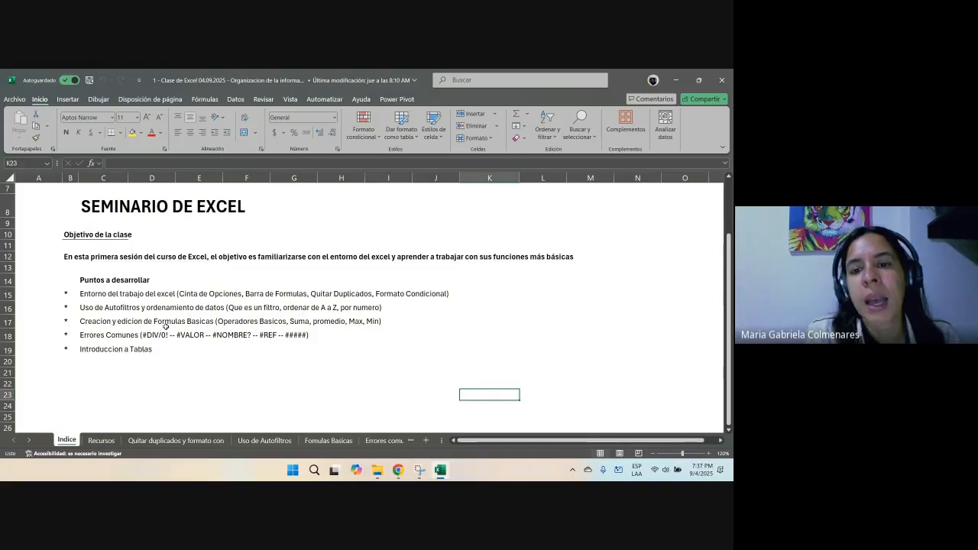
text(jfhsljkfvzjk)
key(Escape)
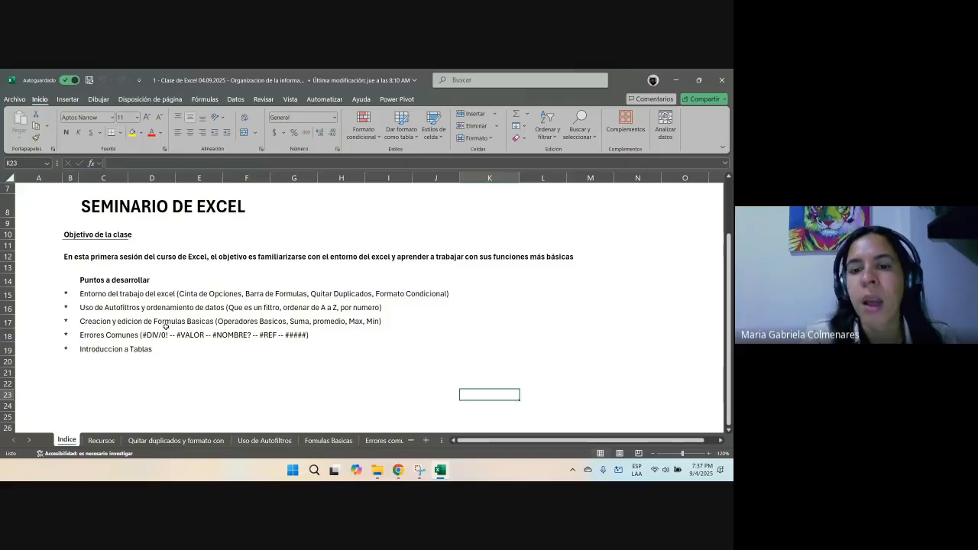
key(Left)
key(Left)
Step: Apply all borders to the blank range F23:J34 below the topic list on the Indice sheet
scroll(240, 292, down, 3)
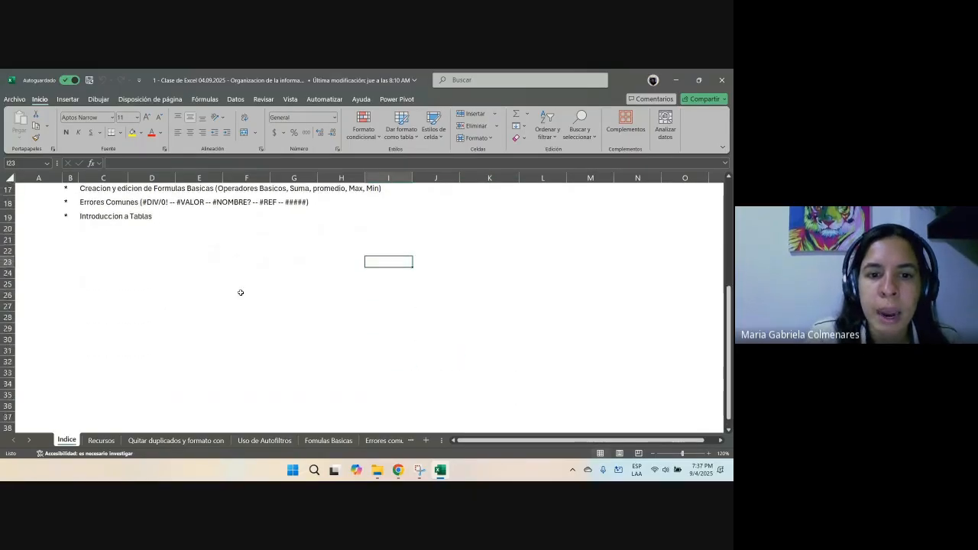
drag(246, 262, 447, 382)
click(120, 132)
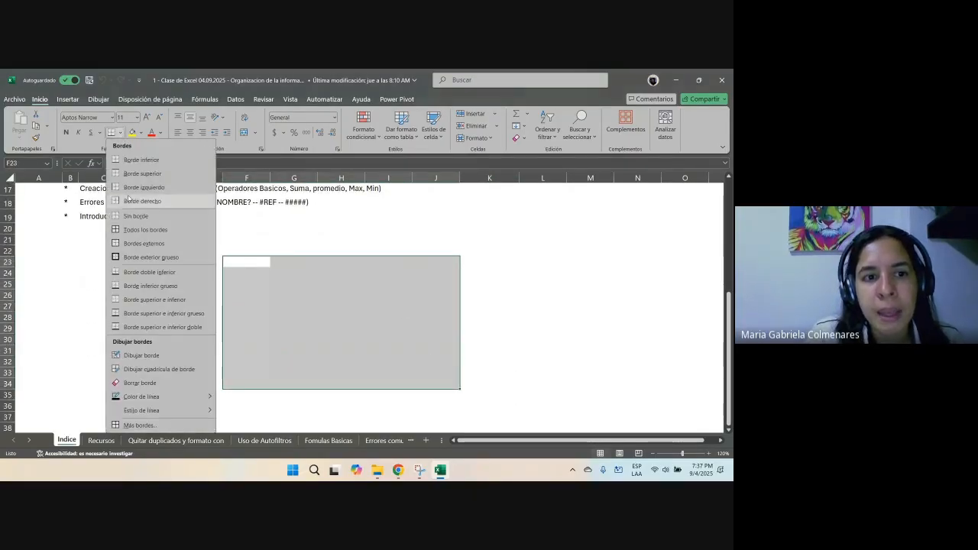
click(145, 229)
click(358, 273)
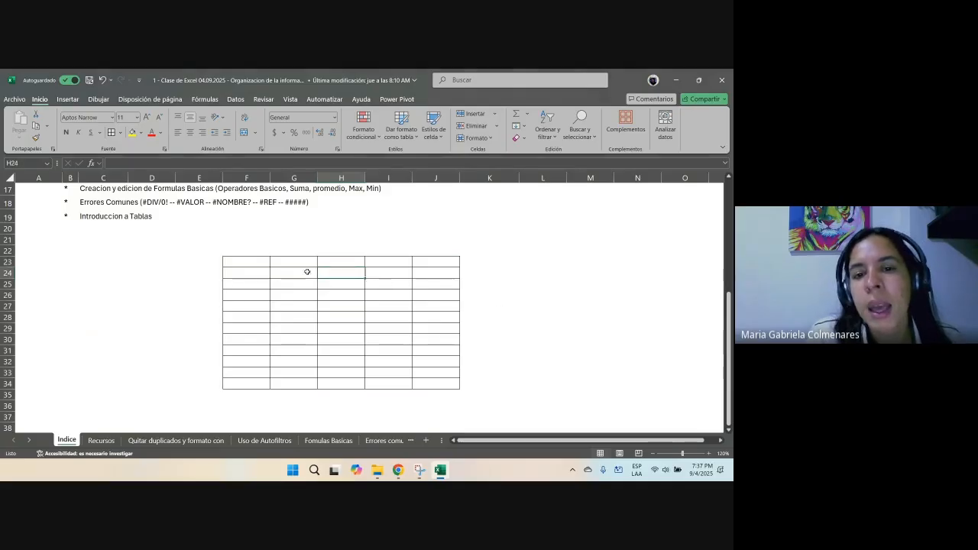
drag(431, 264, 429, 382)
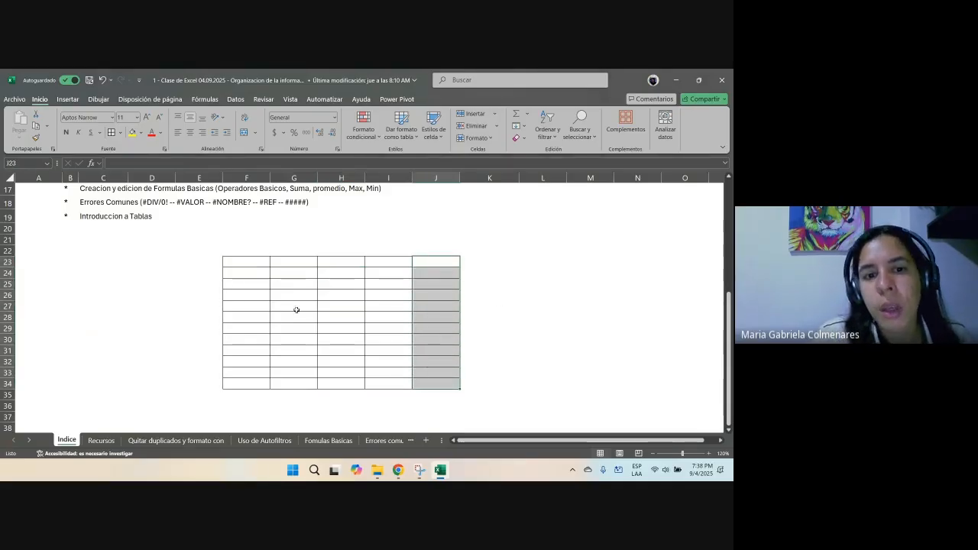
drag(250, 264, 382, 382)
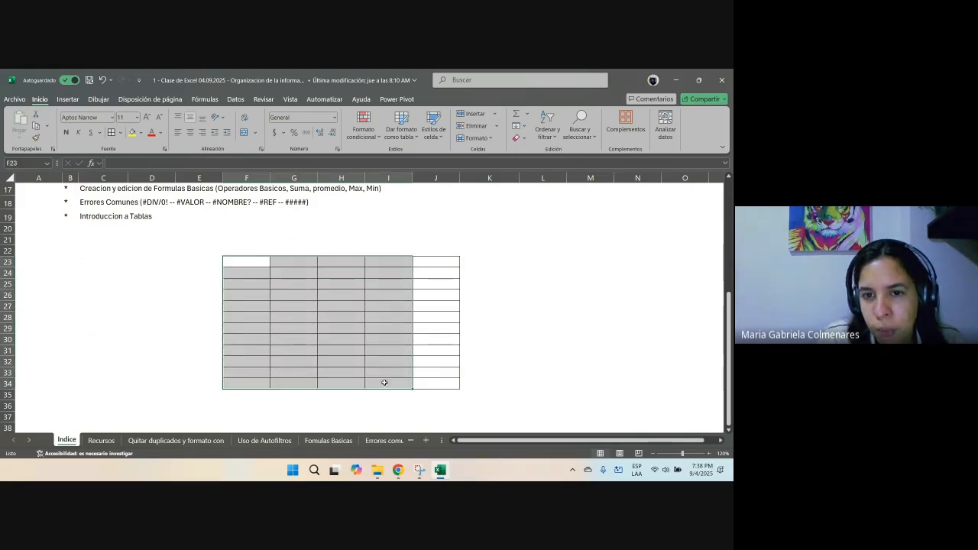
click(385, 294)
click(448, 266)
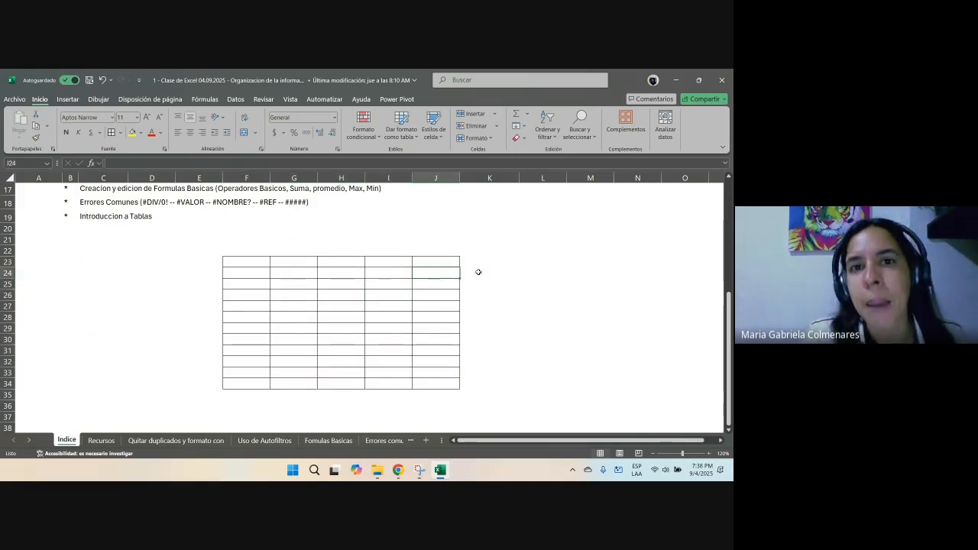
click(499, 274)
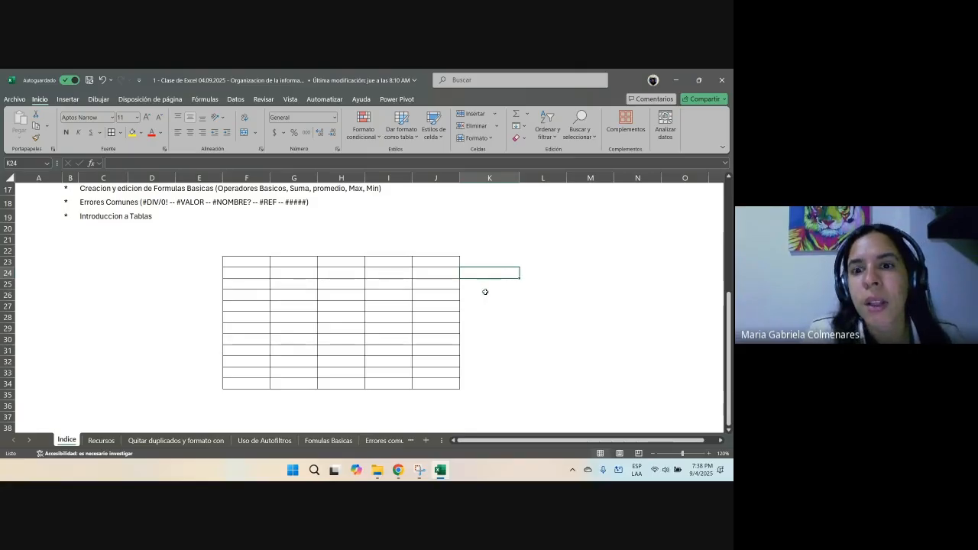
drag(489, 250, 497, 363)
click(561, 272)
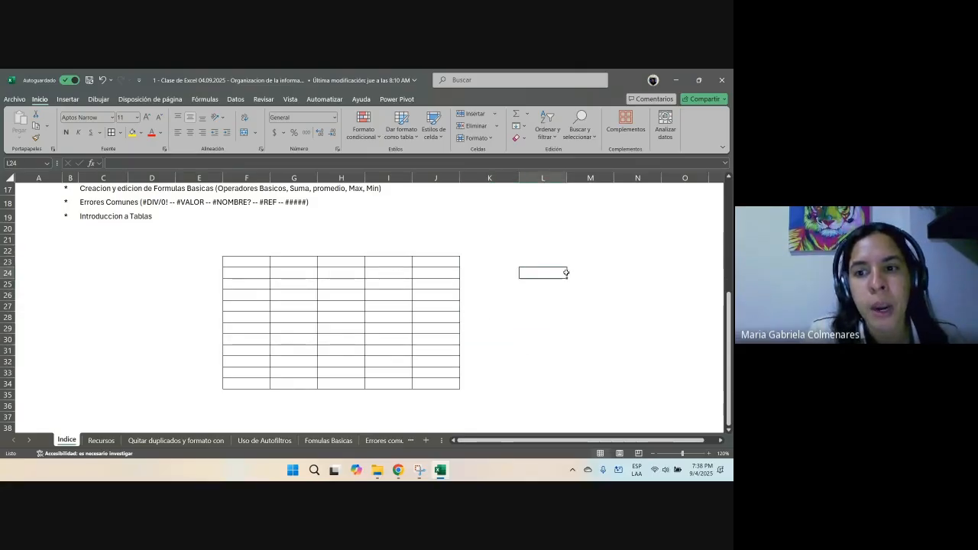
click(557, 313)
click(555, 361)
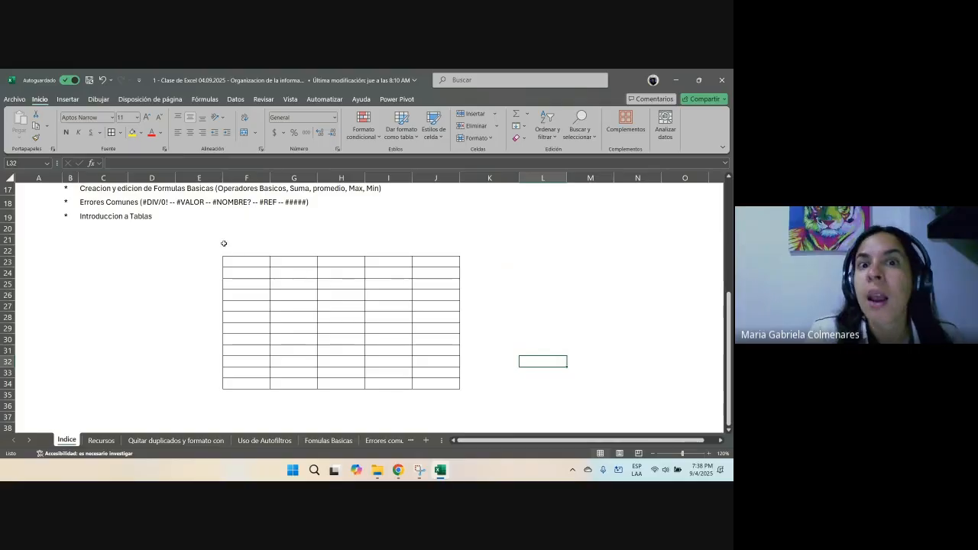
Step: Remove the borders of the sample grid in F23:J34 and return to the beginning of the Indice sheet
drag(230, 250, 618, 404)
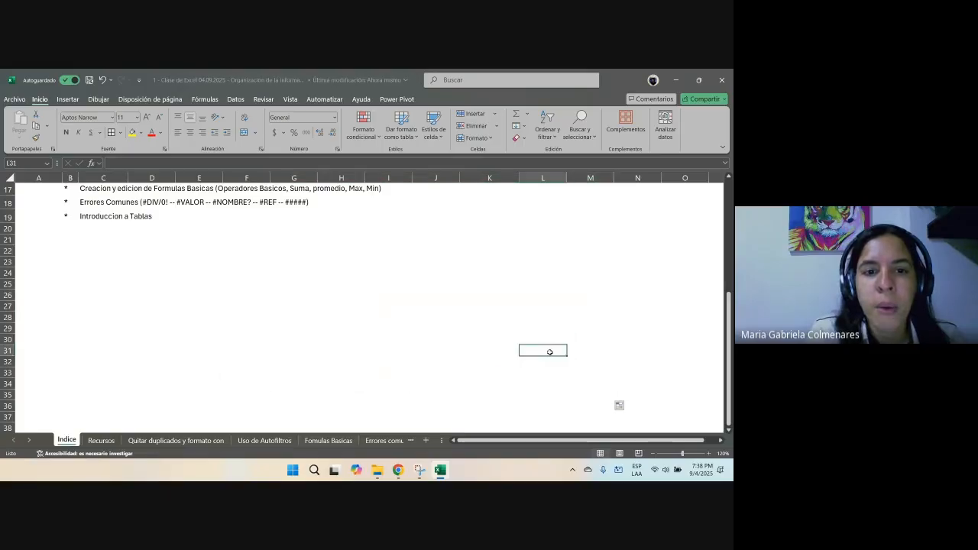
scroll(361, 282, up, 1)
scroll(361, 282, up, 5)
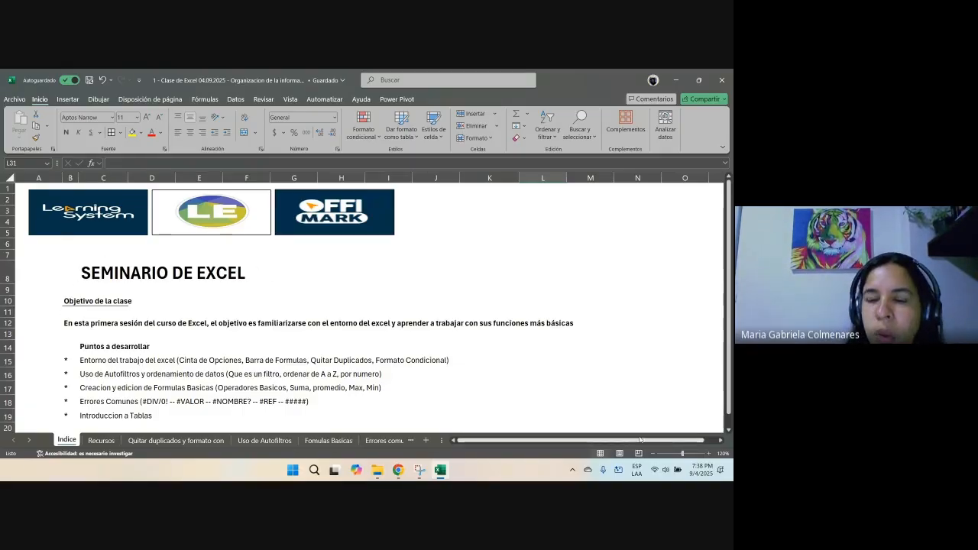
Step: Open the Recursos sheet and review the copy, cut and paste shortcuts under Atajos Básicos
click(101, 441)
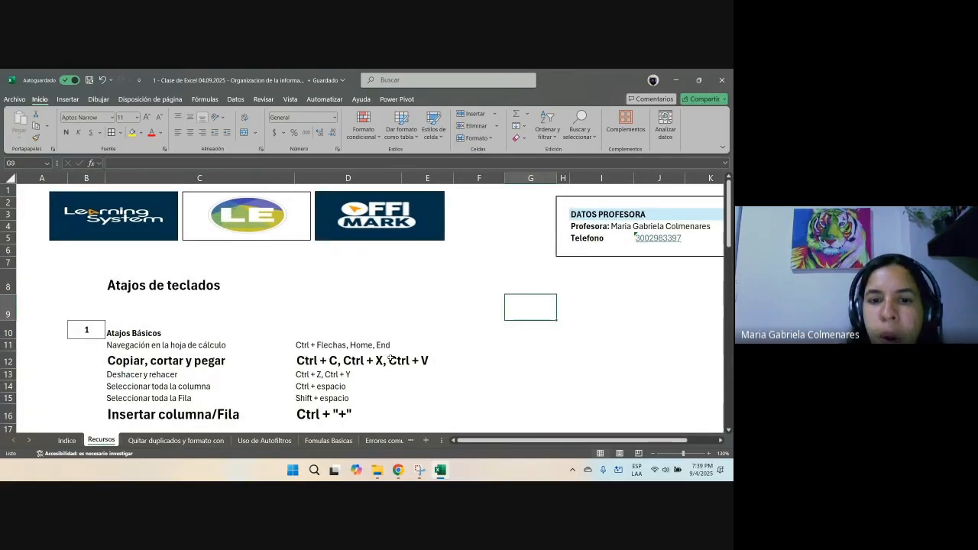
scroll(330, 320, down, 2)
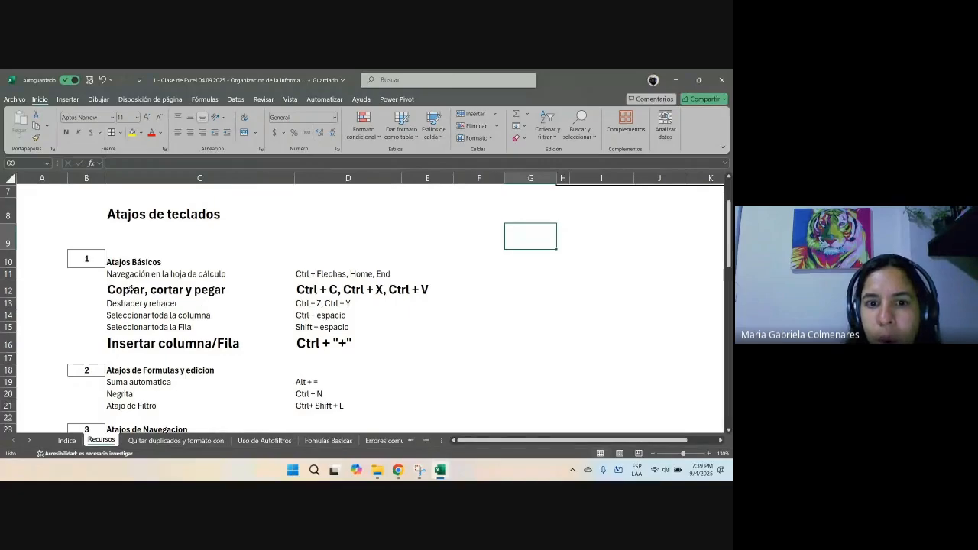
drag(162, 292, 430, 292)
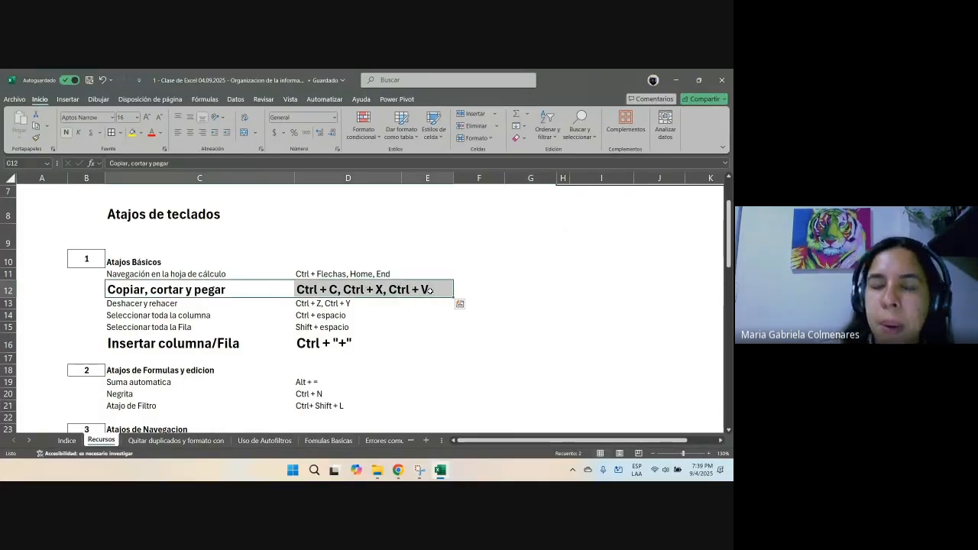
click(398, 316)
key(Right)
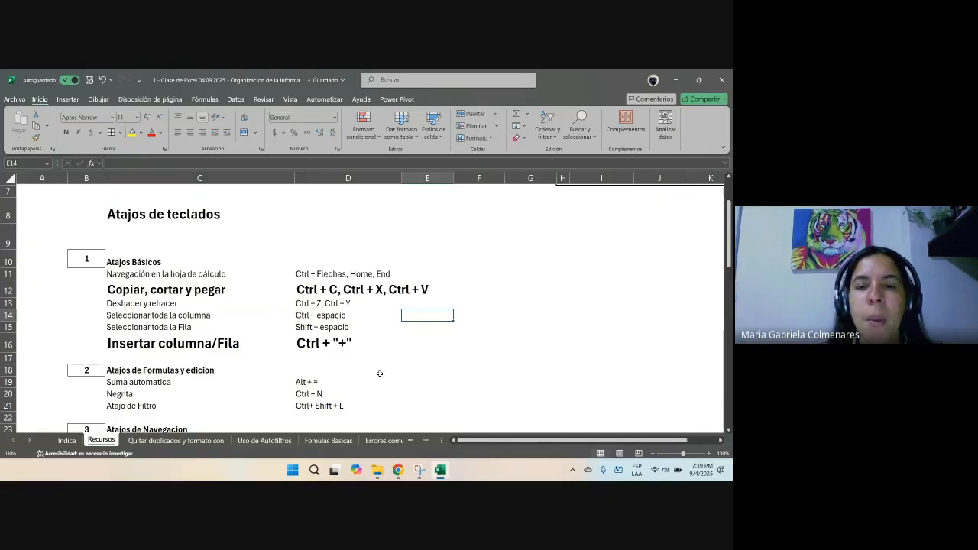
Step: Enter a person's first name in cell D8 beside the Atajos de teclados heading
click(345, 214)
text(Maria )
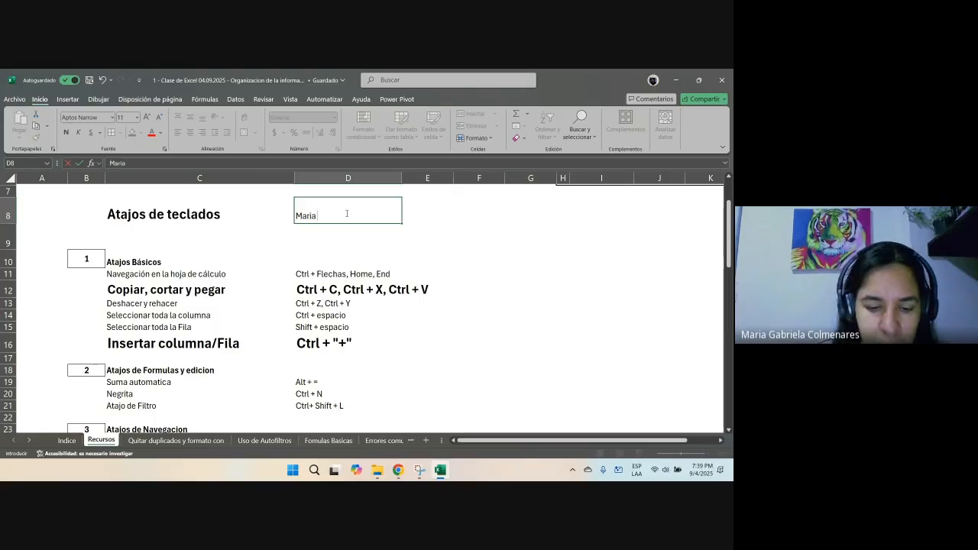
text(Gabriela)
key(ctrl+Return)
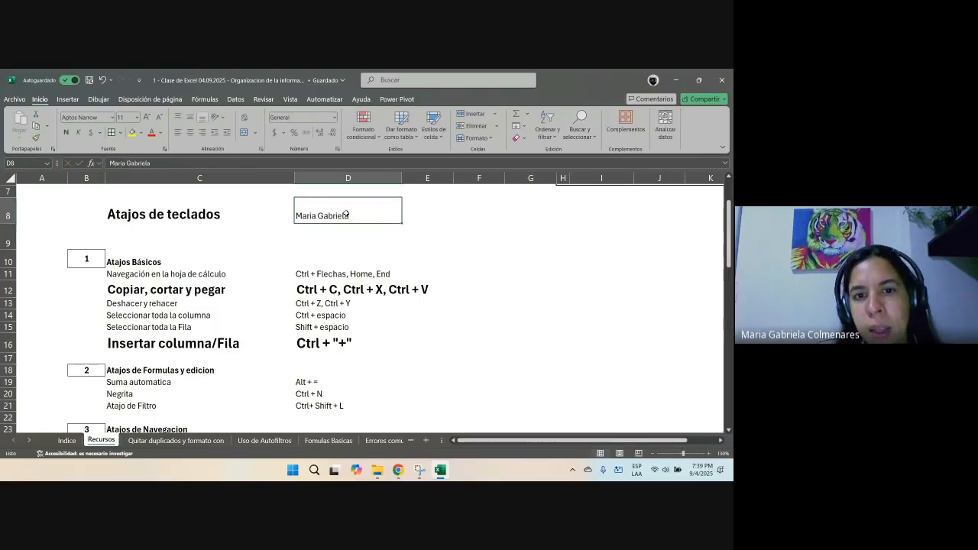
click(500, 212)
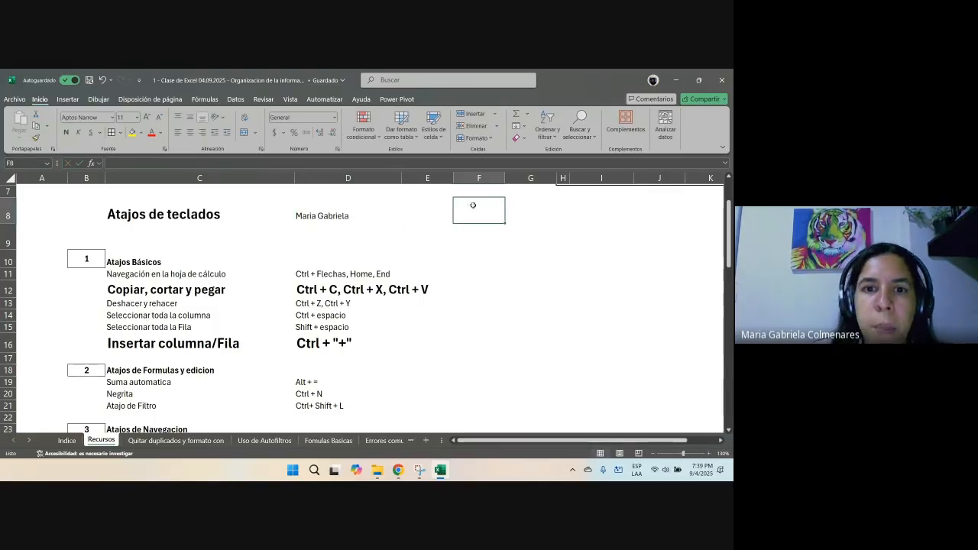
Step: Copy the name from cell D8 into F8 and clear the contents of D8:F8
right_click(340, 219)
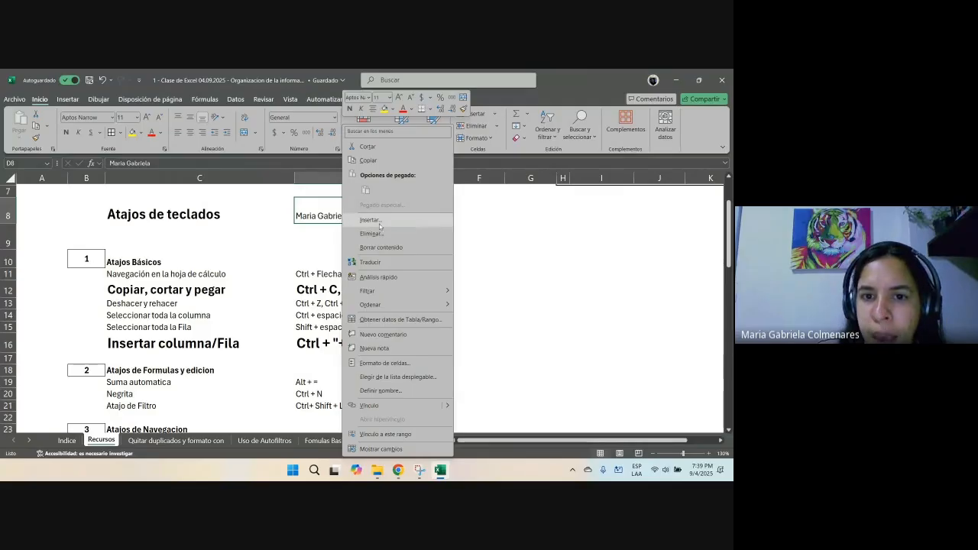
right_click(312, 216)
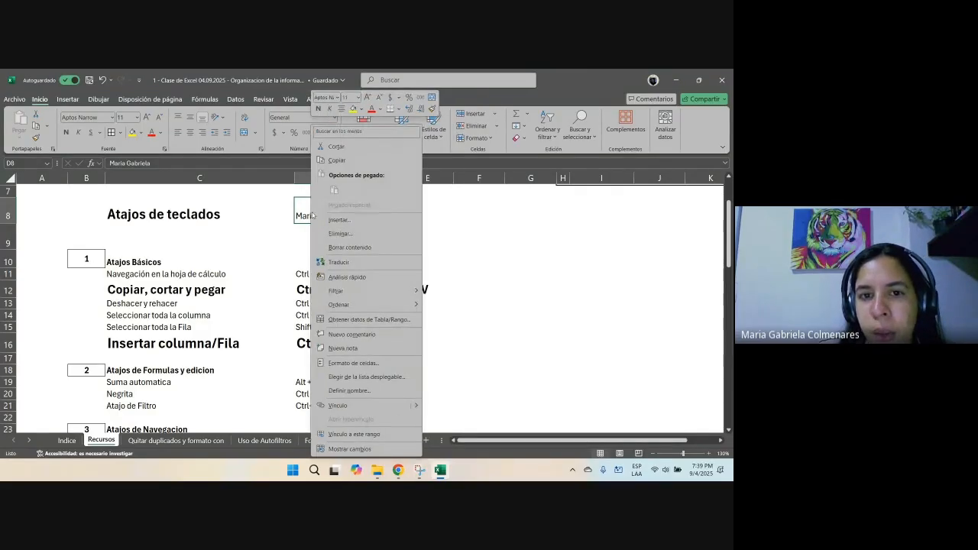
click(342, 159)
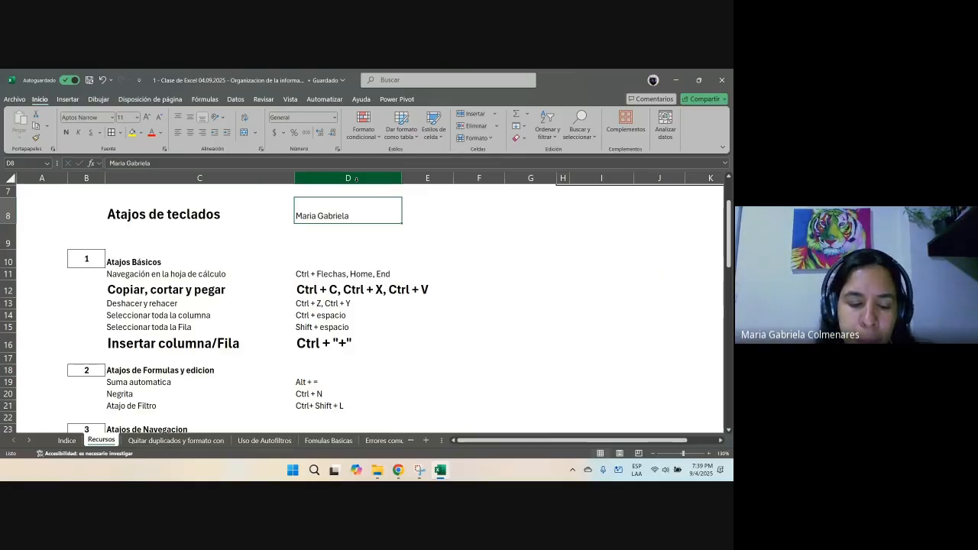
key(ctrl+c)
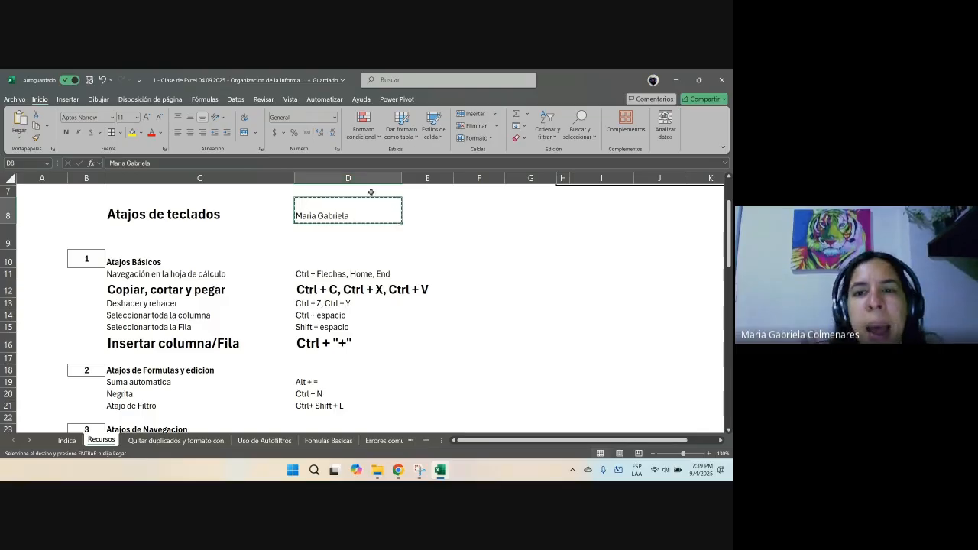
click(461, 213)
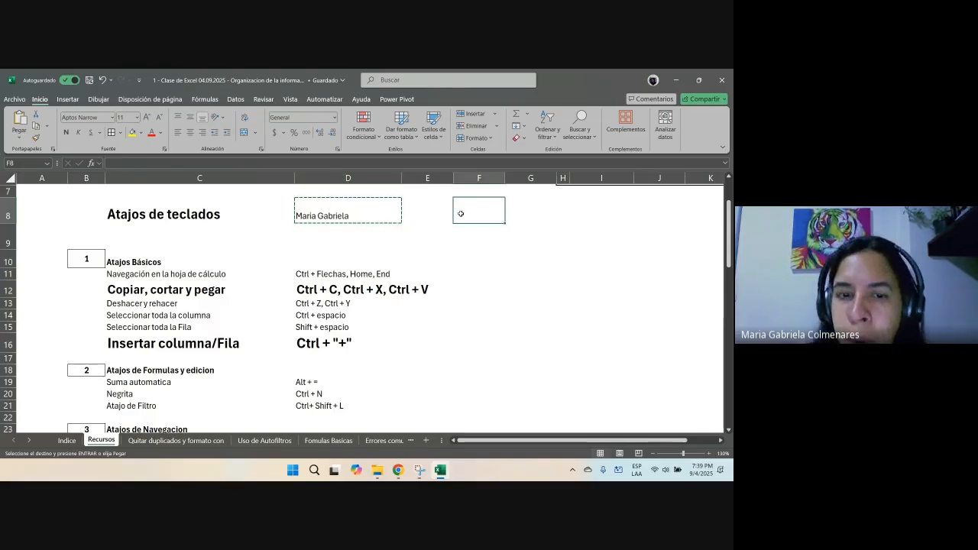
key(ctrl+v)
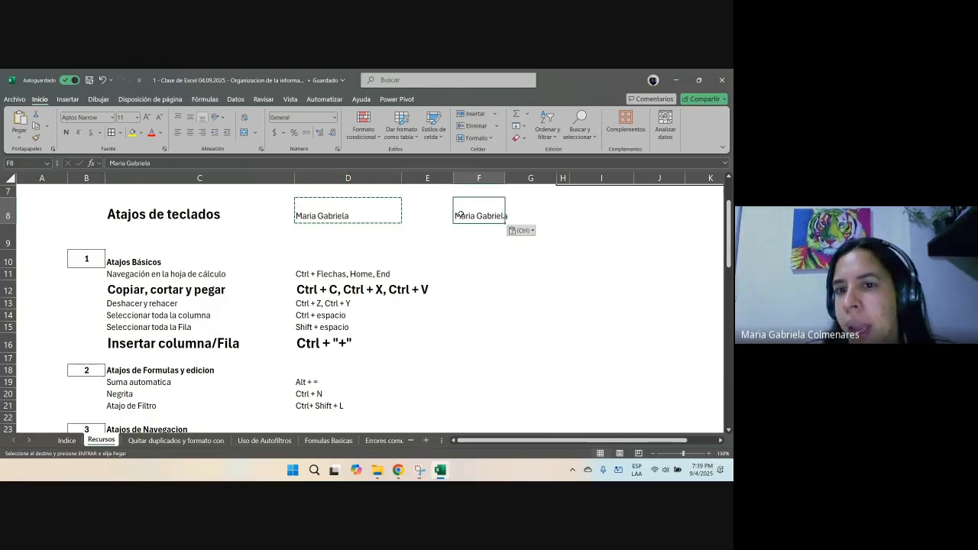
drag(396, 218, 484, 219)
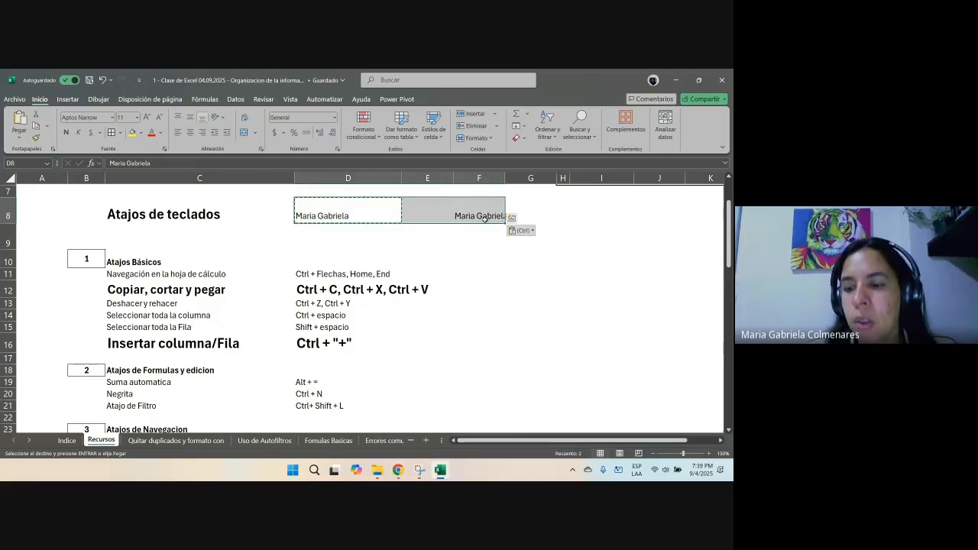
key(Delete)
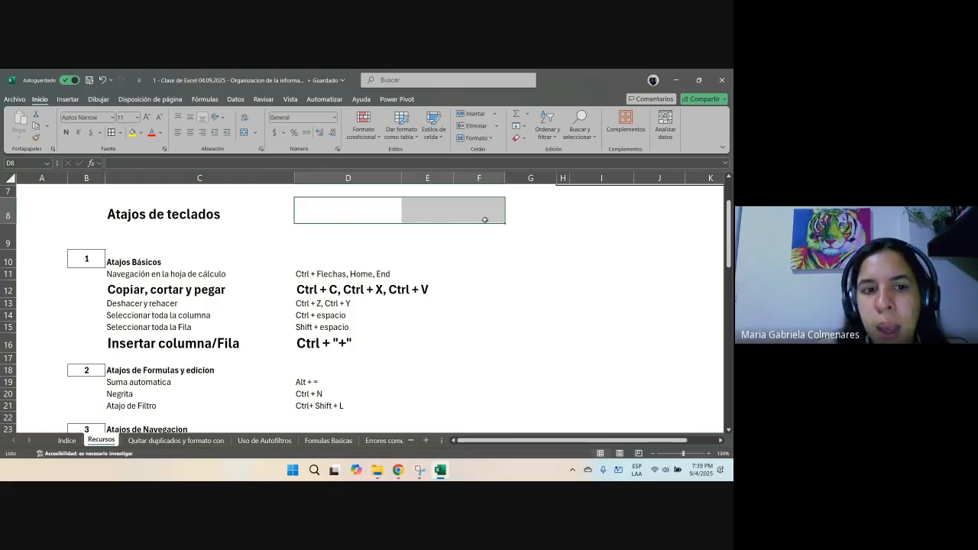
Step: Examine the basic shortcuts and the formula and editing shortcuts listed on the Recursos sheet
drag(126, 260, 414, 342)
scroll(274, 284, down, 1)
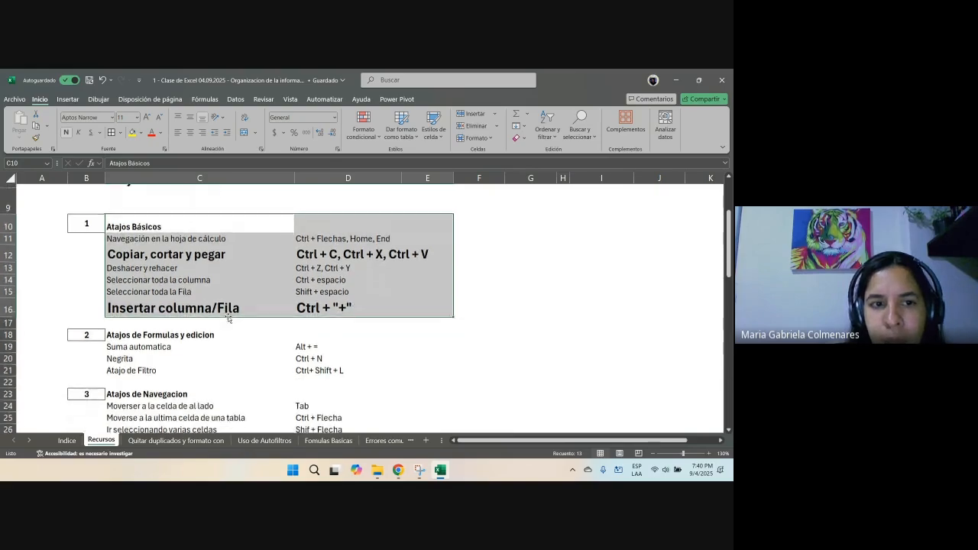
drag(124, 261, 440, 269)
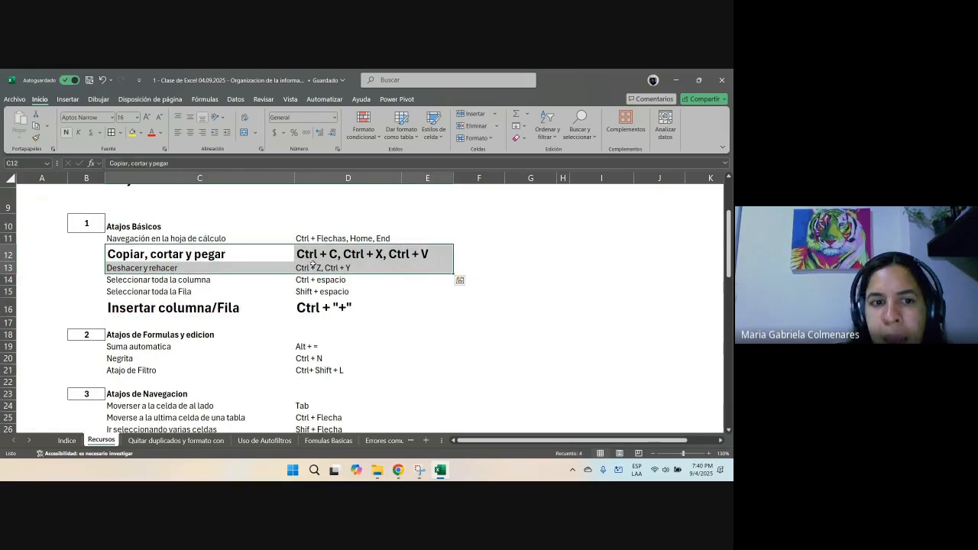
drag(145, 310, 371, 303)
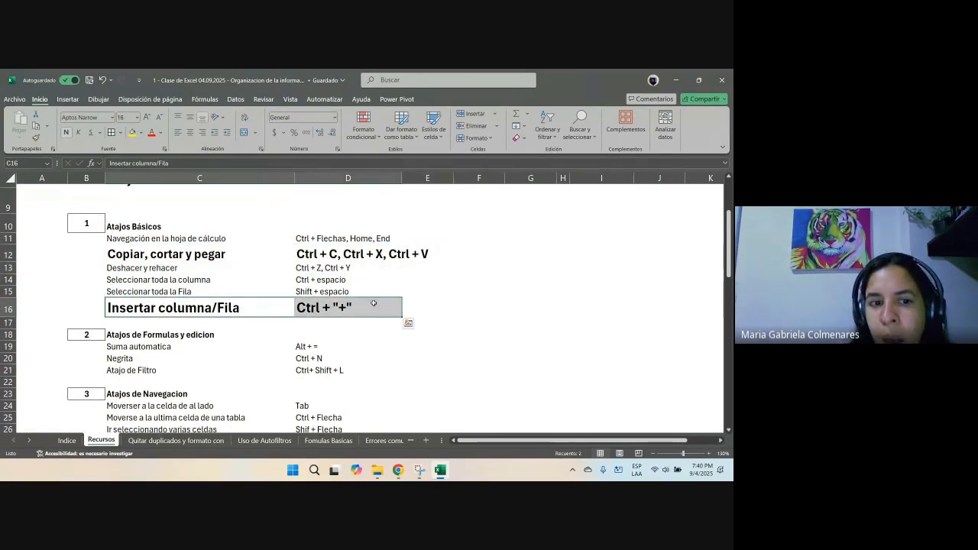
scroll(371, 303, down, 2)
drag(132, 288, 340, 288)
click(337, 285)
click(329, 240)
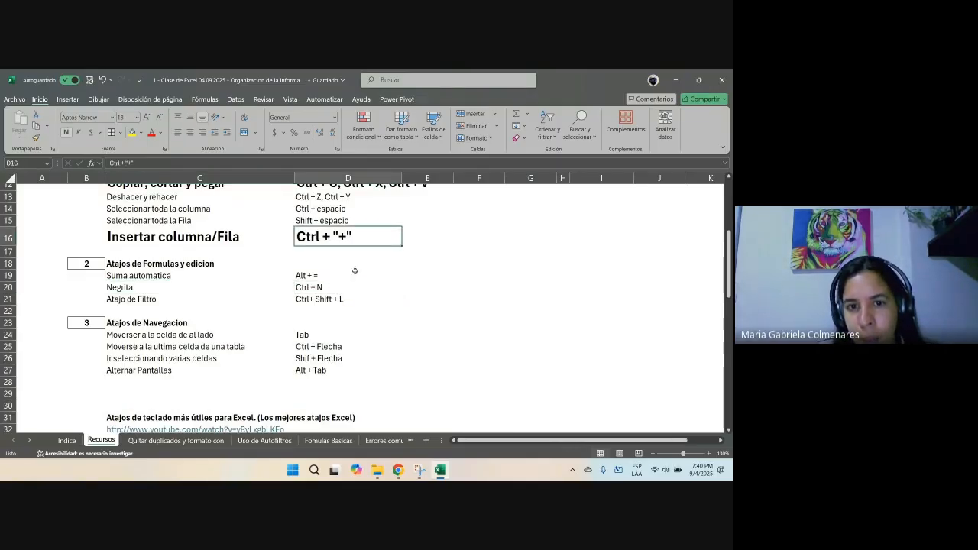
Step: Make the "Ctrl + N" text in cell D20 bold and undo the formatting
click(342, 288)
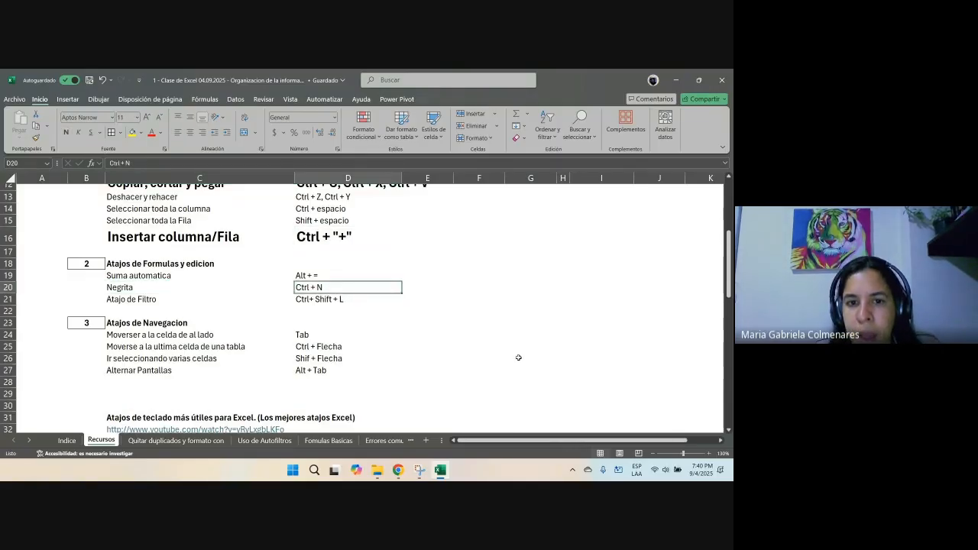
key(ctrl+n)
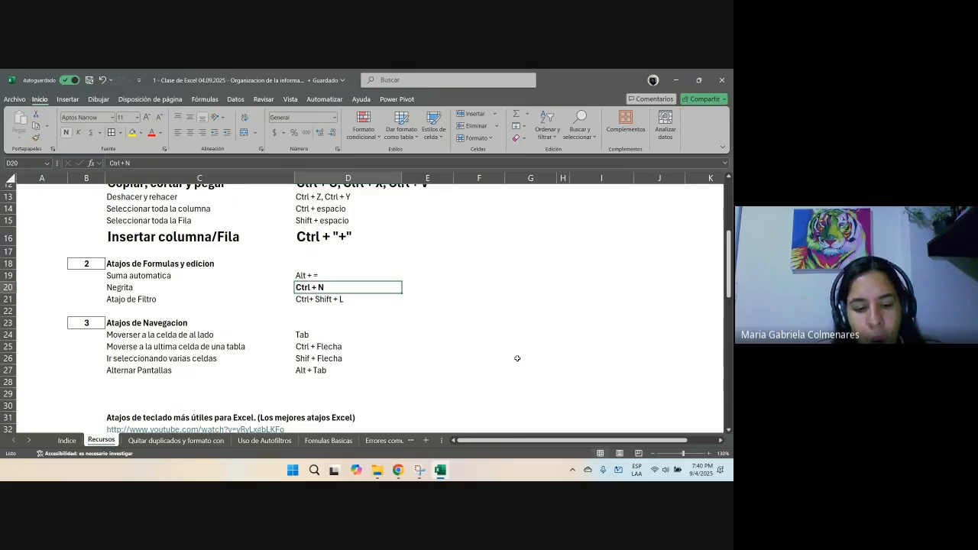
key(ctrl+z)
Step: Select the shortcut lists in C10:D28 and look over the tutorial links listed below them
click(456, 321)
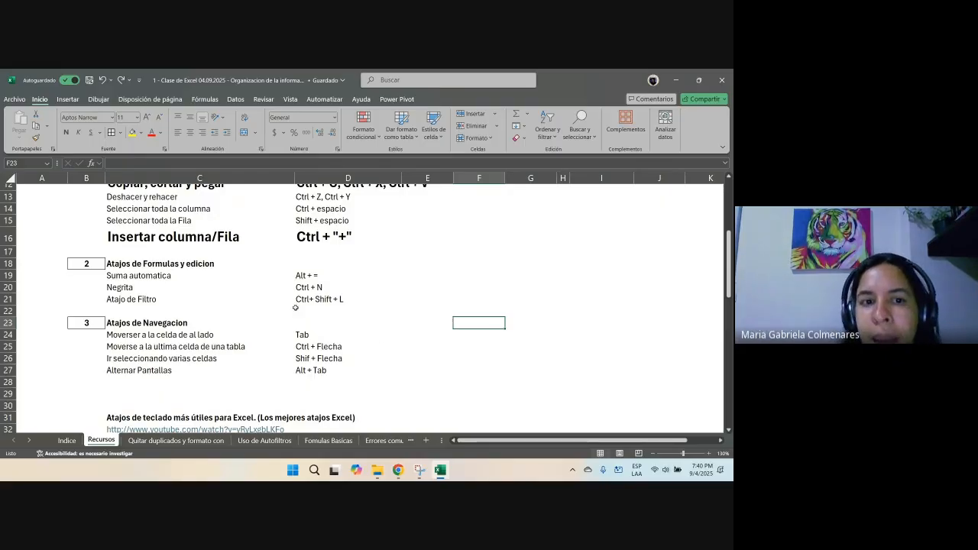
scroll(295, 307, up, 2)
drag(114, 214, 324, 208)
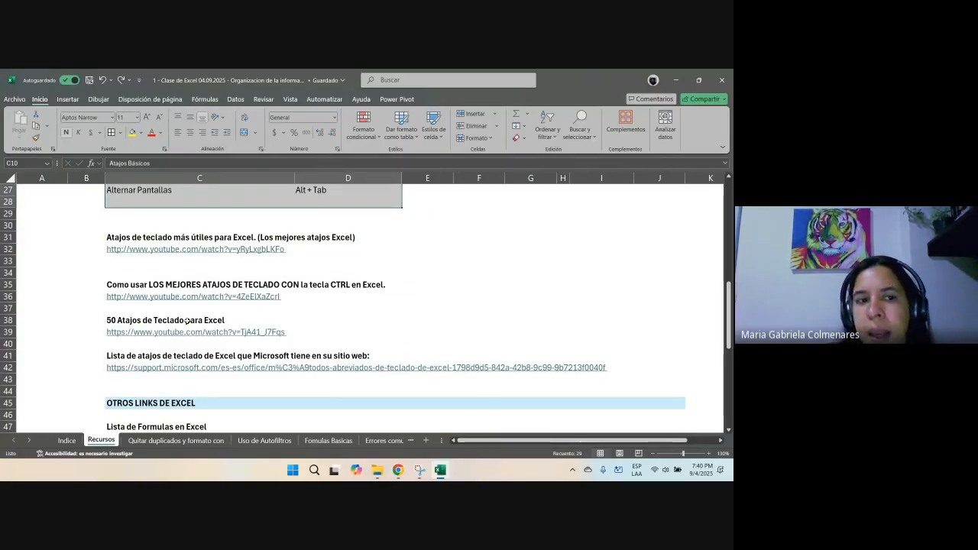
Step: Highlight the titles of the four shortcut tutorial links in rows 31 to 41 of the Recursos sheet
click(129, 236)
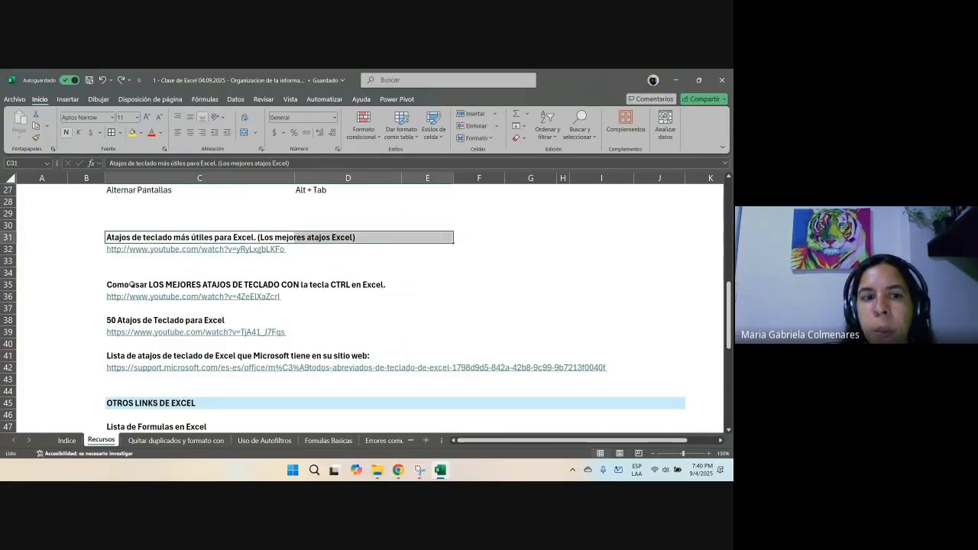
drag(132, 284, 437, 281)
drag(129, 320, 460, 321)
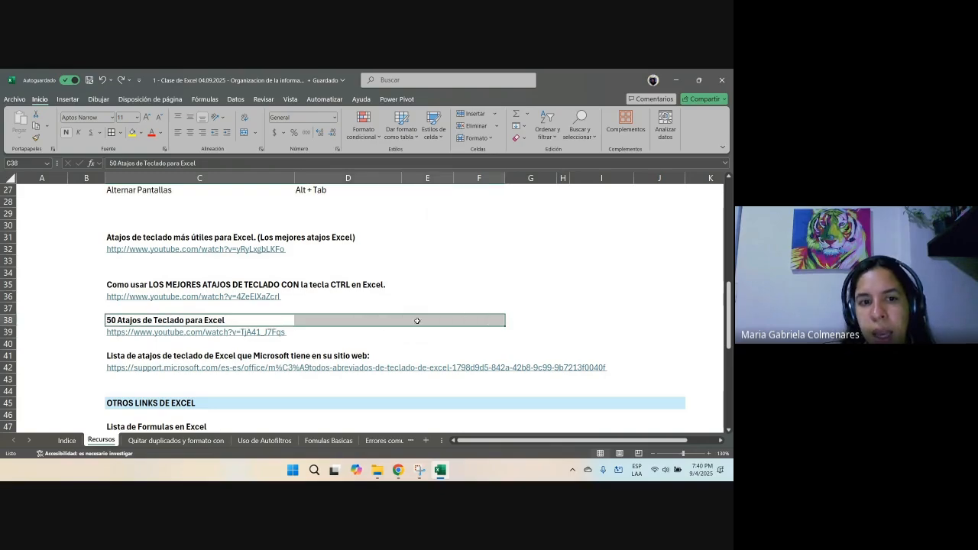
drag(120, 356, 454, 349)
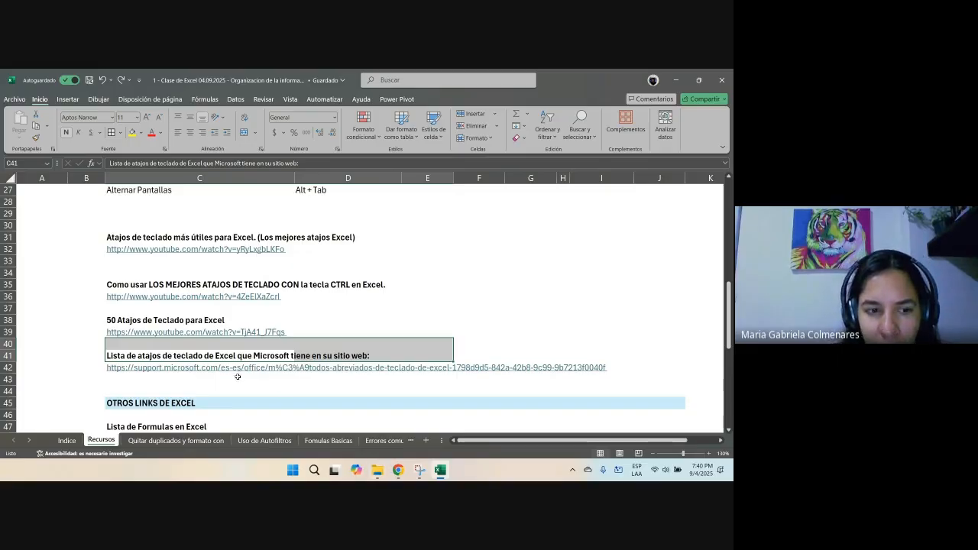
scroll(237, 377, down, 2)
Step: Go to the Indice sheet and highlight the class topics in rows 15 to 19 one after another
click(68, 441)
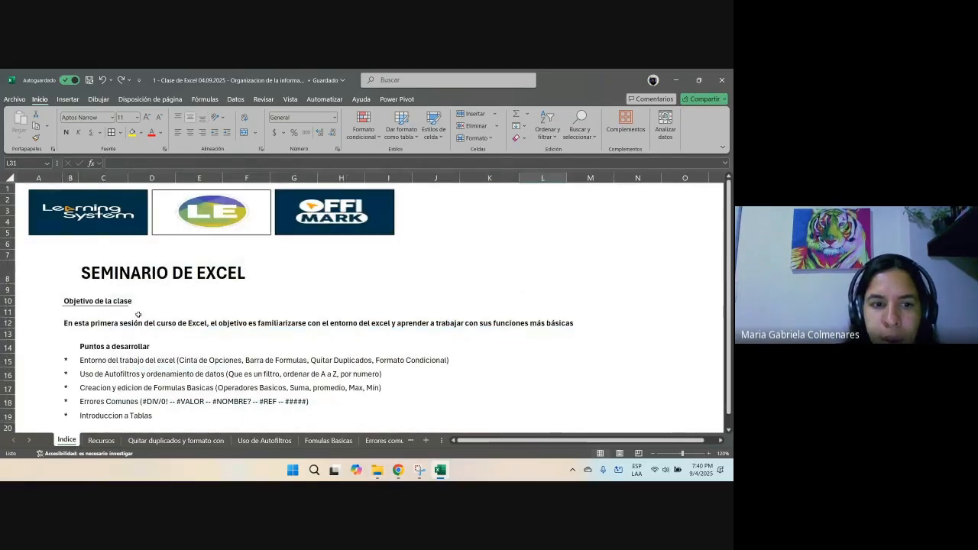
drag(88, 361, 441, 359)
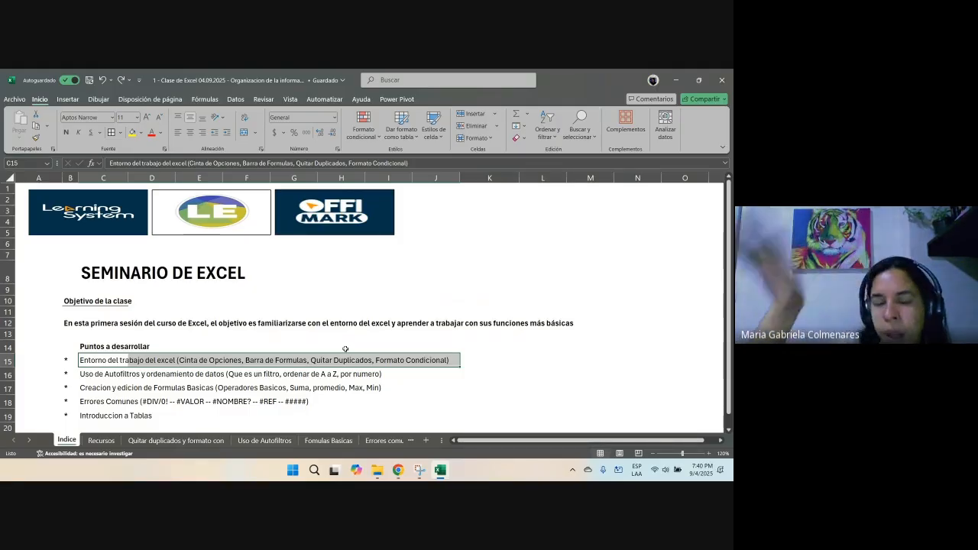
scroll(345, 349, down, 1)
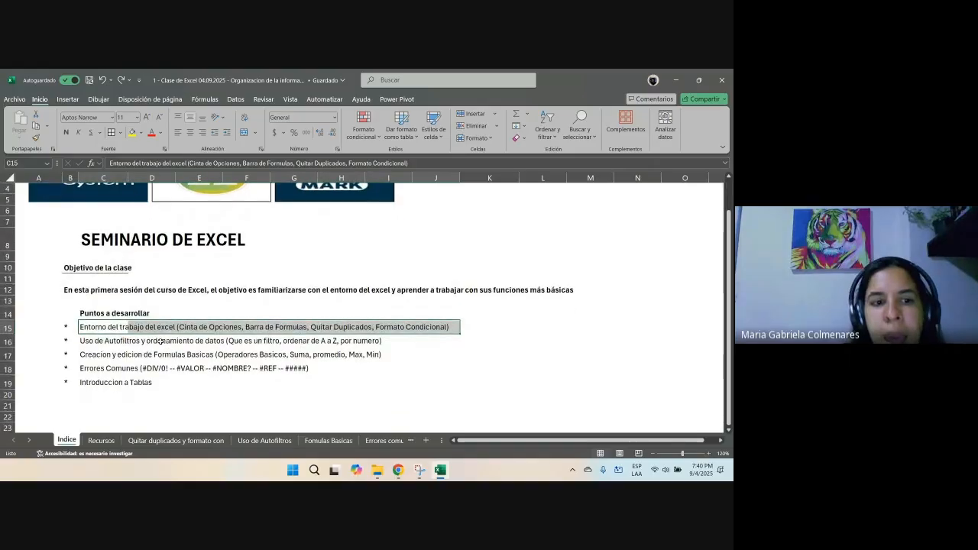
drag(100, 342, 458, 341)
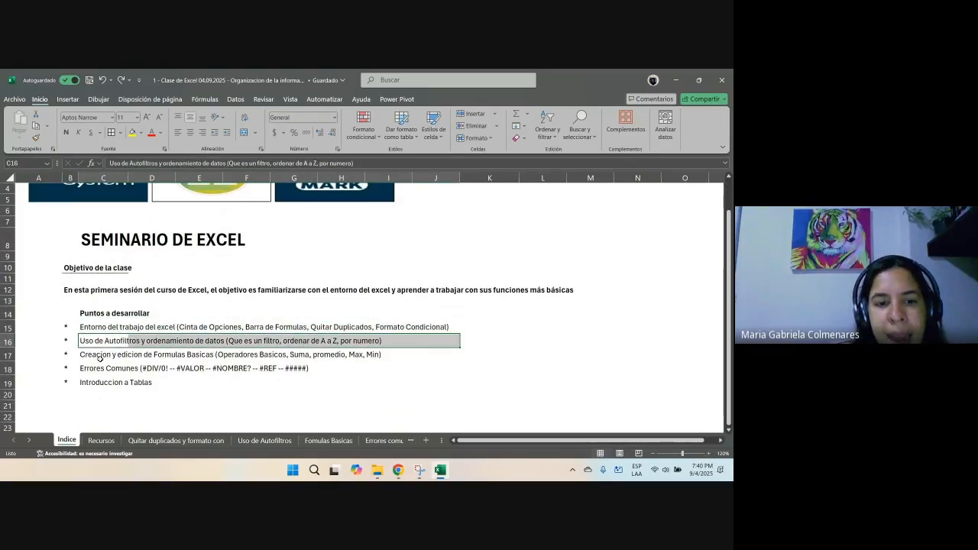
drag(100, 357, 453, 355)
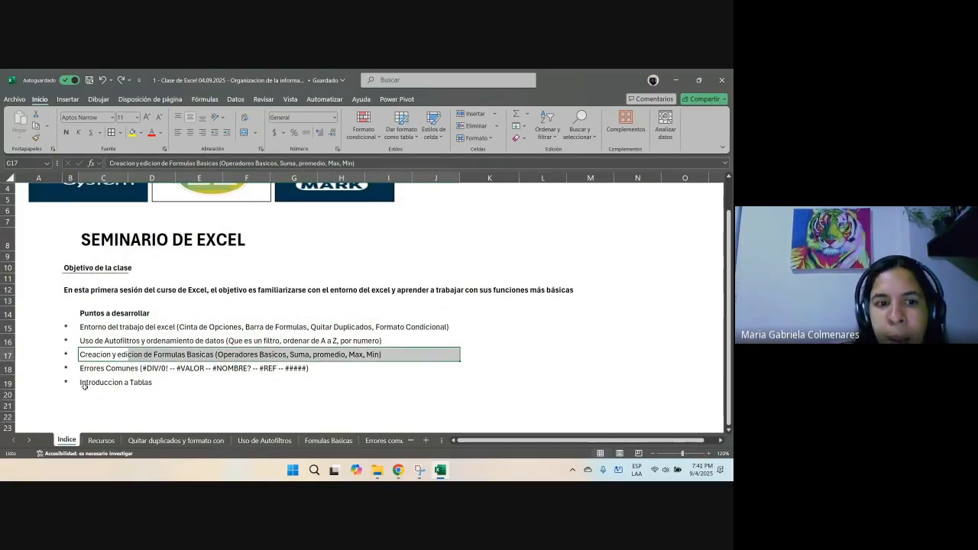
drag(109, 370, 331, 383)
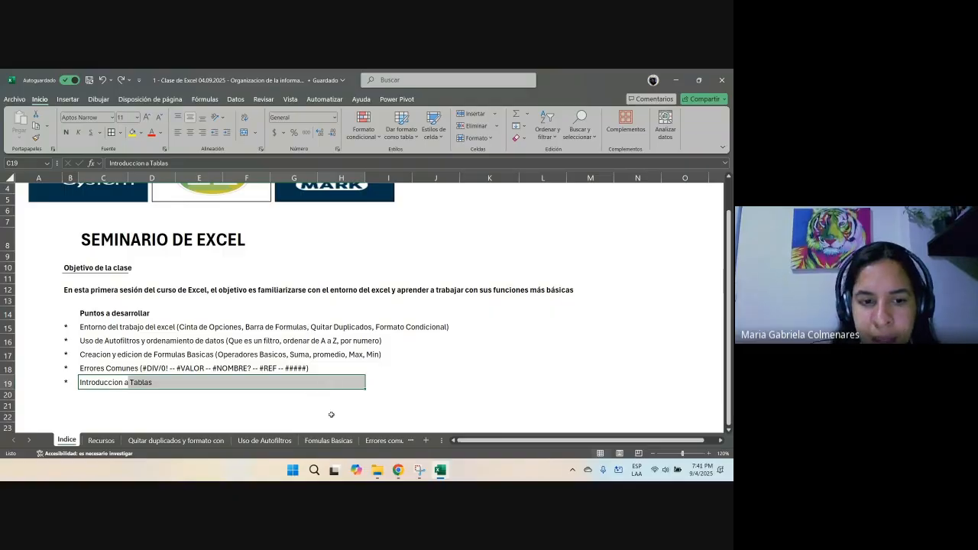
Step: Open the duplicates and conditional formatting sheet and review the command sets for data, review, automation, home, page layout and formulas
click(158, 442)
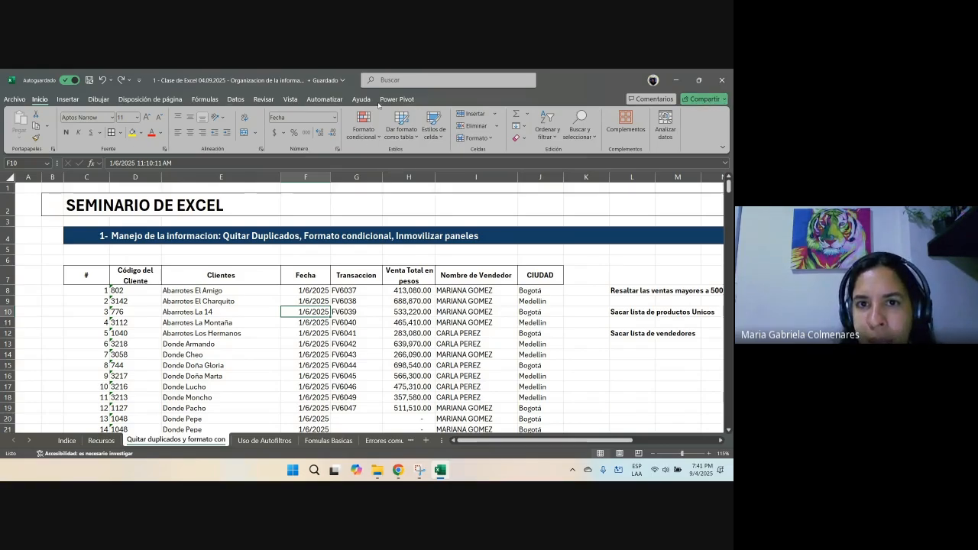
click(214, 102)
click(235, 100)
click(263, 100)
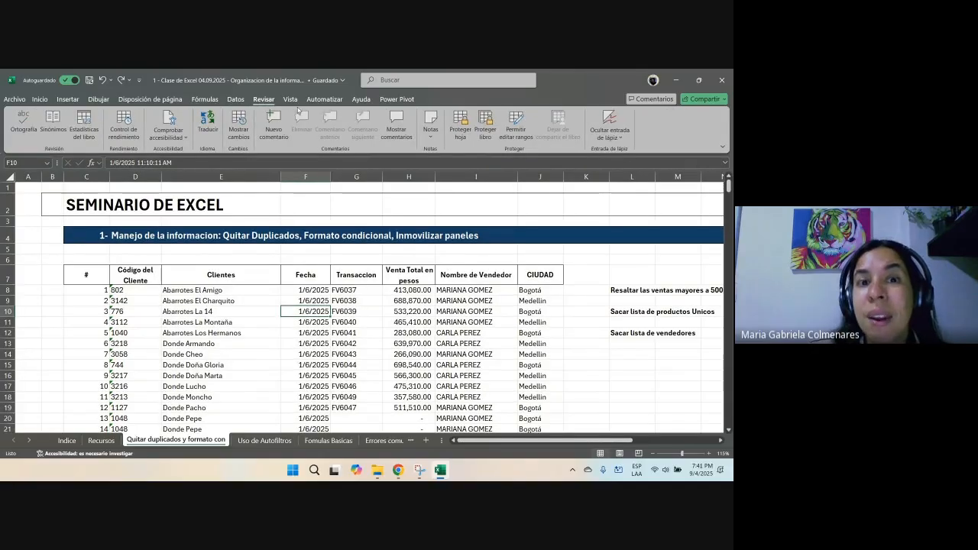
click(312, 102)
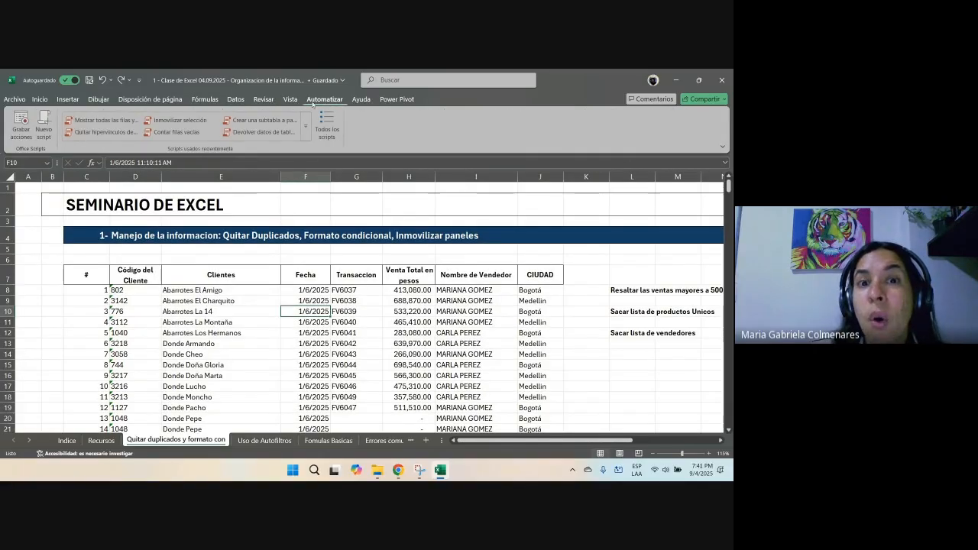
click(40, 100)
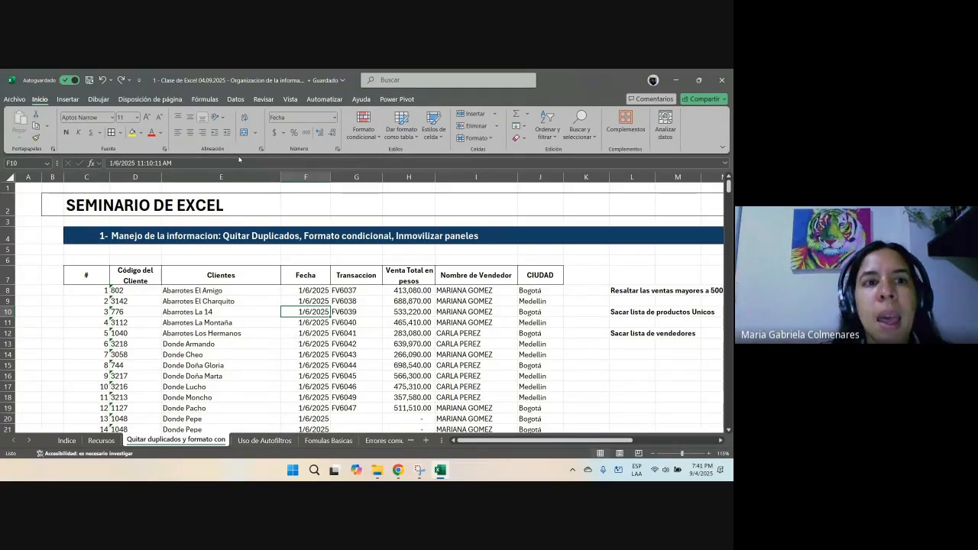
click(156, 99)
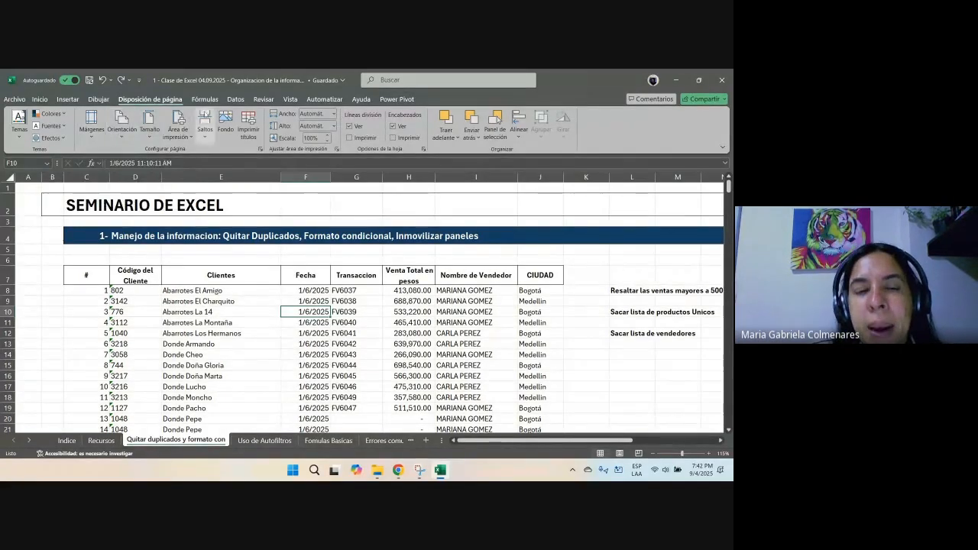
click(203, 99)
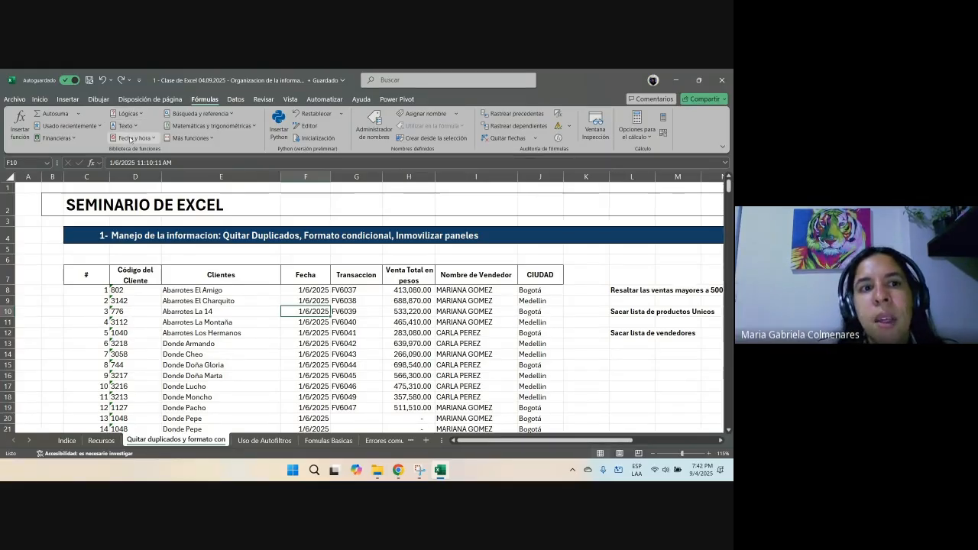
Step: Look through the available date and time functions and the math and trigonometry functions
click(154, 139)
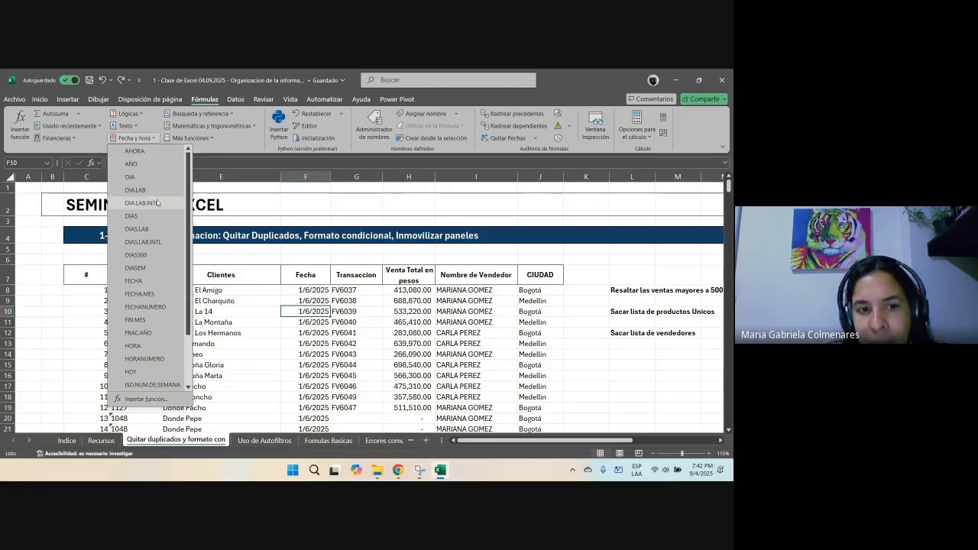
scroll(159, 206, down, 2)
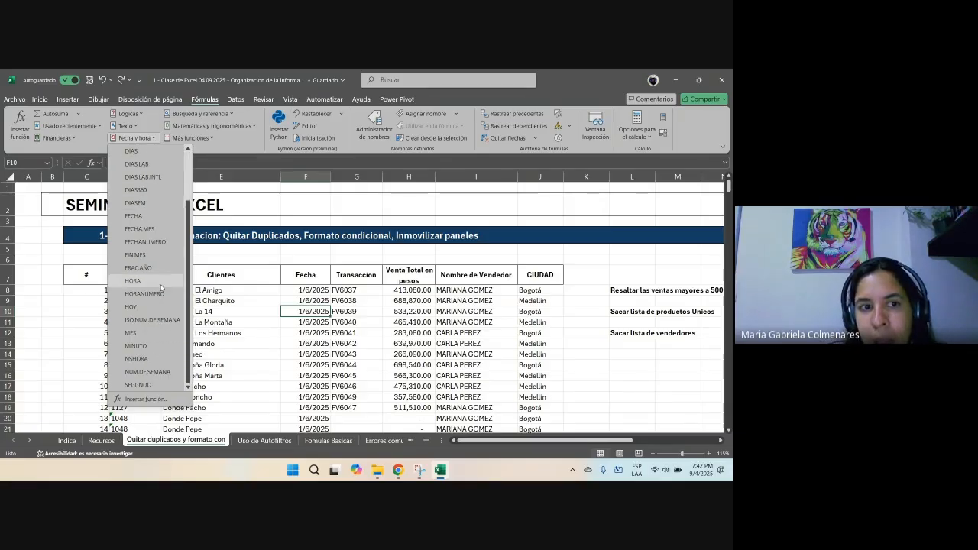
scroll(140, 219, up, 2)
click(241, 126)
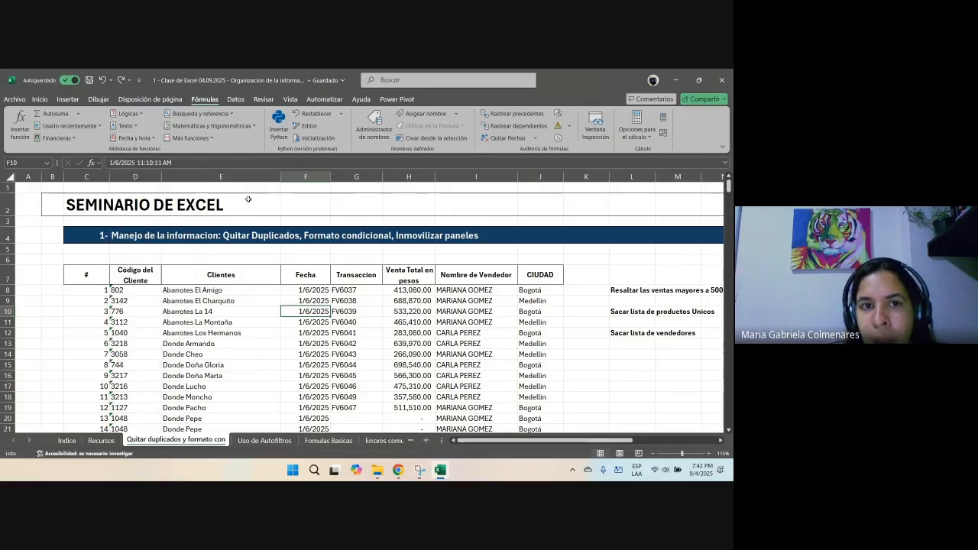
click(240, 127)
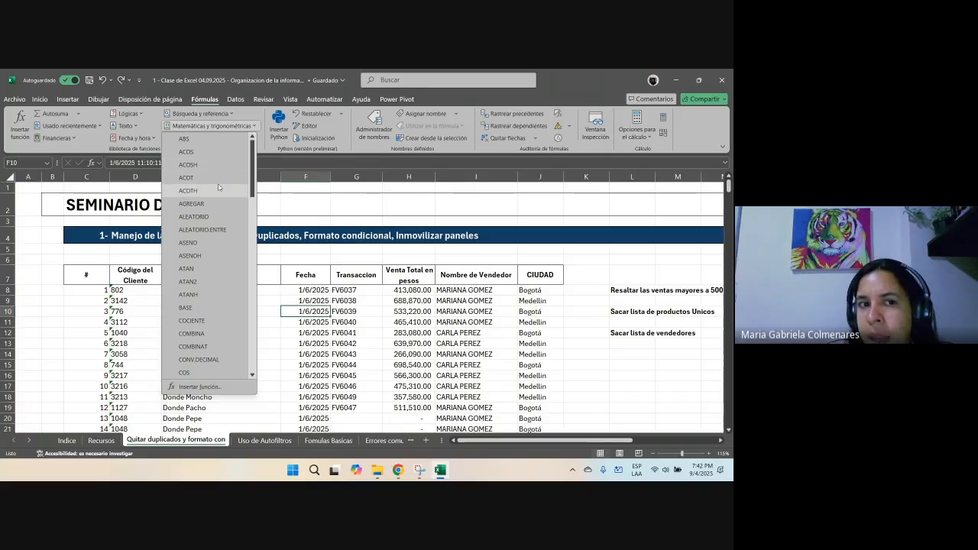
scroll(201, 307, down, 6)
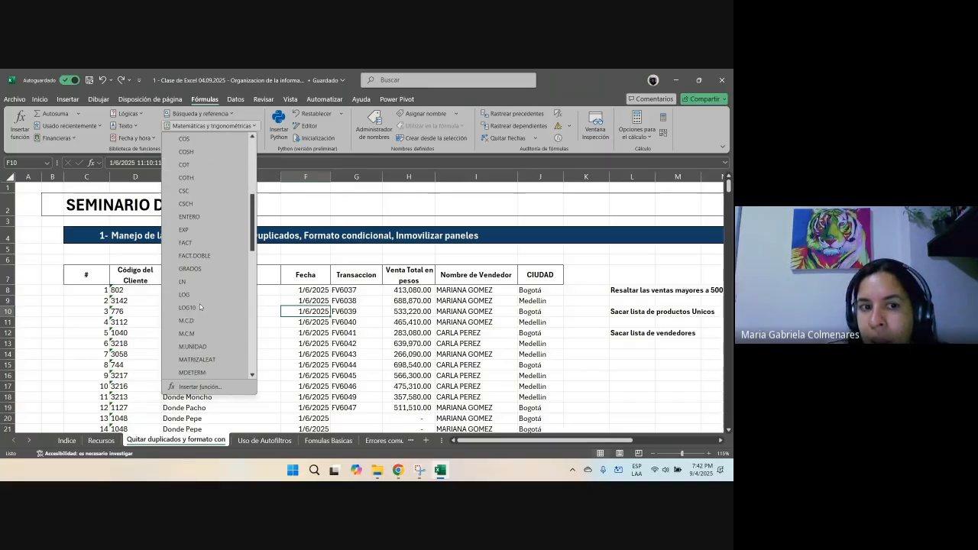
scroll(200, 260, up, 6)
Step: Look through the lookup and reference, text and logical functions, and revisit the date and time functions
click(229, 114)
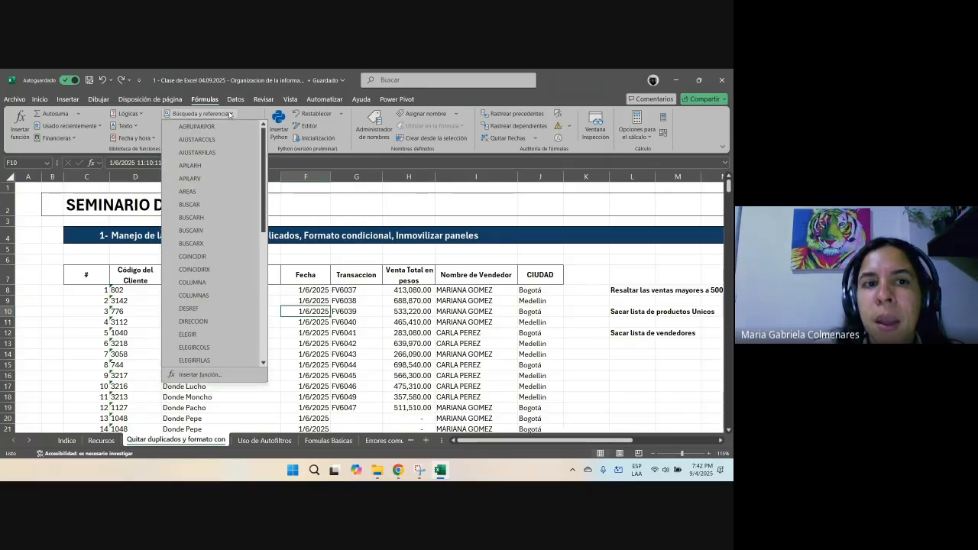
scroll(213, 235, down, 4)
scroll(214, 235, up, 4)
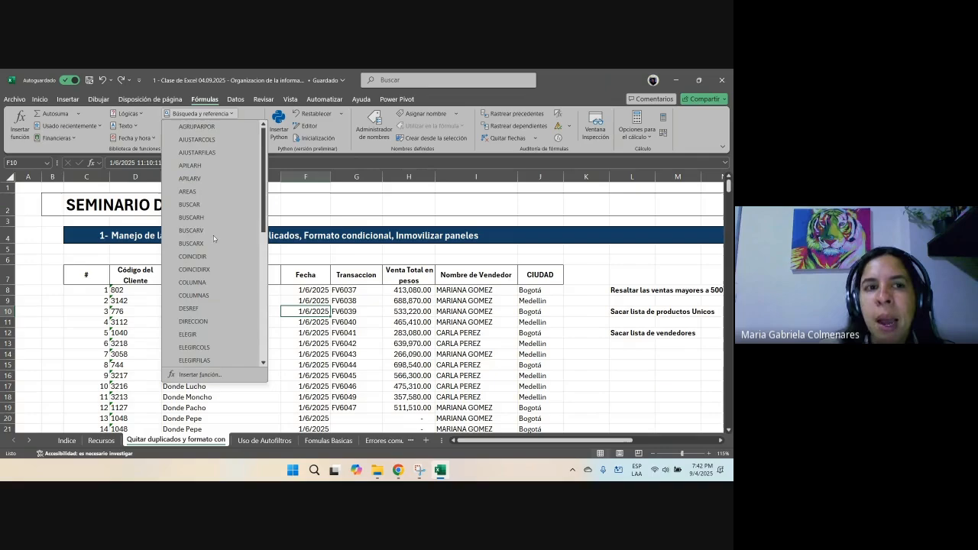
click(134, 126)
scroll(145, 222, down, 3)
scroll(145, 222, up, 3)
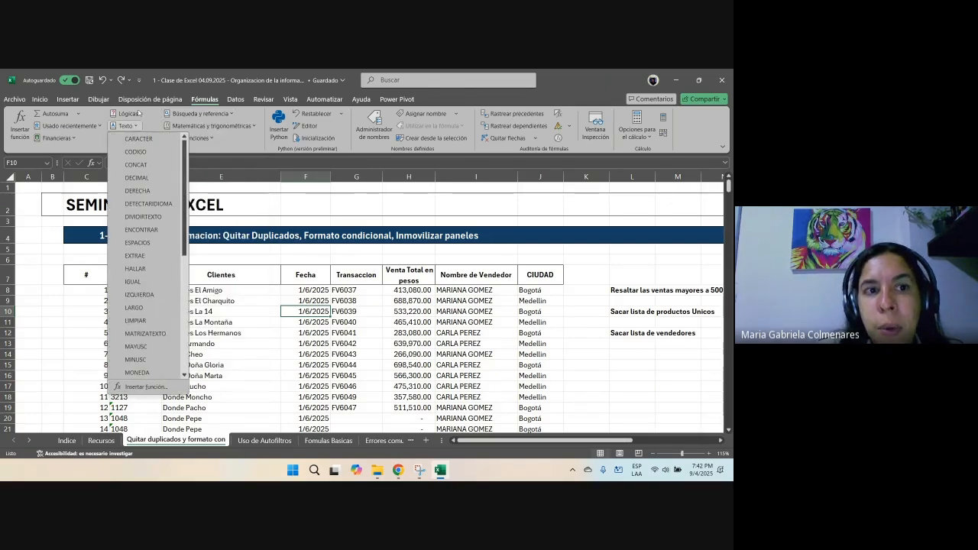
click(129, 113)
click(236, 208)
click(135, 139)
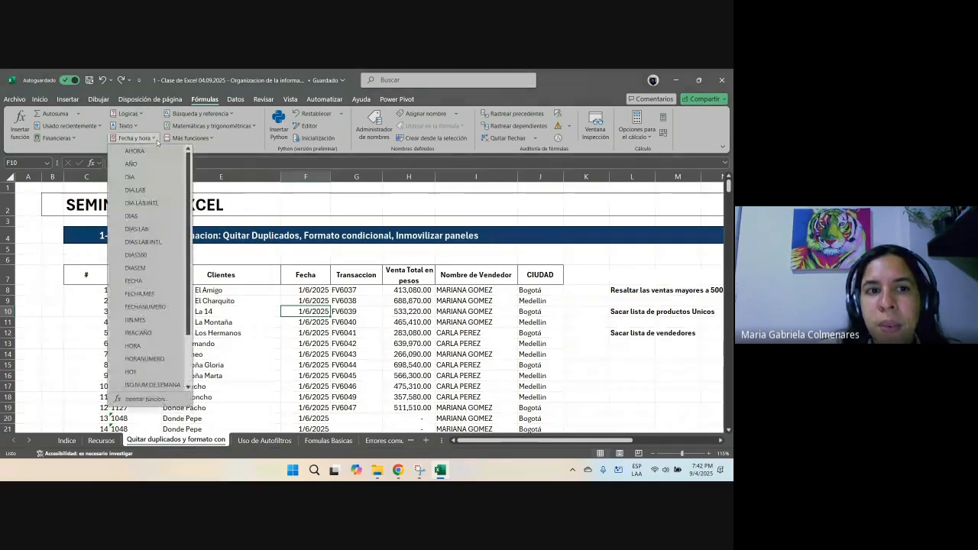
click(276, 202)
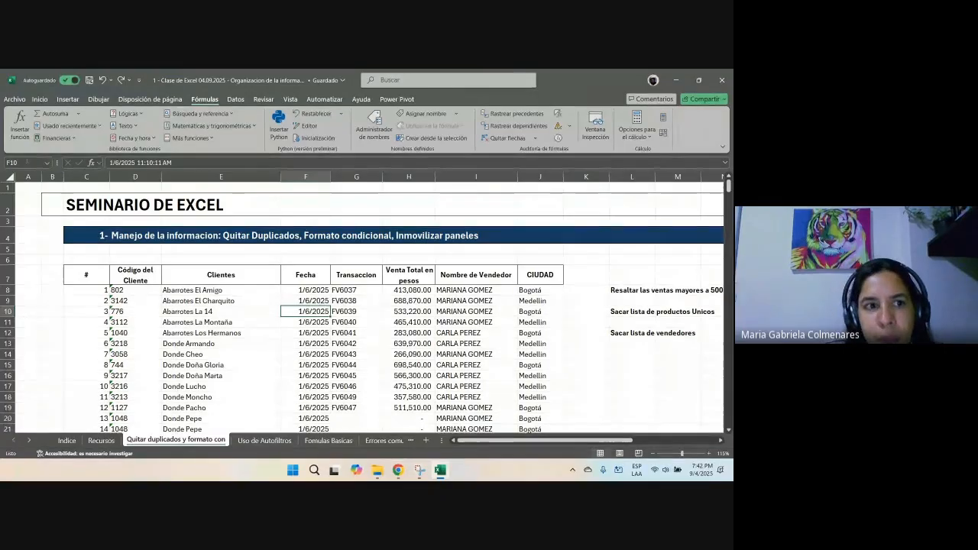
Step: Open the date in F10 for editing, leave it, and enter trial text "kjdglksjdfgsljdflk" directly in H2, discarding it
key(F2)
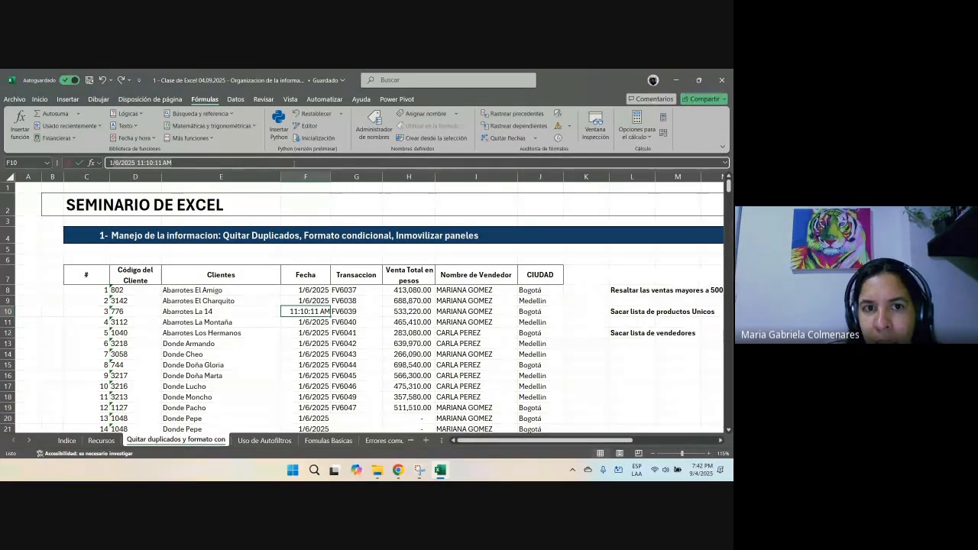
click(291, 201)
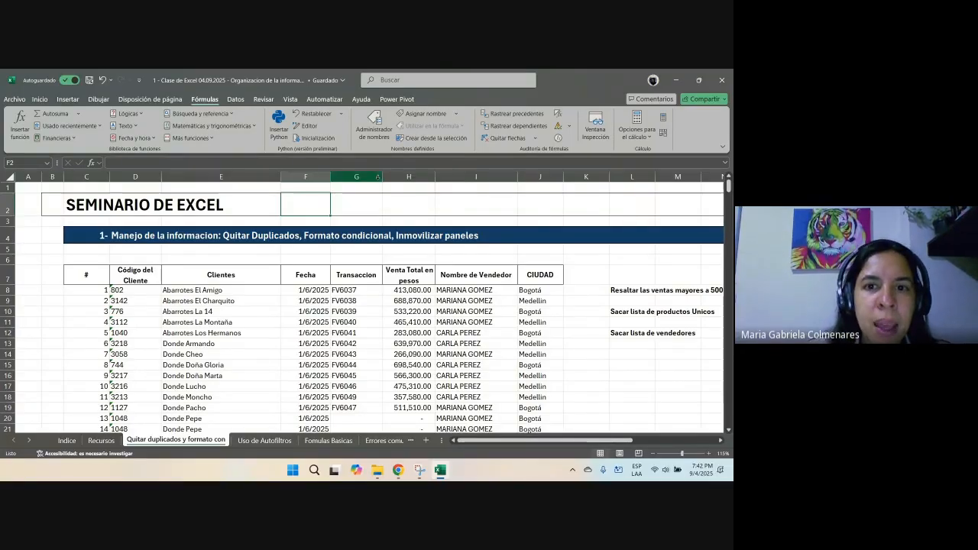
click(411, 202)
text(kjdglksjdfgsljdflk)
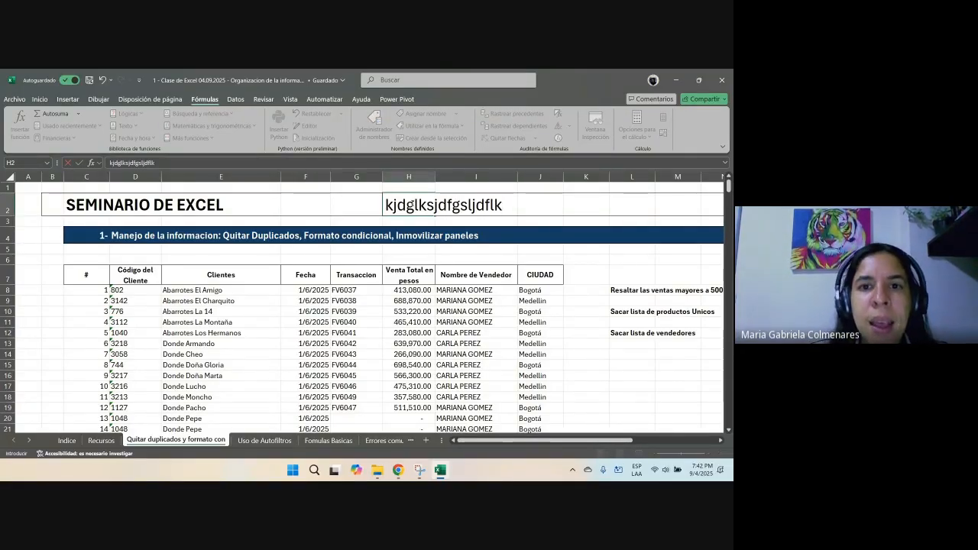
key(Escape)
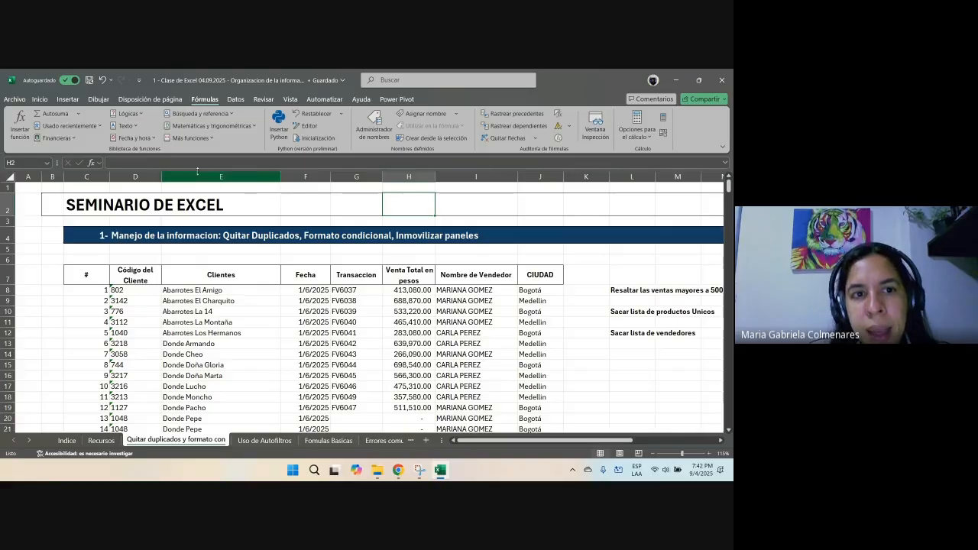
Step: Enter trial text "fdkjgsdjkfgsdfjk" for H2 through the formula bar, discard it, and open H2 for editing with H2:I2 selected
click(189, 163)
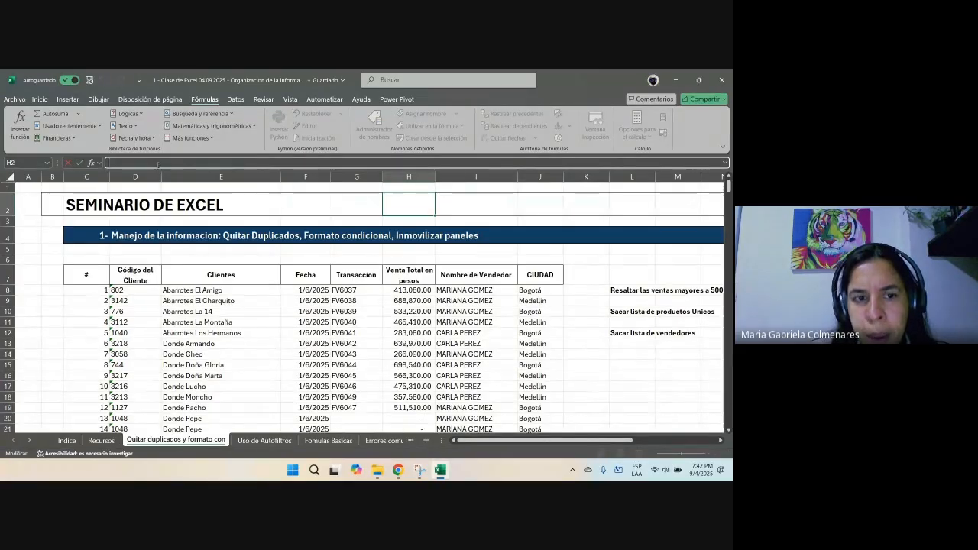
text(fdkjgsdjkfgsdfjk)
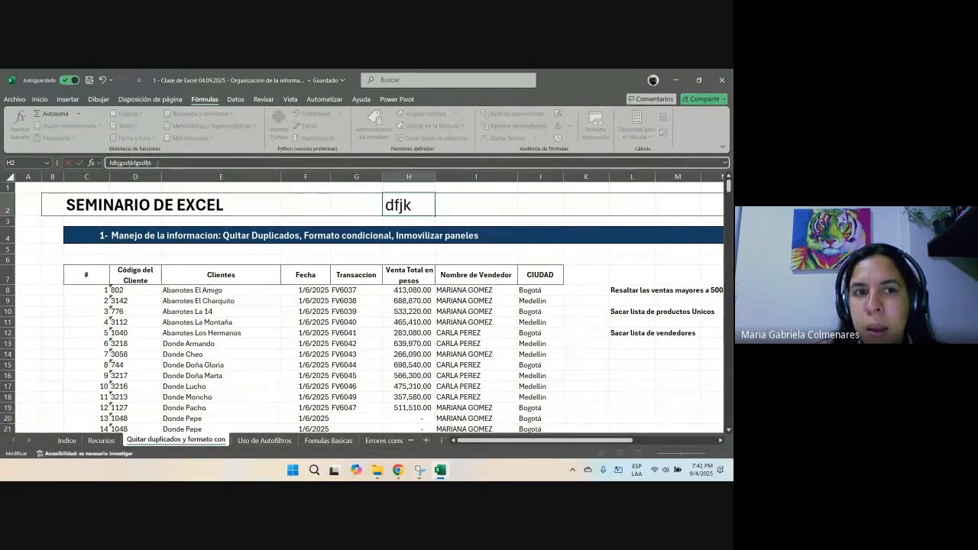
key(Escape)
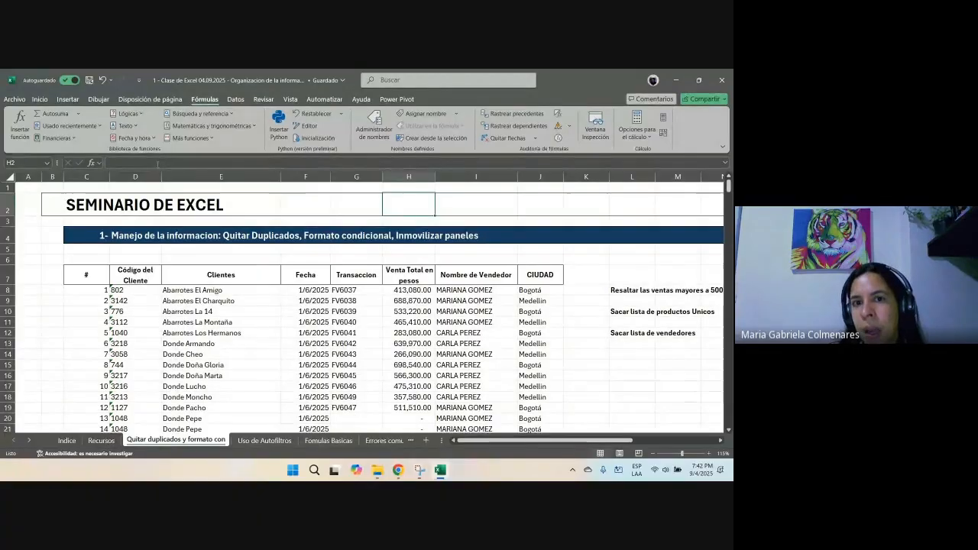
drag(428, 204, 496, 208)
key(F2)
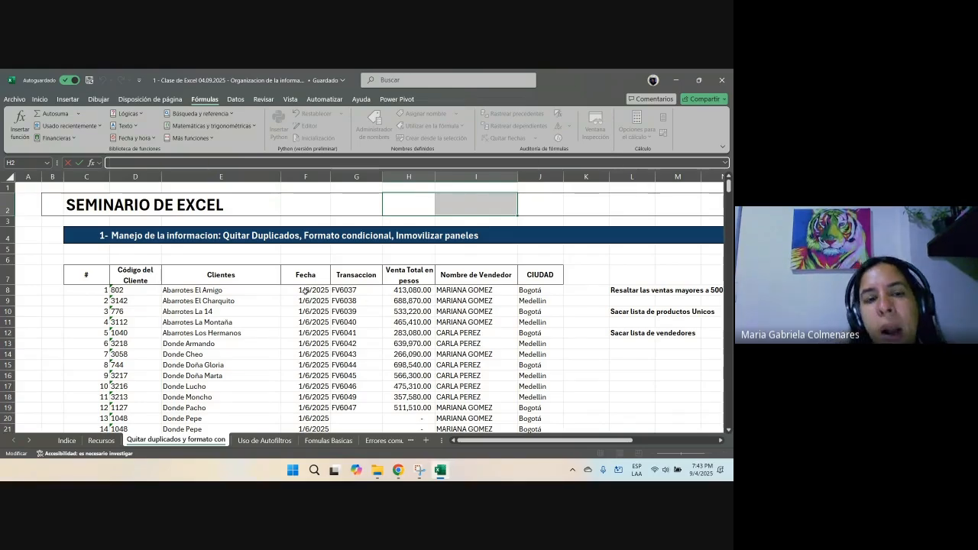
Step: Select the sales table's headers and first records in C7:J18
drag(76, 274, 520, 397)
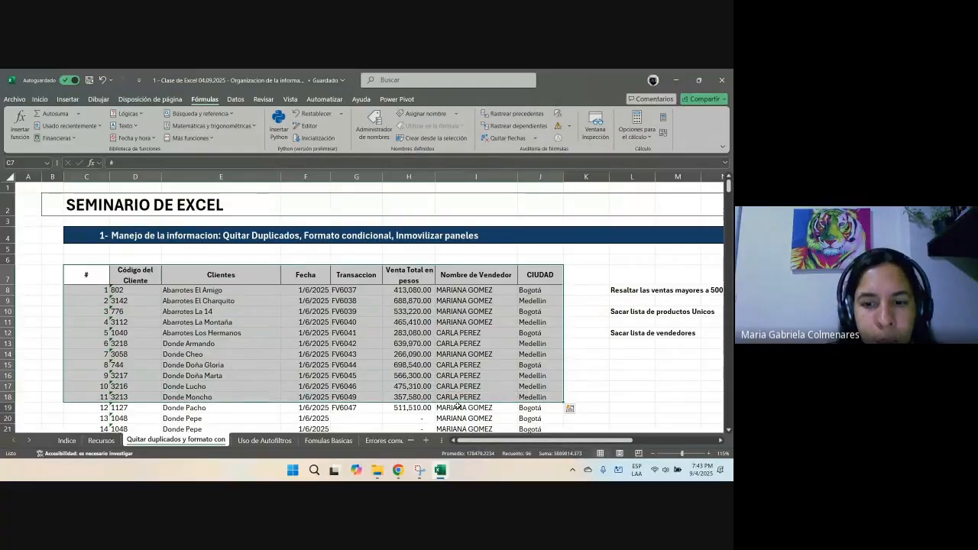
mouse_move(467, 440)
mouse_down()
mouse_move(482, 439)
mouse_move(462, 441)
mouse_up()
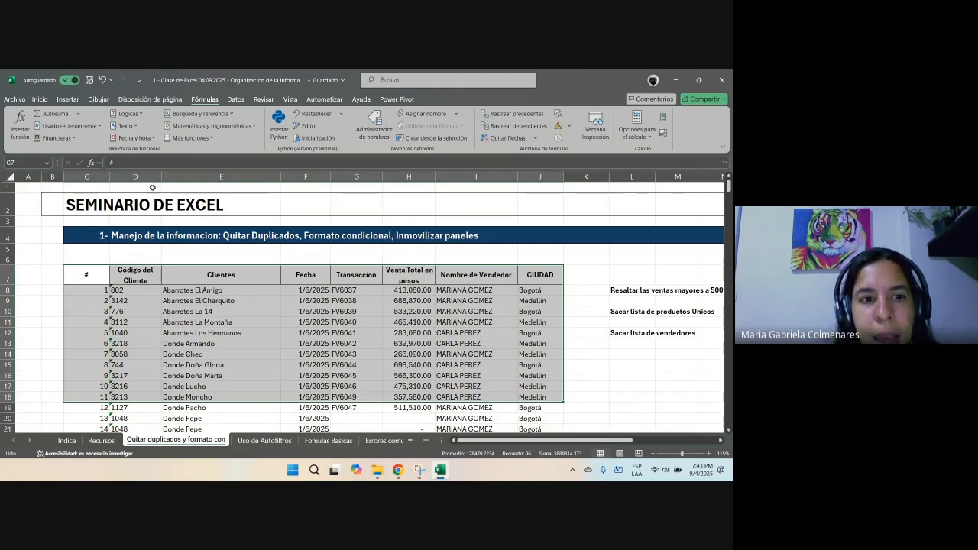
Step: Go over the sheet's topics in the row 4 heading: removing duplicates, conditional formatting and freezing panes
click(246, 237)
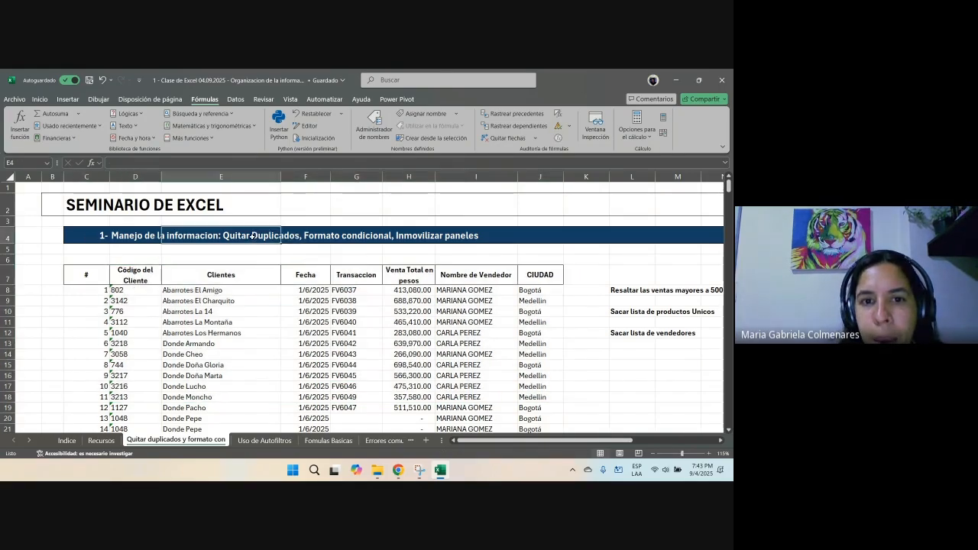
click(336, 243)
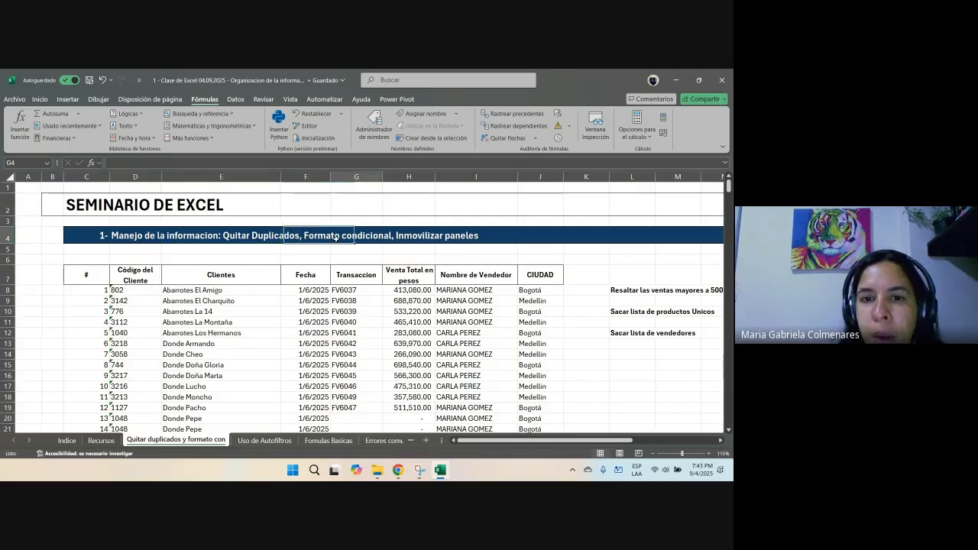
click(430, 238)
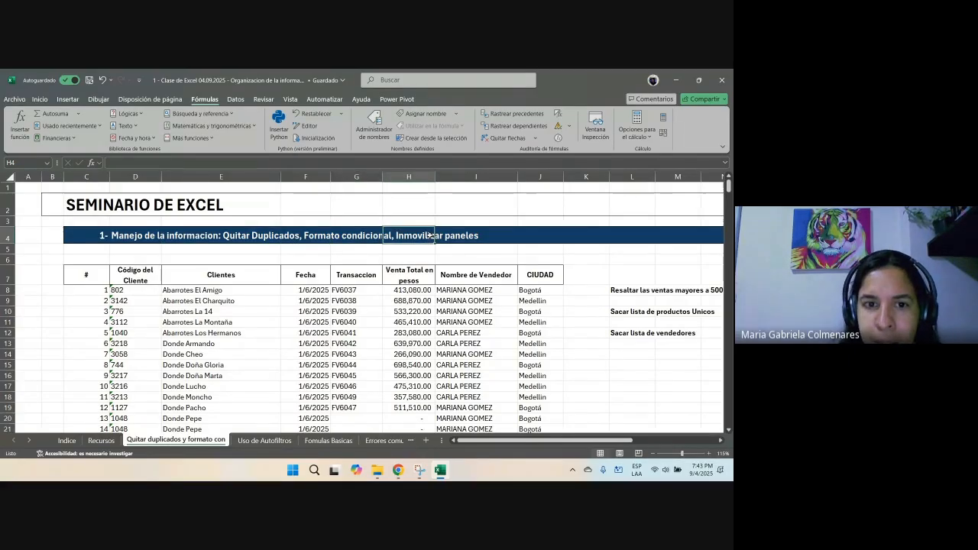
click(241, 235)
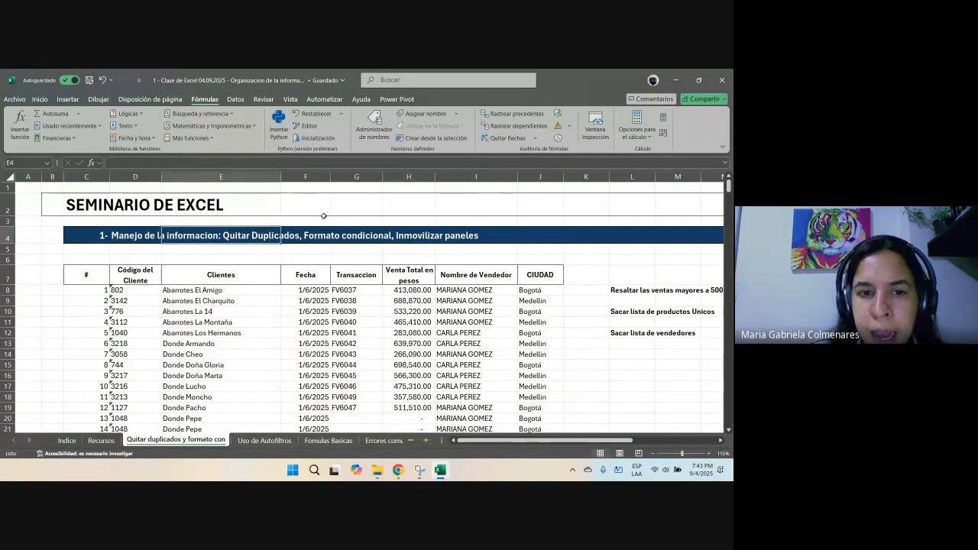
Step: Select the sales table from C7, and highlight the first records of #, Código del Cliente, Clientes, Fecha and Transaccion in turn
mouse_move(95, 279)
mouse_down()
mouse_move(489, 316)
mouse_move(502, 377)
mouse_move(528, 408)
mouse_move(530, 463)
mouse_move(527, 384)
mouse_up()
scroll(493, 349, up, 5)
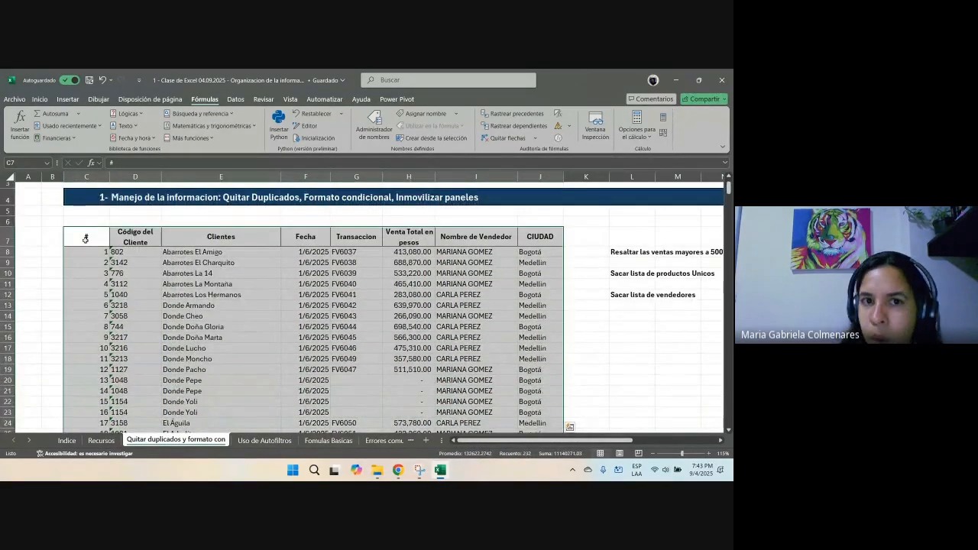
drag(85, 239, 87, 324)
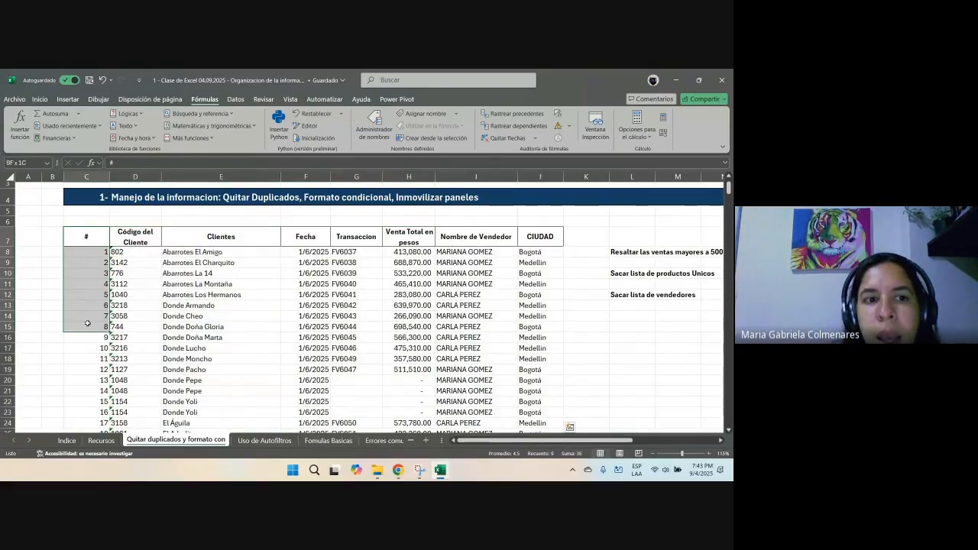
drag(136, 237, 136, 358)
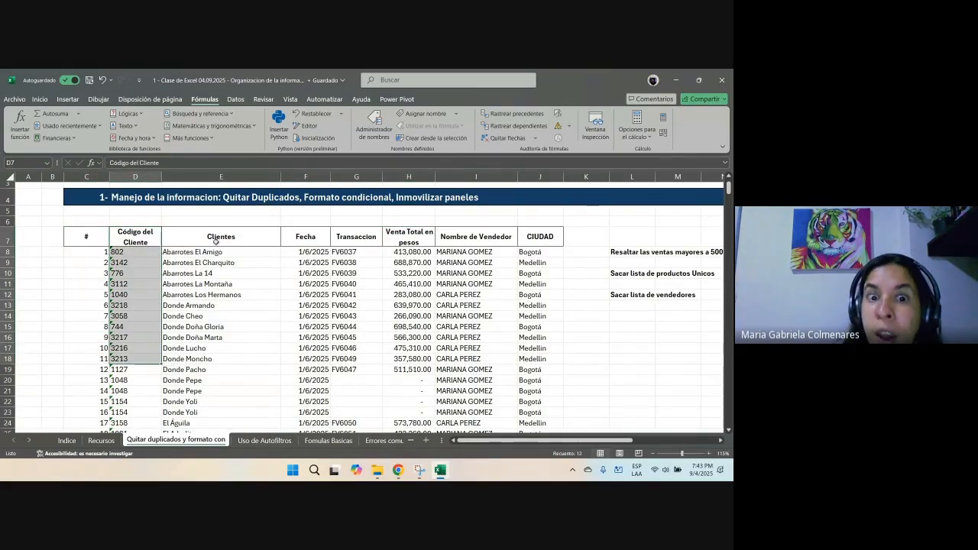
drag(215, 241, 221, 359)
drag(304, 252, 309, 370)
drag(366, 237, 350, 412)
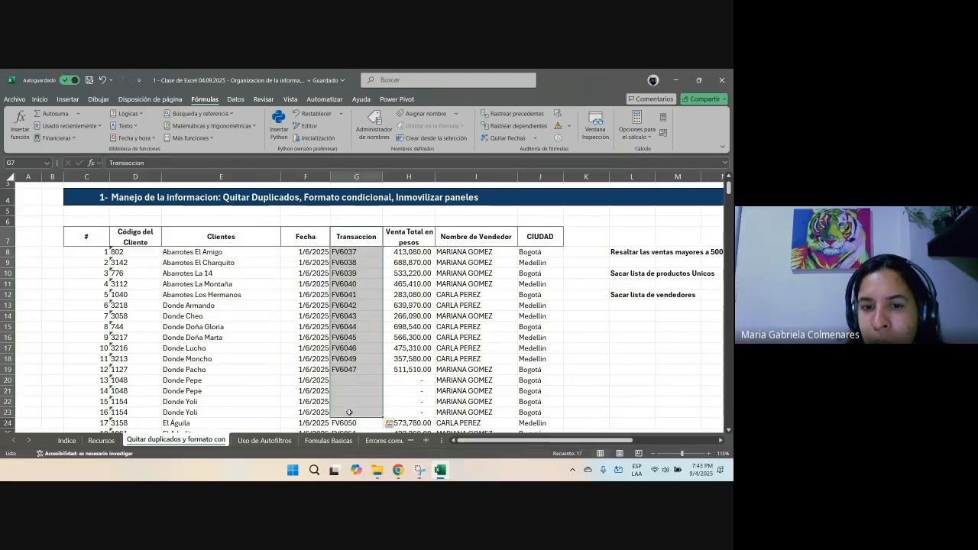
Step: Examine the first transaction code in G8 and the blank transaction cells in G20:G23
click(343, 253)
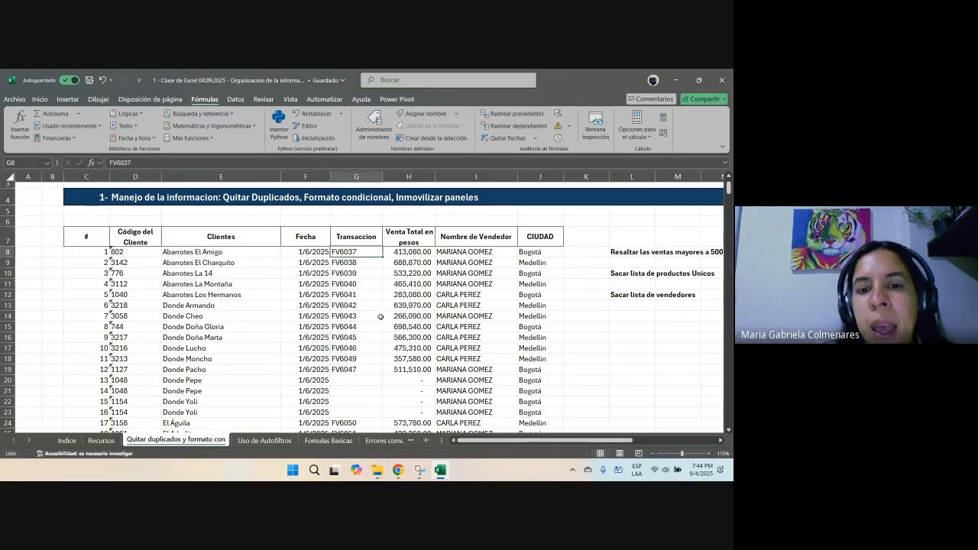
scroll(381, 316, down, 1)
drag(346, 348, 345, 374)
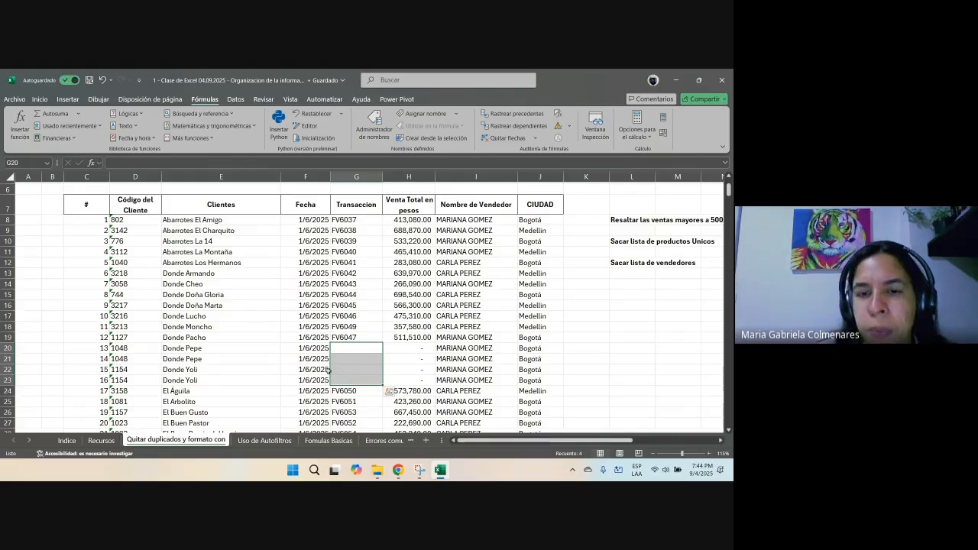
Step: Highlight the first records of the Venta Total en pesos, Nombre de Vendedor and CIUDAD columns in turn
scroll(329, 371, up, 1)
drag(424, 233, 420, 326)
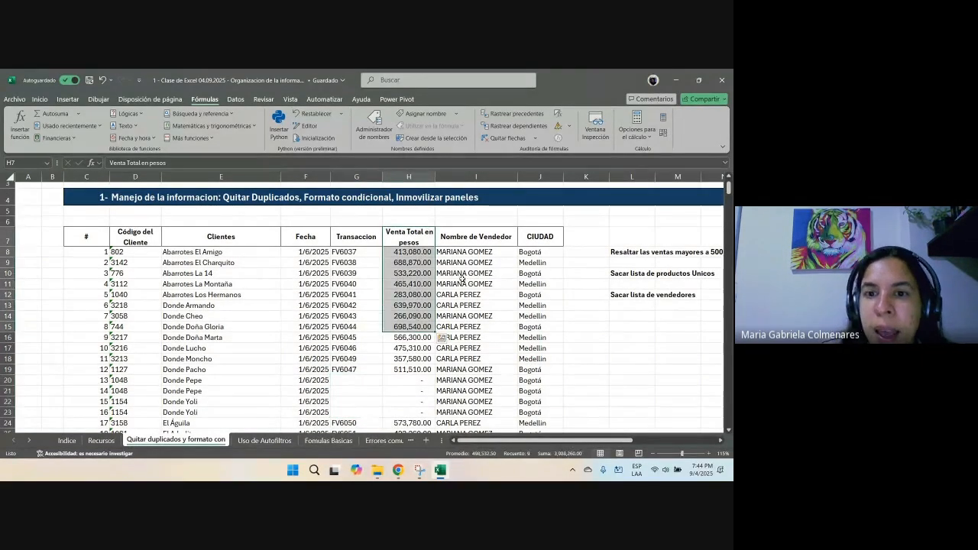
drag(475, 237, 470, 348)
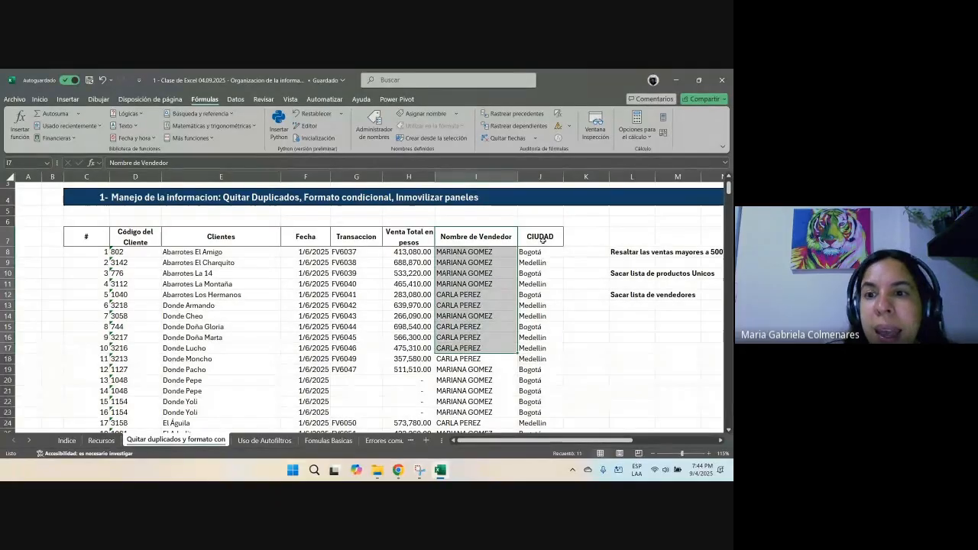
drag(542, 238, 542, 346)
Step: Look through the Nombre de Vendedor column for the repeated and differing salesperson names
click(452, 306)
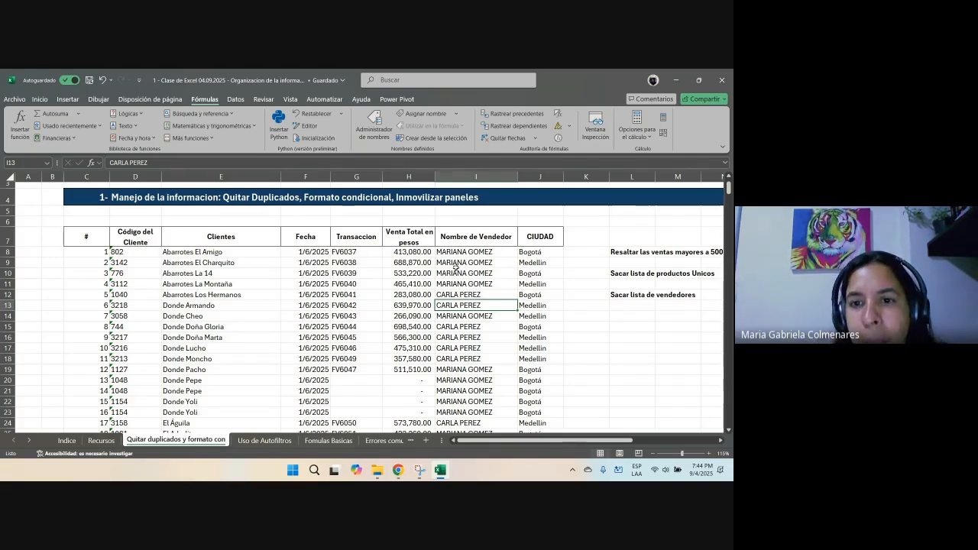
drag(466, 254, 470, 305)
scroll(476, 298, down, 4)
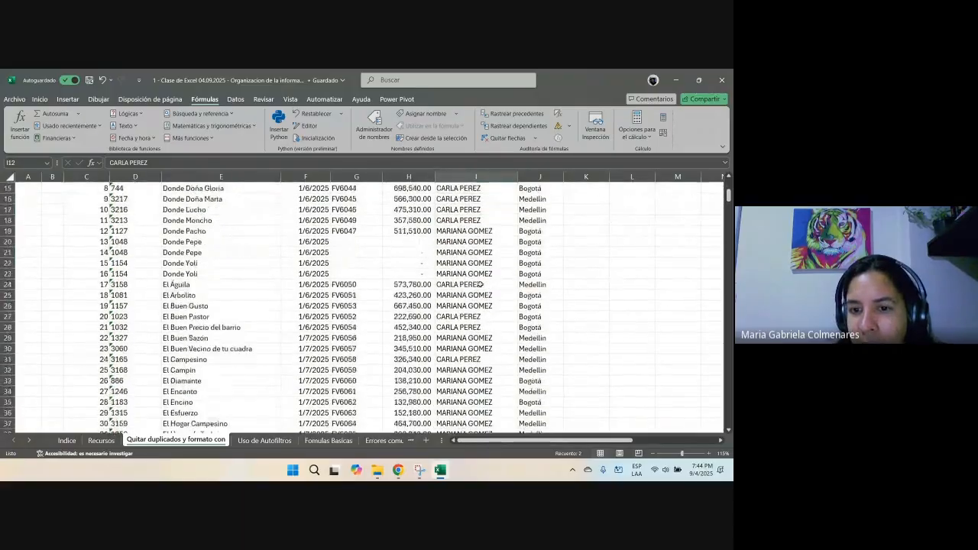
scroll(480, 284, down, 20)
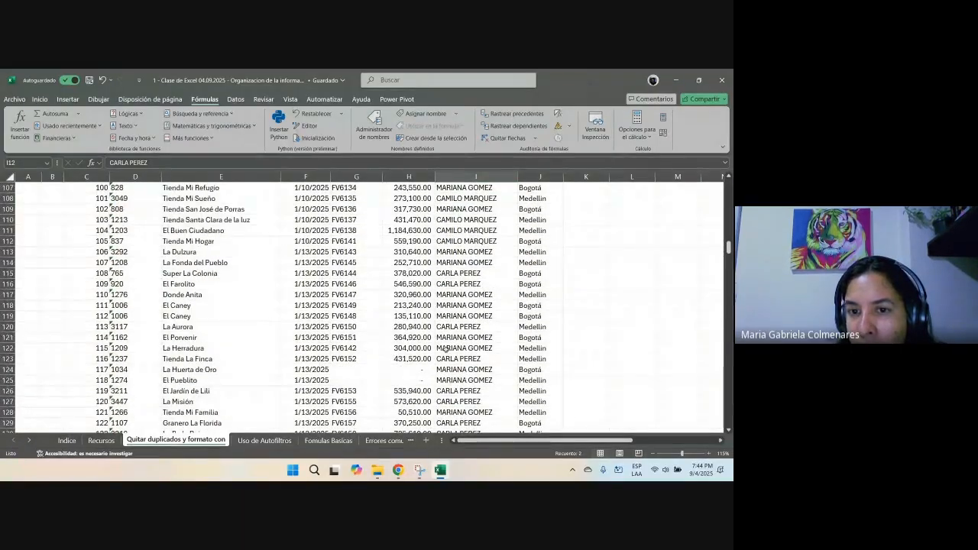
scroll(446, 348, up, 2)
drag(468, 288, 469, 309)
scroll(519, 306, up, 12)
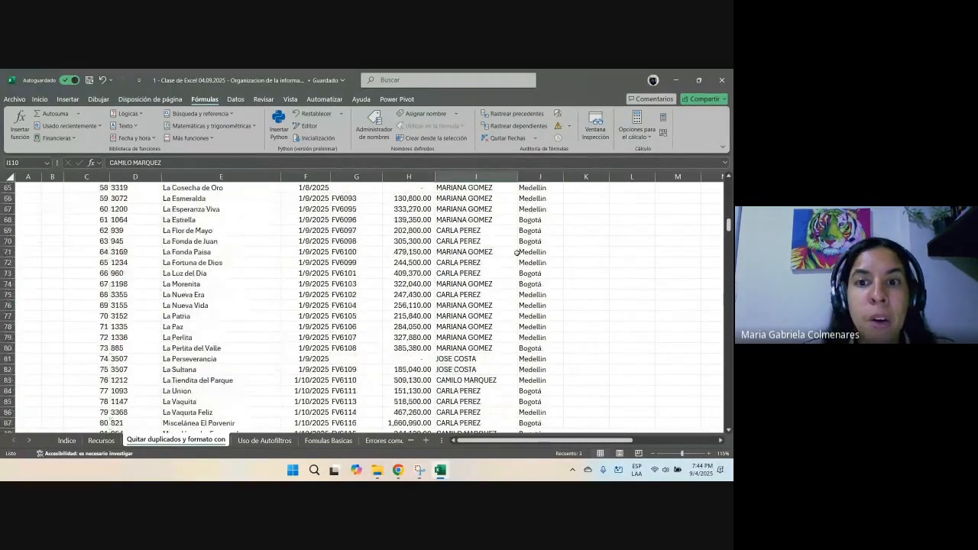
scroll(517, 252, up, 20)
drag(464, 300, 469, 373)
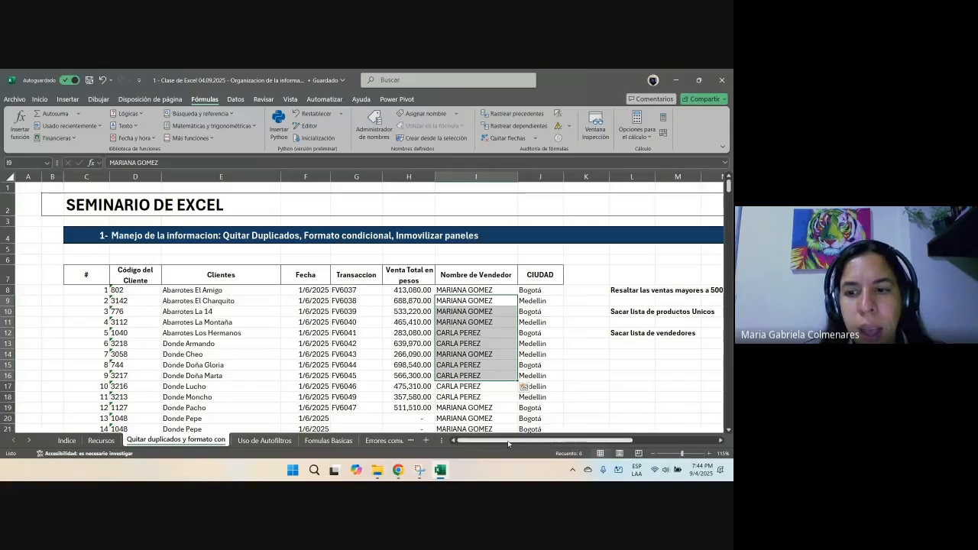
Step: Enter the note "QUITAR DUPLICADOS: Crear lista unica" in L16, beside the sales table
drag(474, 441, 558, 441)
click(328, 357)
scroll(328, 356, down, 3)
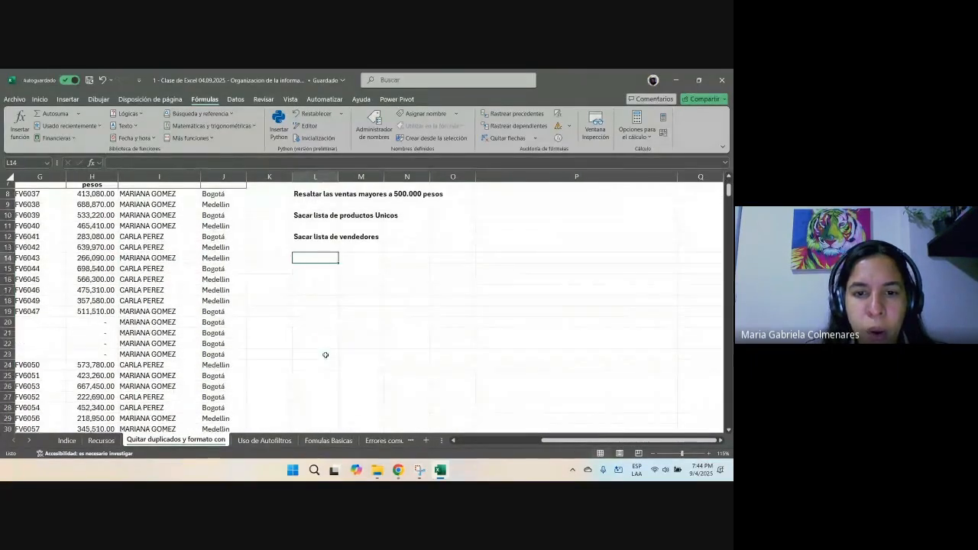
click(332, 277)
text(QUITAR)
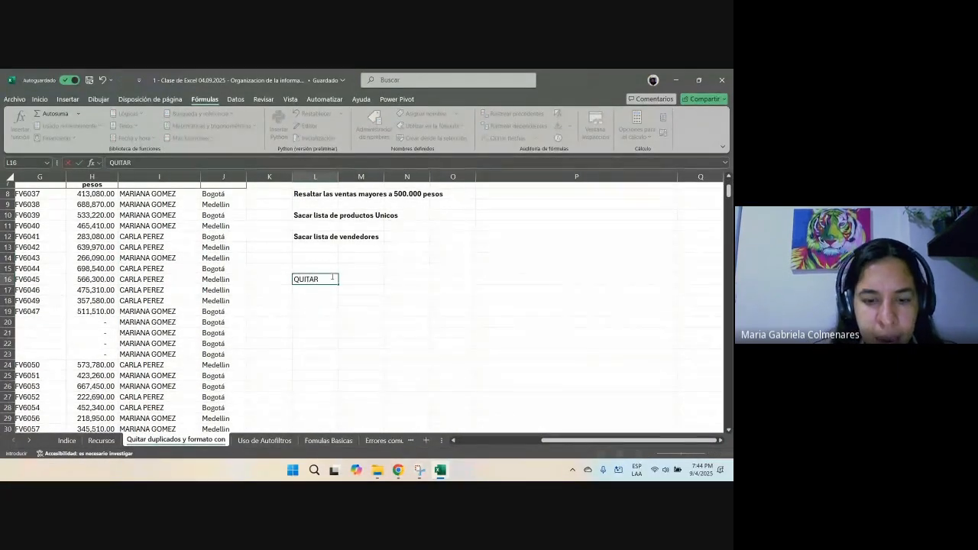
text( DEUPÑ)
key(BackSpace)
key(BackSpace)
key(BackSpace)
key(BackSpace)
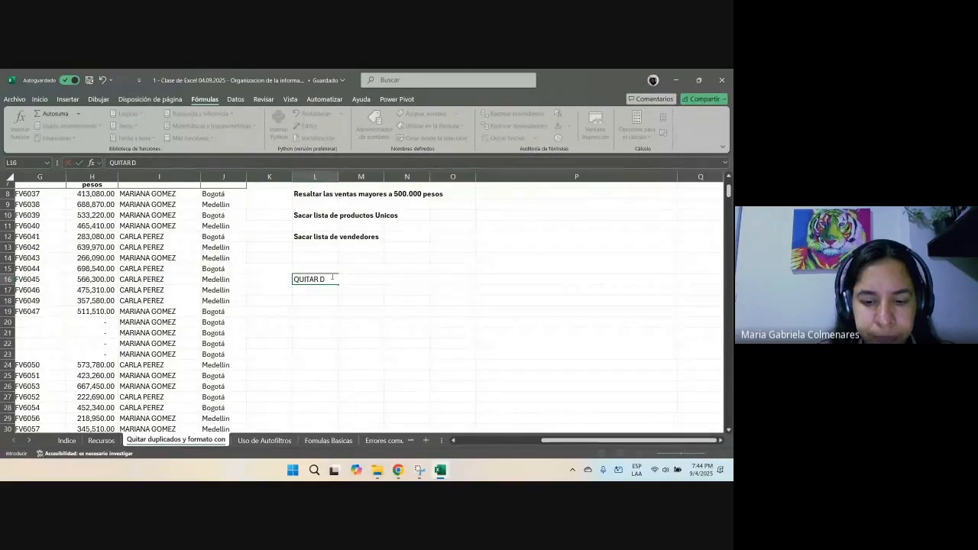
text(UPLICADOS)
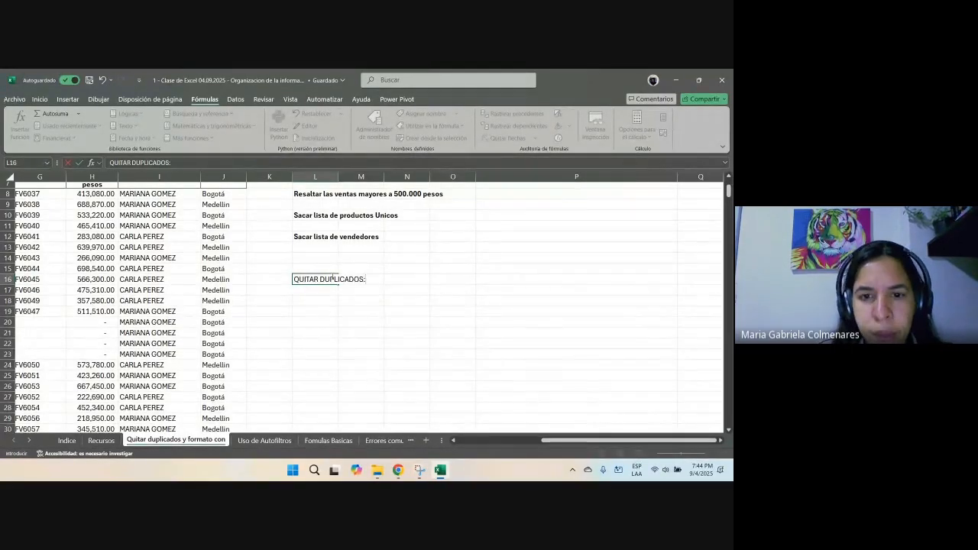
text(: Crear lista unica)
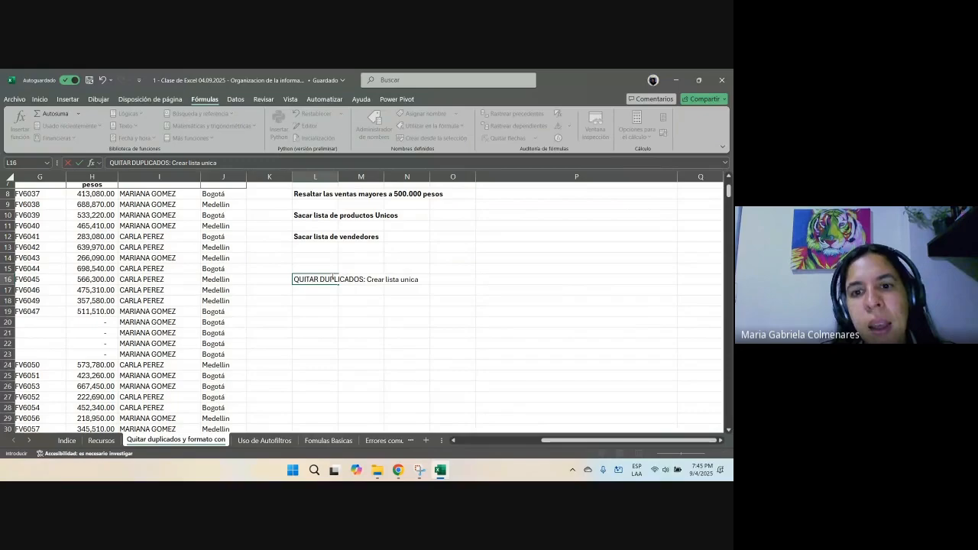
key(ctrl+Return)
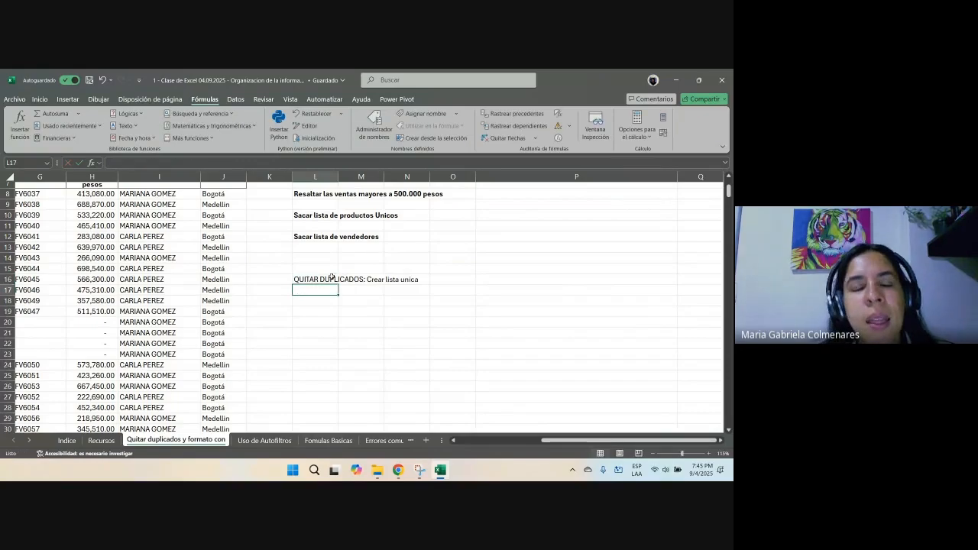
Step: Select the salesperson entries in the Nombre de Vendedor column from I8 down to the last record and return to the top
drag(575, 441, 482, 442)
scroll(304, 314, up, 2)
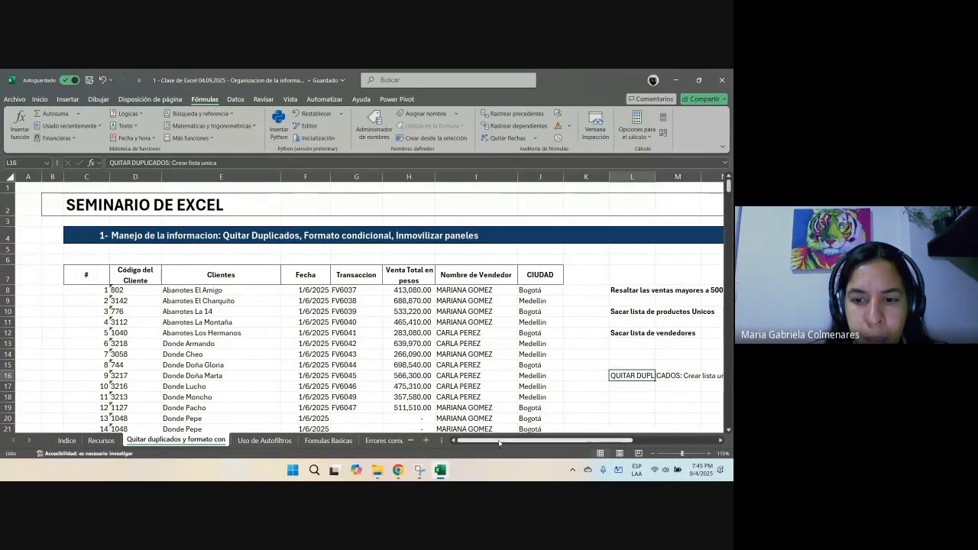
drag(495, 441, 532, 444)
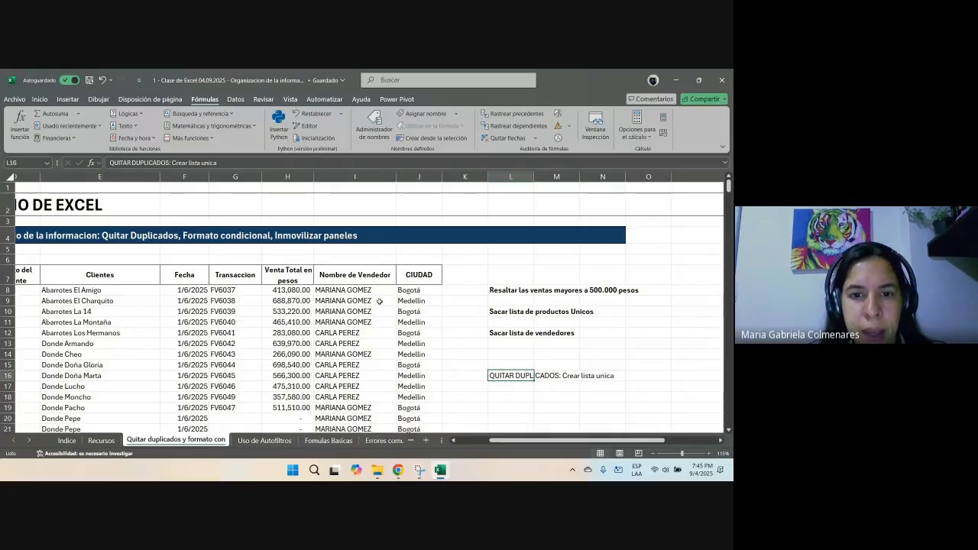
drag(352, 290, 345, 370)
scroll(551, 306, up, 20)
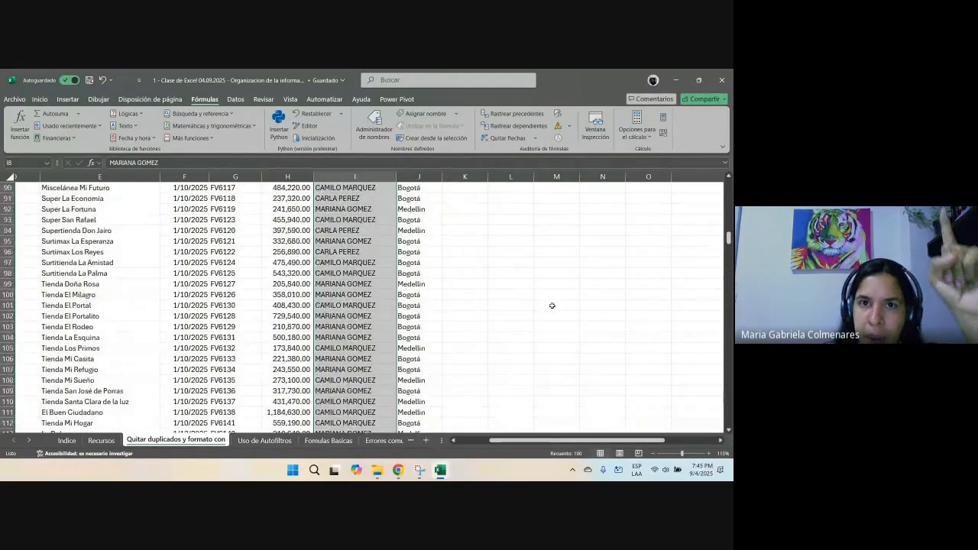
scroll(552, 306, up, 20)
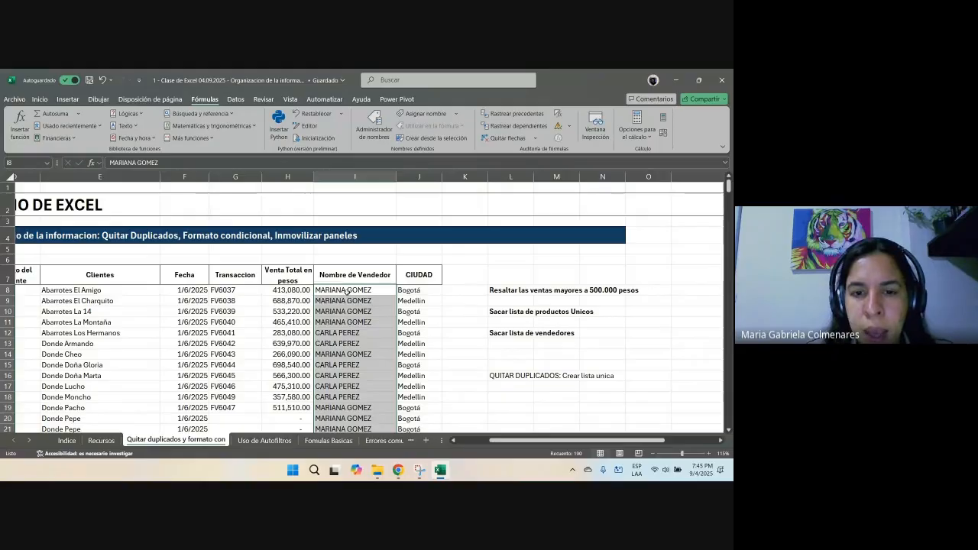
Step: Extend the selection from I8 straight to the last salesperson entry in I197 and review the selected list
click(369, 293)
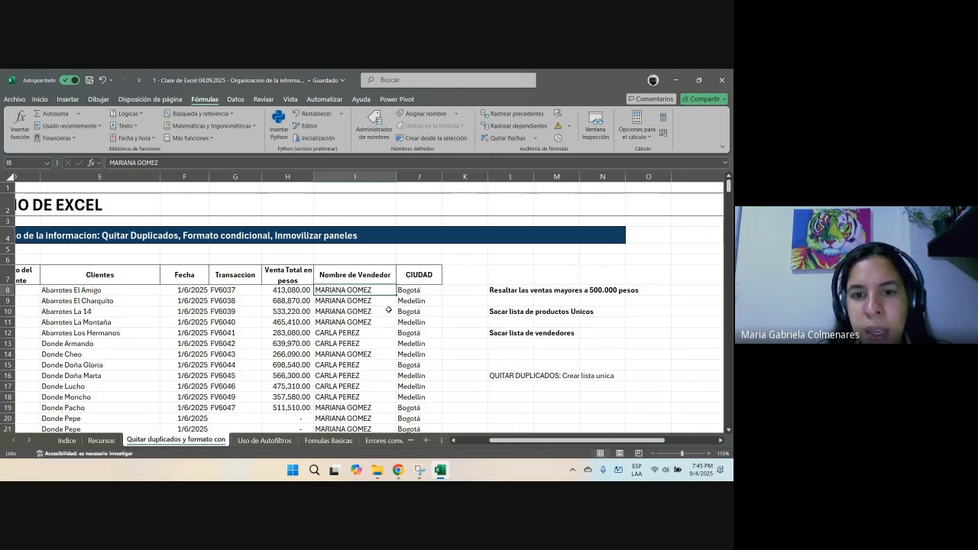
key(ctrl+shift+Down)
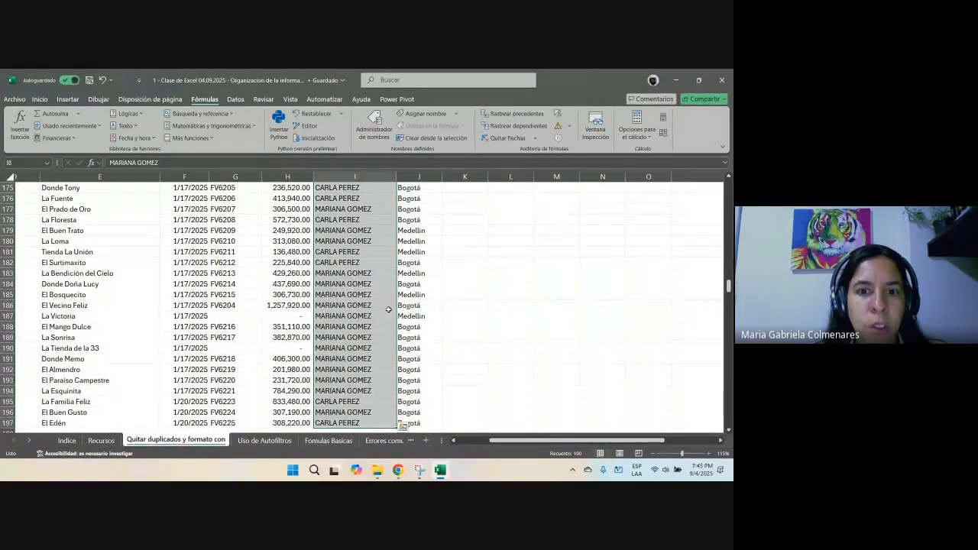
scroll(397, 299, down, 2)
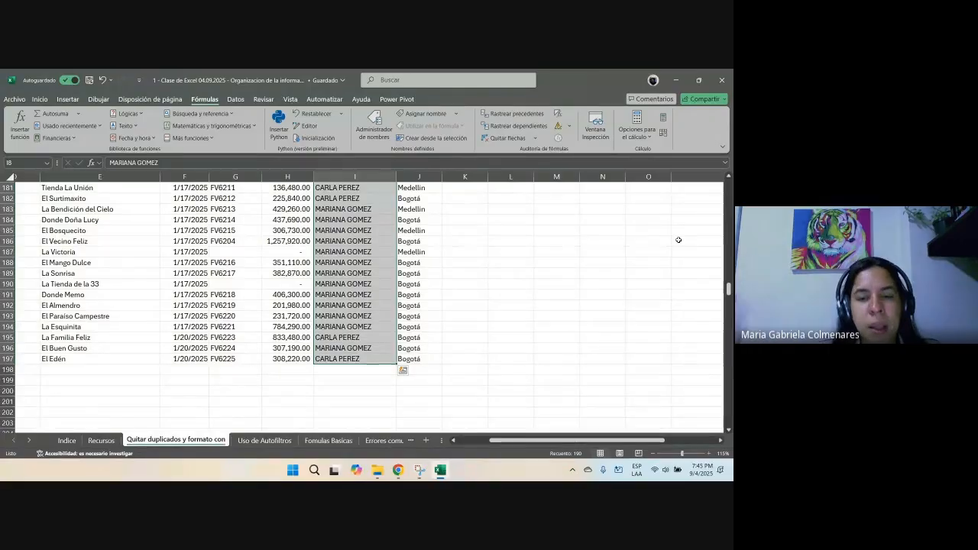
scroll(678, 240, up, 5)
scroll(537, 376, down, 5)
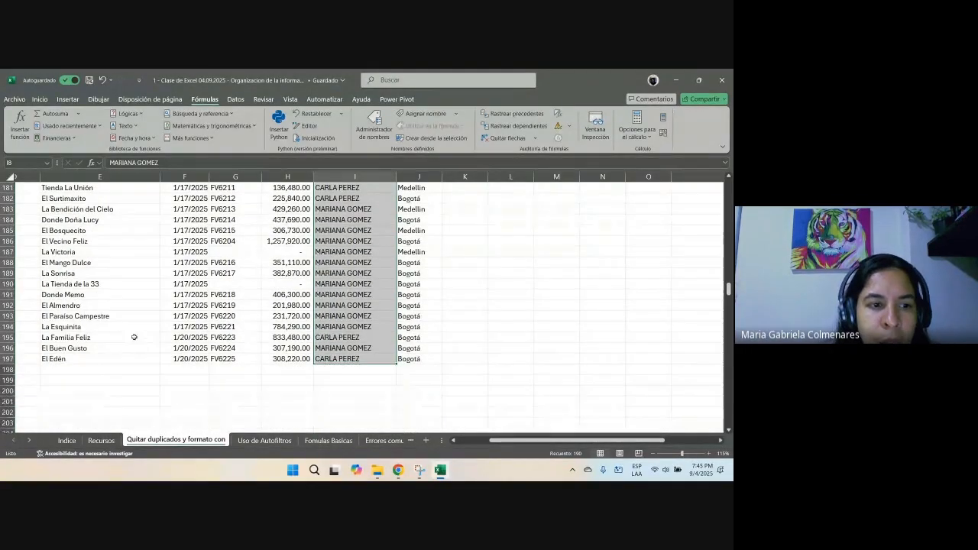
scroll(375, 356, up, 20)
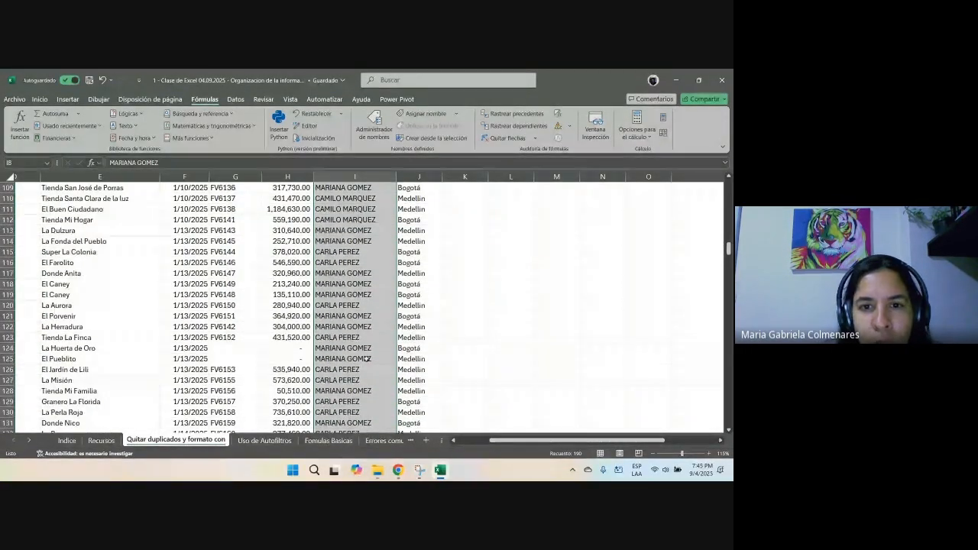
scroll(368, 358, up, 18)
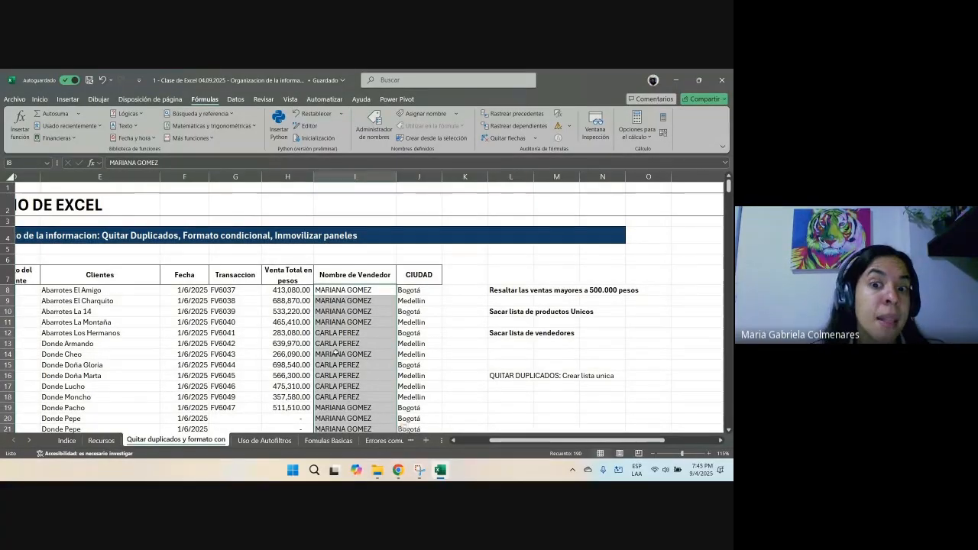
Step: Select the salesperson entries manually from I8 down through the list, leaving out the column header
drag(348, 301, 419, 430)
scroll(436, 234, up, 20)
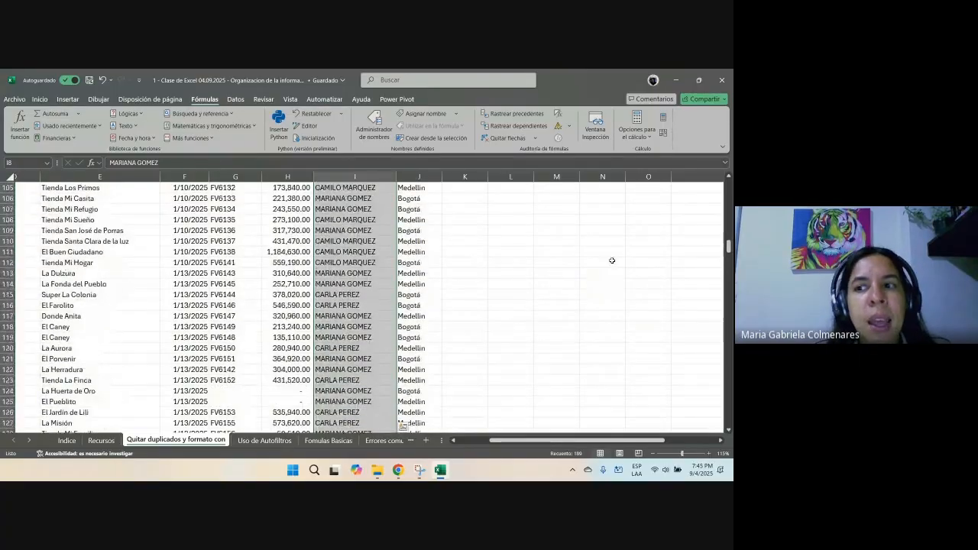
scroll(614, 269, up, 17)
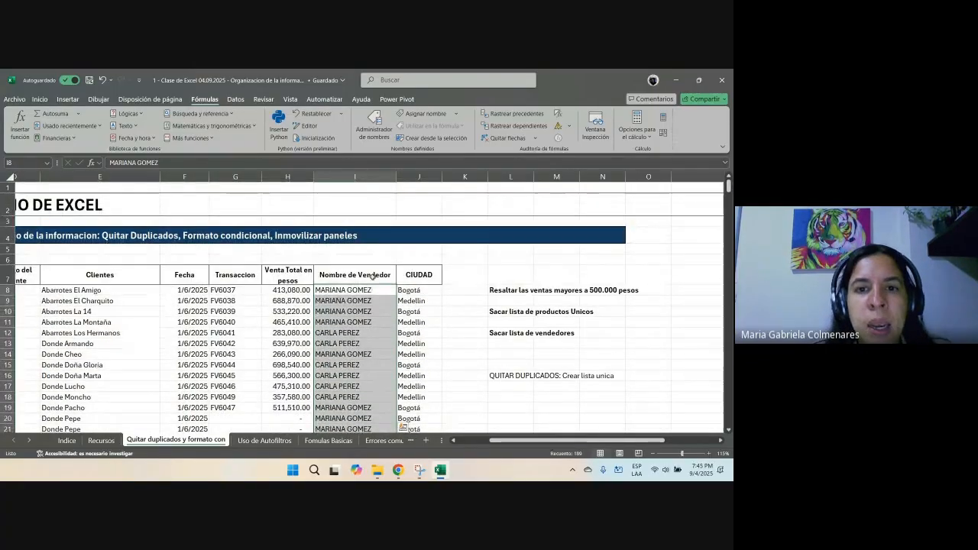
Step: Select the salesperson entries again in one jump from I8 to the last record in I197
click(372, 276)
key(Down)
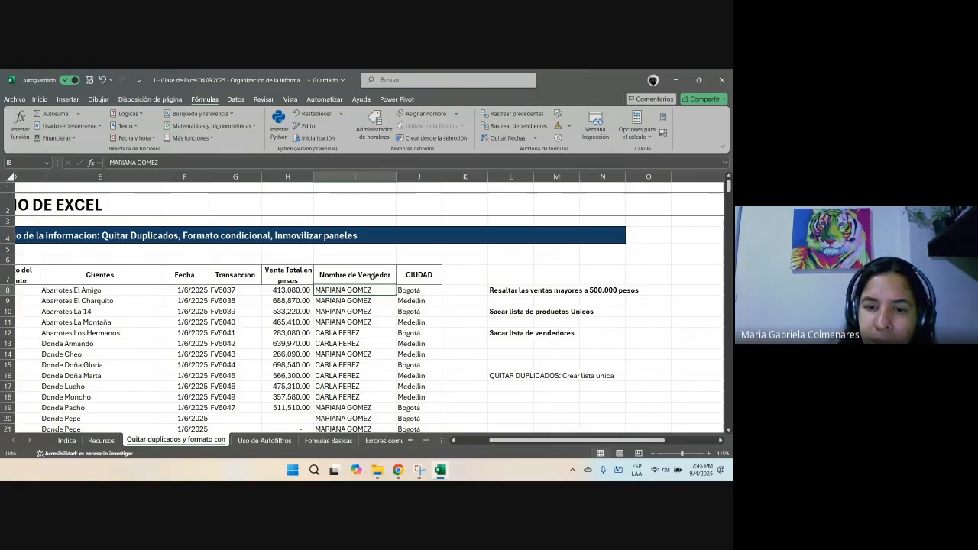
key(ctrl+shift+Down)
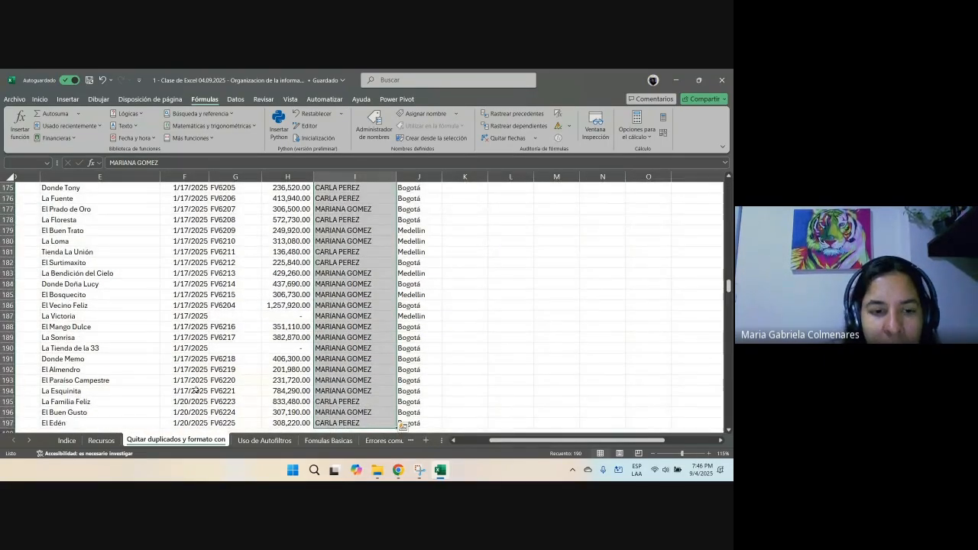
Step: Review the navigation shortcuts on the Recursos sheet for moving to the next cell, reaching a table's last cell and selecting several cells
click(101, 440)
scroll(283, 306, up, 8)
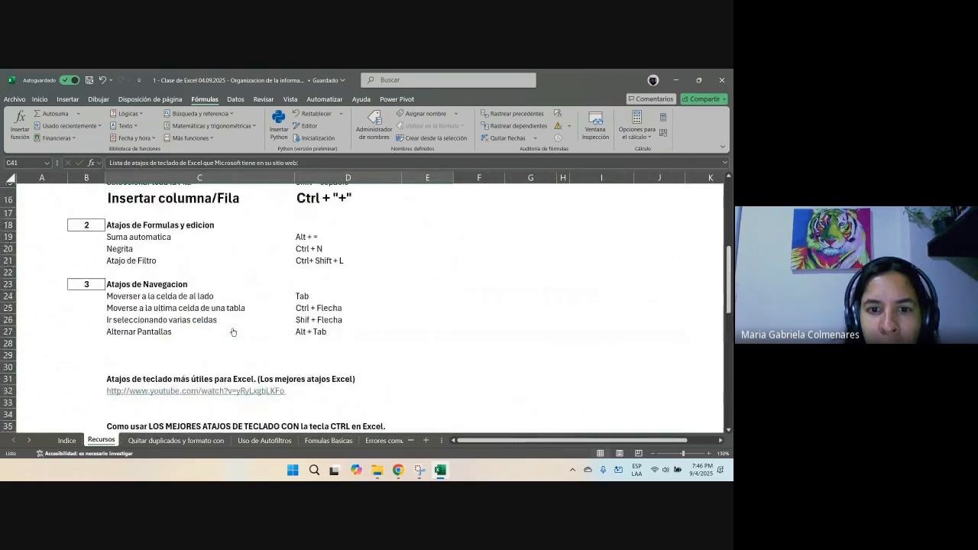
scroll(283, 305, up, 1)
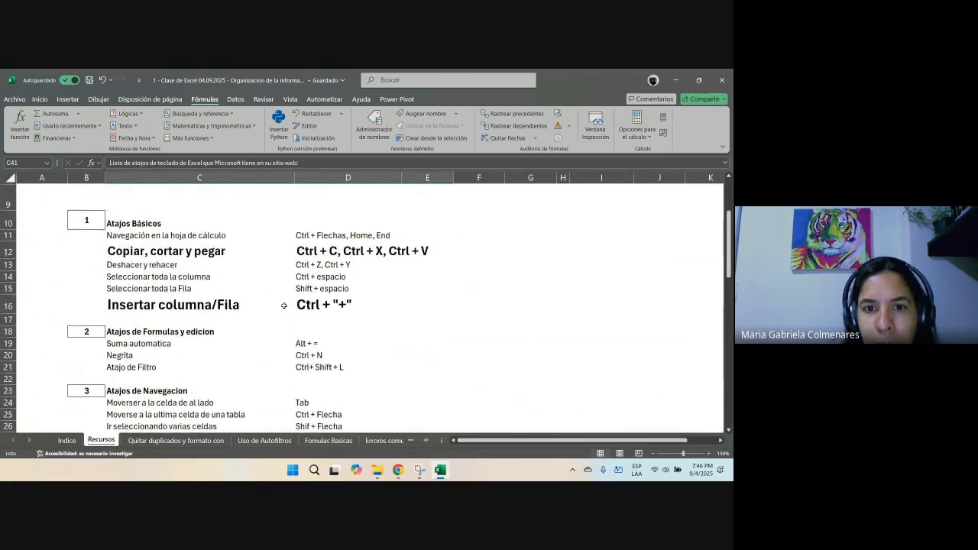
scroll(175, 262, down, 2)
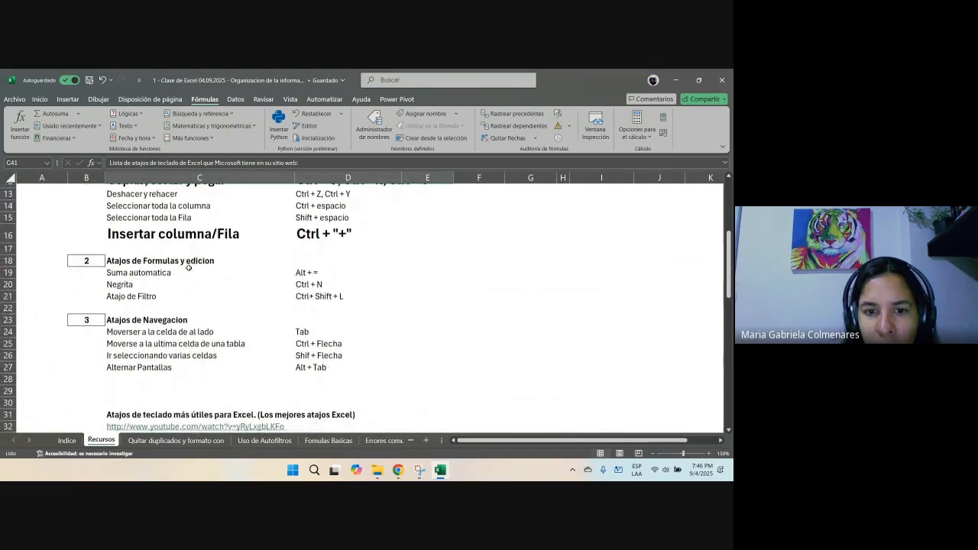
click(143, 333)
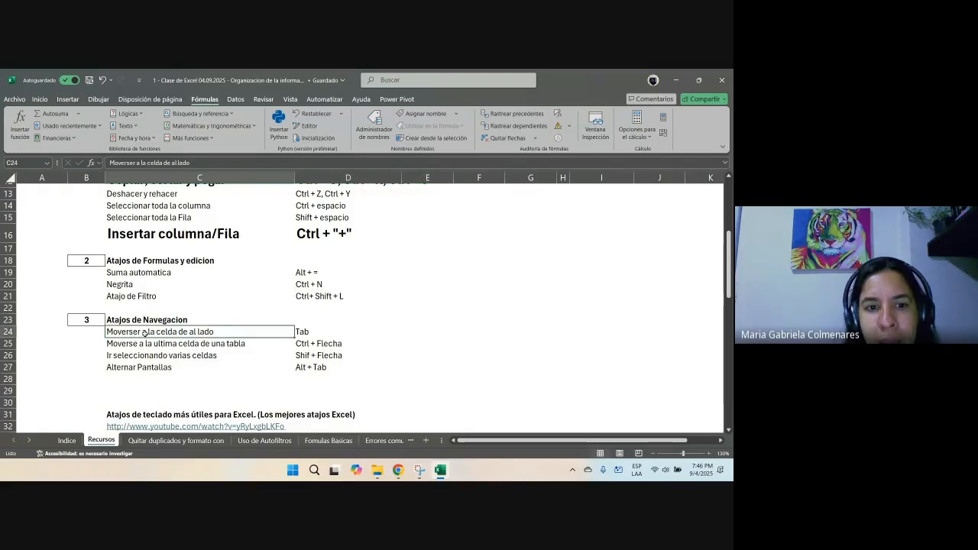
drag(291, 331, 321, 332)
drag(137, 342, 313, 343)
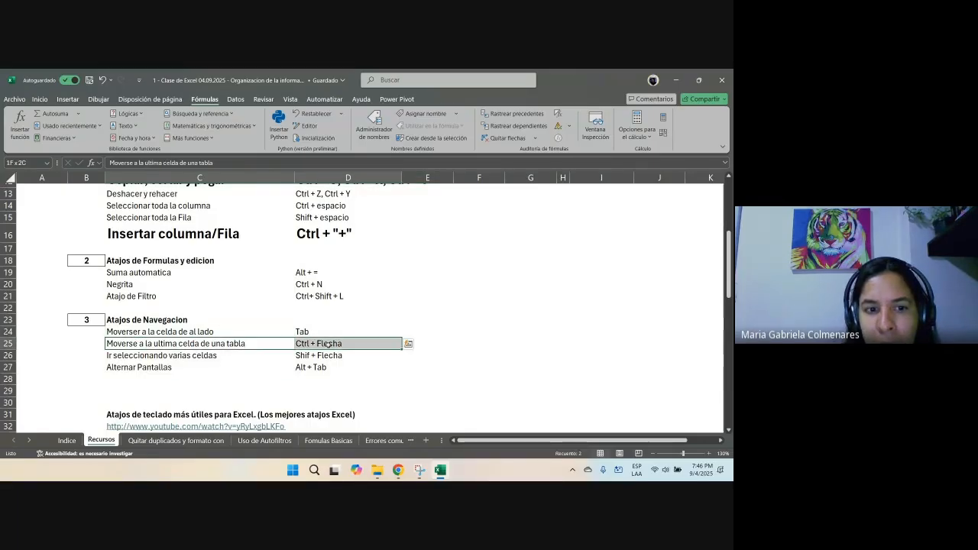
drag(128, 358, 343, 356)
click(336, 356)
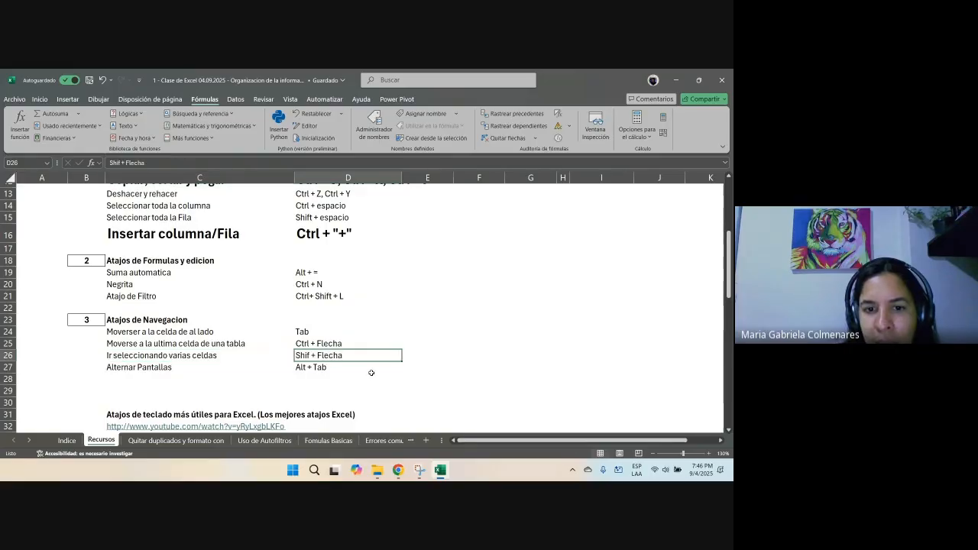
Step: Return to the Quitar duplicados sheet and copy the selected salesperson entries I8:I197
click(176, 441)
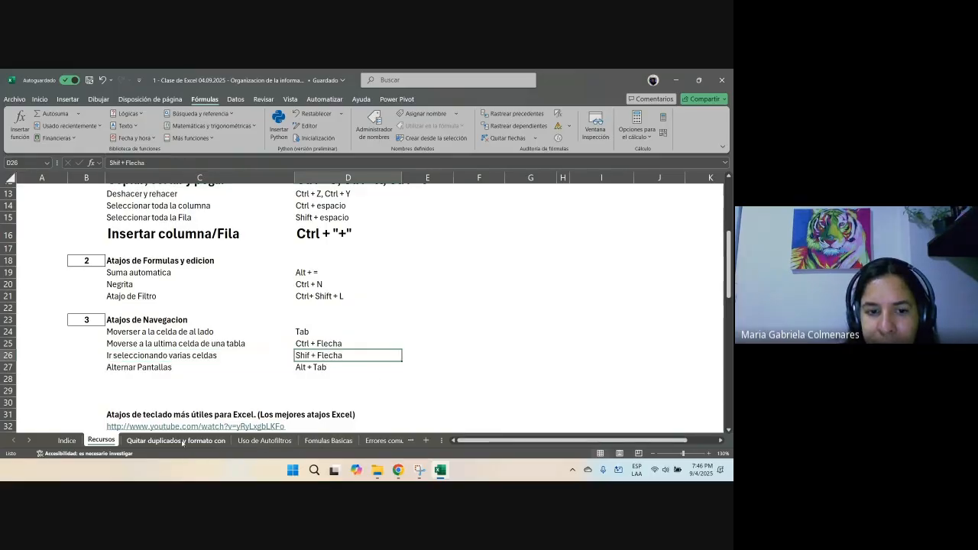
scroll(409, 287, down, 3)
scroll(410, 287, up, 20)
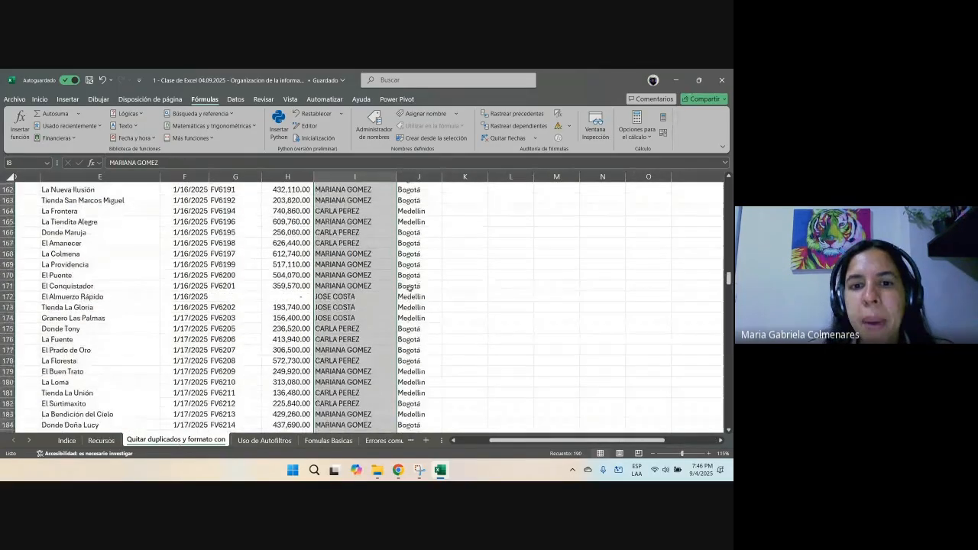
scroll(409, 287, up, 10)
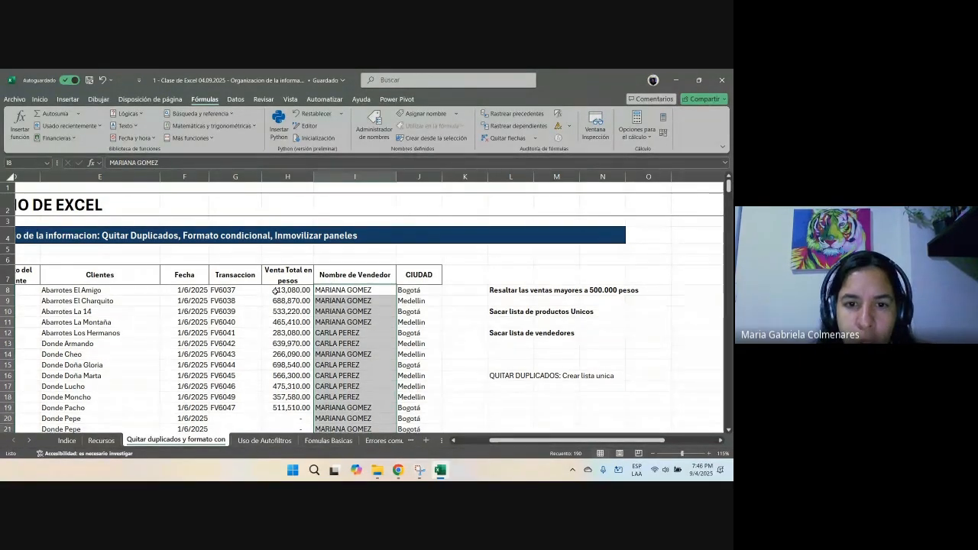
key(ctrl+c)
key(Escape)
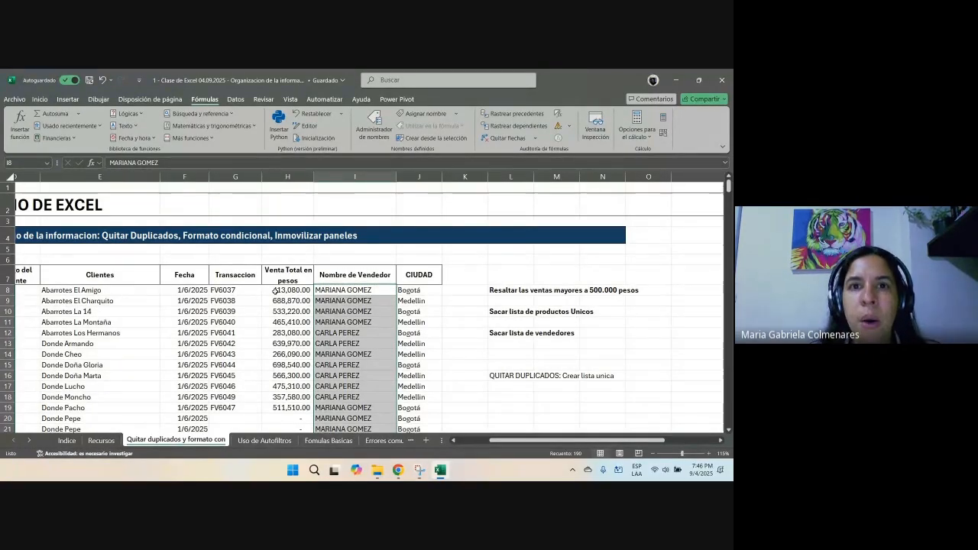
key(ctrl+c)
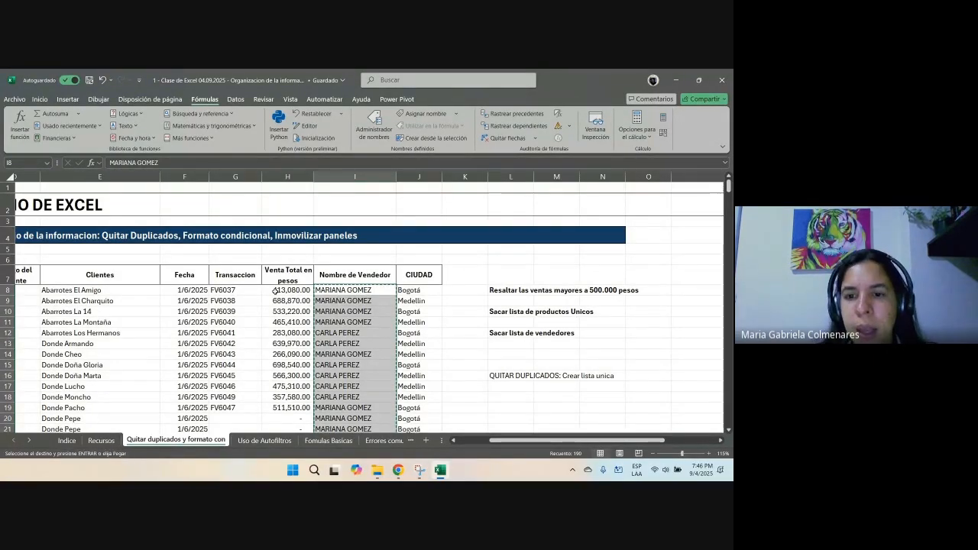
Step: Paste the copied salesperson entries starting at L18, below the QUITAR DUPLICADOS note
scroll(528, 302, down, 2)
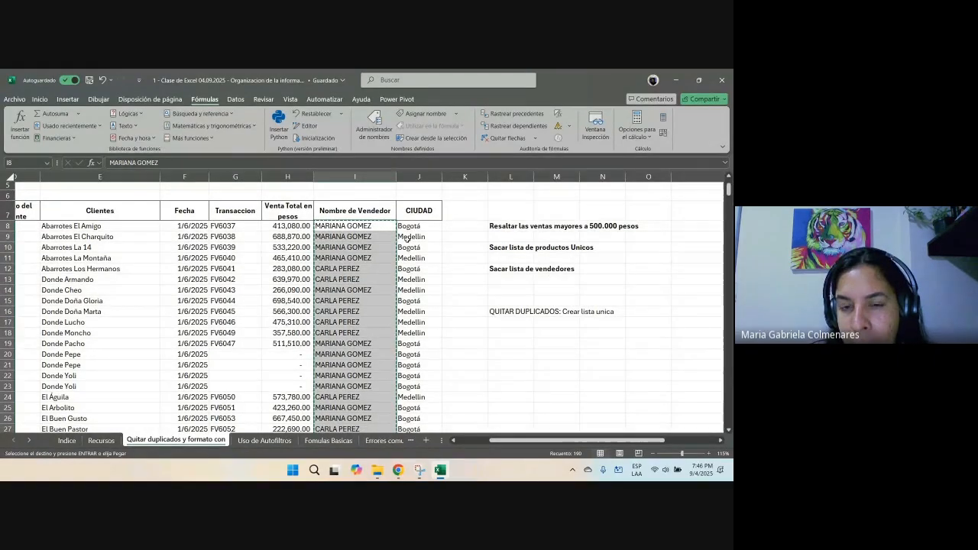
drag(511, 441, 561, 428)
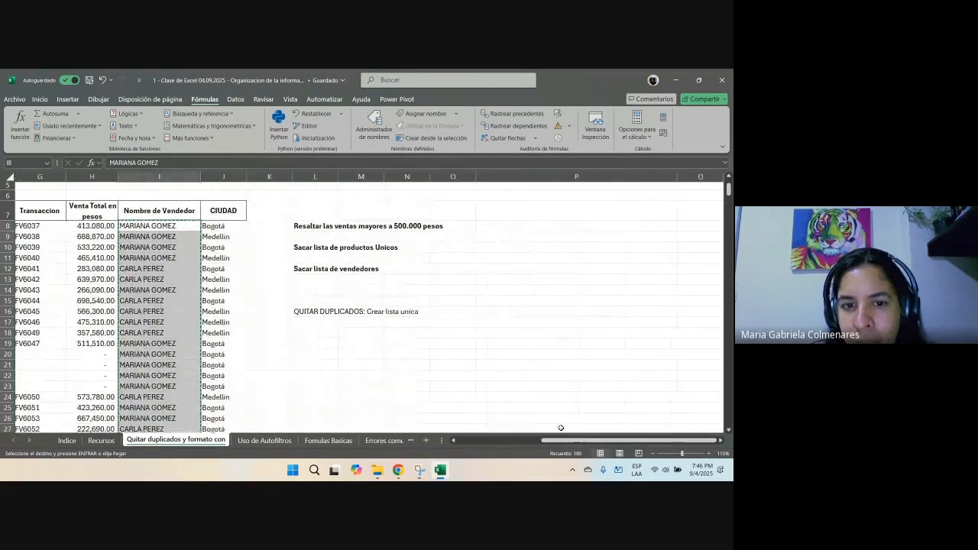
click(323, 311)
click(322, 333)
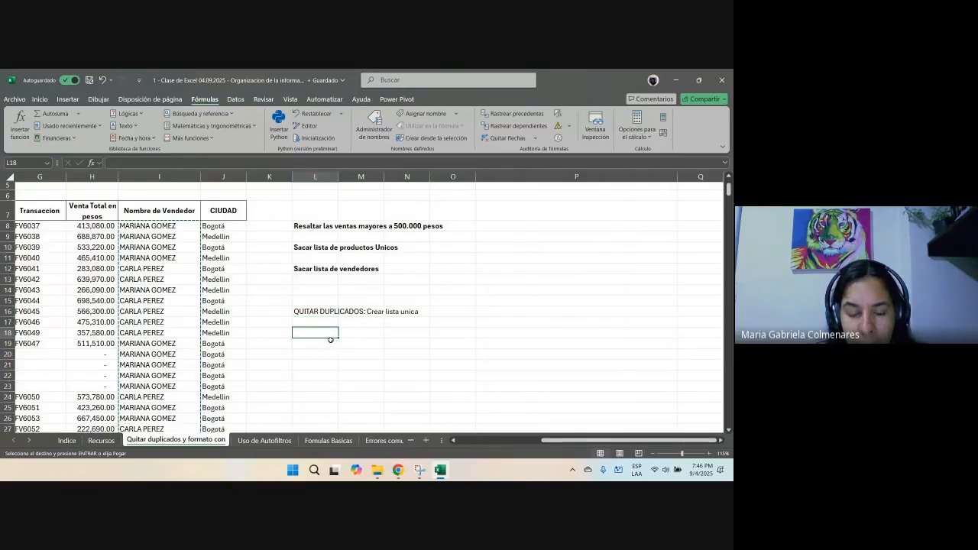
key(ctrl+v)
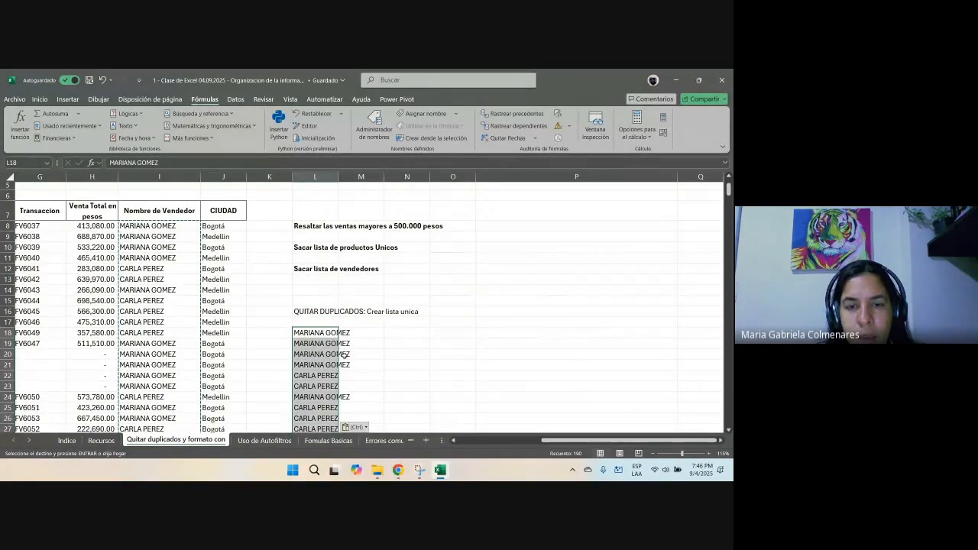
Step: Compare the pasted entries with the original column and widen column L to fit the salesperson names
drag(164, 220, 155, 365)
drag(314, 334, 316, 397)
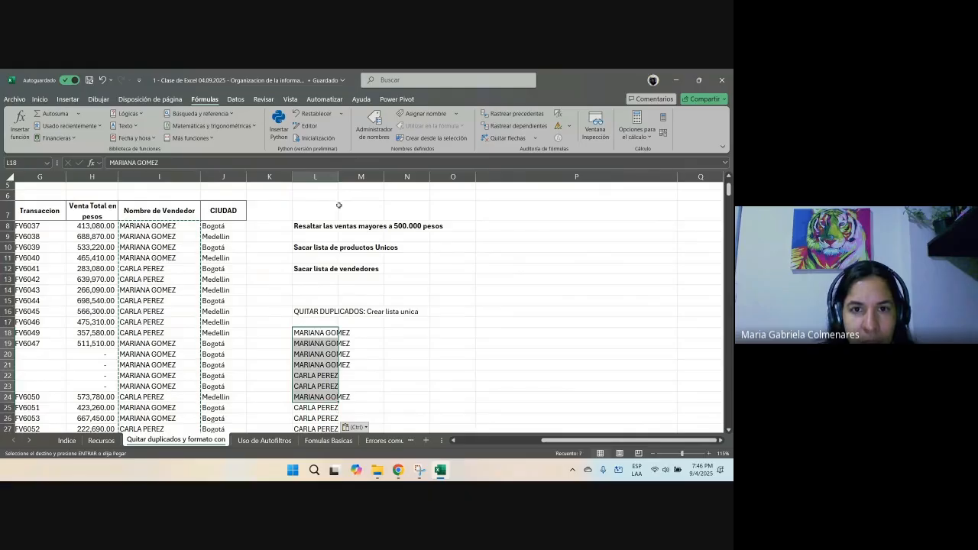
drag(338, 176, 355, 182)
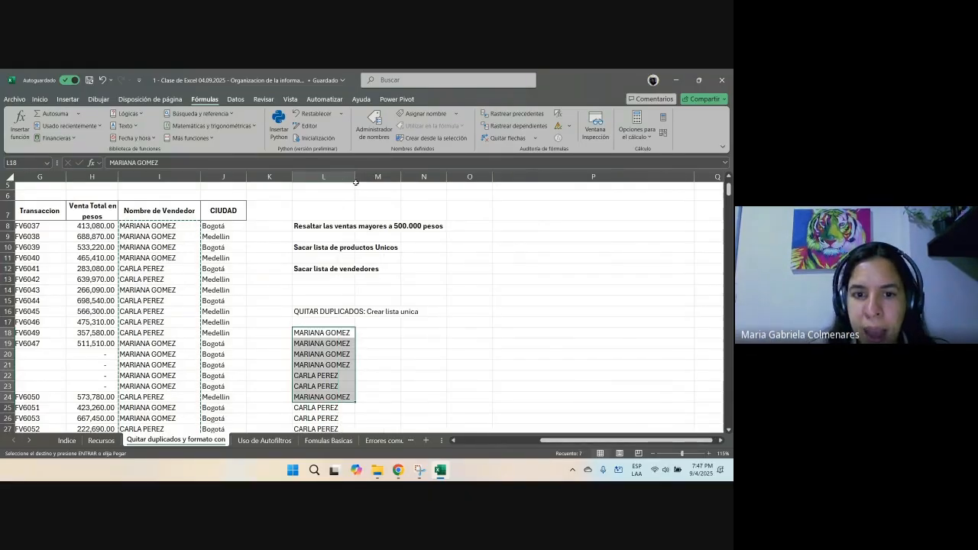
Step: Select the whole pasted salesperson list from L18 to L207 and return to the top of the sheet
click(319, 336)
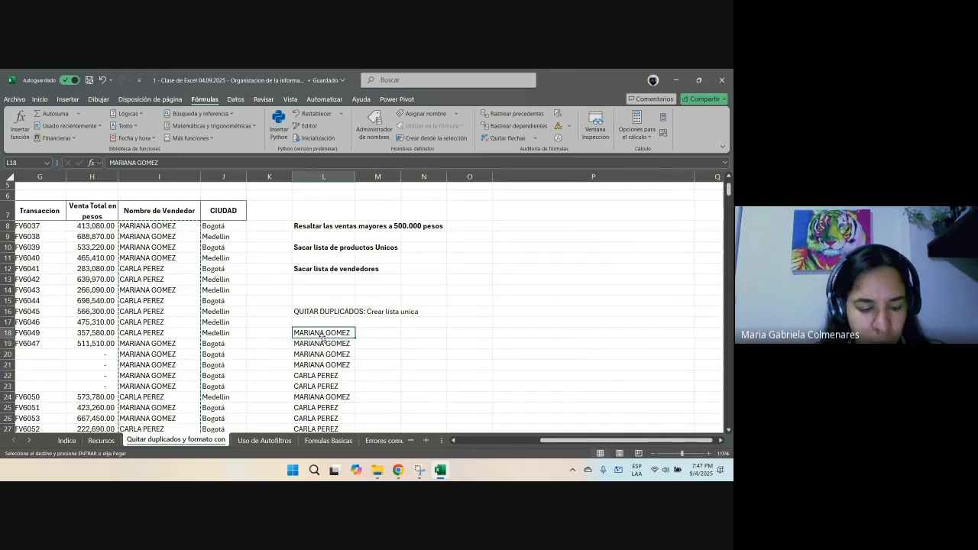
key(ctrl+shift+Down)
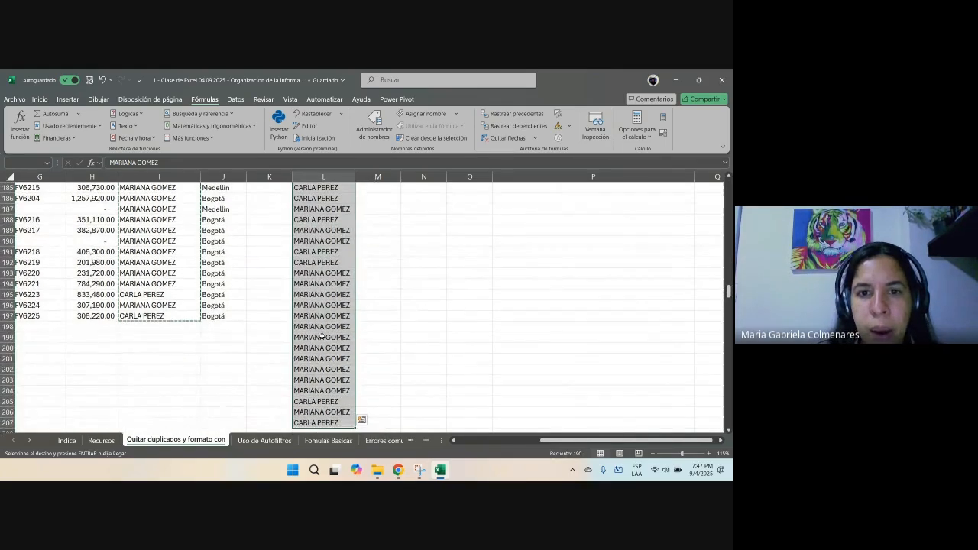
scroll(321, 337, up, 20)
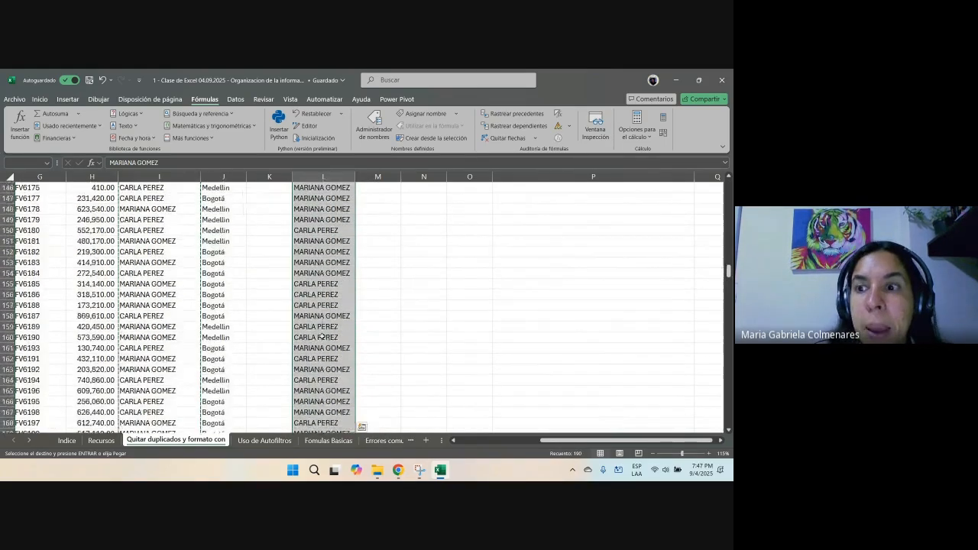
scroll(321, 336, up, 5)
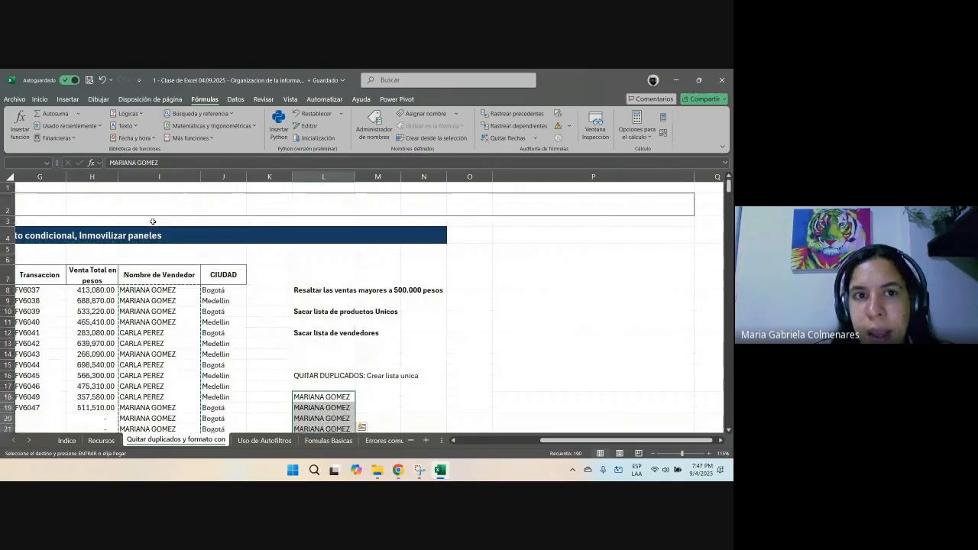
Step: Remove the duplicates from the selected list based on Columna L, with the option for data with headers turned off
click(236, 100)
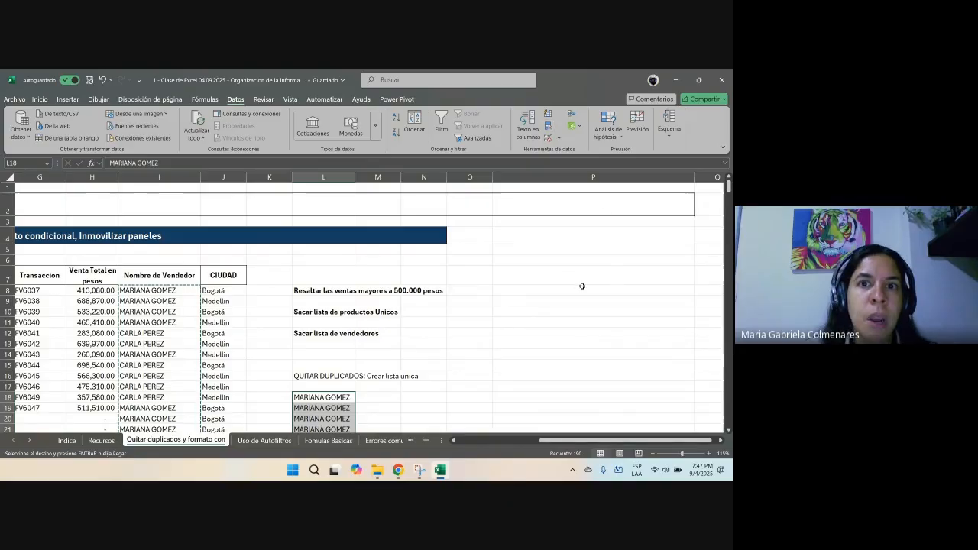
click(547, 130)
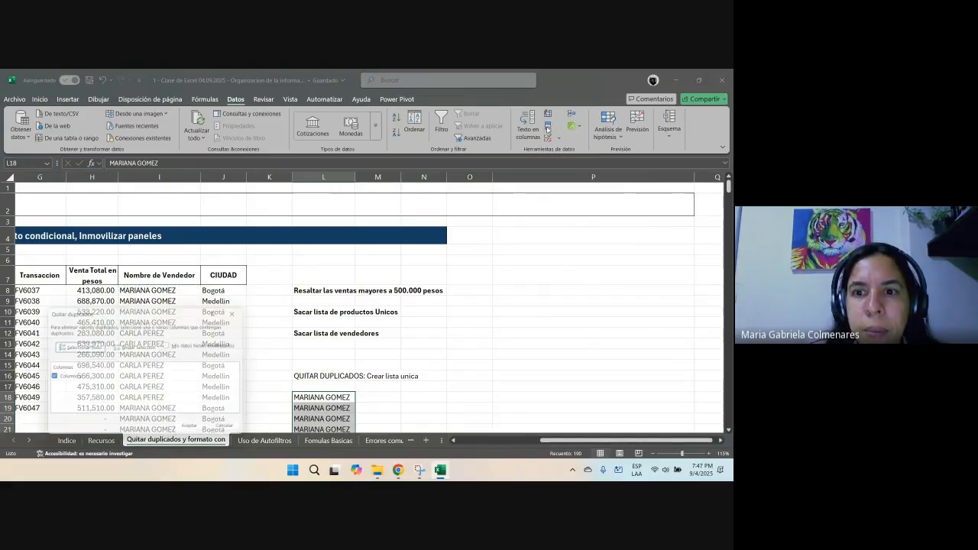
drag(143, 311, 417, 152)
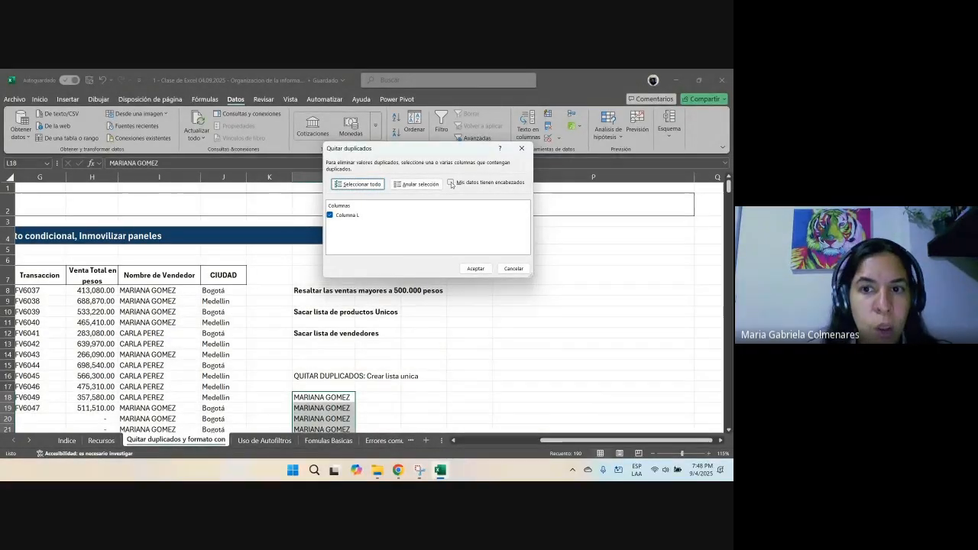
click(451, 183)
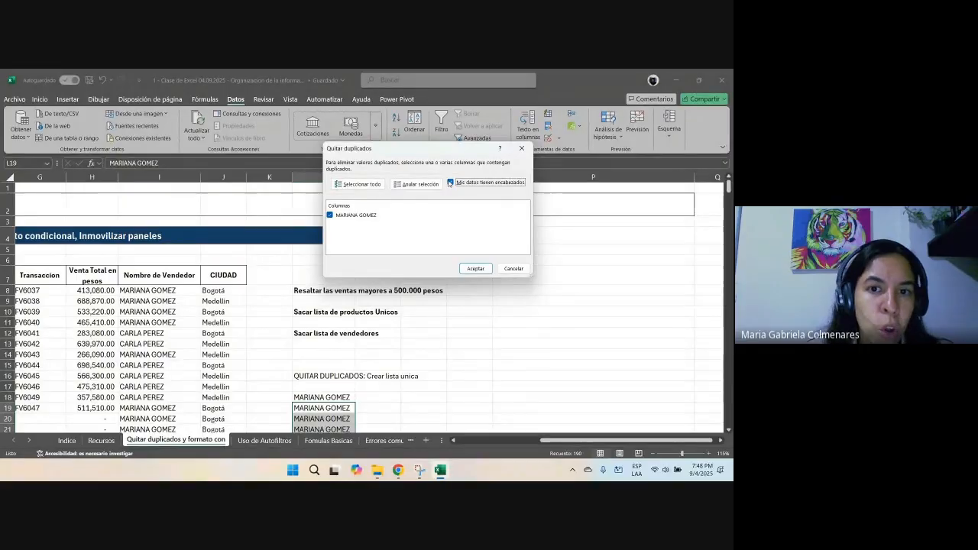
click(450, 183)
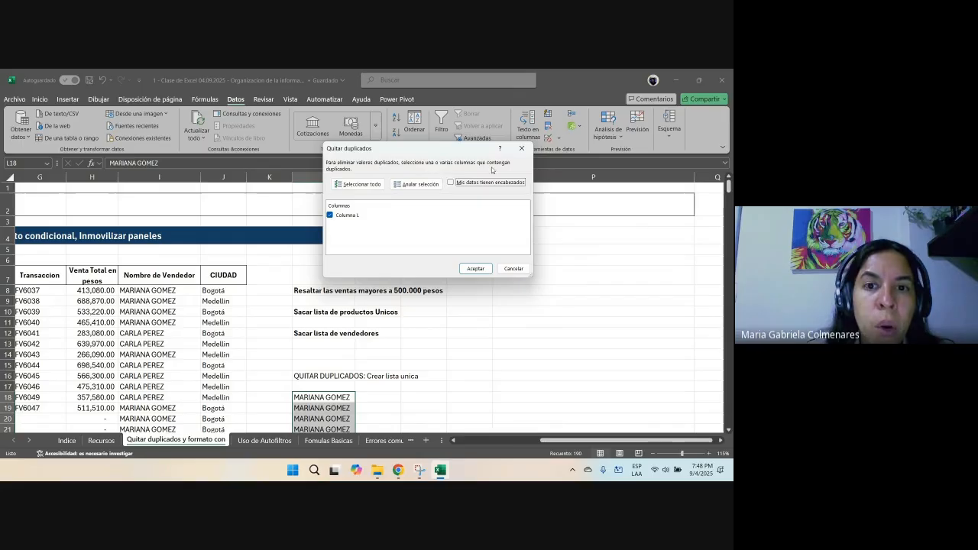
drag(425, 152, 551, 137)
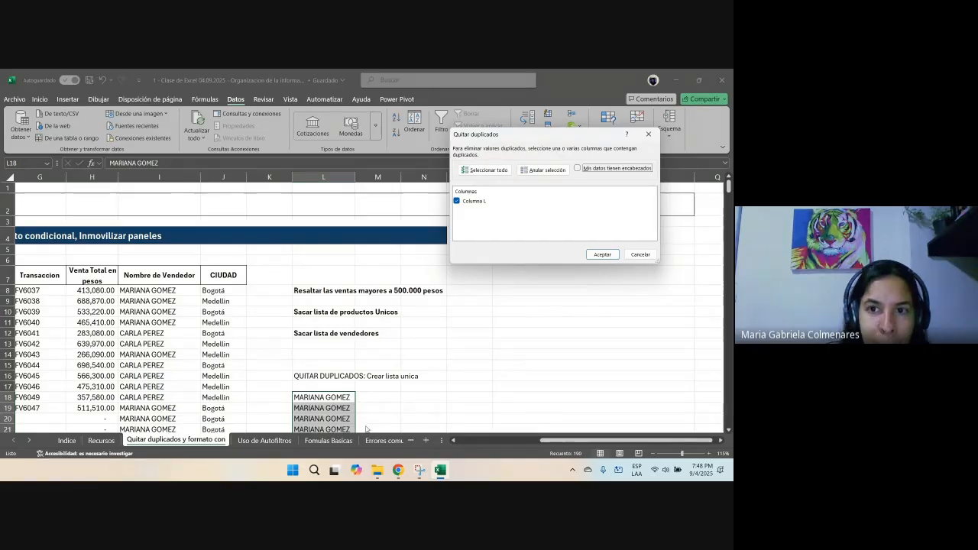
click(603, 255)
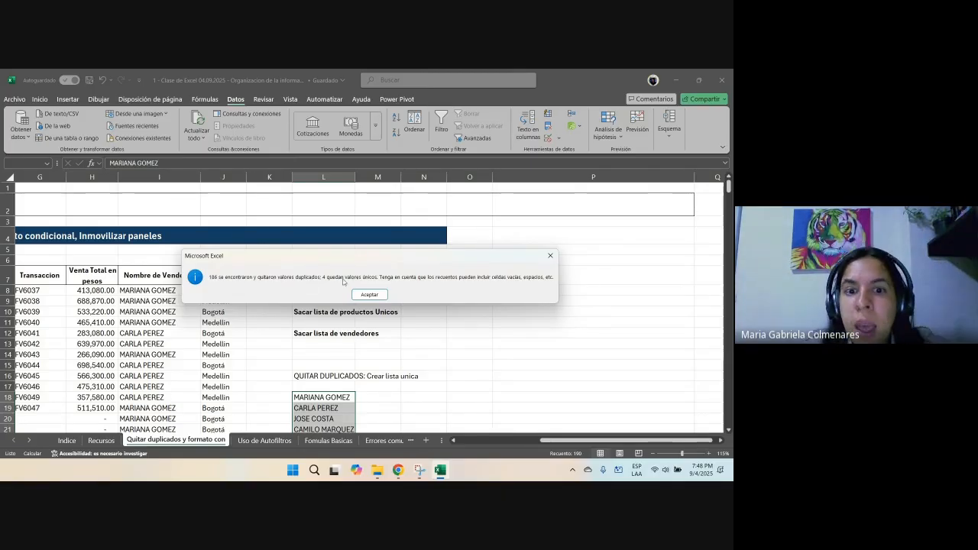
click(382, 297)
Step: Select the unique salesperson list in L18:L21 and widen column L slightly more
scroll(382, 306, down, 2)
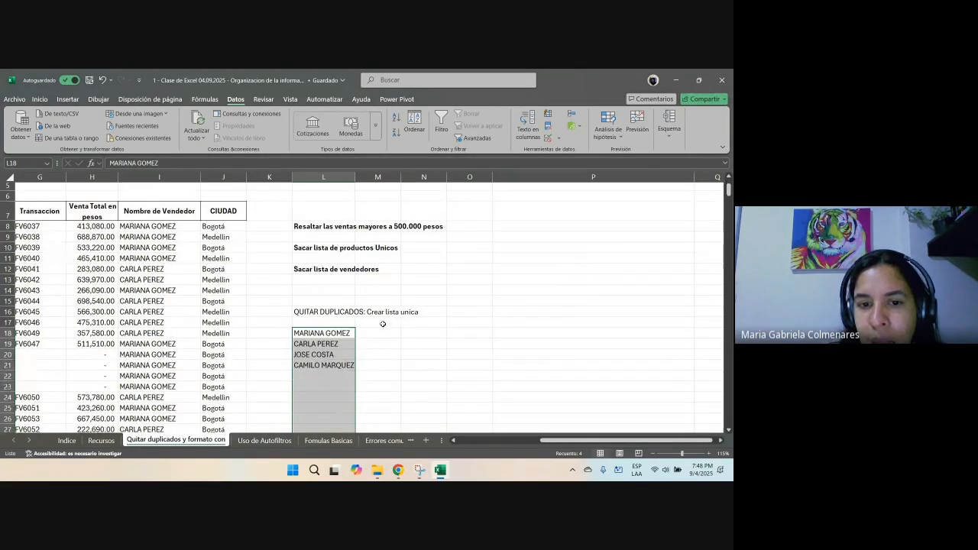
drag(337, 333, 336, 365)
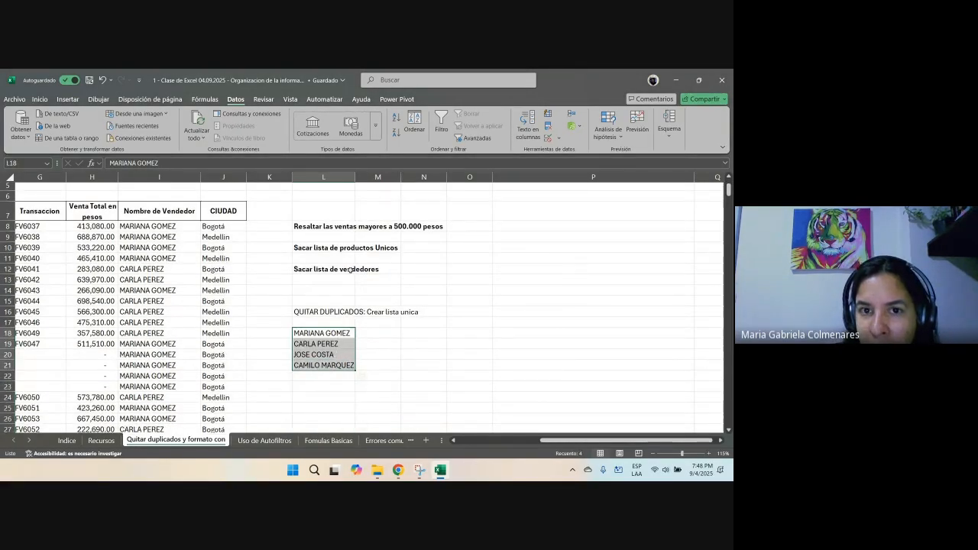
drag(359, 177, 363, 177)
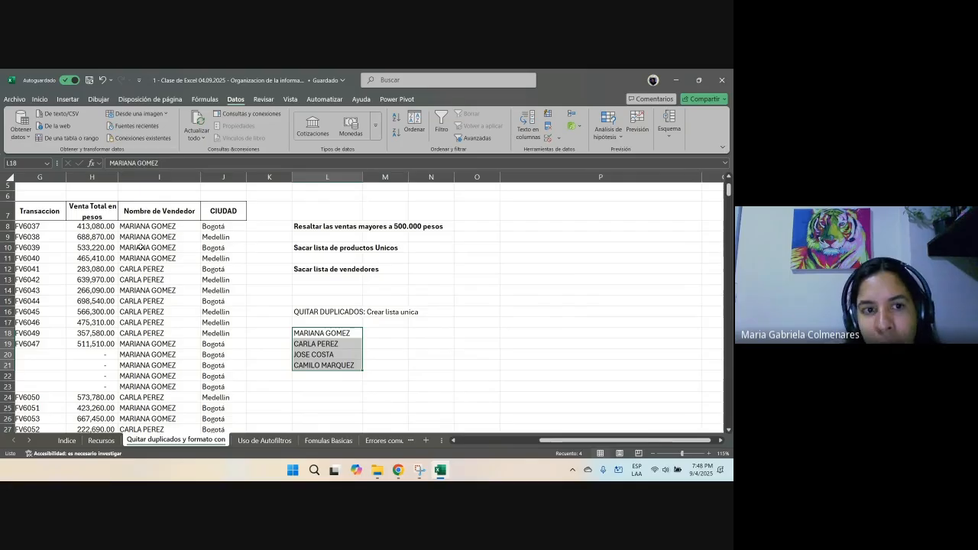
Step: Compare the unique salesperson list with the original Nombre de Vendedor column by going through its entries
drag(141, 227, 152, 402)
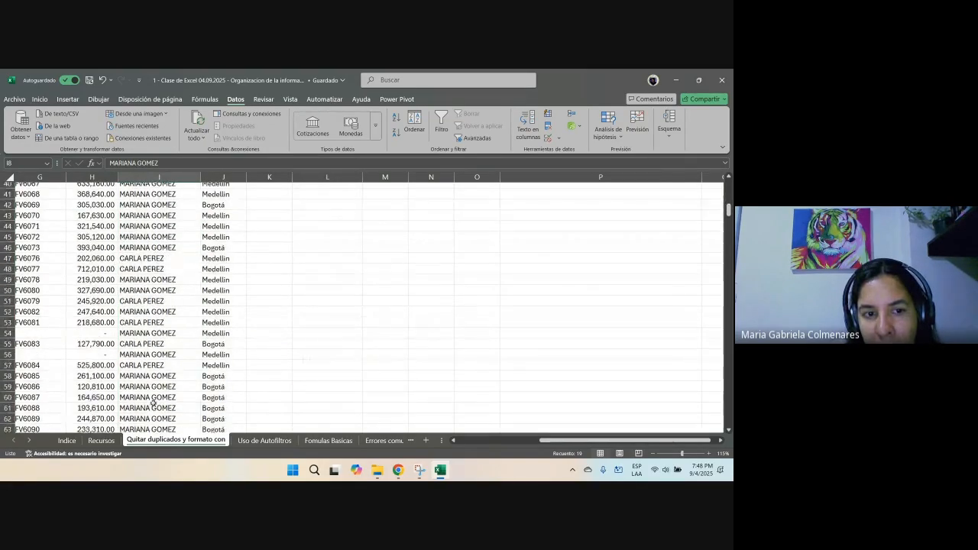
scroll(153, 397, down, 20)
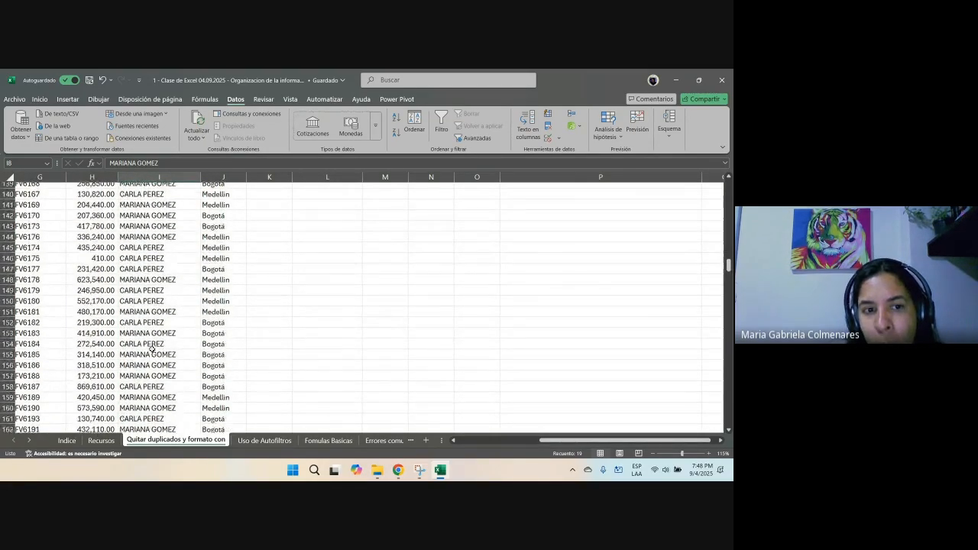
scroll(151, 348, up, 20)
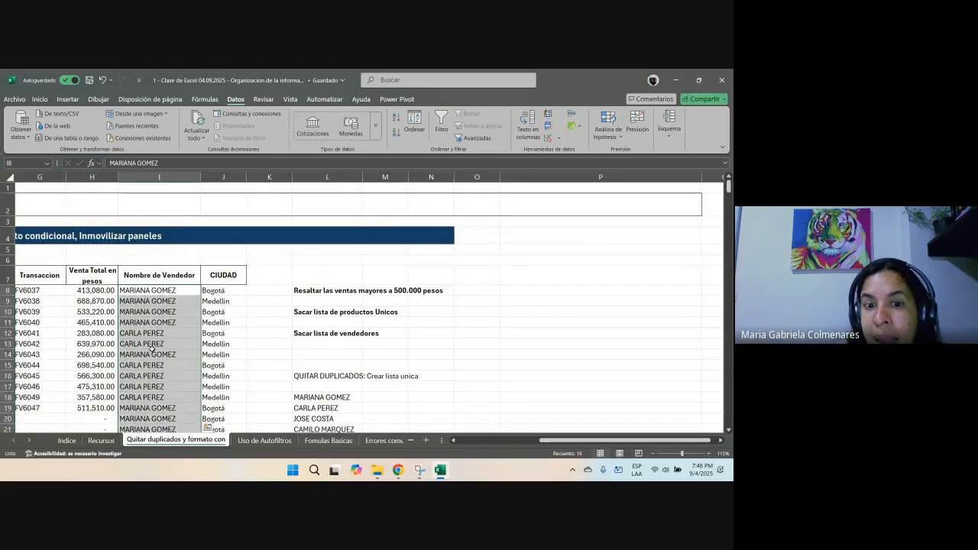
scroll(151, 348, down, 2)
Step: Bold the QUITAR DUPLICADOS heading in L16 and keep the unique salesperson list starting at L18
drag(309, 333, 335, 364)
drag(330, 330, 329, 322)
click(323, 312)
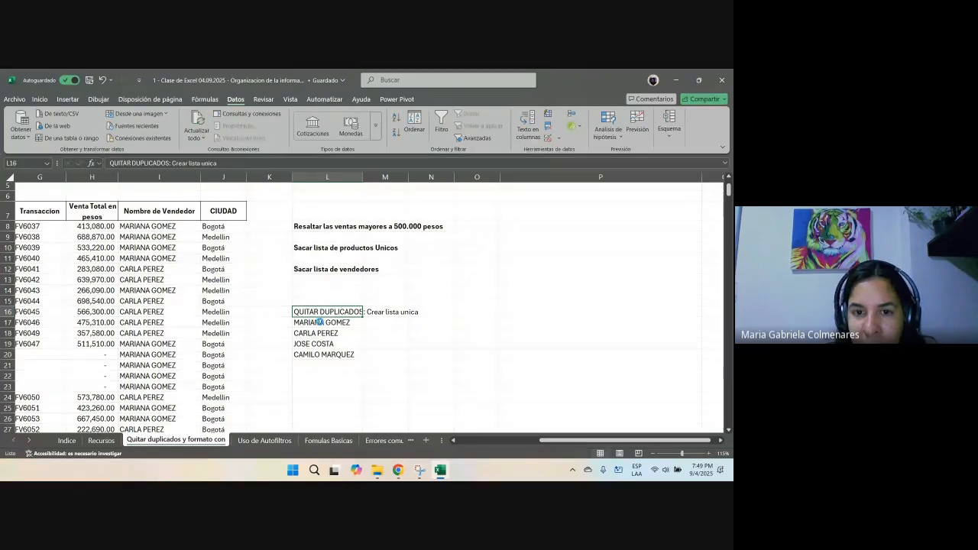
key(ctrl+n)
drag(327, 321, 332, 371)
Step: Enter the bold title "Lista unica de Vendedores" in L17, directly above the unique salesperson list
click(326, 325)
text(Lis)
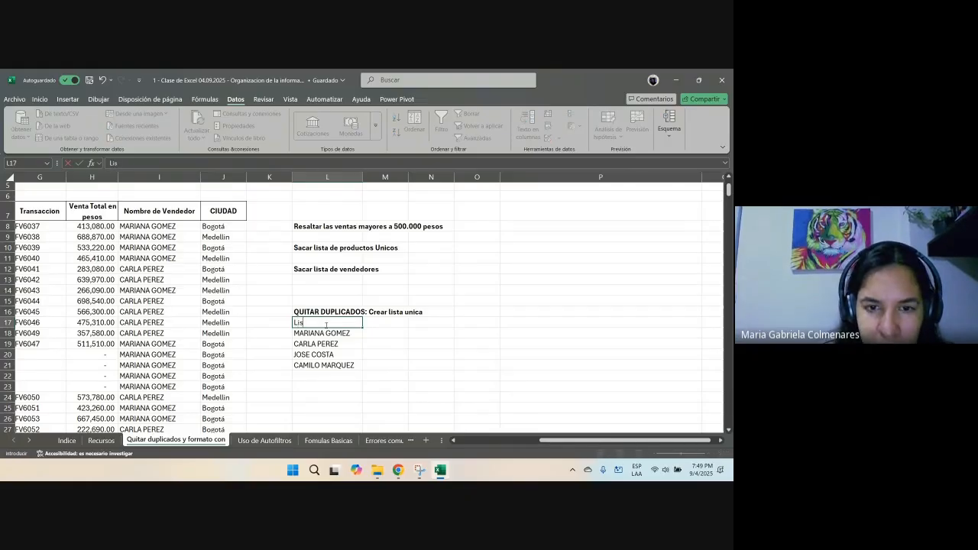
text(ta unic)
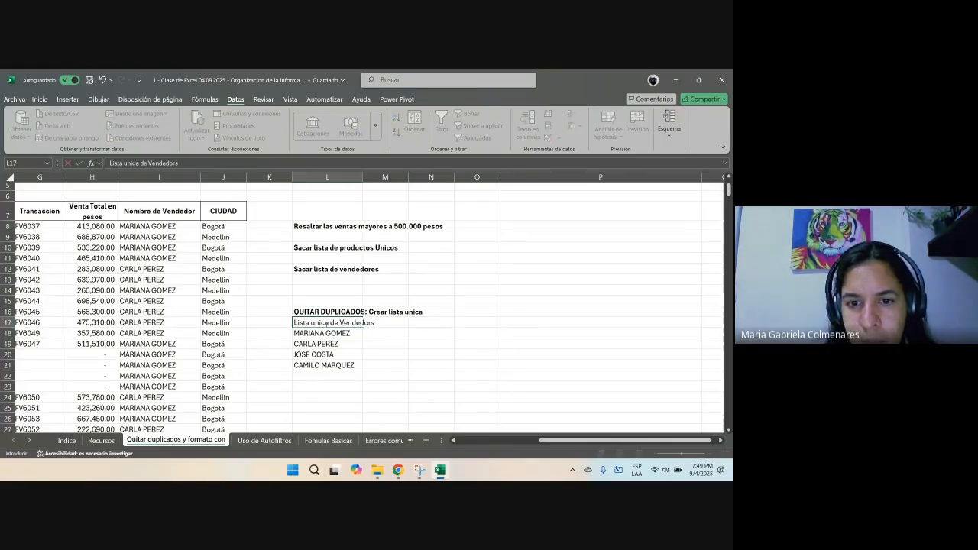
text(a de Vendedores)
key(ctrl+Return)
key(ctrl+b)
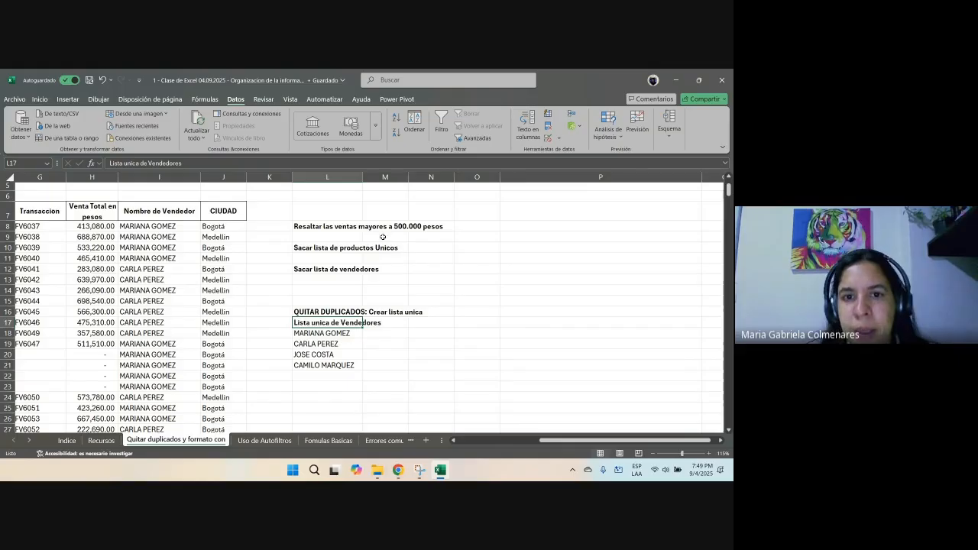
Step: Widen column L to fit the title in L17 and fill that cell with light blue
click(15, 99)
key(Escape)
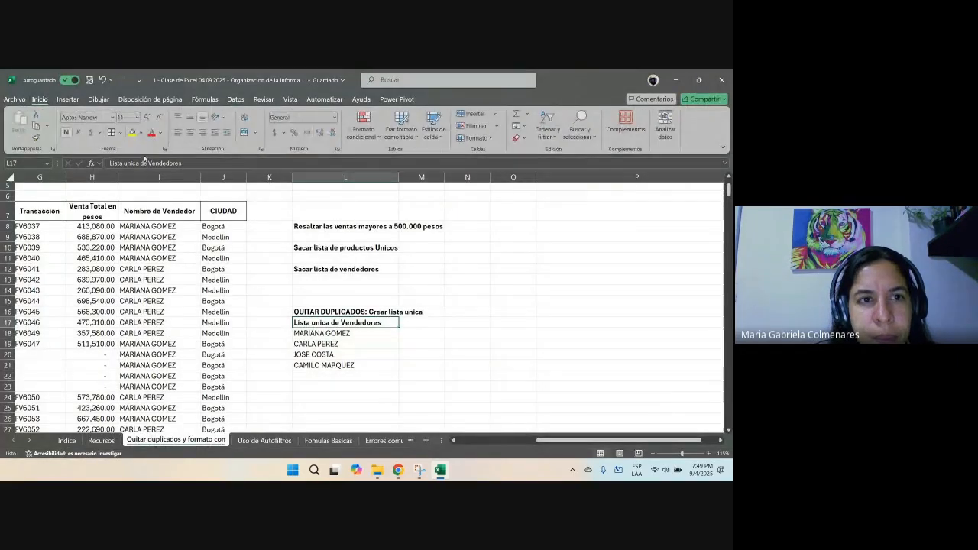
click(140, 133)
click(226, 231)
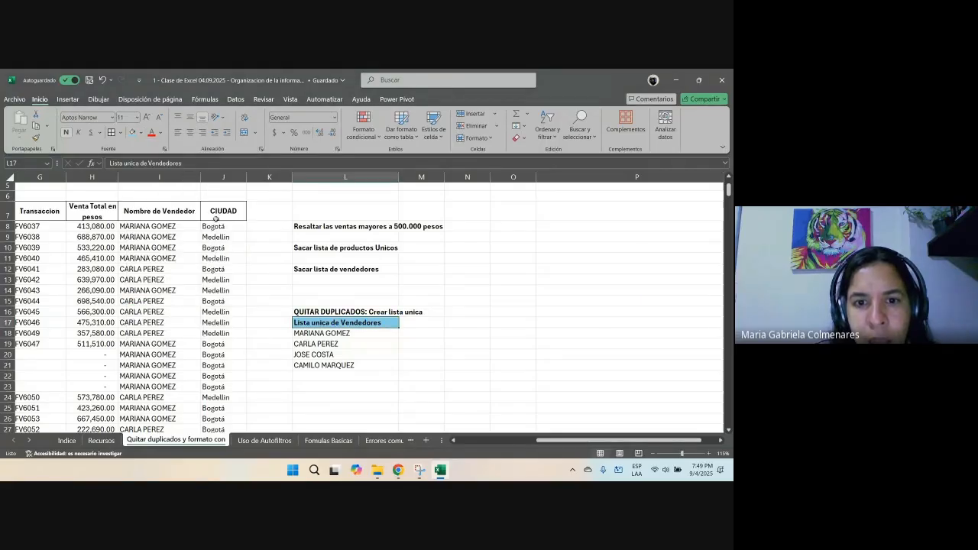
click(454, 265)
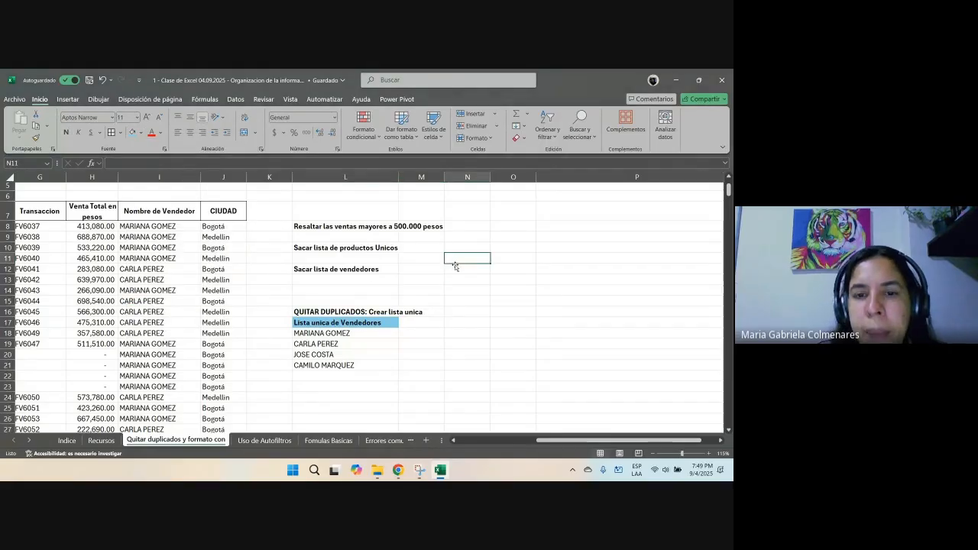
Step: Check the sales table's columns against the unique-products task in L10
click(337, 251)
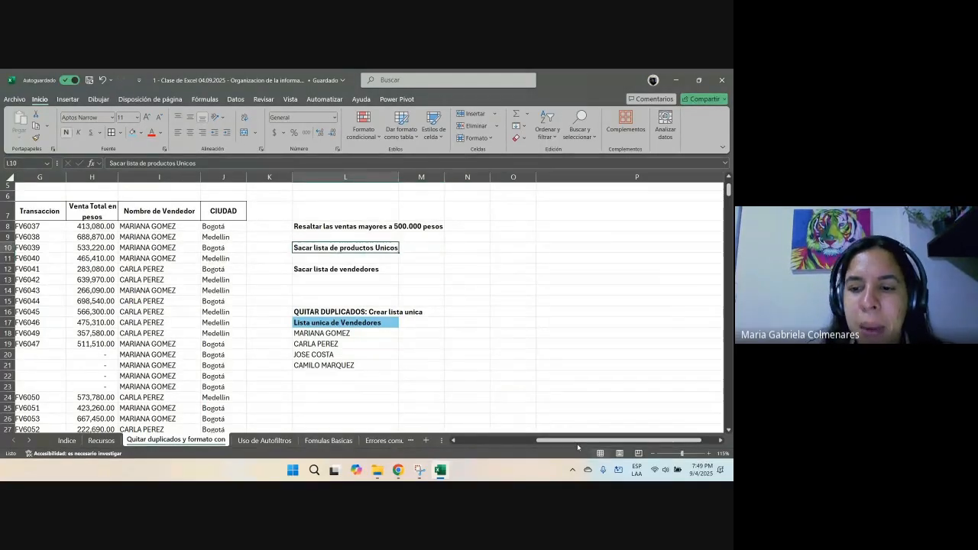
drag(576, 442, 497, 444)
drag(177, 261, 252, 353)
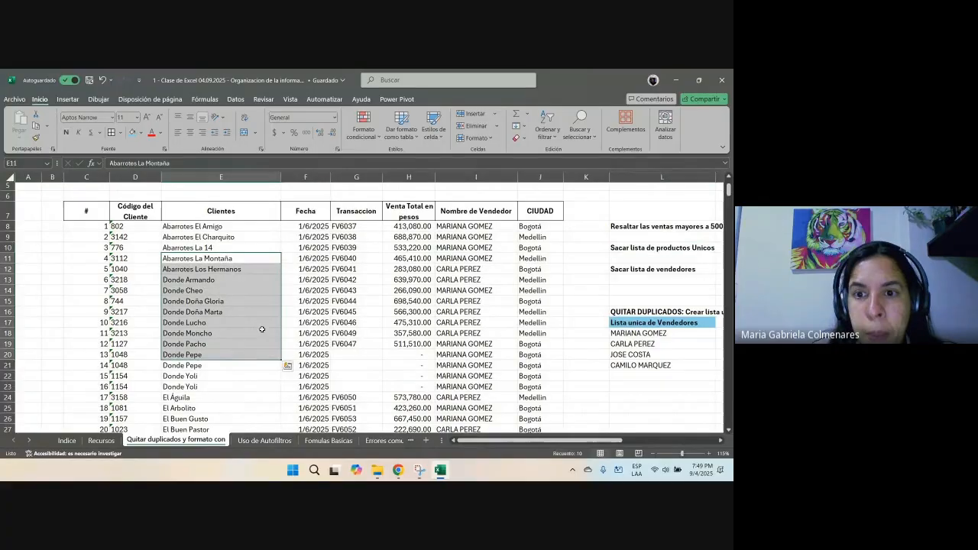
scroll(383, 255, right, 5)
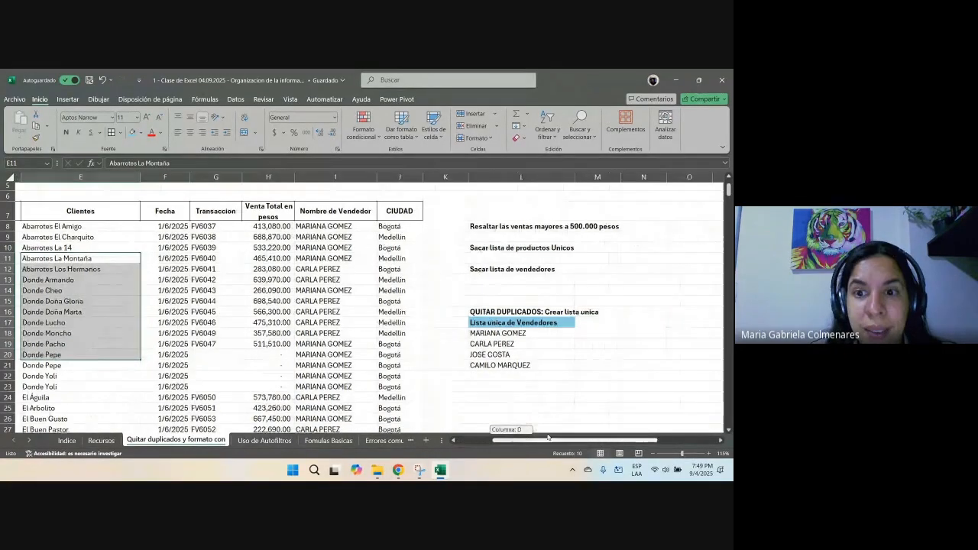
Step: Change the task text in L10 to "Sacar lista de Ciudades"
click(359, 247)
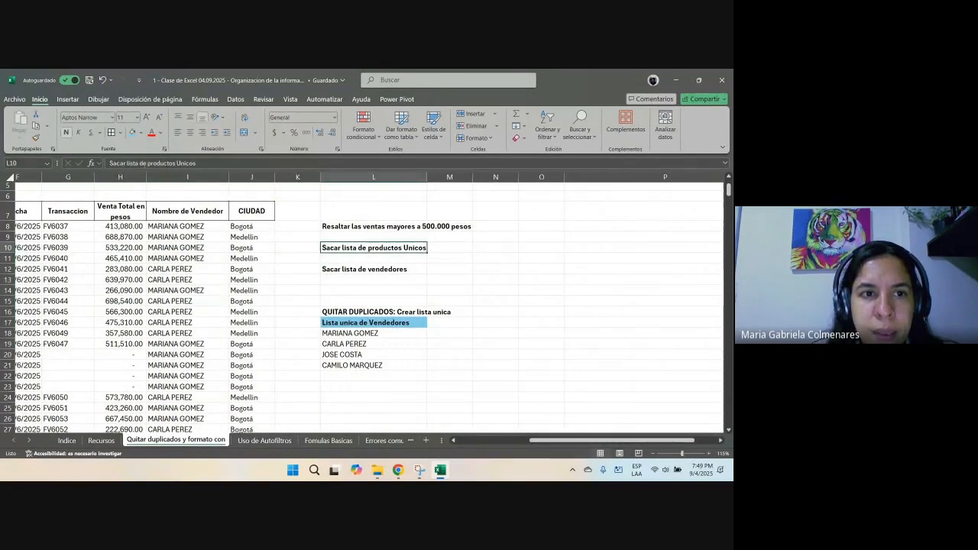
click(478, 165)
key(BackSpace)
key(BackSpace)
key(BackSpace)
key(BackSpace)
key(BackSpace)
key(BackSpace)
key(BackSpace)
key(BackSpace)
key(BackSpace)
key(BackSpace)
key(BackSpace)
key(BackSpace)
key(BackSpace)
key(BackSpace)
key(BackSpace)
key(BackSpace)
text(Ciud)
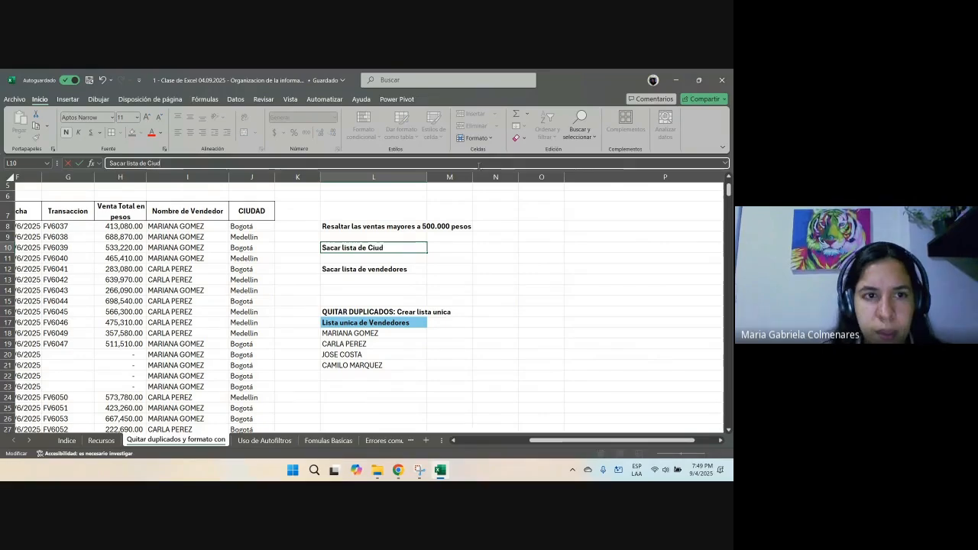
text(ades)
key(Return)
Step: Review the fields of the sales table along row 10, from the customer columns to CIUDAD
key(Up)
key(Left)
key(Left)
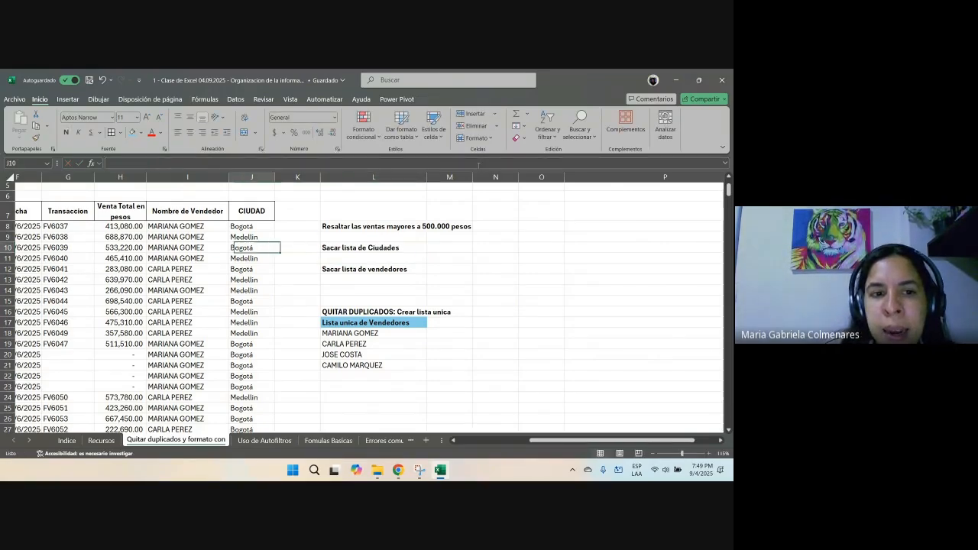
key(Left)
key(Left)
key(Left)
key(Left)
key(Left)
key(Left)
key(Right)
key(Right)
key(Right)
key(Right)
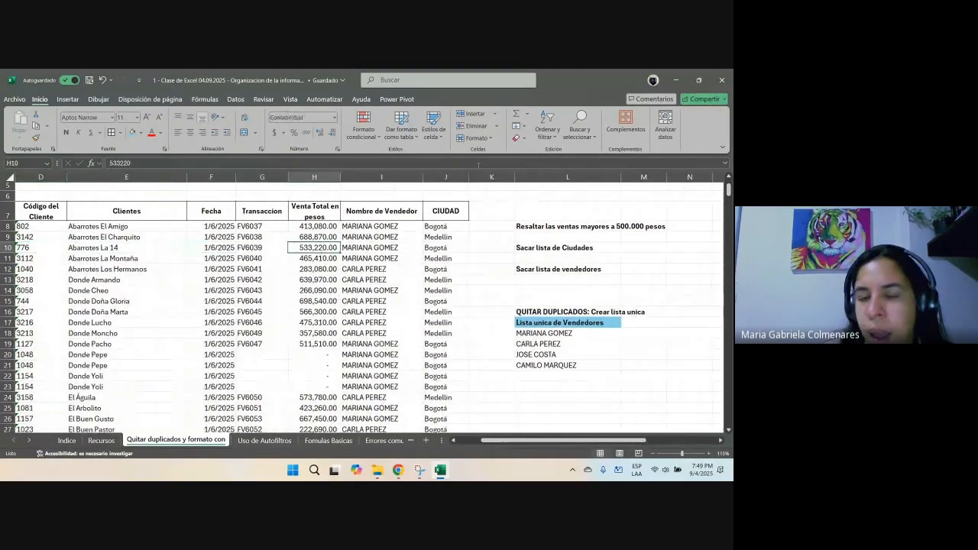
key(Right)
key(Right)
key(Right)
key(Left)
key(Left)
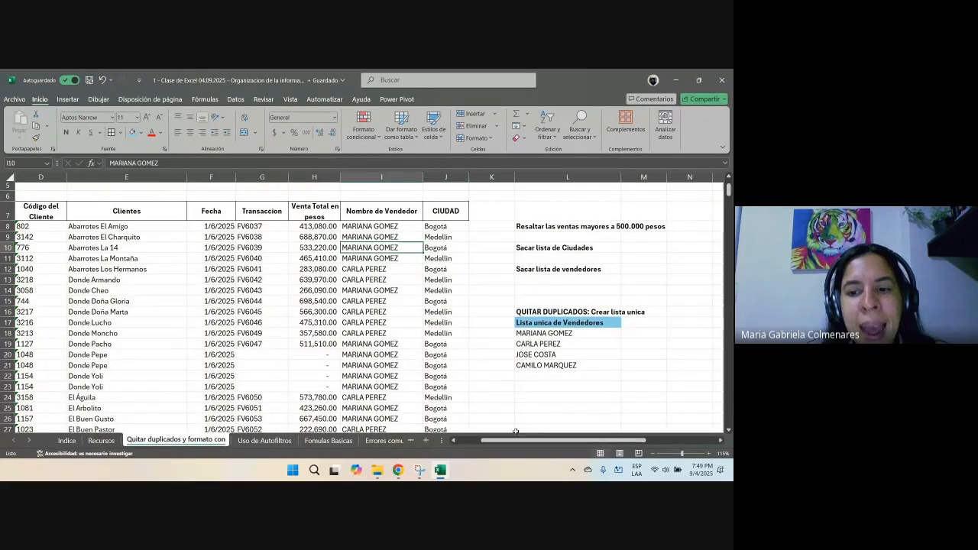
Step: Enter the title "Lista de Ciudades" in O16, beside the unique salesperson list
drag(516, 440, 587, 440)
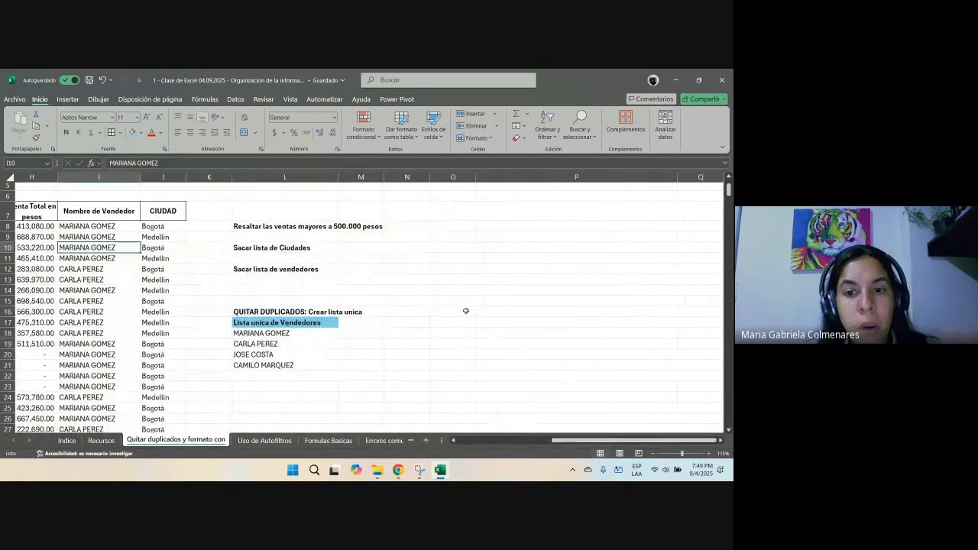
click(463, 310)
text(Lista)
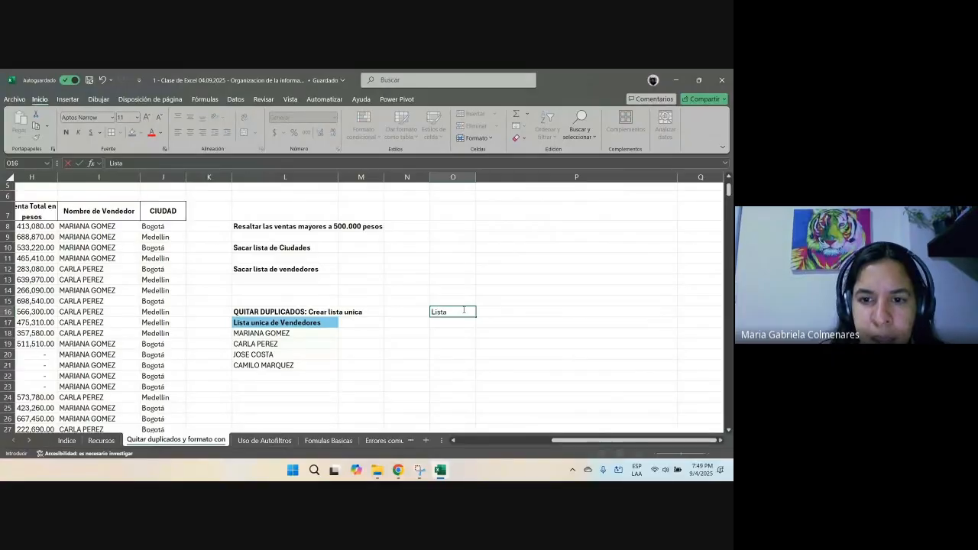
text( de Ciudade)
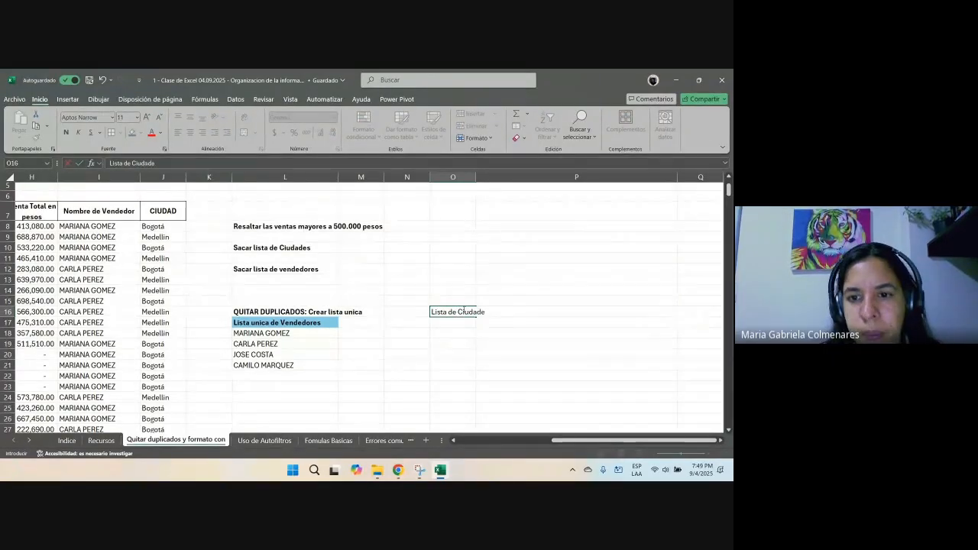
text(s)
key(Return)
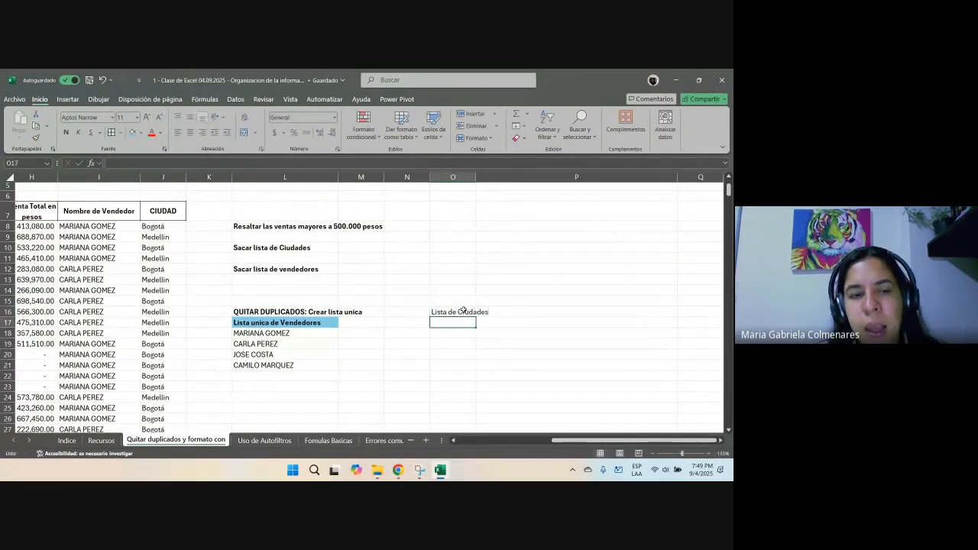
Step: Copy all the CIUDAD values from J8:J197 and paste them starting at O18
click(172, 222)
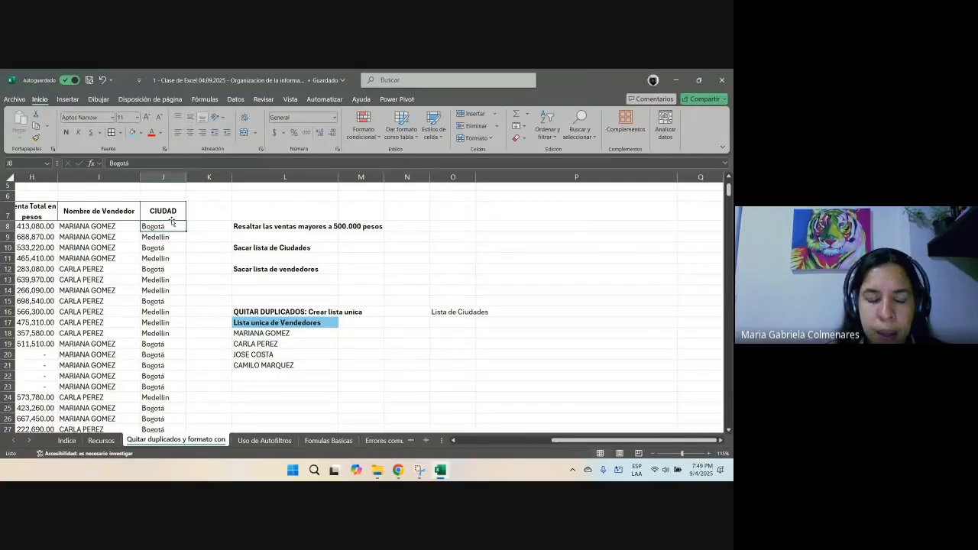
key(ctrl+shift+Down)
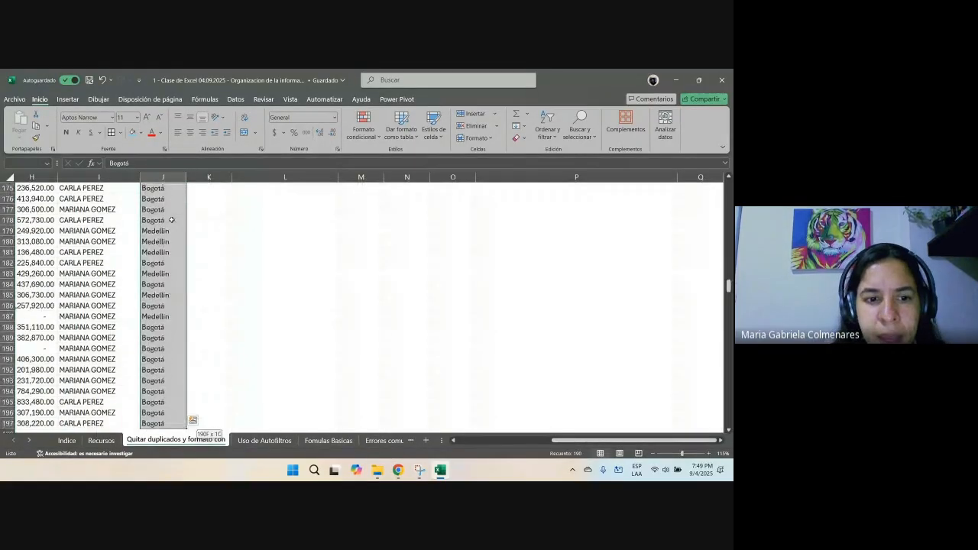
key(ctrl+c)
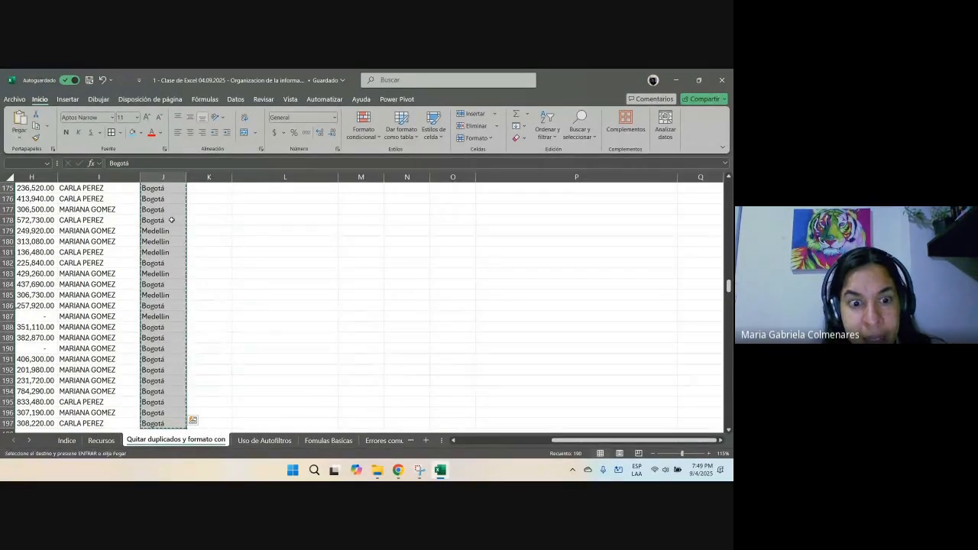
scroll(238, 291, down, 2)
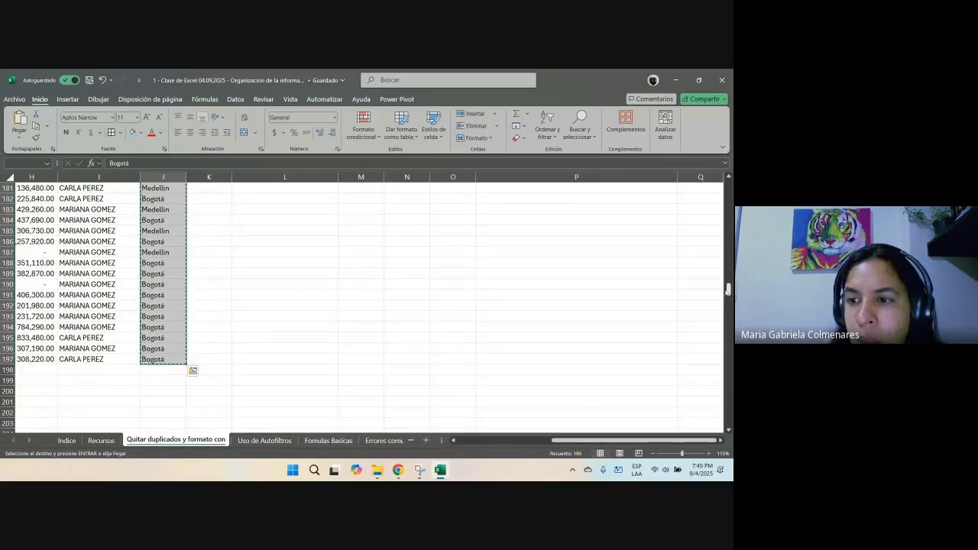
scroll(694, 288, up, 20)
scroll(535, 288, down, 1)
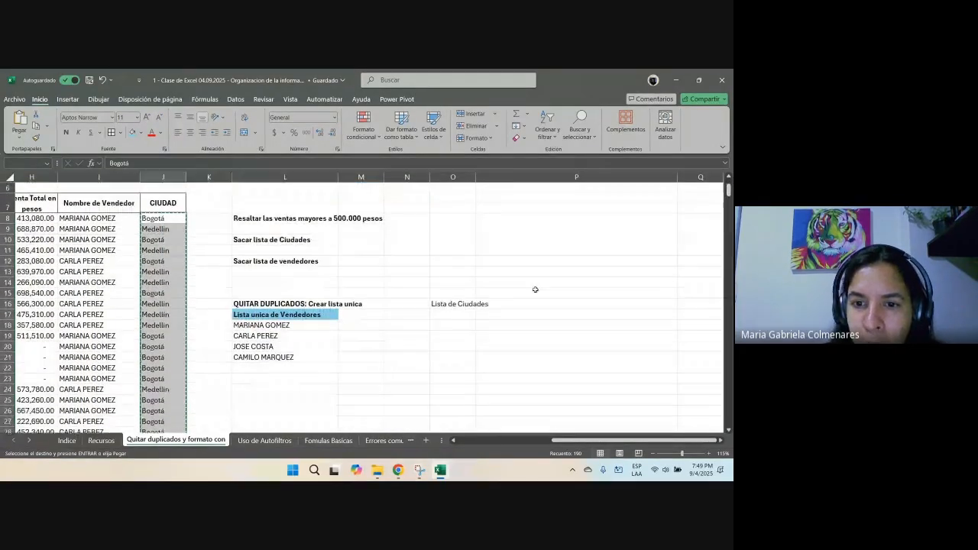
click(453, 315)
click(456, 329)
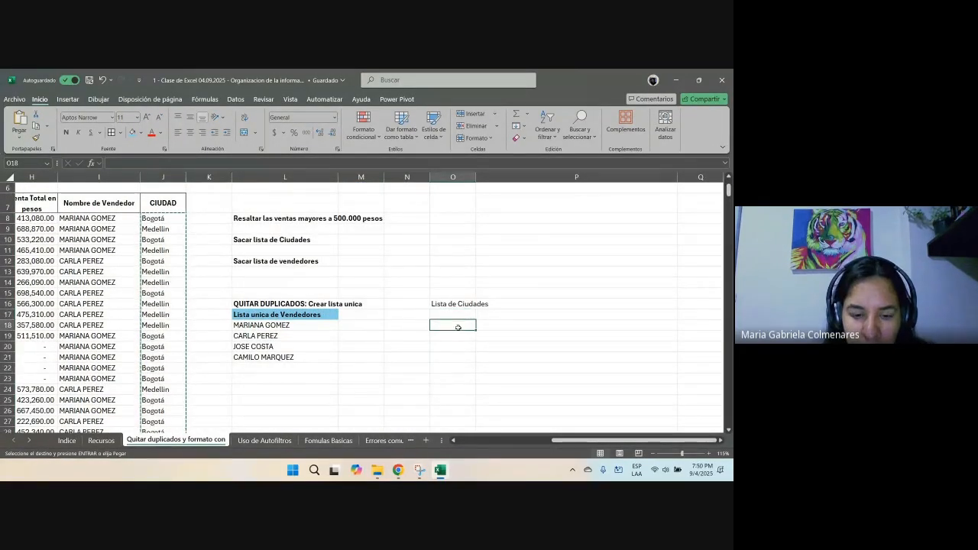
key(ctrl+v)
Step: Inspect the pasted city list down to O207 and return to its beginning
scroll(461, 350, down, 20)
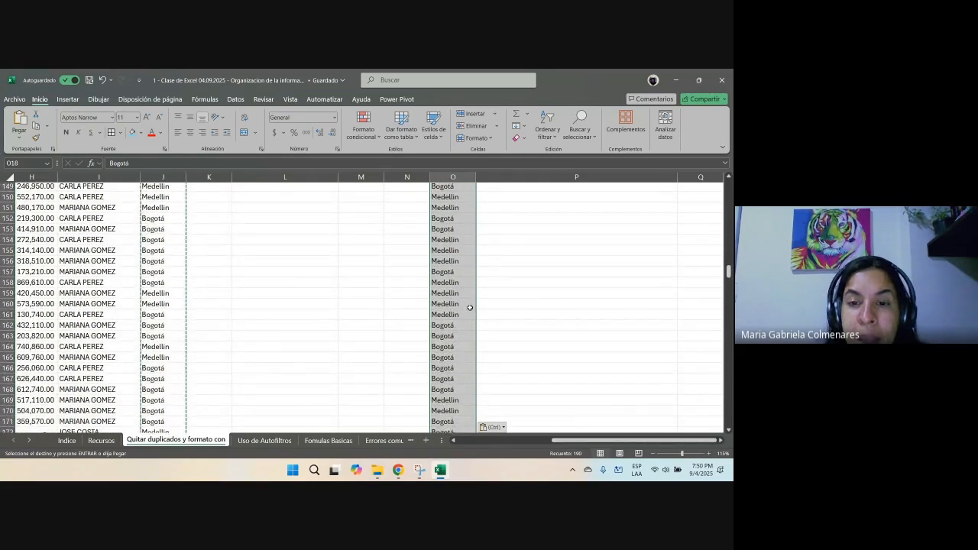
scroll(470, 307, down, 3)
scroll(470, 307, down, 10)
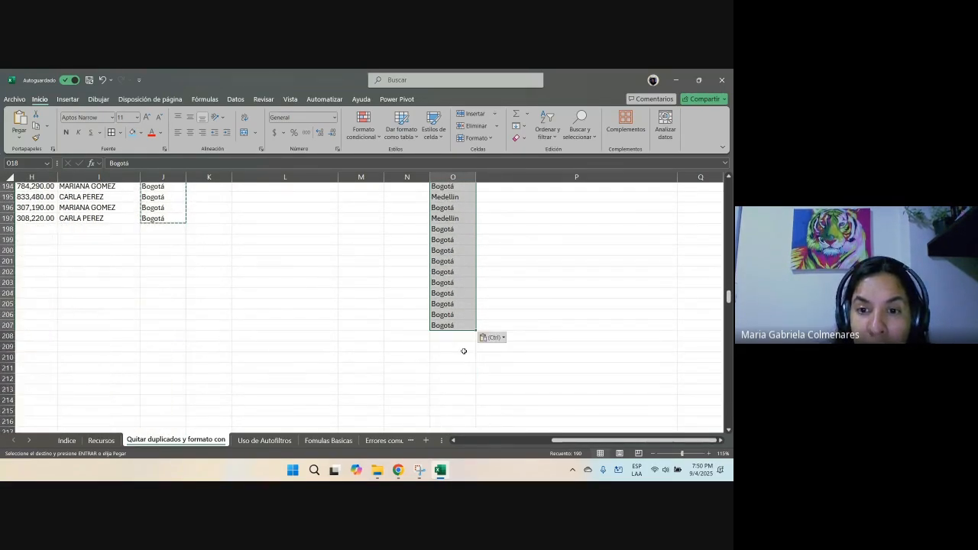
scroll(464, 351, up, 20)
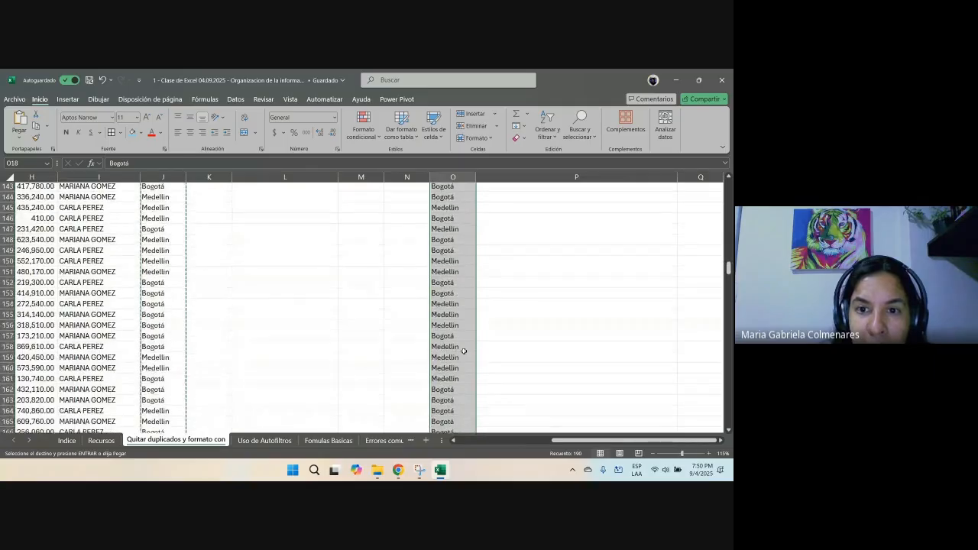
scroll(464, 351, up, 10)
scroll(464, 351, down, 2)
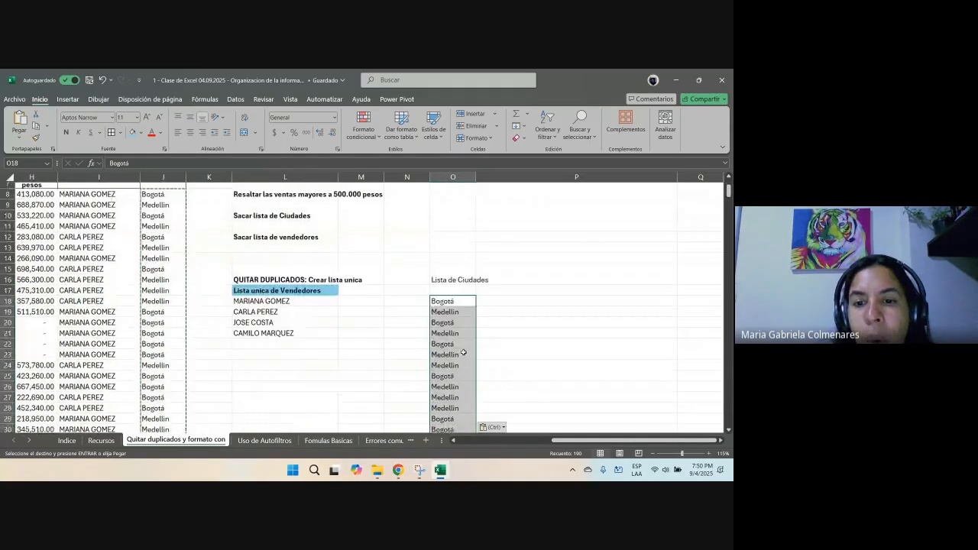
Step: Remove the duplicates from the pasted city list based on Columna O, with the option for data with headers off
click(235, 99)
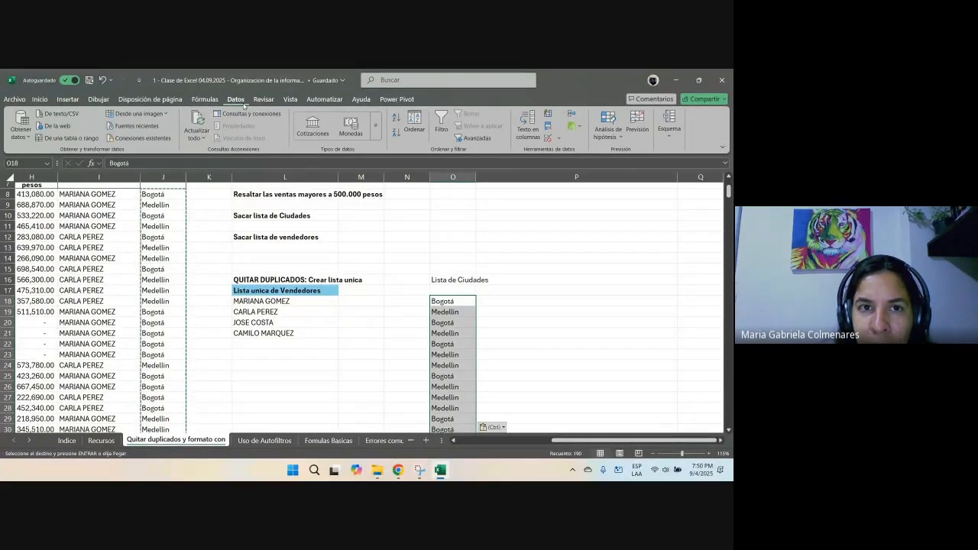
click(548, 128)
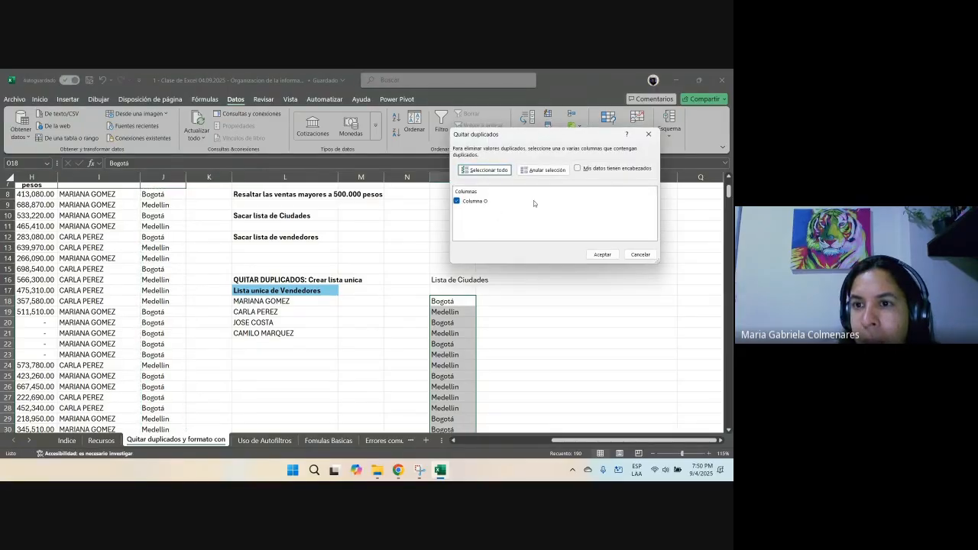
click(603, 256)
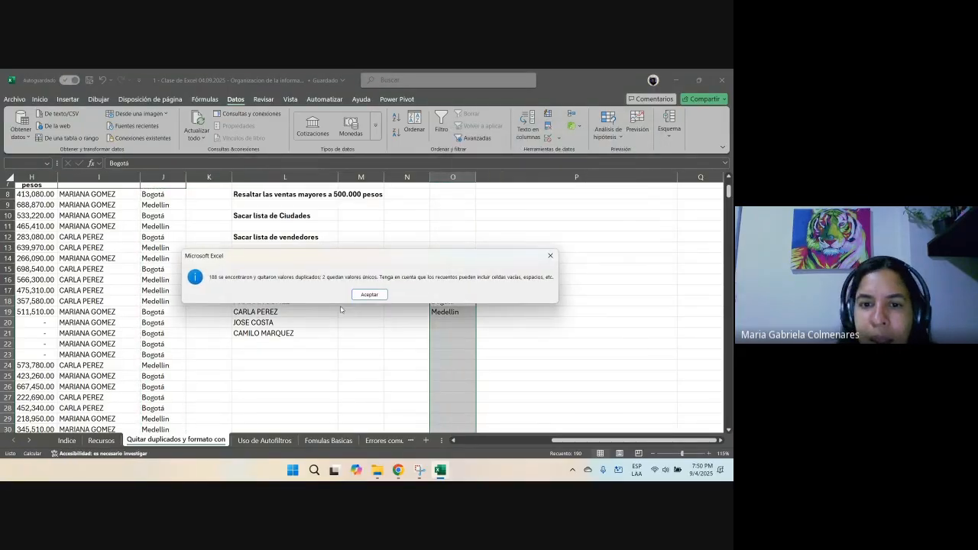
Step: Widen column O to fit the "Lista de Ciudades" title and format O17 in bold with a light blue fill
click(369, 295)
mouse_move(453, 301)
mouse_down()
mouse_move(452, 311)
mouse_move(457, 292)
mouse_up()
click(457, 281)
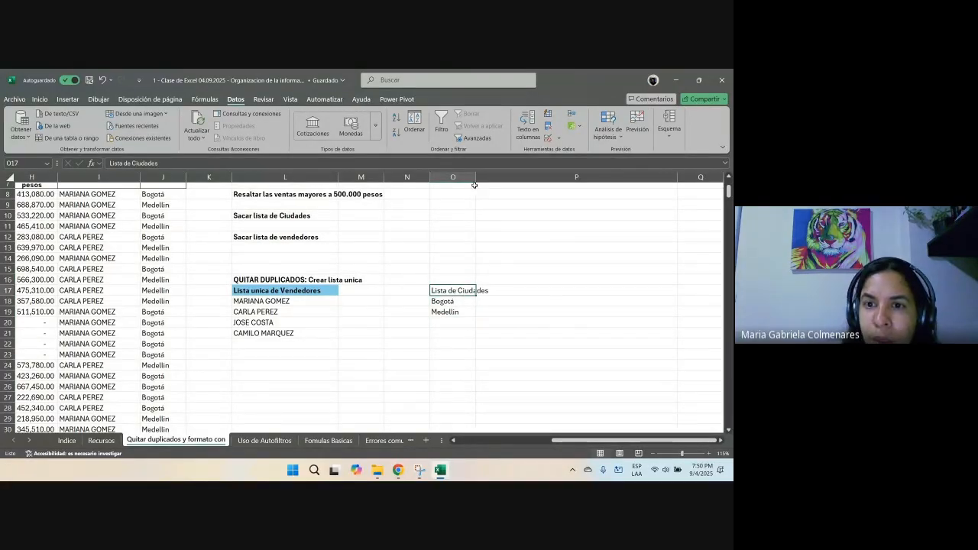
drag(476, 178, 489, 177)
click(46, 101)
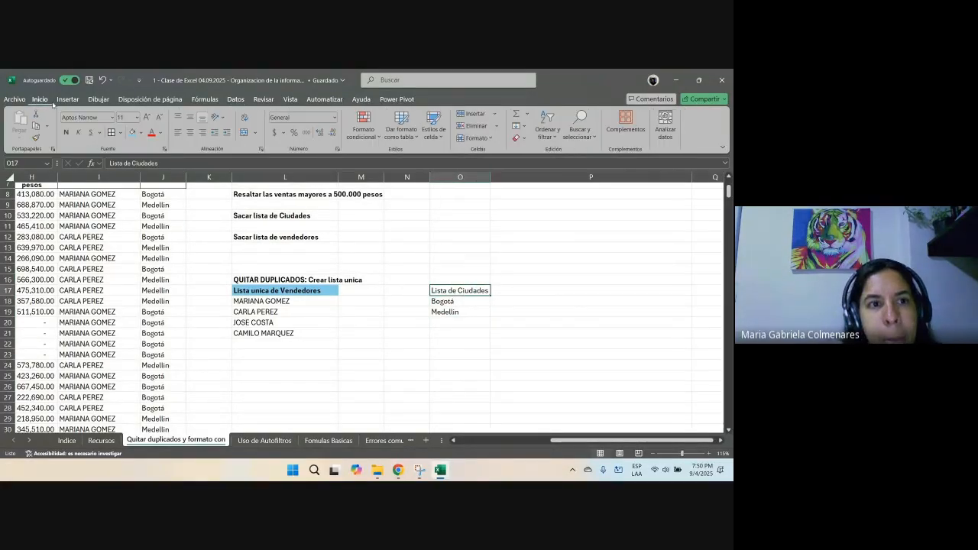
click(133, 135)
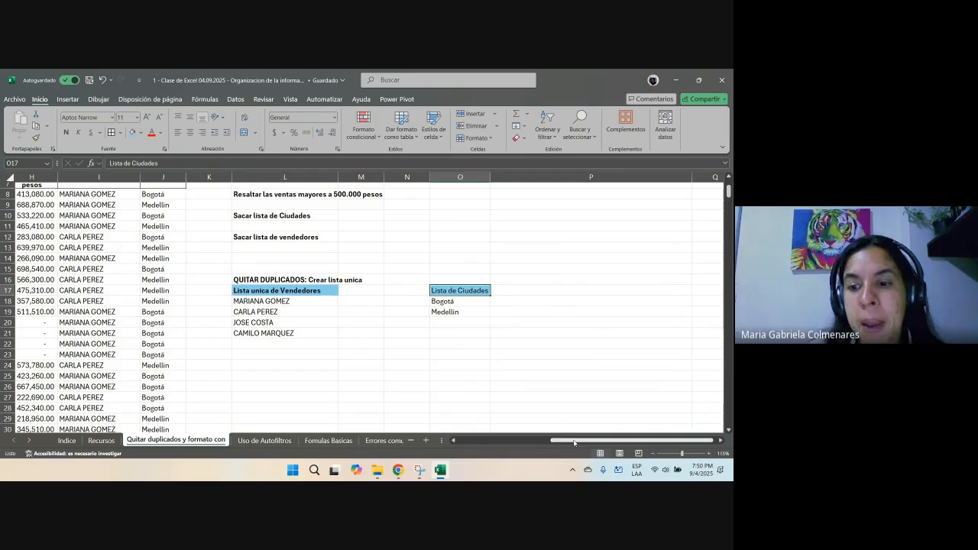
Step: Review the unique salesperson and city lists against the sales table they come from
drag(572, 441, 479, 441)
scroll(328, 345, up, 3)
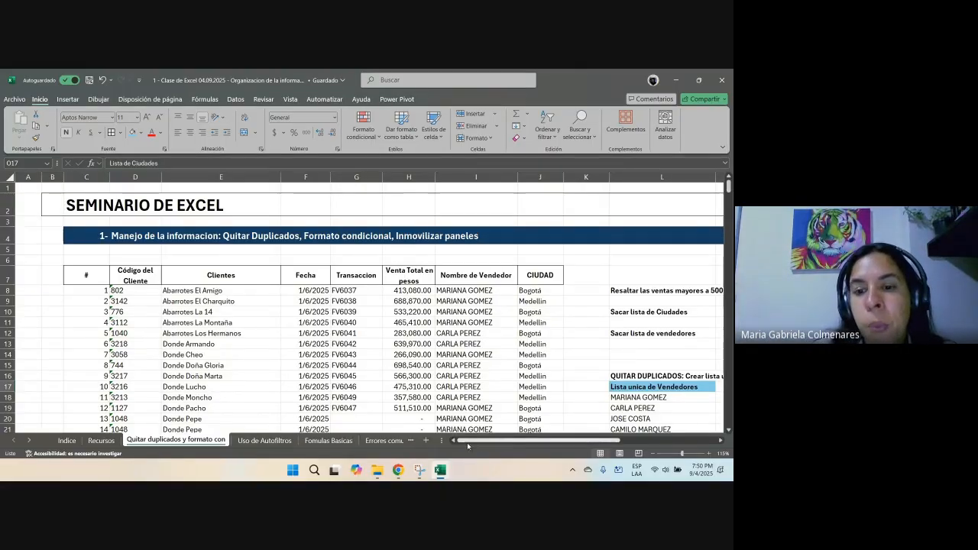
drag(483, 441, 580, 441)
scroll(561, 409, down, 2)
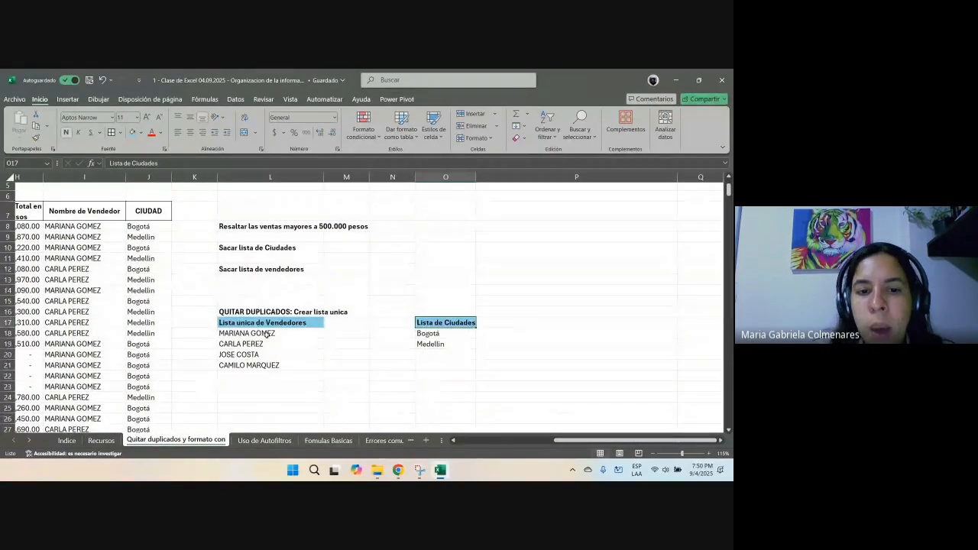
drag(246, 333, 250, 365)
drag(452, 334, 481, 353)
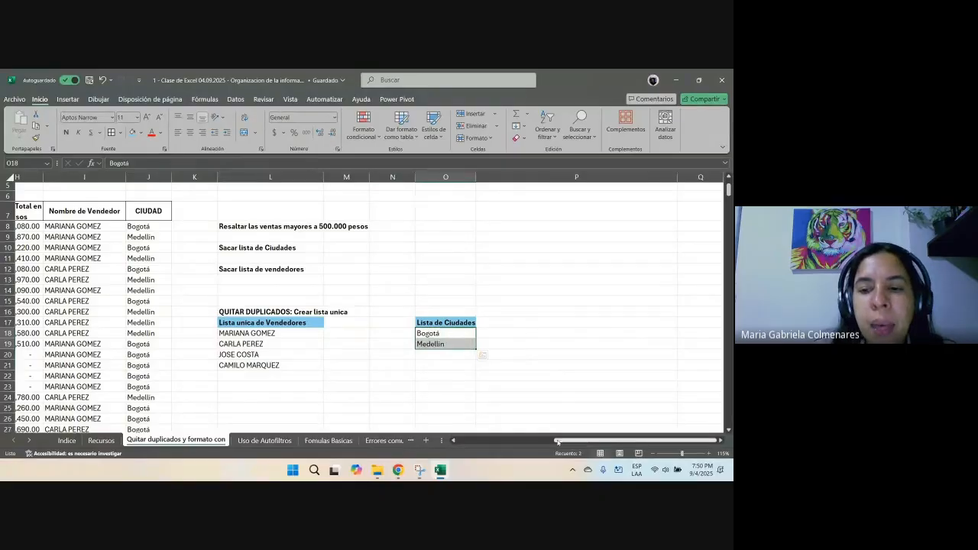
drag(554, 442, 456, 450)
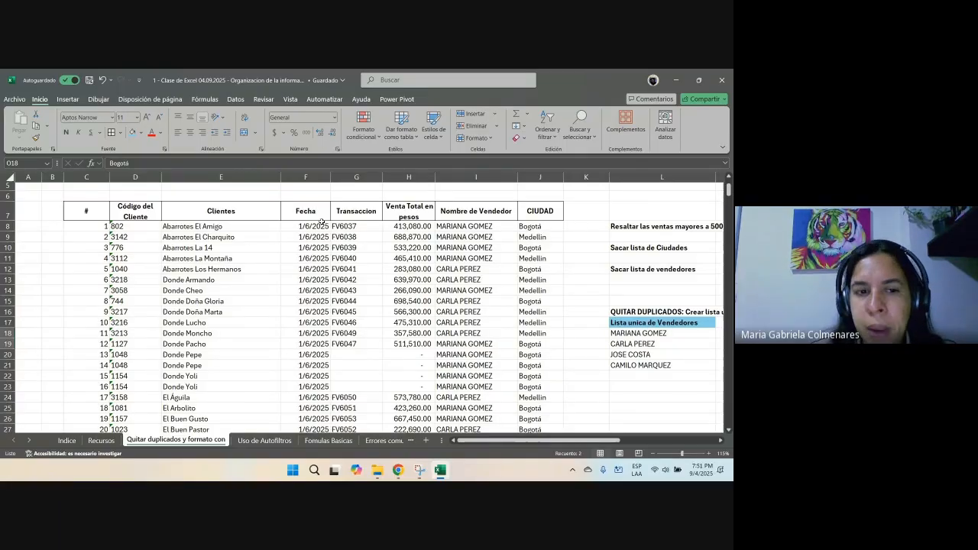
Step: Check the Google Meet call window and return to the section heading in row 4 of the Excel workbook
mouse_move(398, 470)
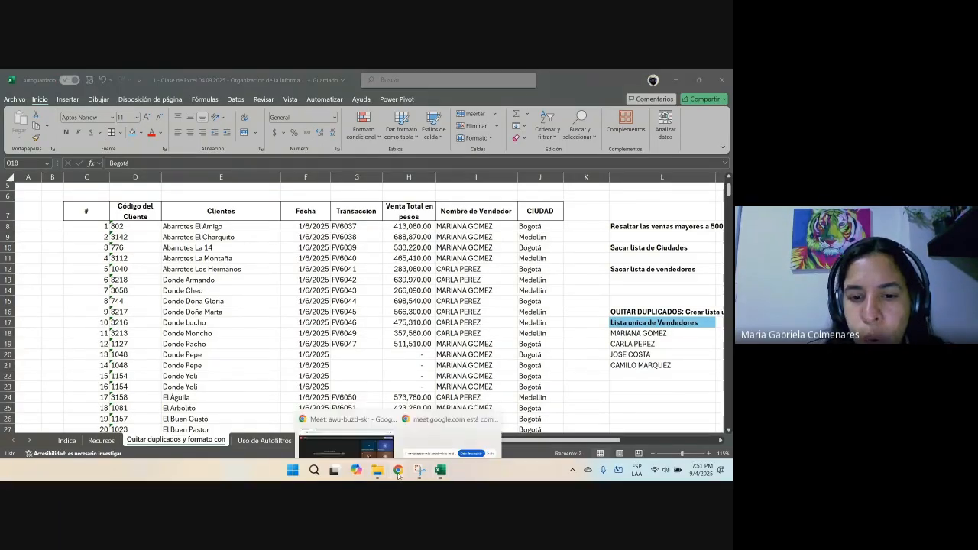
click(344, 432)
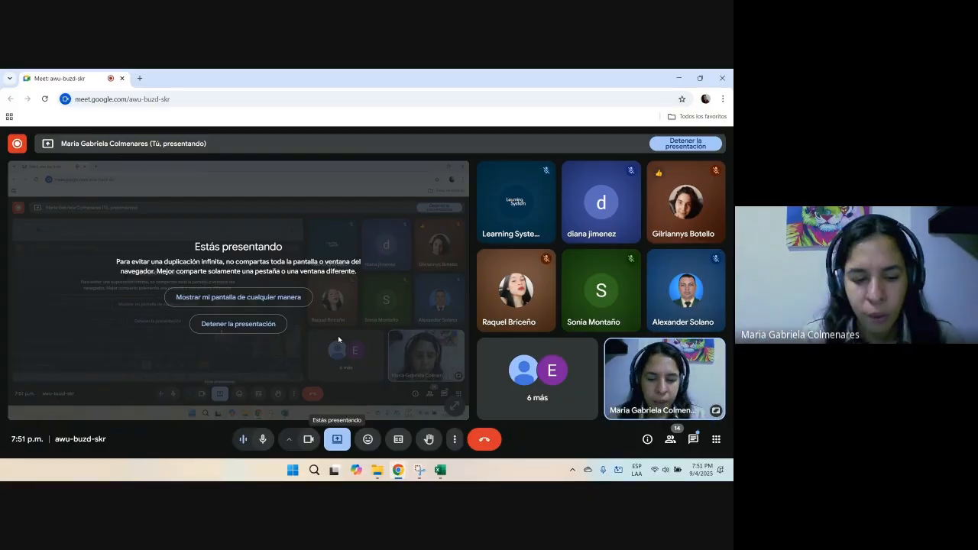
key(alt+Tab)
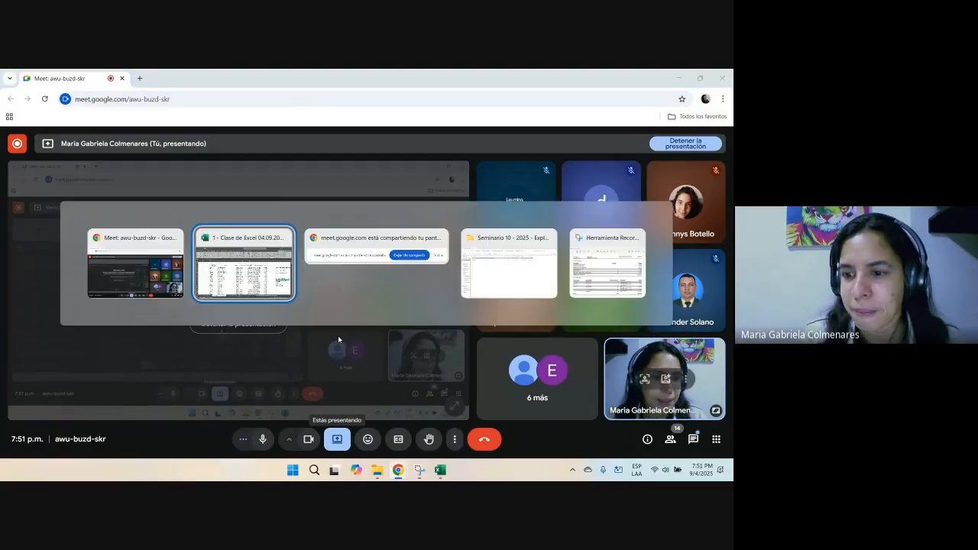
click(386, 334)
scroll(387, 333, up, 2)
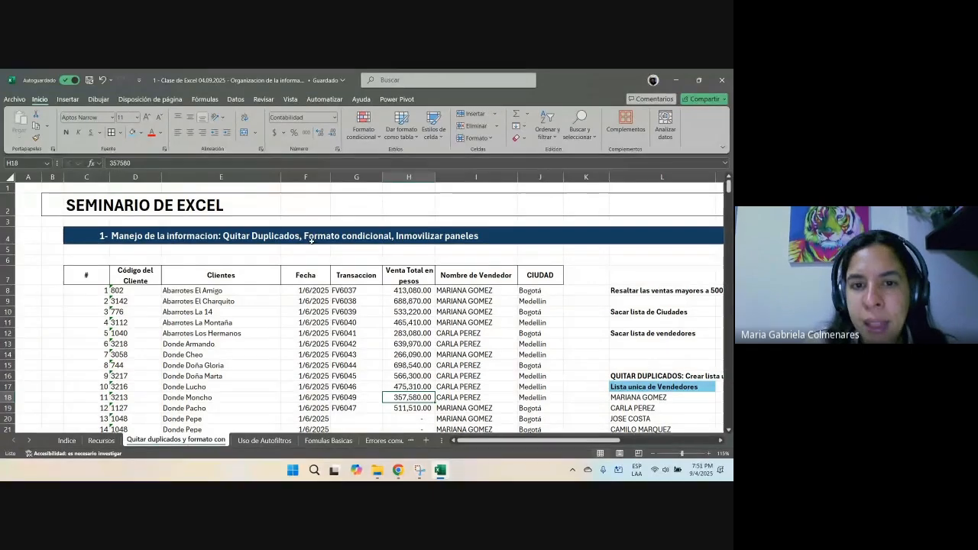
drag(306, 237, 497, 238)
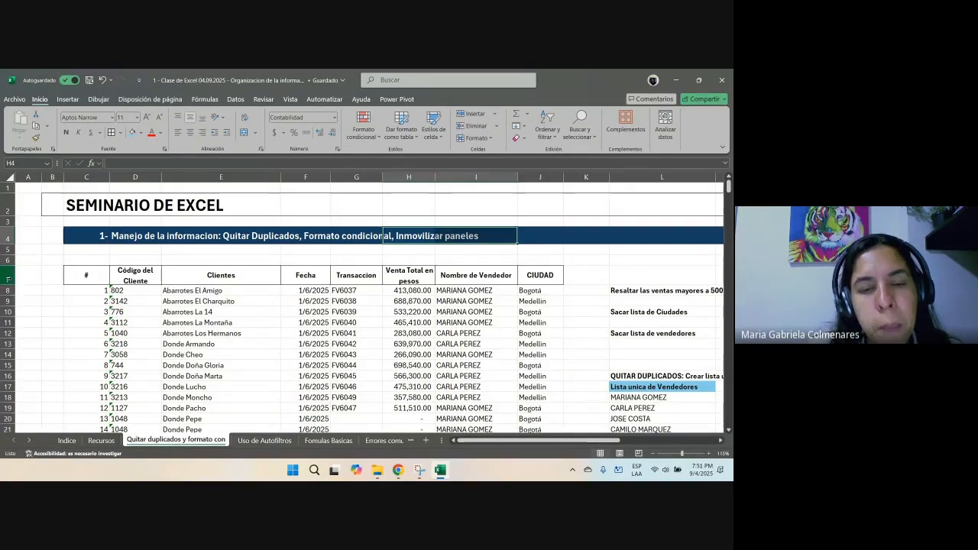
Step: Fill the sales table's header cells C7:J7 with light orange
click(8, 278)
drag(86, 275, 540, 276)
click(140, 132)
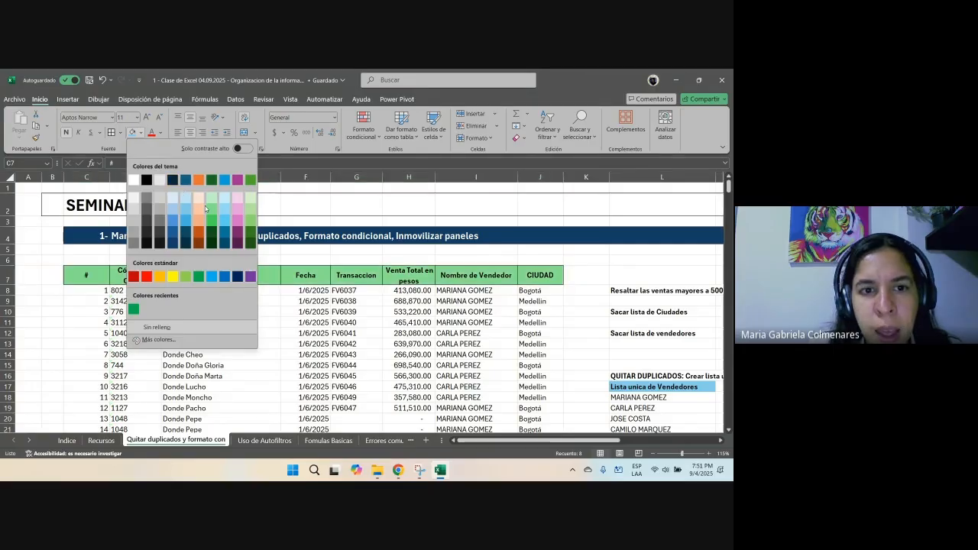
click(200, 205)
Step: Examine the sales table's columns, with the header row in view and again further down without it
drag(356, 277, 357, 408)
drag(409, 275, 409, 408)
drag(487, 281, 493, 374)
click(539, 291)
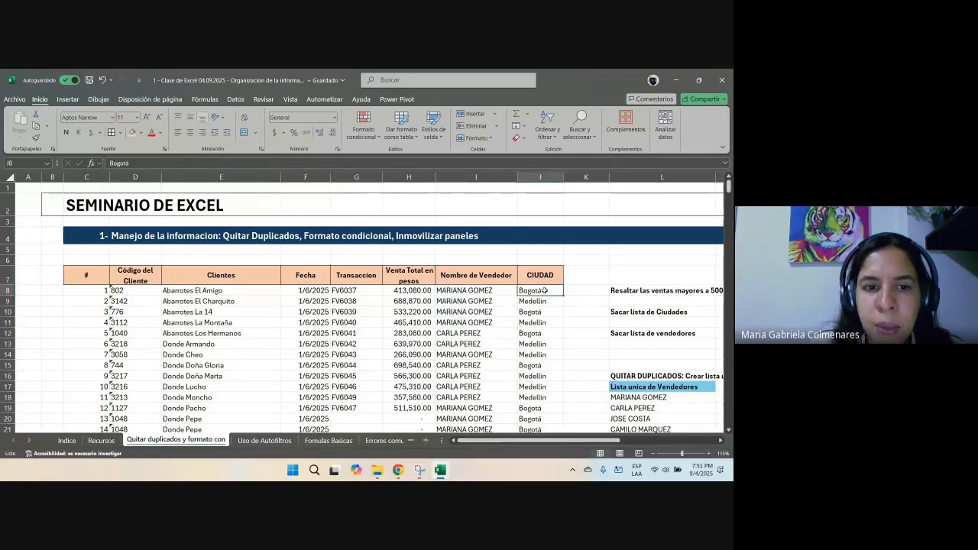
scroll(502, 316, down, 4)
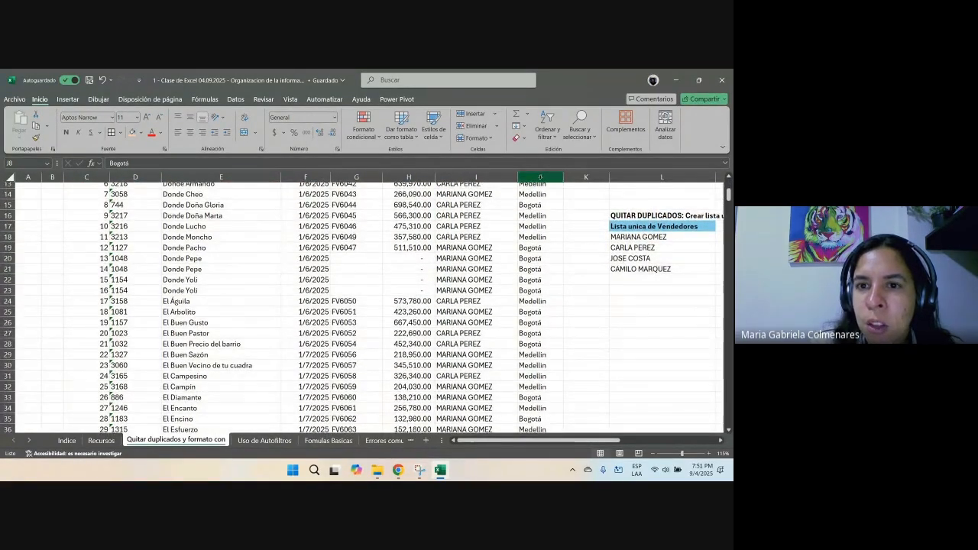
drag(540, 177, 76, 201)
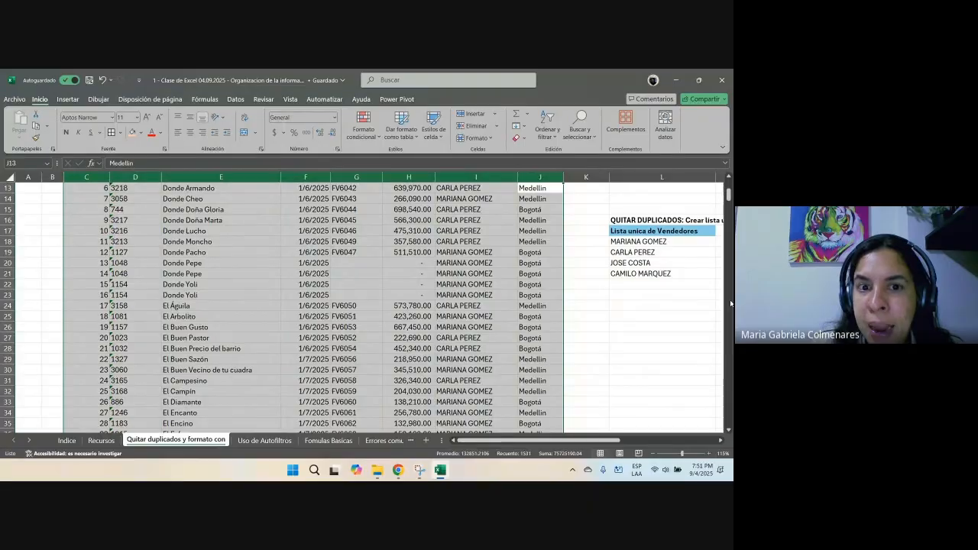
click(263, 199)
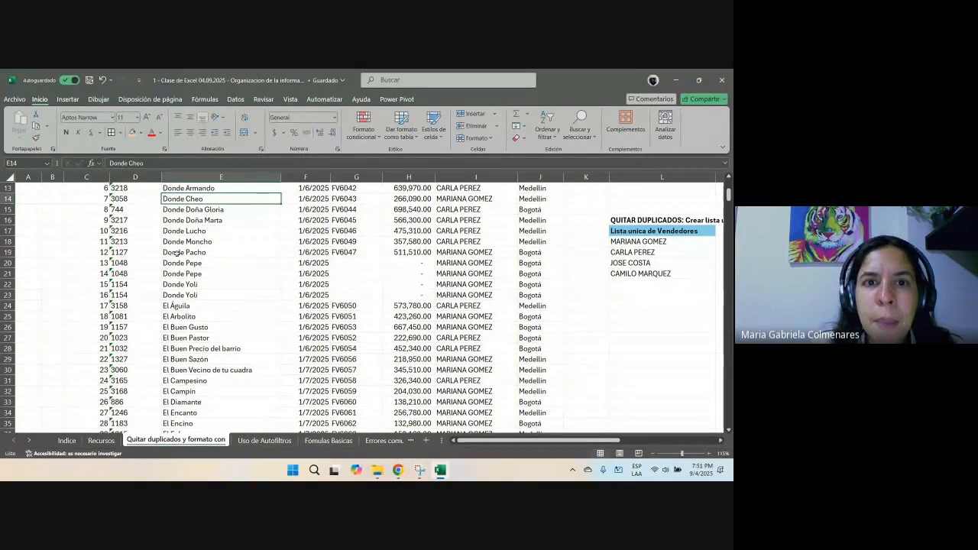
drag(214, 229, 210, 338)
drag(304, 229, 301, 285)
drag(364, 212, 366, 241)
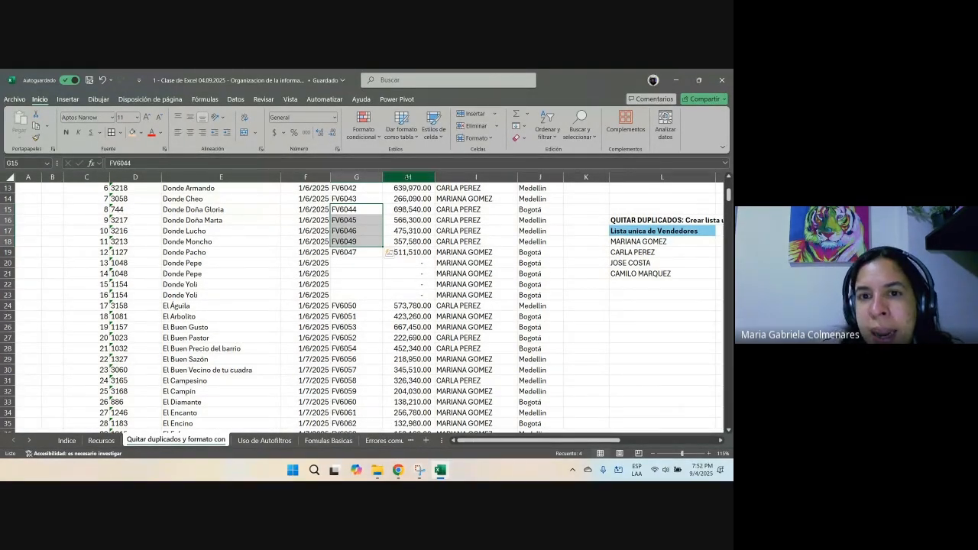
Step: Examine the Venta Total en pesos column down to about row 110 and return to the top of the sheet
click(405, 177)
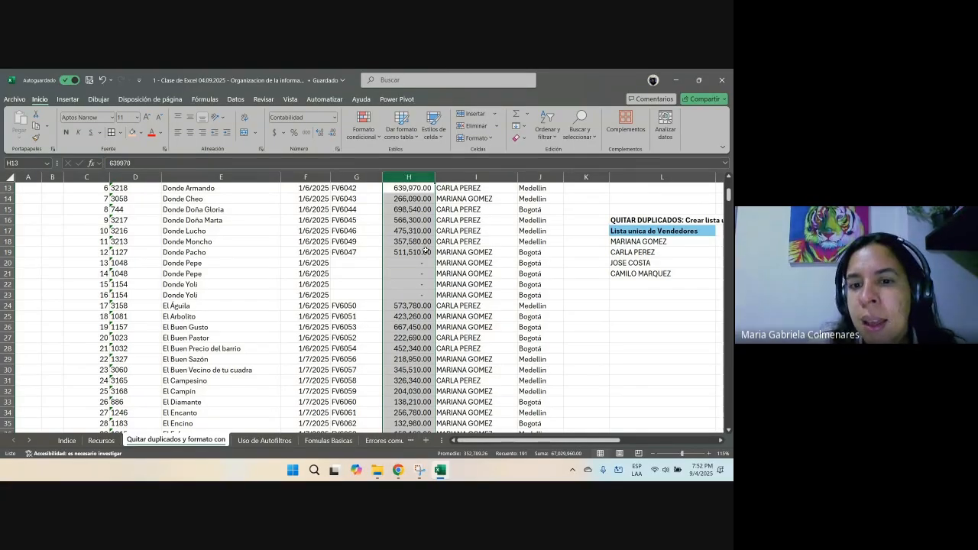
scroll(387, 332, down, 20)
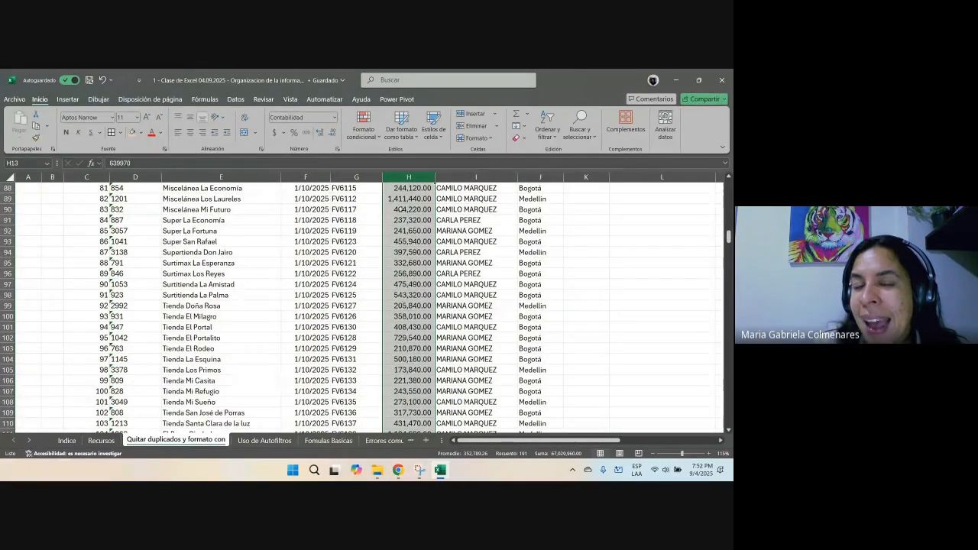
click(409, 177)
mouse_move(334, 470)
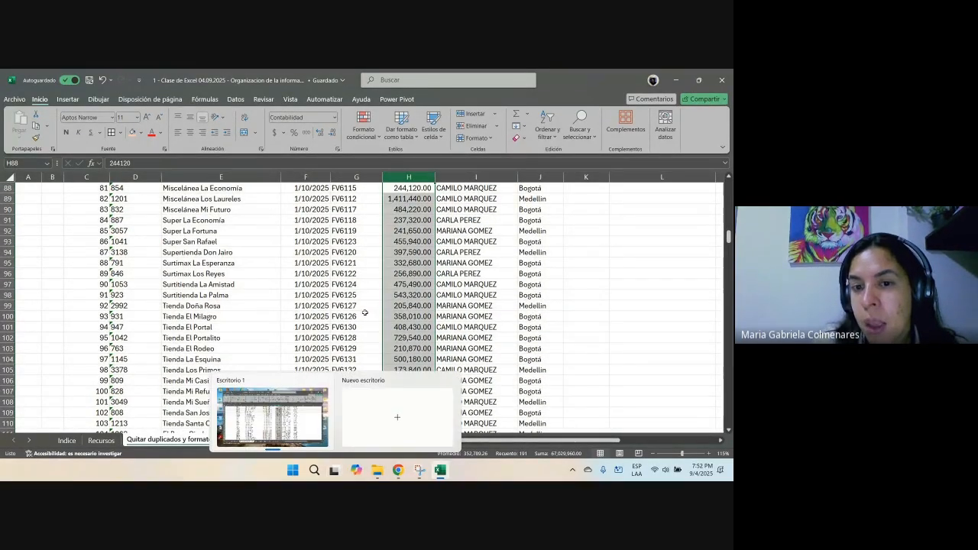
scroll(439, 289, up, 20)
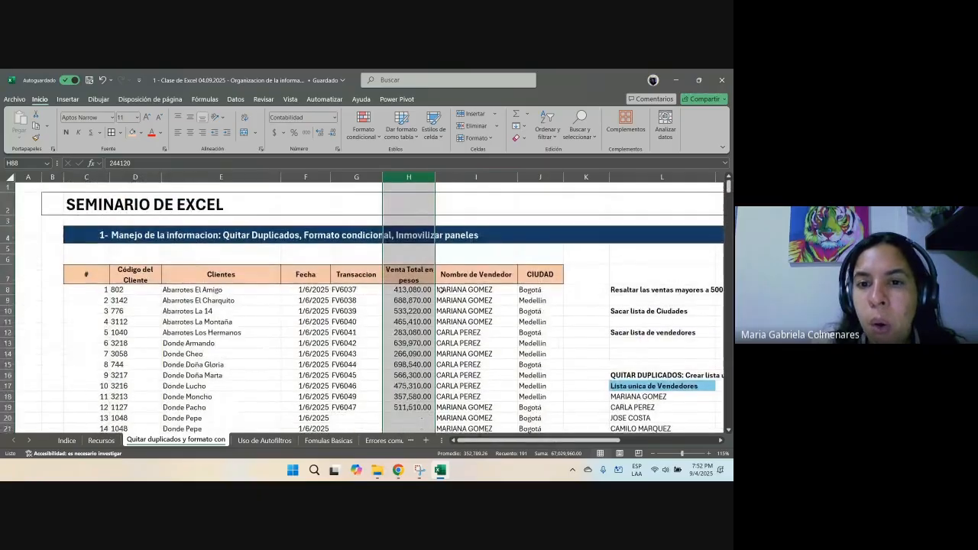
click(416, 236)
Step: Review the available freeze options with the table's header cells C7:I7 selected
scroll(438, 243, down, 1)
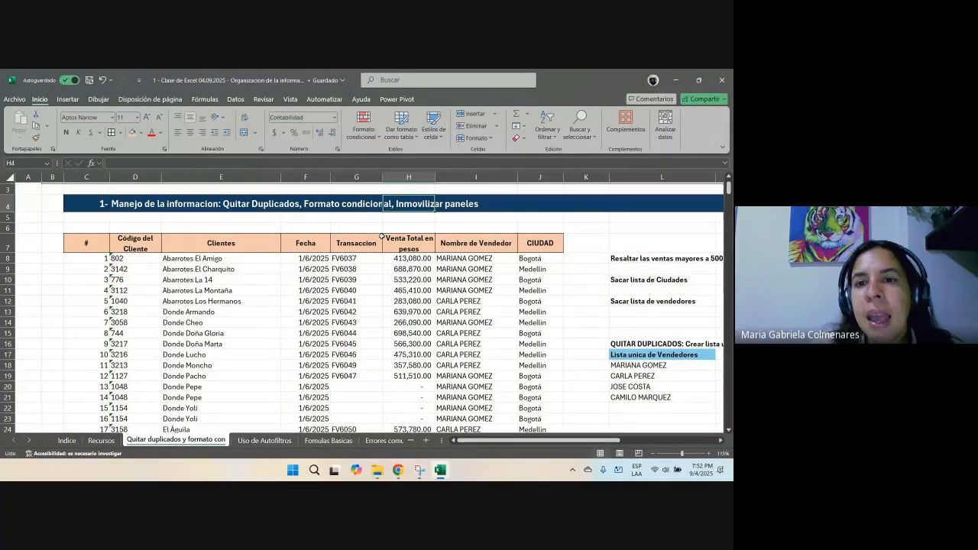
scroll(382, 237, down, 1)
scroll(382, 237, down, 1)
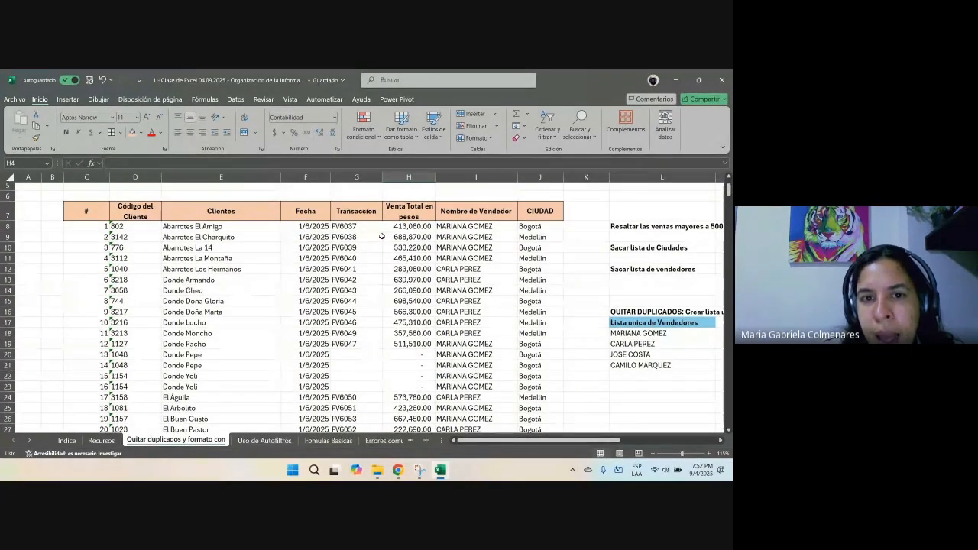
click(4, 211)
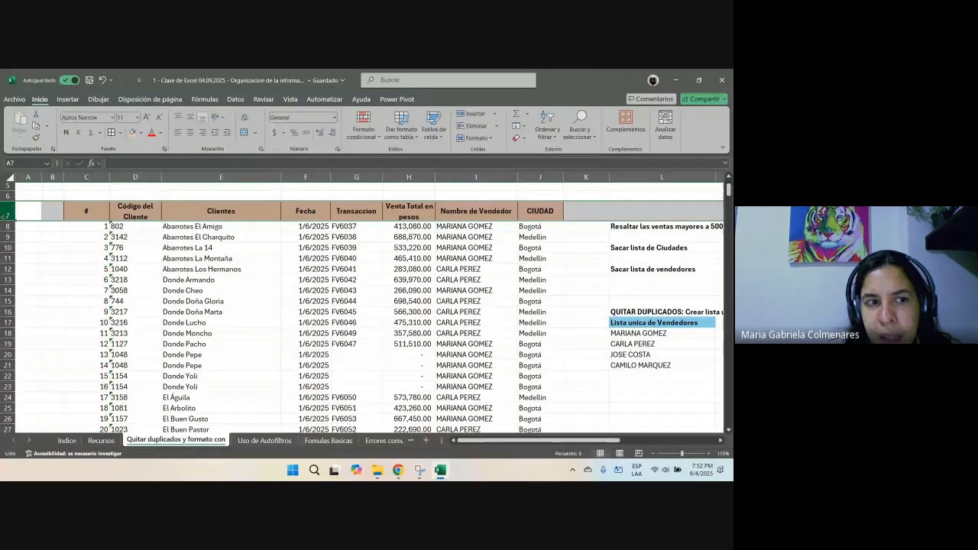
drag(86, 211, 511, 211)
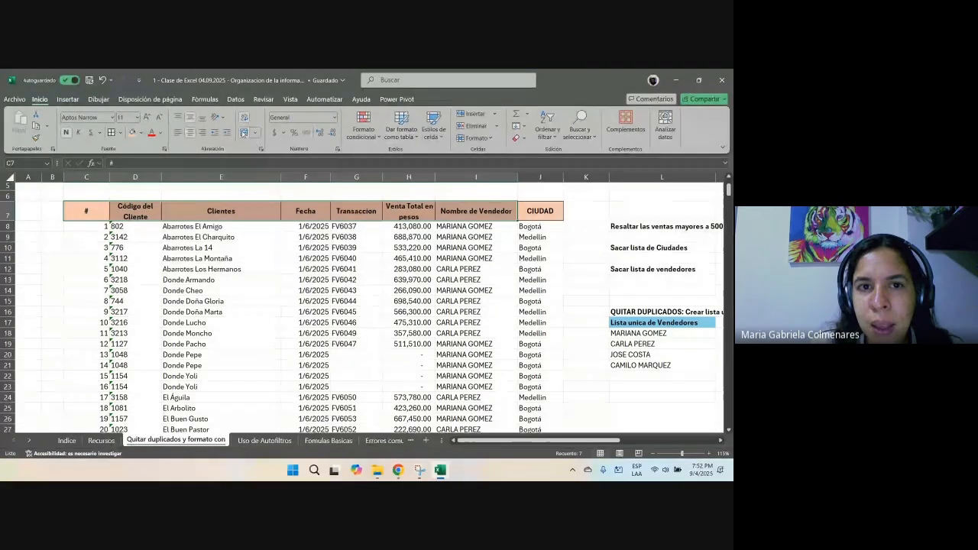
click(291, 100)
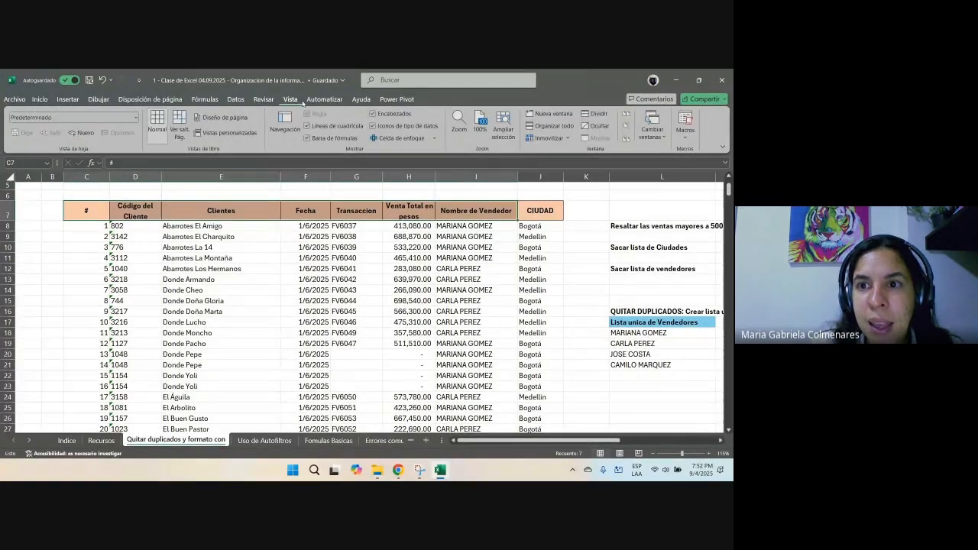
click(568, 138)
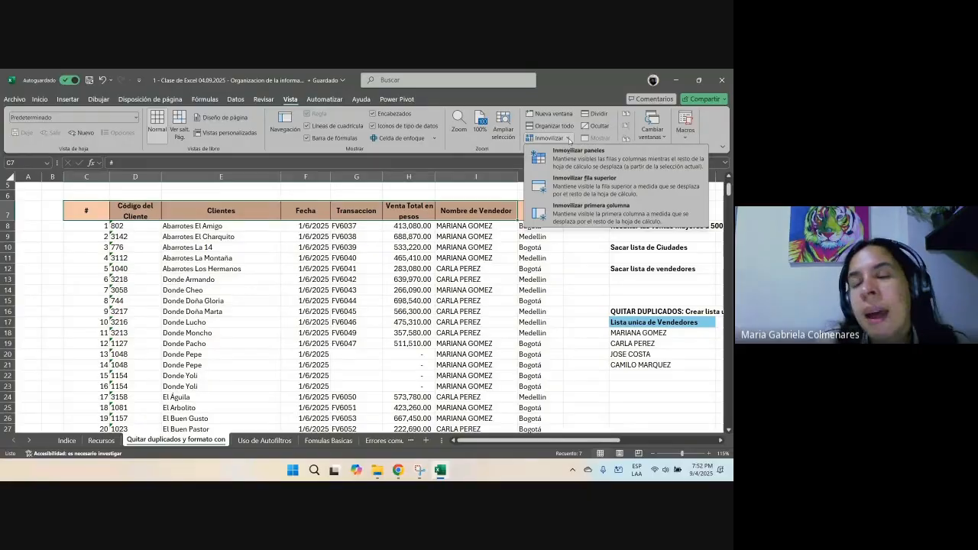
click(163, 246)
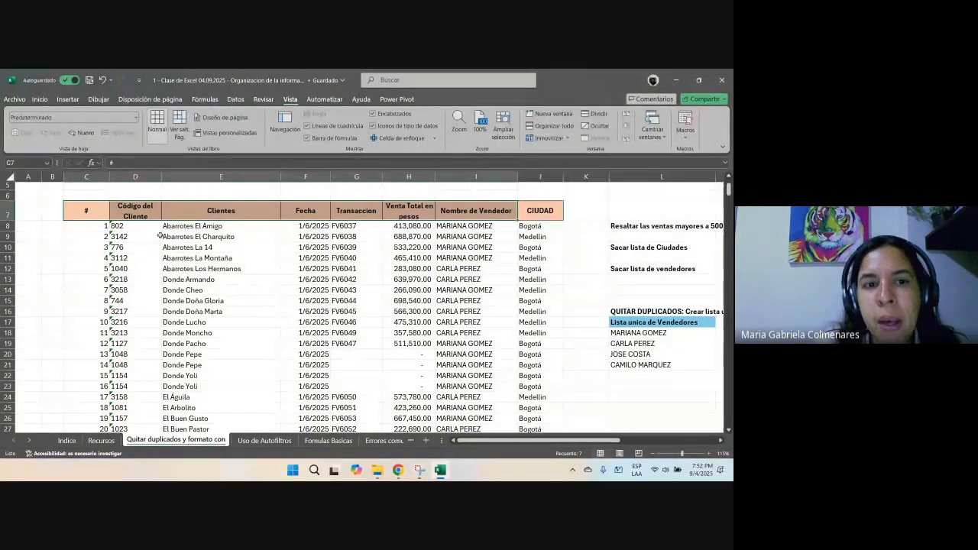
Step: Examine header row 7 and the Transaccion column while moving through the sales table
click(10, 211)
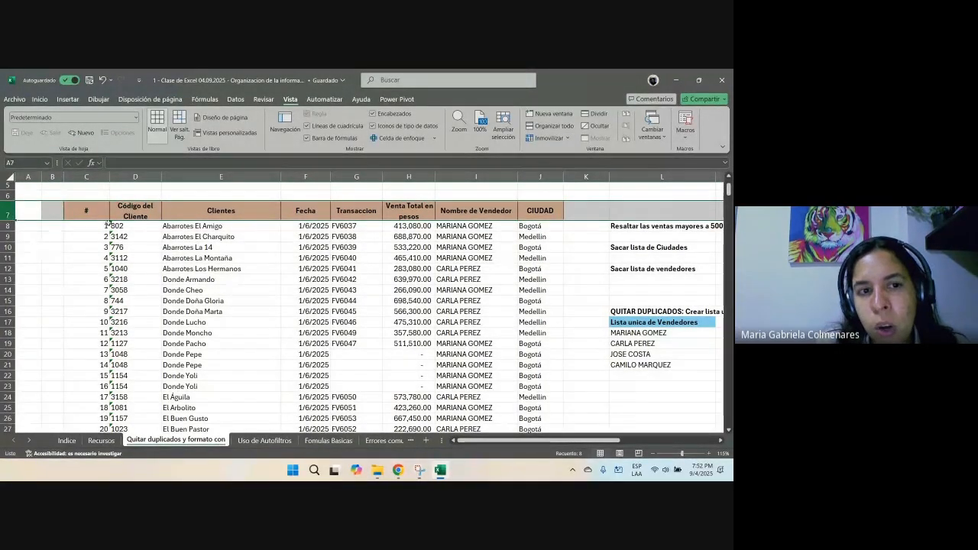
scroll(203, 237, down, 4)
scroll(438, 269, up, 5)
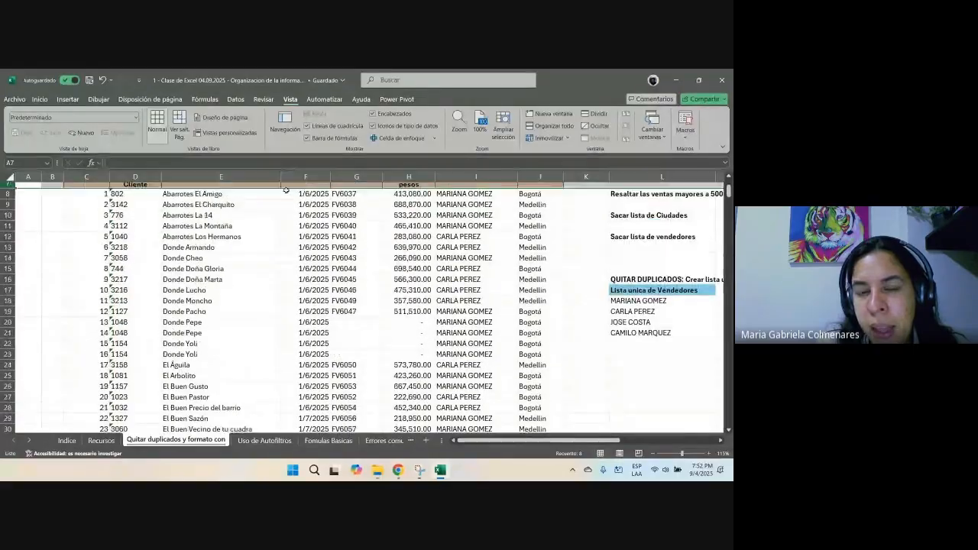
click(354, 177)
mouse_move(489, 441)
mouse_down()
mouse_move(584, 433)
mouse_move(489, 440)
mouse_up()
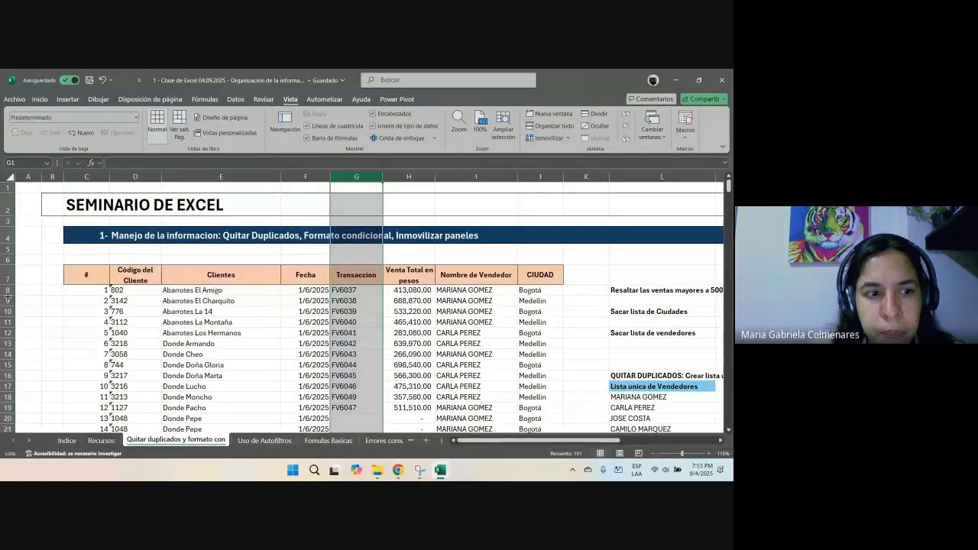
Step: Freeze the panes above row 8 so header row 7 of the sales table stays in view
scroll(31, 283, down, 1)
scroll(16, 263, down, 1)
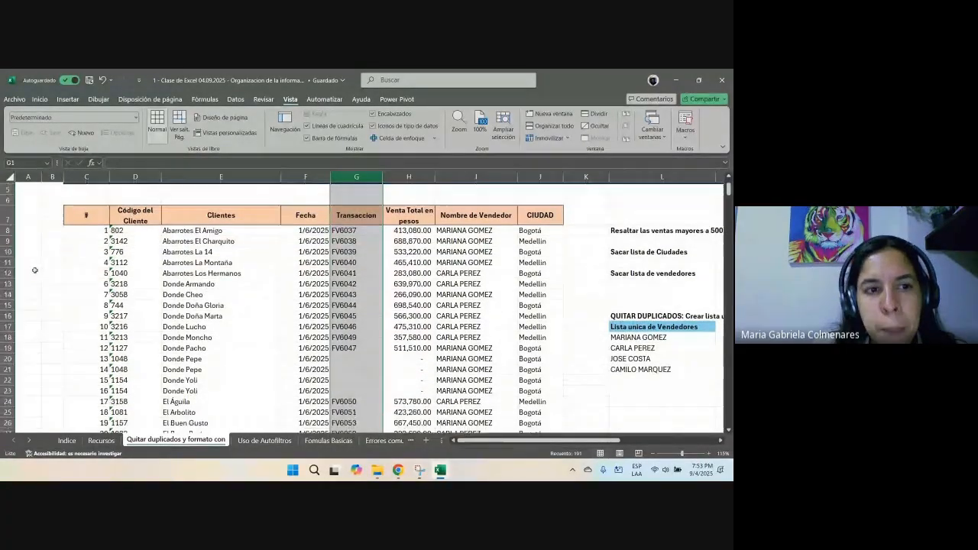
click(5, 213)
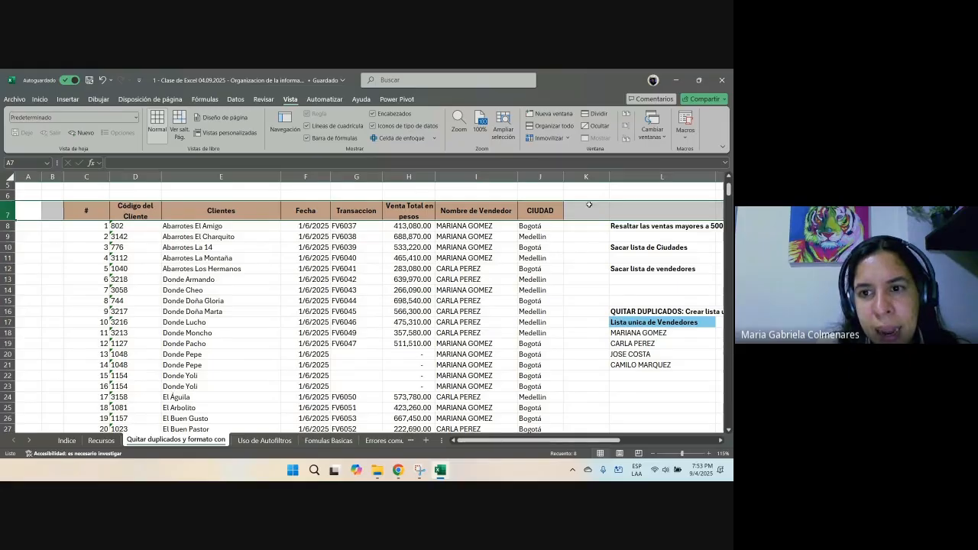
click(4, 225)
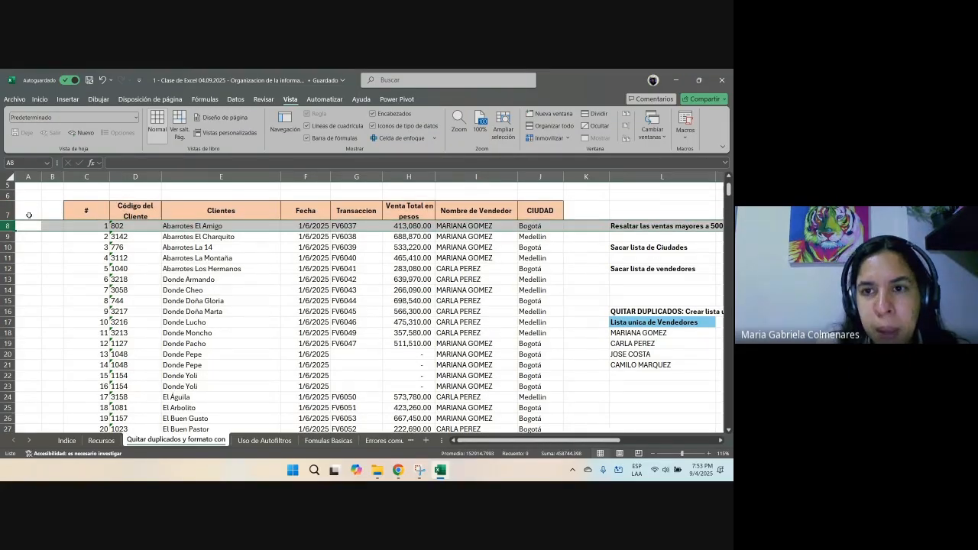
click(562, 139)
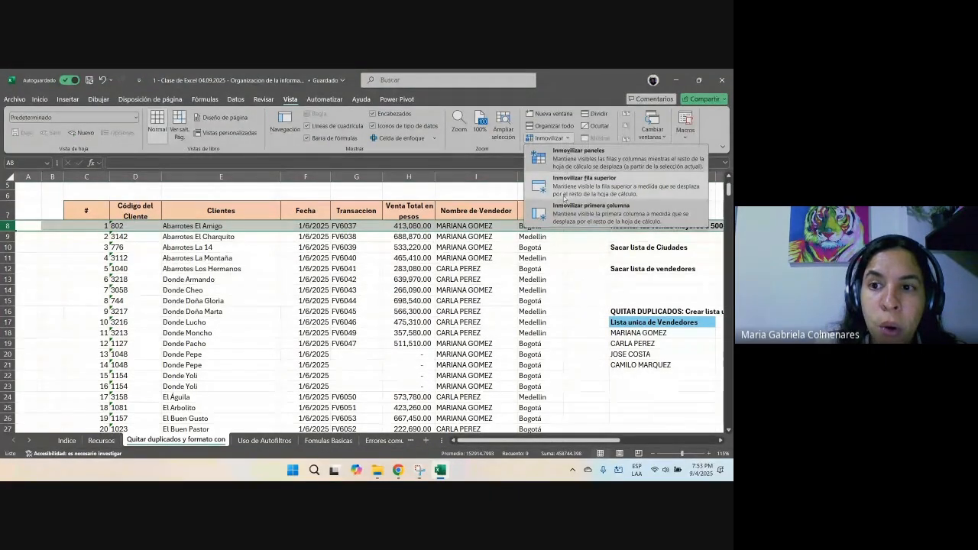
click(563, 160)
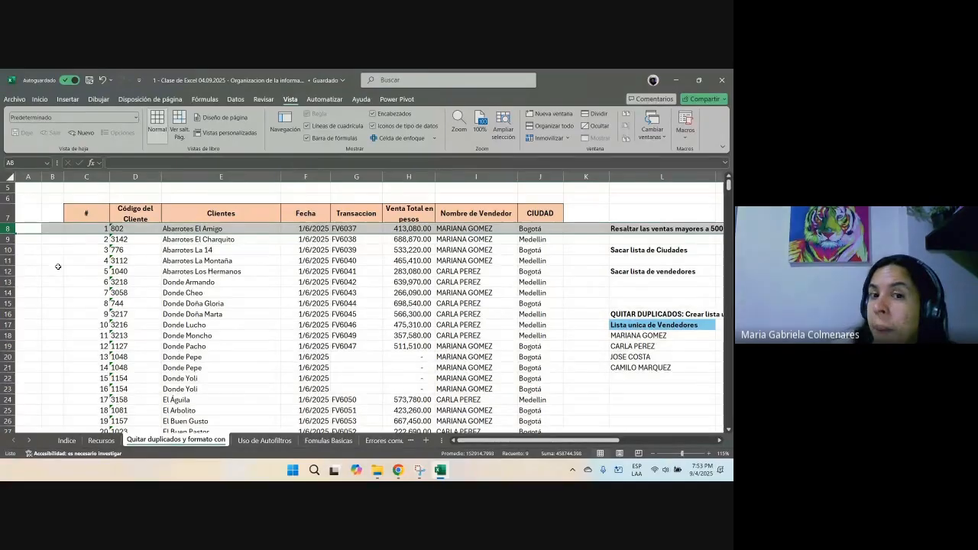
click(317, 292)
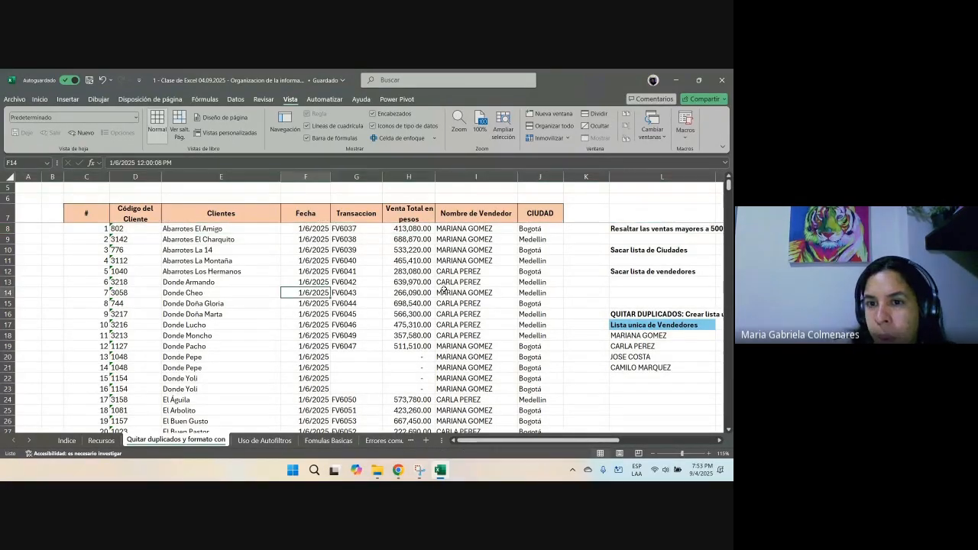
Step: Check the frozen header row while moving down the sales table to about row 100 and back to the first records
scroll(386, 275, down, 8)
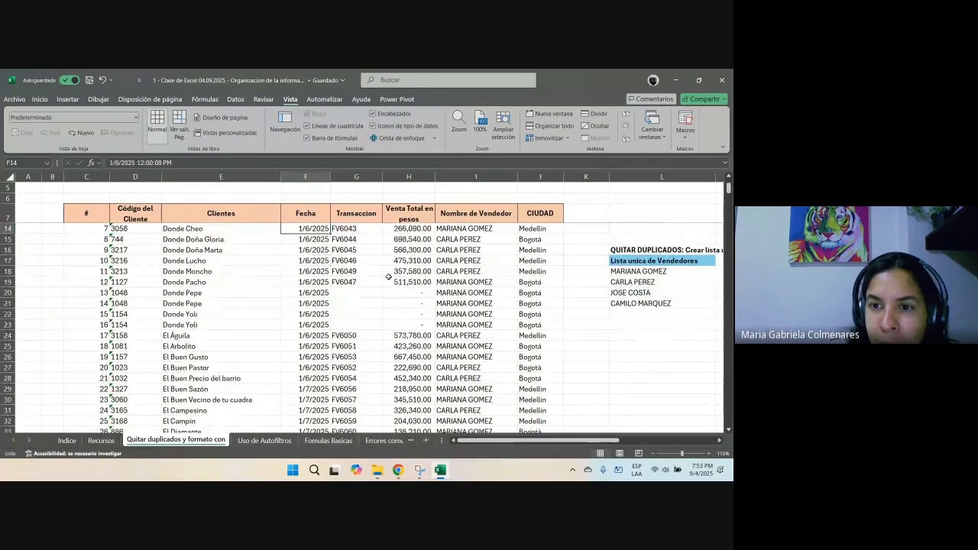
scroll(391, 282, down, 4)
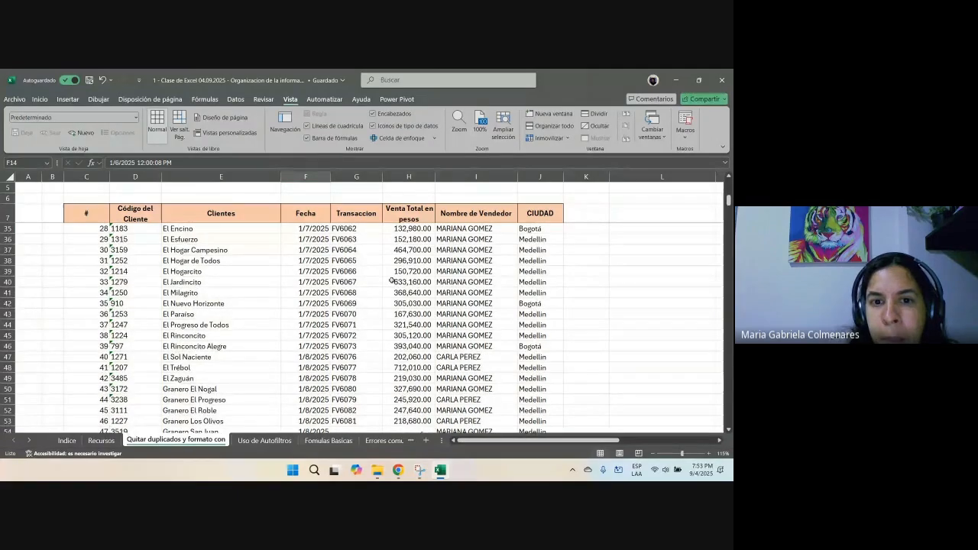
click(9, 214)
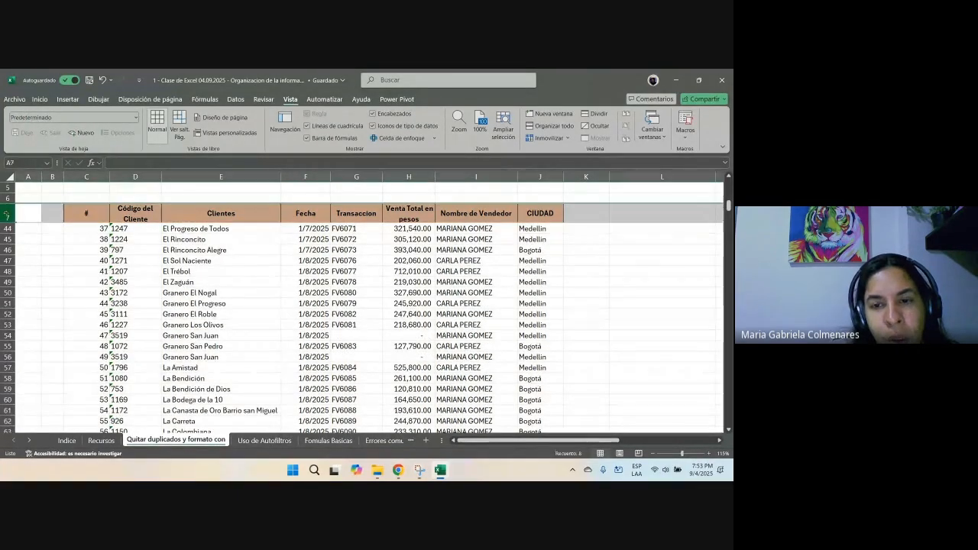
scroll(469, 254, down, 2)
scroll(468, 254, down, 8)
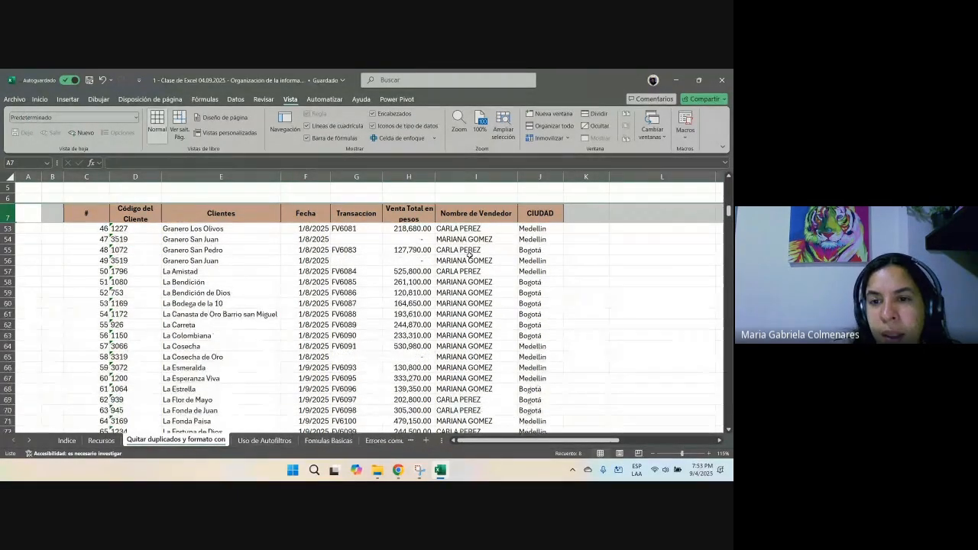
scroll(469, 255, down, 10)
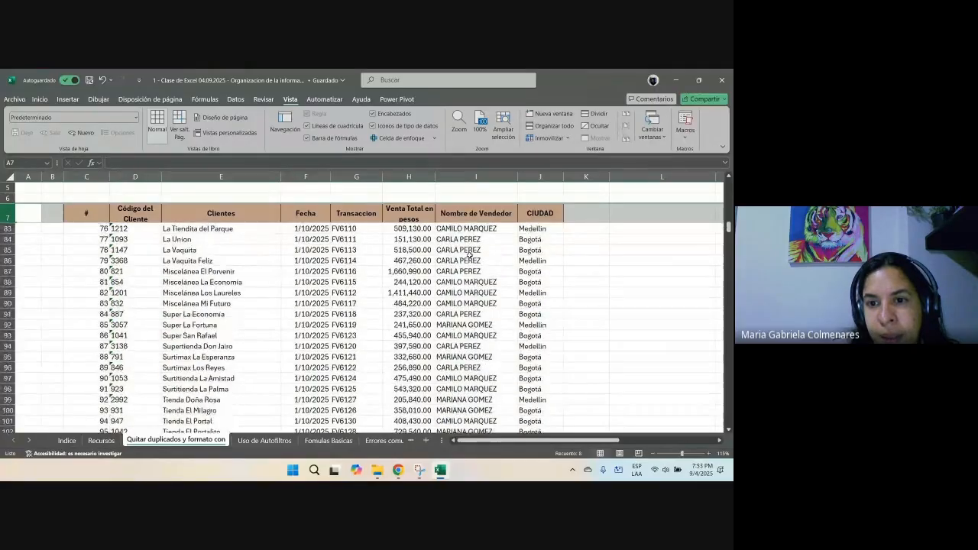
scroll(468, 255, up, 9)
scroll(470, 255, up, 20)
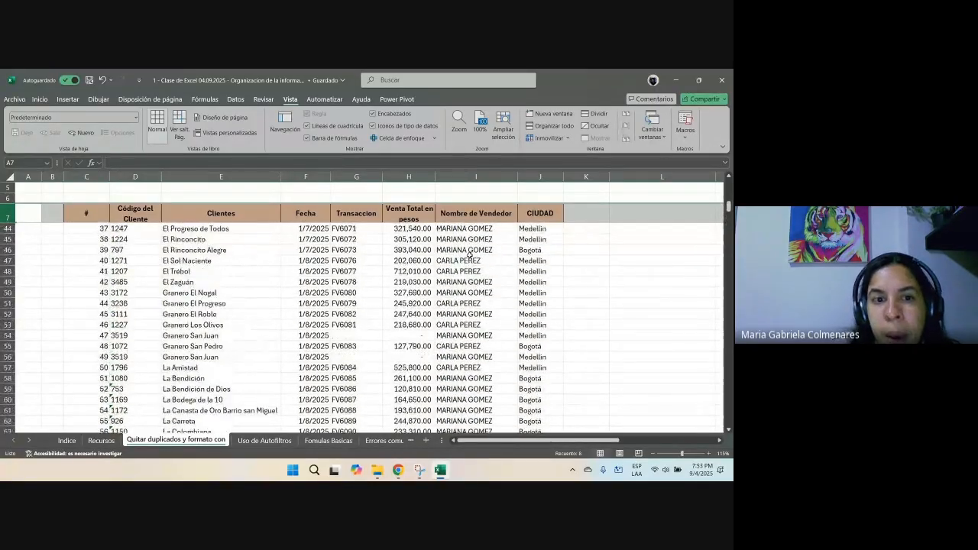
mouse_move(467, 444)
mouse_down()
mouse_move(564, 441)
mouse_move(470, 441)
mouse_up()
Step: Unfreeze the panes and bring the rows above the sales table back into view
click(305, 177)
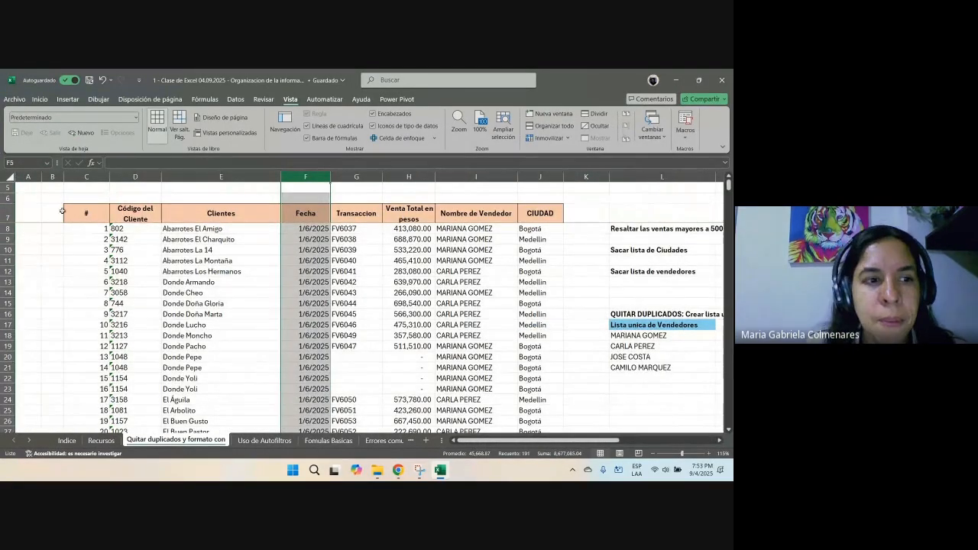
click(549, 138)
click(578, 156)
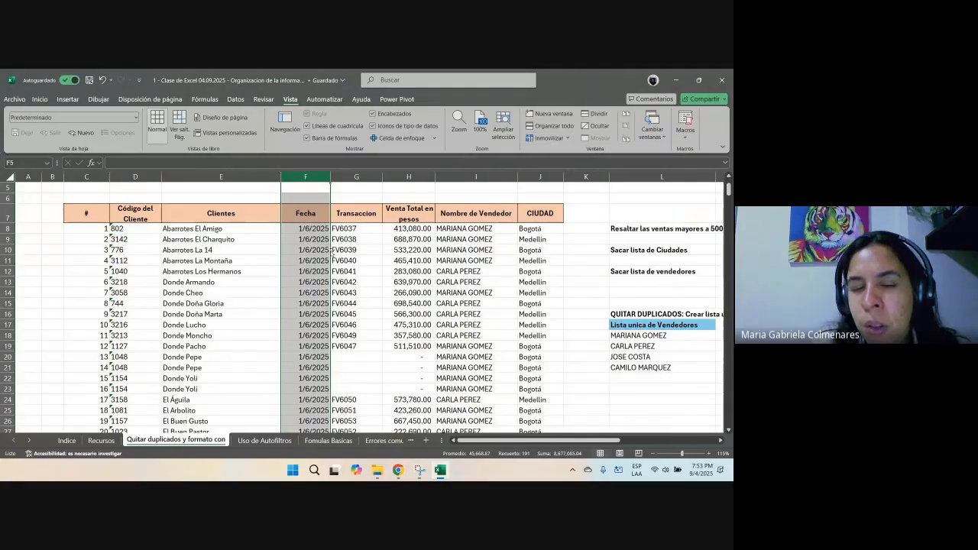
scroll(279, 293, down, 1)
scroll(278, 293, up, 3)
scroll(278, 293, down, 1)
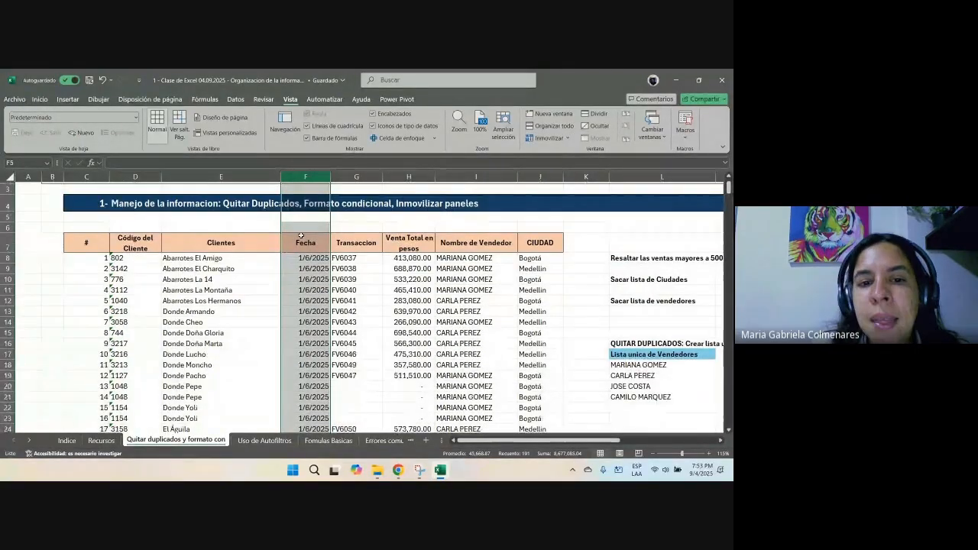
Step: Examine header row 7, columns C:E and header cells C7:E7 as candidates for freezing
click(13, 249)
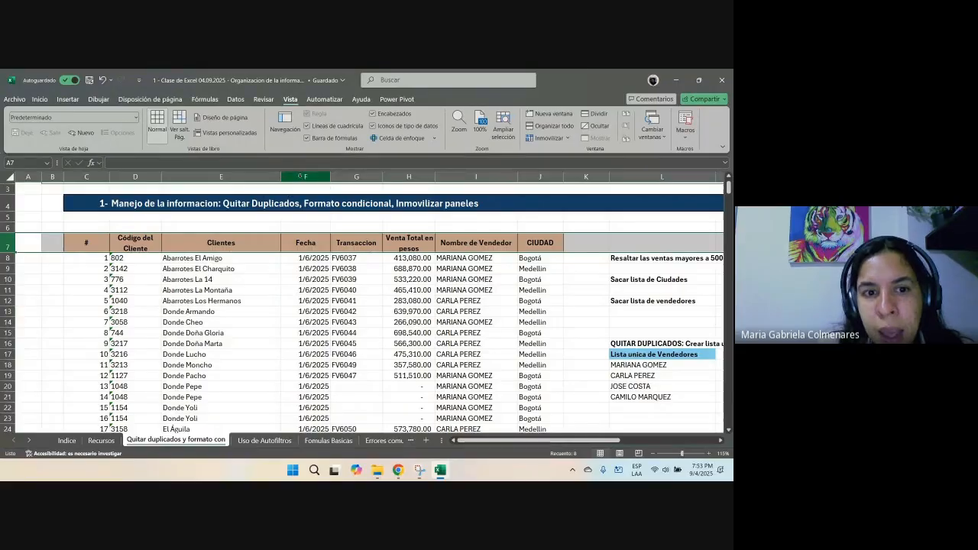
scroll(252, 181, up, 1)
drag(280, 180, 106, 183)
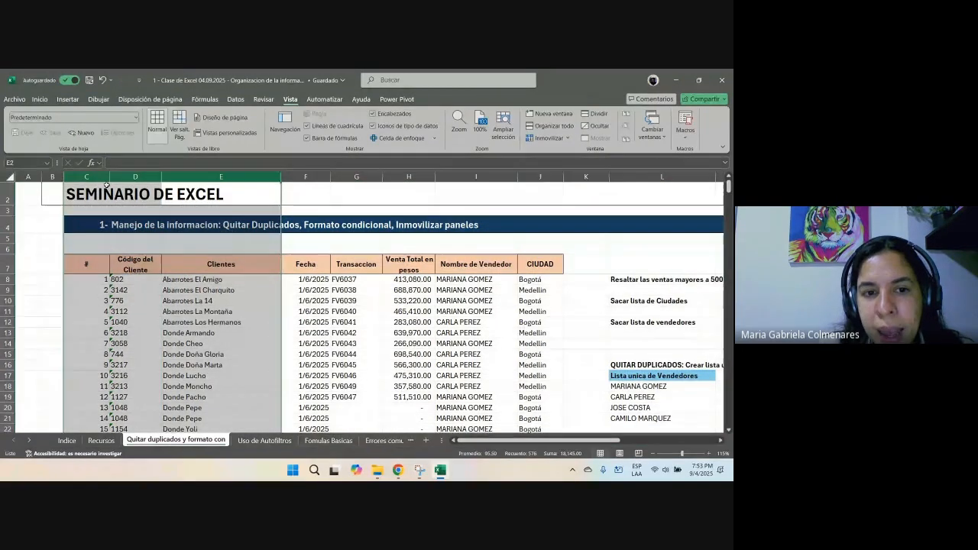
click(212, 264)
drag(212, 264, 98, 262)
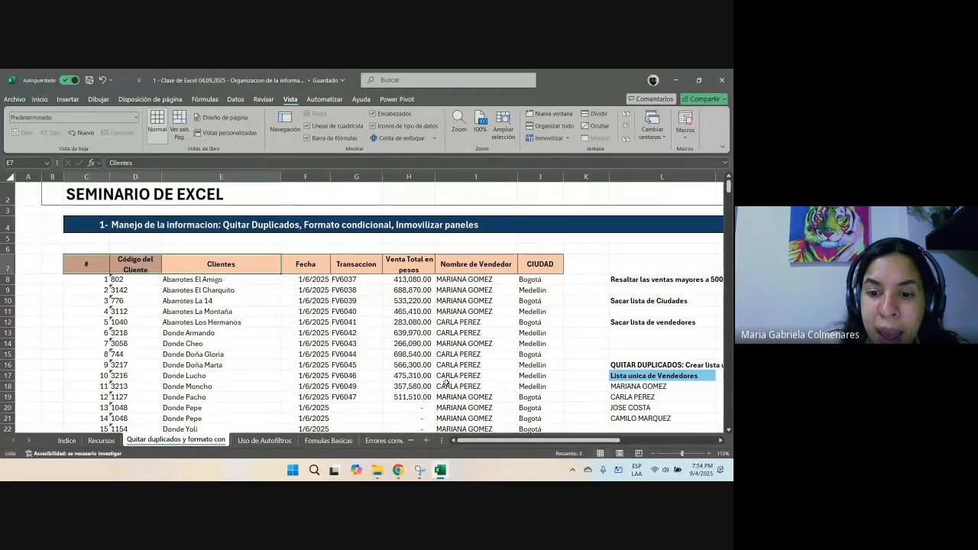
mouse_move(474, 443)
mouse_down()
mouse_move(567, 443)
mouse_move(468, 441)
mouse_up()
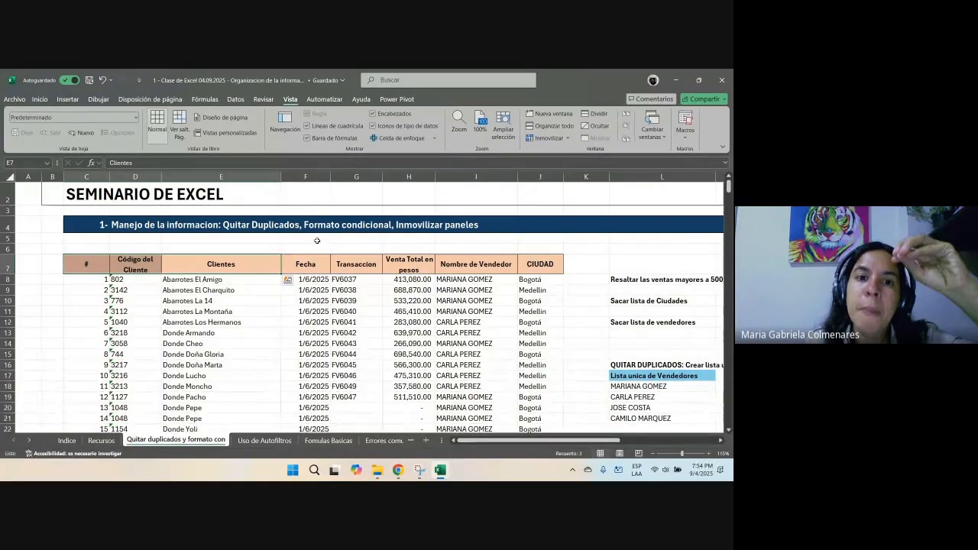
Step: Freeze the columns before the Fecha column by using column F as the split point
click(9, 265)
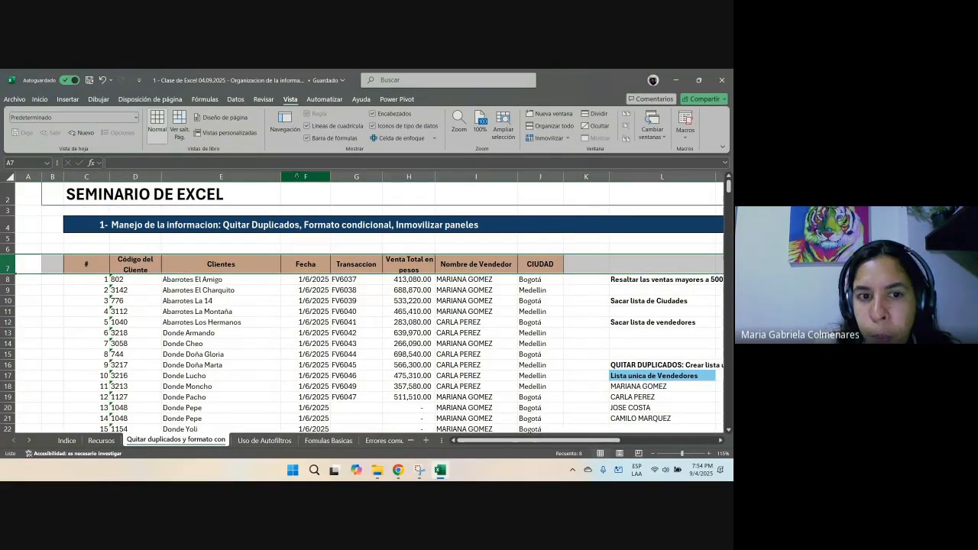
click(220, 177)
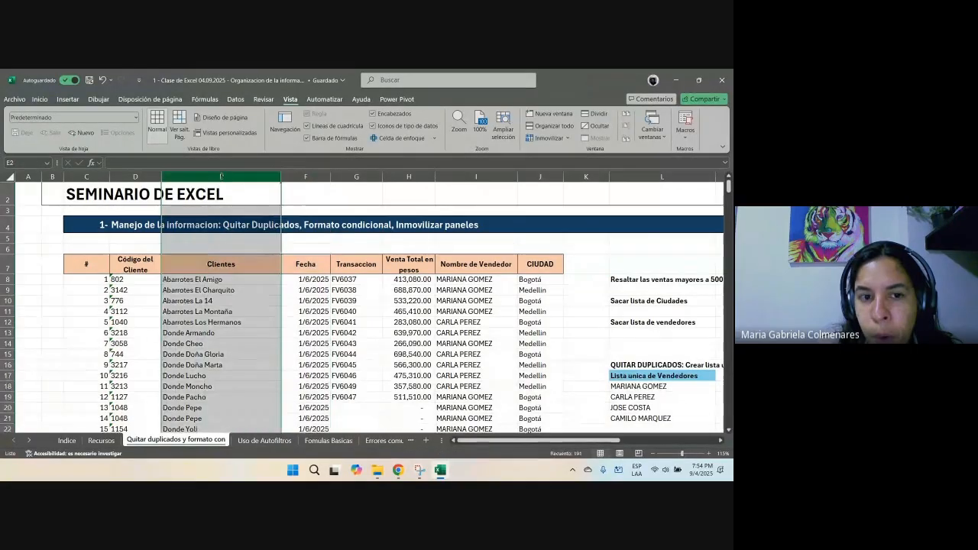
click(296, 176)
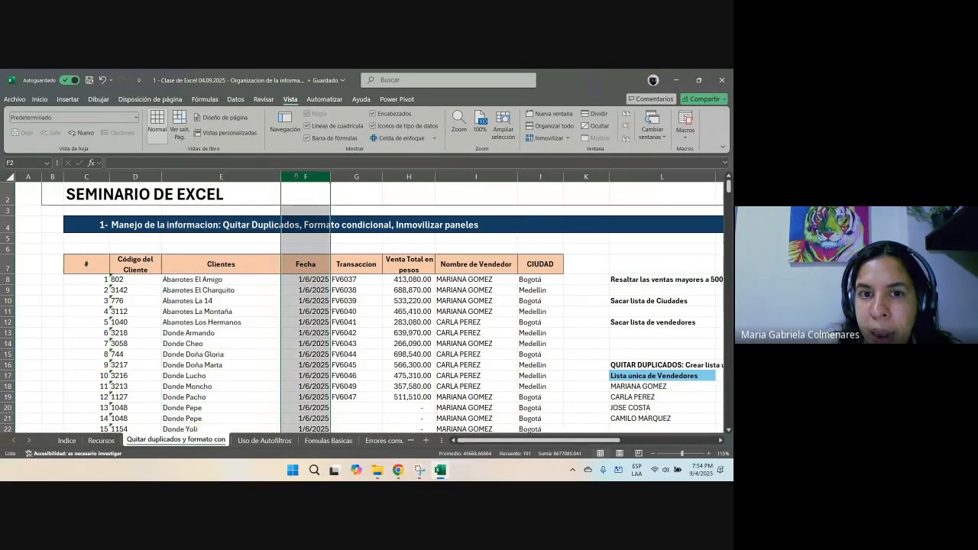
click(548, 137)
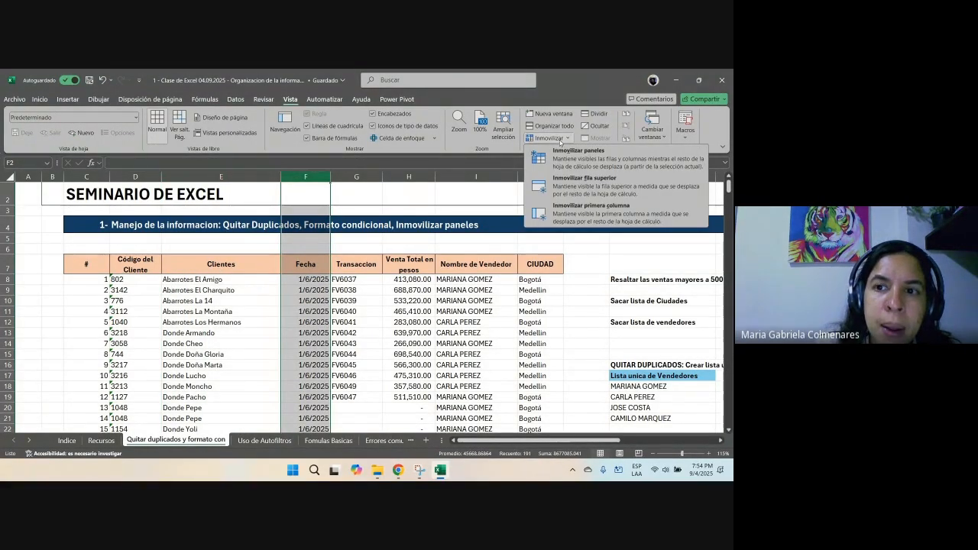
click(579, 151)
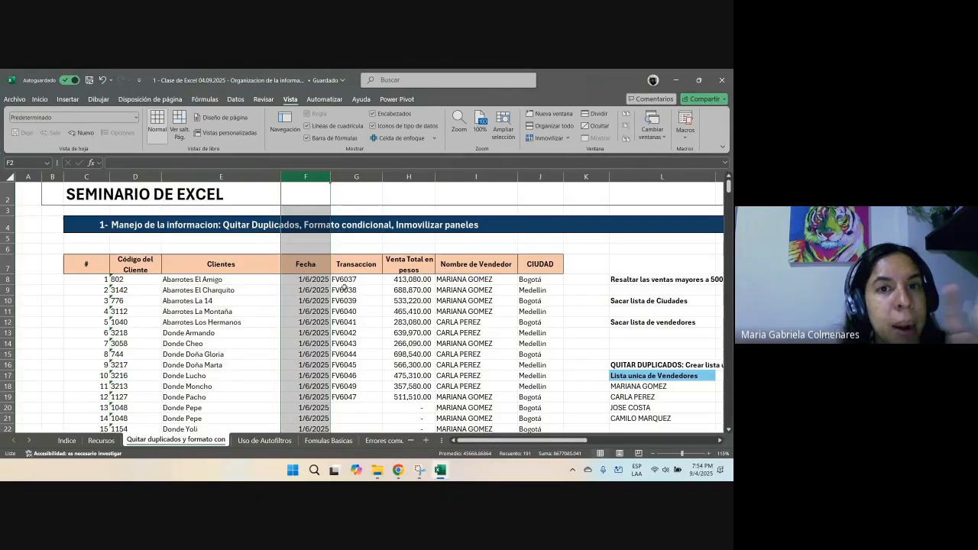
Step: Check the column freeze by moving sideways and down through the sales table, and return to the top of the sheet
click(405, 345)
drag(477, 441, 491, 443)
drag(512, 440, 428, 442)
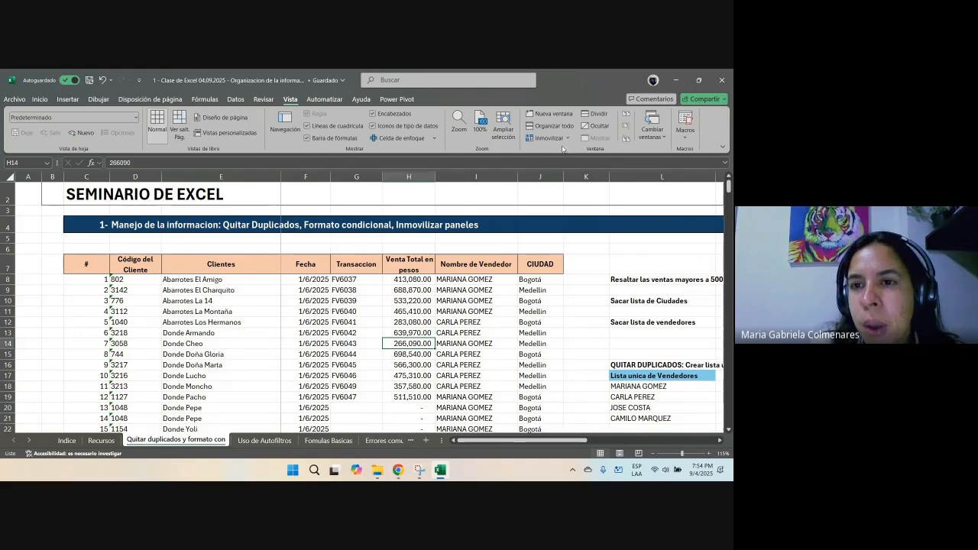
scroll(284, 318, up, 1)
scroll(285, 318, down, 3)
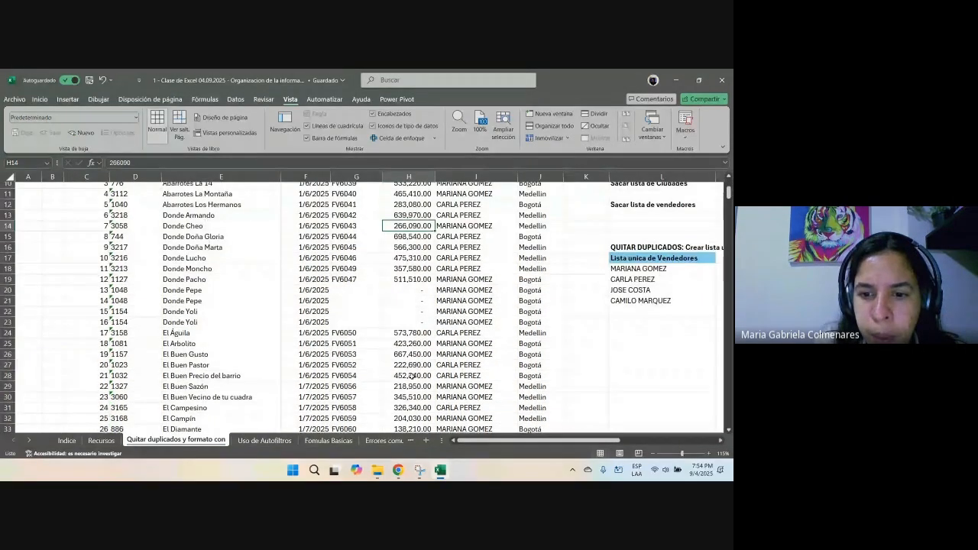
scroll(267, 336, right, 3)
scroll(260, 344, left, 3)
scroll(241, 356, up, 3)
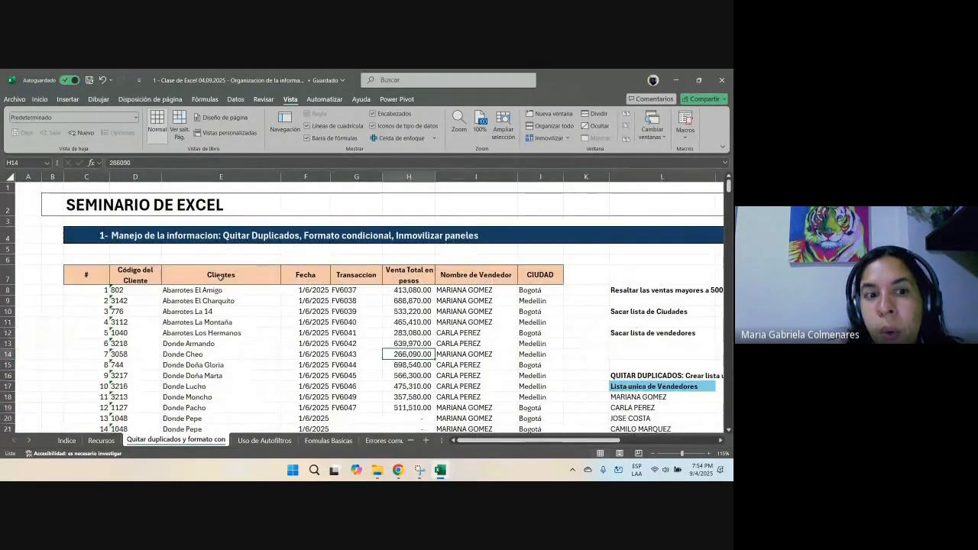
Step: Examine header row 7 together with columns A:E as the areas to freeze at the same time
click(8, 277)
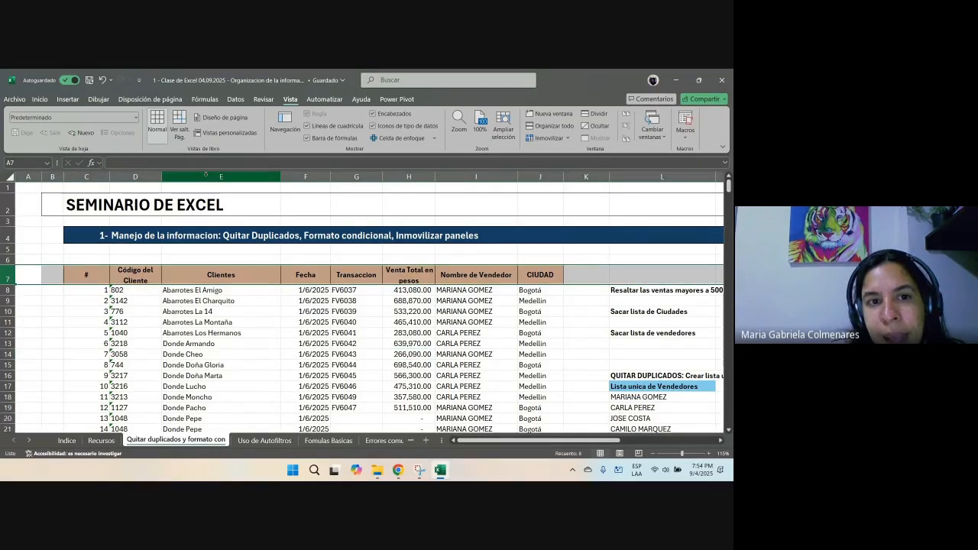
drag(206, 175, 23, 175)
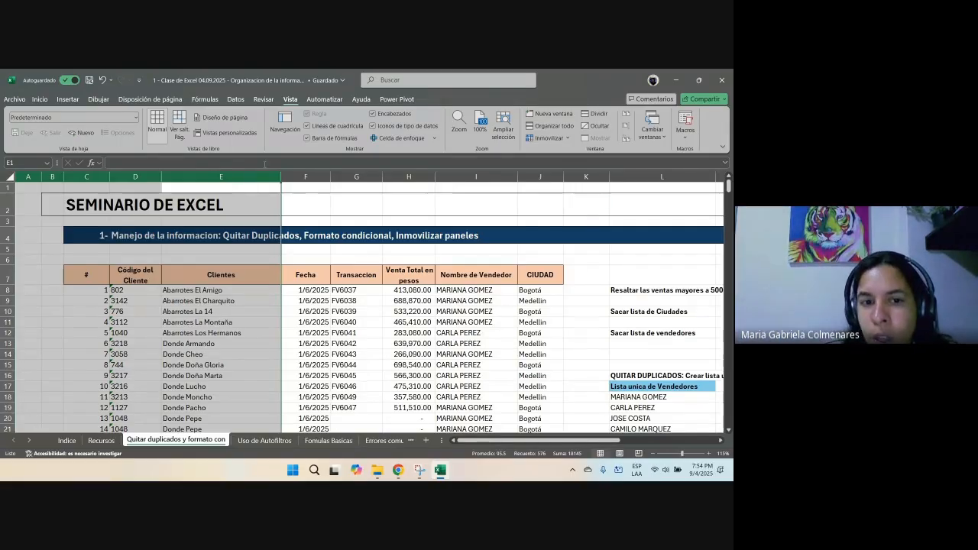
click(7, 275)
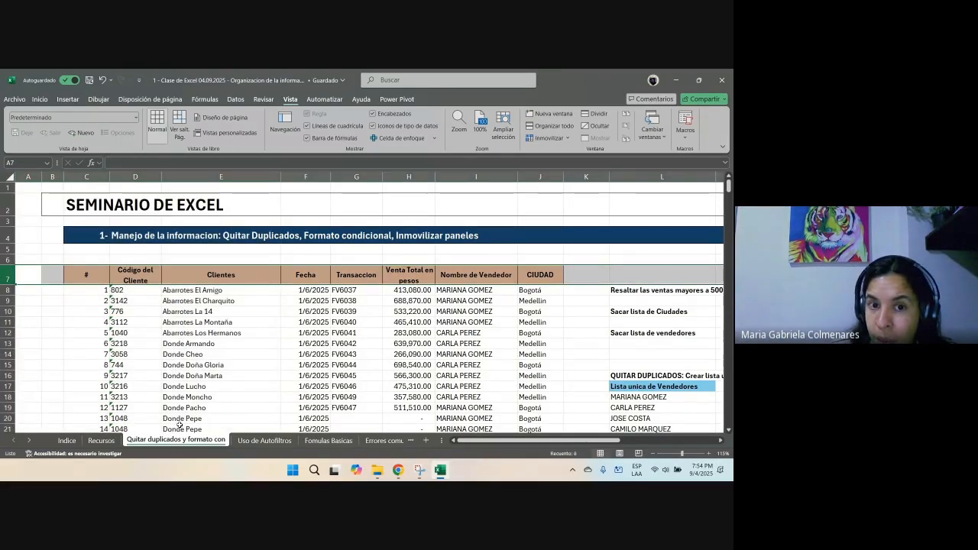
drag(221, 177, 8, 194)
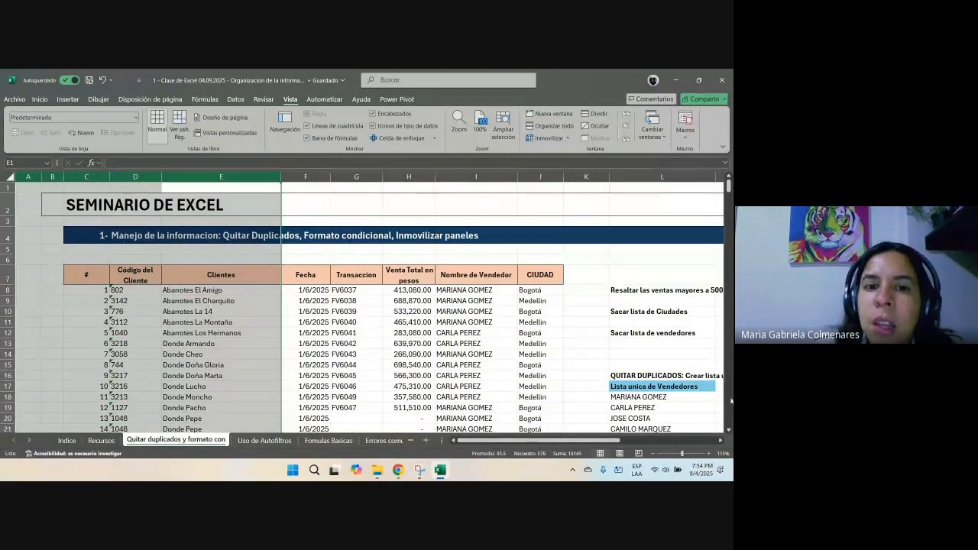
Step: Fill cell F8, the first date in the Fecha column, with yellow
click(303, 291)
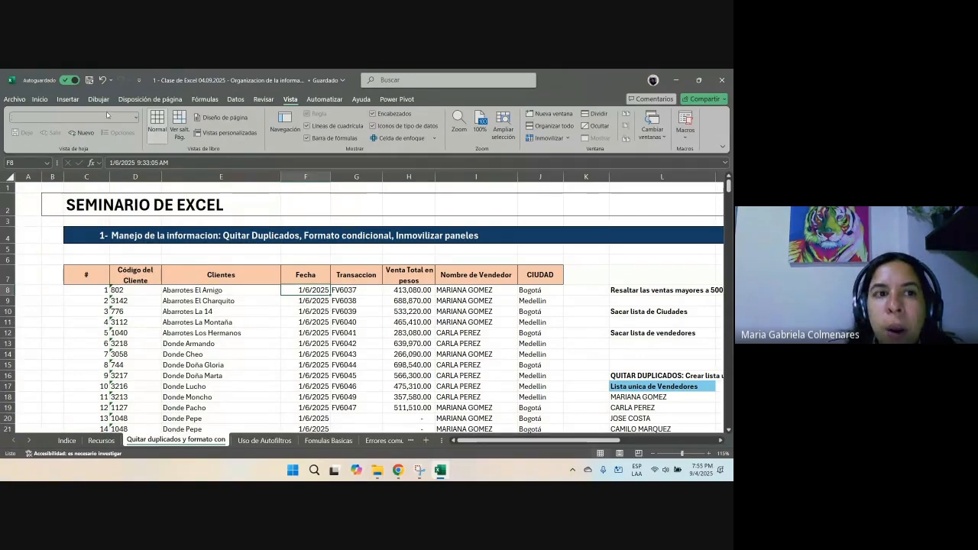
click(39, 99)
click(139, 132)
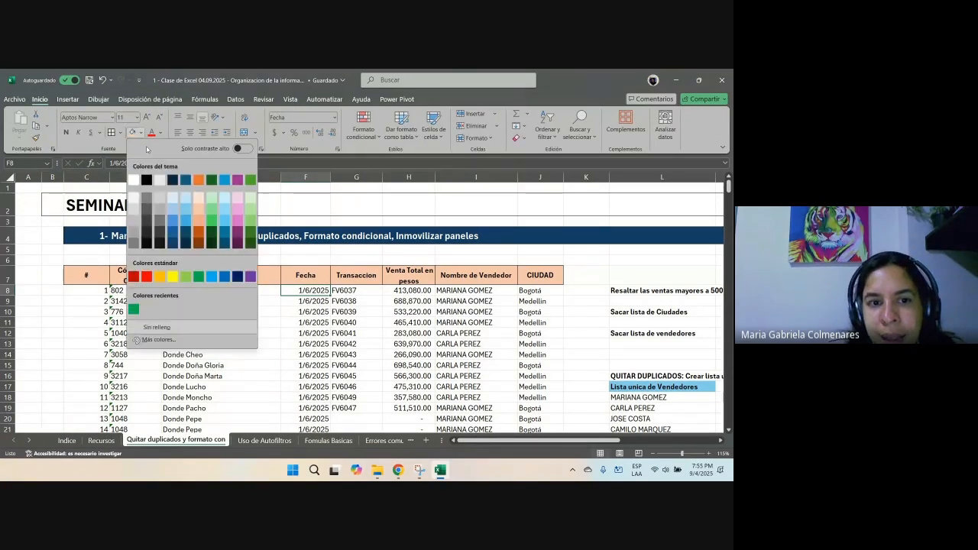
click(172, 276)
Step: Freeze the header rows through row 7 and columns A:E together, using cell F8 as the split point
drag(253, 176, 28, 177)
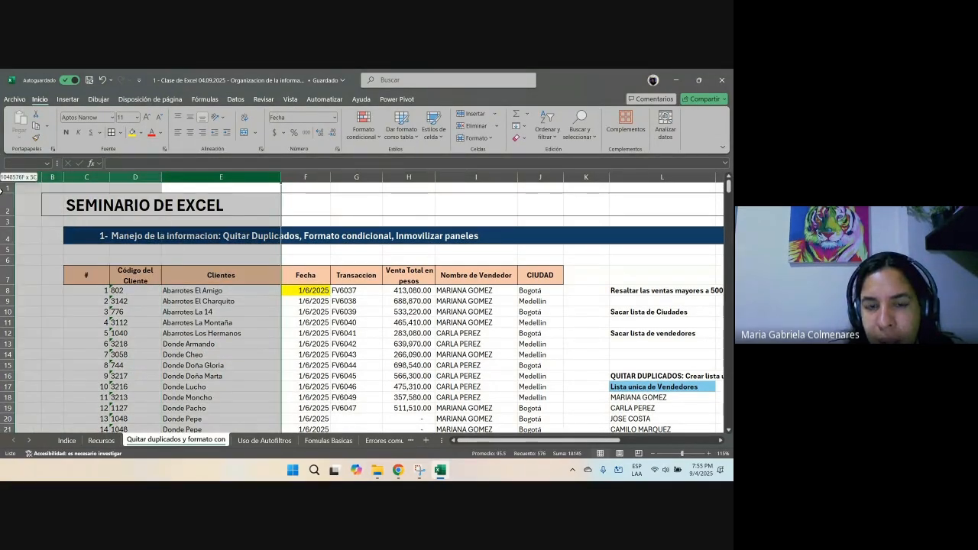
click(9, 280)
click(306, 293)
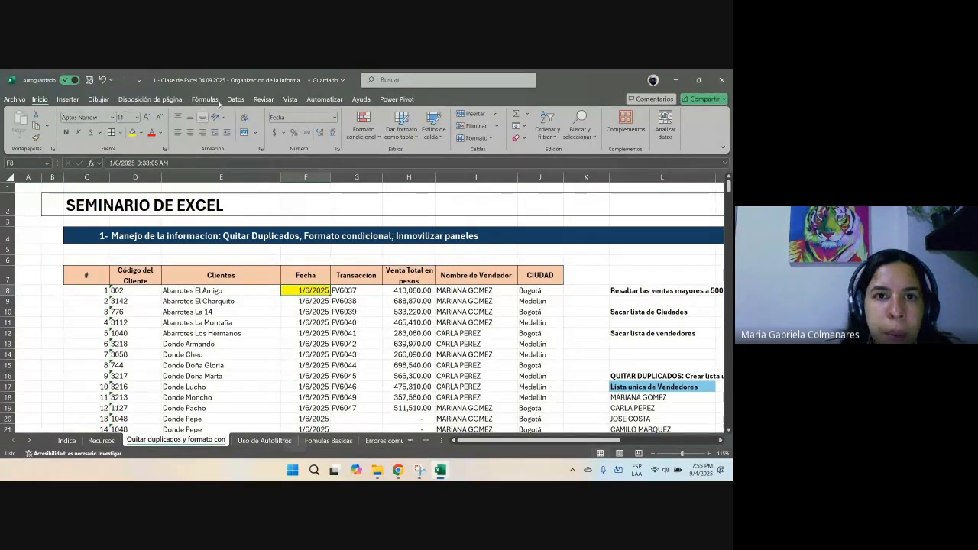
click(291, 100)
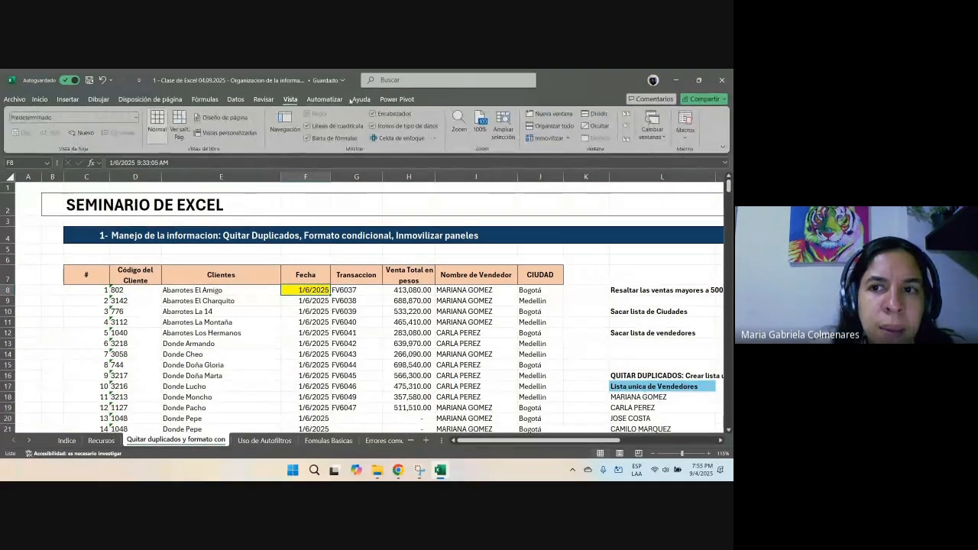
click(552, 139)
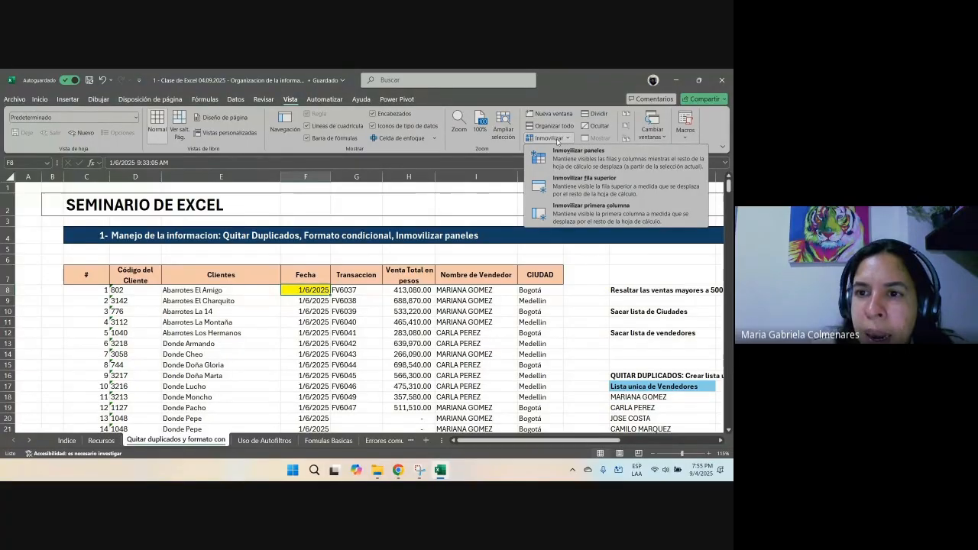
click(570, 162)
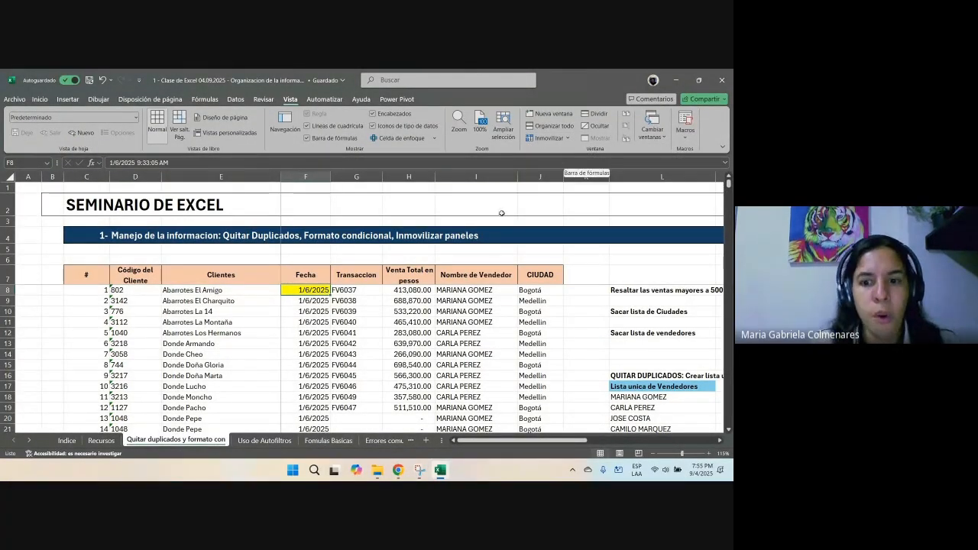
Step: Check the combined freeze by moving through the sales table, and review the topic title in row 4
scroll(328, 359, down, 20)
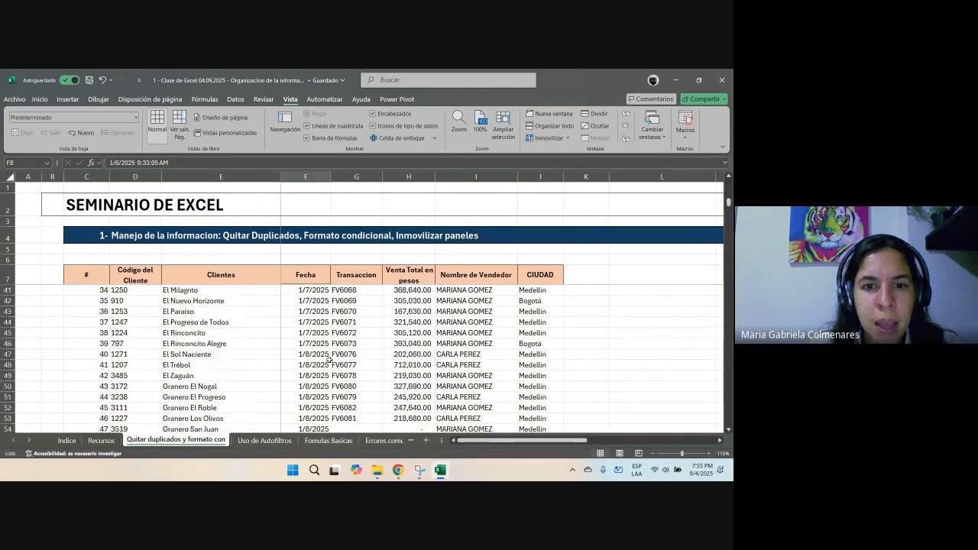
scroll(328, 360, up, 20)
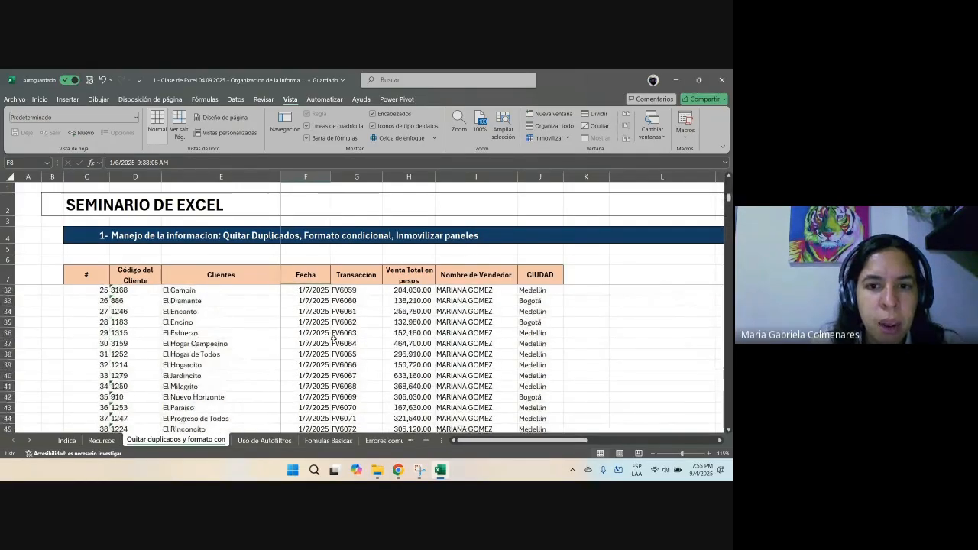
scroll(328, 345, up, 3)
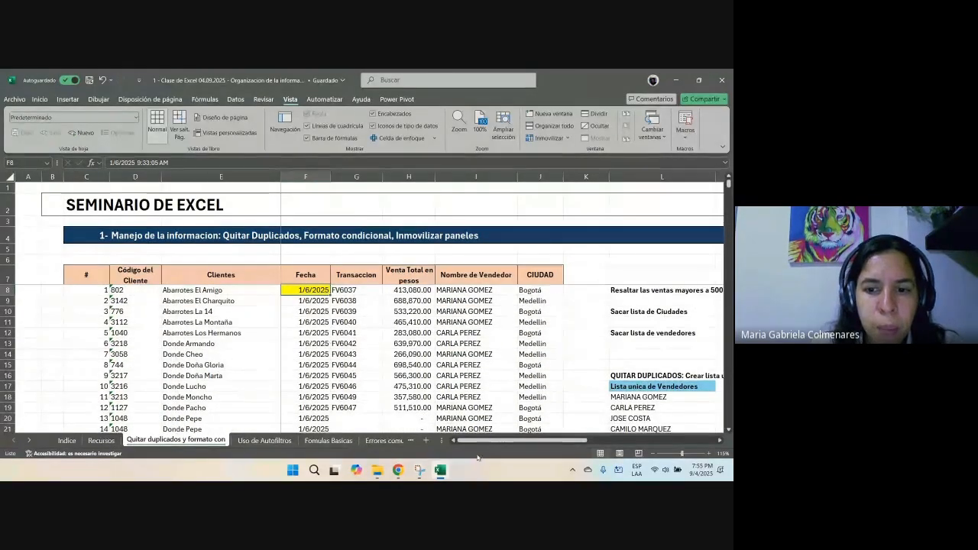
mouse_move(482, 441)
mouse_down()
mouse_move(566, 440)
mouse_move(520, 439)
mouse_move(543, 429)
mouse_move(485, 440)
mouse_up()
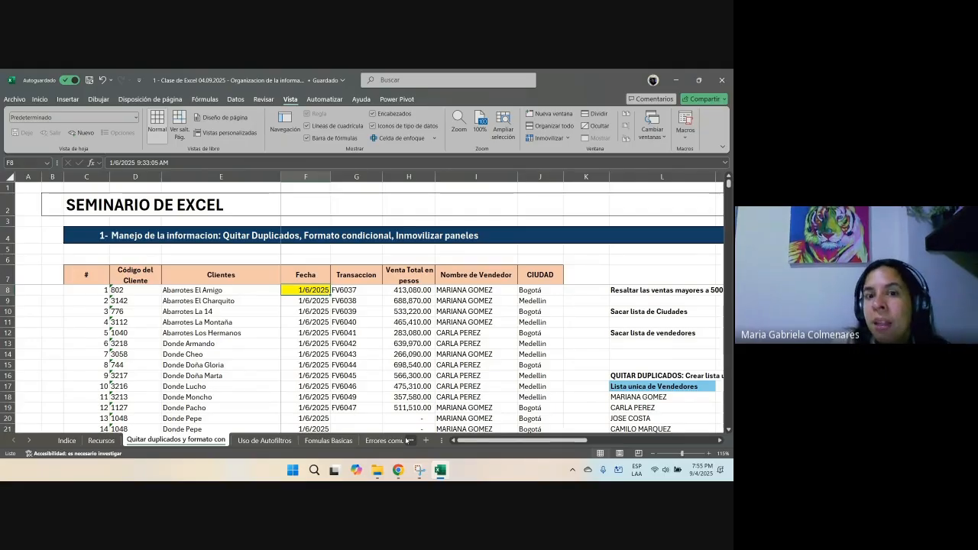
scroll(350, 299, down, 3)
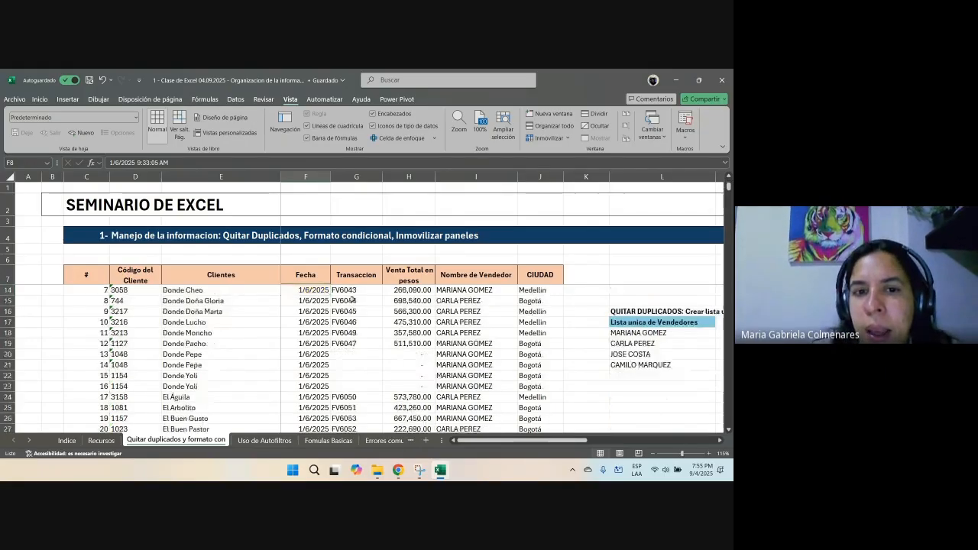
scroll(350, 298, up, 3)
mouse_move(507, 442)
mouse_down()
mouse_move(522, 443)
mouse_move(506, 443)
mouse_up()
scroll(401, 297, down, 3)
scroll(400, 297, up, 3)
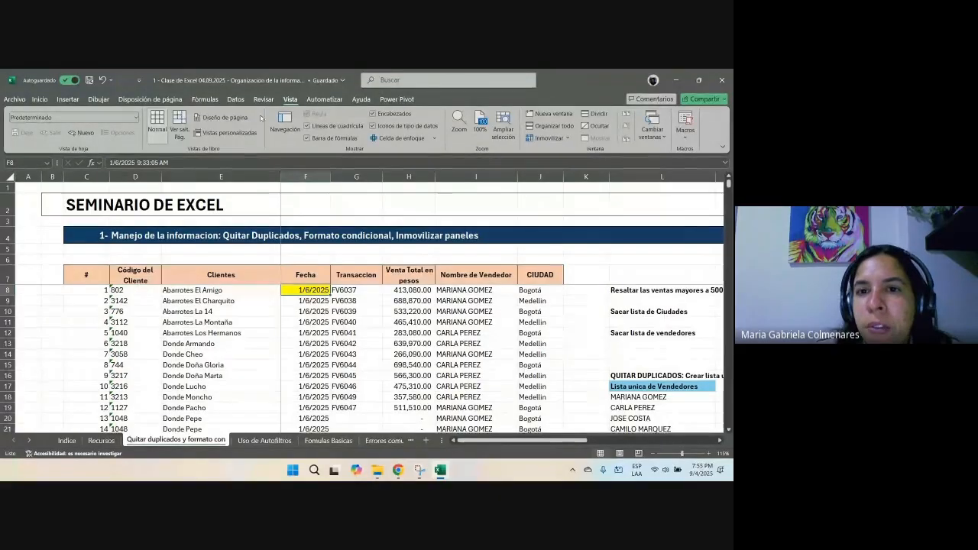
drag(82, 235, 174, 227)
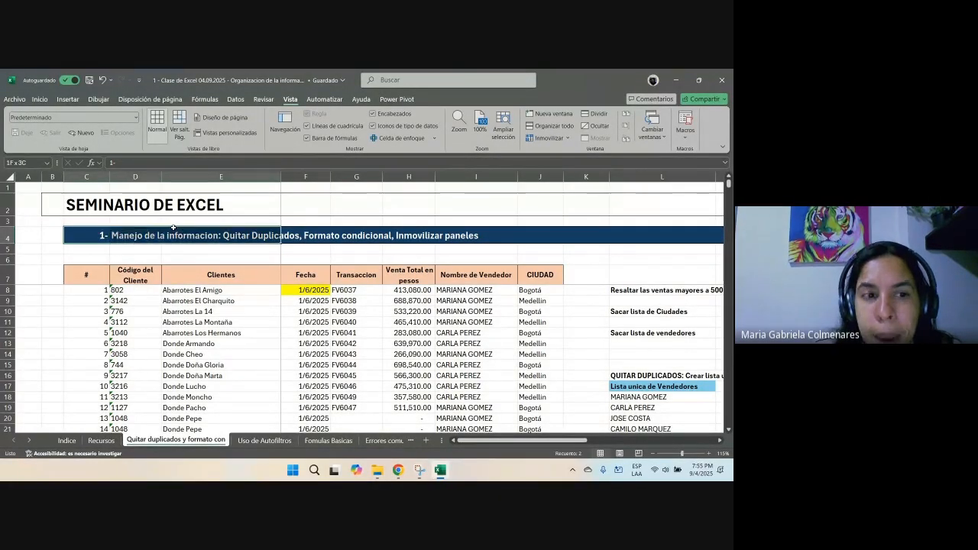
drag(87, 235, 631, 243)
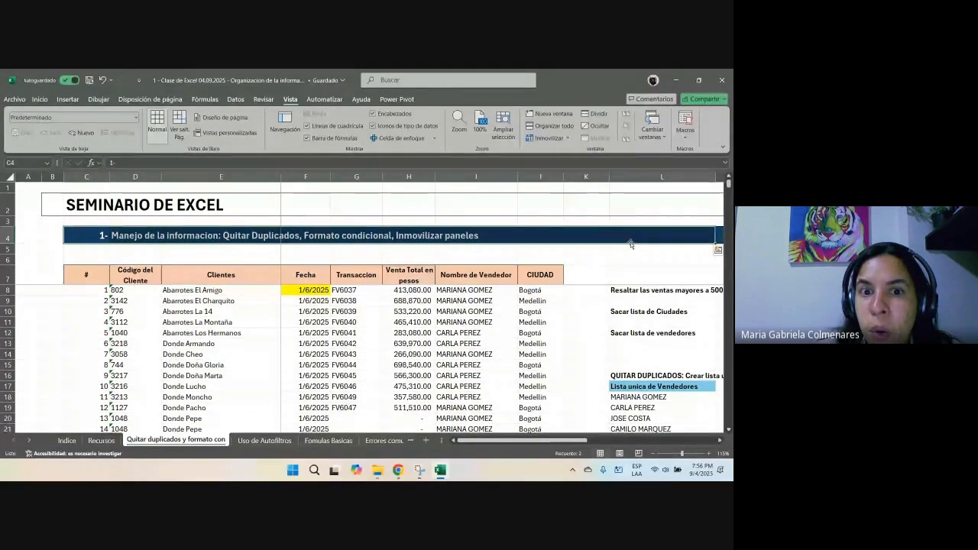
click(385, 353)
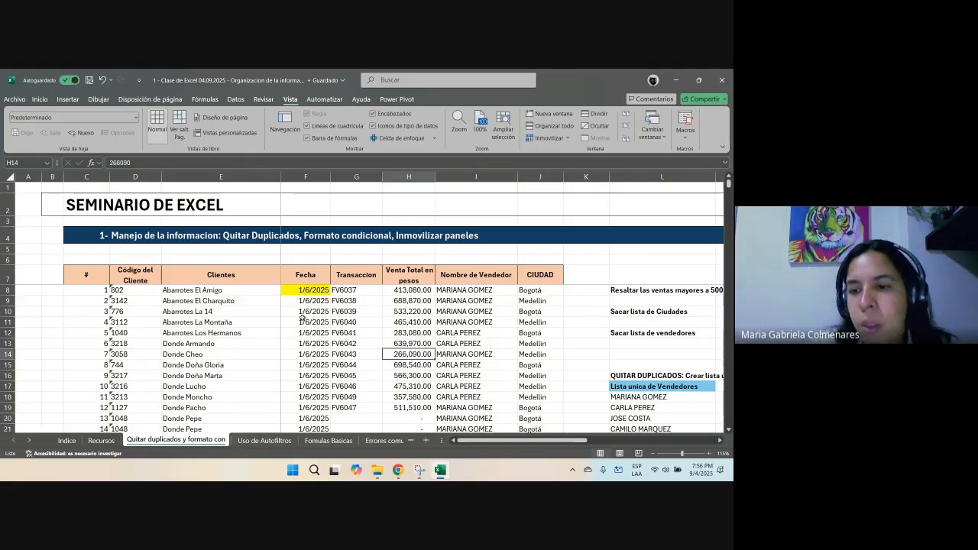
Step: Fill the instruction "Resaltar las ventas mayores a 500.000 pesos" in L8 with light orange
drag(489, 441, 539, 441)
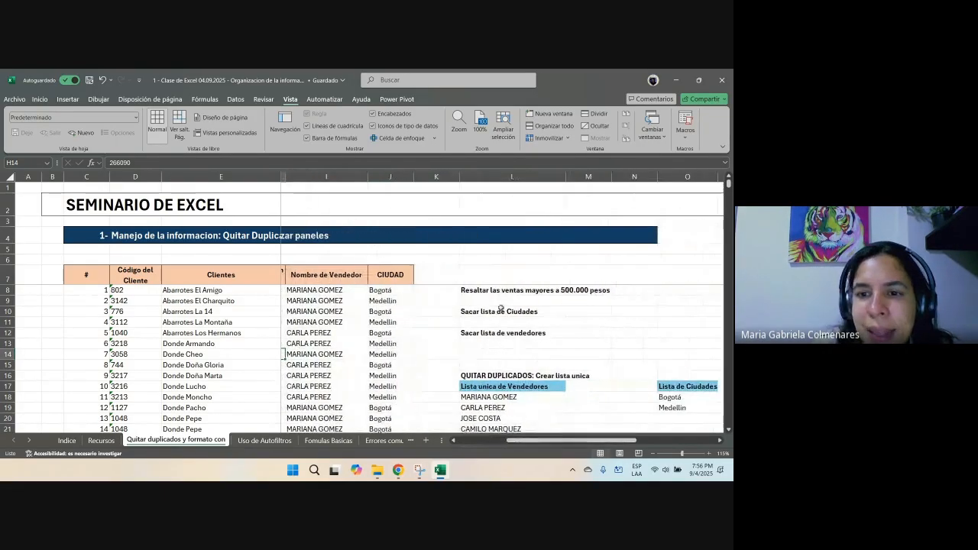
click(491, 290)
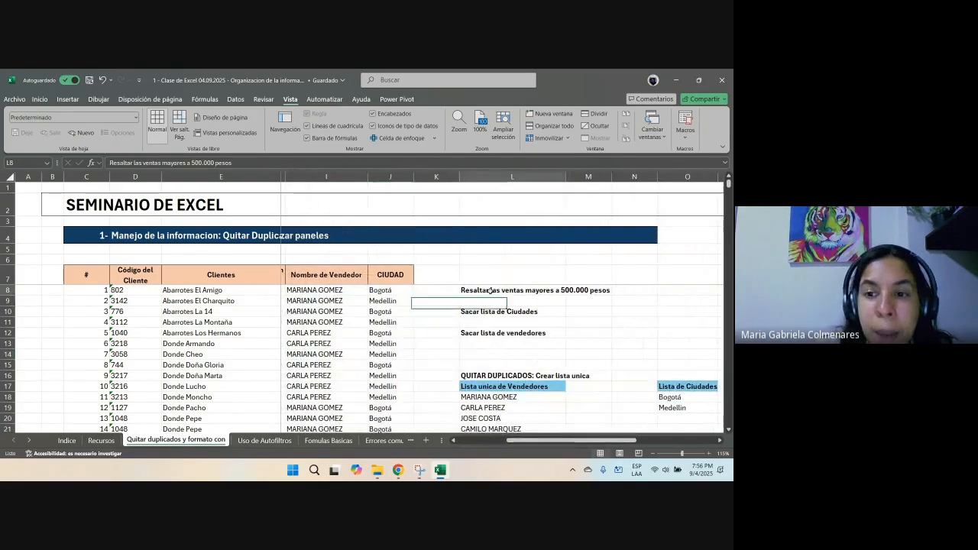
click(39, 100)
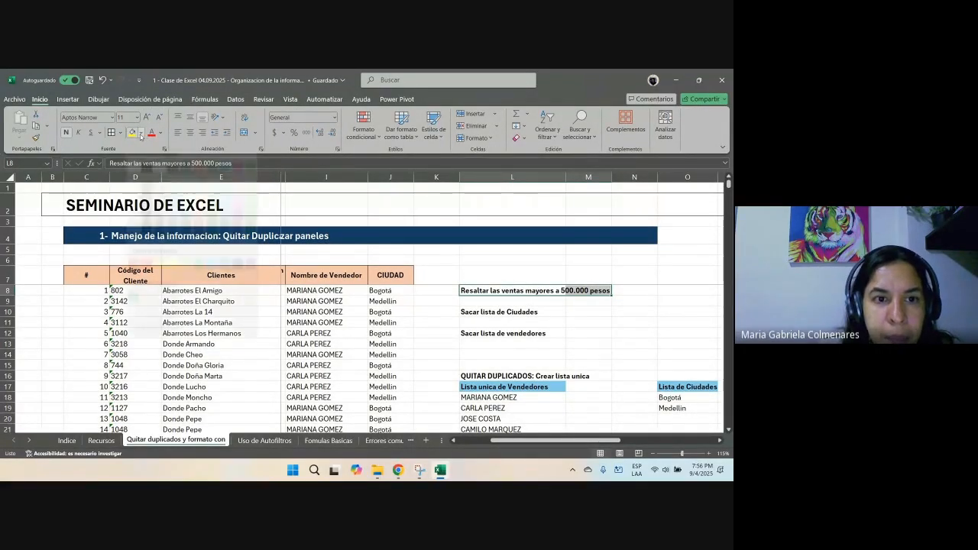
click(142, 133)
click(192, 200)
click(501, 386)
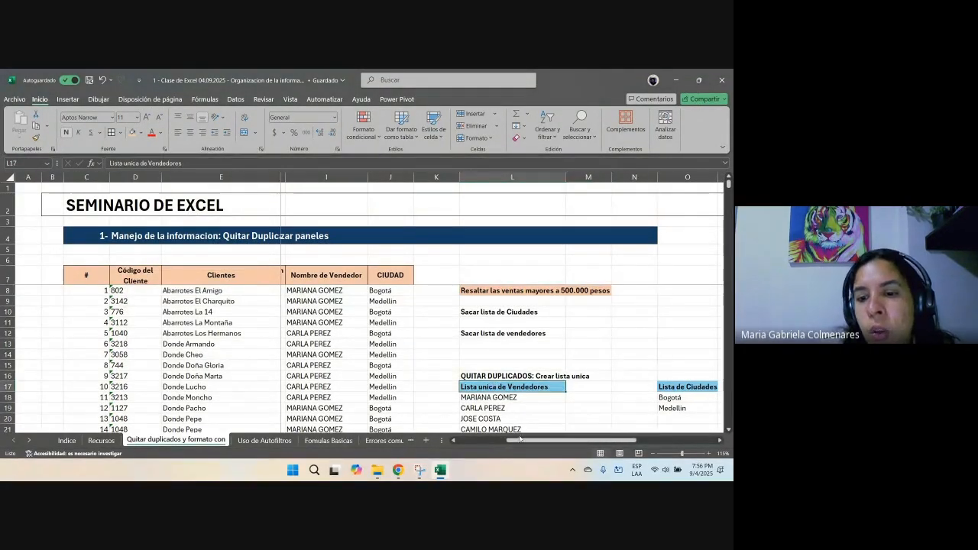
Step: Examine the sales amounts in the Venta Total en pesos column, starting with H8:H19 and continuing down the table
scroll(261, 303, left, 3)
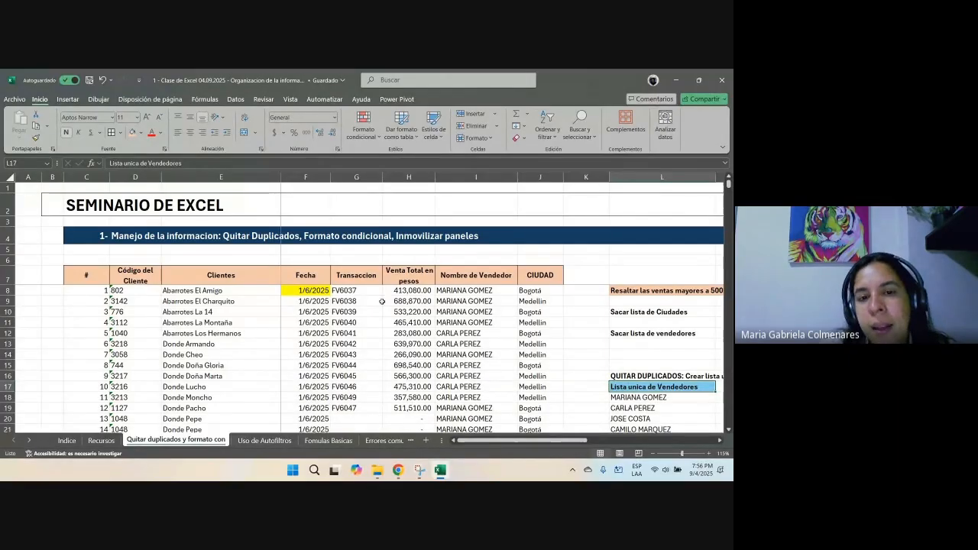
drag(409, 291, 413, 408)
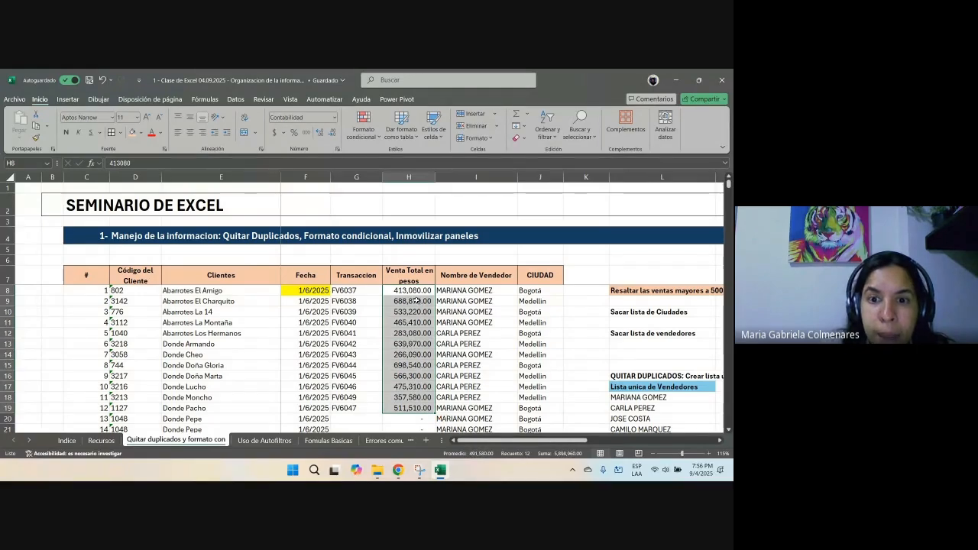
scroll(392, 346, down, 1)
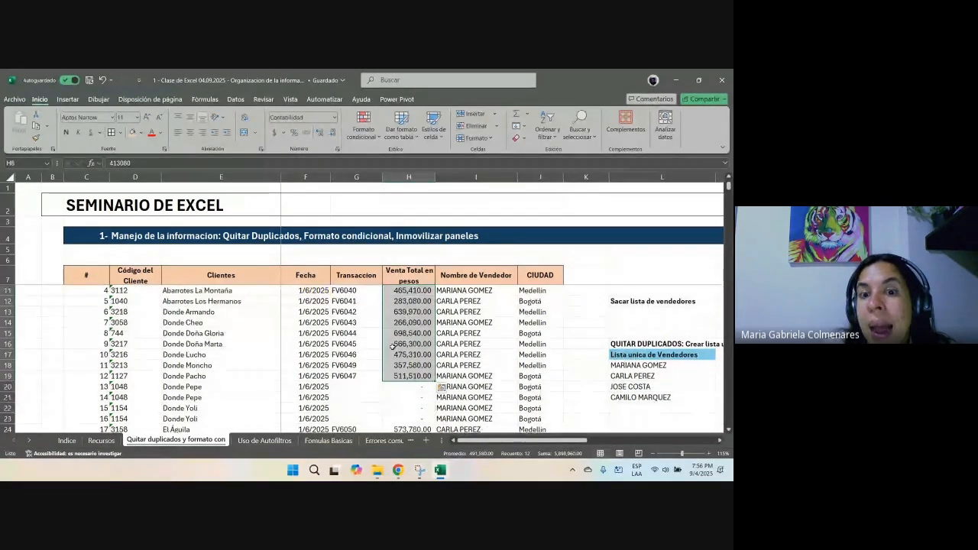
scroll(392, 347, down, 12)
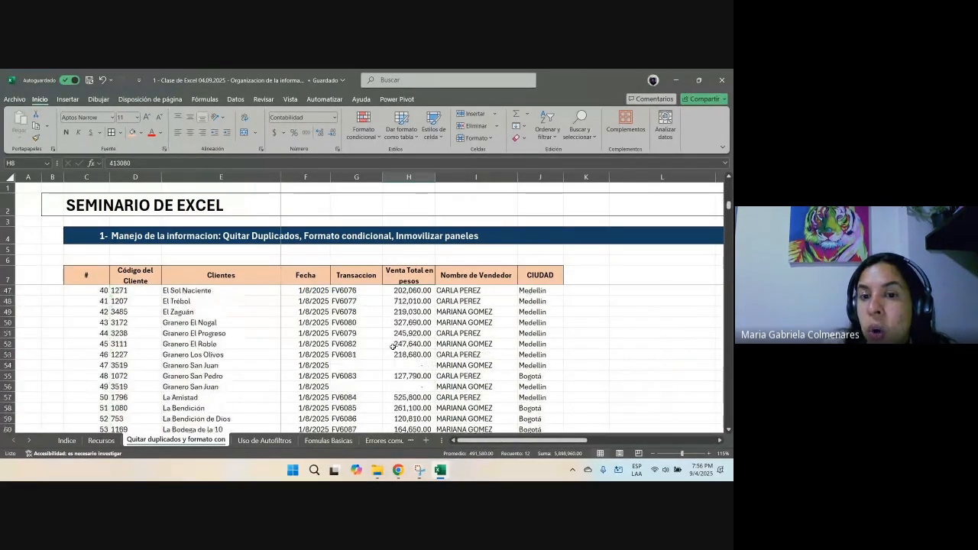
scroll(391, 346, down, 20)
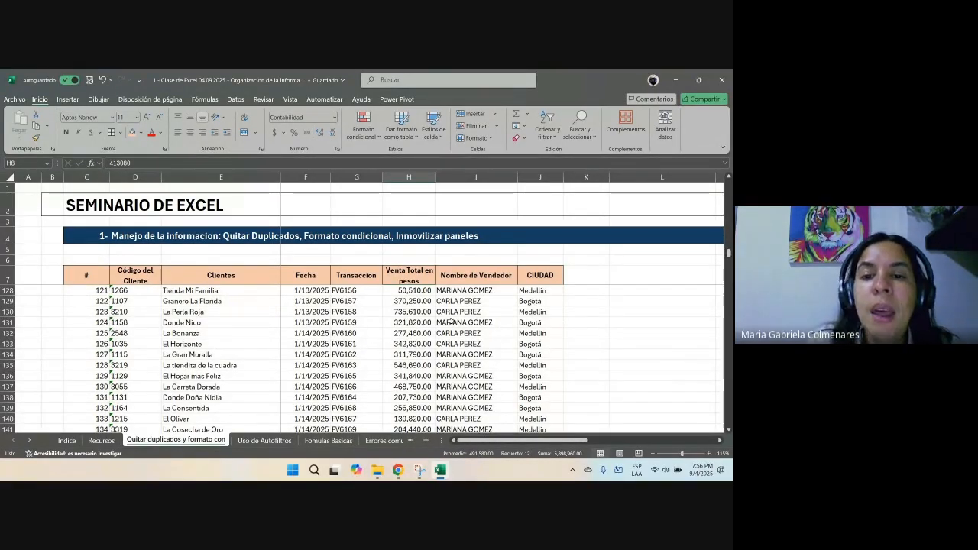
scroll(450, 322, up, 20)
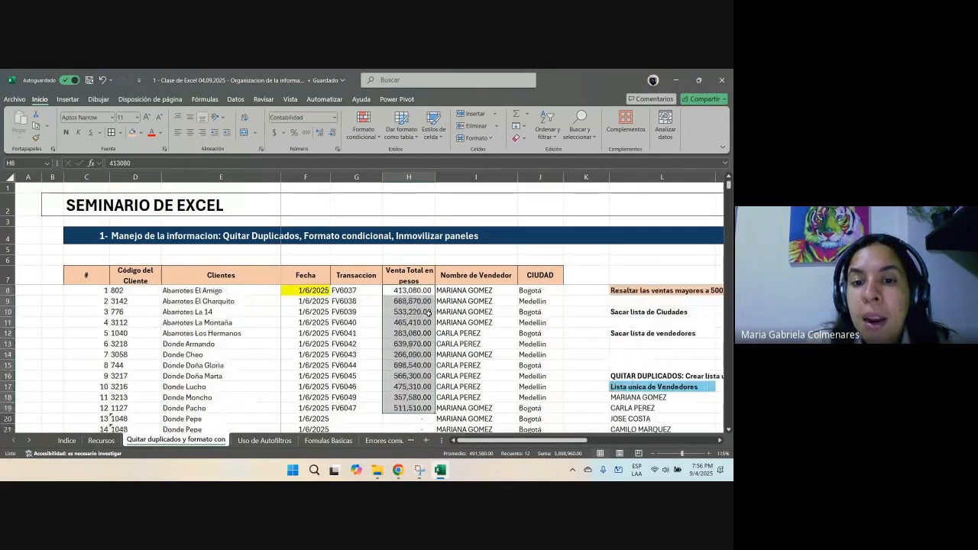
Step: Highlight sales above 500,000 manually by filling cells H9, H13 and H19 with light orange
click(410, 301)
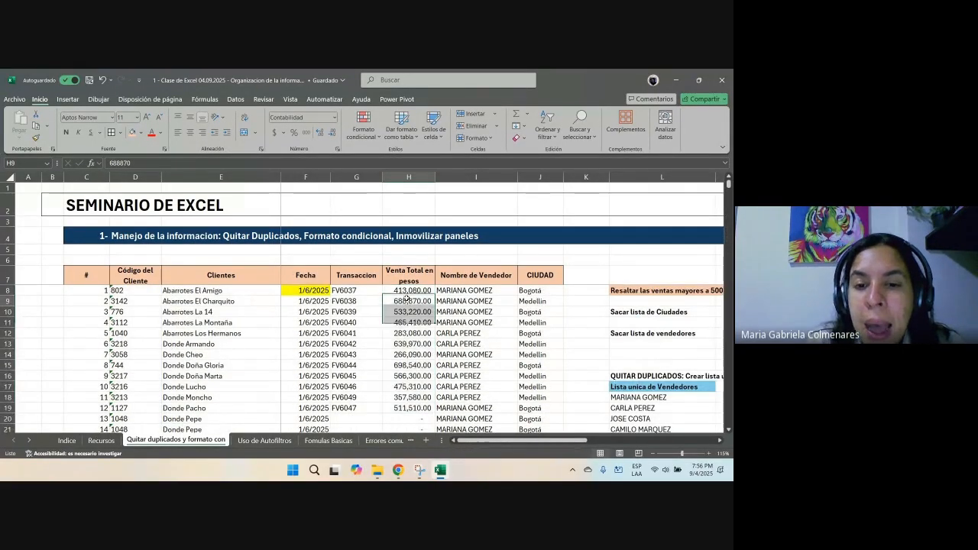
click(134, 134)
click(409, 344)
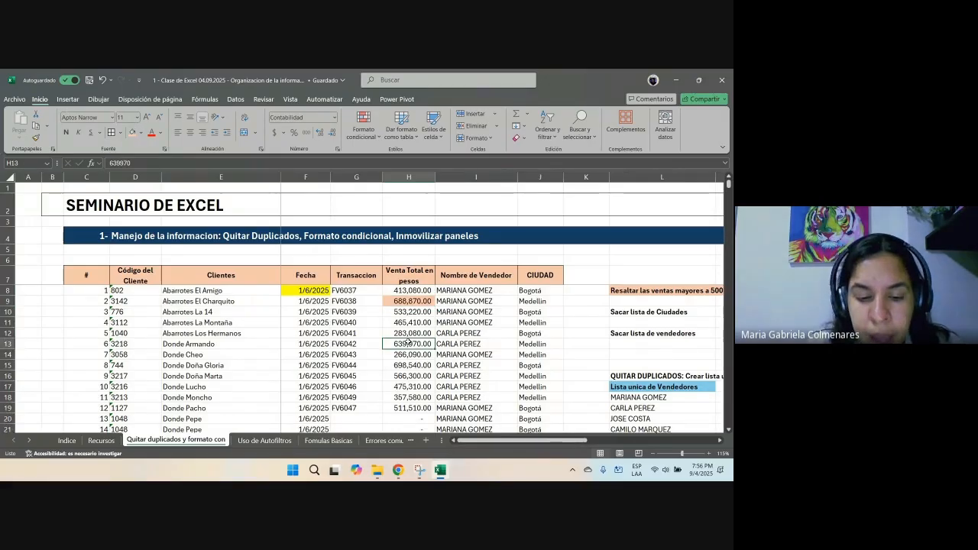
scroll(428, 343, down, 2)
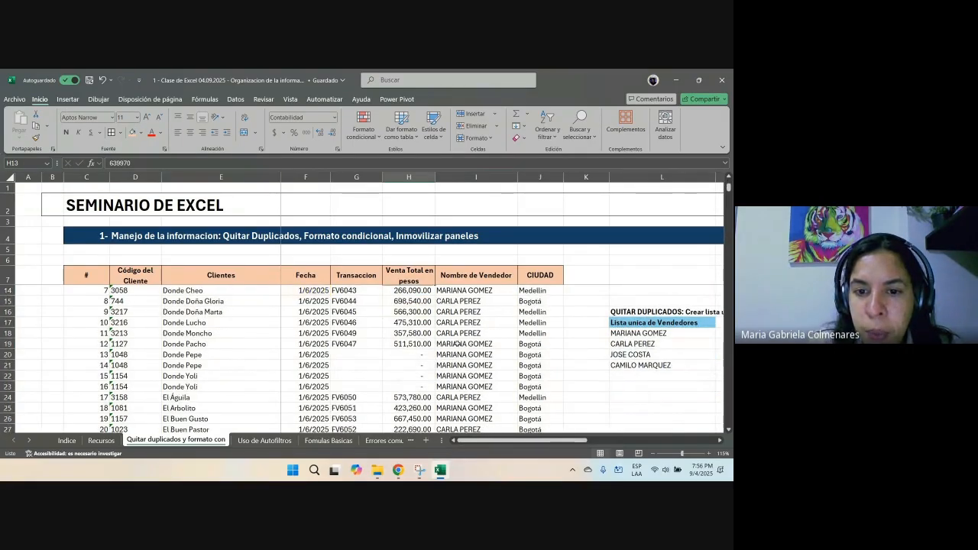
click(411, 343)
key(F4)
scroll(411, 345, up, 2)
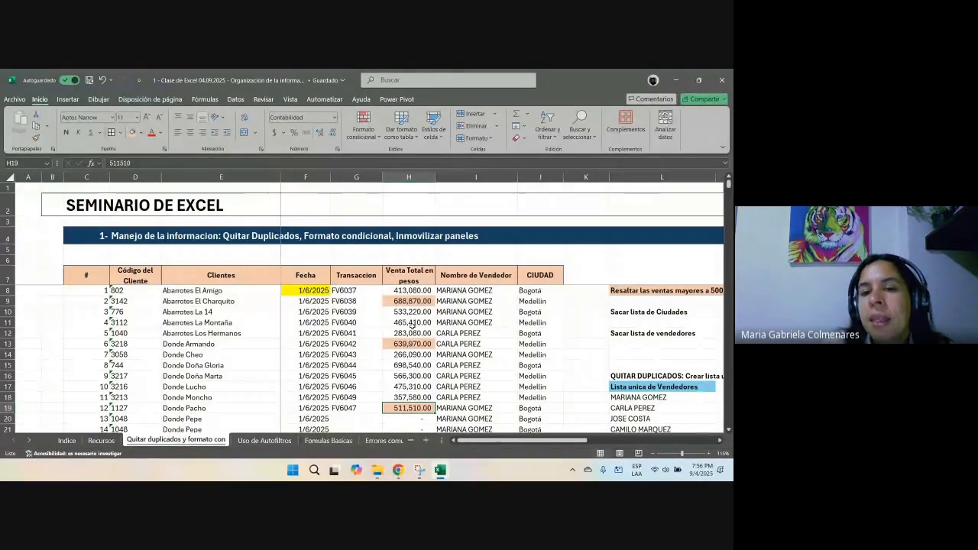
Step: Change the sale amount in cell H9 to 488870
click(409, 301)
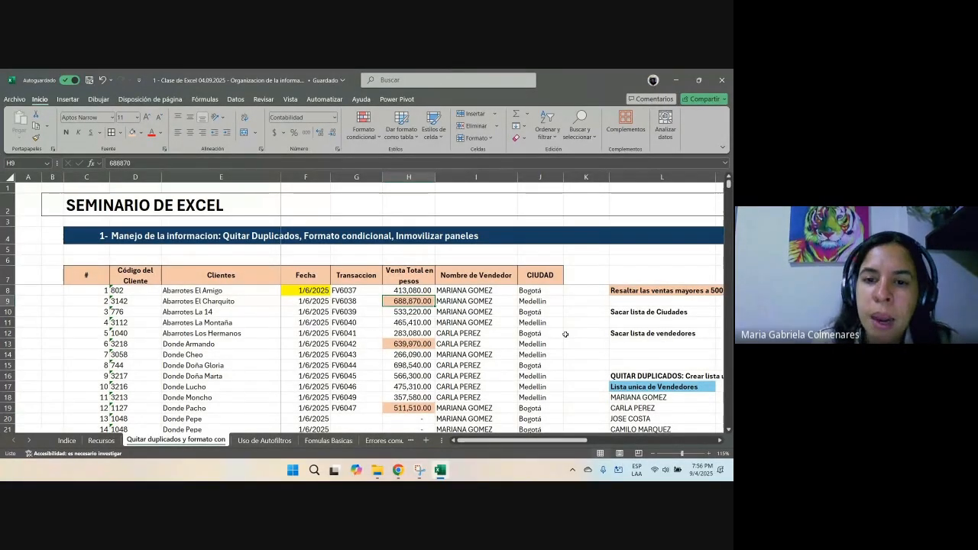
key(F2)
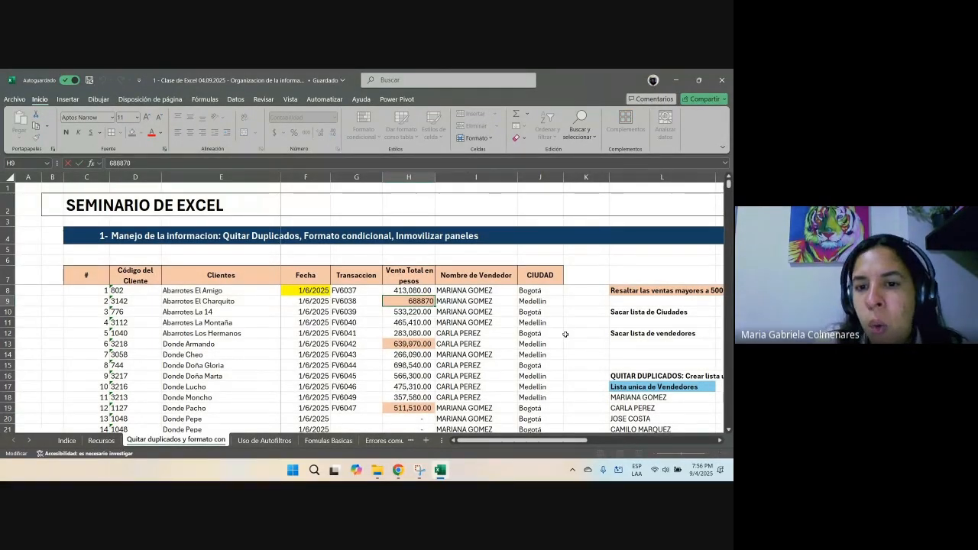
text(4)
key(Return)
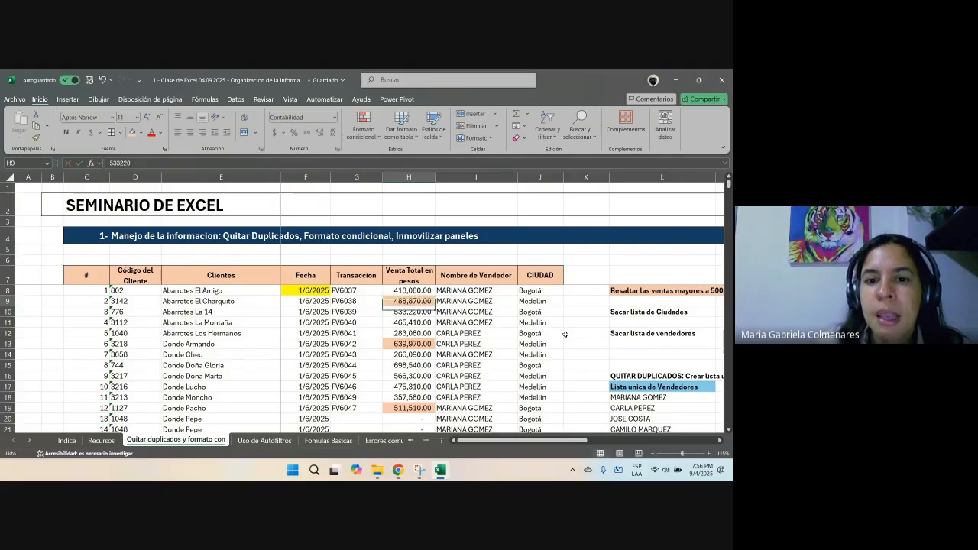
Step: Remove the fill colour from the sale amounts in cells H9 and H13
key(Up)
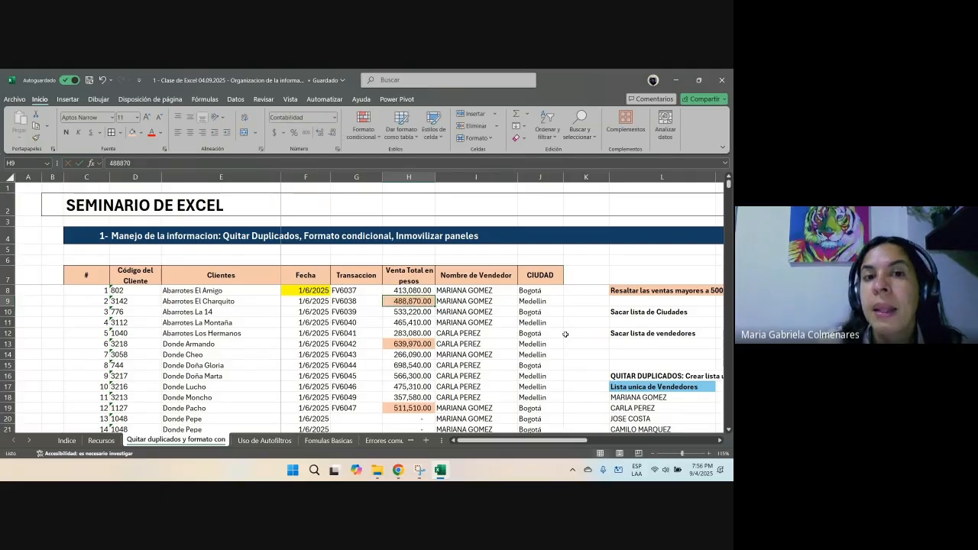
click(141, 133)
click(184, 328)
key(Down)
key(Down)
key(Down)
key(Down)
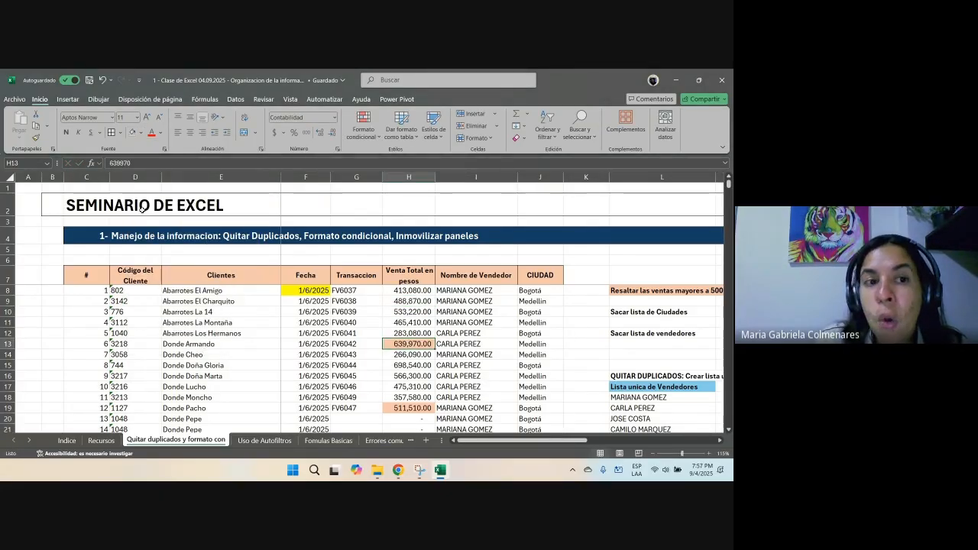
click(141, 133)
click(184, 327)
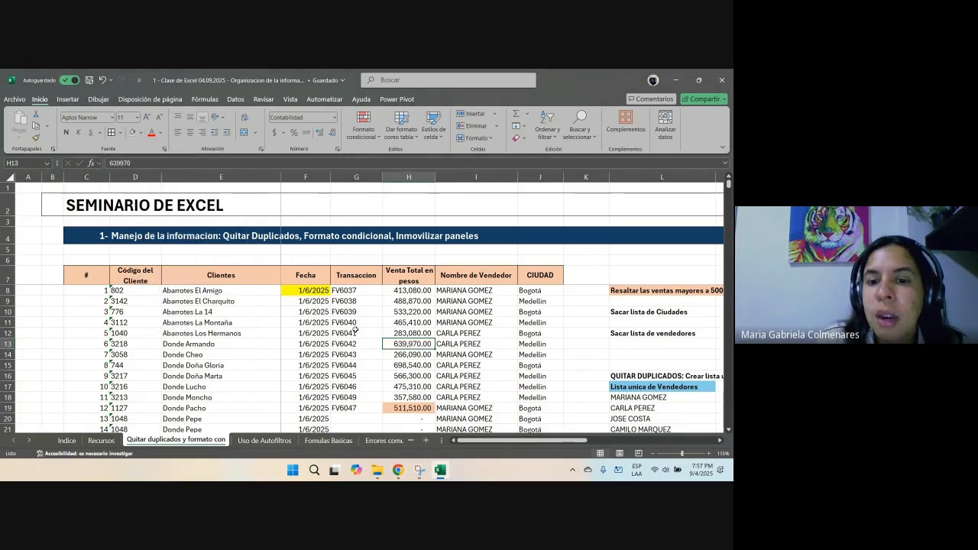
Step: Remove the fill colour from the sale amount in cell H19
key(Down)
key(Down)
key(Down)
key(Down)
key(Down)
key(Down)
click(133, 133)
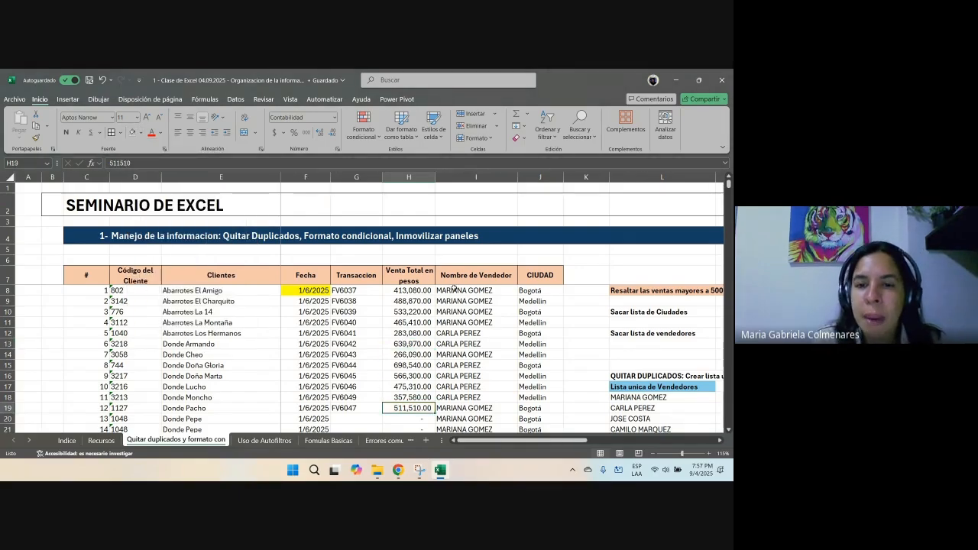
Step: Examine the conditional formatting options, including the highlight cells rules, top and bottom rules, and data bars
click(454, 289)
drag(395, 303, 397, 394)
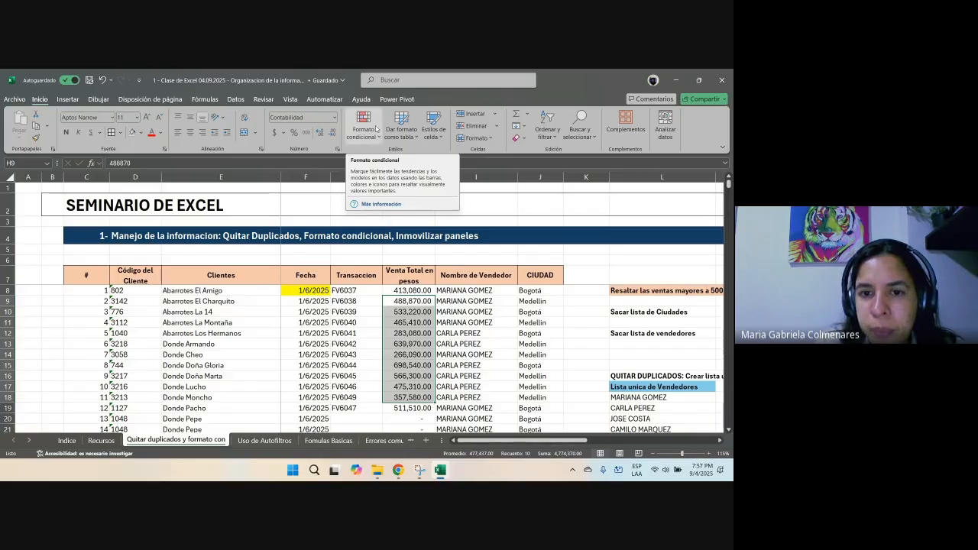
click(416, 236)
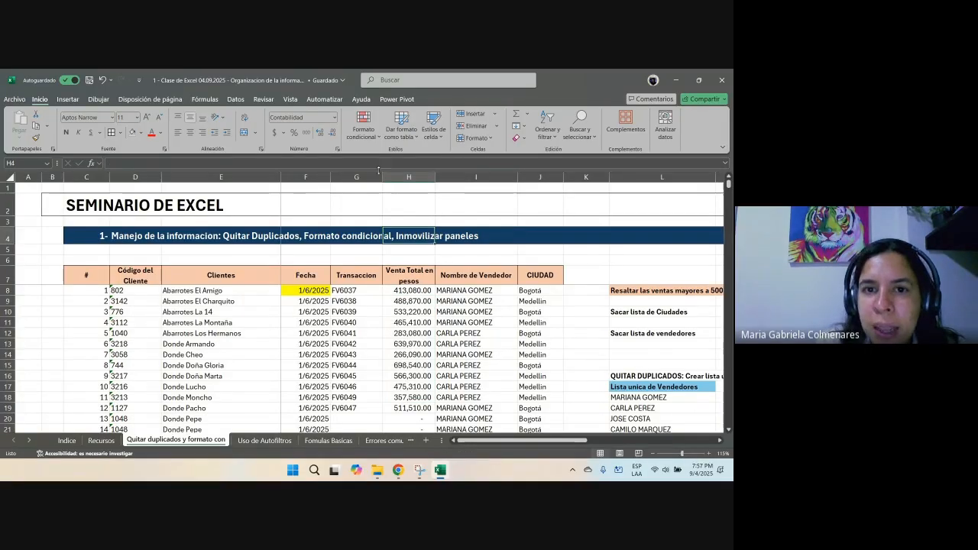
click(372, 141)
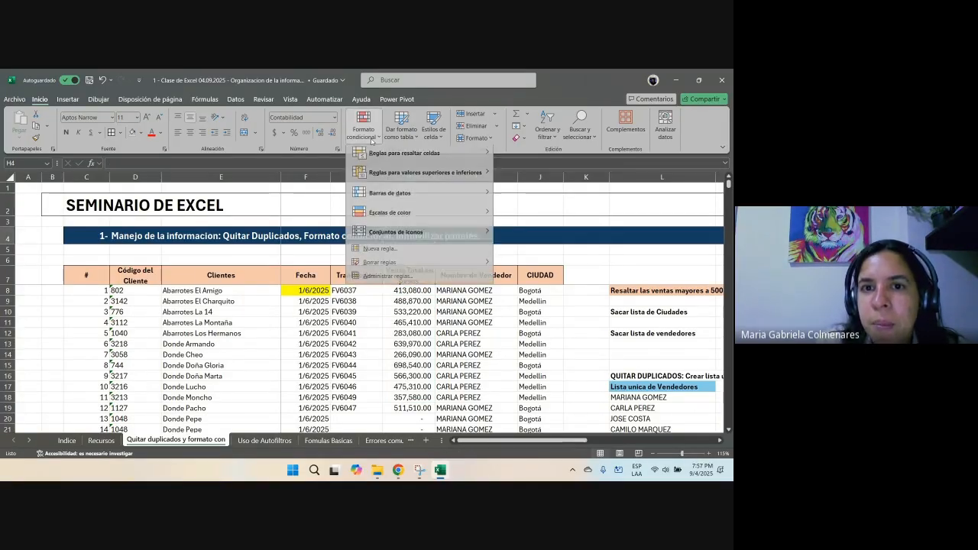
mouse_move(394, 159)
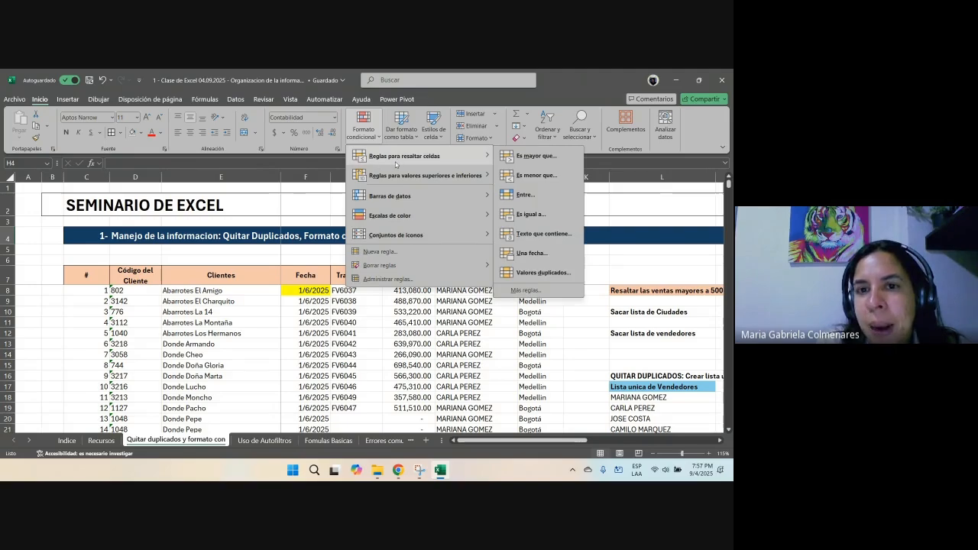
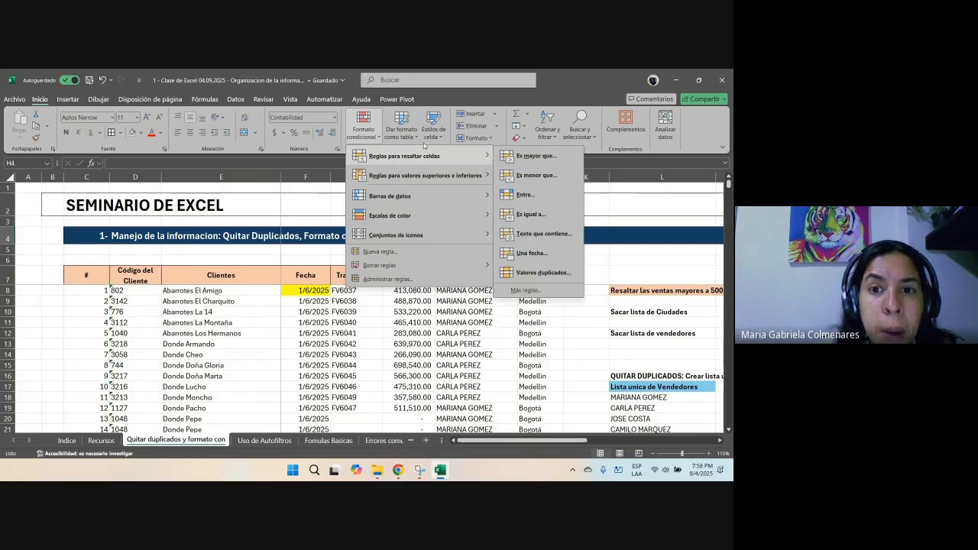
mouse_move(451, 176)
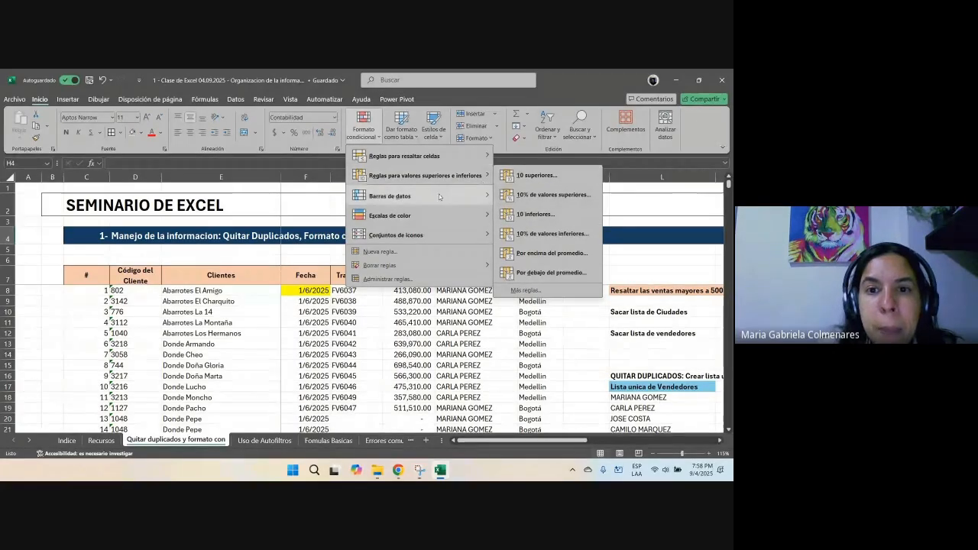
mouse_move(428, 201)
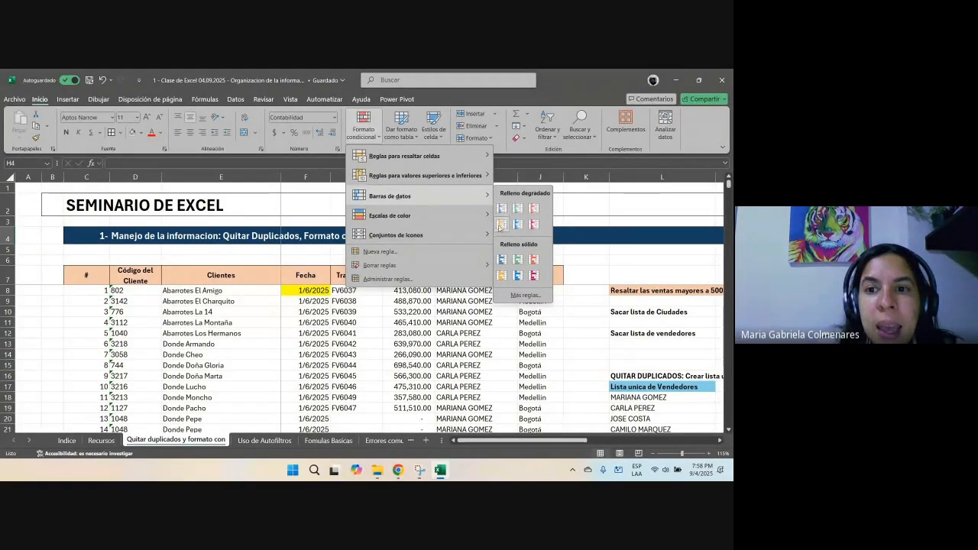
click(442, 330)
Step: Apply blue gradient-fill data bars to the sale amounts in cells H8:H13
drag(408, 290, 402, 343)
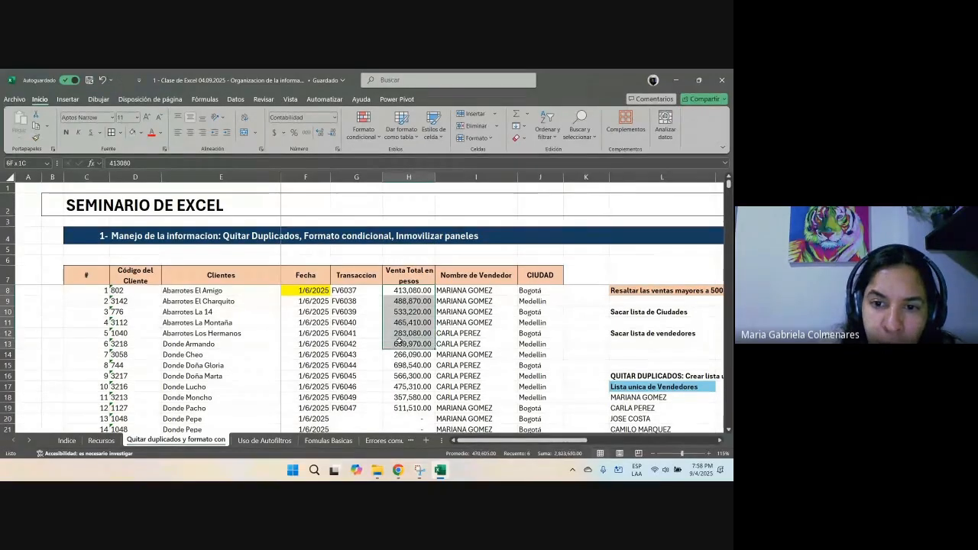
click(368, 138)
mouse_move(427, 196)
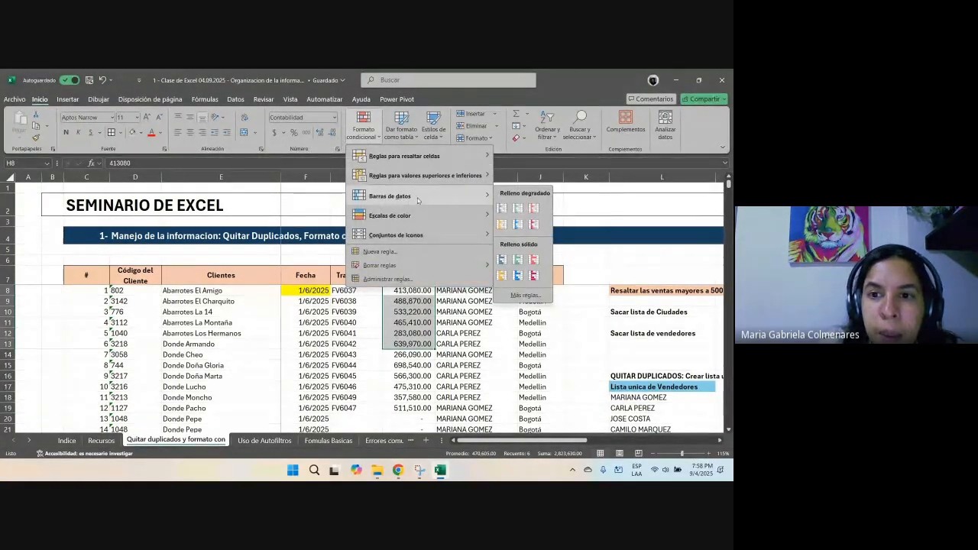
click(508, 208)
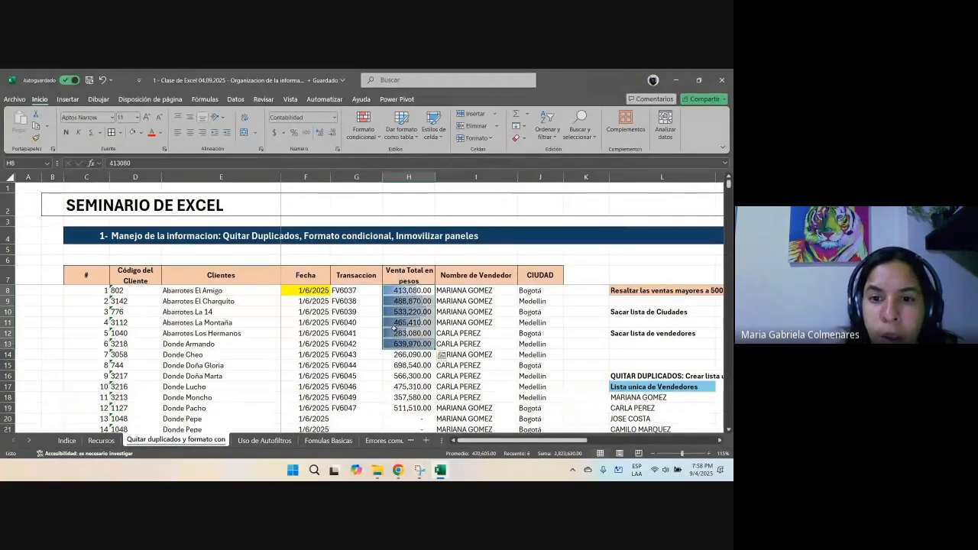
click(440, 312)
drag(403, 291, 392, 336)
click(423, 334)
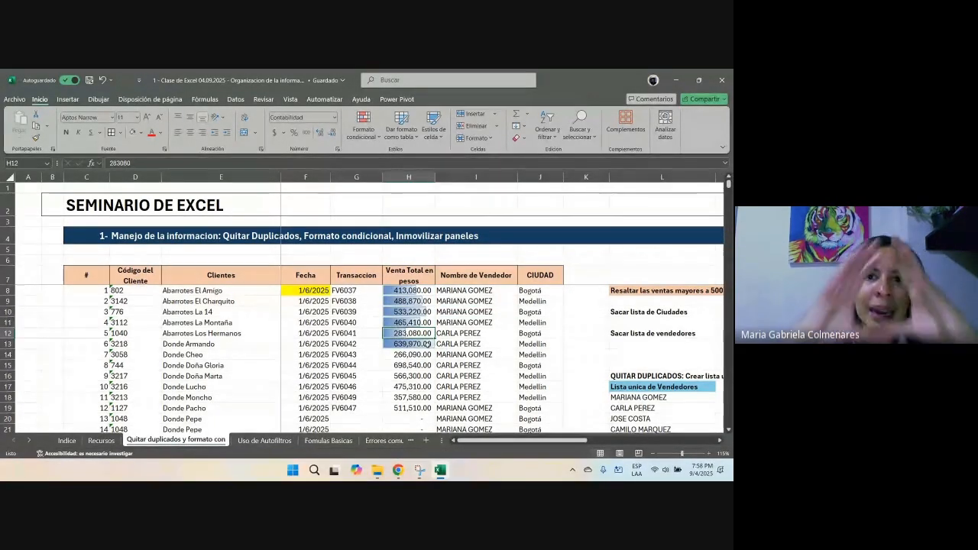
Step: Undo the data bars on the sale amounts and check the highlighting instruction in cell L8
key(Return)
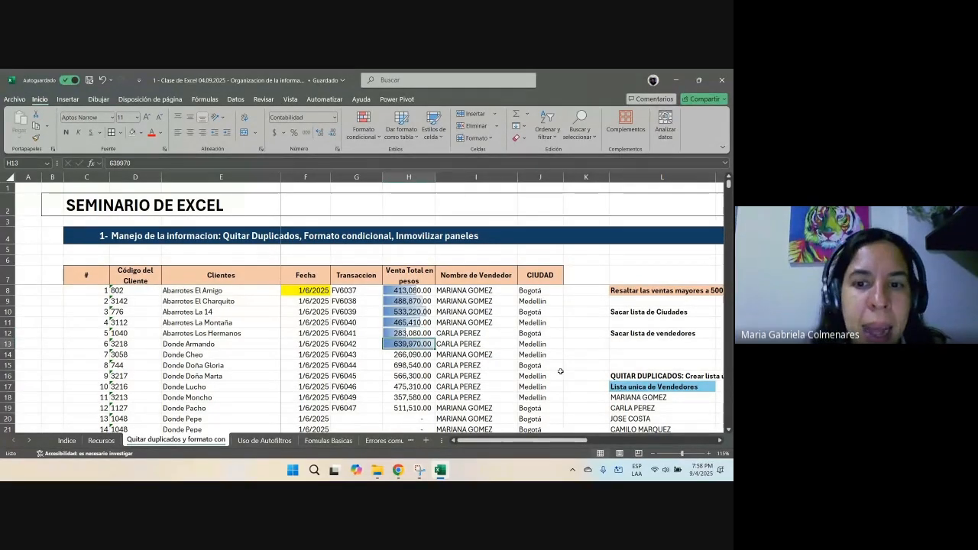
key(ctrl+v)
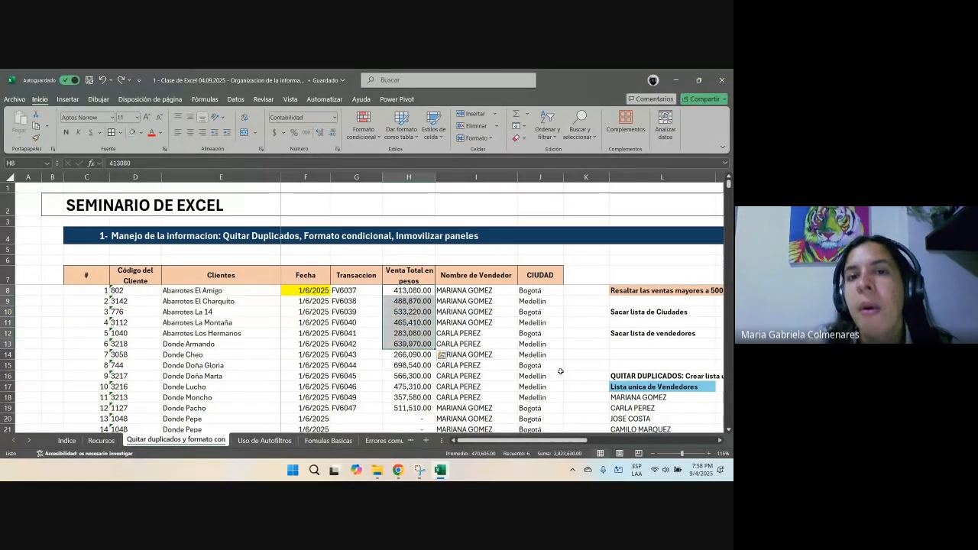
scroll(606, 283, right, 3)
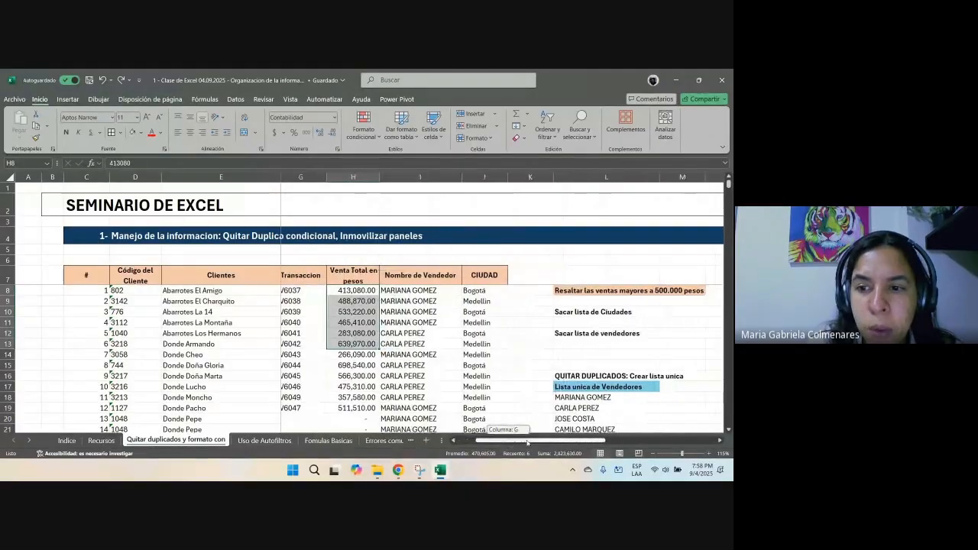
click(592, 291)
scroll(593, 291, left, 3)
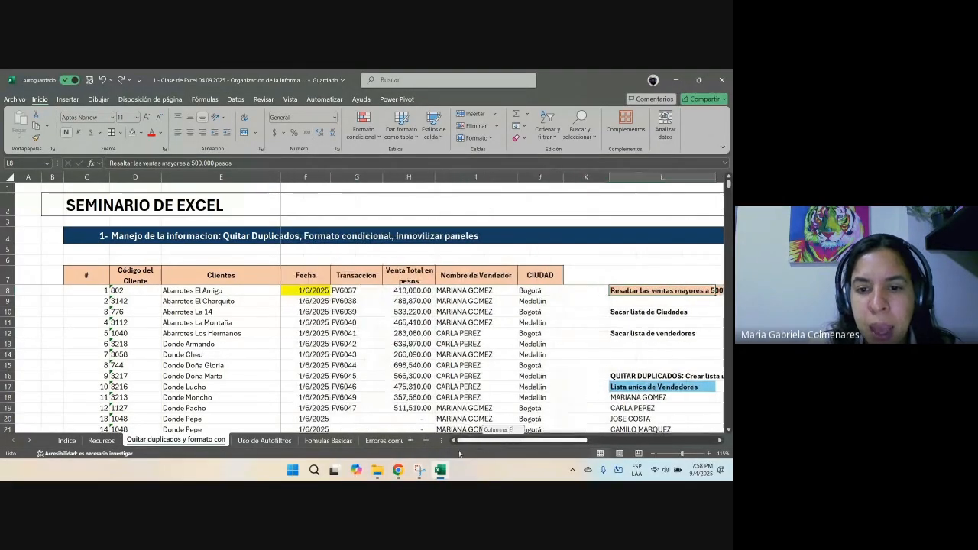
Step: Examine the conditional formatting rule types and the new-rule settings available for the Venta Total en pesos column
click(359, 365)
click(409, 176)
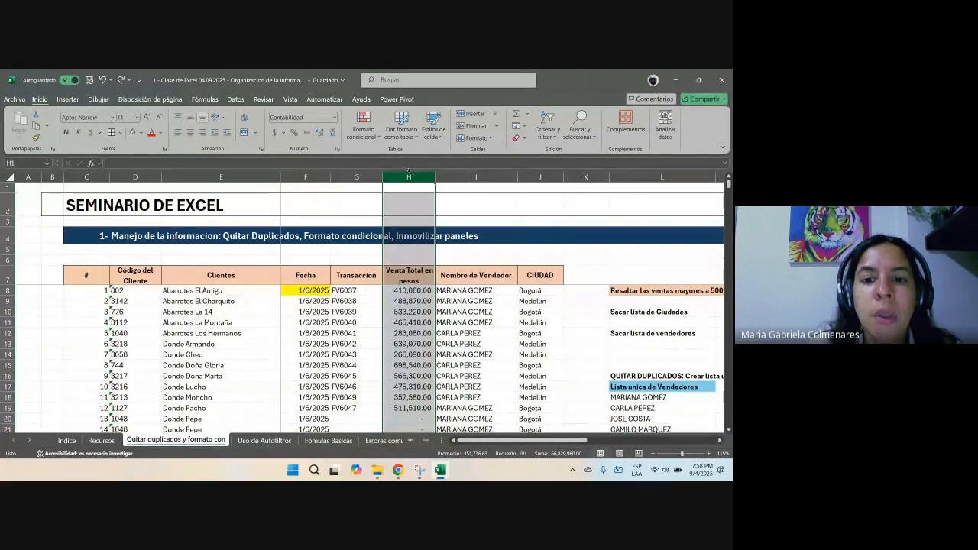
click(362, 135)
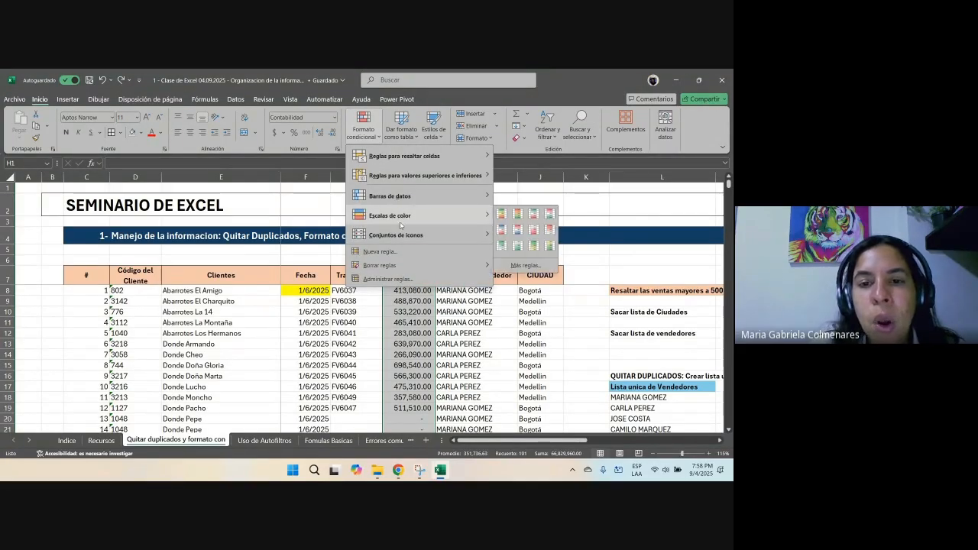
mouse_move(401, 236)
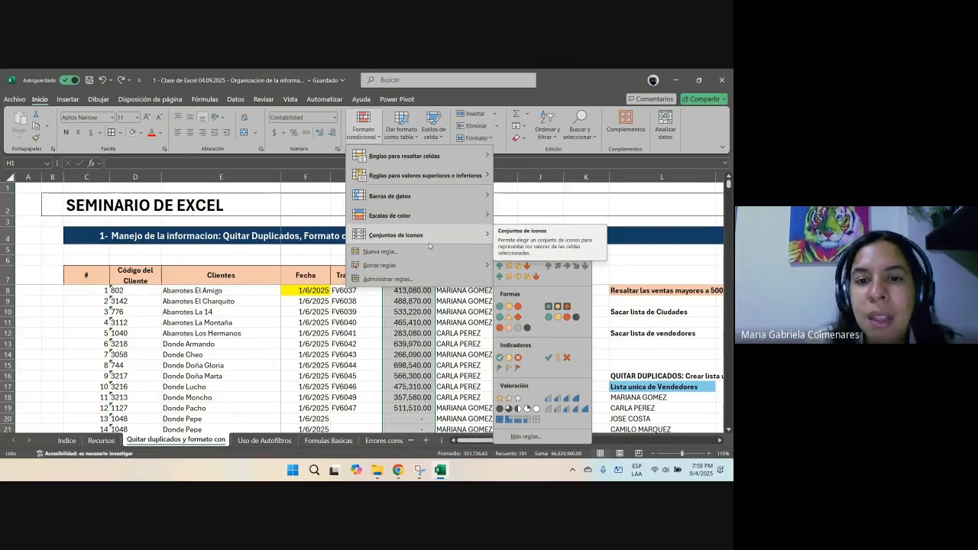
click(389, 252)
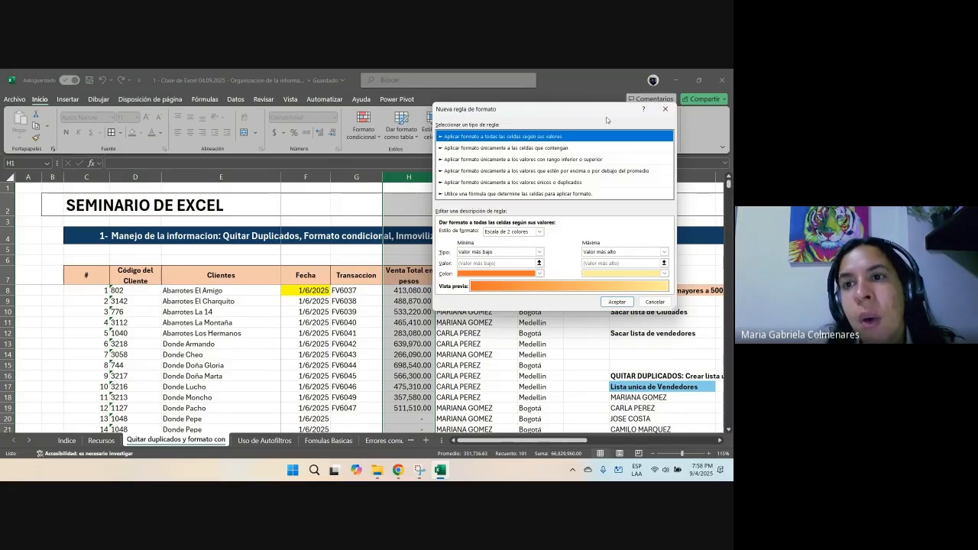
drag(609, 117, 608, 167)
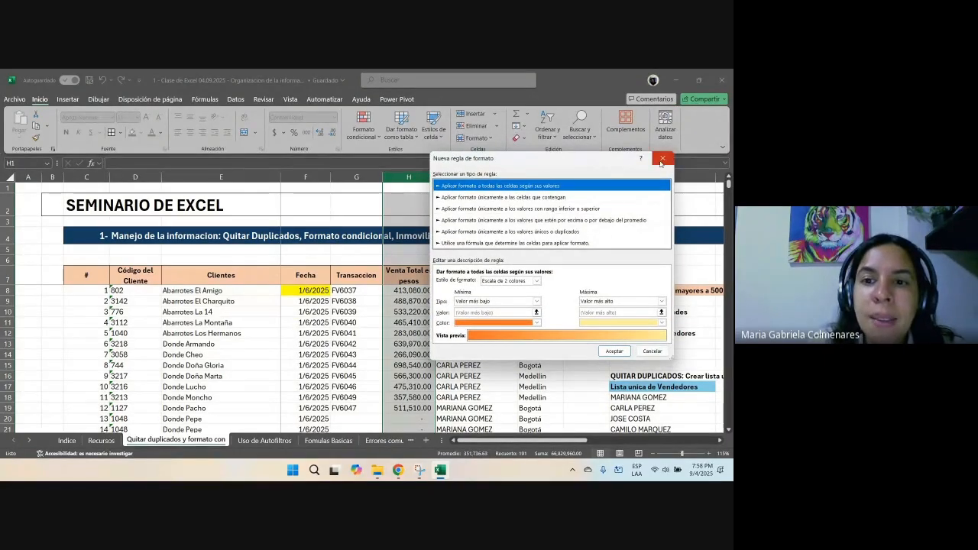
click(661, 159)
click(363, 126)
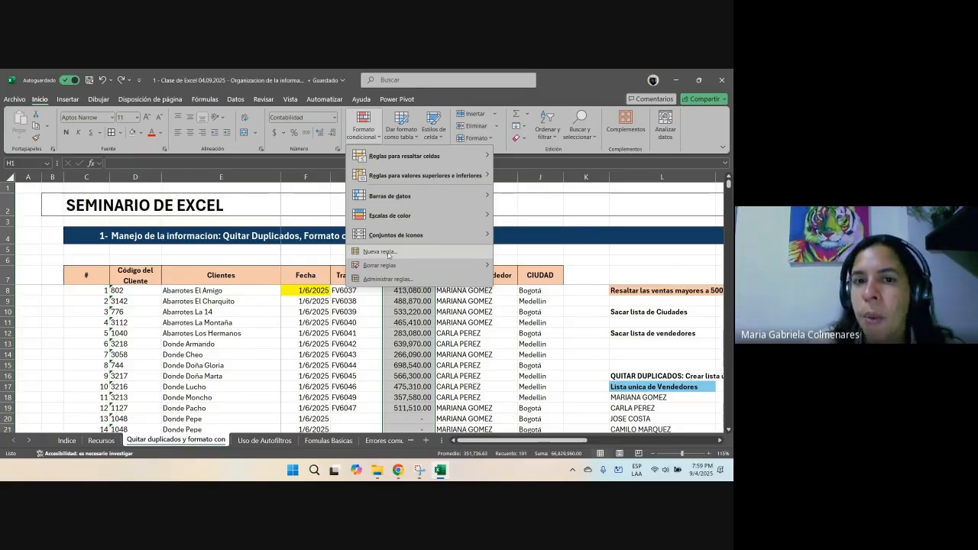
click(523, 243)
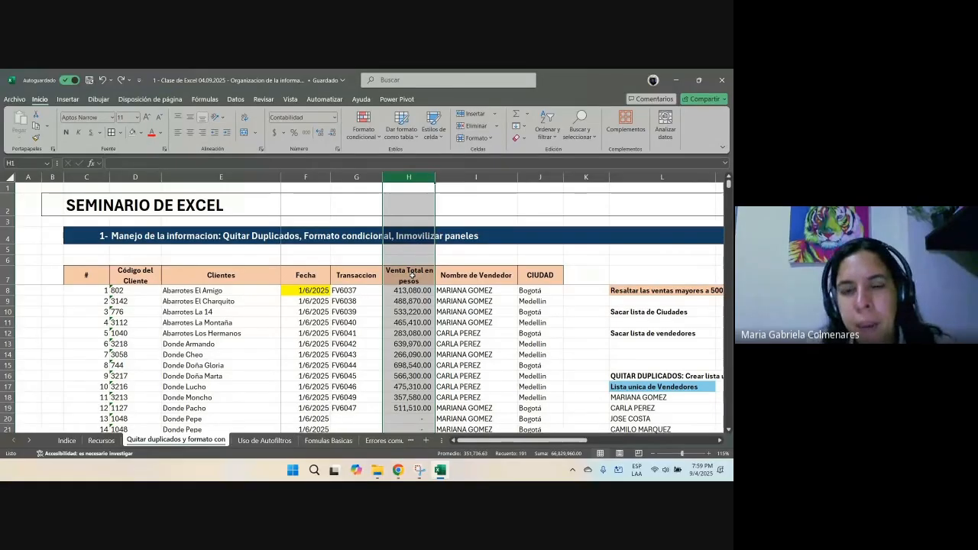
Step: Highlight the sales in H8:H197 that are greater than 500000 with light red fill and dark red text
click(413, 275)
key(Down)
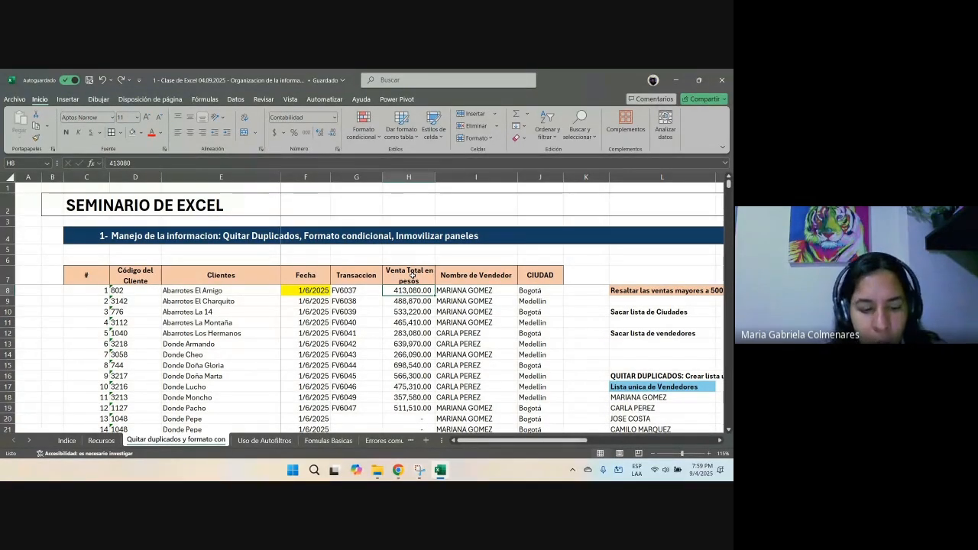
key(ctrl+shift+Down)
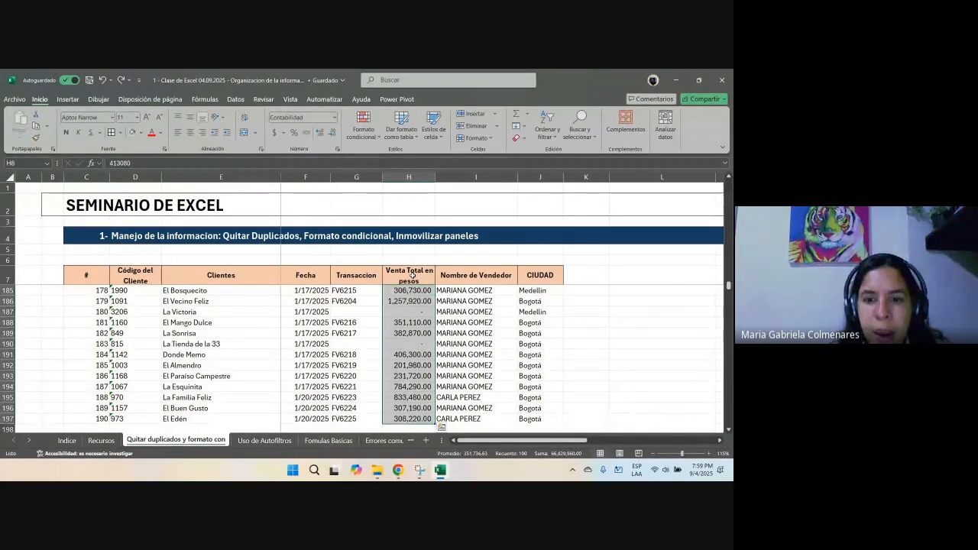
scroll(516, 337, up, 20)
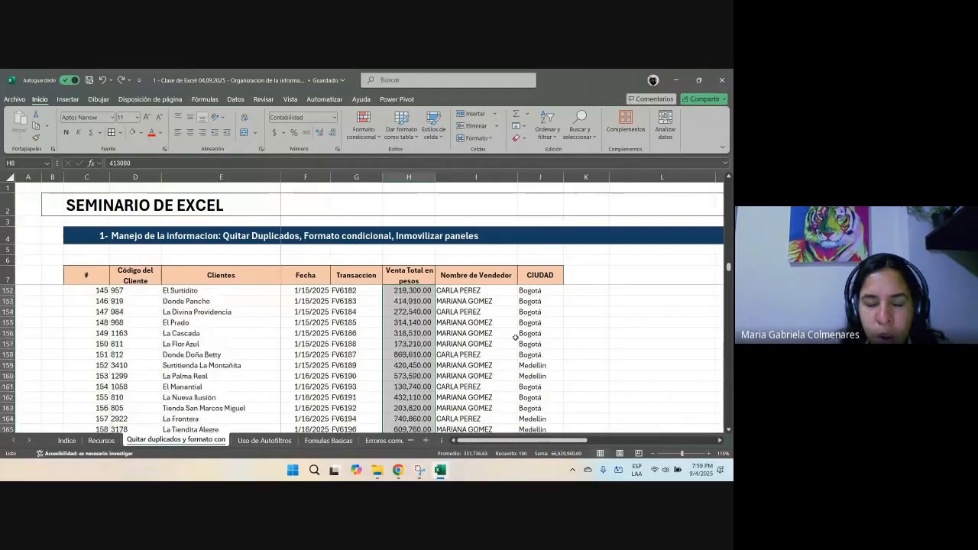
scroll(516, 336, up, 20)
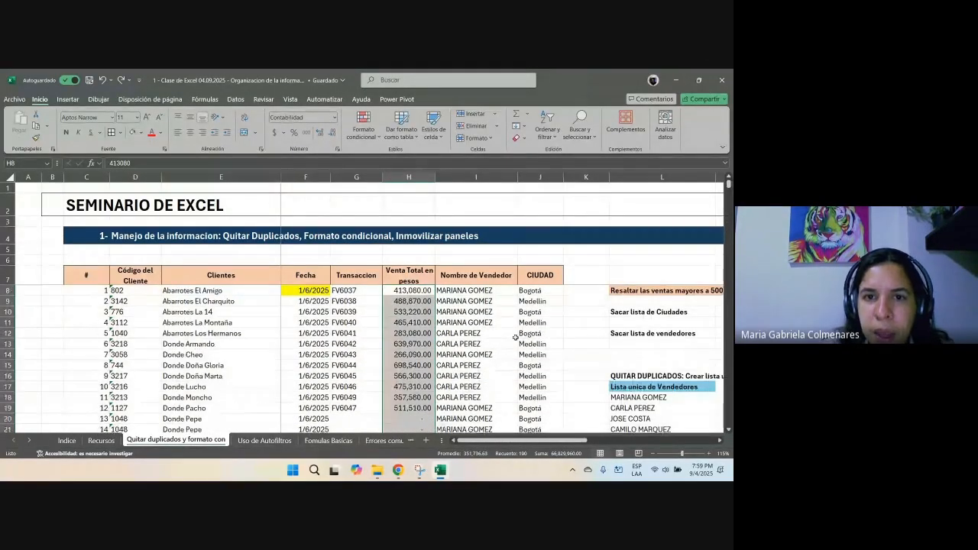
click(365, 132)
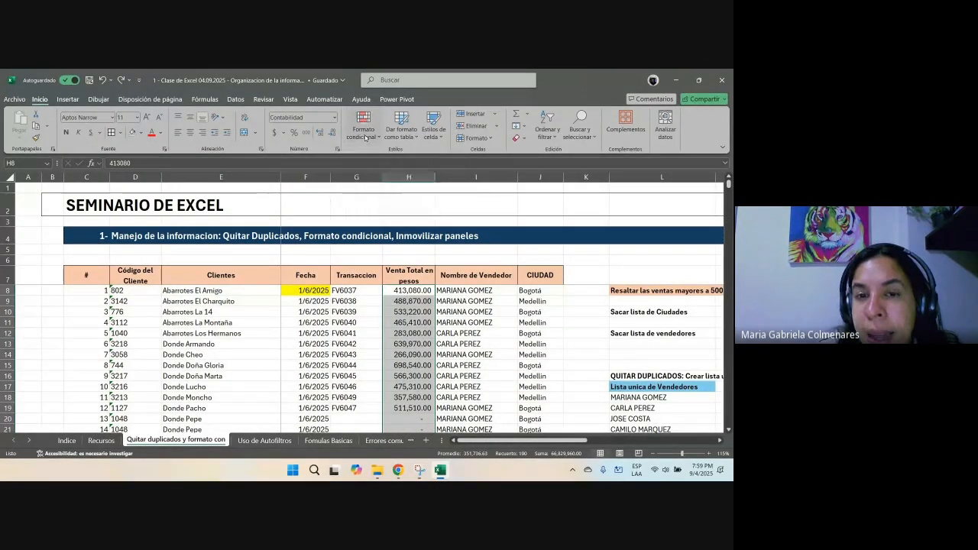
mouse_move(384, 160)
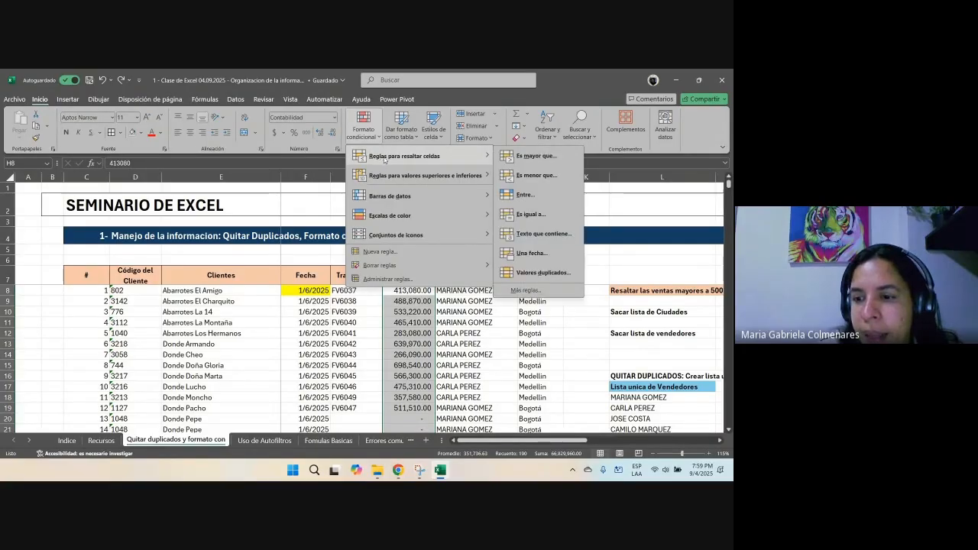
click(528, 157)
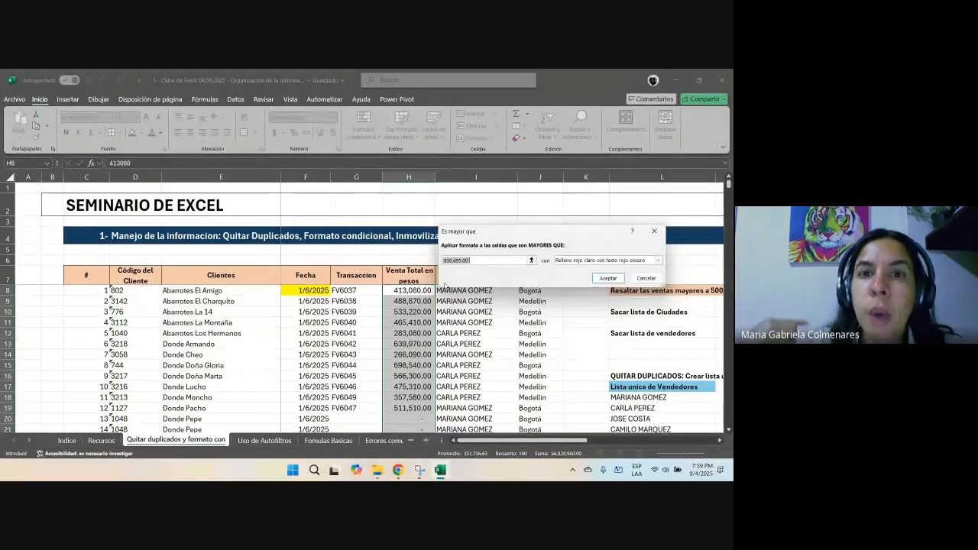
text(500)
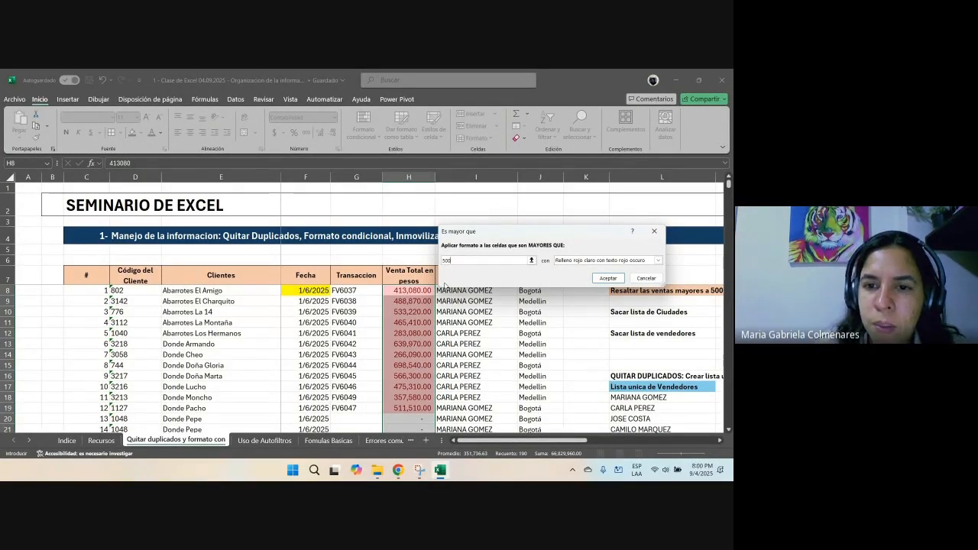
text(000)
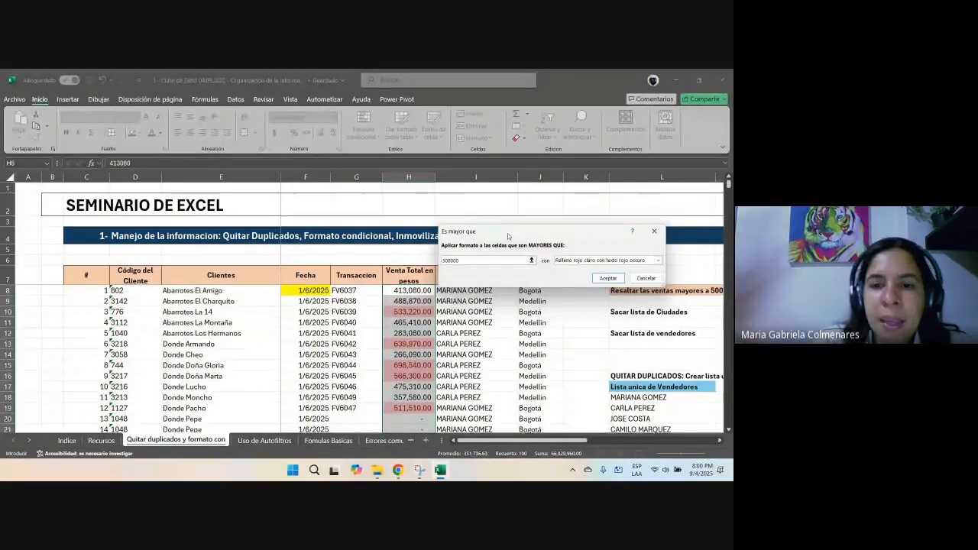
drag(507, 233, 509, 137)
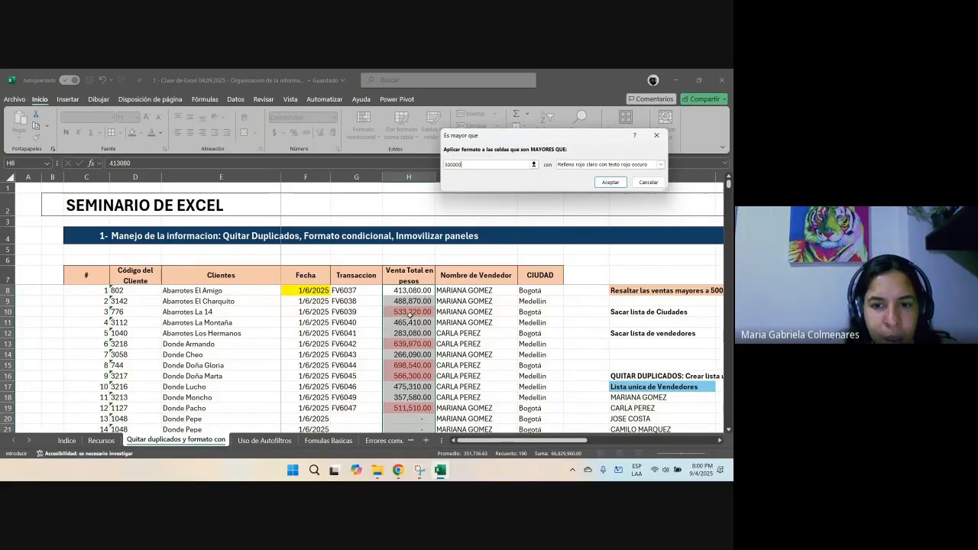
click(611, 182)
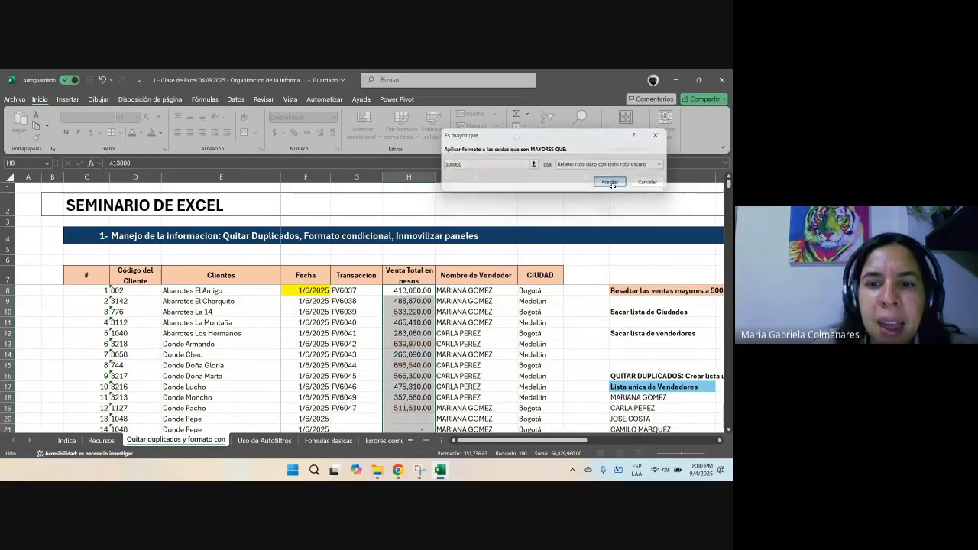
Step: Examine the highlighted sales further down the Venta Total en pesos column at a larger zoom
scroll(502, 306, down, 8)
scroll(500, 303, up, 8)
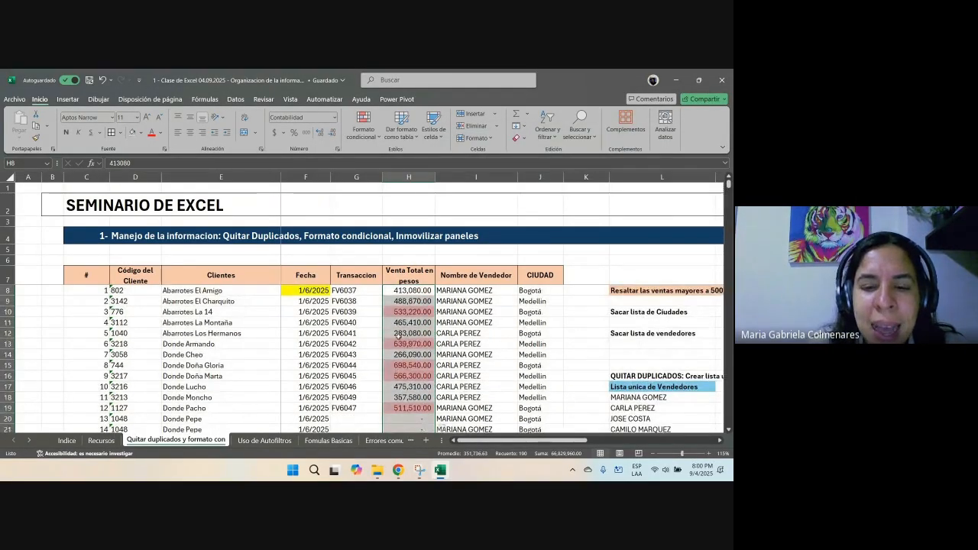
scroll(406, 336, down, 8)
scroll(406, 336, down, 12)
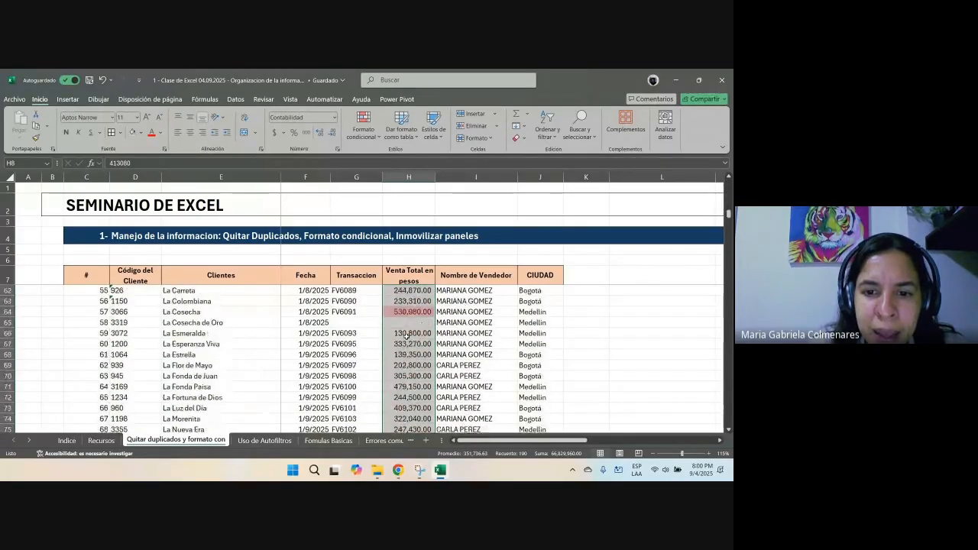
scroll(410, 355, up, 2)
scroll(410, 359, up, 1)
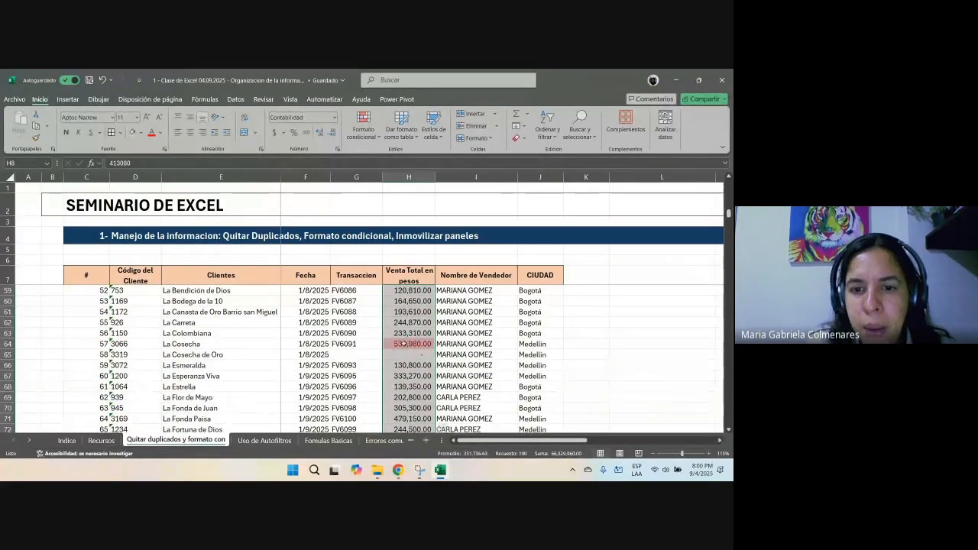
ctrl+scroll(496, 428, up, 3)
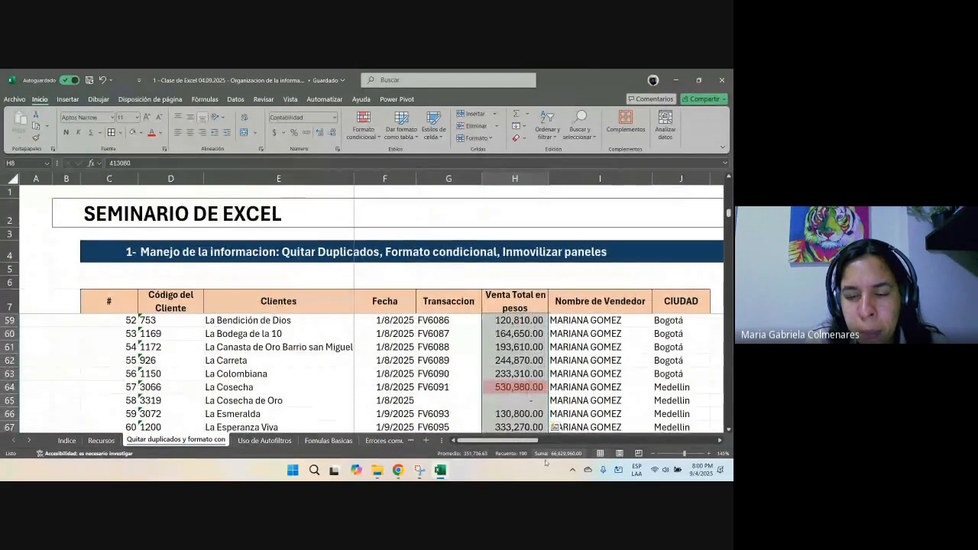
drag(507, 442, 513, 443)
Step: Unfreeze the panes of the worksheet
click(547, 129)
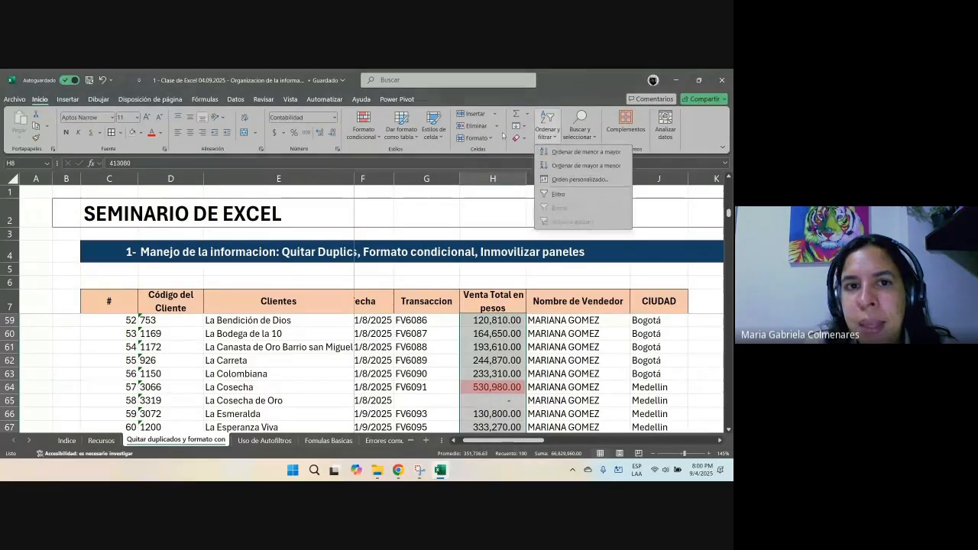
click(290, 100)
click(548, 138)
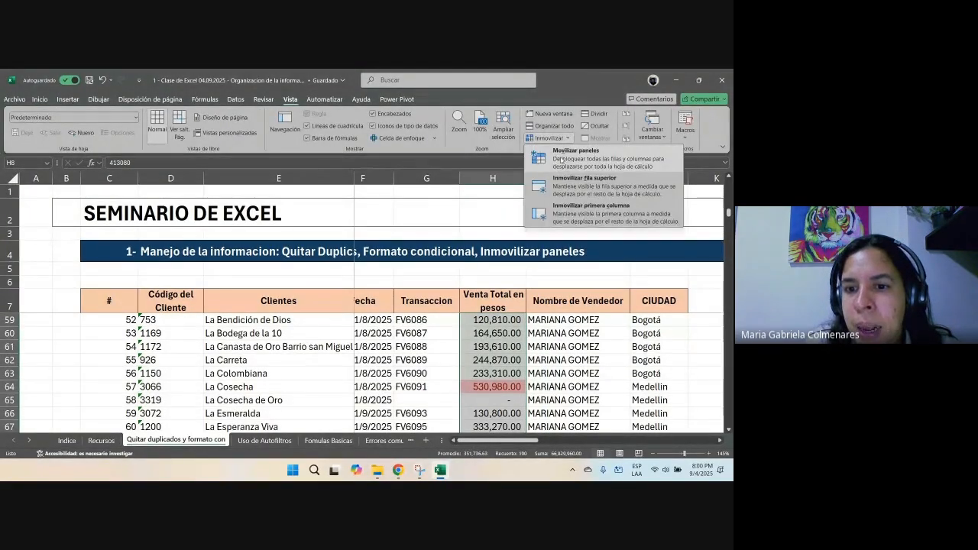
click(583, 222)
Step: Change the Venta Total en pesos of Abarrotes La Montaña in H11 to 565410
scroll(583, 222, down, 2)
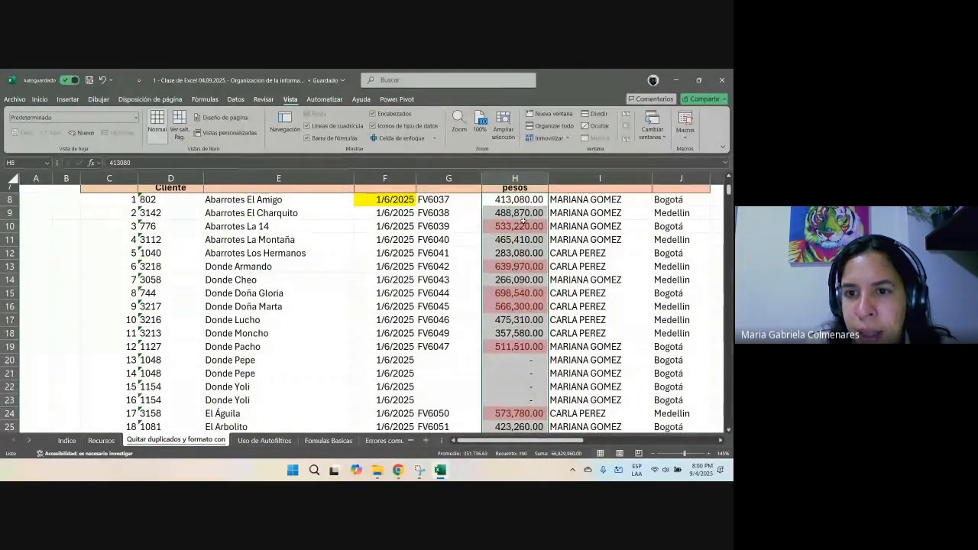
click(514, 226)
click(511, 266)
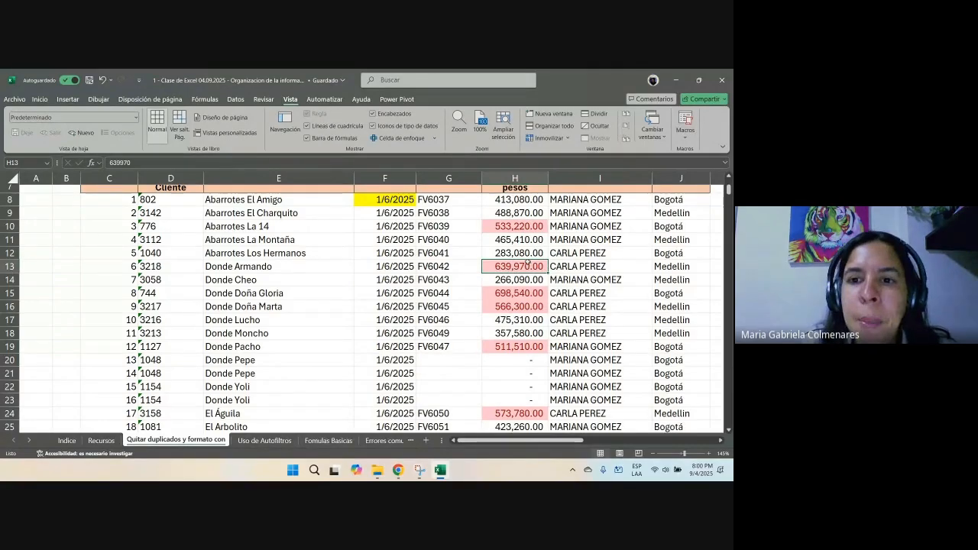
click(507, 239)
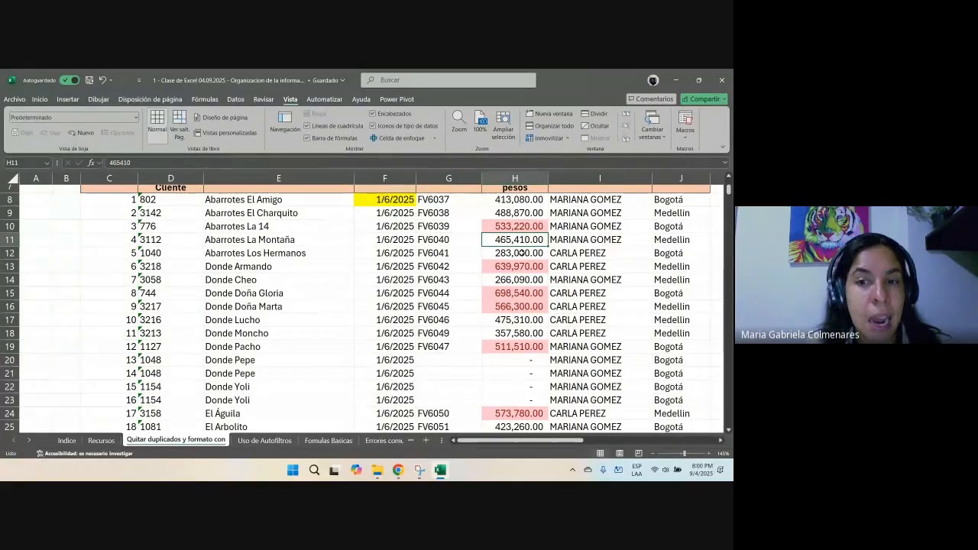
key(F2)
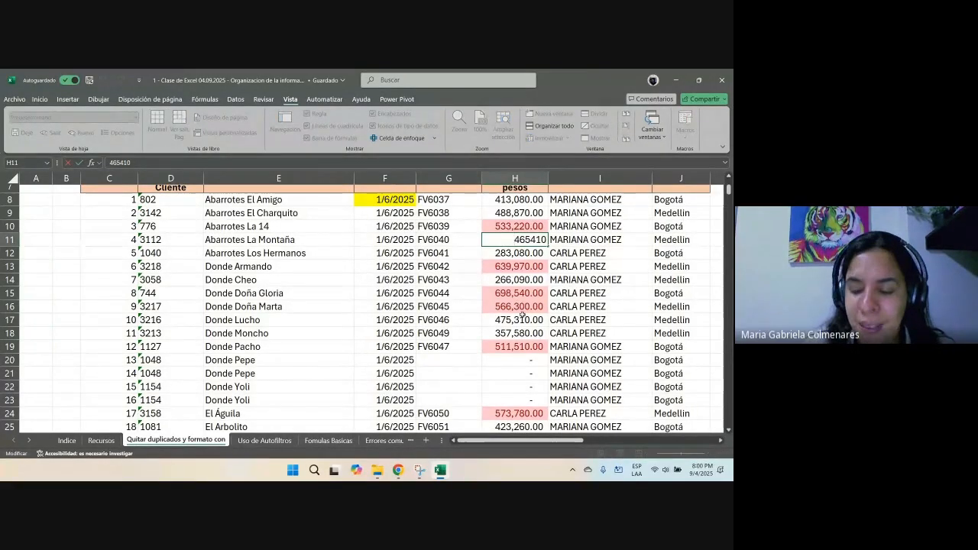
key(Home)
key(Delete)
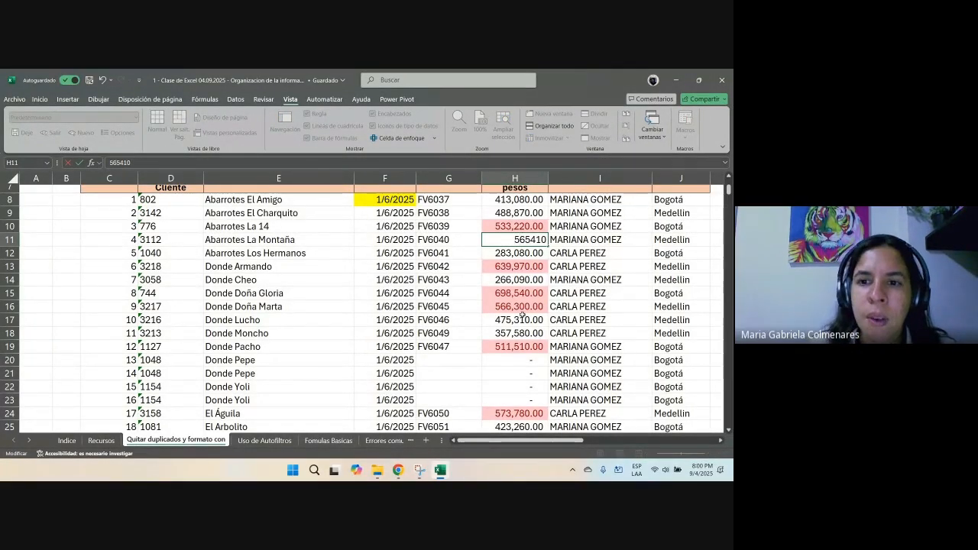
key(ctrl+Return)
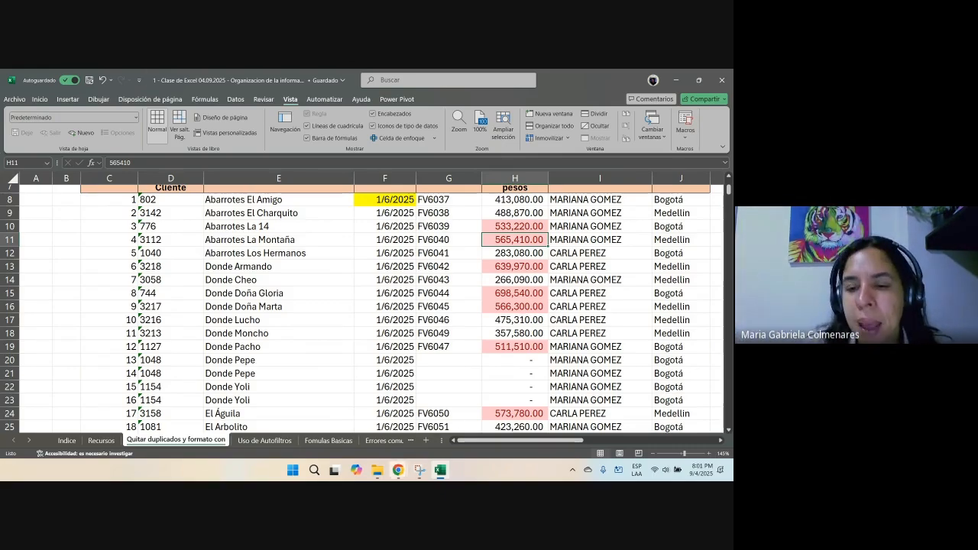
Step: Open the greater-than-500000 conditional formatting rule of the Venta Total en pesos column for editing
drag(467, 446, 483, 446)
scroll(465, 329, up, 1)
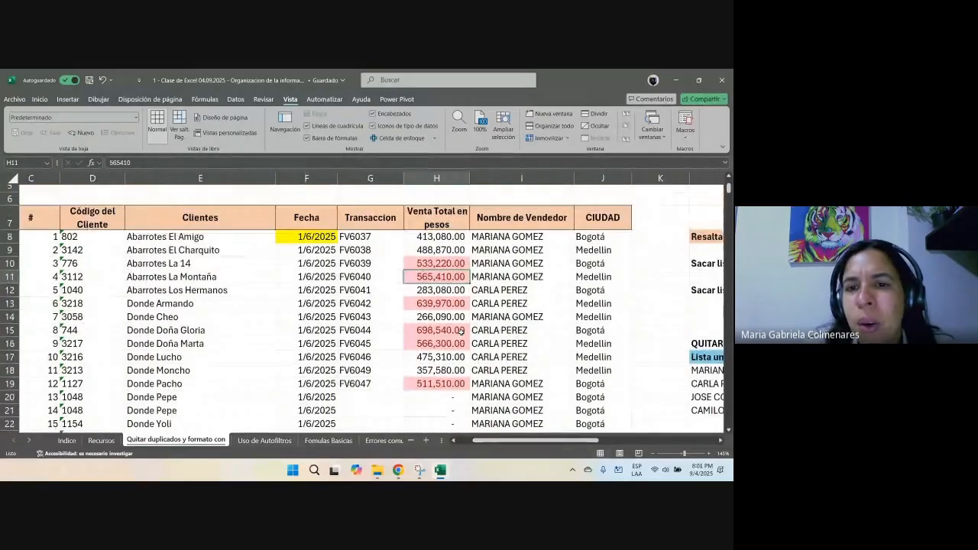
mouse_move(451, 265)
mouse_down()
mouse_move(453, 288)
mouse_move(454, 280)
mouse_up()
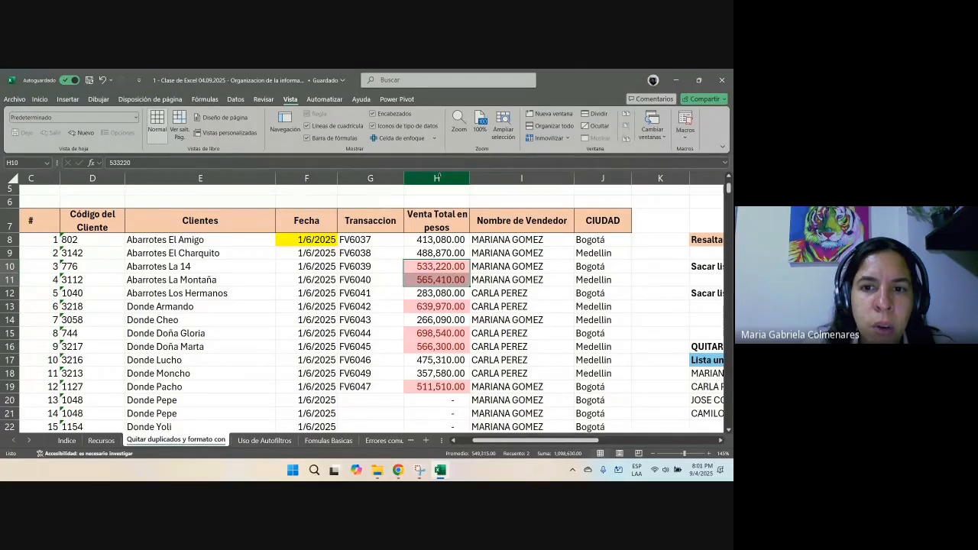
click(439, 177)
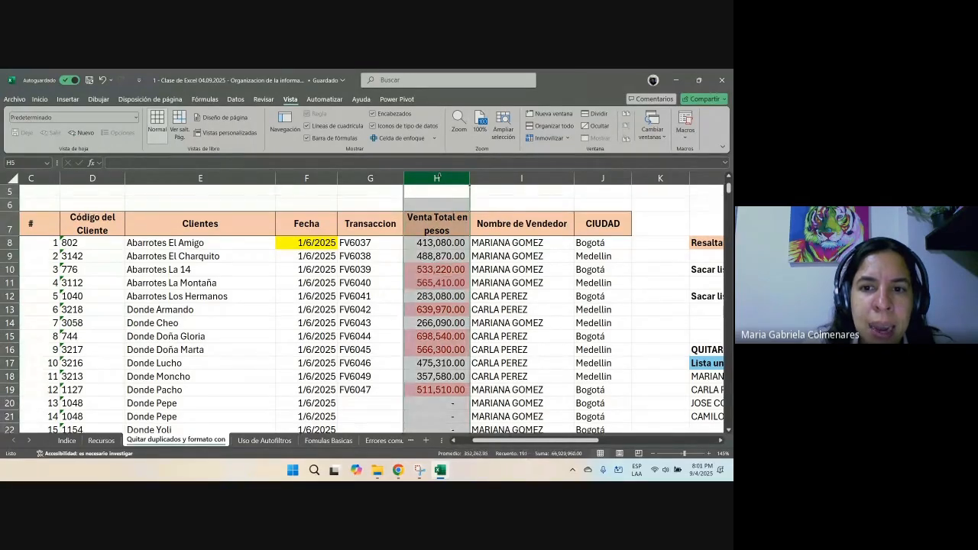
click(40, 100)
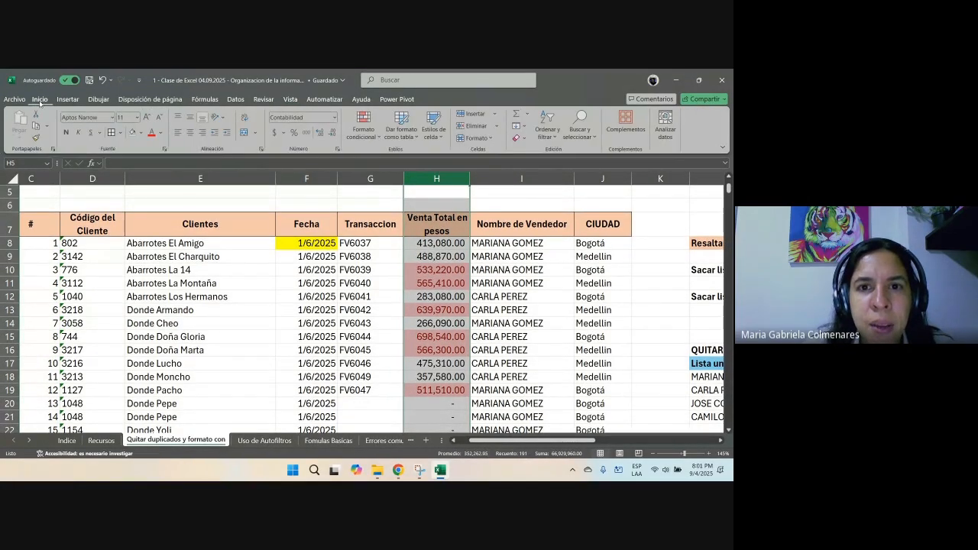
click(371, 136)
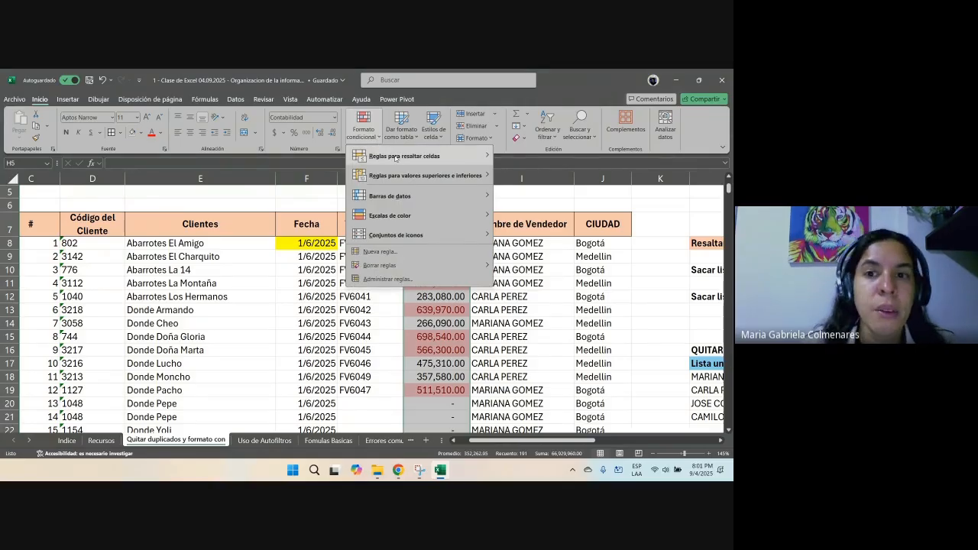
mouse_move(397, 158)
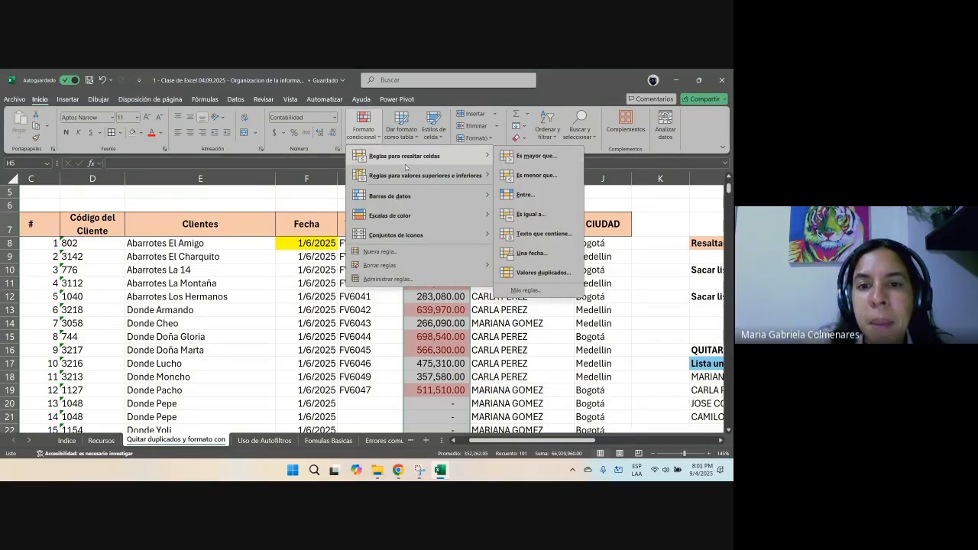
click(376, 280)
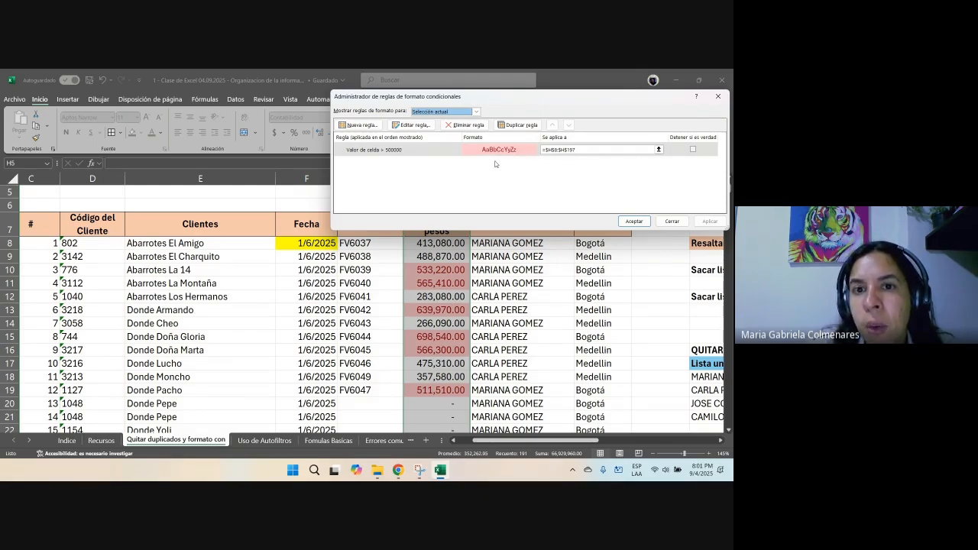
click(412, 125)
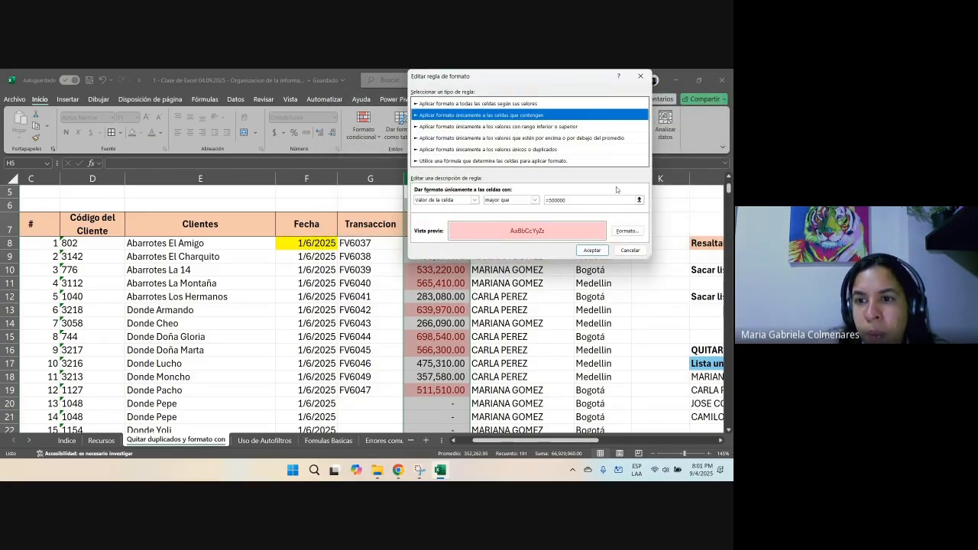
Step: Change the rule's format to automatic font color with a light green fill and apply it to the sales column
click(628, 232)
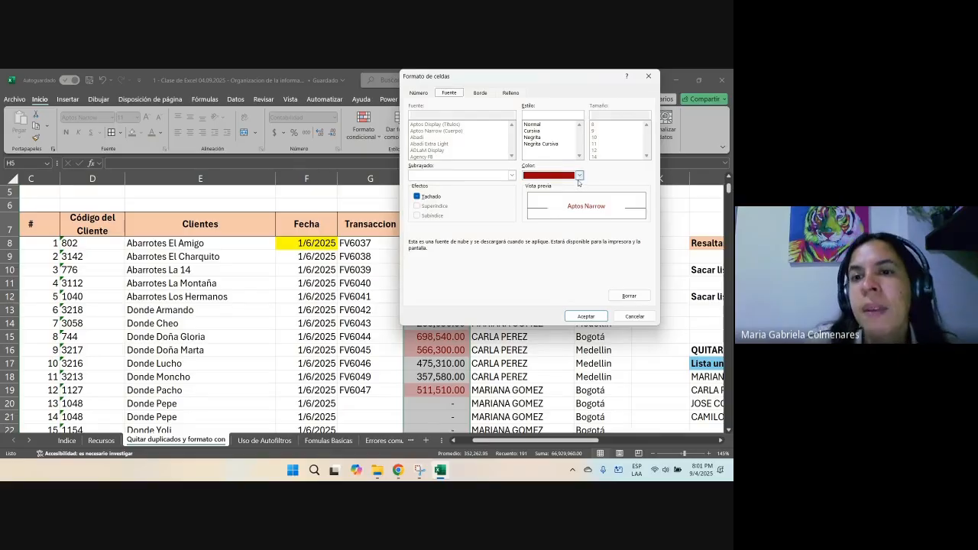
click(580, 177)
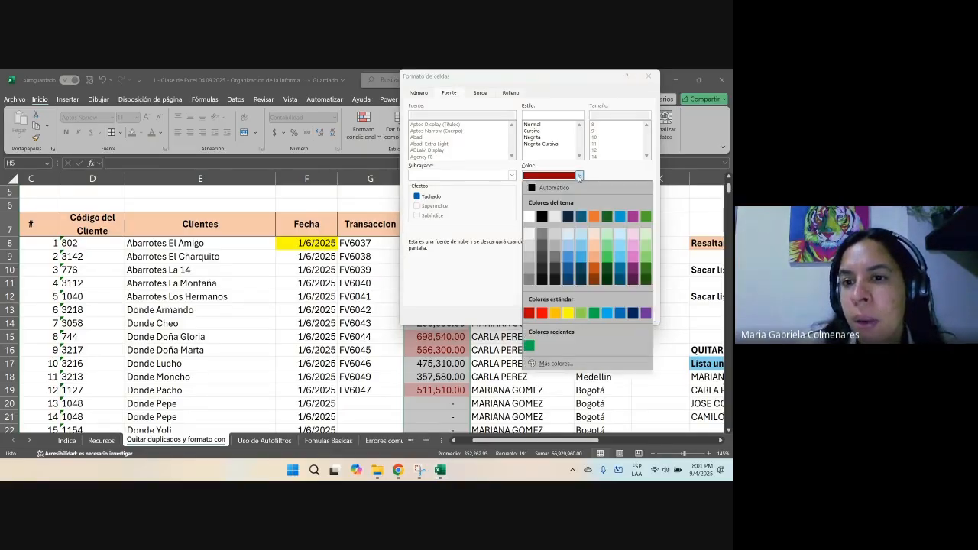
click(533, 188)
click(510, 94)
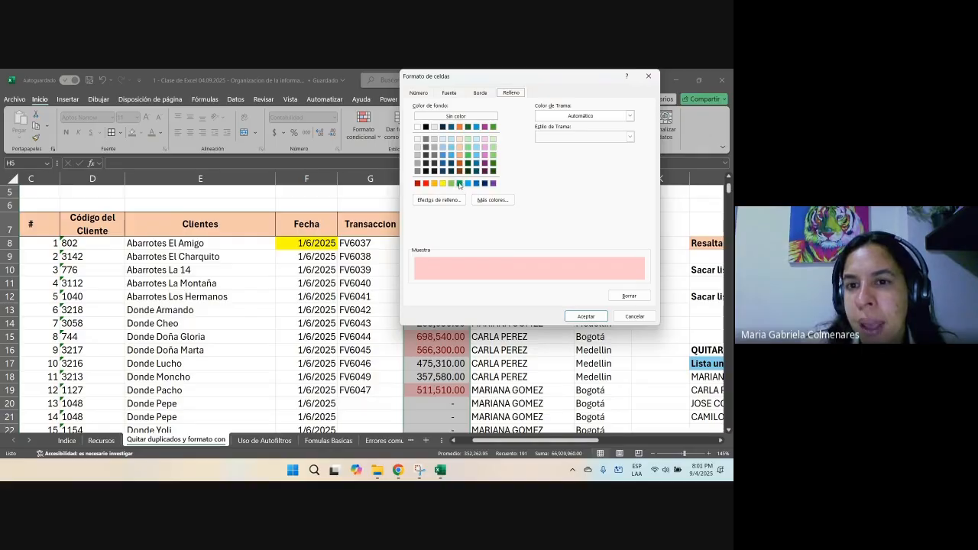
click(493, 156)
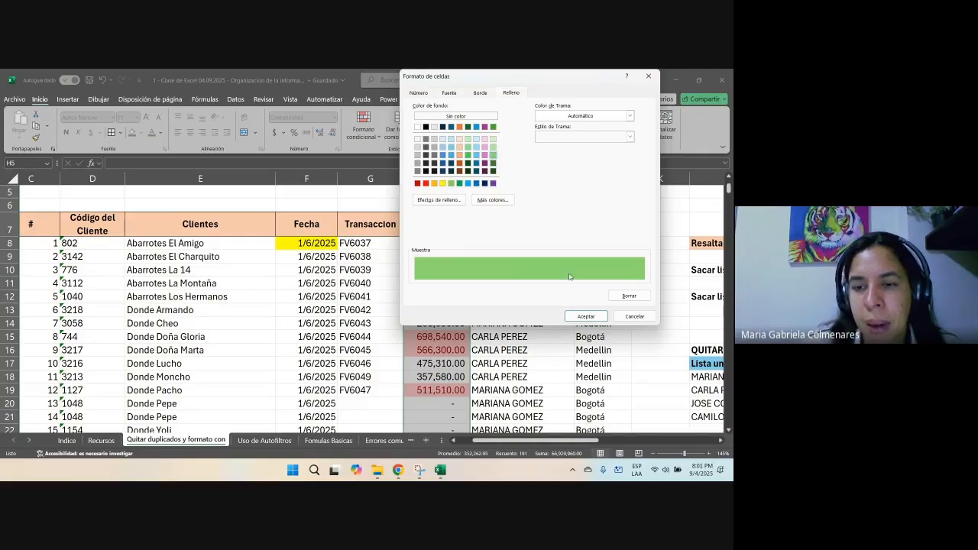
click(585, 316)
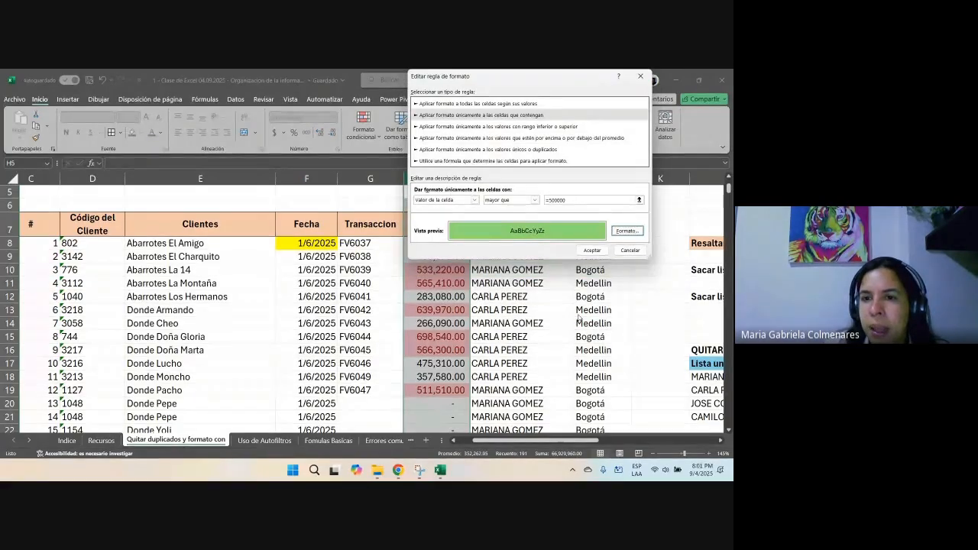
click(593, 252)
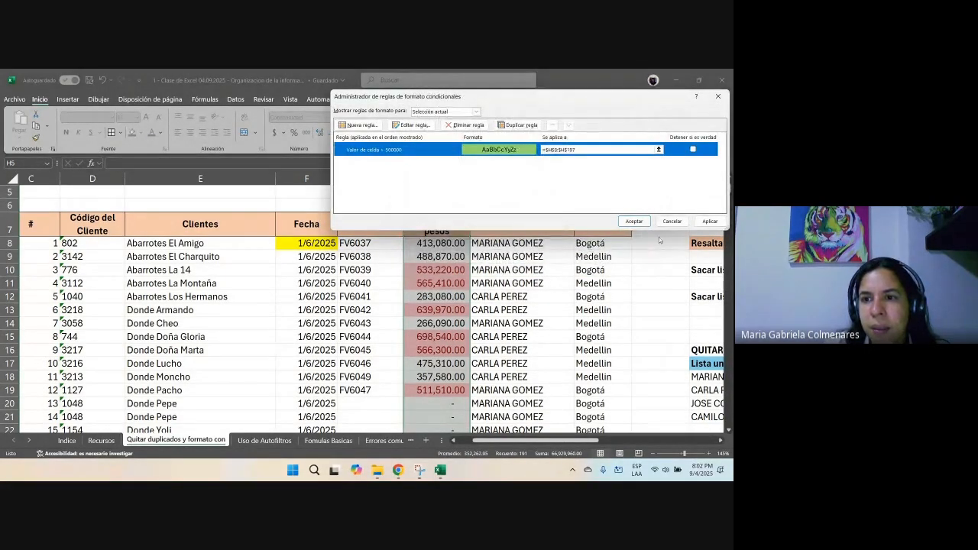
click(634, 221)
click(519, 283)
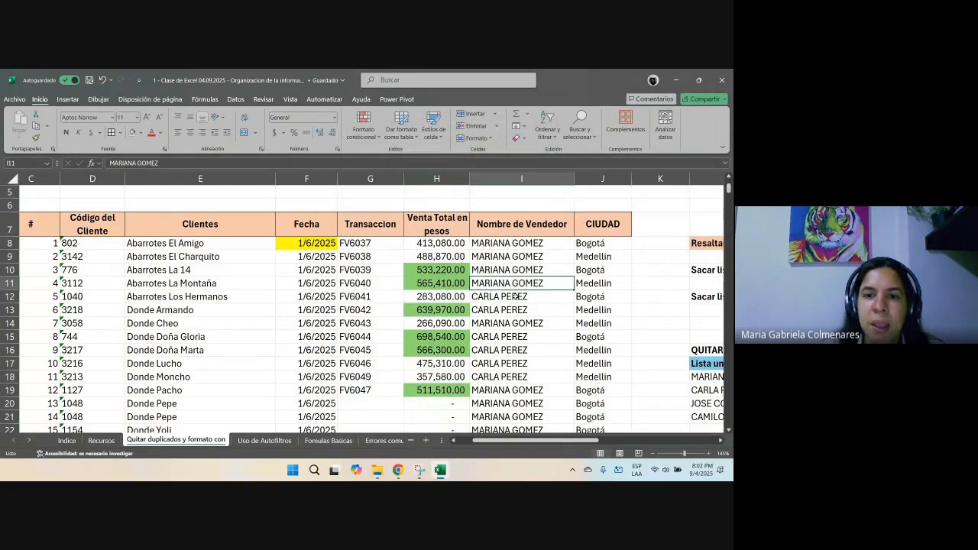
Step: Set the Venta Total en pesos of Donde Pepe in H21 to 600000
scroll(516, 296, down, 5)
scroll(490, 337, up, 2)
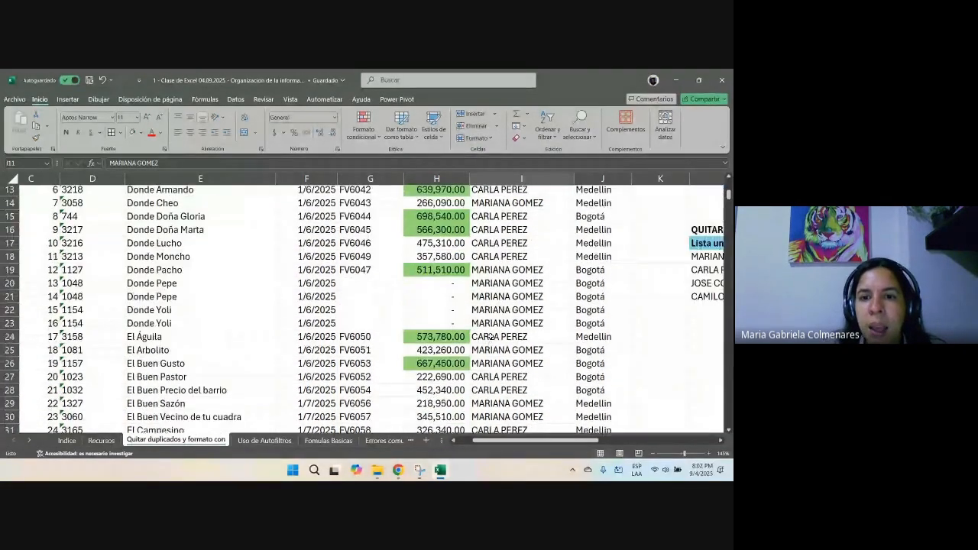
click(437, 298)
text(600)
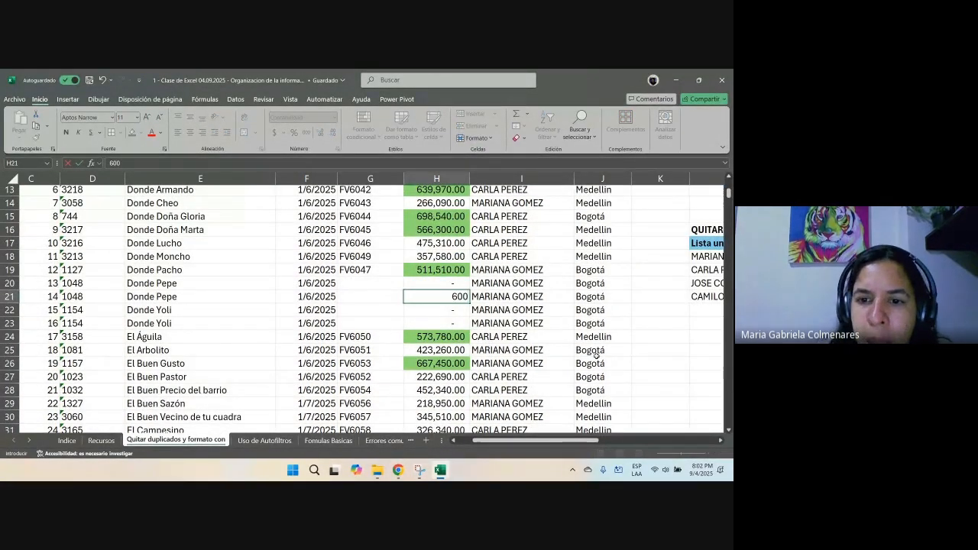
text(000)
key(ctrl+Return)
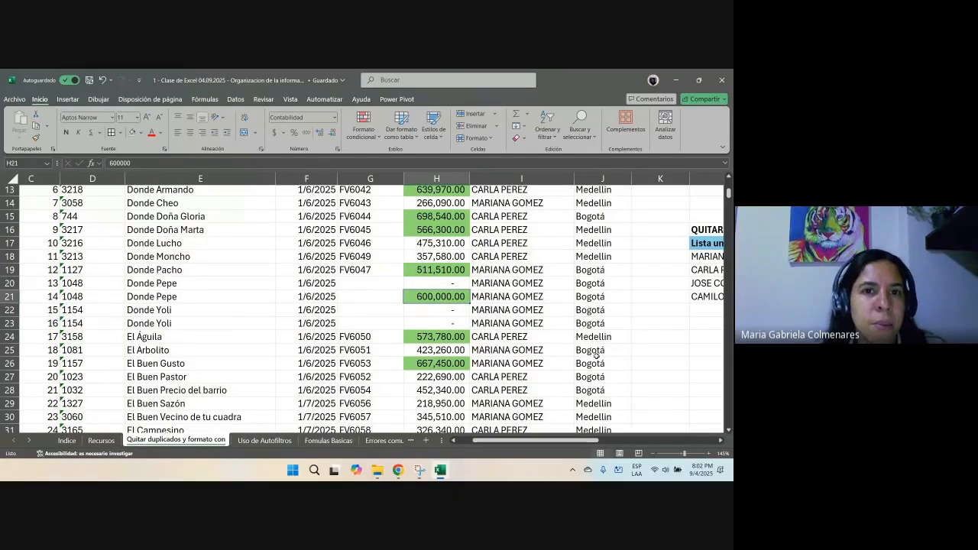
Step: Switch to the Google Meet call to check it and return to the start of the sales sheet in Excel
scroll(597, 355, up, 4)
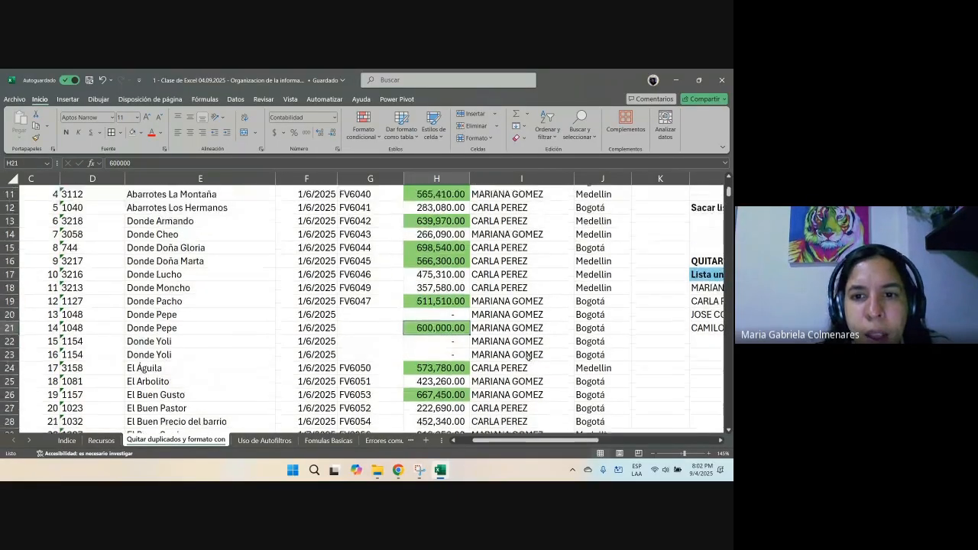
drag(484, 443, 450, 443)
click(398, 470)
click(372, 450)
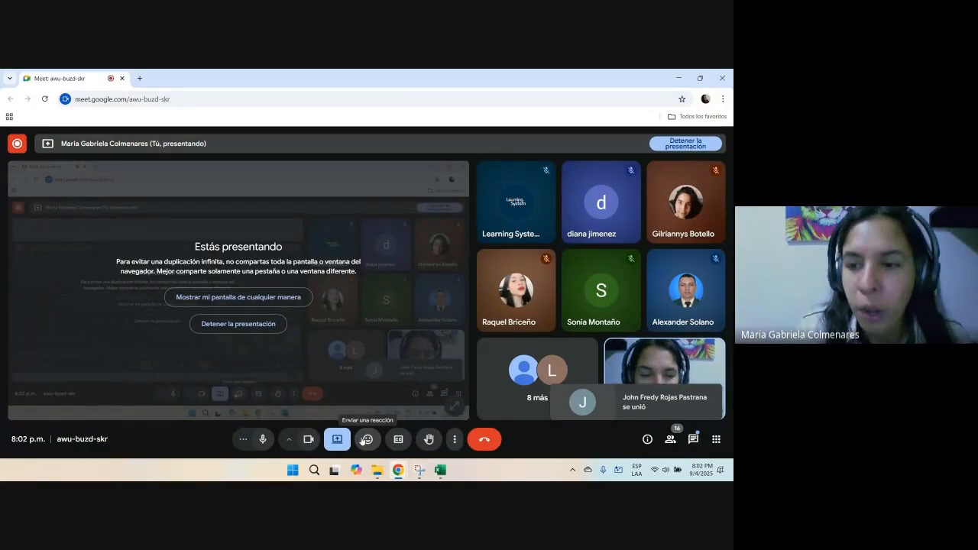
key(alt+Tab)
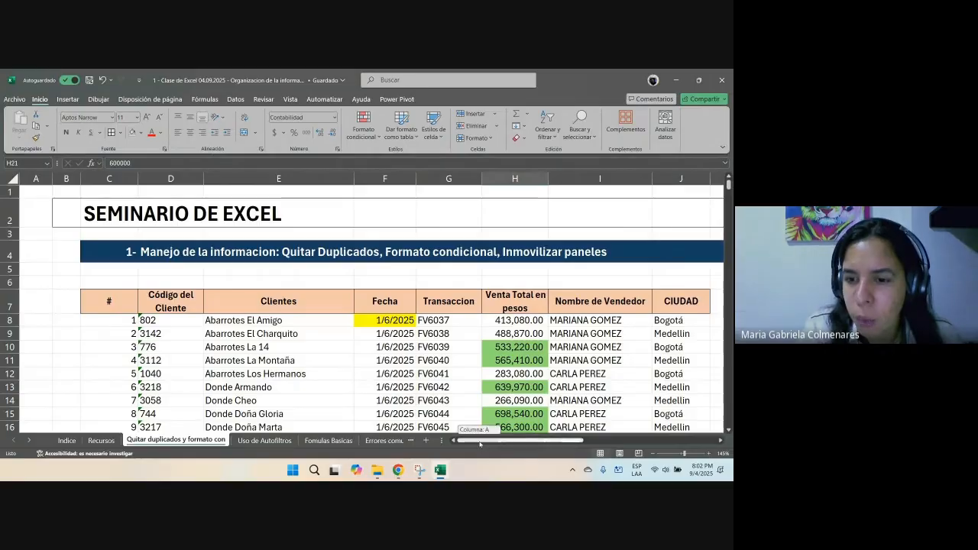
drag(480, 444, 452, 440)
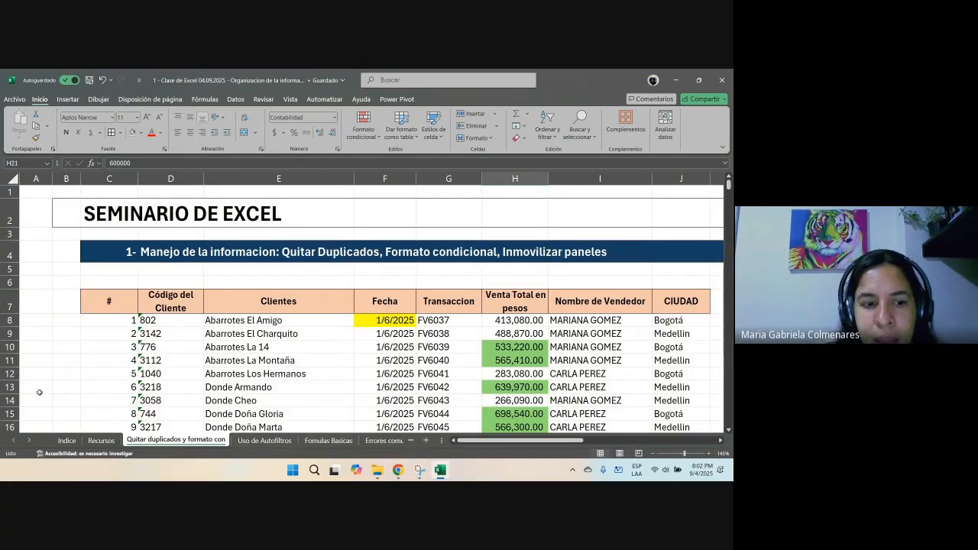
Step: Shade the first agenda point, Entorno del trabajo del excel, in C15:K15 of the Indice sheet with standard light green
click(68, 440)
drag(90, 329, 475, 327)
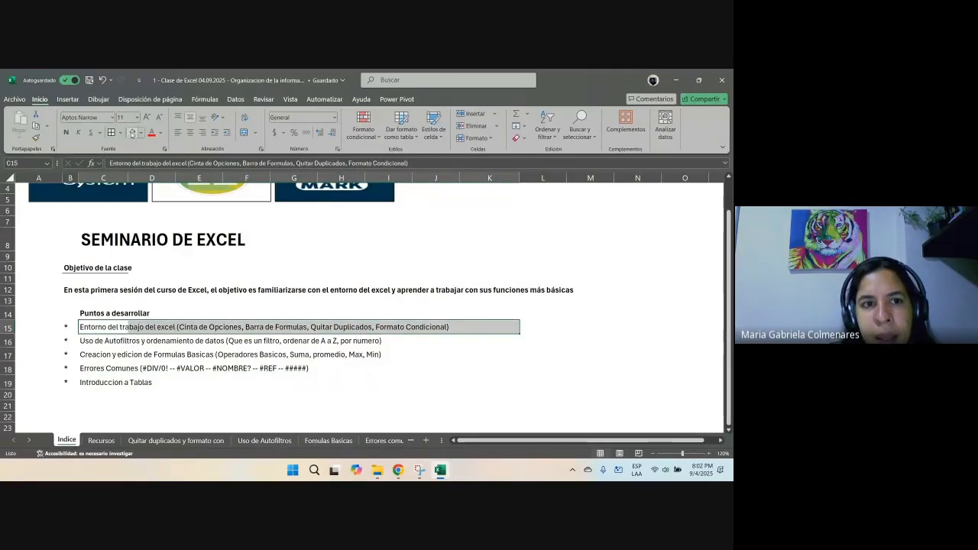
click(142, 132)
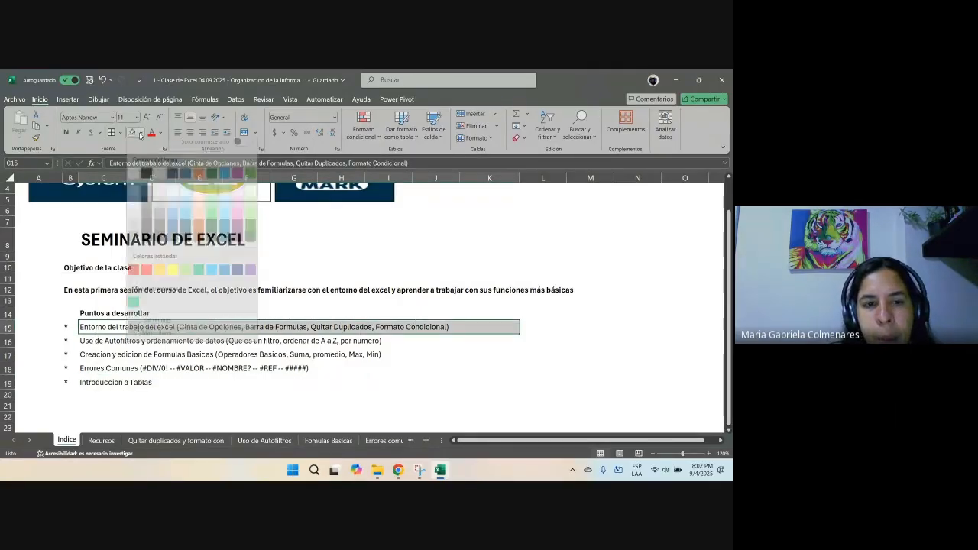
click(186, 276)
click(324, 290)
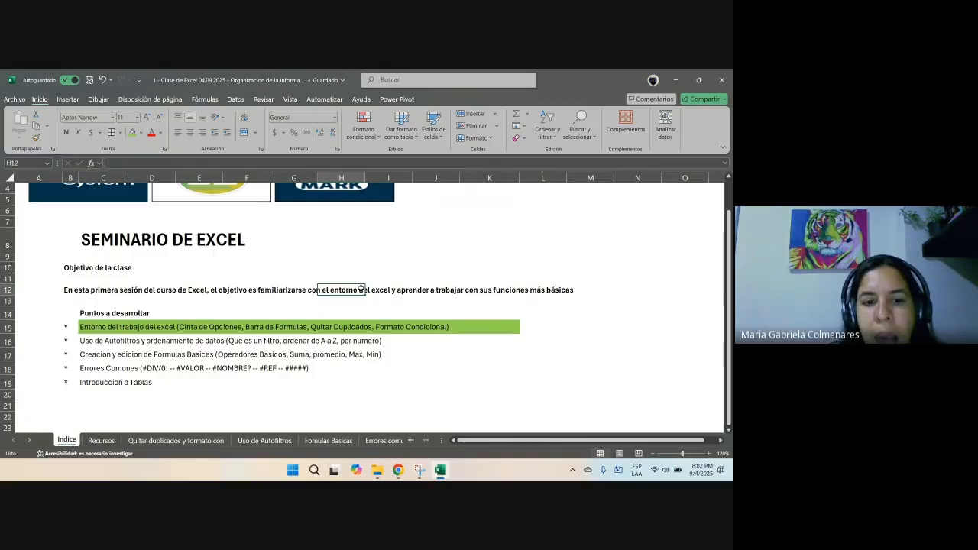
Step: Open the Uso de Autofiltros sheet and examine how far the numbered records in the # column extend
click(257, 441)
click(234, 339)
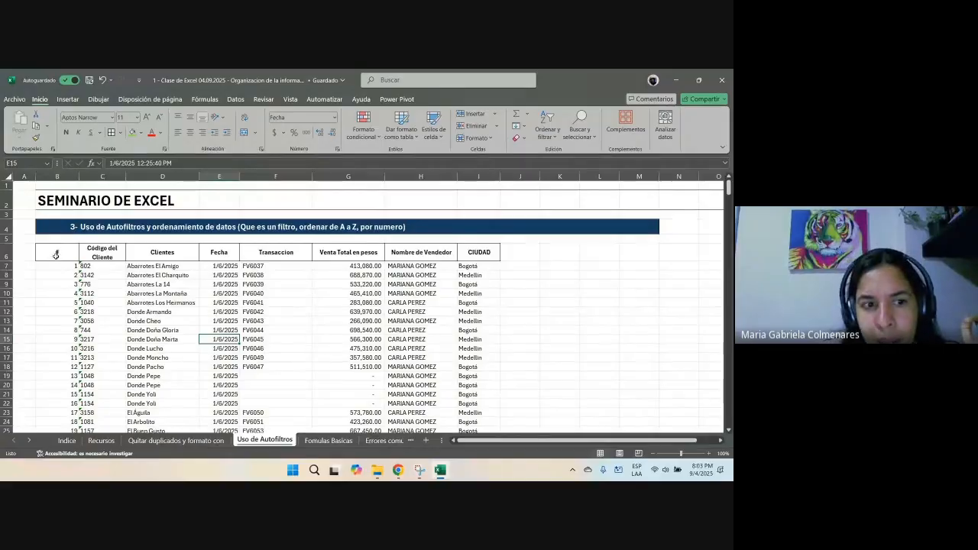
drag(55, 266, 67, 441)
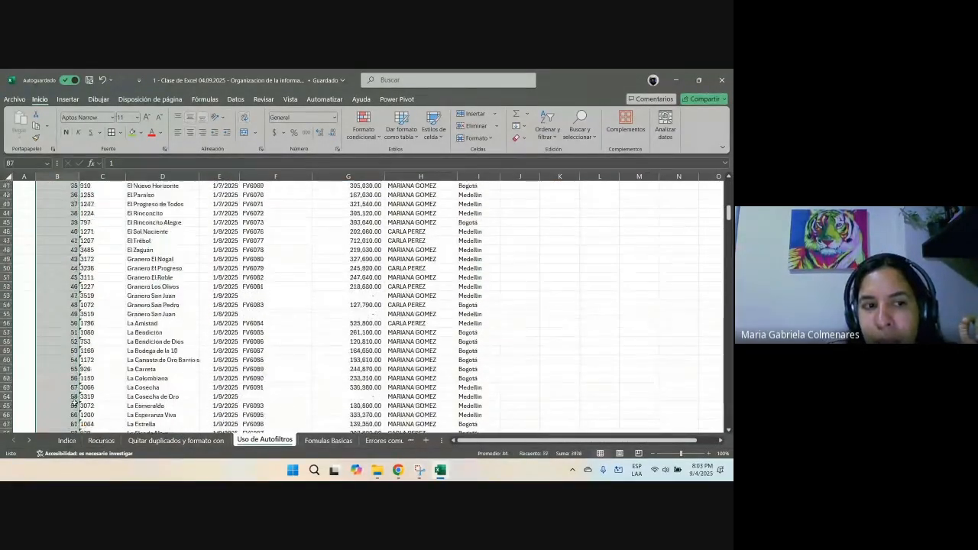
scroll(63, 303, up, 20)
drag(62, 266, 65, 426)
scroll(207, 314, up, 20)
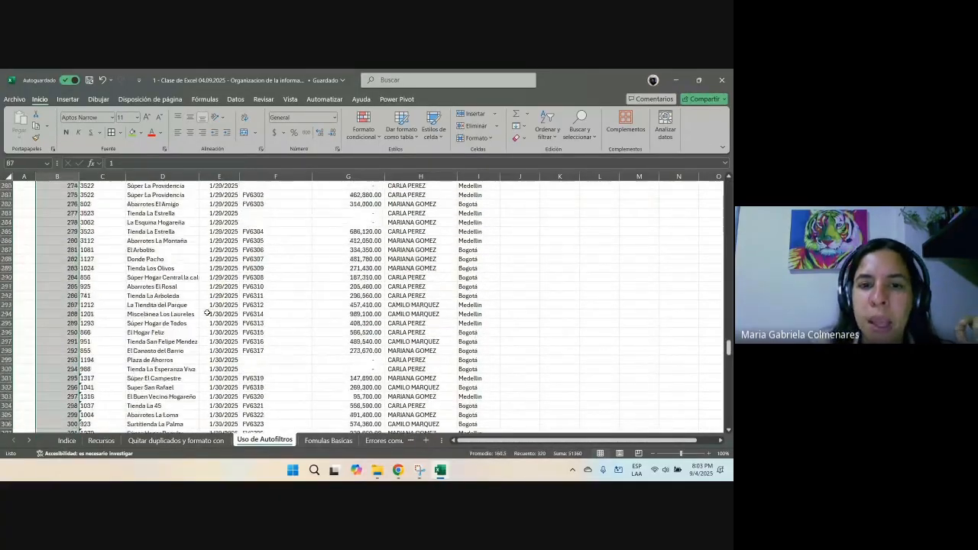
scroll(208, 313, up, 20)
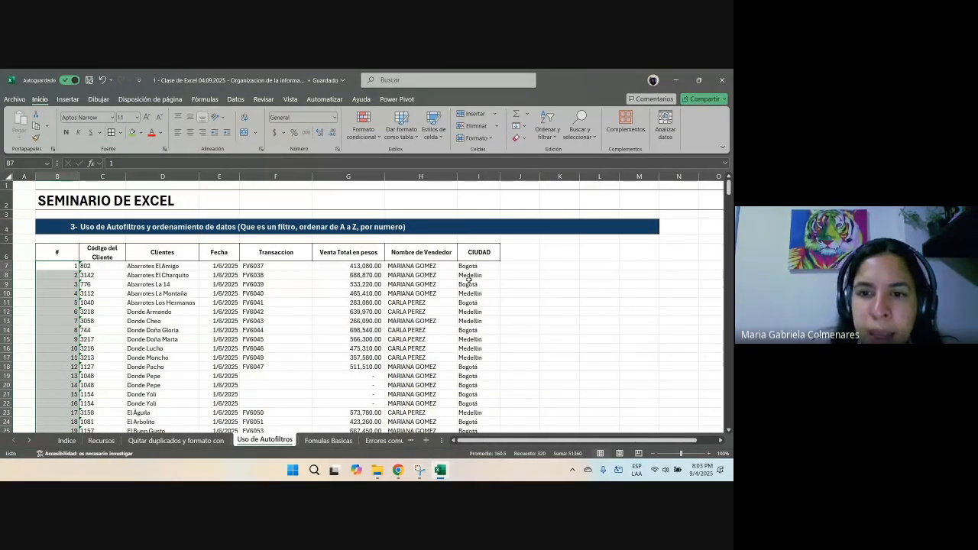
Step: Examine the autofilter table's headers, client and date entries, CIUDAD values and the Donde Armando record
drag(469, 267, 476, 403)
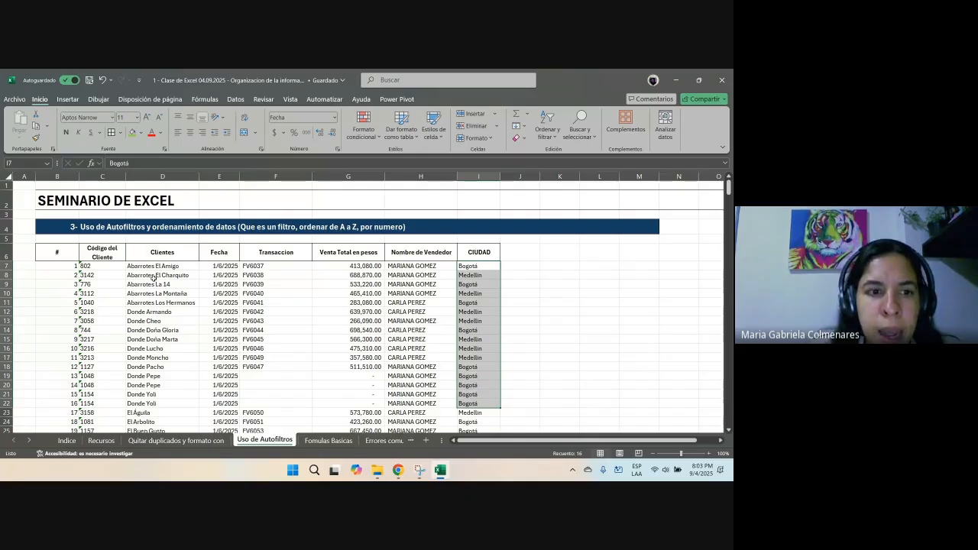
drag(59, 252, 475, 358)
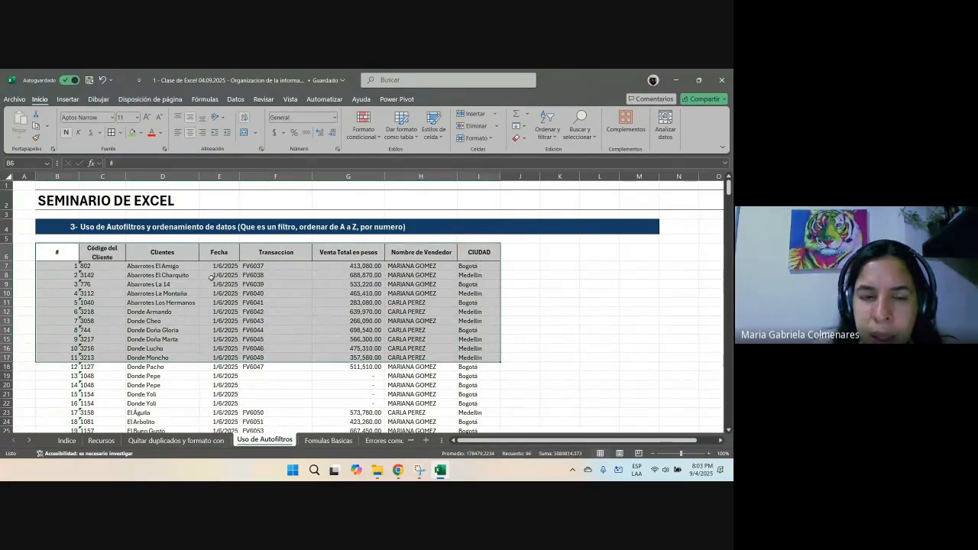
drag(219, 266, 162, 366)
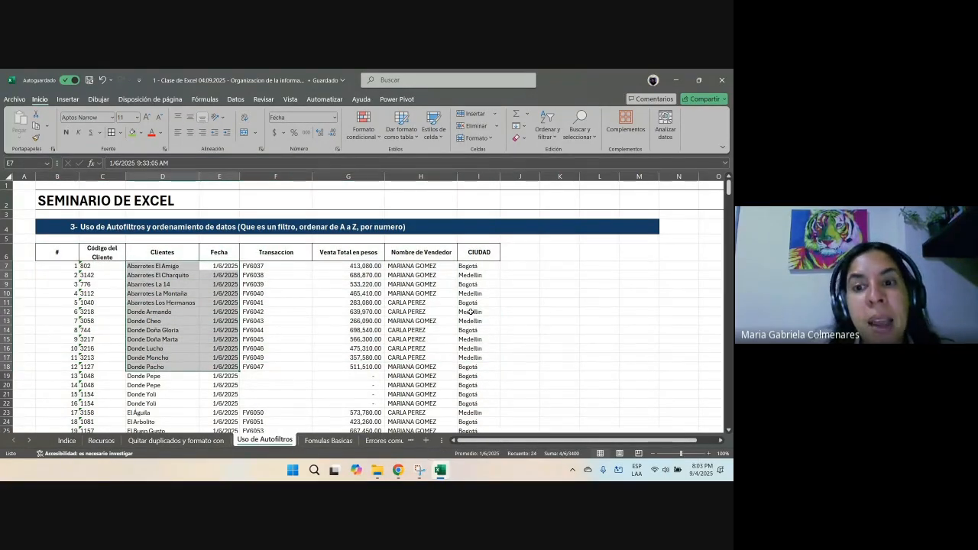
drag(473, 269, 471, 410)
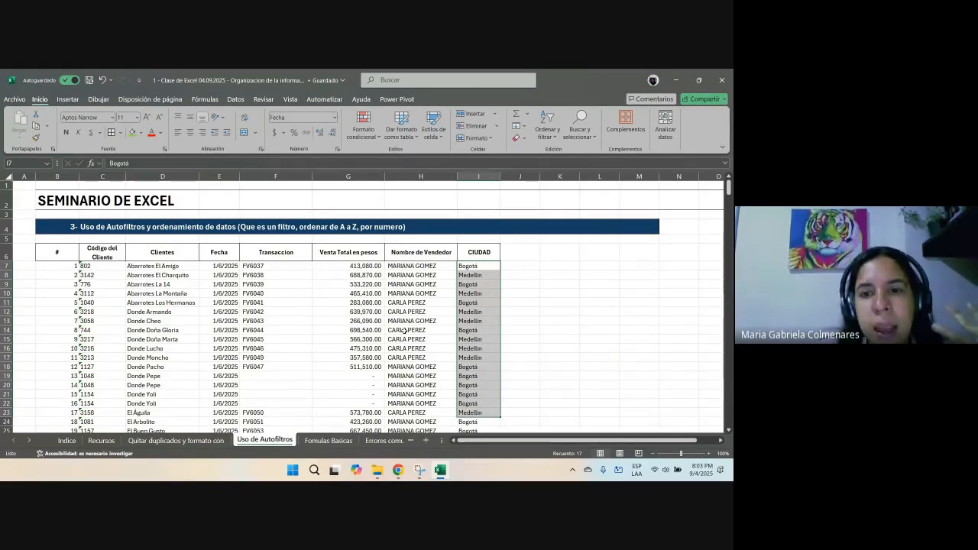
scroll(490, 336, down, 3)
scroll(489, 336, up, 3)
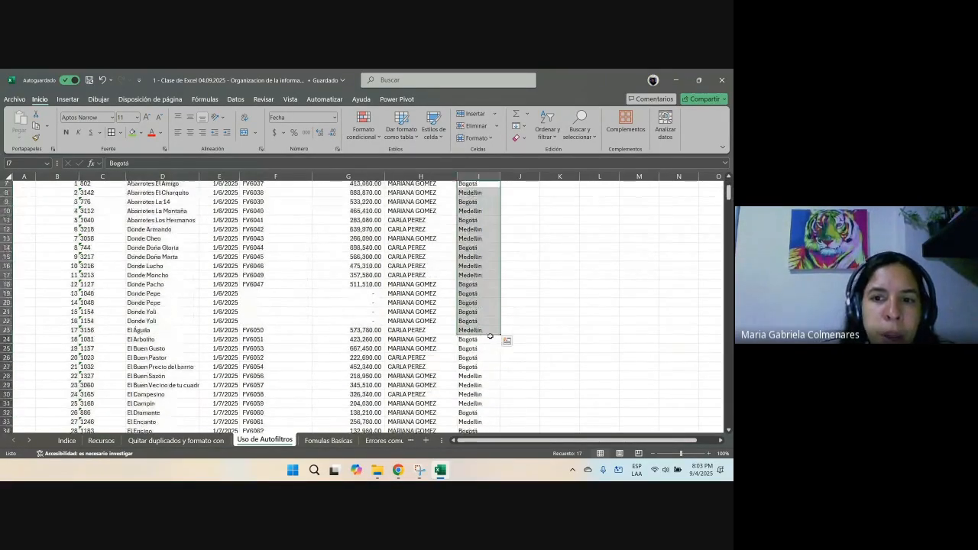
drag(481, 312, 80, 312)
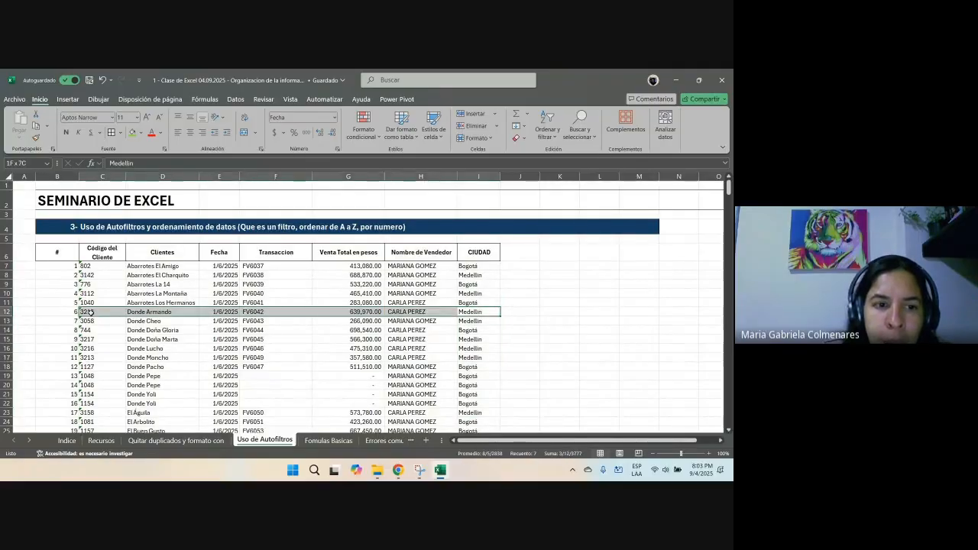
Step: Highlight the full row of the Donde Armando record, and select the table's header cells from # to CIUDAD (B6:I6)
click(9, 312)
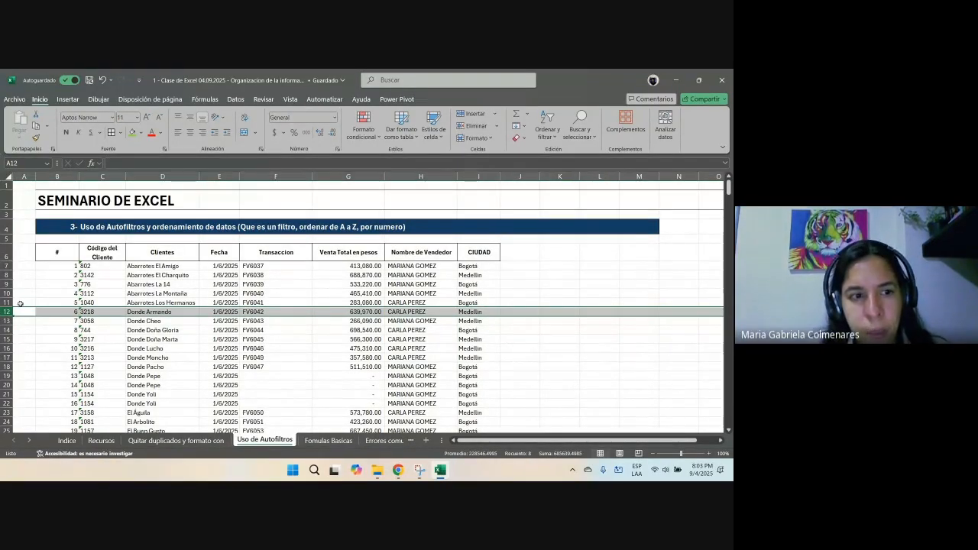
mouse_move(20, 307)
mouse_down()
mouse_move(26, 297)
mouse_move(24, 315)
mouse_up()
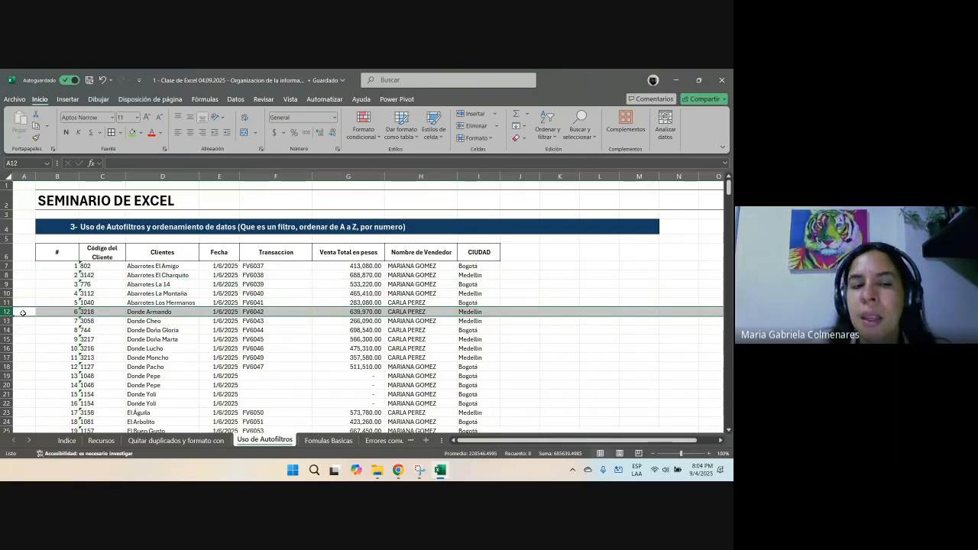
drag(64, 253, 179, 255)
click(69, 254)
drag(68, 254, 428, 258)
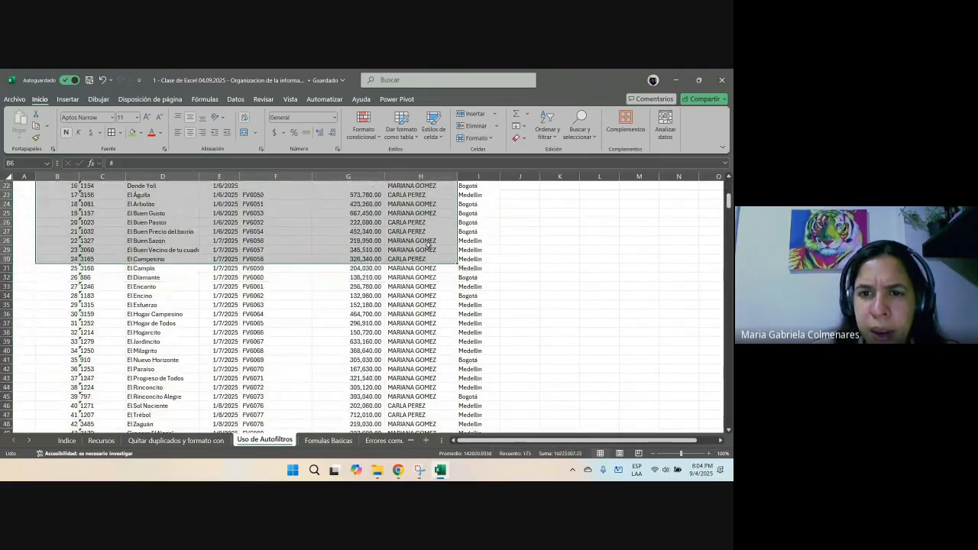
scroll(428, 245, up, 7)
drag(53, 255, 468, 251)
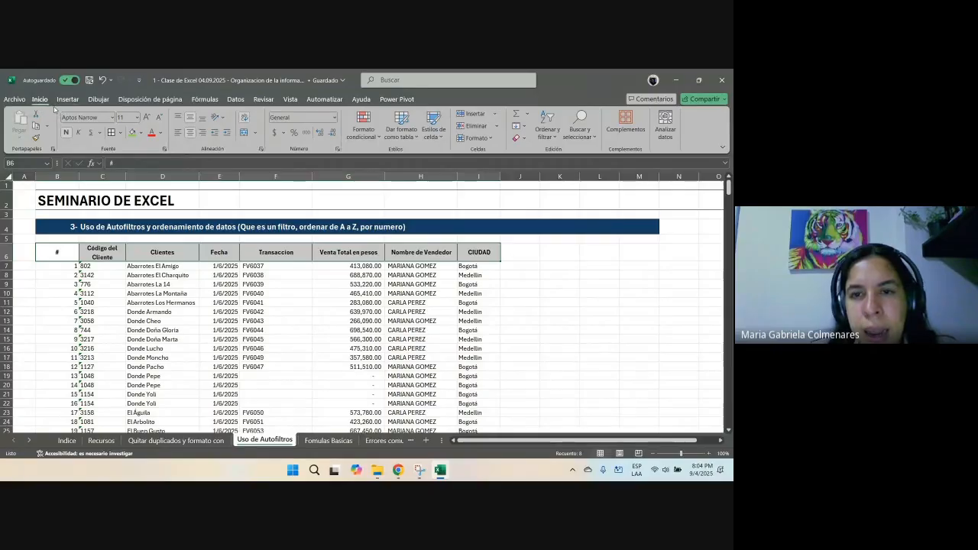
Step: Add autofilters to the selected header row and undo them
click(552, 138)
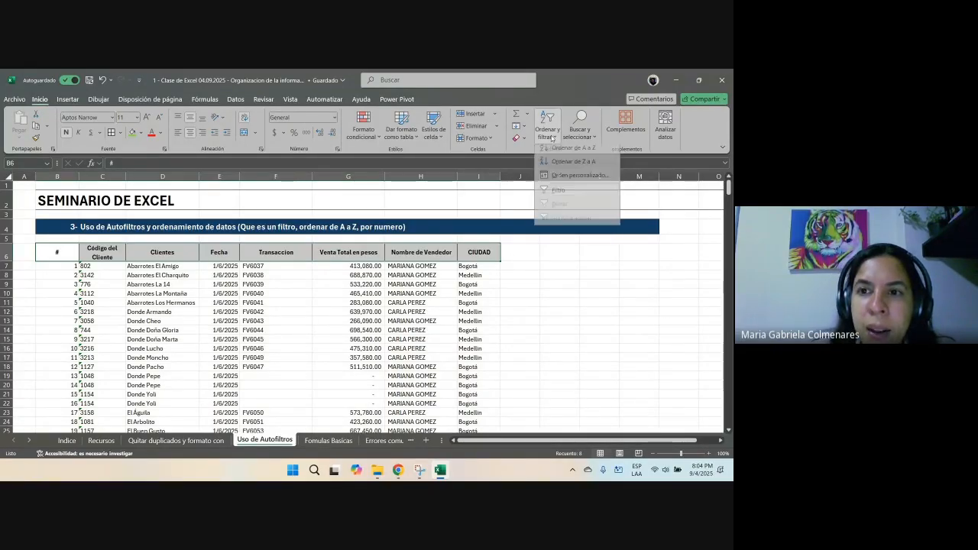
click(558, 195)
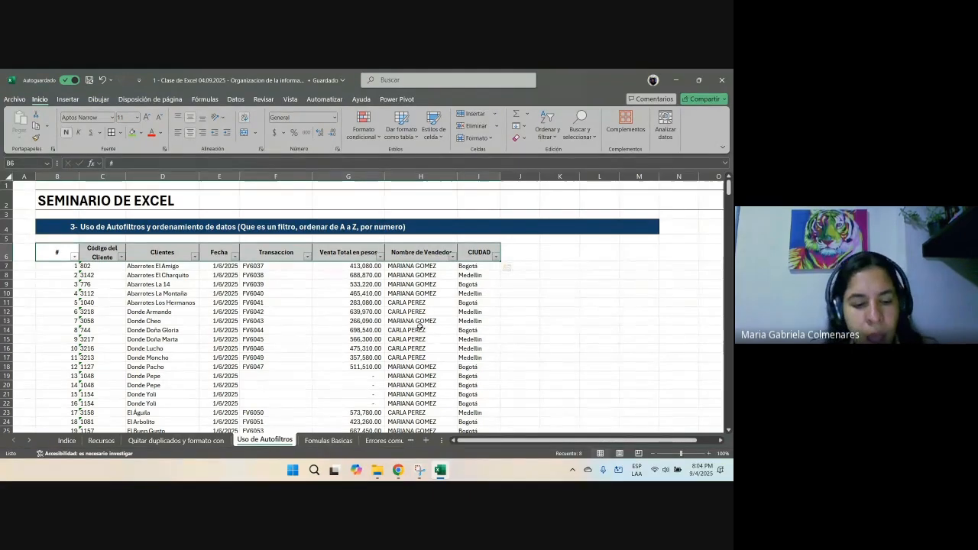
key(ctrl+z)
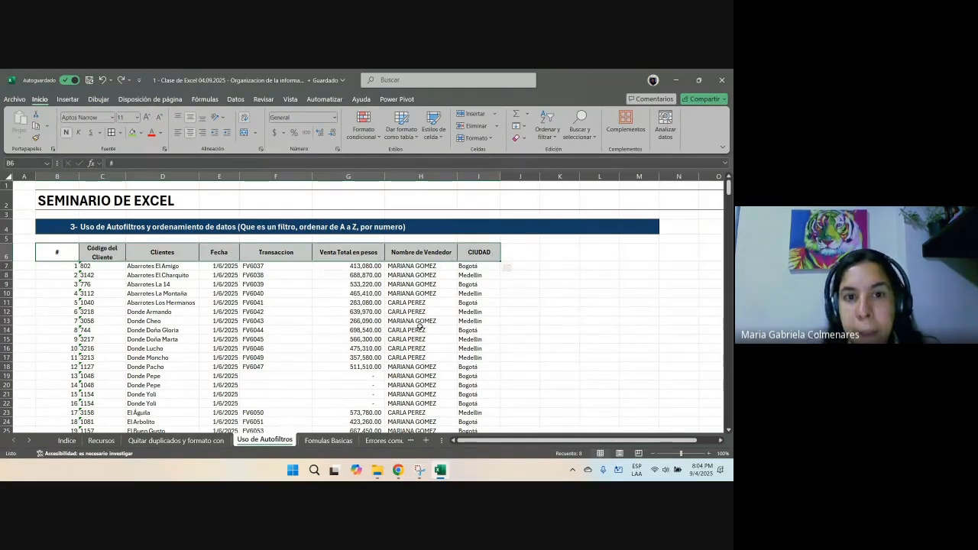
Step: Apply the Filtro command to the header cells B6:I6 of the sales table
click(235, 100)
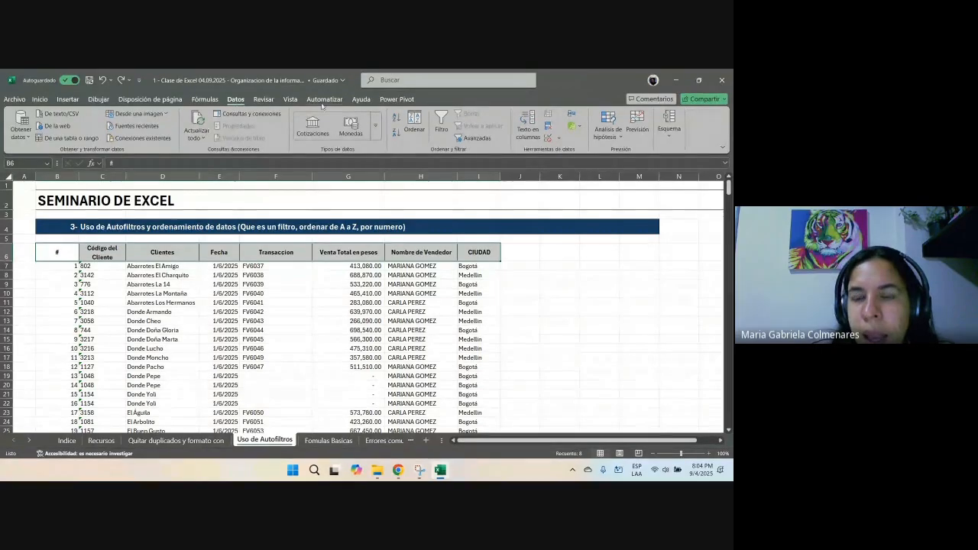
click(441, 127)
click(379, 403)
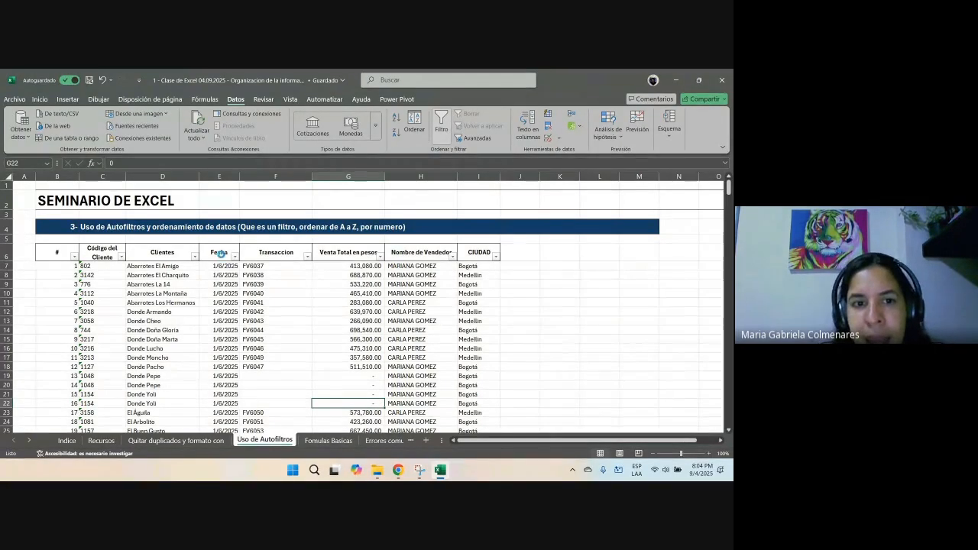
ctrl+scroll(218, 254, up, 1)
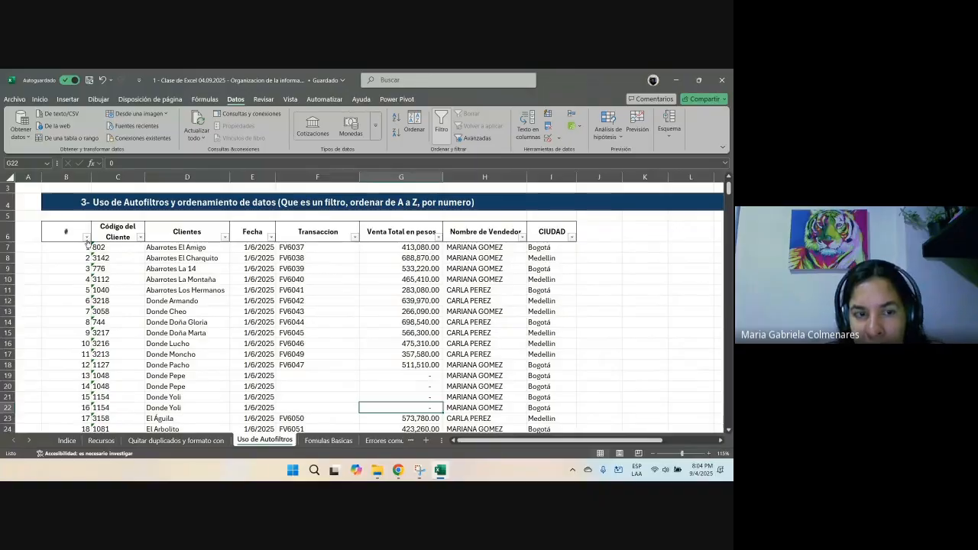
Step: Examine the filter choices offered for the CIUDAD and Nombre de Vendedor columns without filtering anything
click(572, 238)
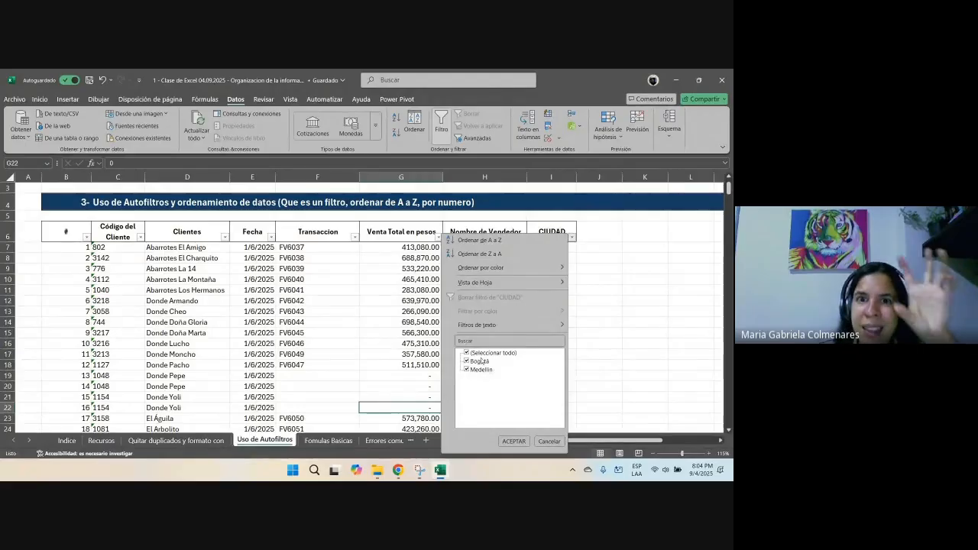
click(396, 326)
click(523, 237)
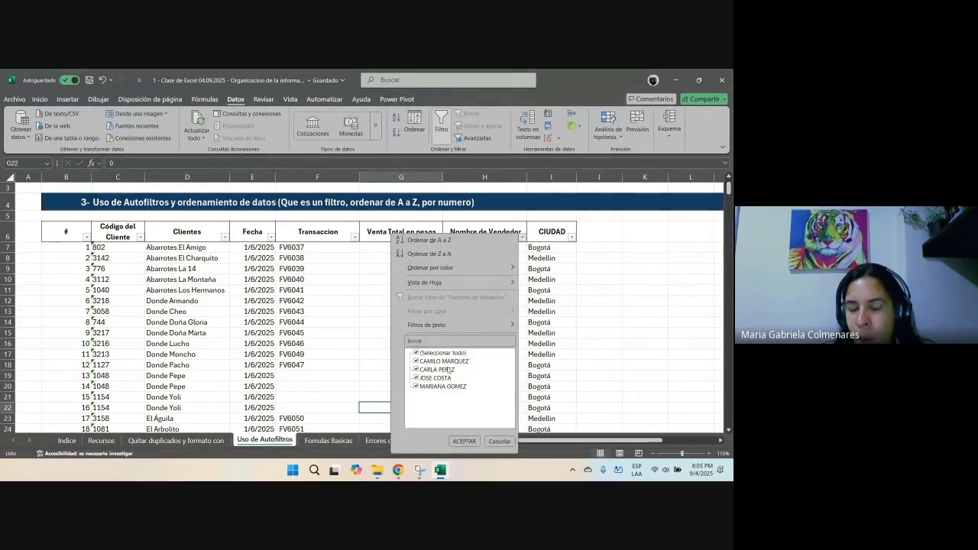
click(326, 323)
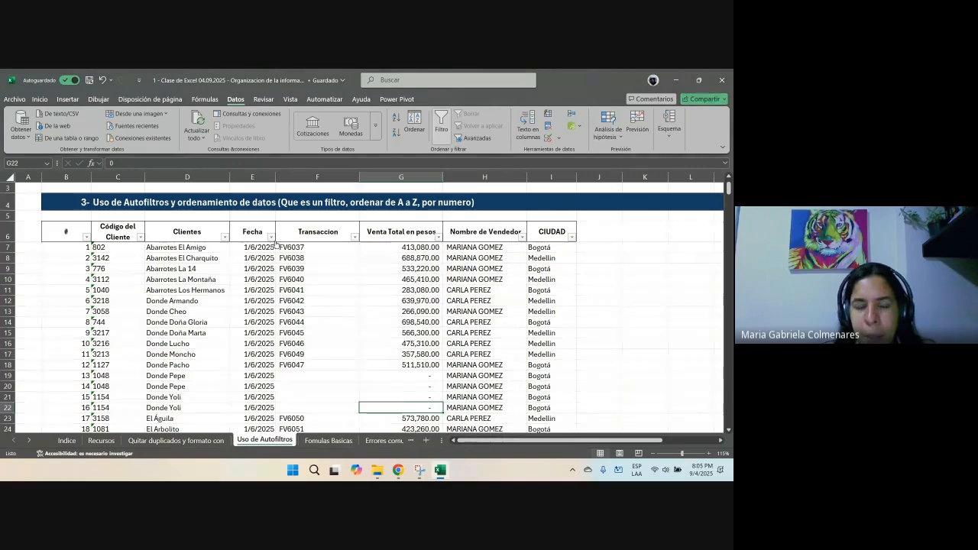
Step: Examine the dates in the Fecha column and the January days in its filter list, keeping every date included
click(271, 237)
click(269, 293)
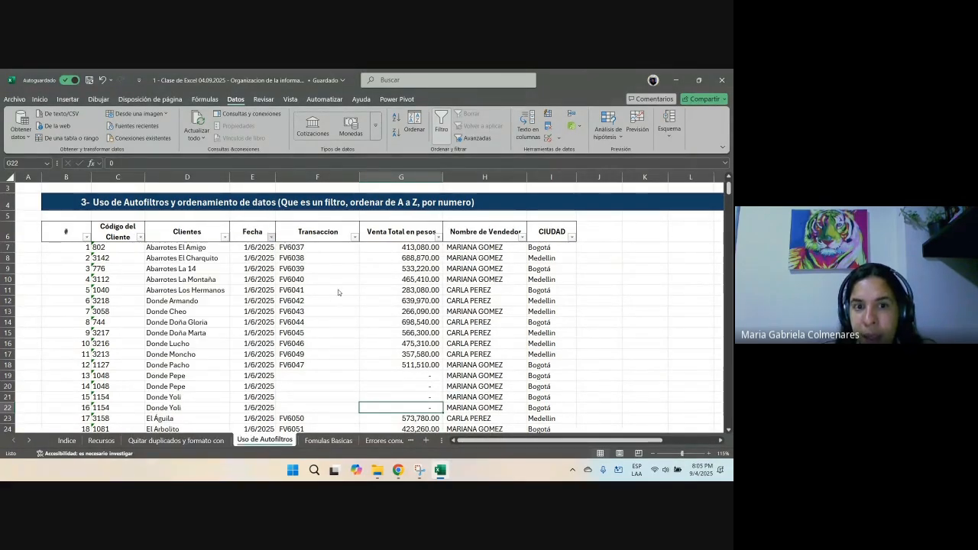
scroll(260, 279, down, 4)
scroll(260, 280, up, 5)
scroll(260, 279, down, 10)
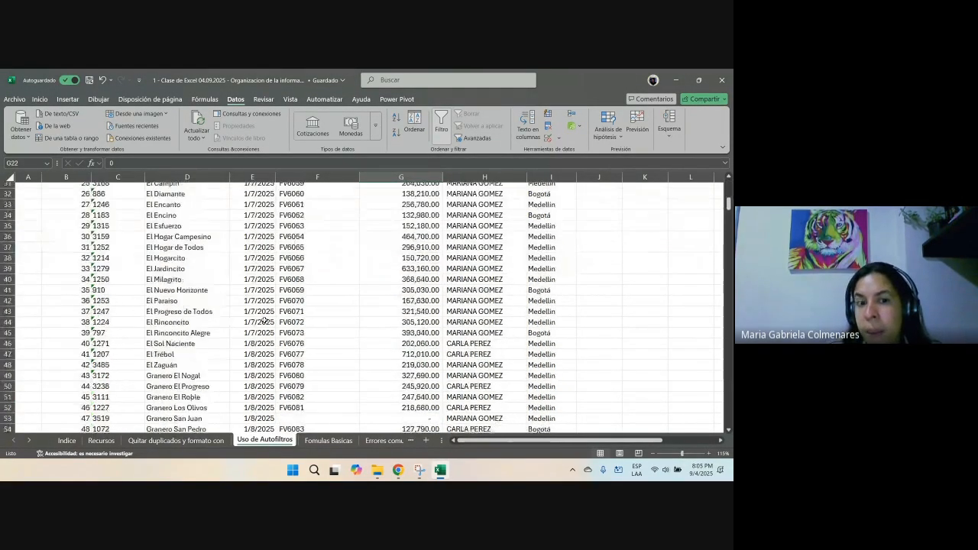
scroll(264, 321, up, 10)
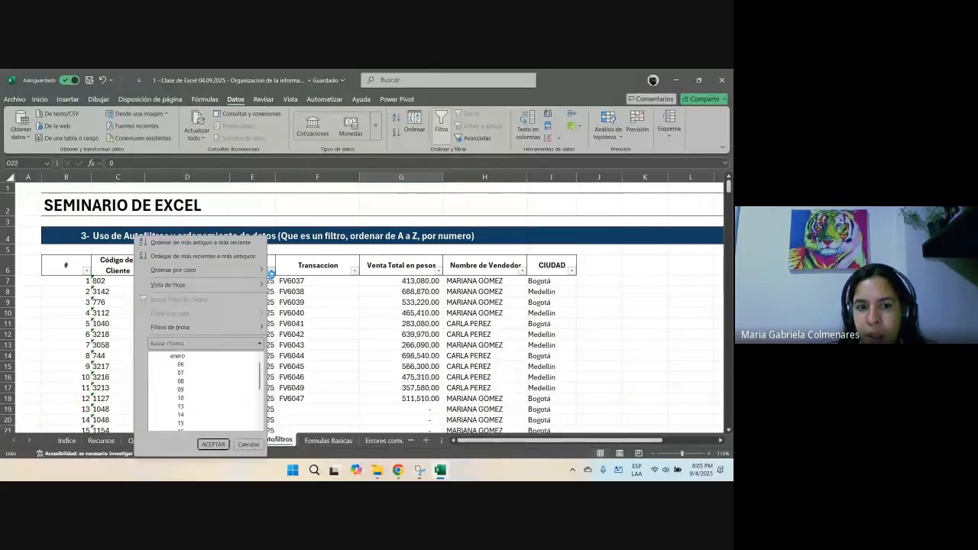
click(271, 270)
scroll(191, 382, down, 1)
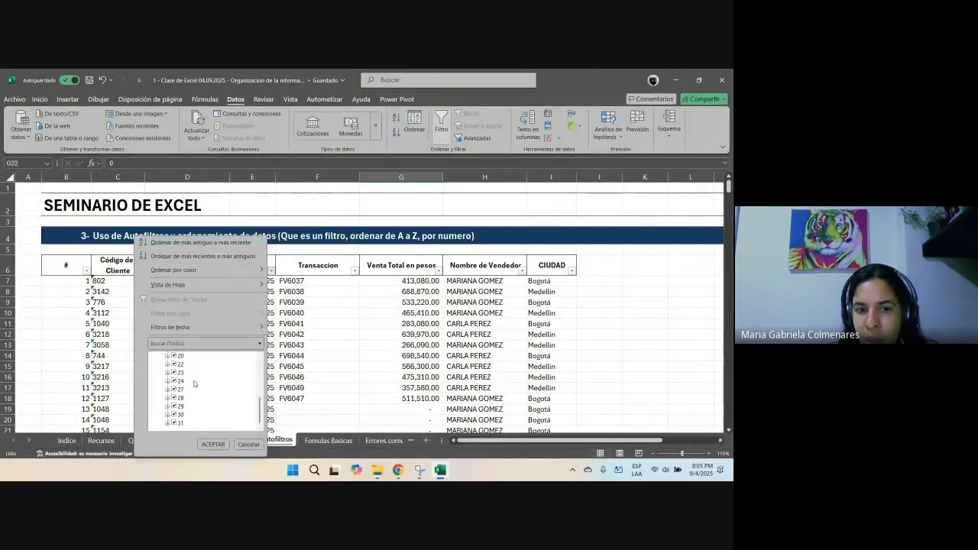
click(213, 444)
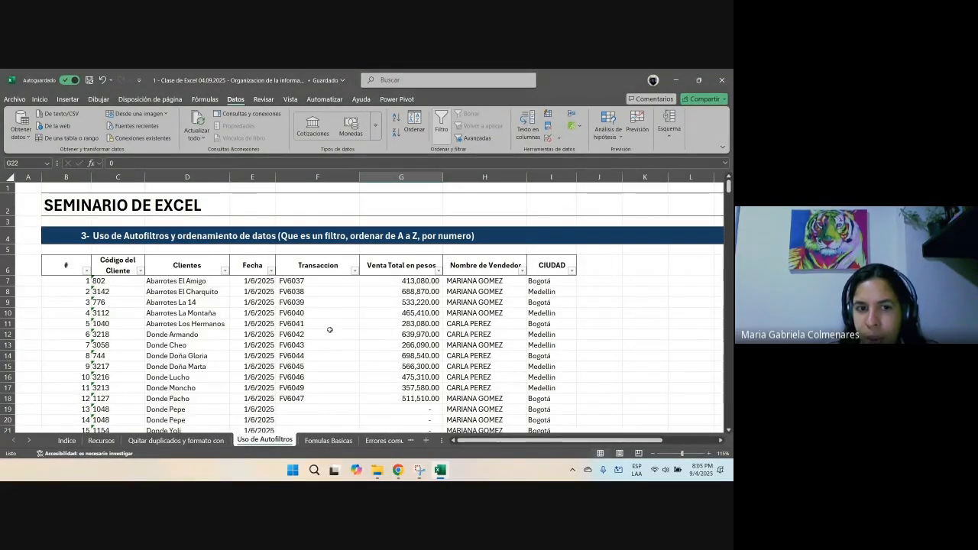
Step: Examine the client names in the Clientes filter list, keeping every client included
click(226, 272)
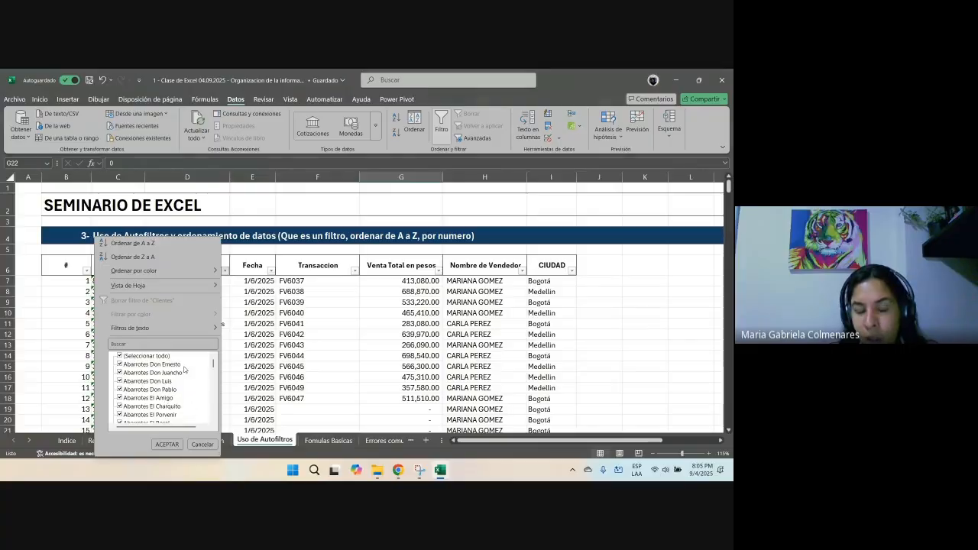
scroll(184, 370, down, 8)
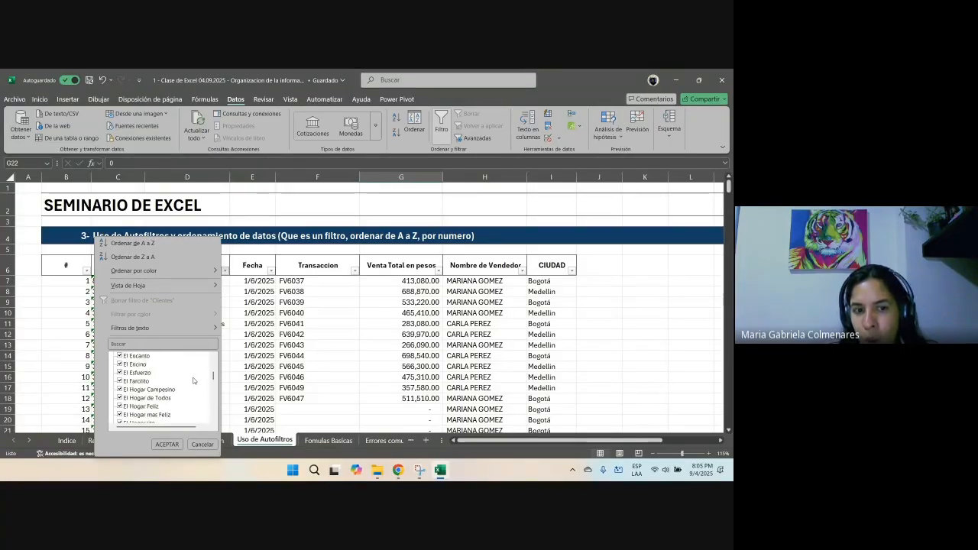
scroll(193, 381, down, 8)
click(167, 445)
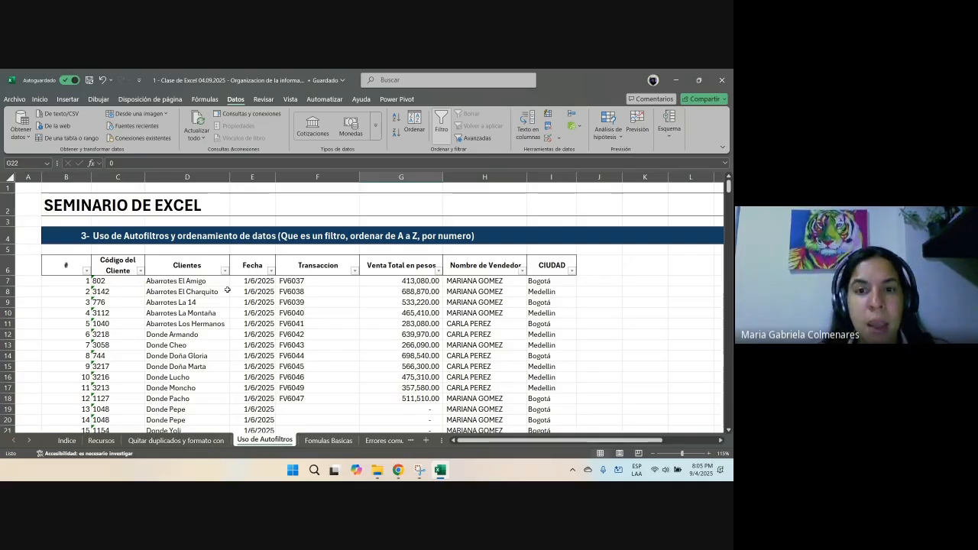
Step: Sort the sales table by the CIUDAD column from A to Z
click(76, 267)
drag(77, 267, 552, 267)
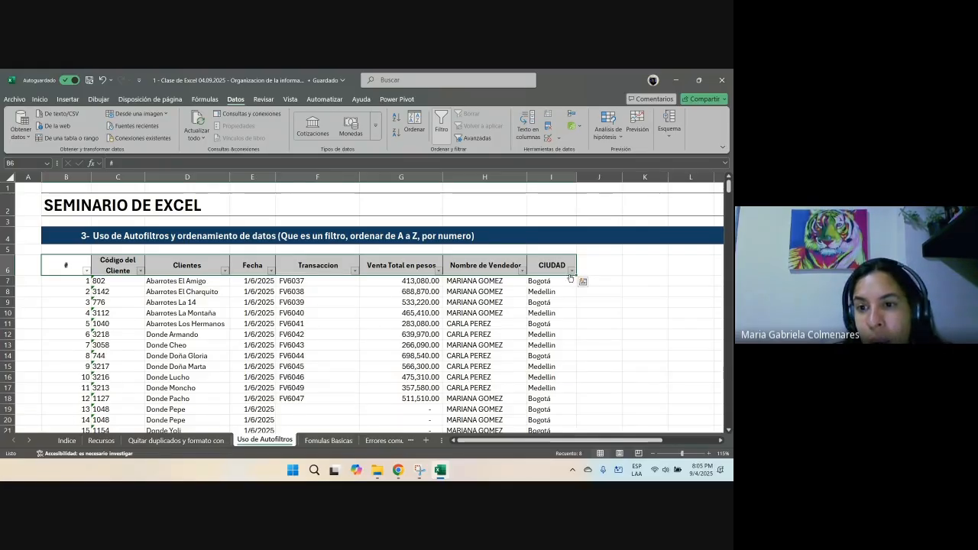
click(559, 324)
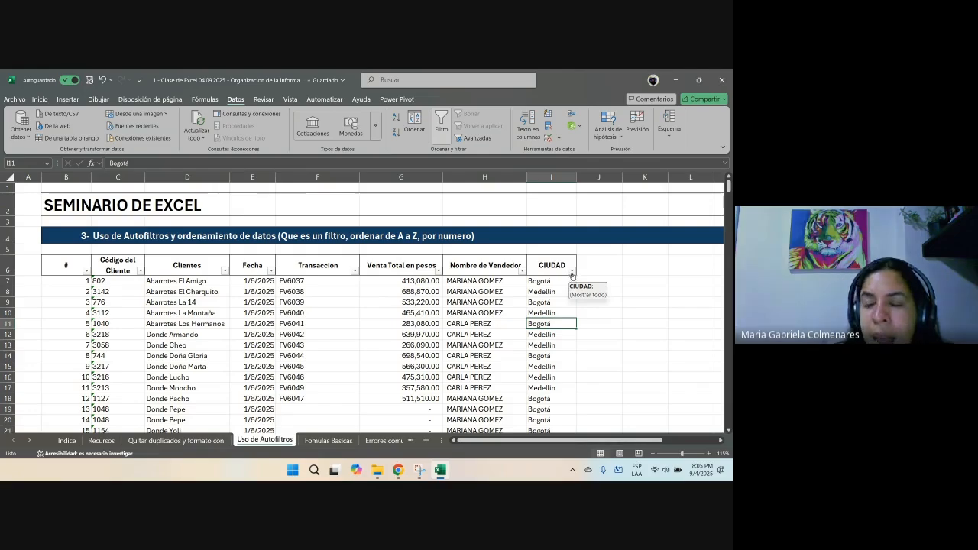
click(571, 272)
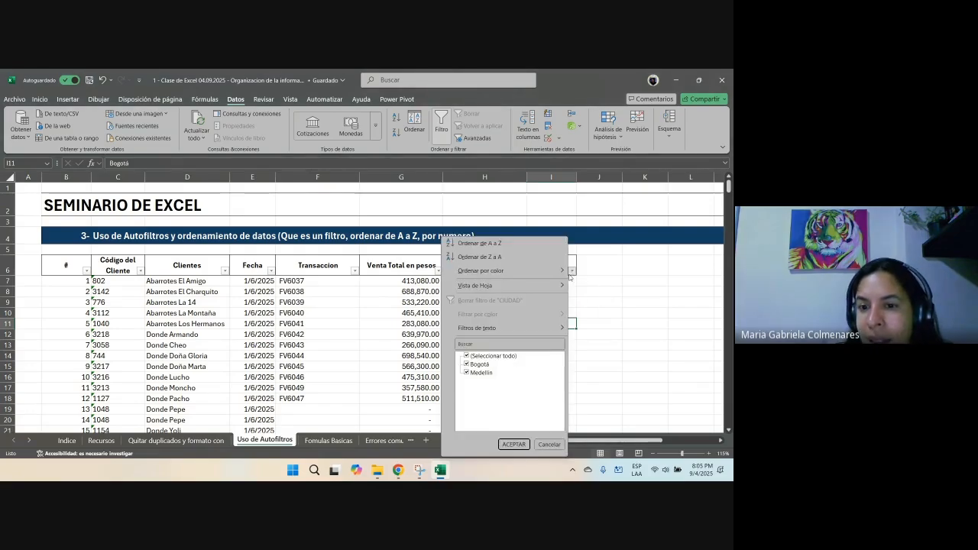
click(495, 245)
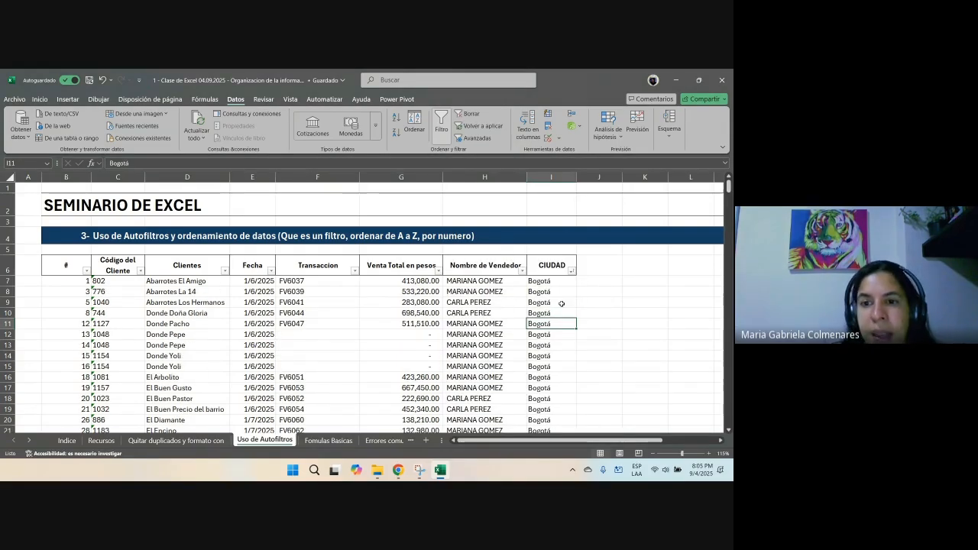
Step: Examine how the sorted records are grouped by city, from the first Bogotá rows down through the Medellin rows
drag(562, 284, 75, 292)
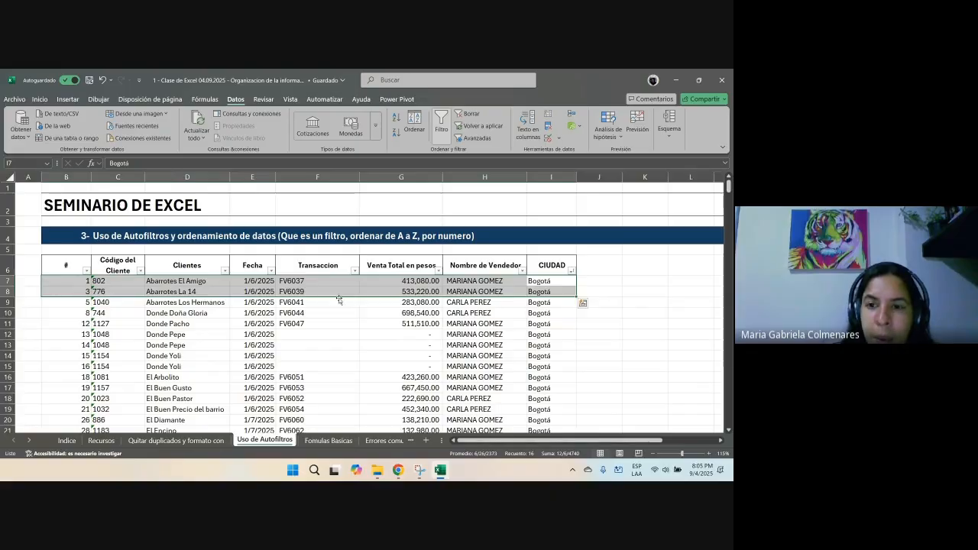
scroll(339, 299, down, 20)
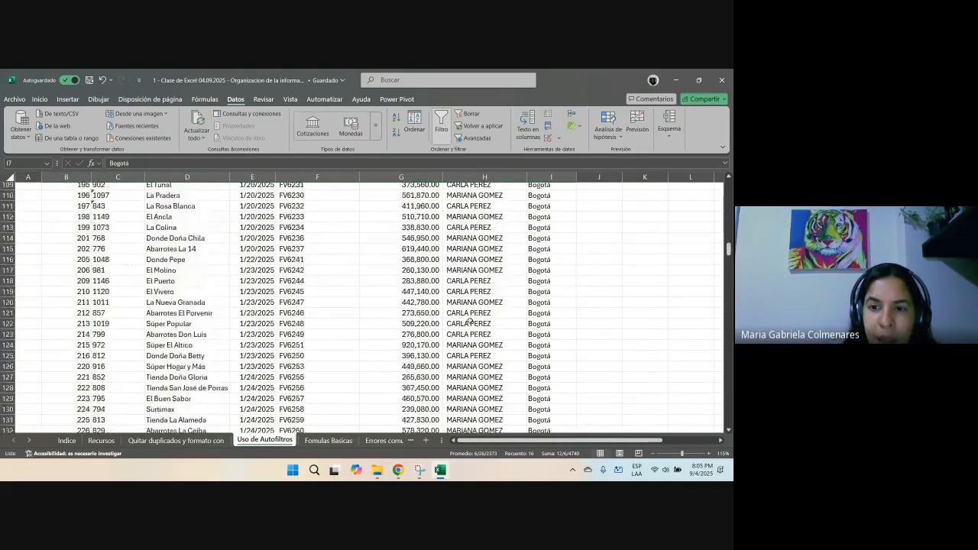
scroll(469, 320, down, 20)
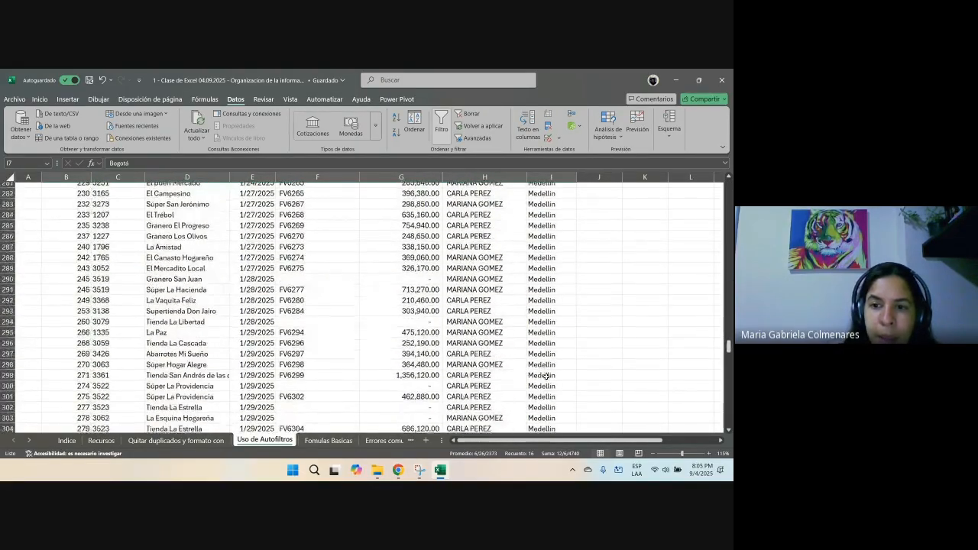
scroll(565, 377, down, 17)
scroll(611, 381, up, 20)
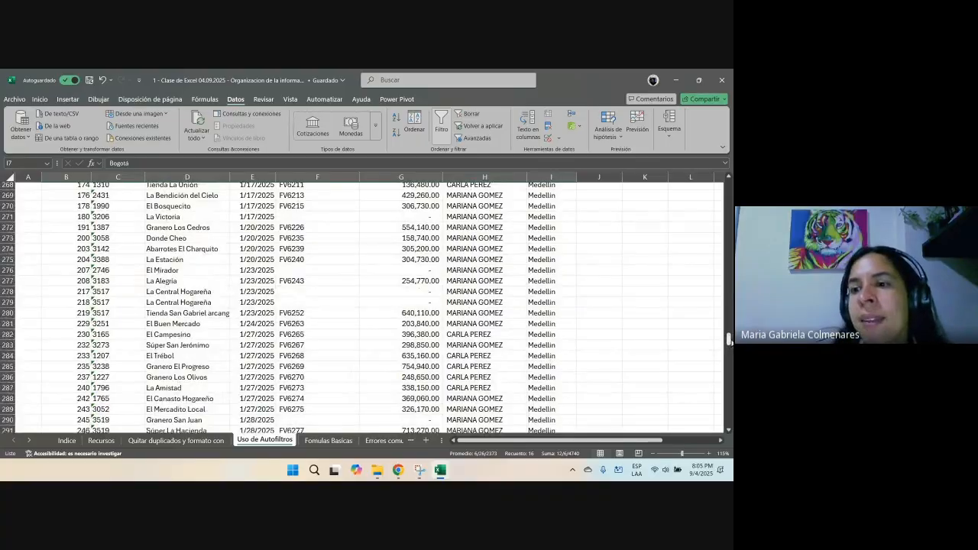
drag(730, 338, 730, 183)
click(547, 321)
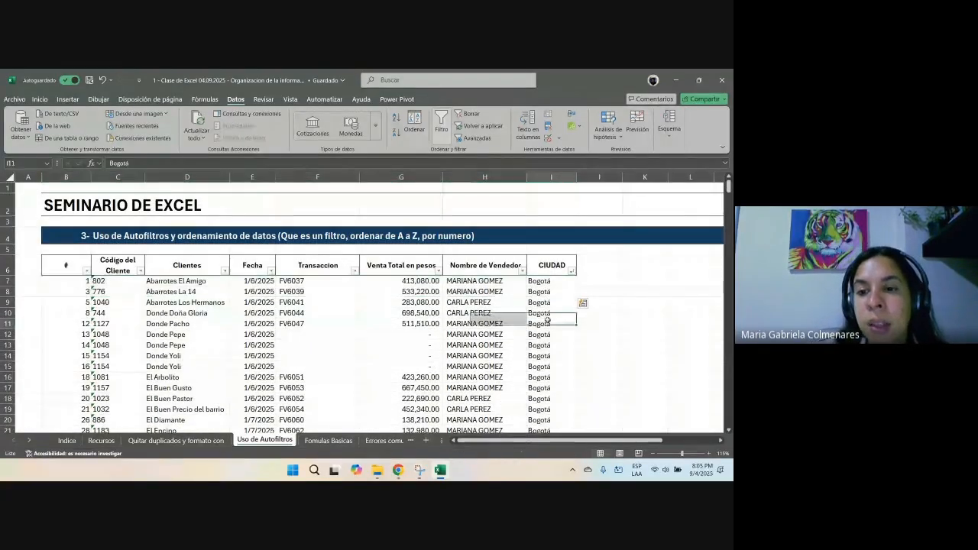
drag(547, 321, 539, 357)
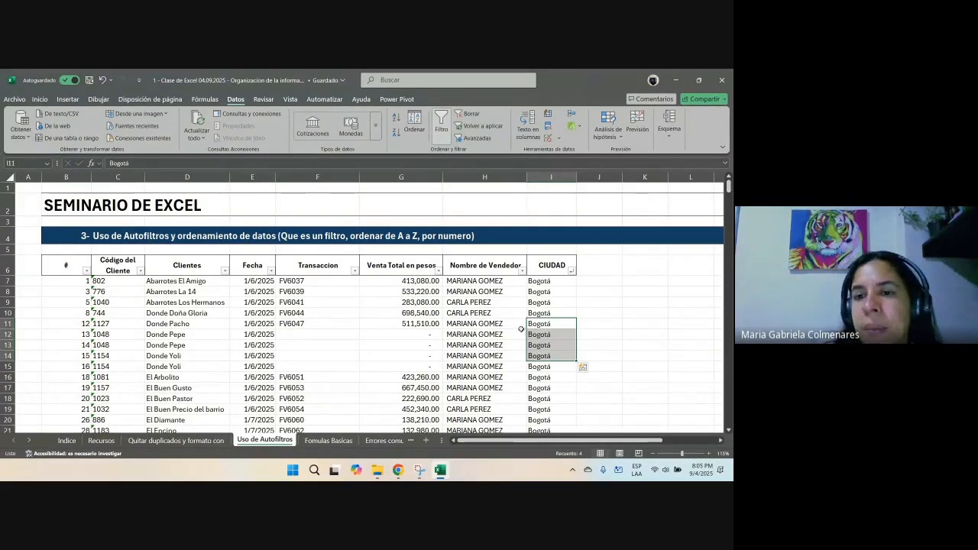
Step: Sort the sales table by the CIUDAD column from Z to A and review its city and seller entries
click(547, 300)
click(572, 271)
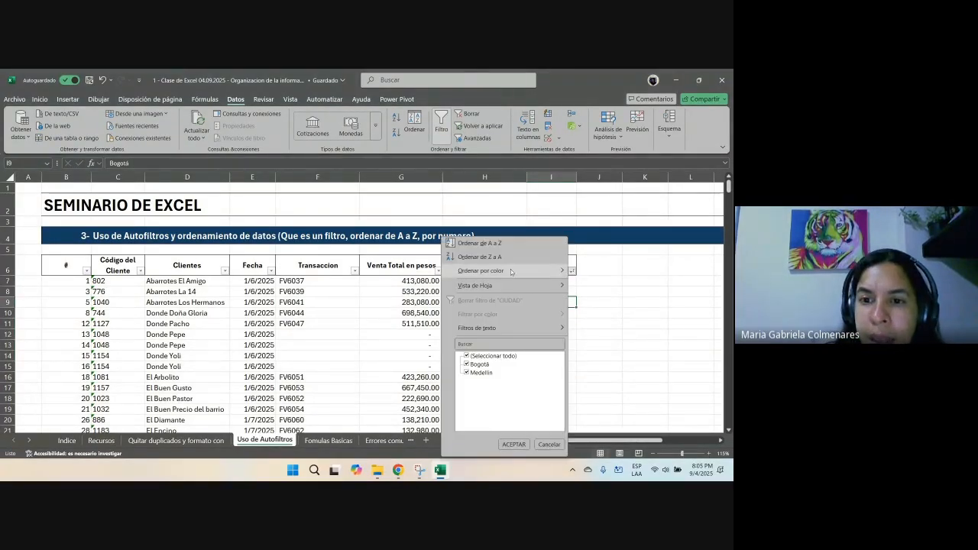
click(496, 257)
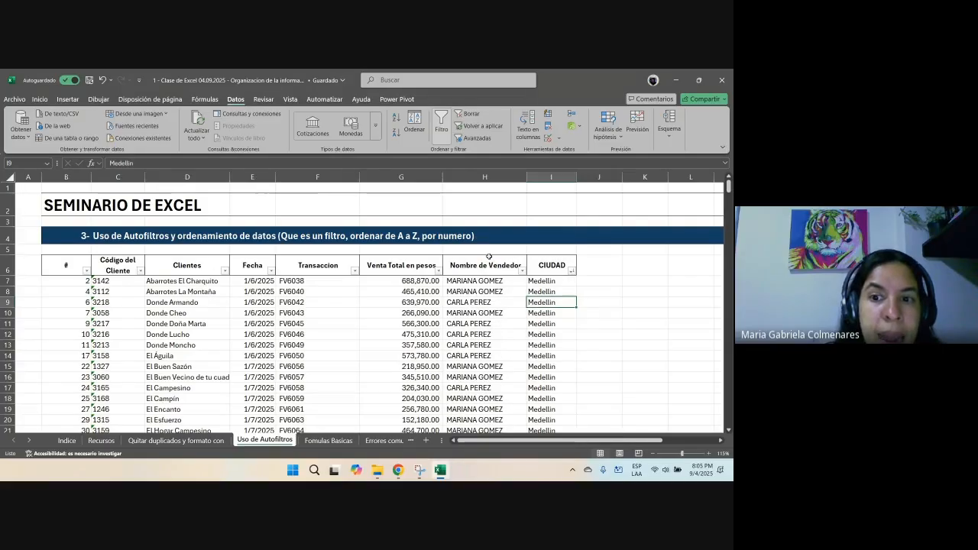
drag(554, 282, 540, 316)
scroll(551, 306, up, 20)
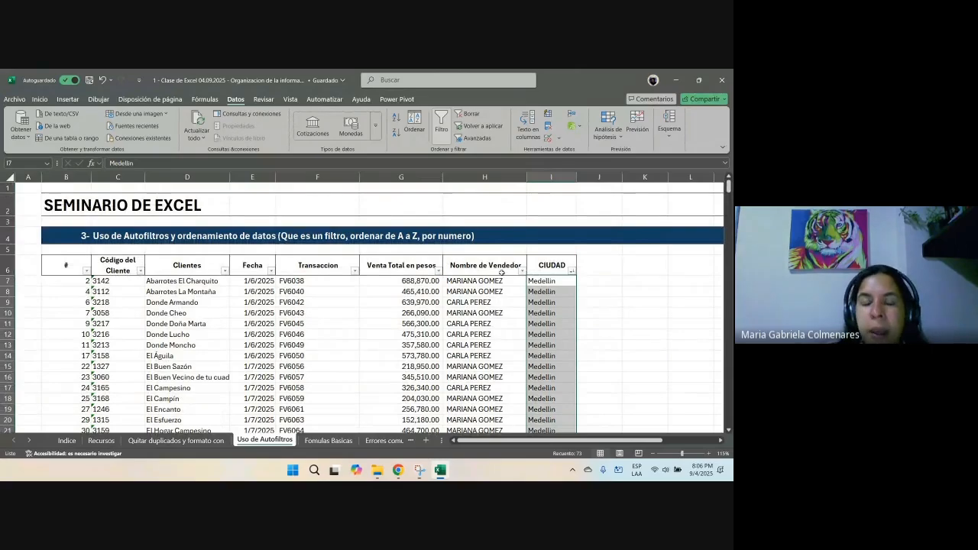
click(452, 303)
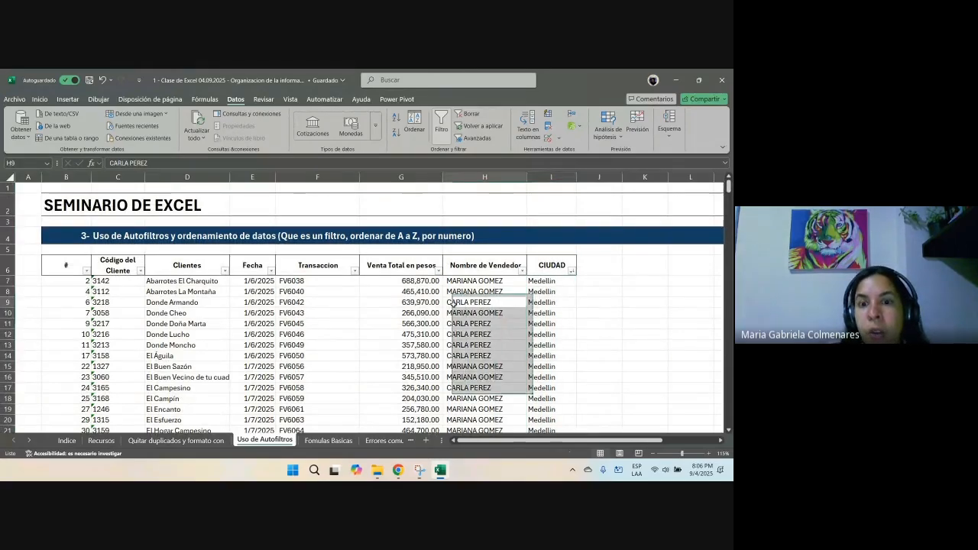
Step: Sort the sales table by Venta Total en pesos from largest to smallest and select the first sales amounts
click(398, 302)
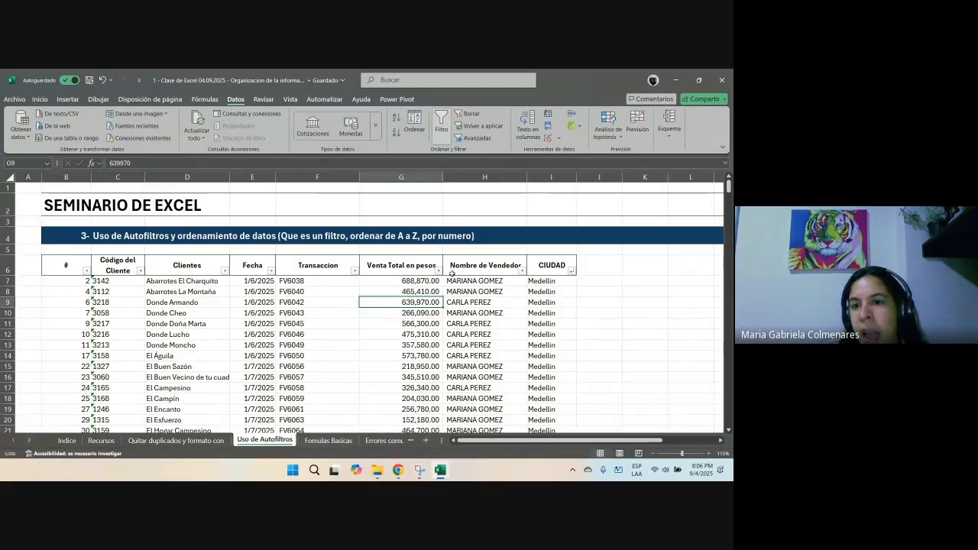
click(404, 264)
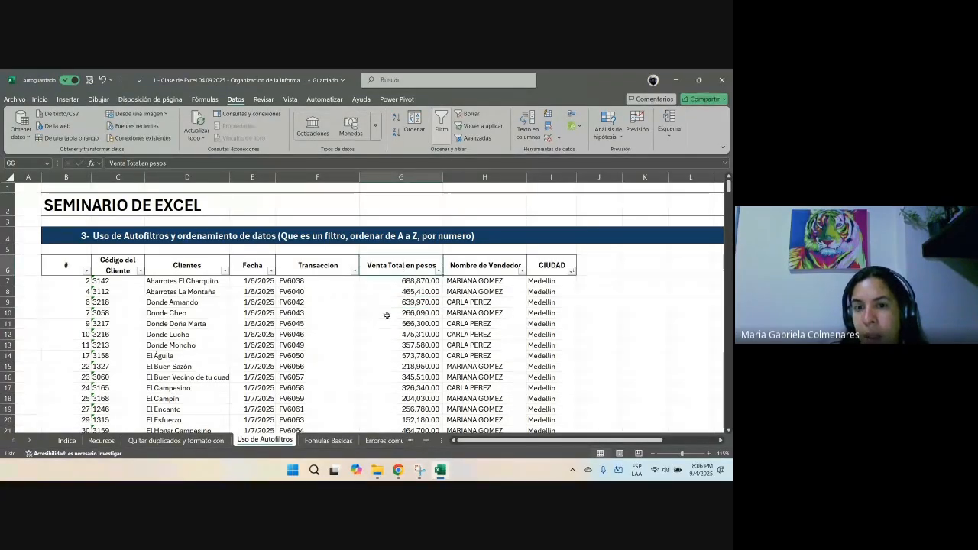
click(438, 271)
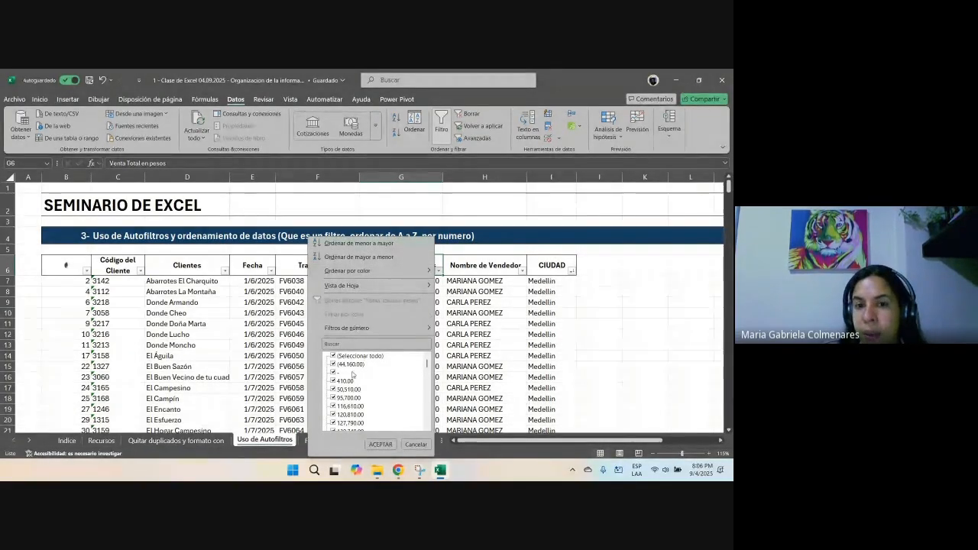
click(352, 258)
drag(389, 286, 385, 364)
Step: Examine the sorted sales amounts down to the table's last record, highlighting that row, and return to the headers
scroll(385, 365, down, 10)
scroll(385, 364, down, 20)
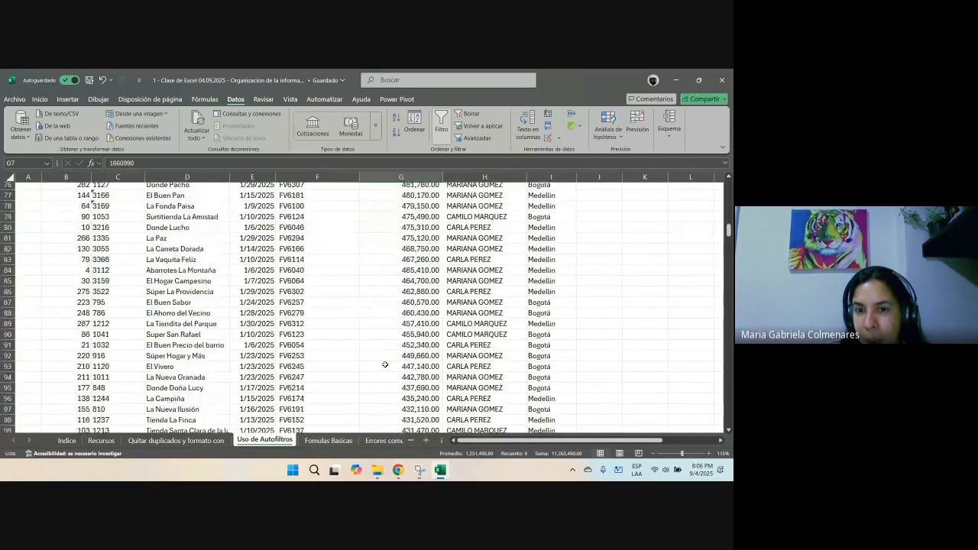
scroll(369, 364, down, 20)
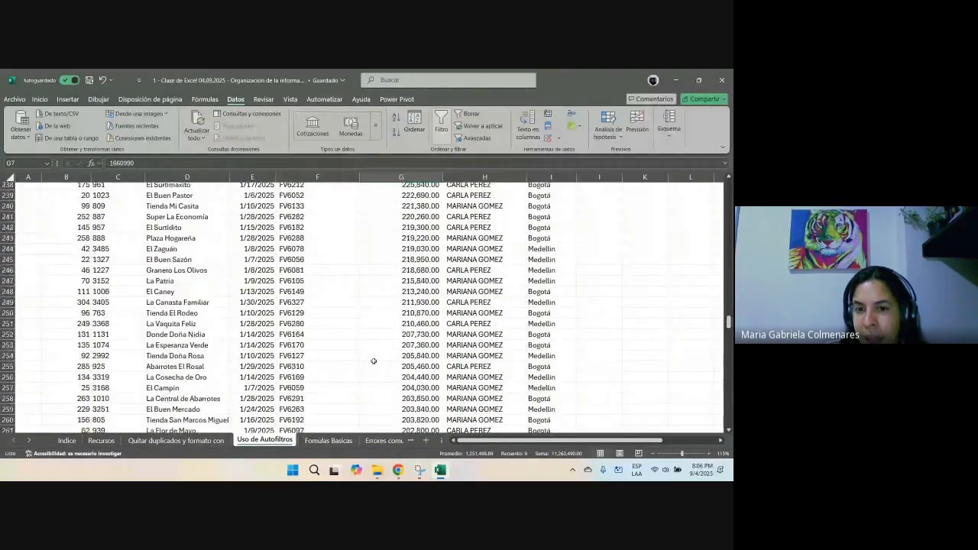
scroll(375, 353, up, 6)
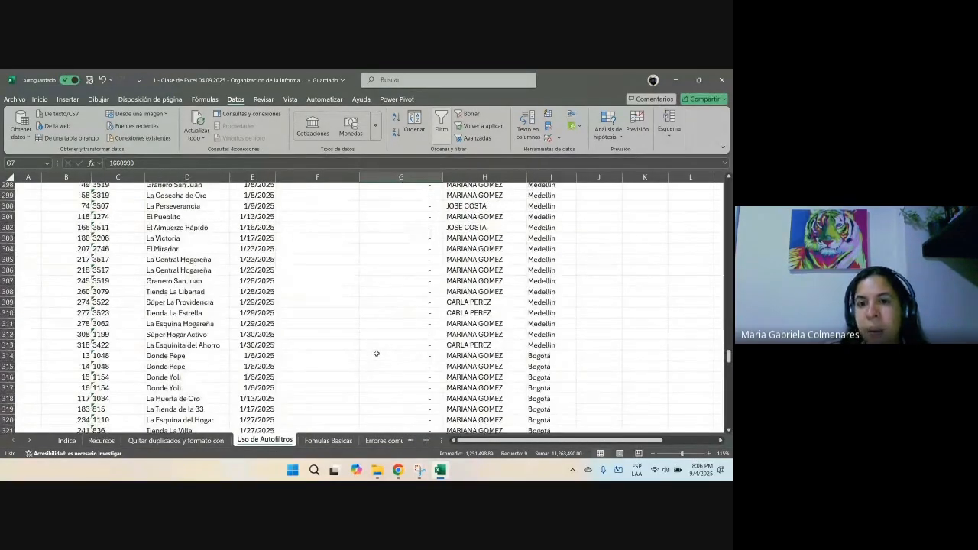
scroll(376, 353, down, 3)
drag(536, 312, 68, 291)
drag(539, 324, 72, 324)
scroll(376, 328, up, 3)
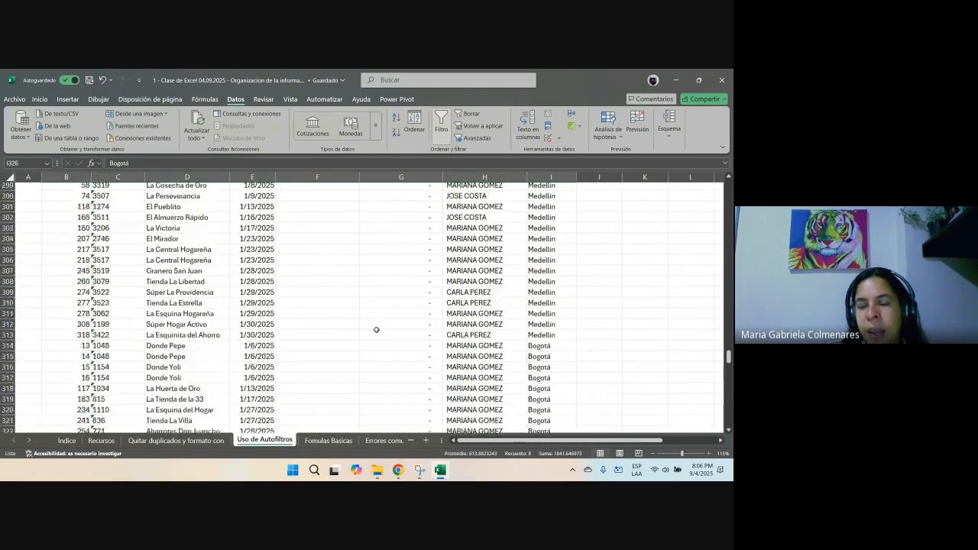
scroll(376, 328, down, 3)
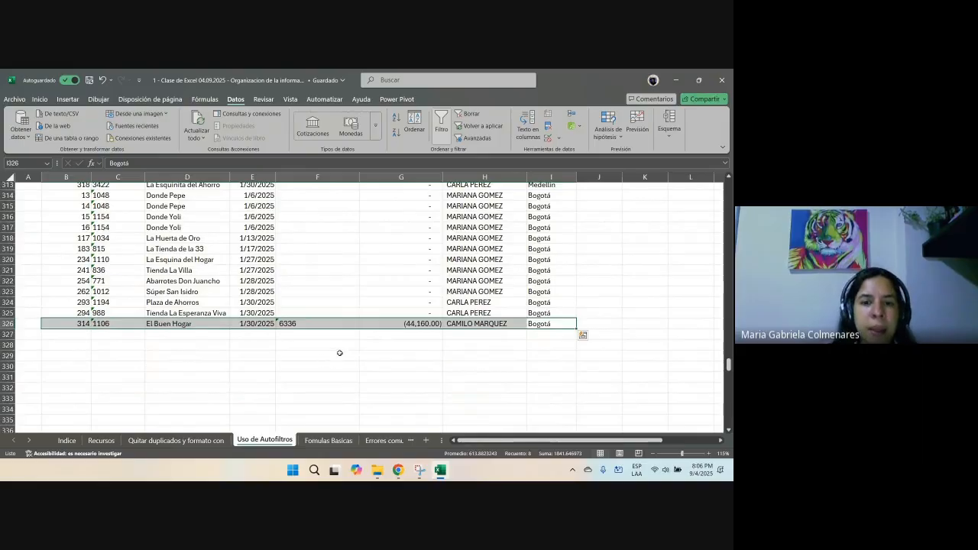
drag(550, 324, 64, 323)
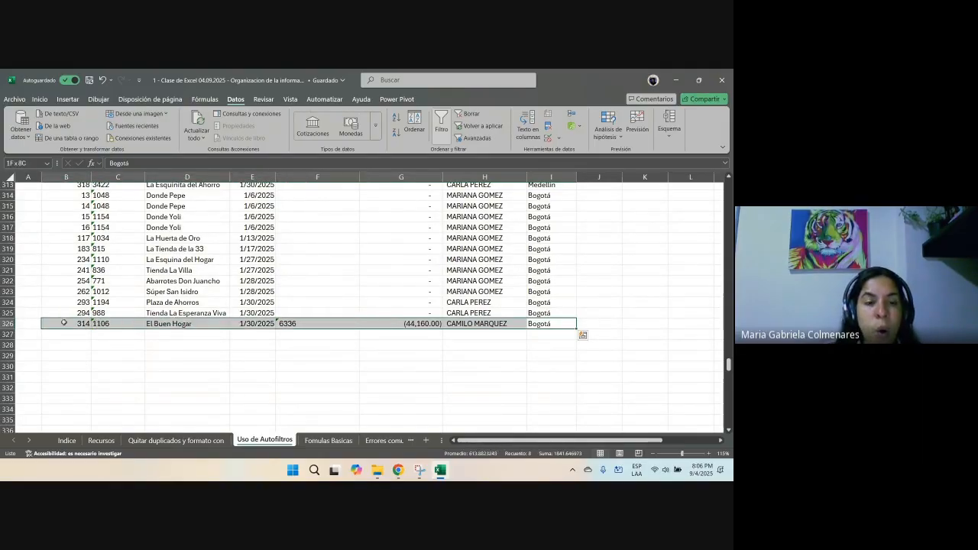
scroll(316, 320, up, 19)
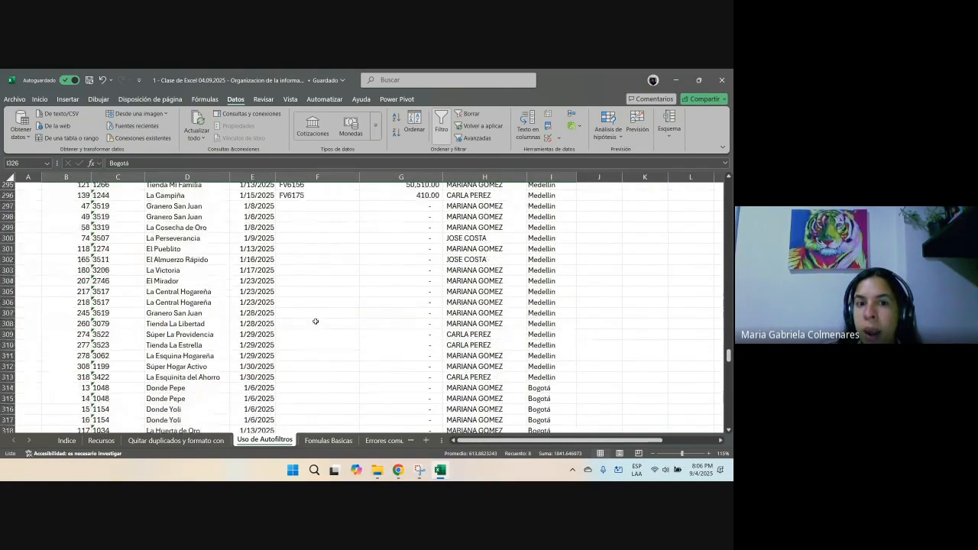
scroll(315, 322, up, 20)
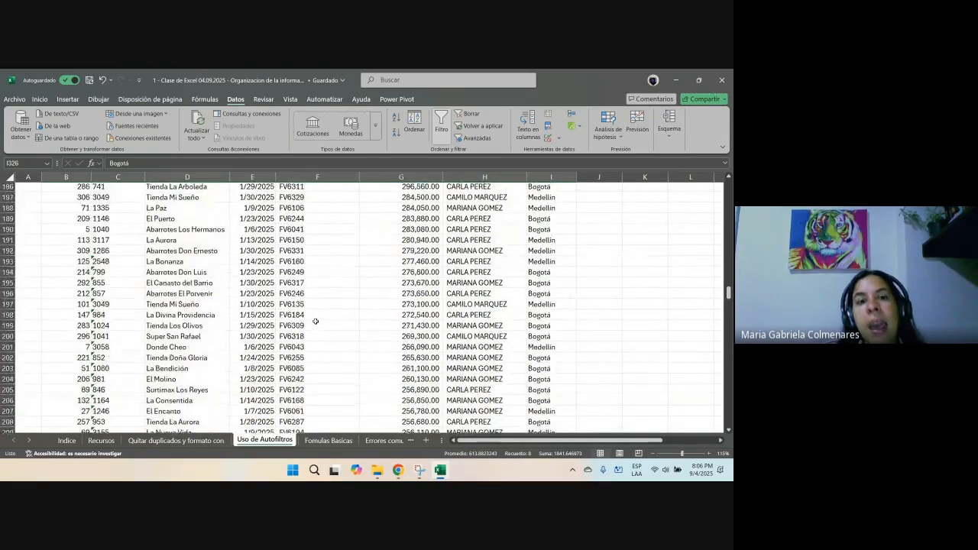
scroll(316, 322, up, 20)
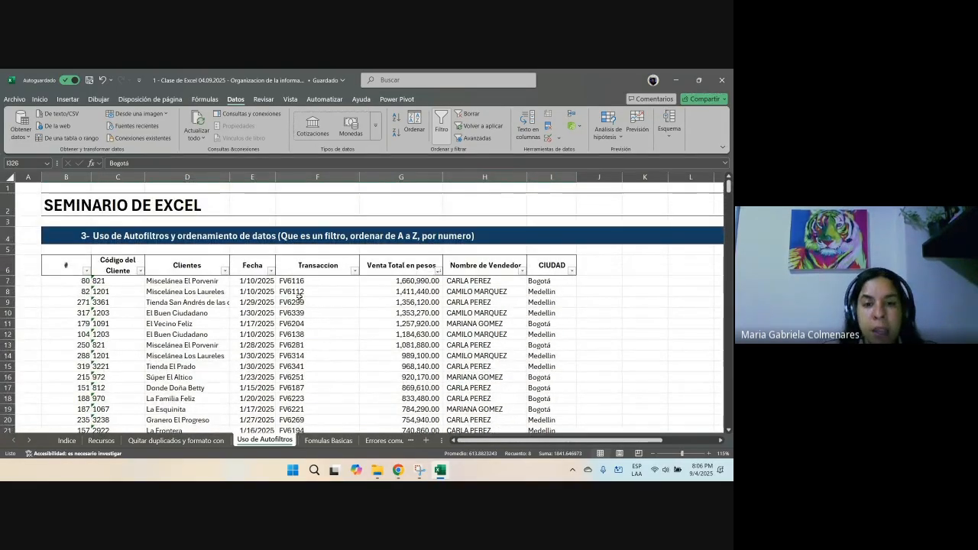
Step: Sort the sales table by the Fecha column from most recent to oldest and review the order of the dates
click(286, 291)
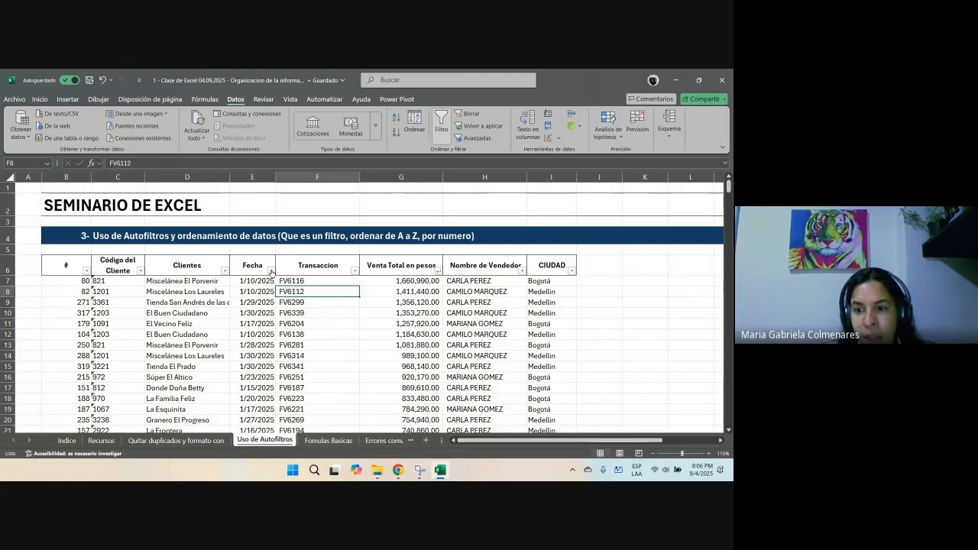
click(271, 272)
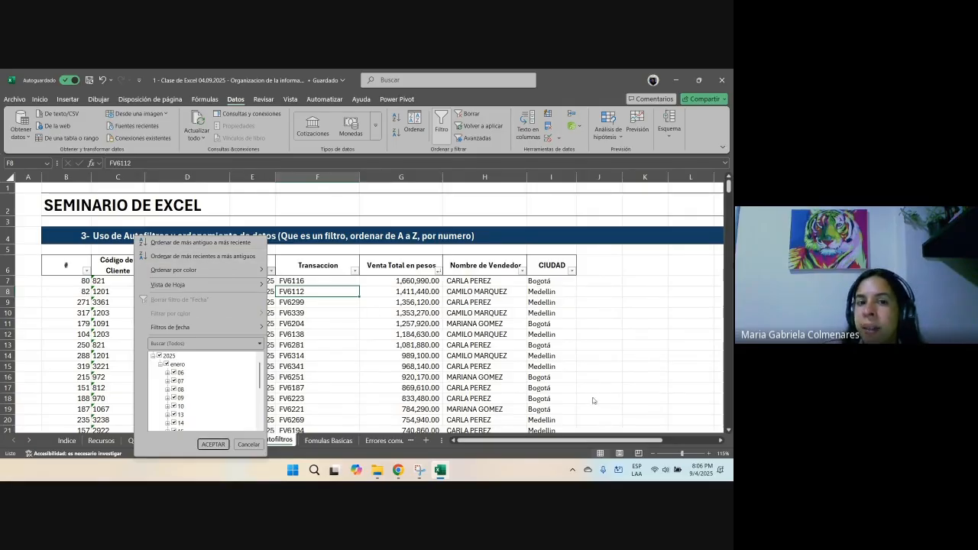
click(208, 260)
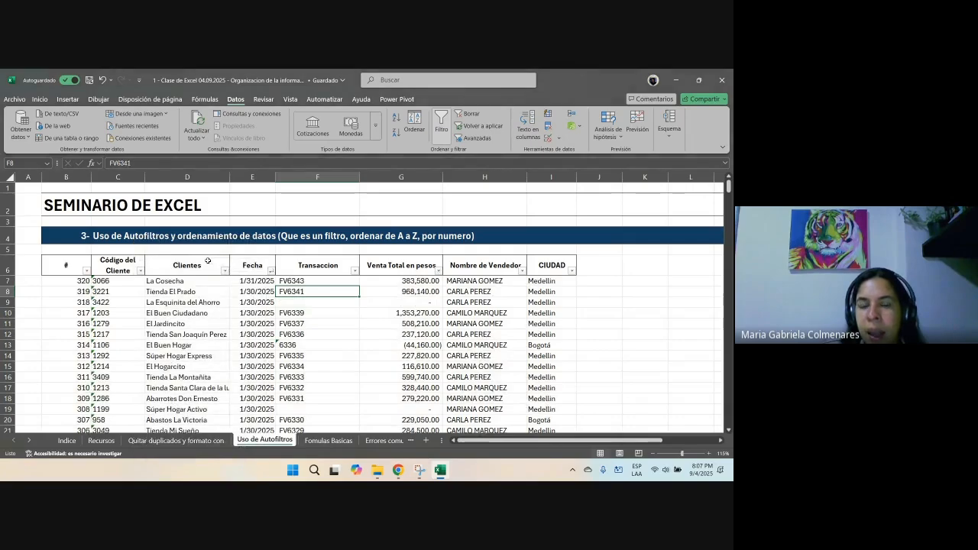
drag(80, 281, 550, 335)
click(258, 281)
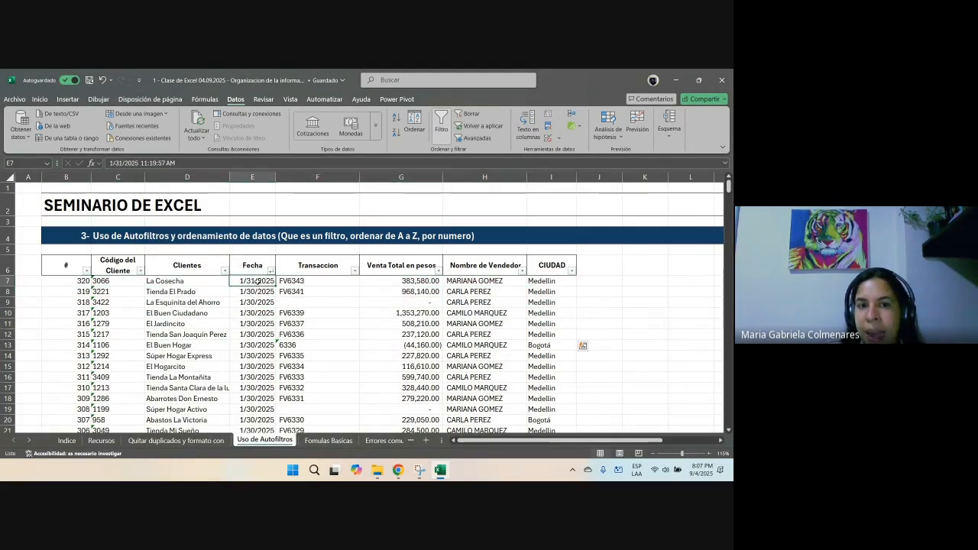
scroll(268, 305, down, 13)
scroll(274, 316, down, 15)
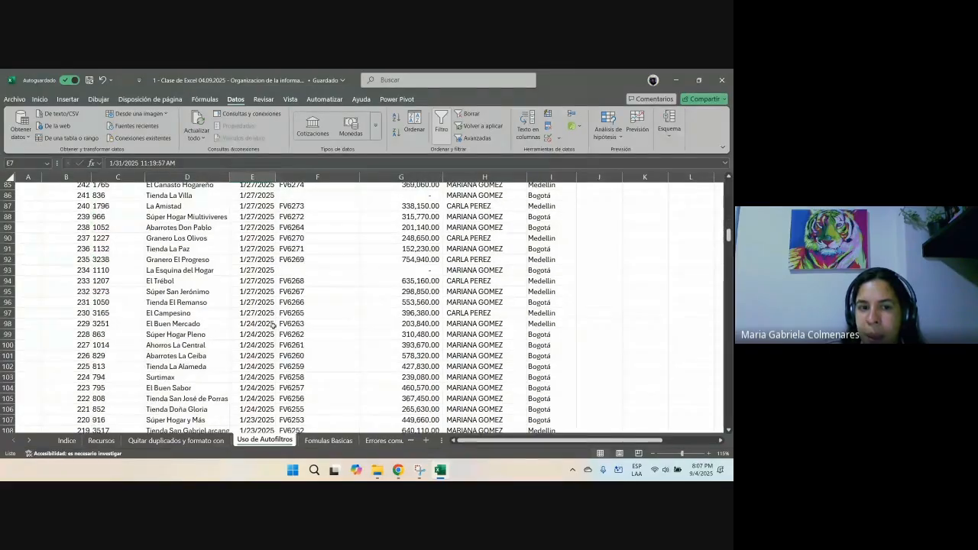
scroll(273, 325, up, 20)
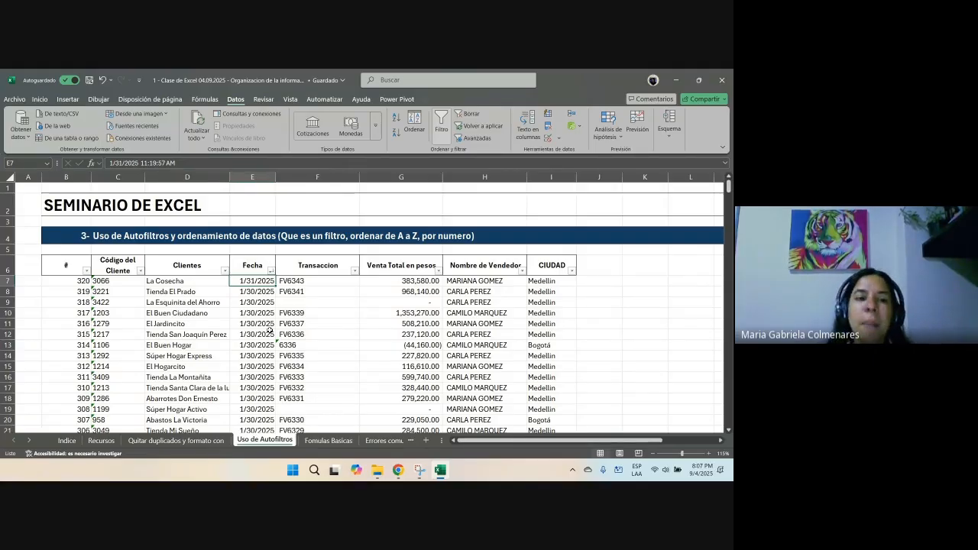
Step: Sort the sales table by the # column from smallest to largest to restore the original record order
click(65, 272)
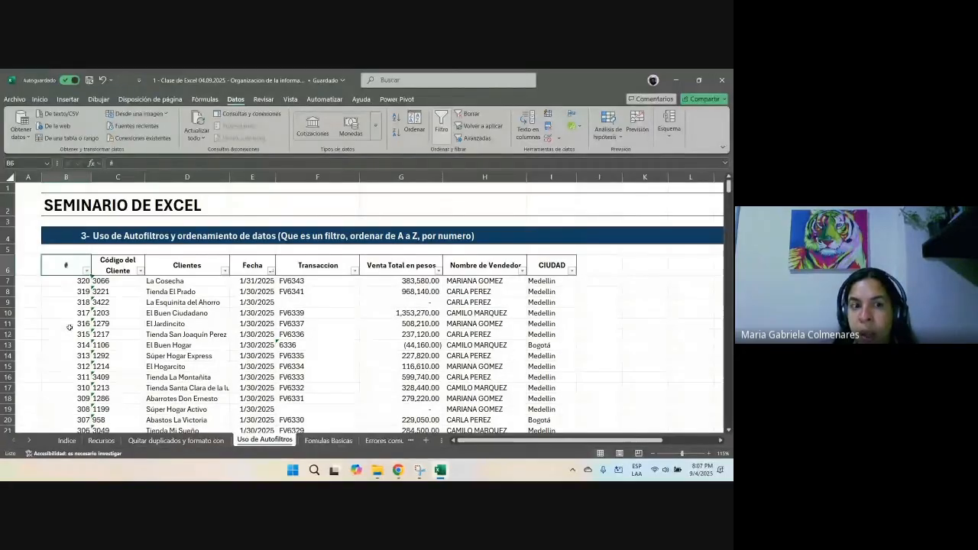
click(87, 272)
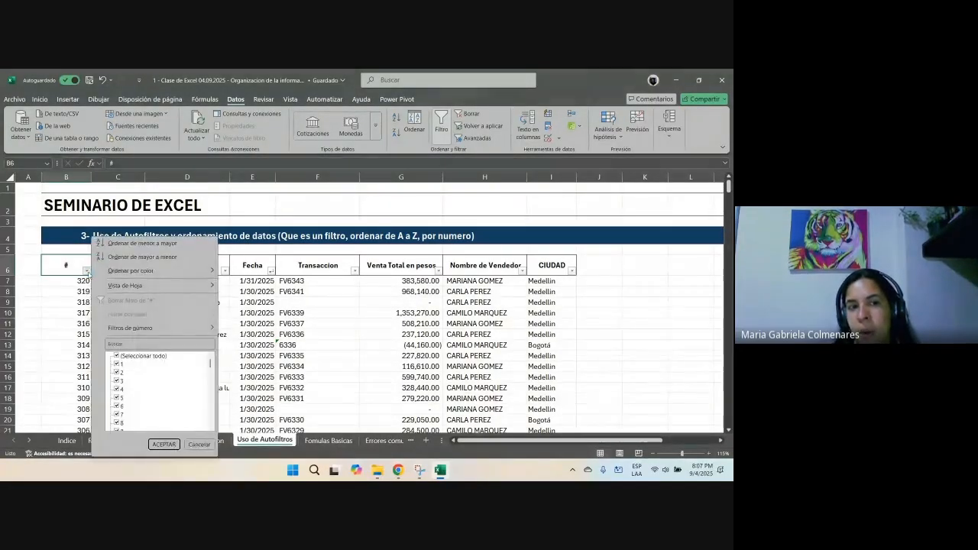
click(126, 241)
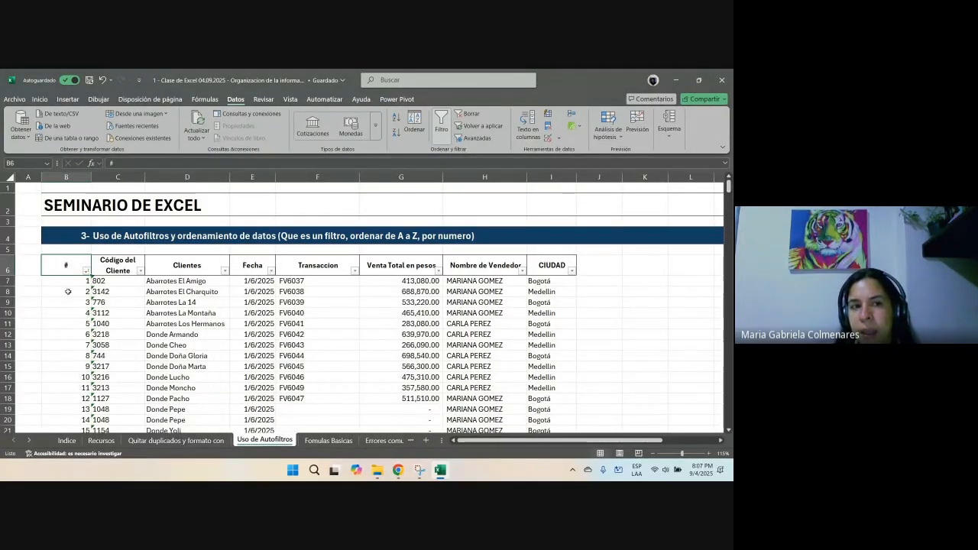
click(87, 271)
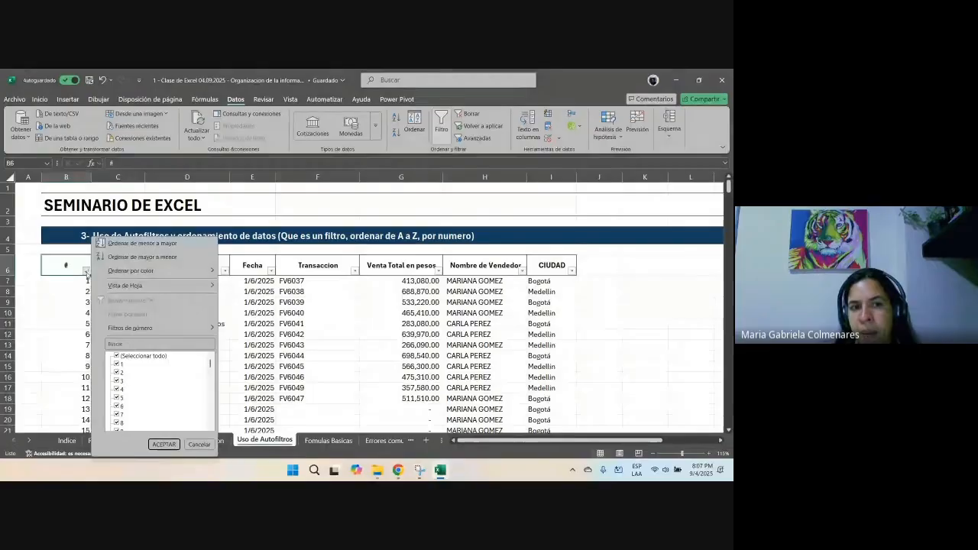
click(130, 243)
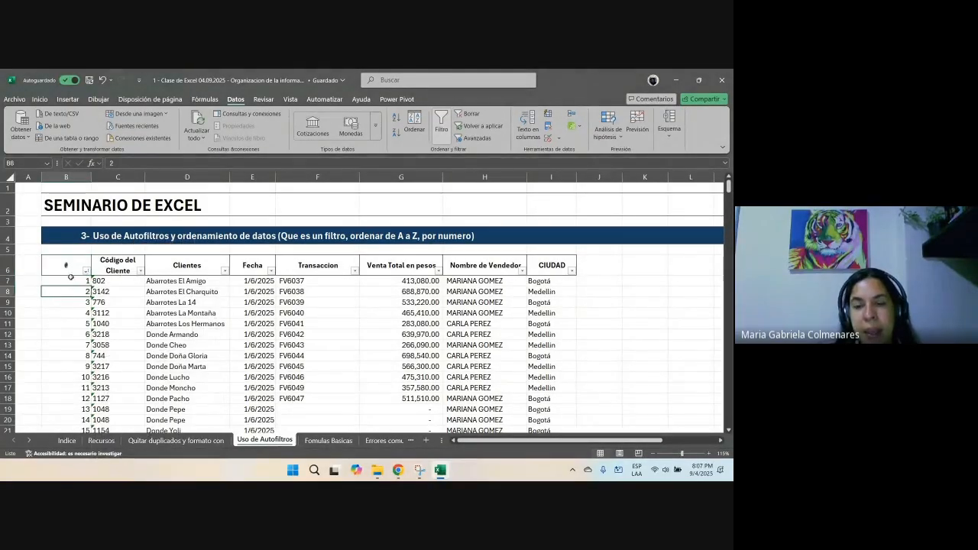
Step: Review the table's records and headers, highlighting the city and seller entries of the first rows
drag(73, 281, 549, 463)
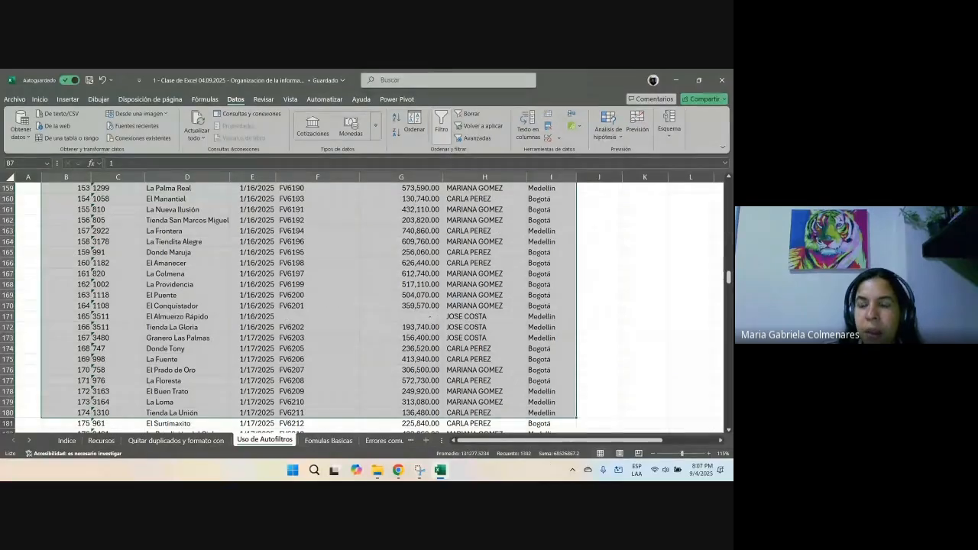
drag(728, 277, 723, 186)
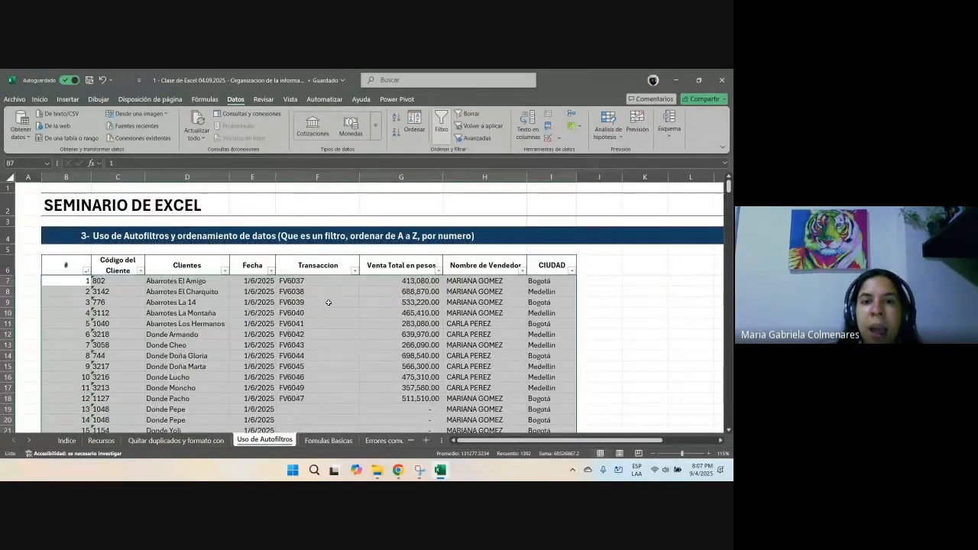
click(475, 302)
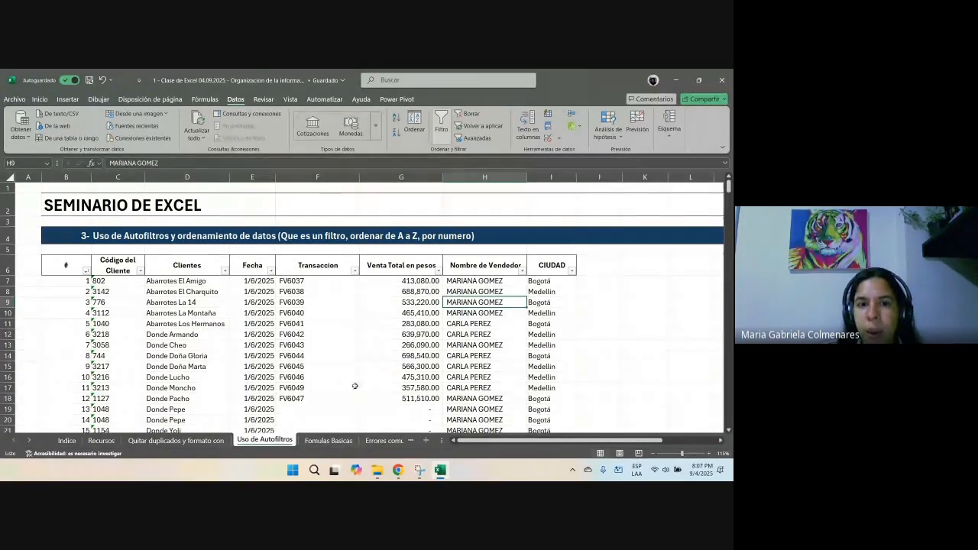
drag(68, 268, 441, 280)
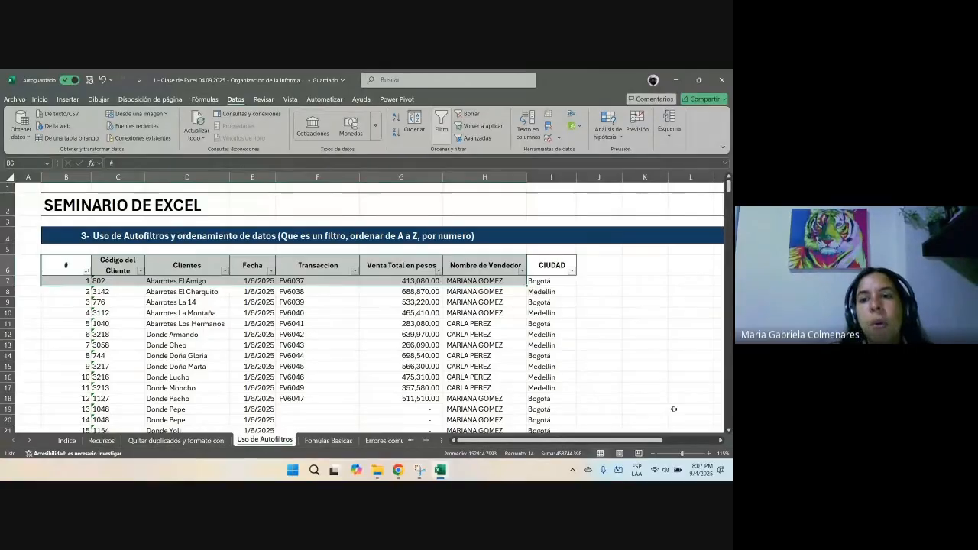
drag(542, 282, 556, 405)
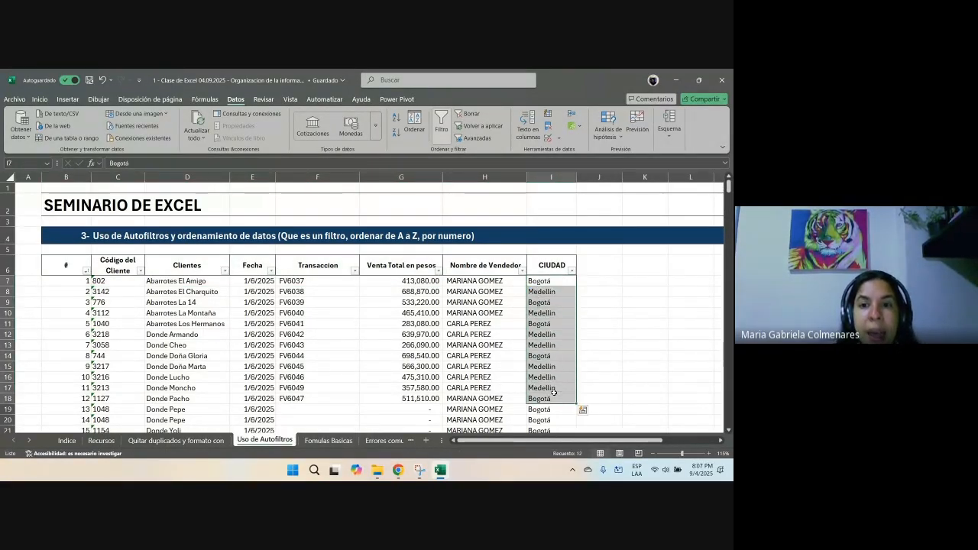
drag(495, 282, 493, 367)
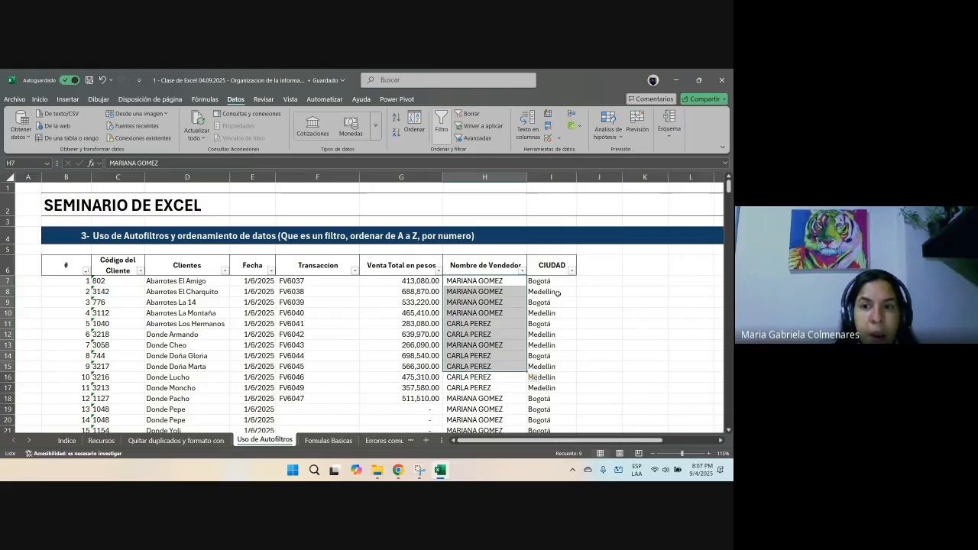
Step: Sort the sales table by the CIUDAD column from A to Z and highlight one seller's entries among the Bogotá rows
click(571, 270)
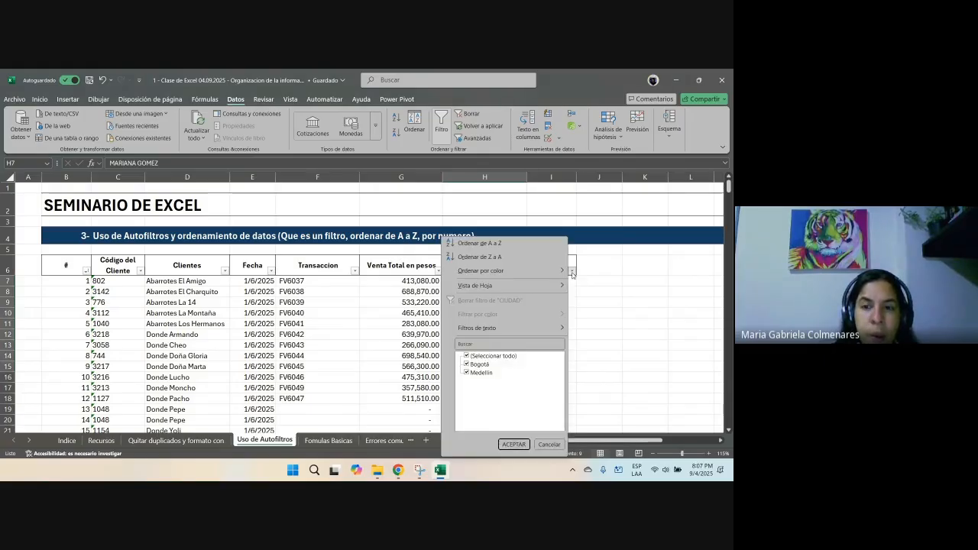
click(532, 245)
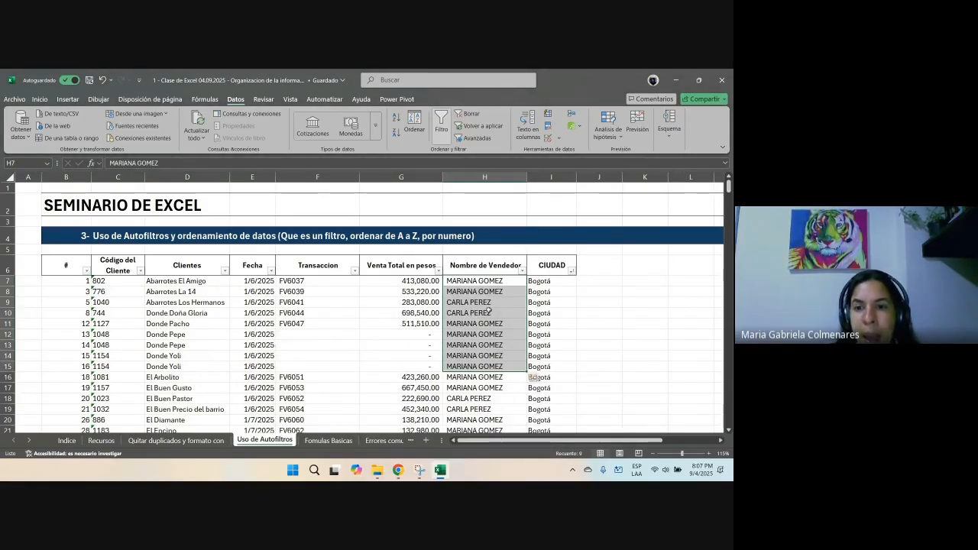
drag(482, 284, 495, 290)
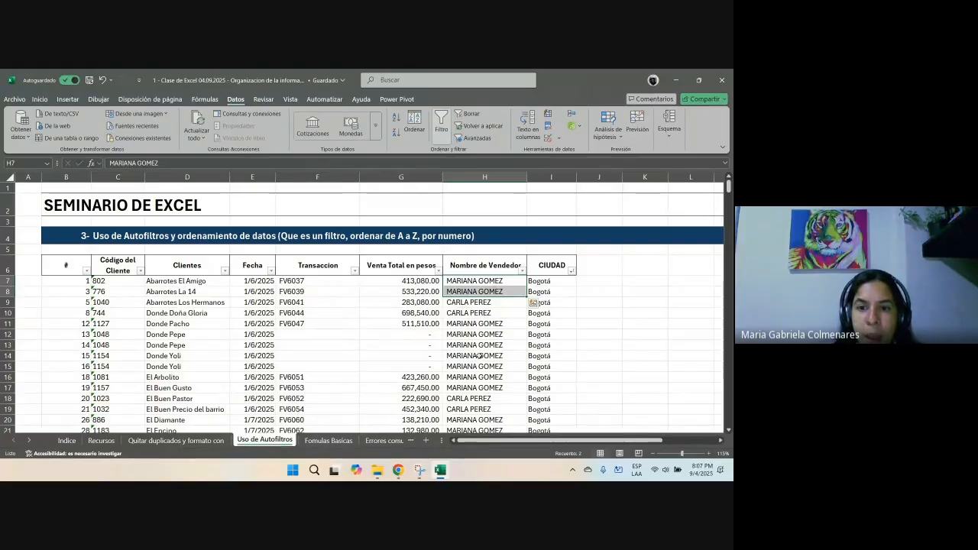
drag(482, 324, 489, 389)
scroll(493, 344, down, 3)
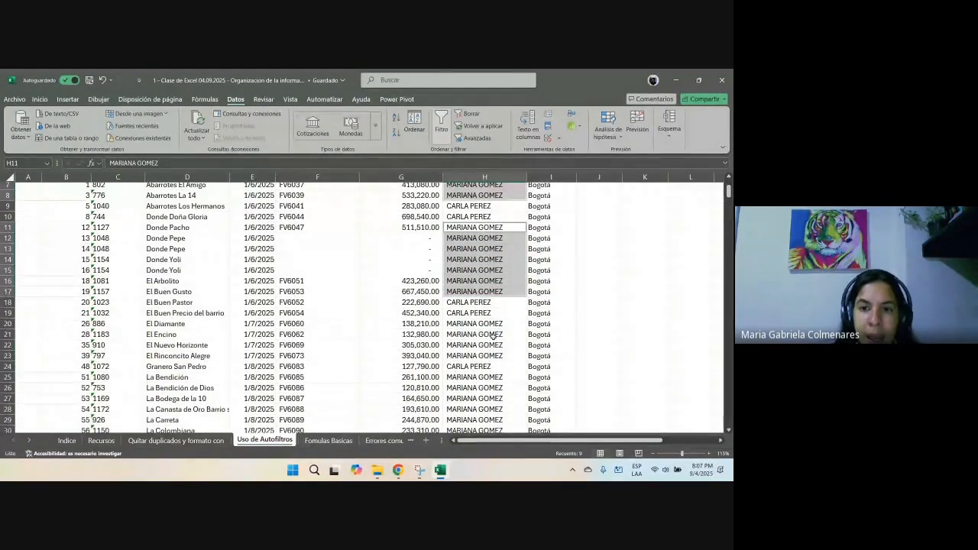
drag(497, 323, 489, 355)
scroll(489, 355, up, 2)
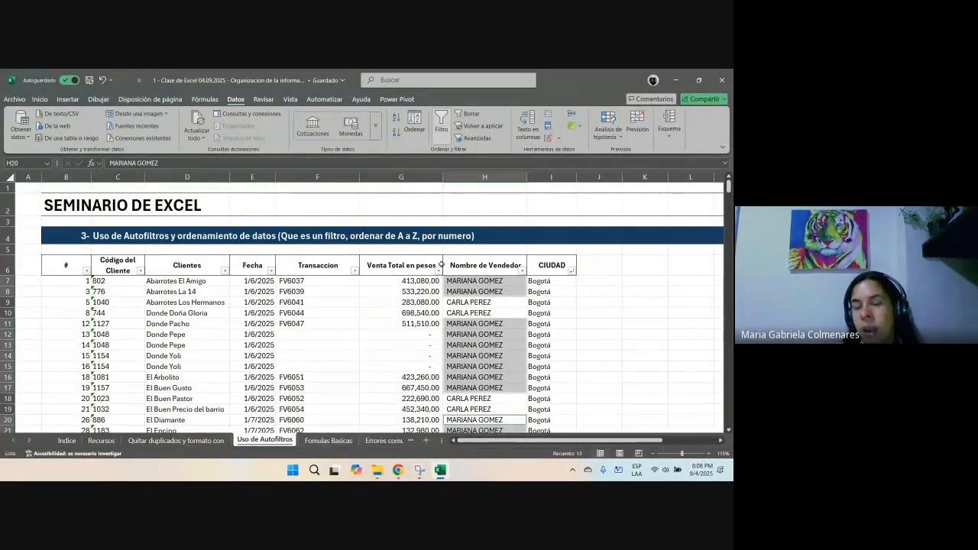
click(570, 270)
click(399, 318)
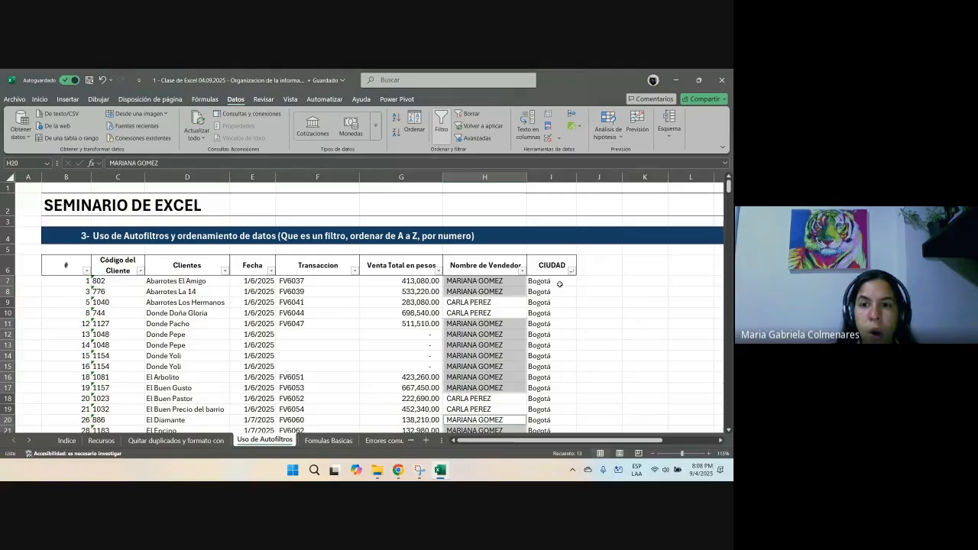
Step: Sort the sales table by Nombre de Vendedor from A to Z and then by CIUDAD from A to Z, and highlight some Bogotá rows
click(522, 273)
click(416, 243)
scroll(587, 309, down, 3)
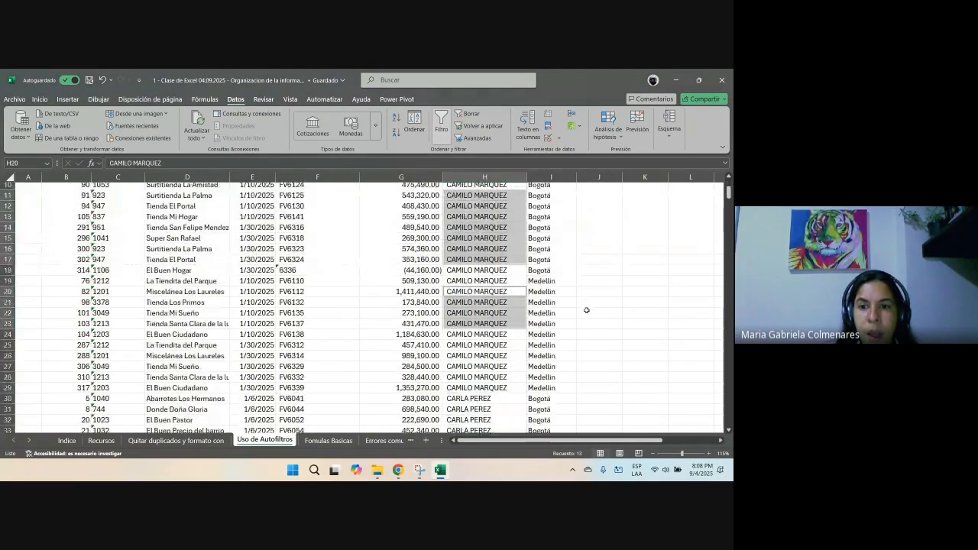
scroll(586, 310, up, 3)
click(571, 271)
click(489, 243)
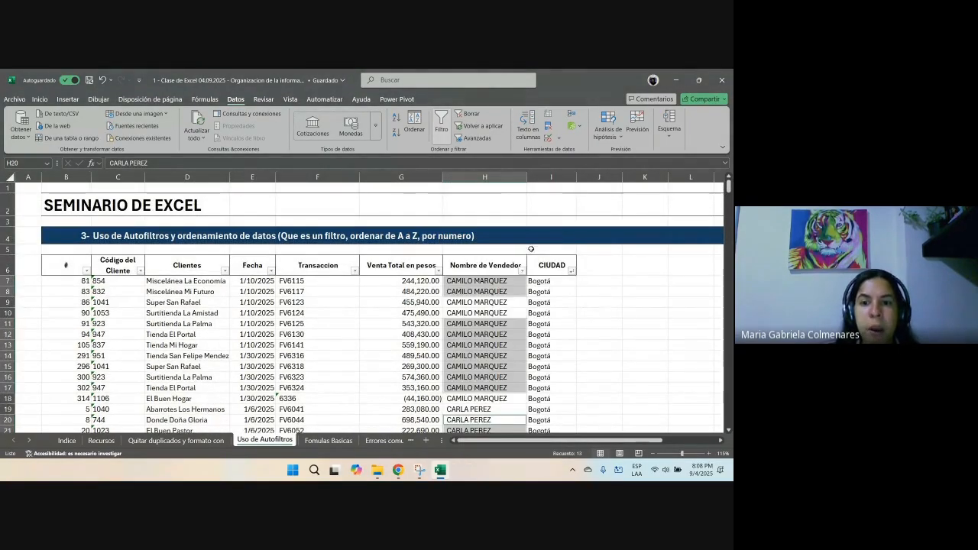
drag(542, 302, 397, 387)
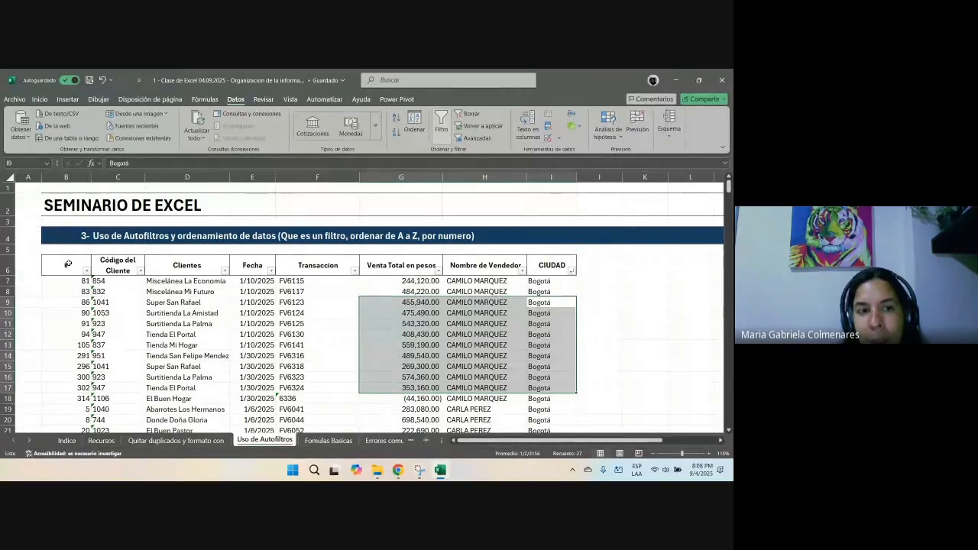
click(321, 302)
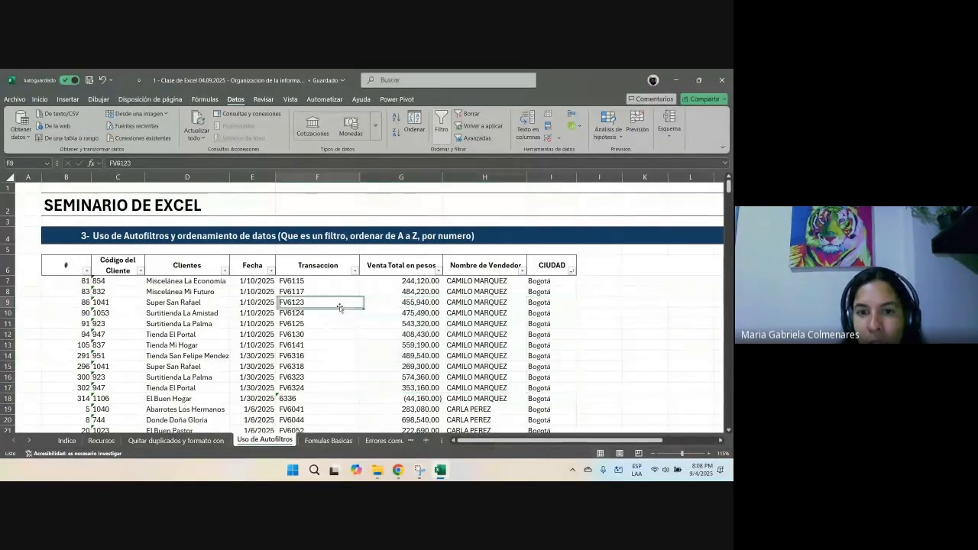
click(246, 321)
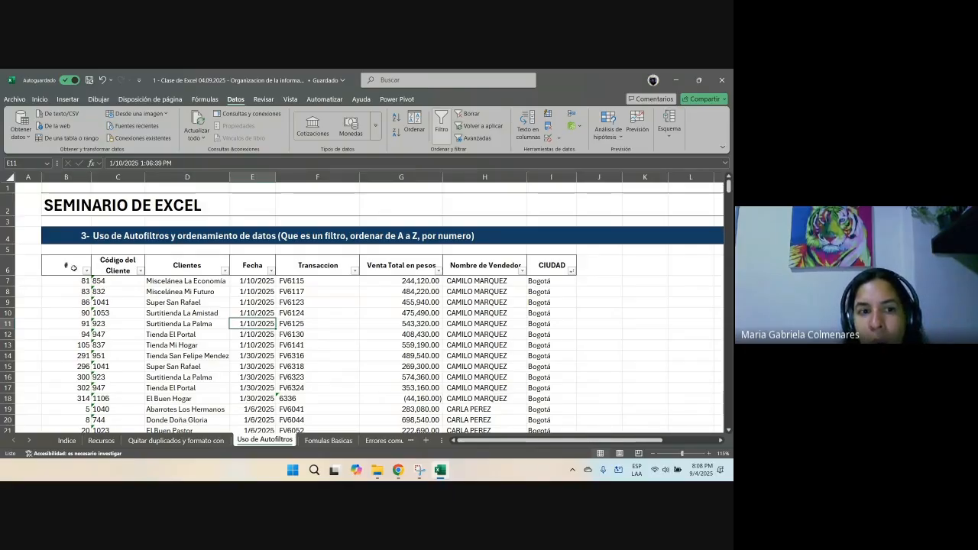
Step: Select the entire sales table, including its header row
drag(73, 267, 535, 424)
drag(729, 359, 712, 191)
click(265, 357)
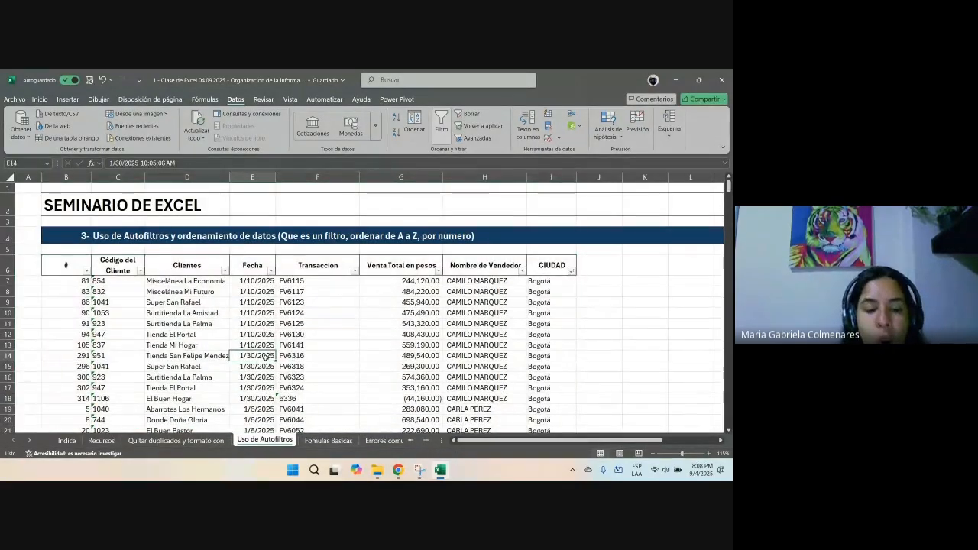
key(ctrl+a)
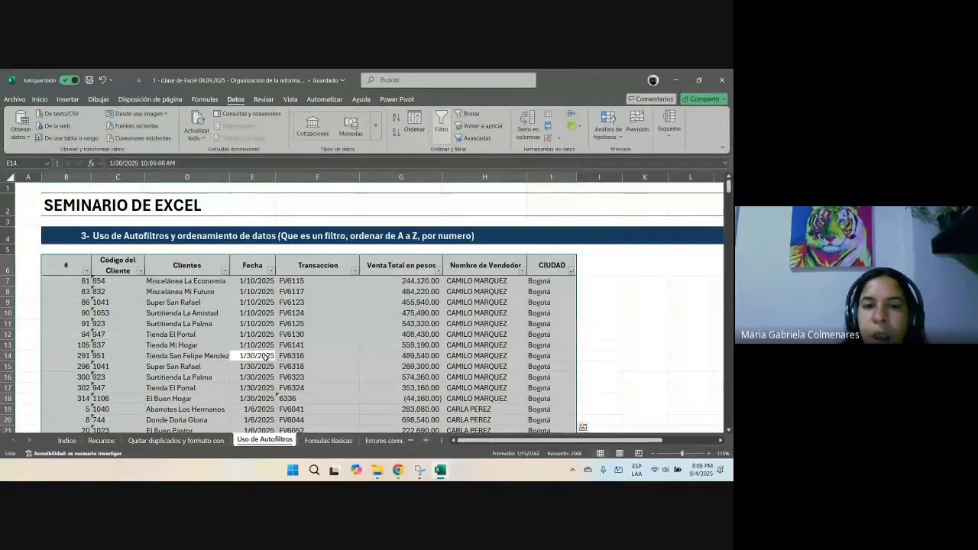
click(299, 355)
key(ctrl+a)
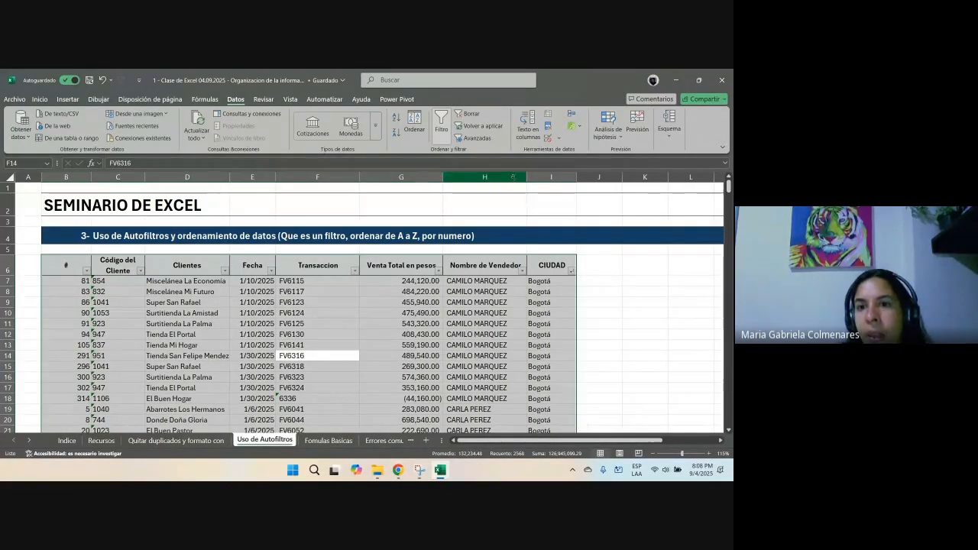
Step: Set up a custom sort in an enlarged dialog with CIUDAD as first level and Nombre de Vendedor as second level, both A to Z
click(42, 102)
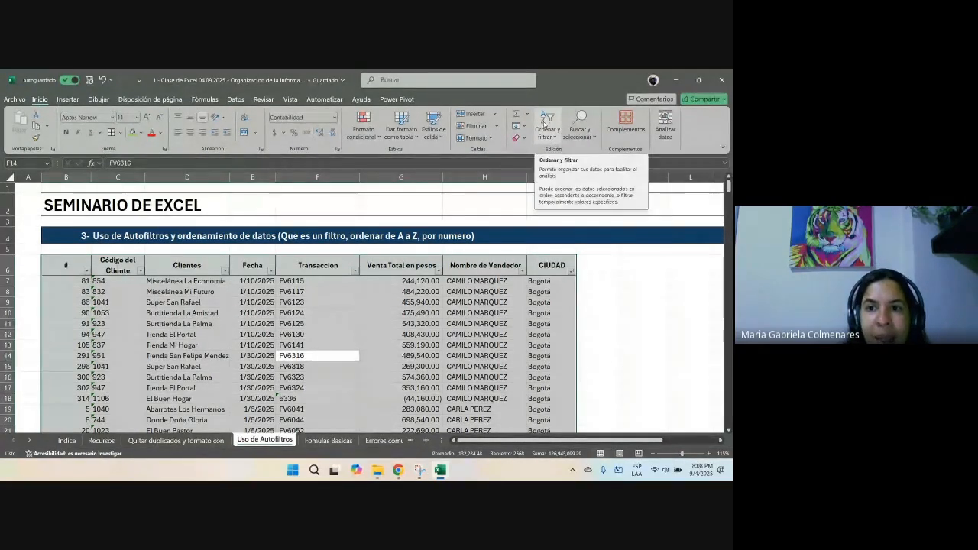
click(556, 138)
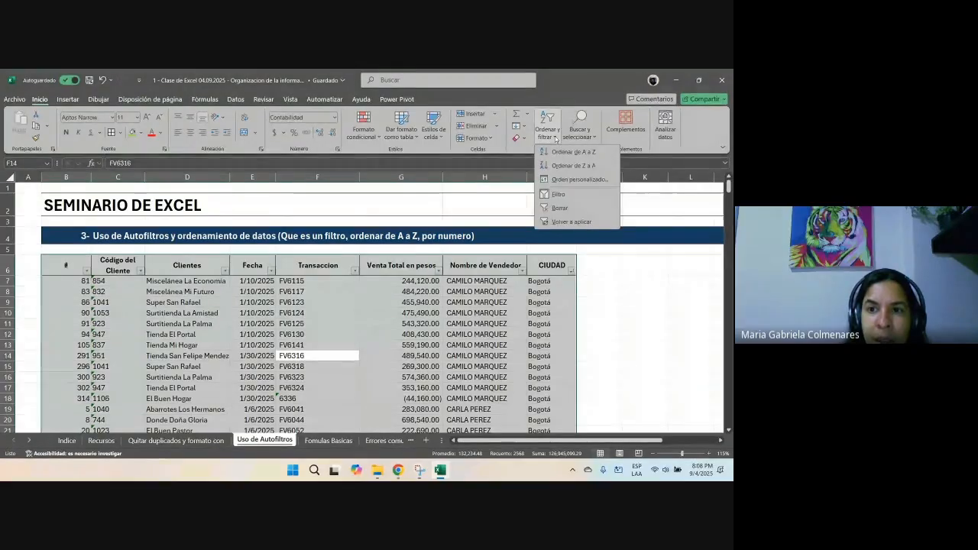
click(579, 180)
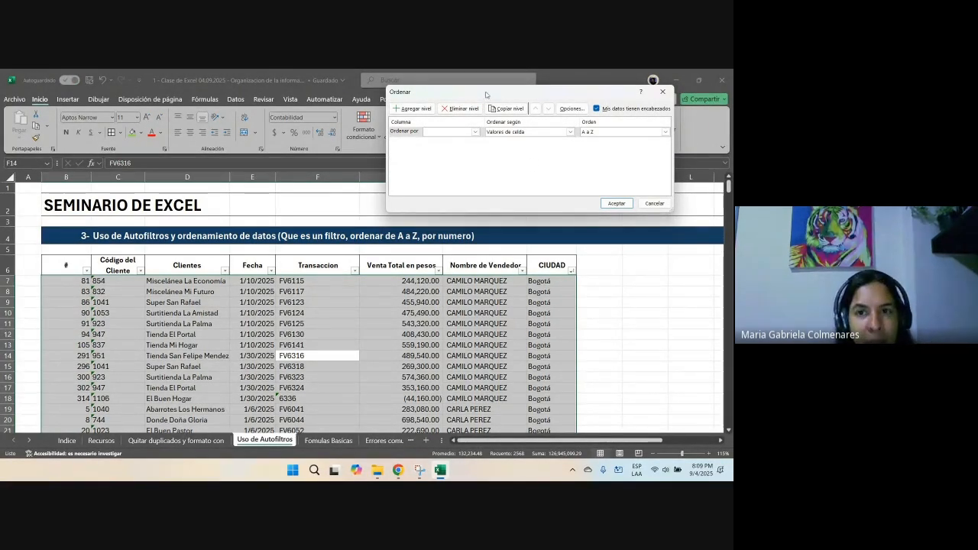
drag(486, 95, 376, 184)
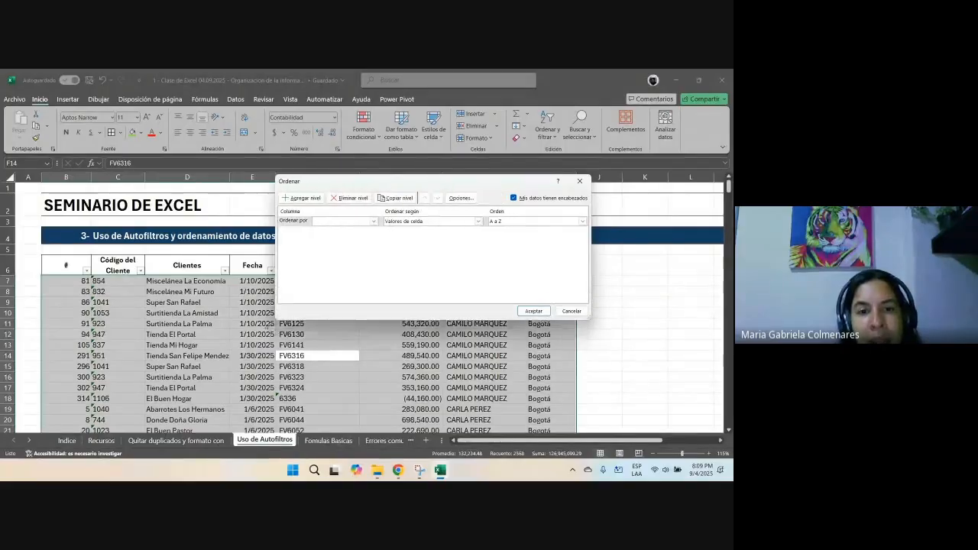
drag(275, 318, 128, 378)
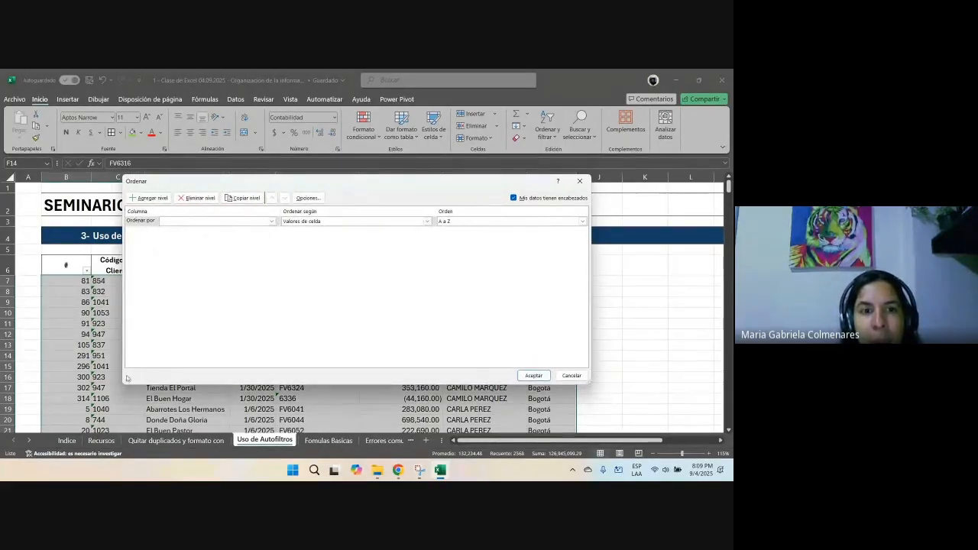
click(269, 221)
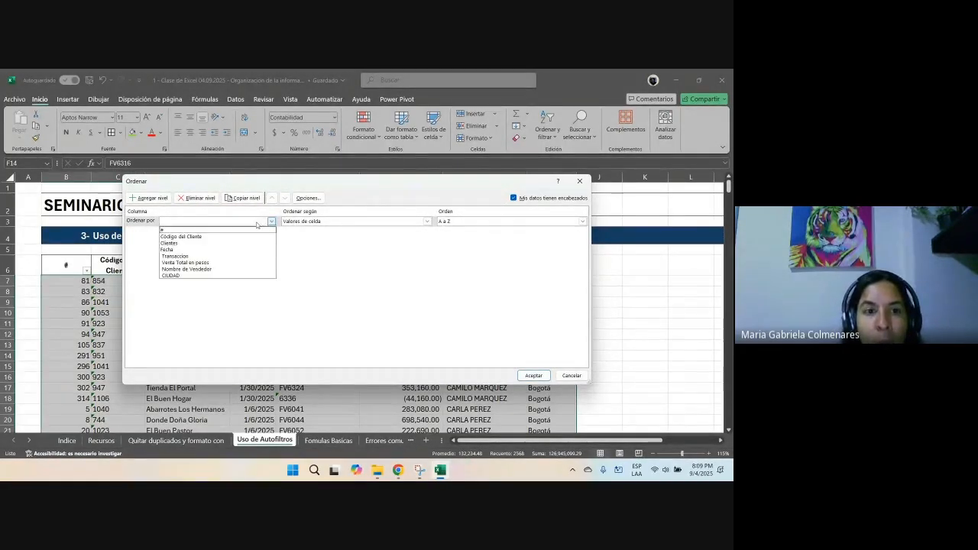
click(186, 275)
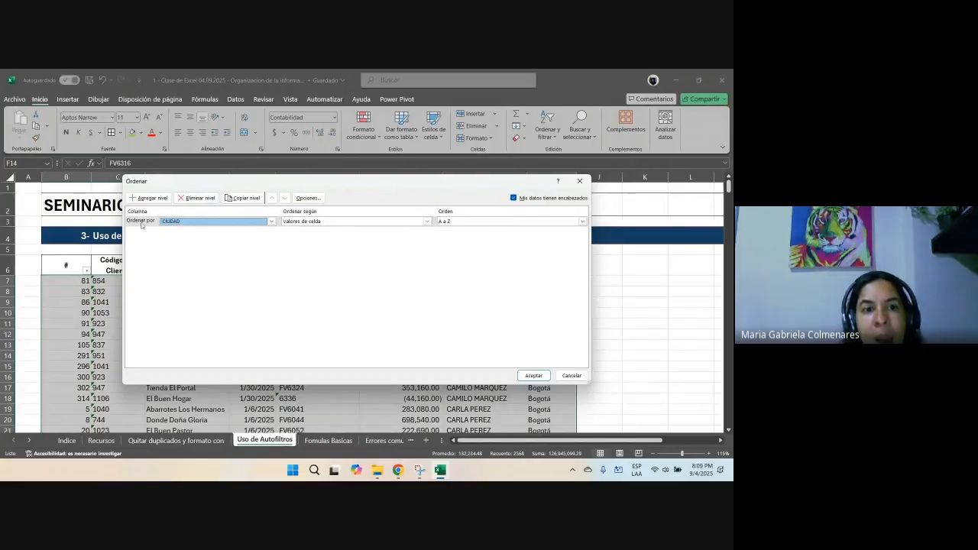
click(146, 198)
click(184, 232)
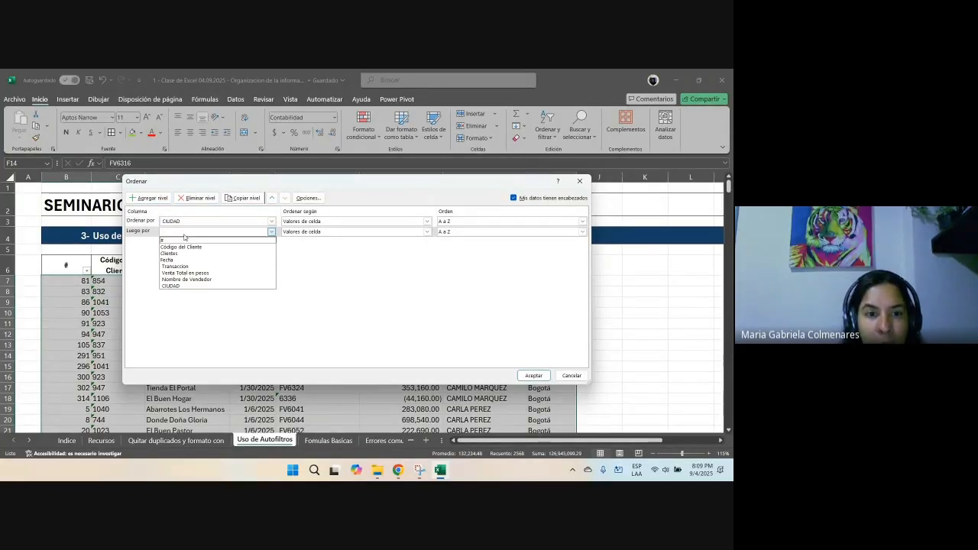
click(189, 280)
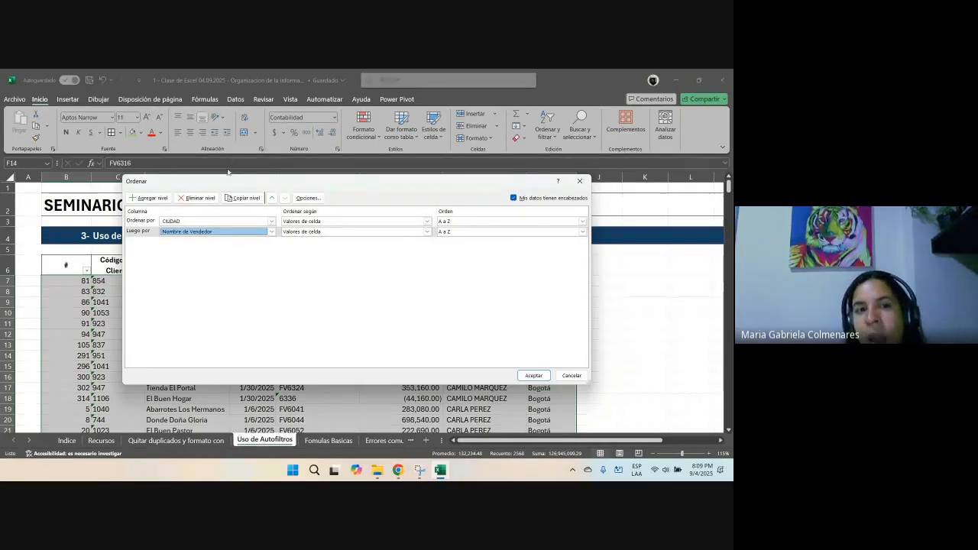
Step: Add Venta Total en pesos as the third sort level, ordered from largest to smallest, and apply the custom sort
click(149, 198)
click(183, 241)
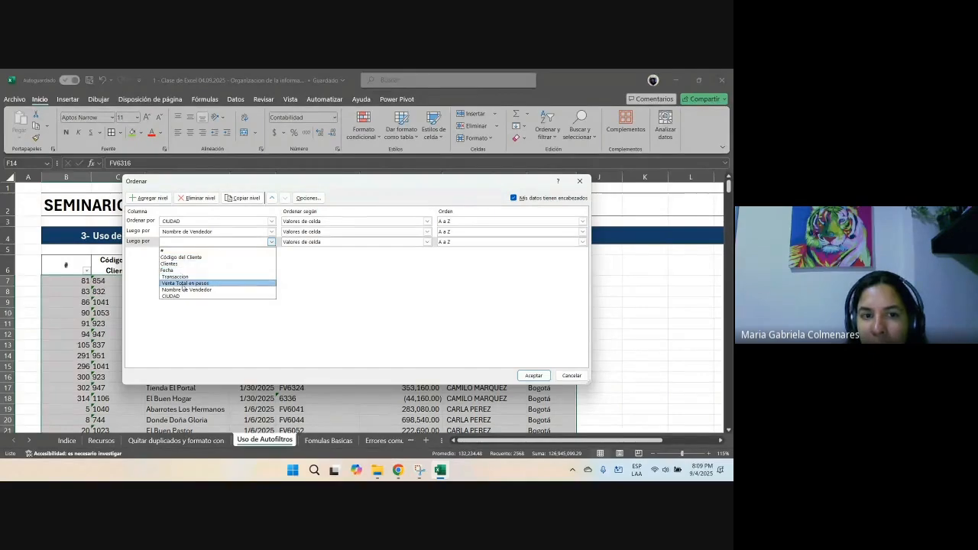
click(183, 284)
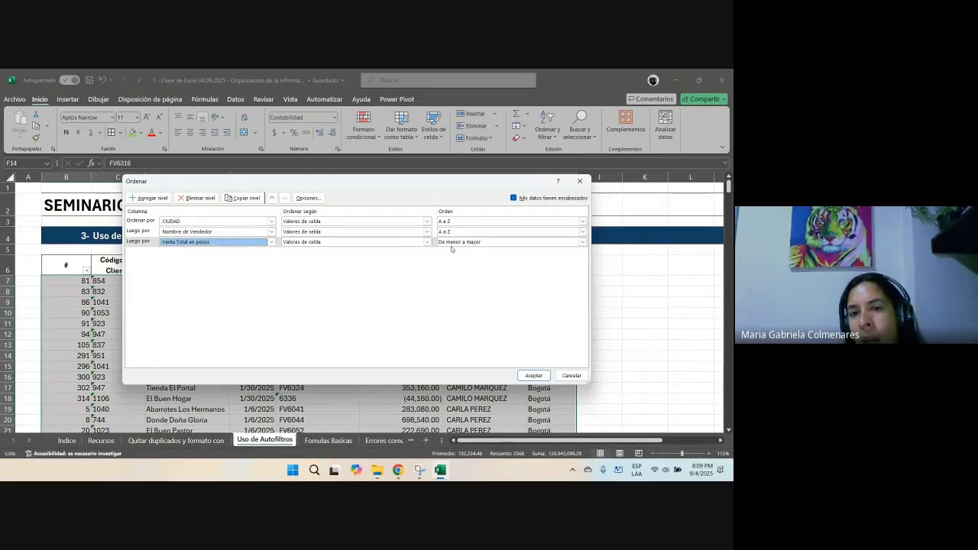
click(524, 242)
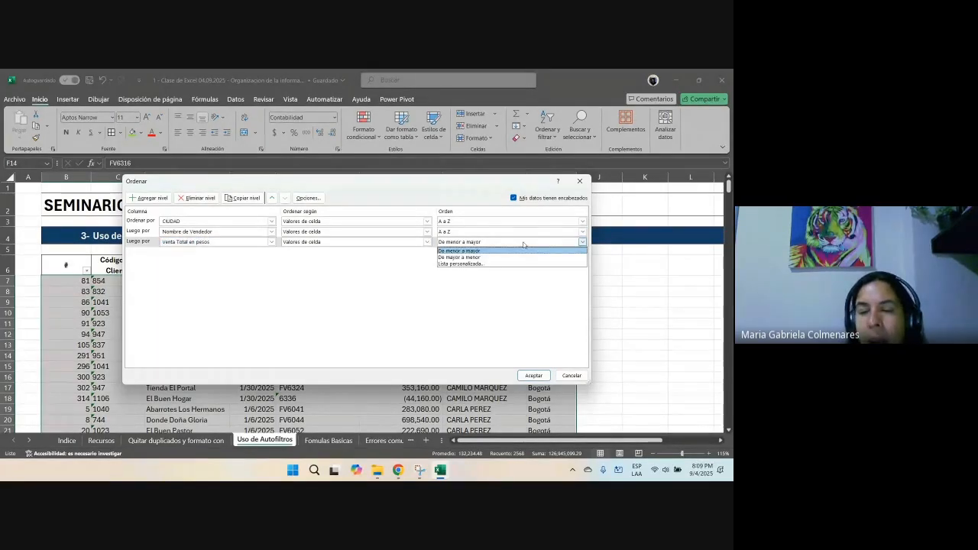
click(475, 258)
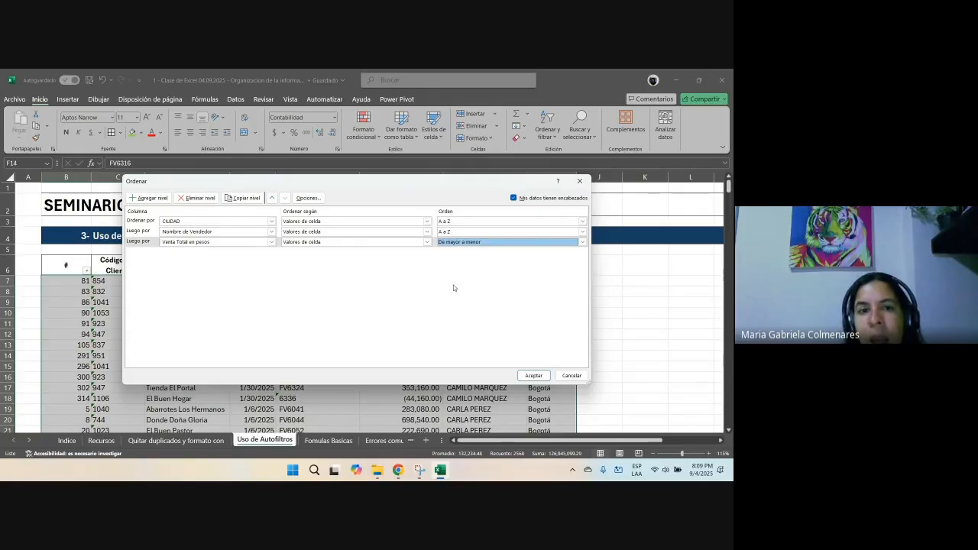
click(527, 377)
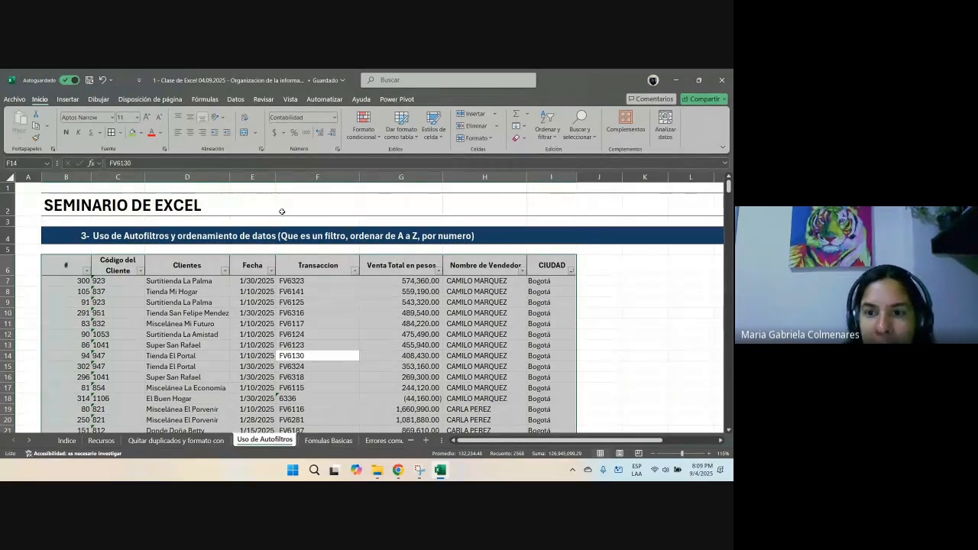
Step: Review the CIUDAD column down the sorted table to check how the rows are grouped by city
click(547, 267)
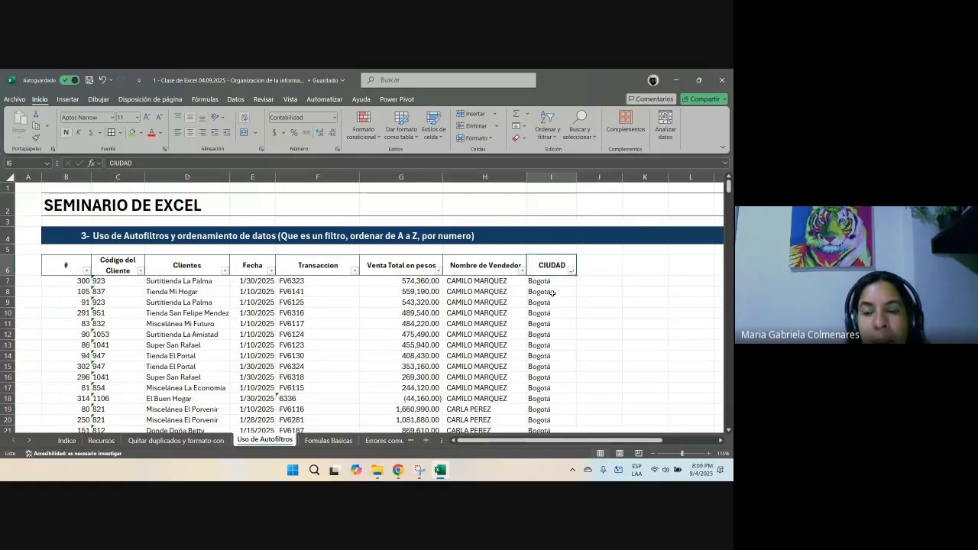
scroll(550, 288, down, 2)
scroll(549, 288, down, 8)
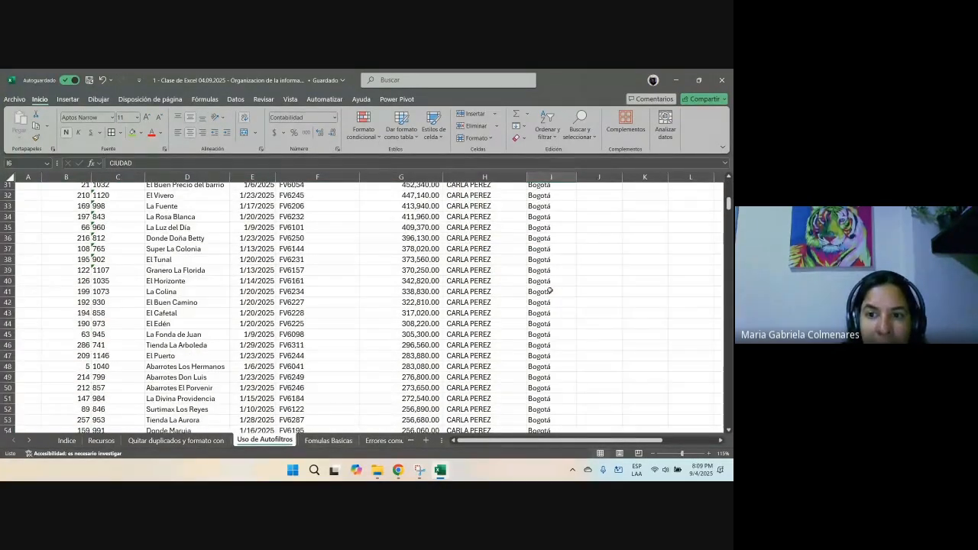
scroll(550, 291, down, 20)
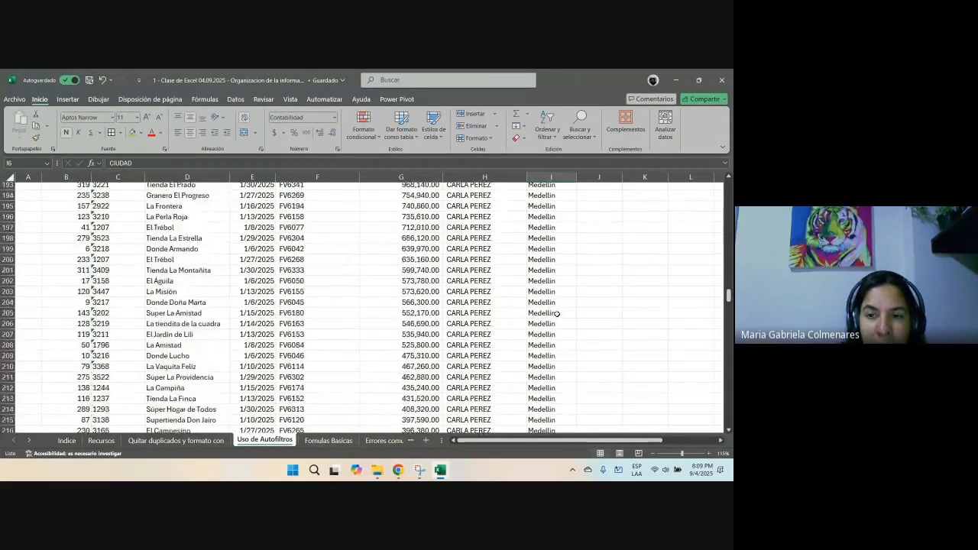
scroll(557, 313, down, 6)
scroll(556, 309, up, 20)
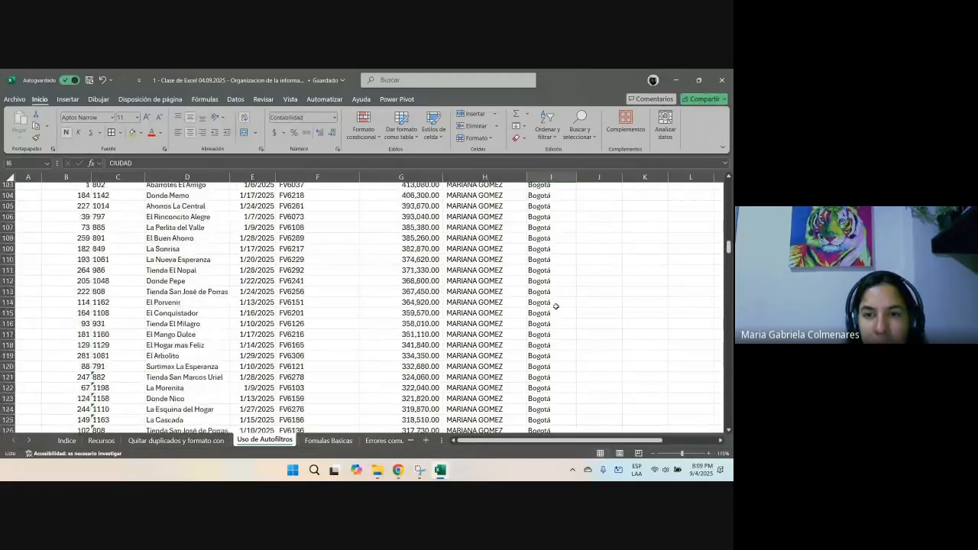
scroll(555, 306, up, 20)
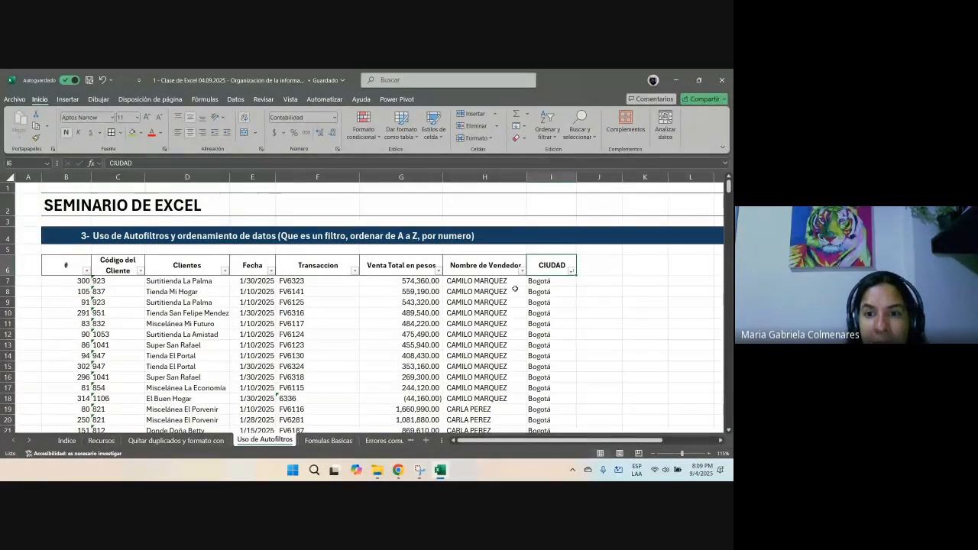
Step: Examine how the sellers are grouped within the Bogotá rows, highlighting the first and last sellers' entries
drag(490, 281, 481, 398)
scroll(478, 329, down, 10)
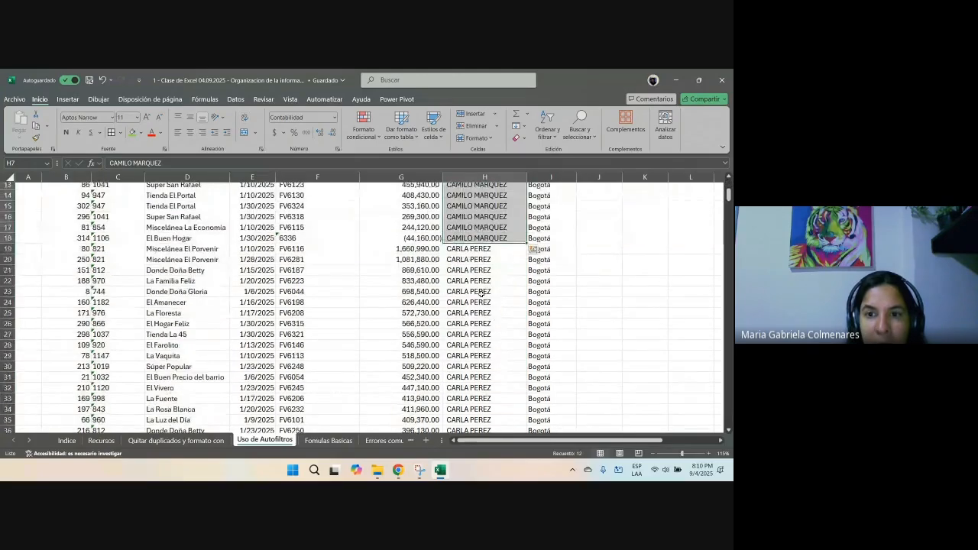
scroll(477, 279, down, 20)
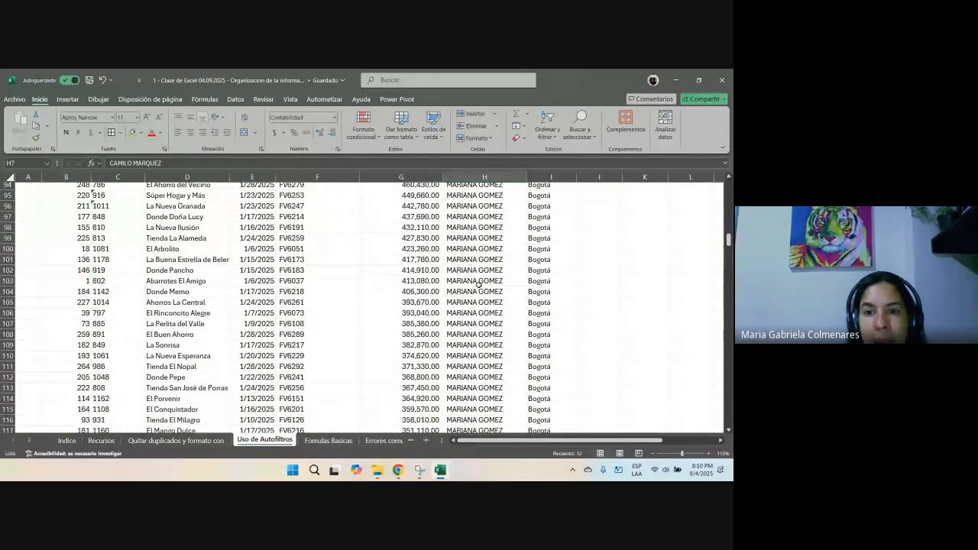
scroll(482, 289, down, 19)
drag(489, 249, 492, 256)
scroll(500, 272, up, 12)
scroll(506, 293, down, 7)
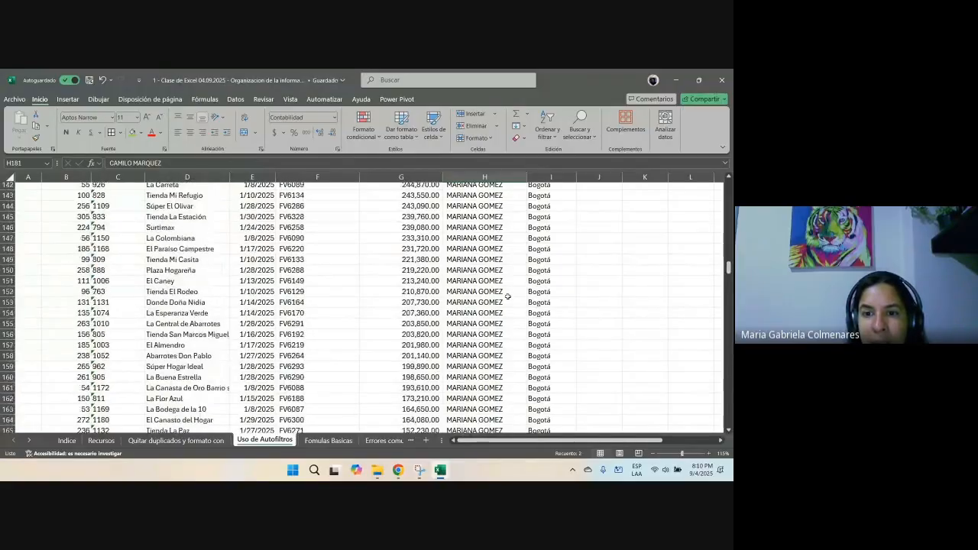
drag(488, 399, 487, 291)
scroll(495, 292, down, 5)
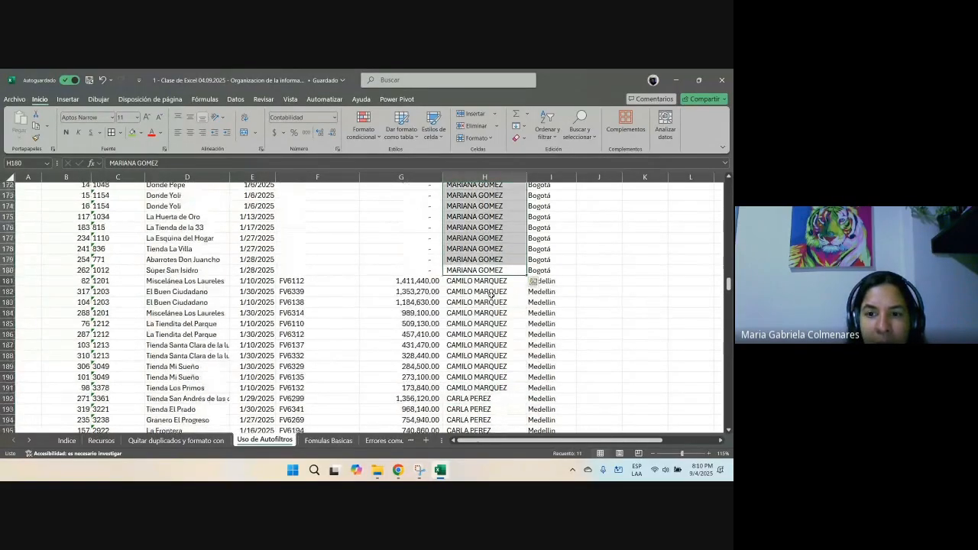
Step: Highlight the first seller's Medellín rows, review the remaining records, and highlight the Bogotá entries at the start of the CIUDAD column
click(483, 251)
drag(486, 254, 538, 358)
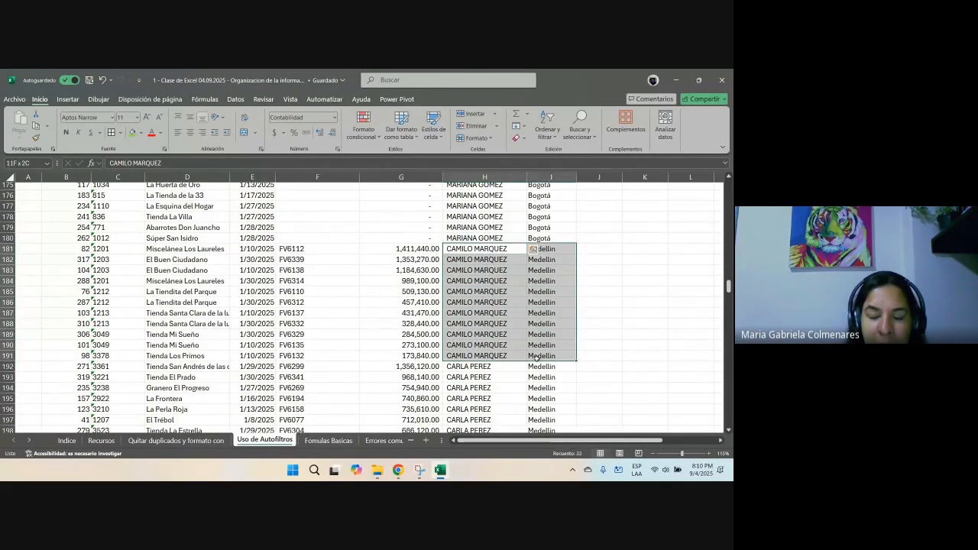
scroll(486, 304, down, 13)
scroll(485, 304, up, 20)
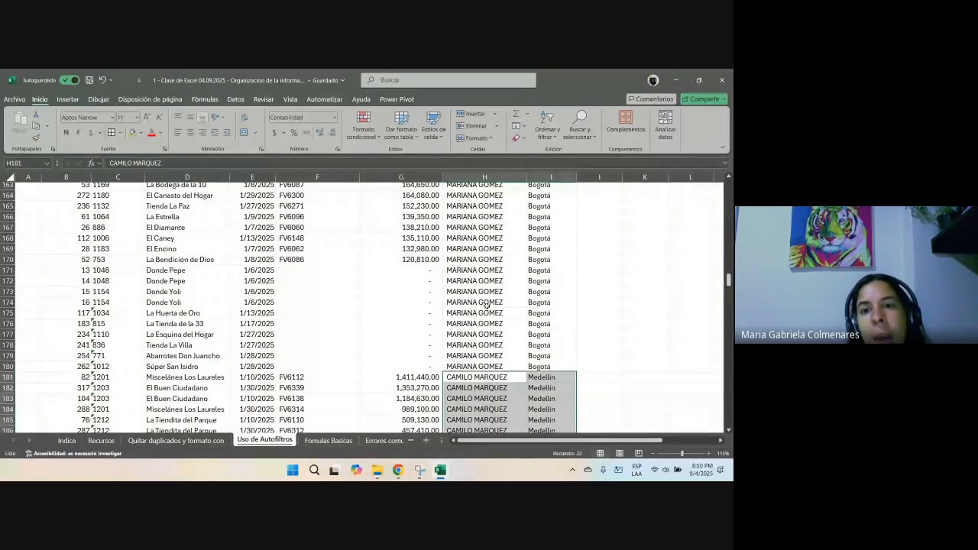
scroll(486, 304, up, 11)
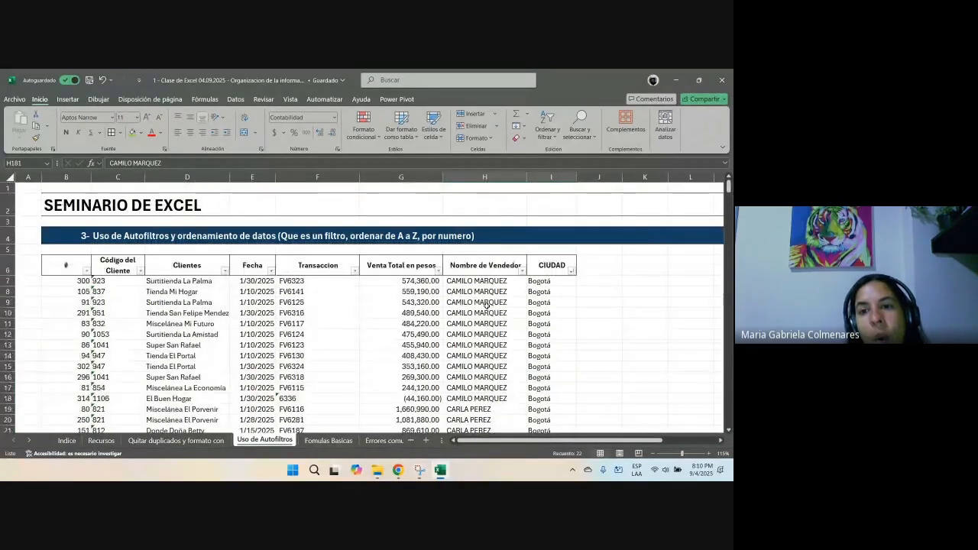
click(546, 280)
drag(547, 281, 542, 428)
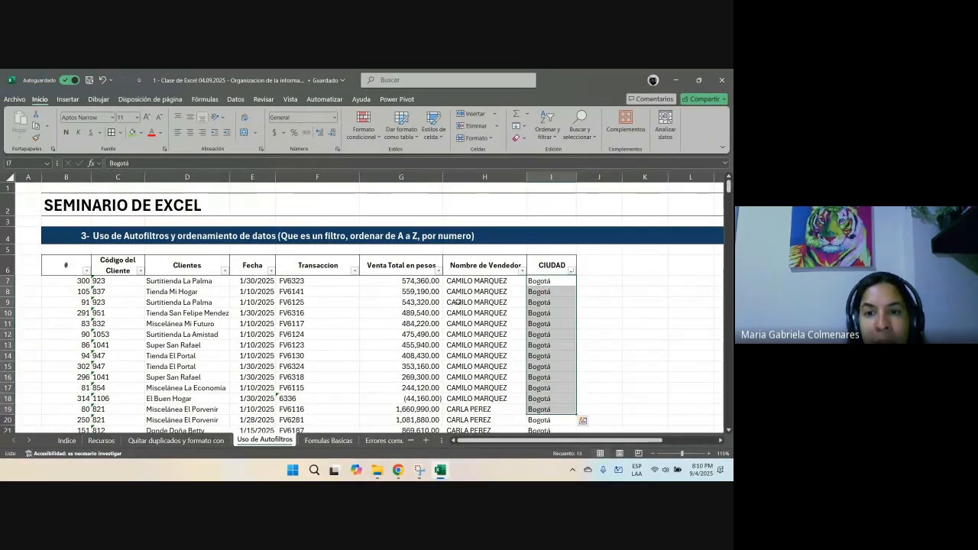
Step: Highlight the first two sellers' Bogotá rows from Venta Total en pesos to CIUDAD to check the order of their sales amounts
drag(478, 280, 464, 399)
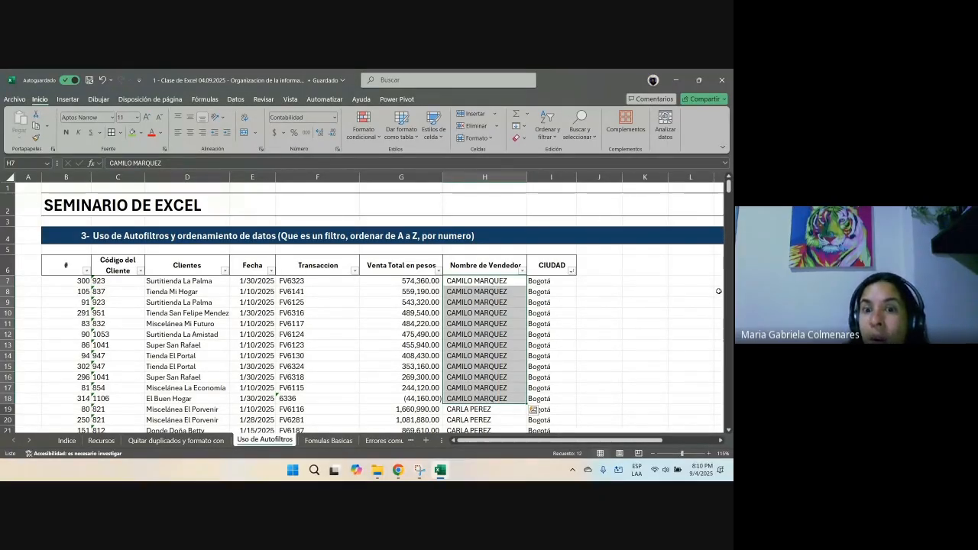
click(386, 280)
drag(389, 281, 547, 396)
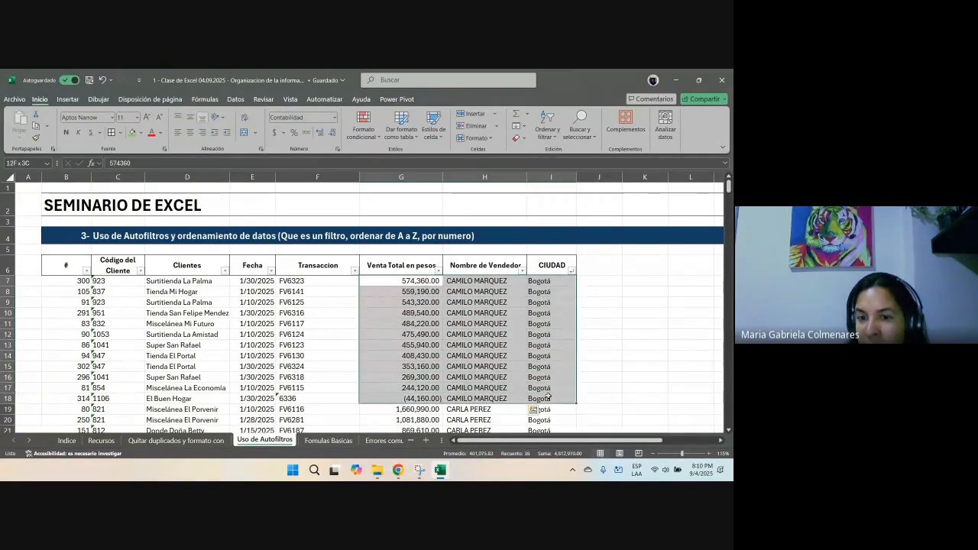
scroll(544, 352, down, 2)
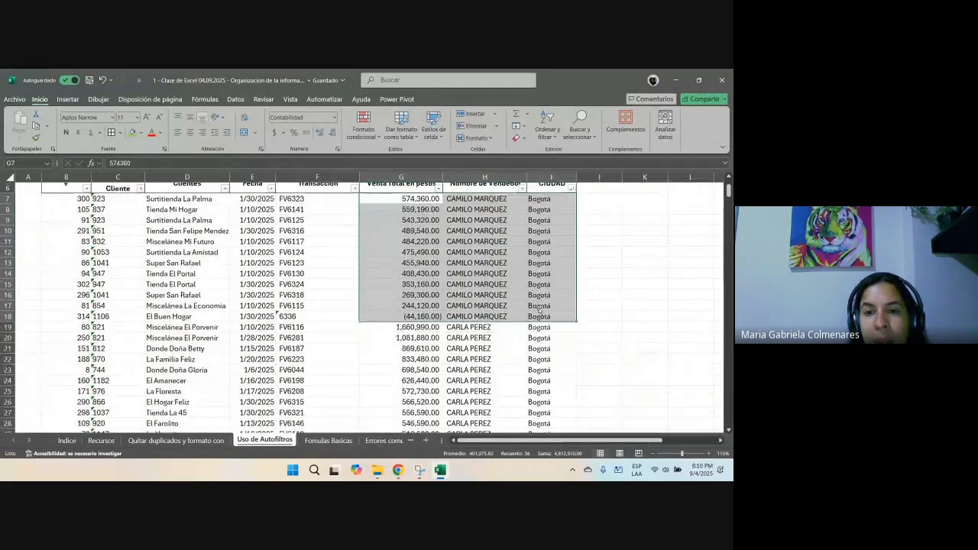
scroll(539, 310, down, 2)
drag(383, 250, 544, 405)
scroll(508, 348, up, 7)
scroll(506, 348, up, 1)
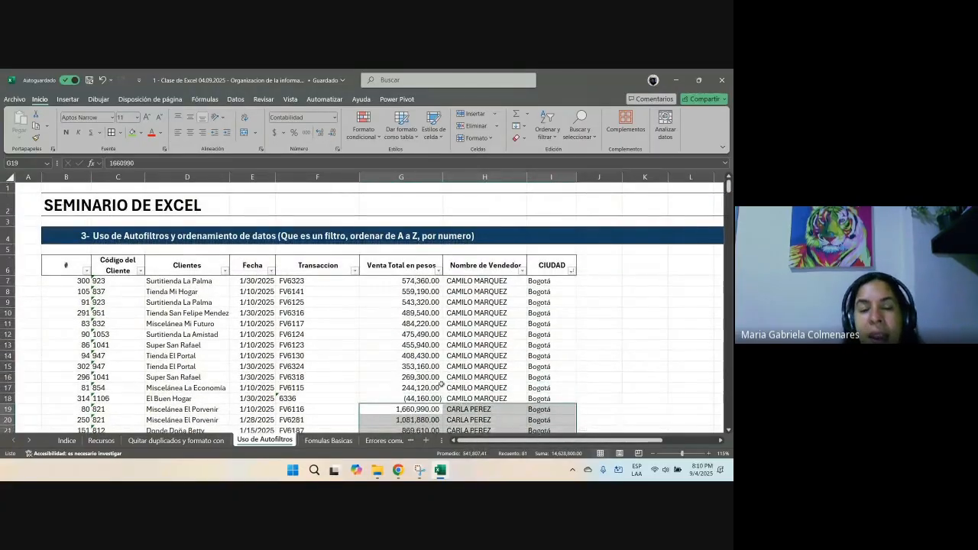
click(413, 367)
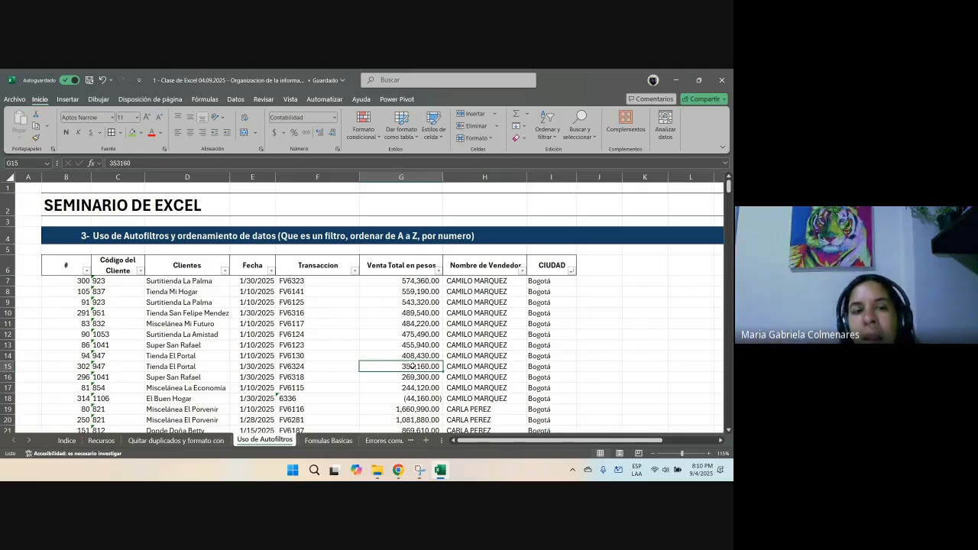
Step: Sort the sales table by the # column from smallest to largest
drag(50, 268, 77, 313)
click(87, 275)
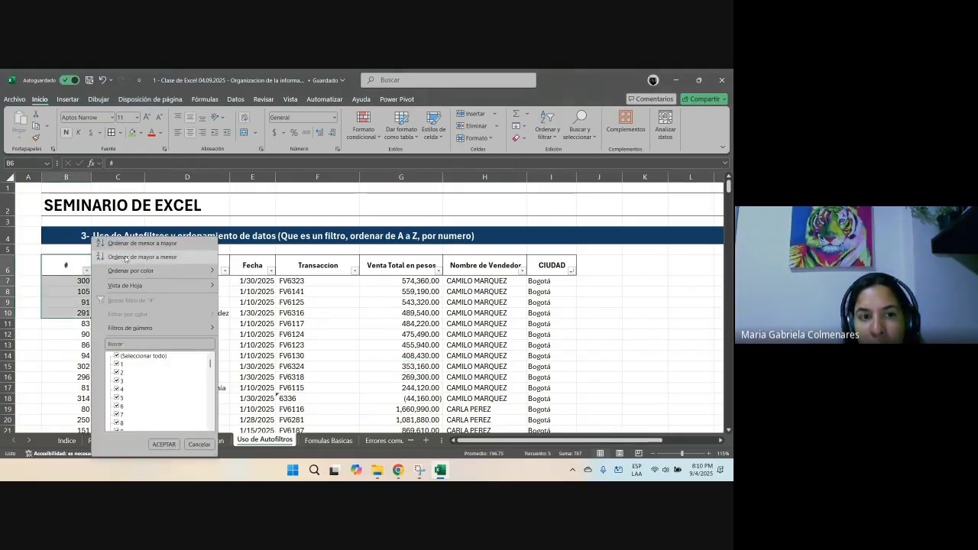
click(138, 243)
click(413, 303)
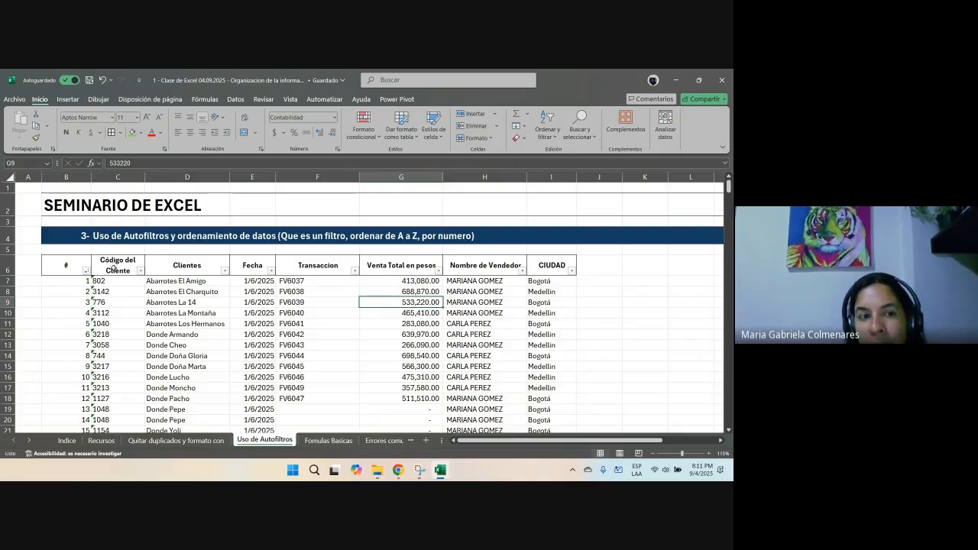
Step: Apply the green fill to the last client in D326, the date in E312 and the city in I315
drag(65, 265, 20, 413)
scroll(138, 273, up, 20)
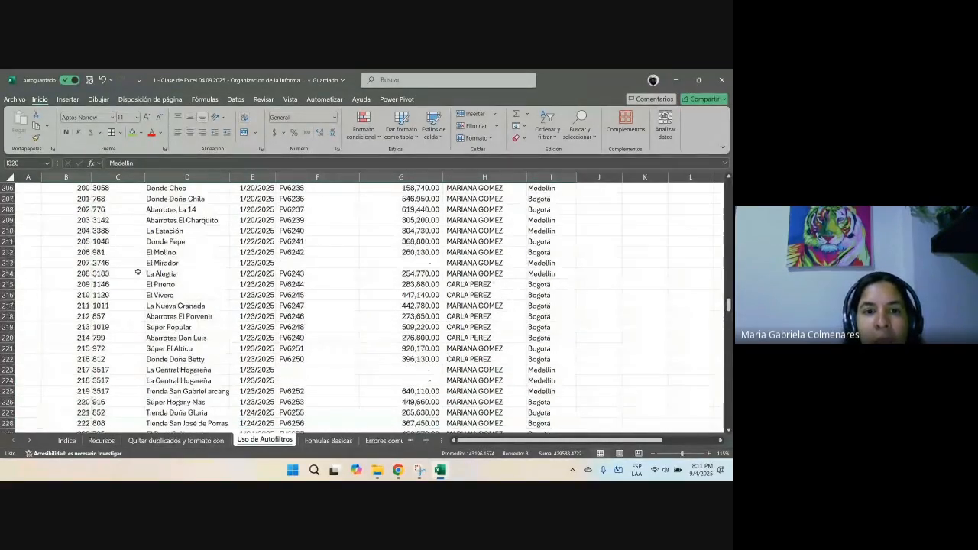
scroll(137, 272, down, 20)
click(180, 380)
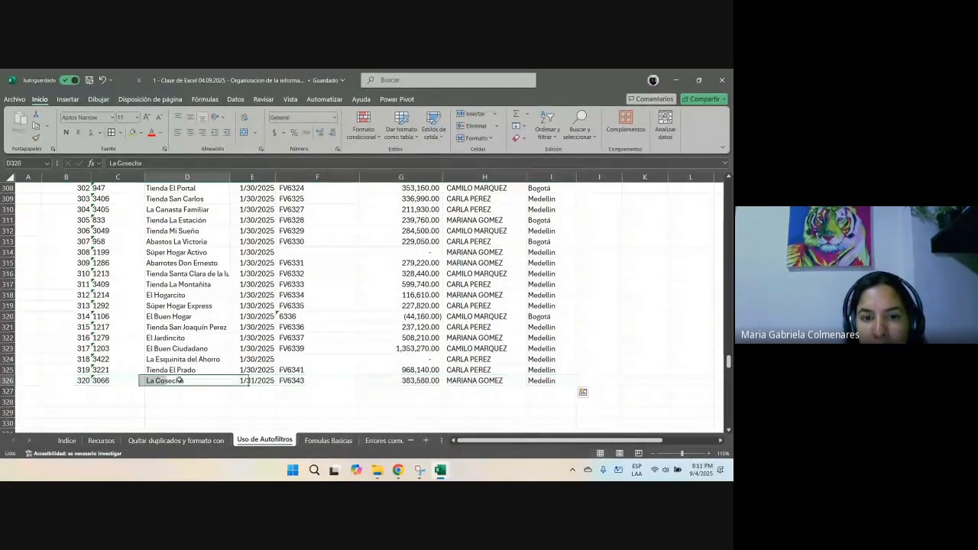
ctrl+click(252, 230)
ctrl+click(550, 262)
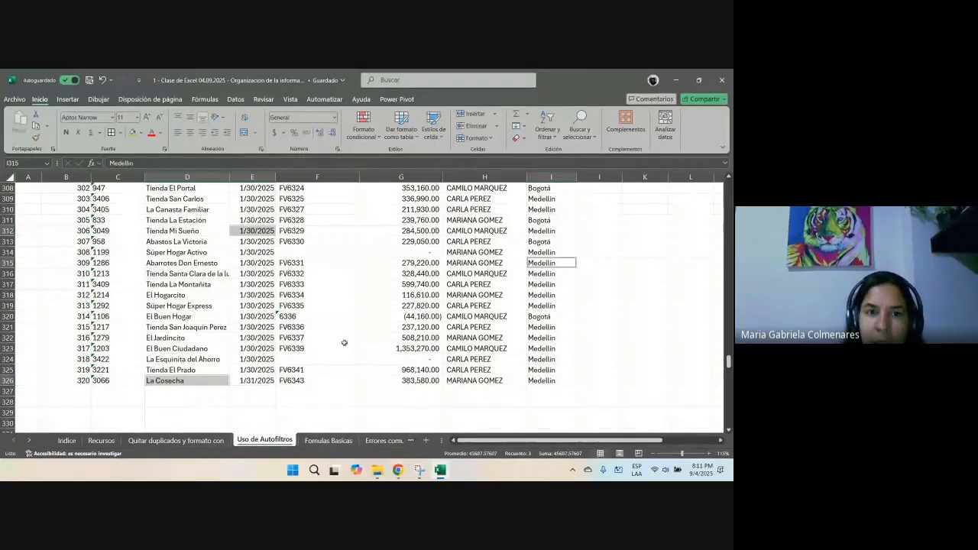
click(133, 132)
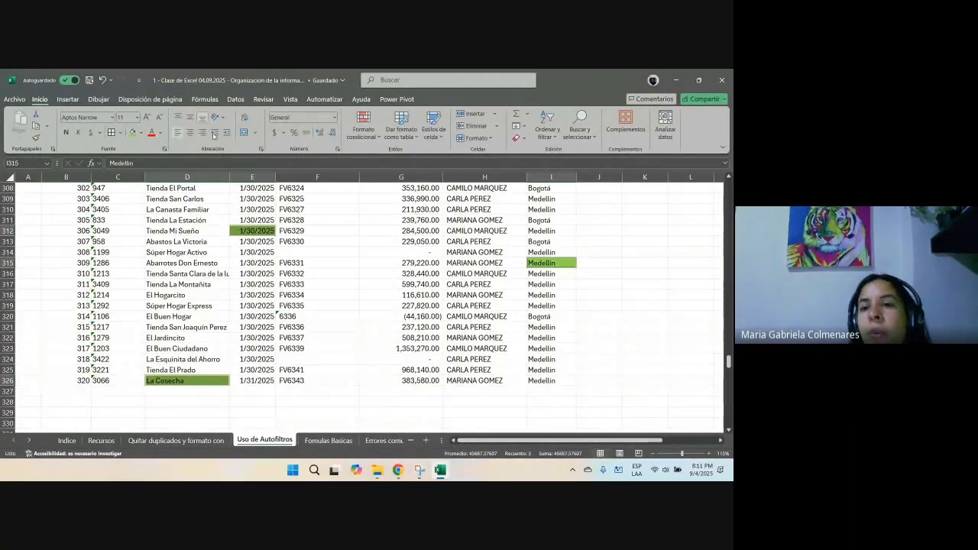
scroll(467, 315, up, 20)
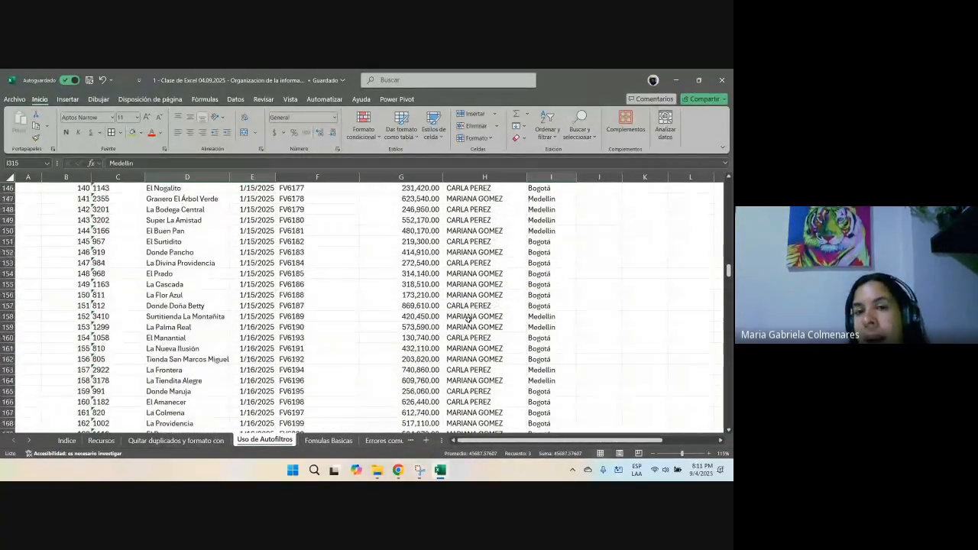
scroll(467, 317, up, 20)
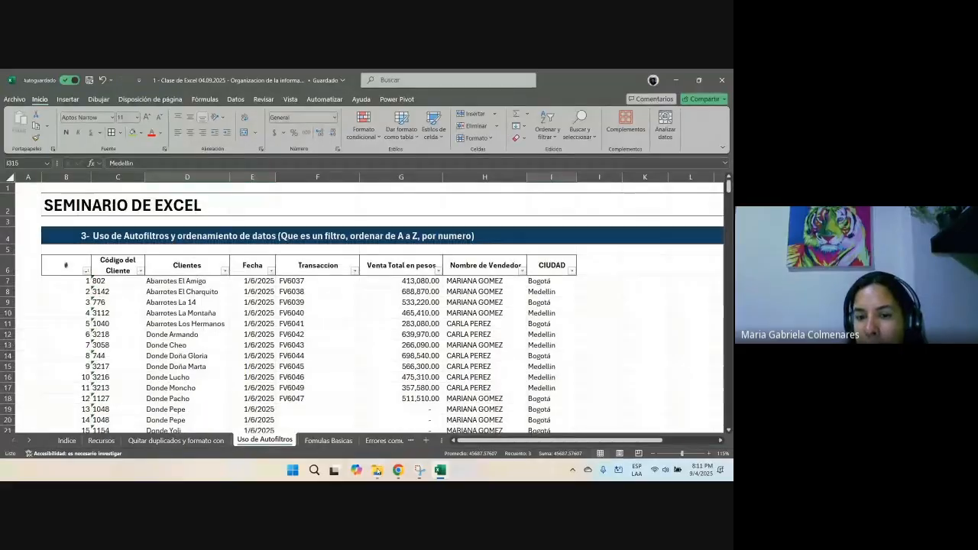
Step: Switch to the Google Meet call to check the participants' reactions, and return to the Excel workbook
mouse_move(398, 470)
click(351, 424)
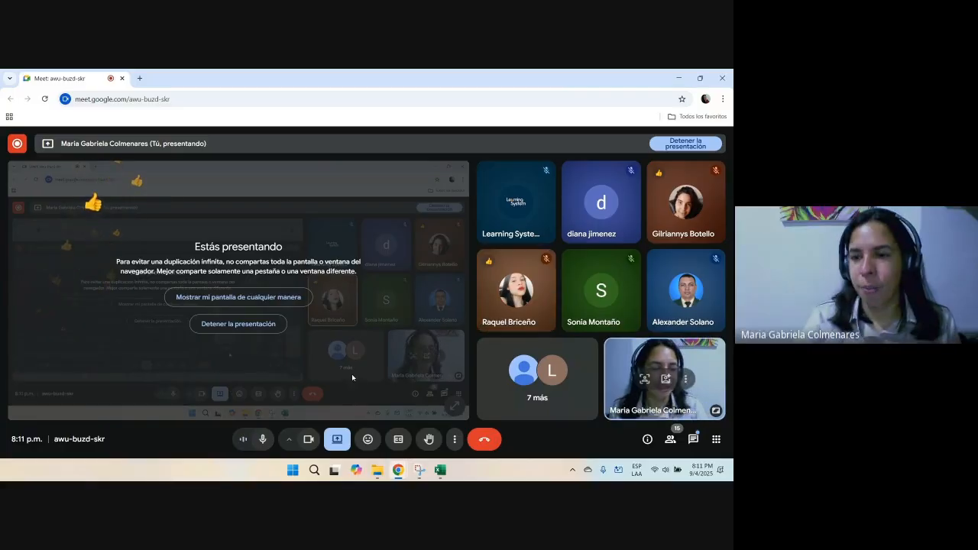
key(alt+Tab)
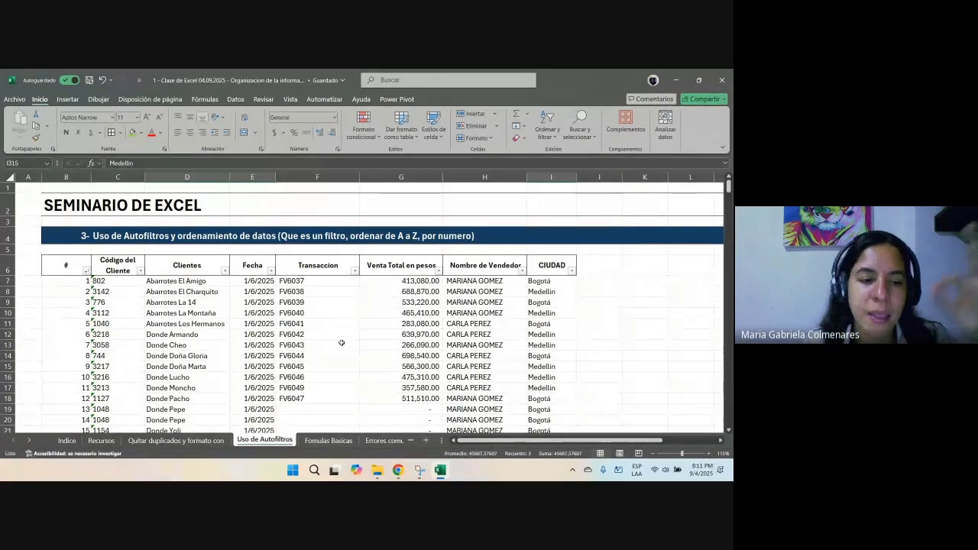
Step: Enter the descending dates 01-31-2025, 01-30-2025 and 01-29-2025 in cells P16 to P18, in the empty area beside the table
drag(620, 441, 675, 440)
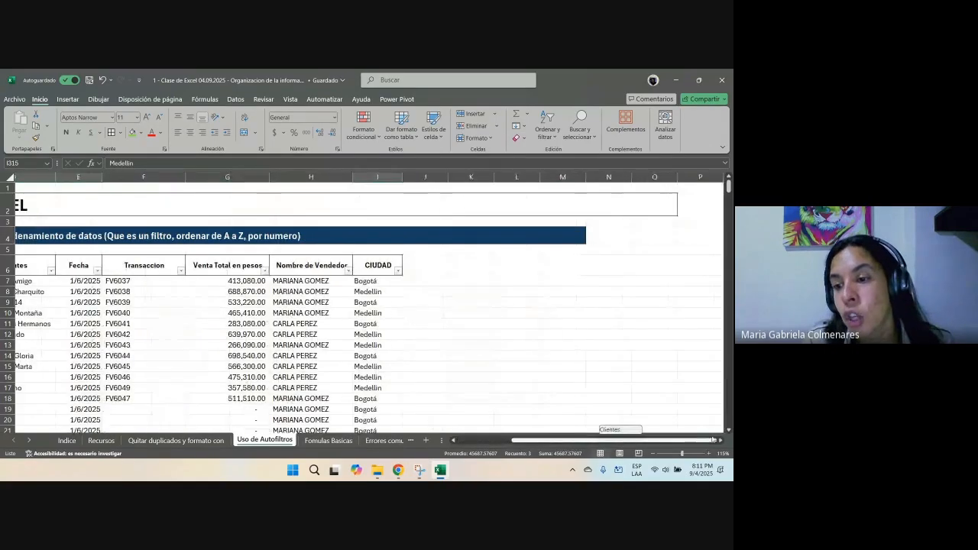
click(720, 441)
scroll(343, 299, right, 2)
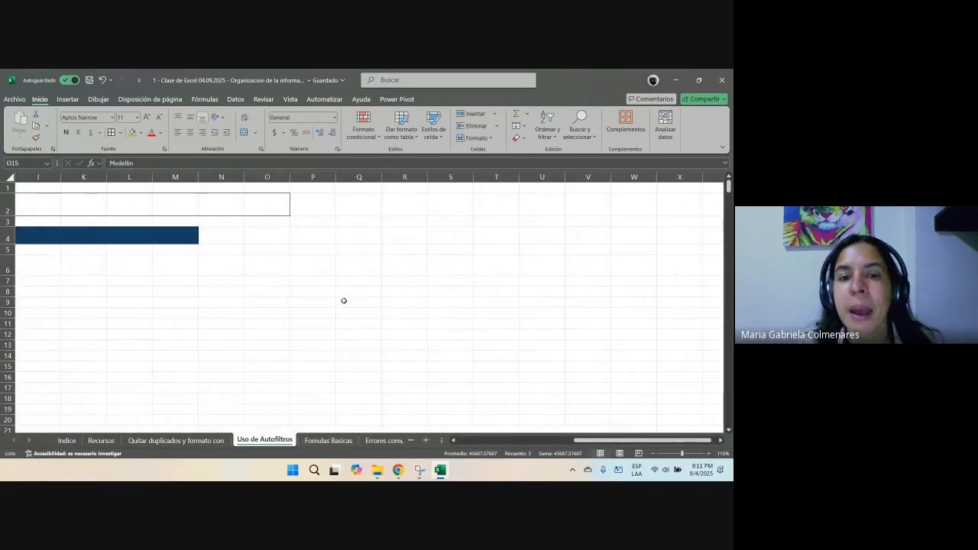
scroll(336, 298, down, 1)
click(310, 314)
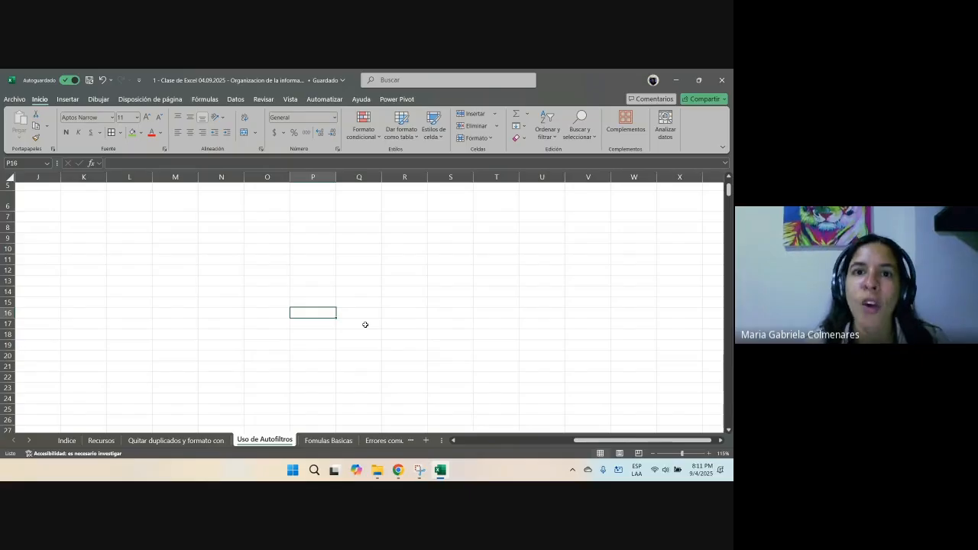
text(01-31-2025)
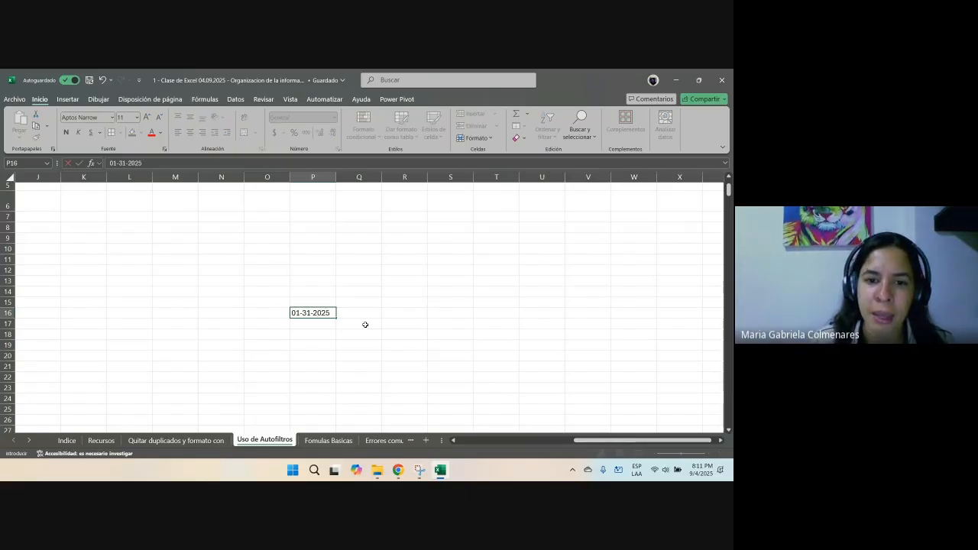
key(Return)
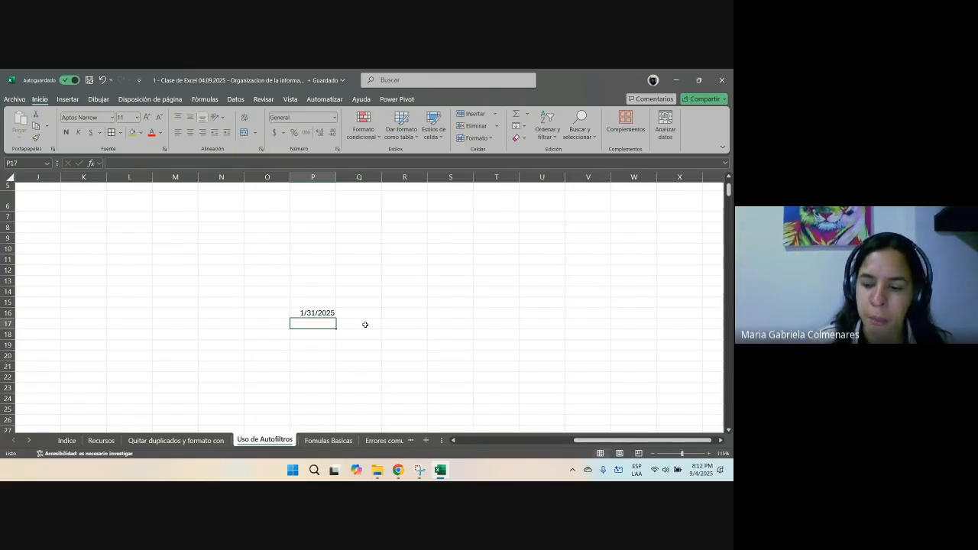
text(01-30-2025)
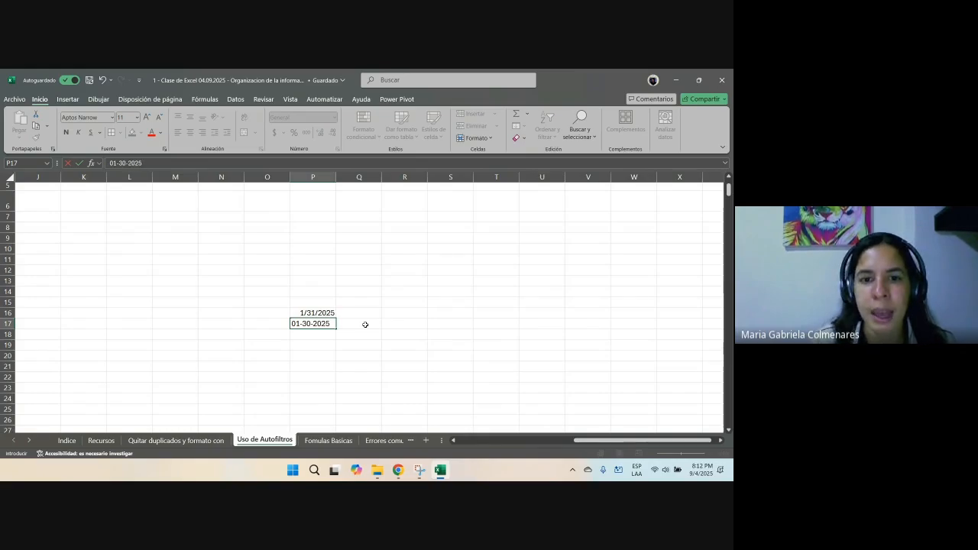
key(Return)
text(01-29-)
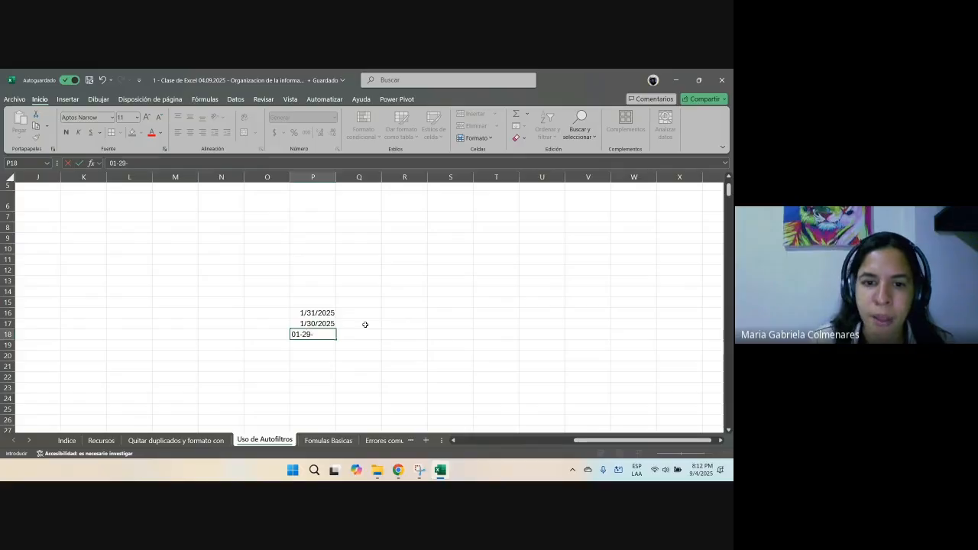
text(2025)
key(Return)
Step: Enter the heading "contabilidad" in cell P14 above the descending dates
key(Up)
key(Up)
key(Up)
key(Up)
key(Up)
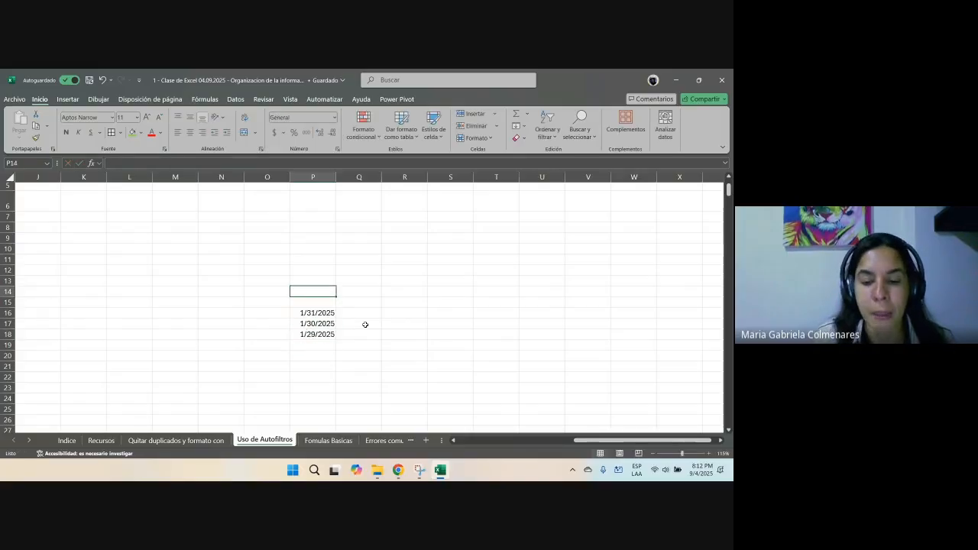
text(cpn)
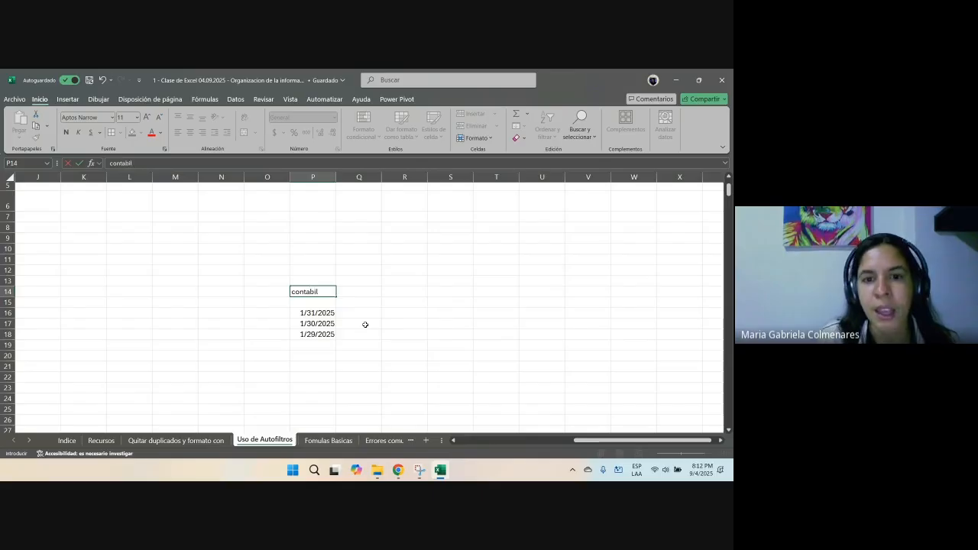
key(Return)
Step: Enter the heading "Extracto Bancario" in cell R14
key(Up)
key(Right)
key(Right)
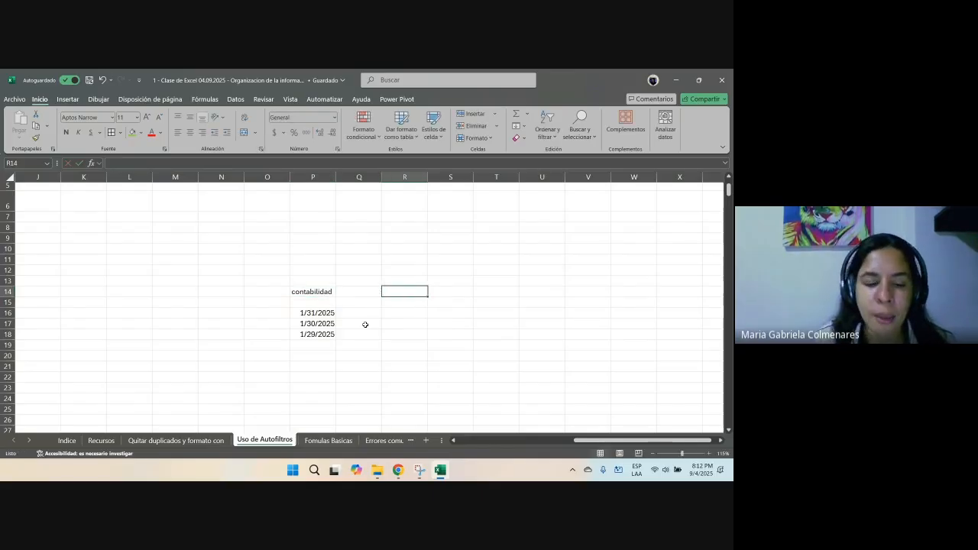
text(Ex)
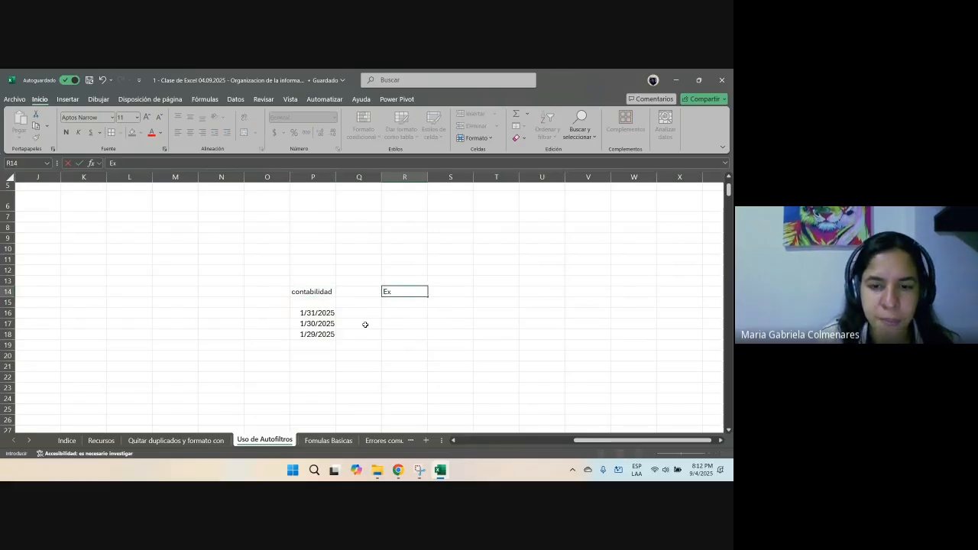
text(tracto B)
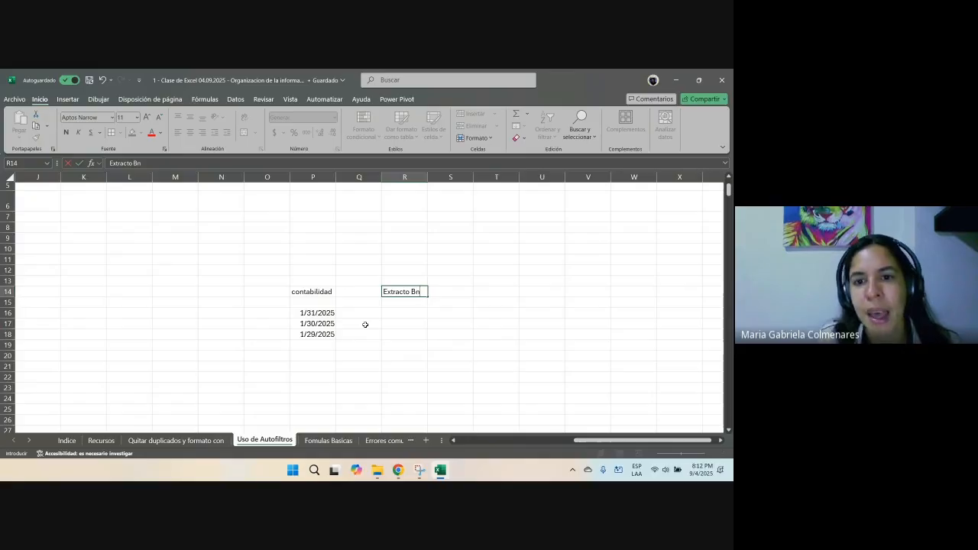
text(ancario)
key(Return)
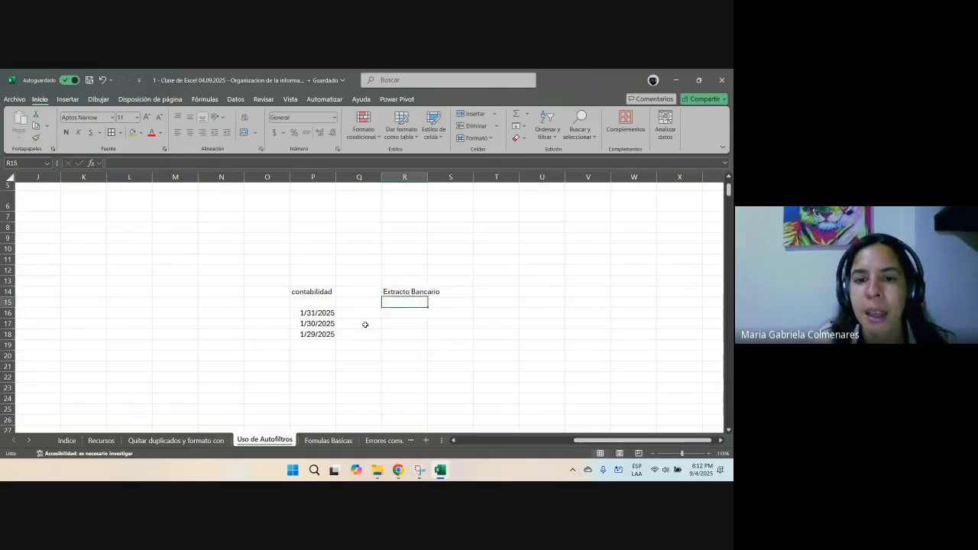
Step: Enter the ascending dates 01-01-2025, 01-02-2025 and 01-03-2025 in cells R16 to R18 under Extracto Bancario
key(Return)
text(01-01-)
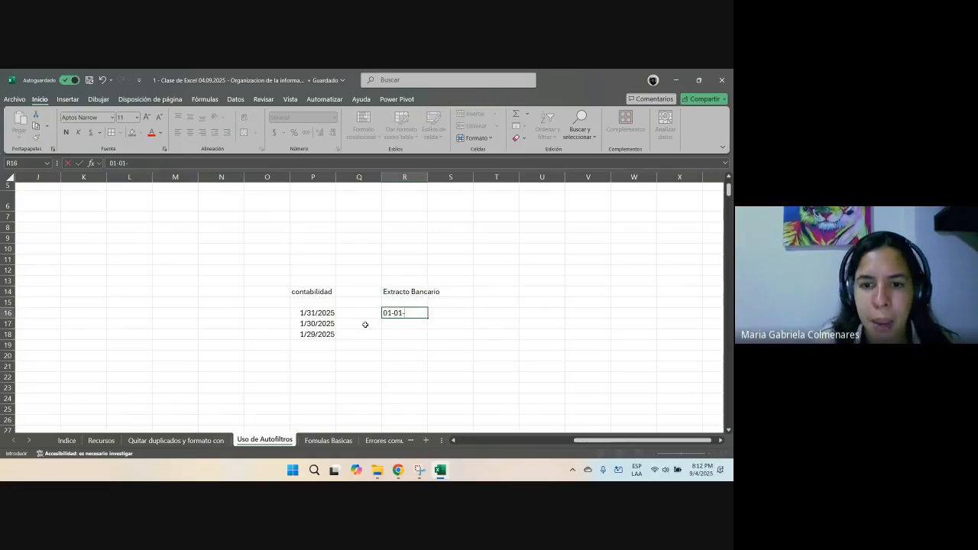
text(2025)
key(Return)
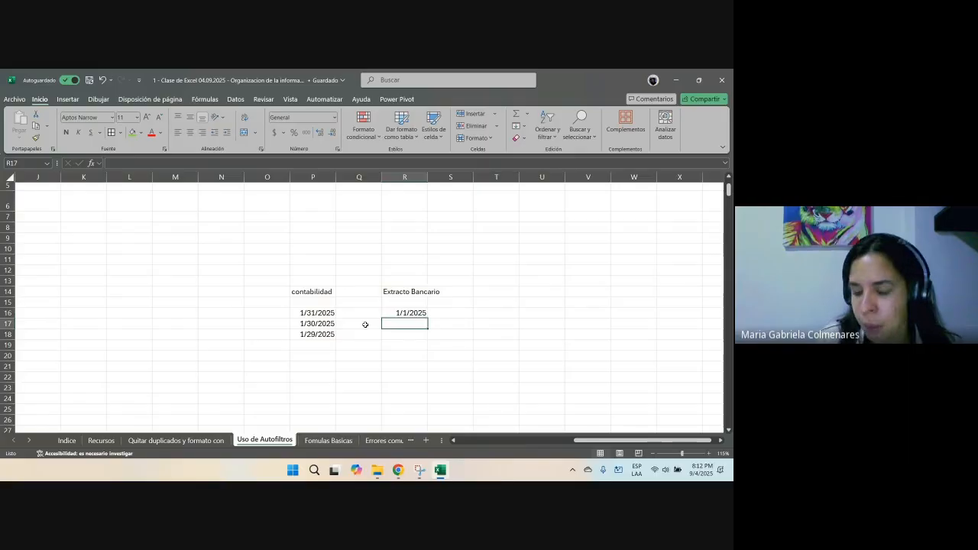
text(01-02-202)
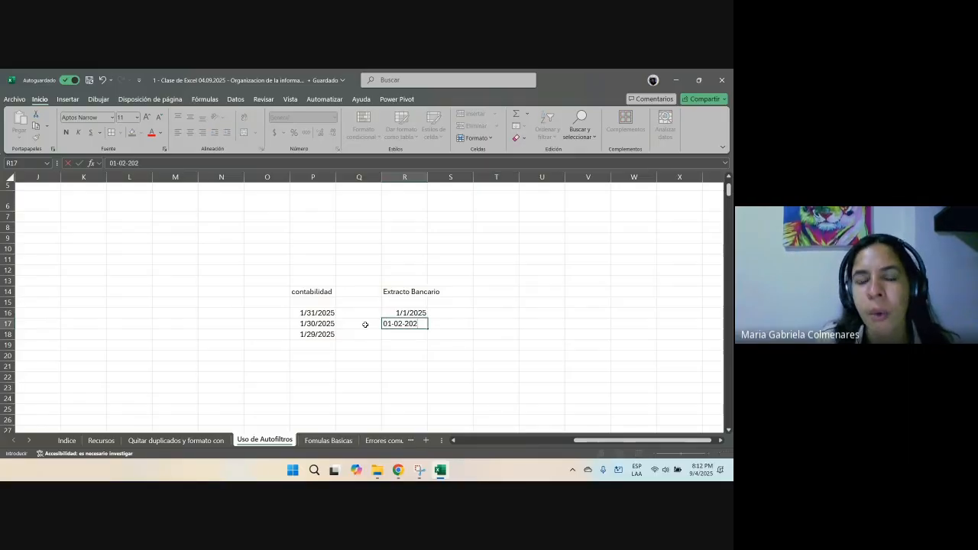
text(5)
key(Return)
text(01-03-)
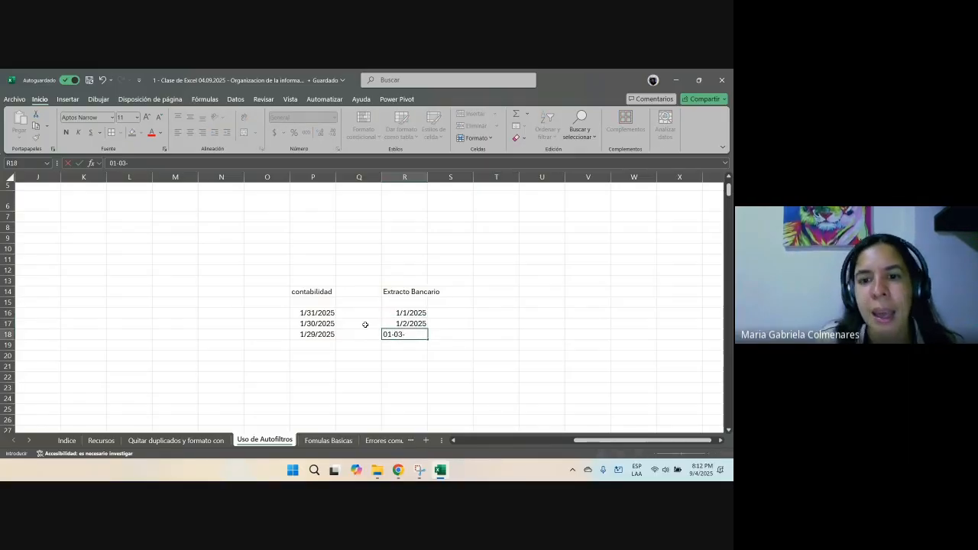
text(2025)
key(ctrl+Return)
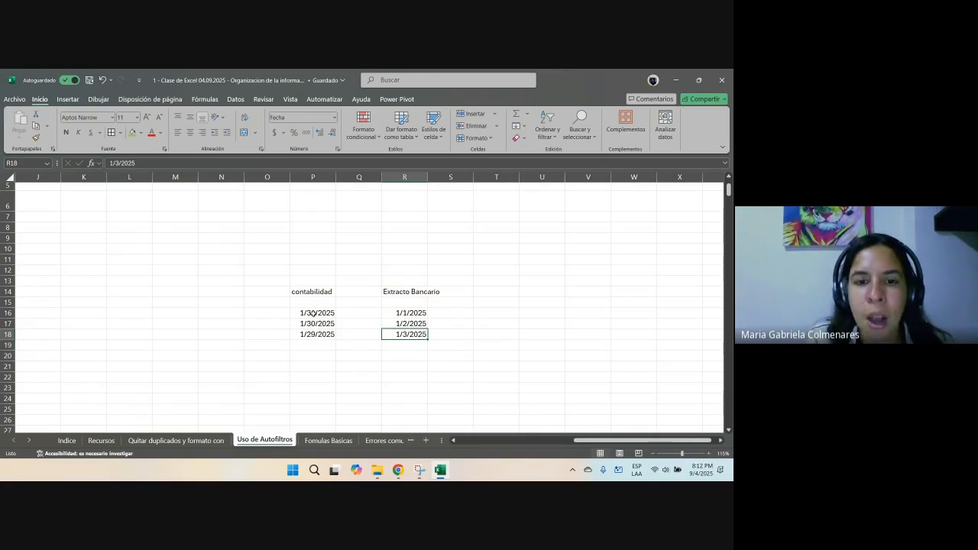
Step: Compare the date order of the contabilidad and Extracto Bancario lists, highlighting row 16 across both and each date column downward
drag(314, 313, 531, 313)
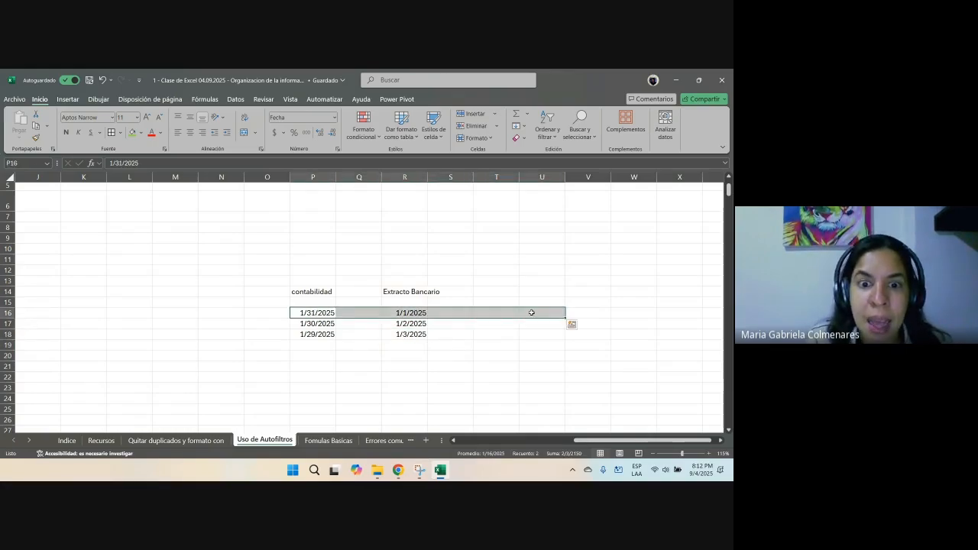
drag(306, 313, 315, 415)
drag(408, 265, 411, 408)
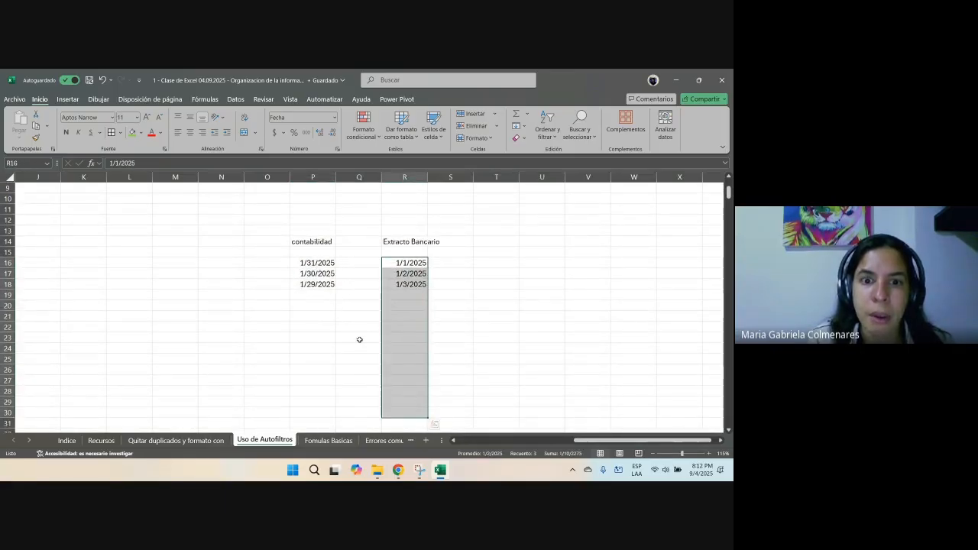
Step: Fill the first contabilidad date in P16 and the distant empty cell R43 with green as a matched pair
click(321, 267)
scroll(471, 343, down, 7)
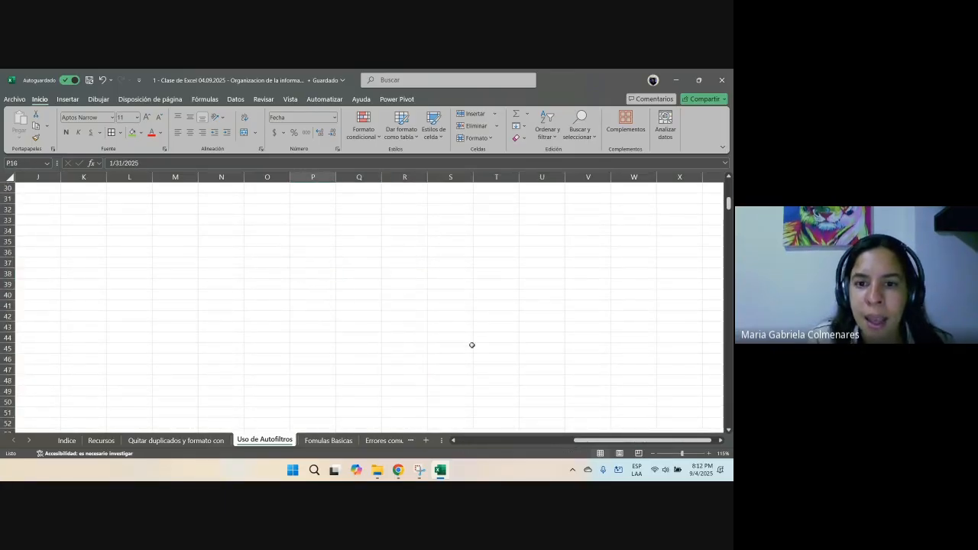
click(409, 326)
click(133, 132)
scroll(371, 286, up, 8)
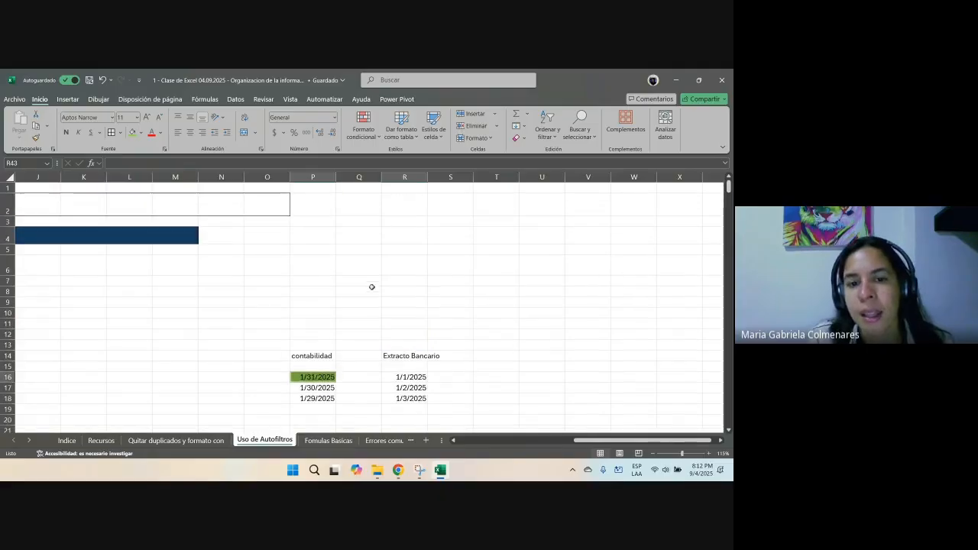
Step: Fill the second contabilidad date in P17 and the empty cell R54 with green as another matched pair
click(312, 321)
scroll(313, 321, down, 13)
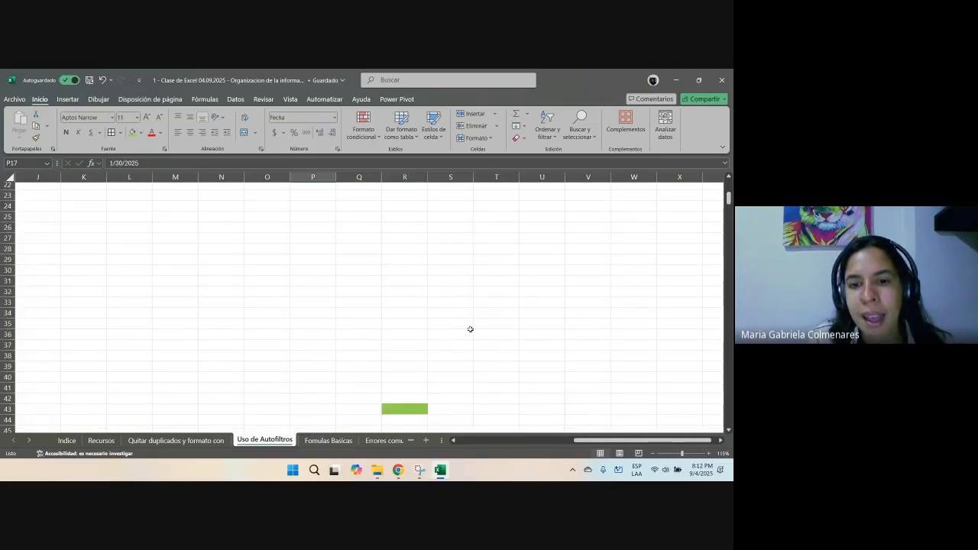
click(414, 304)
click(131, 133)
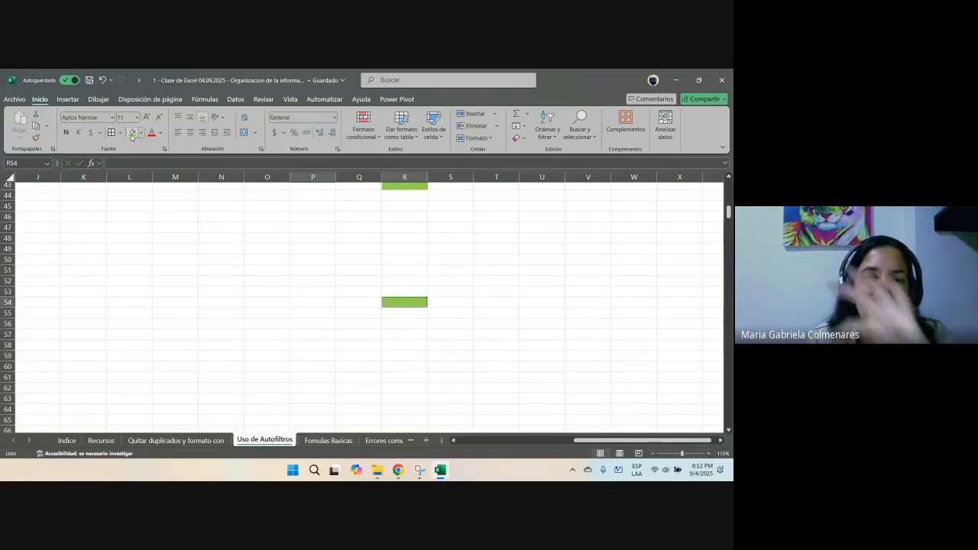
scroll(419, 266, up, 12)
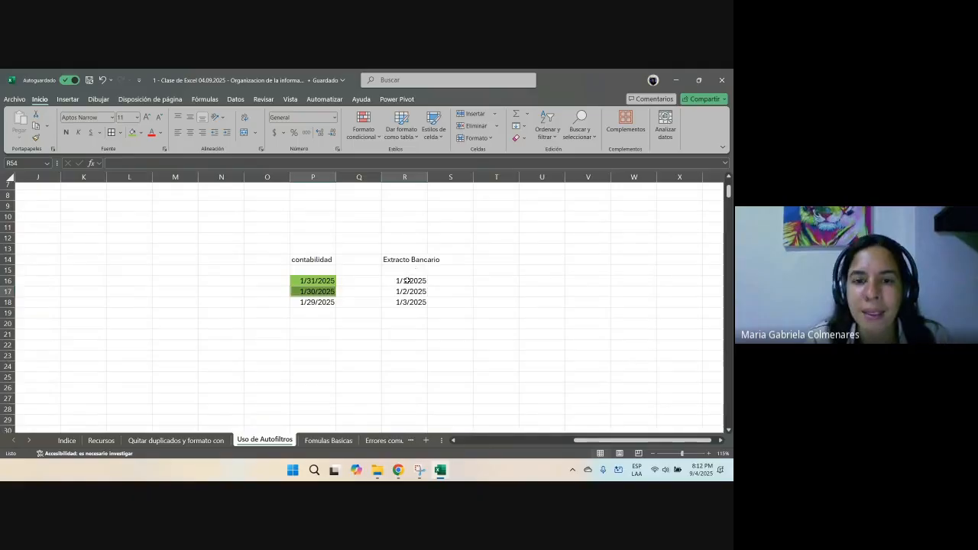
Step: Replace the first Extracto Bancario date in R16 with 01-29-2025
drag(407, 280, 405, 302)
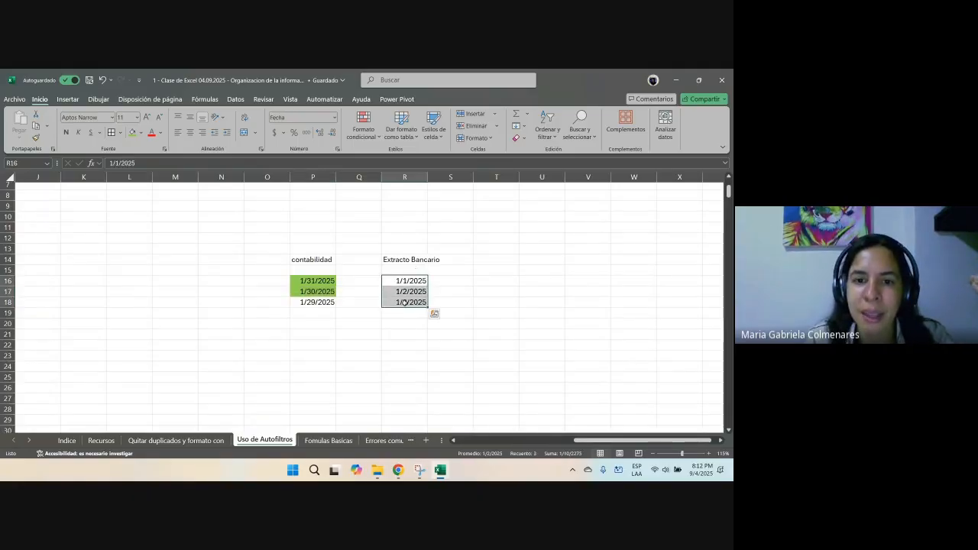
click(405, 281)
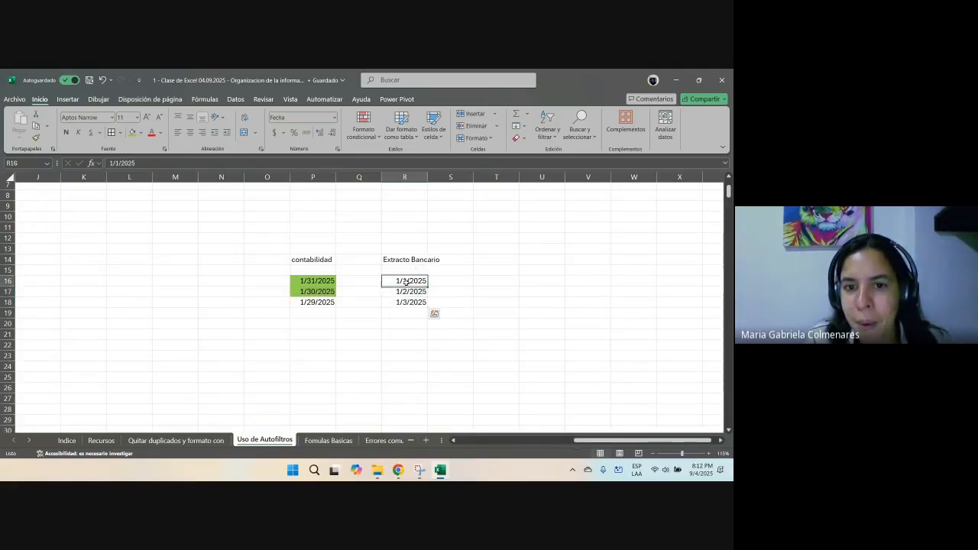
click(404, 302)
click(408, 282)
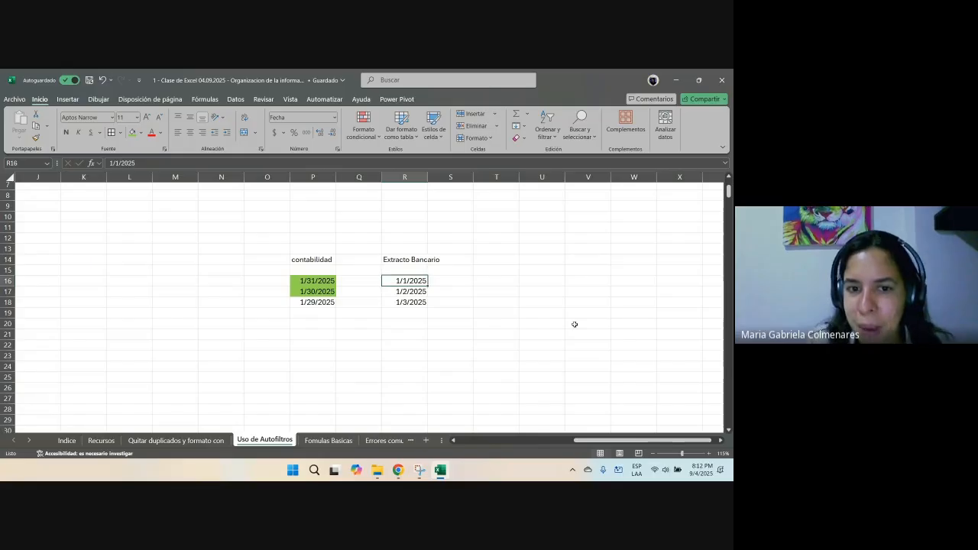
text(01-29-)
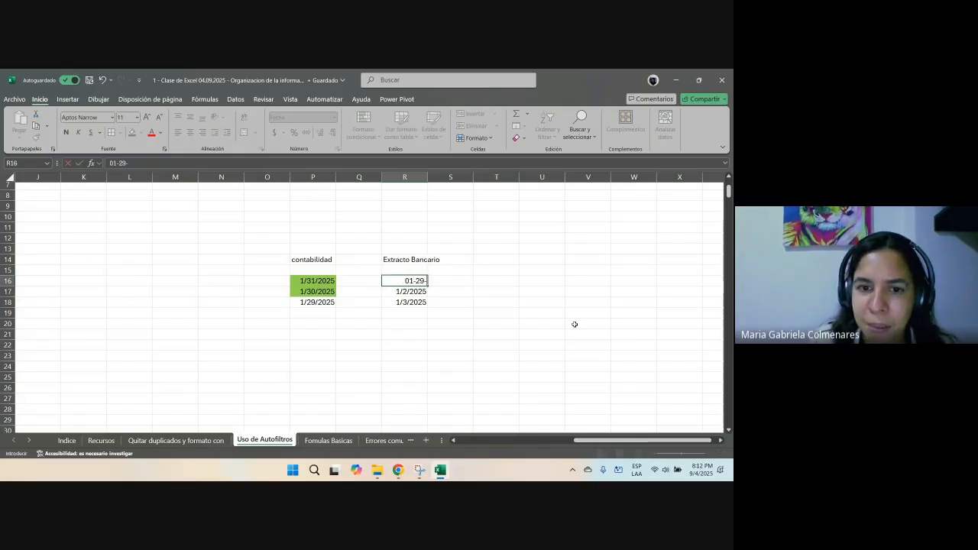
text(2025)
key(Return)
Step: Enter 01-30-2025 in both R17 and R18 of the Extracto Bancario list
text(01)
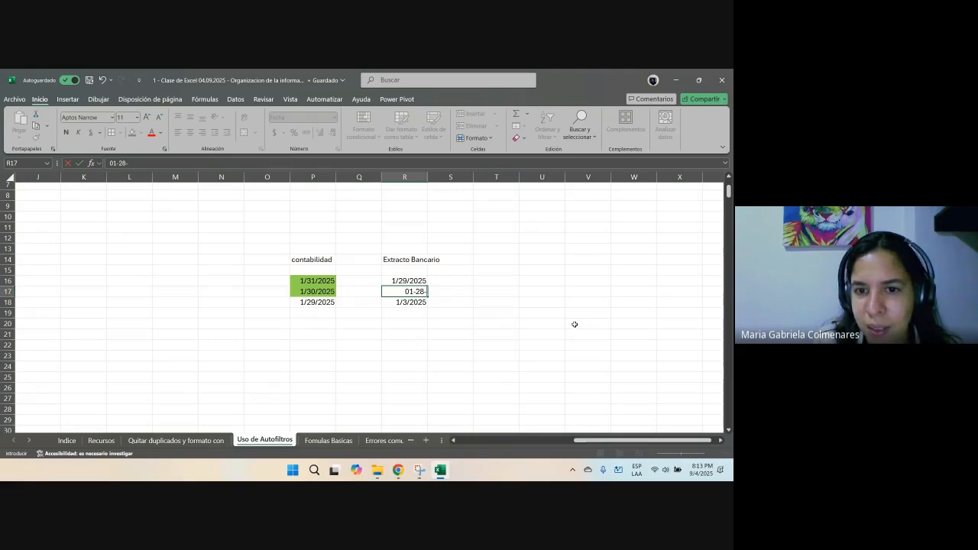
text(-28-)
key(BackSpace)
key(BackSpace)
key(BackSpace)
key(BackSpace)
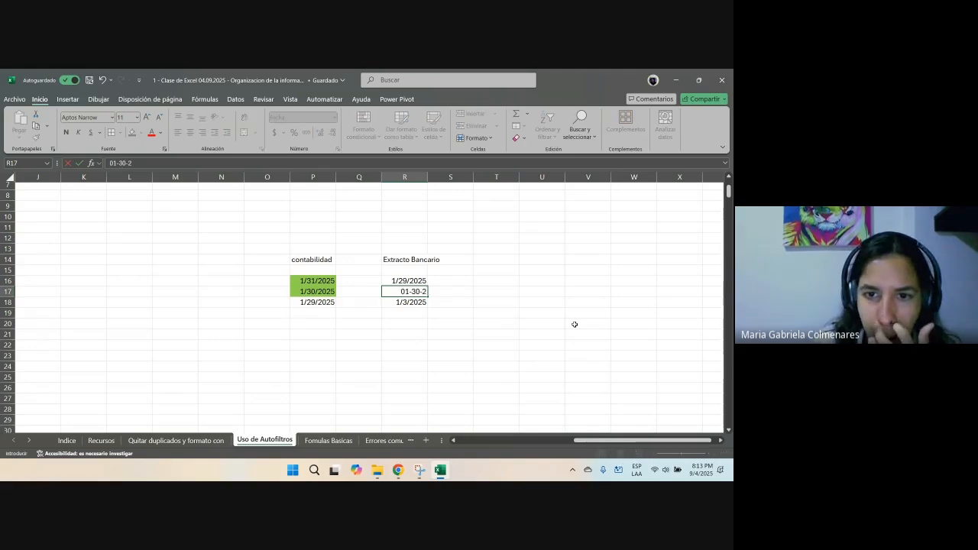
key(Return)
text(01-)
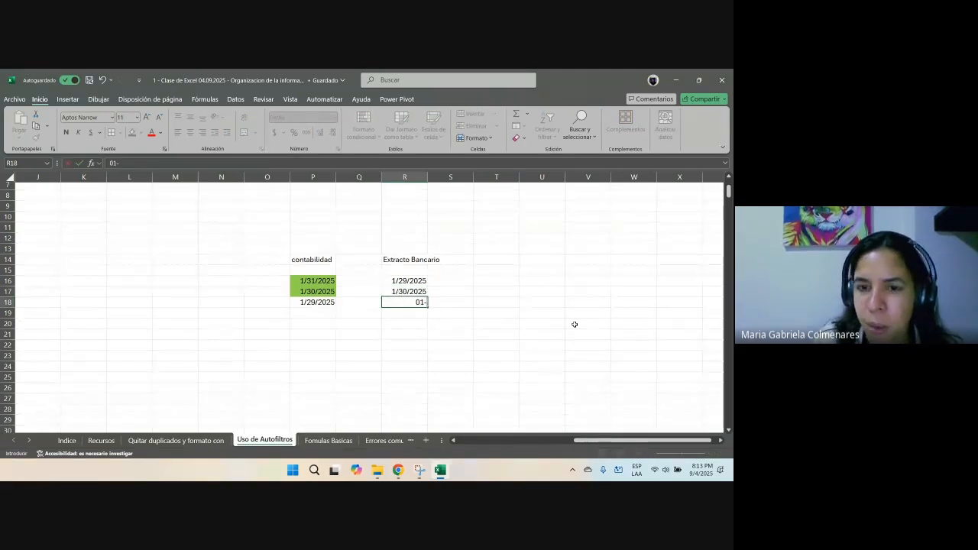
text(30-2025)
key(Return)
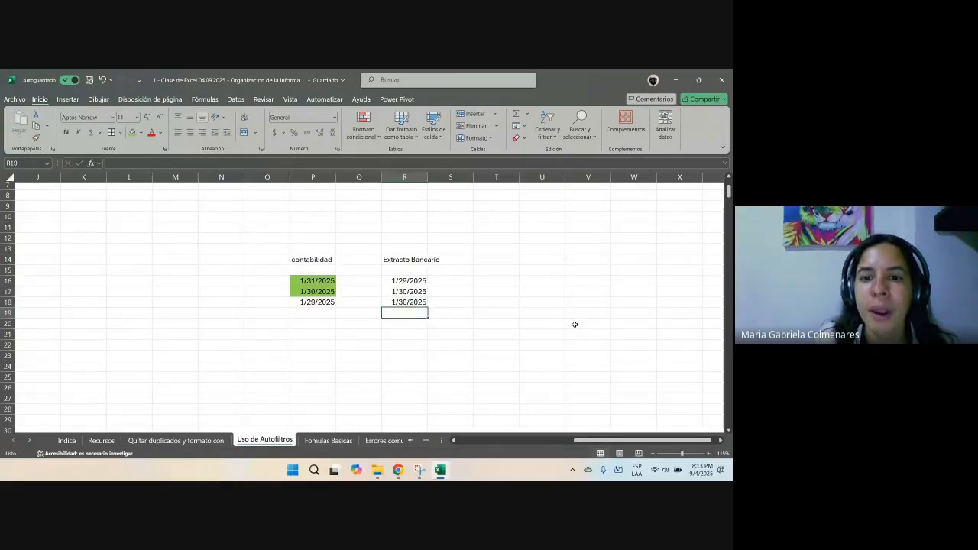
Step: Correct the last Extracto Bancario date in R18 to 1/31/2025
key(Up)
key(F2)
key(Left)
key(Left)
key(Left)
key(Left)
key(Left)
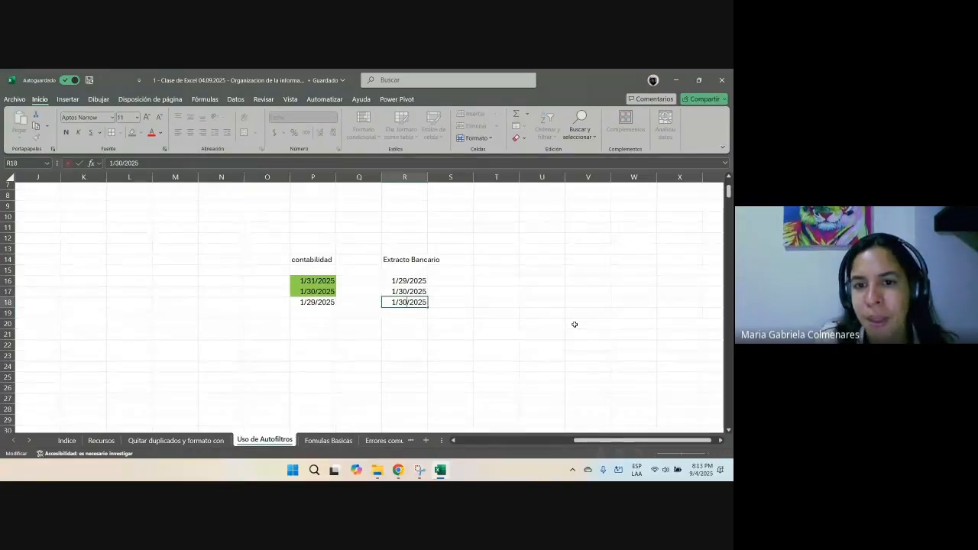
key(BackSpace)
text(1)
key(Return)
Step: Compare the opposite date orders by highlighting the contabilidad and Extracto Bancario columns downward from row 16
key(Up)
key(Up)
key(Left)
key(Left)
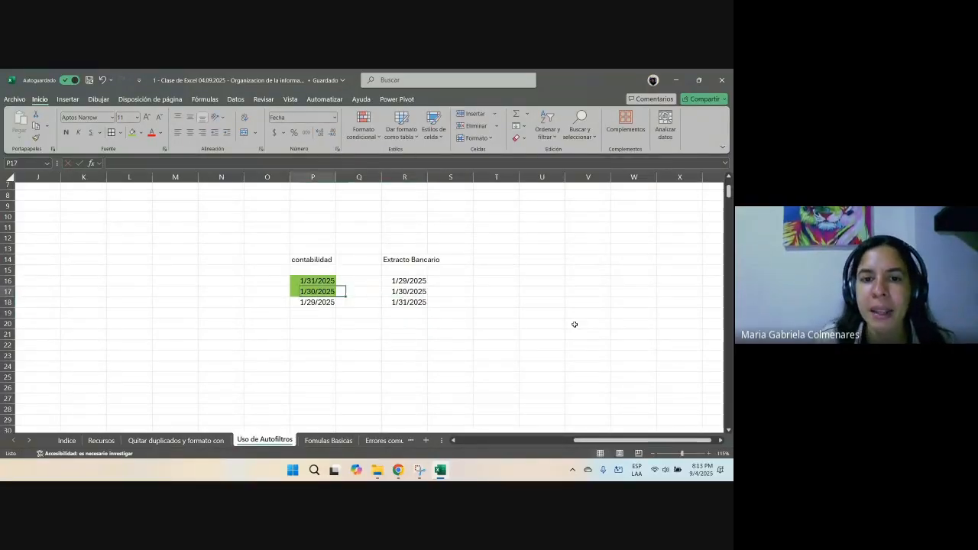
key(Up)
key(shift+Down)
key(shift+Down)
key(shift+Down)
key(shift+Down)
key(Right)
key(Right)
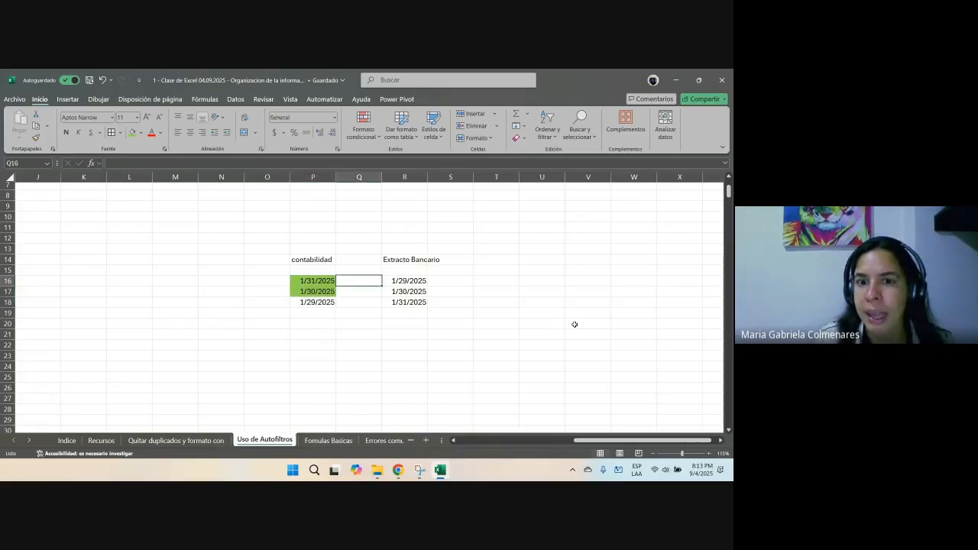
key(shift+Down)
key(shift+Down)
key(shift+Down)
key(shift+Down)
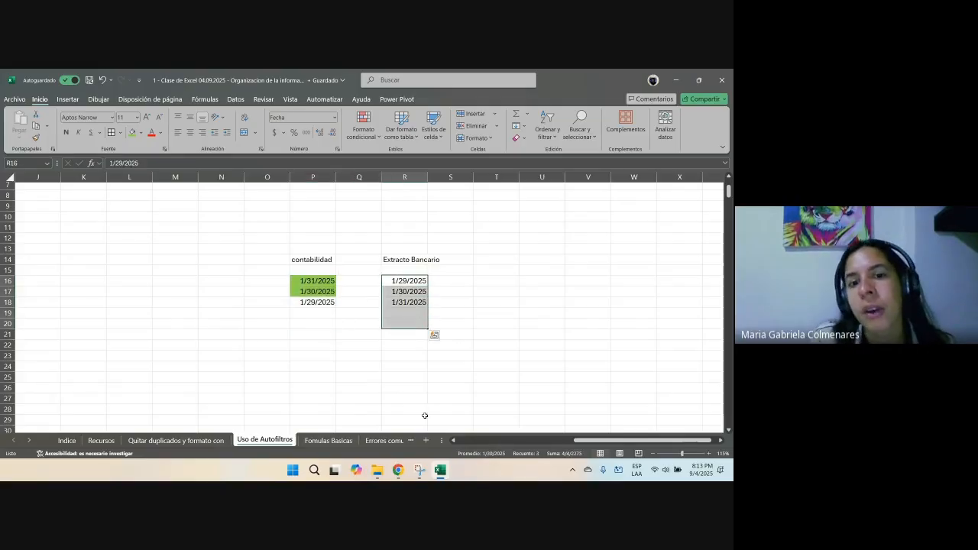
Step: Fill the matching date pairs P16 and R18, P17 and R17, and P18 and R16 with green
click(330, 282)
ctrl+click(398, 303)
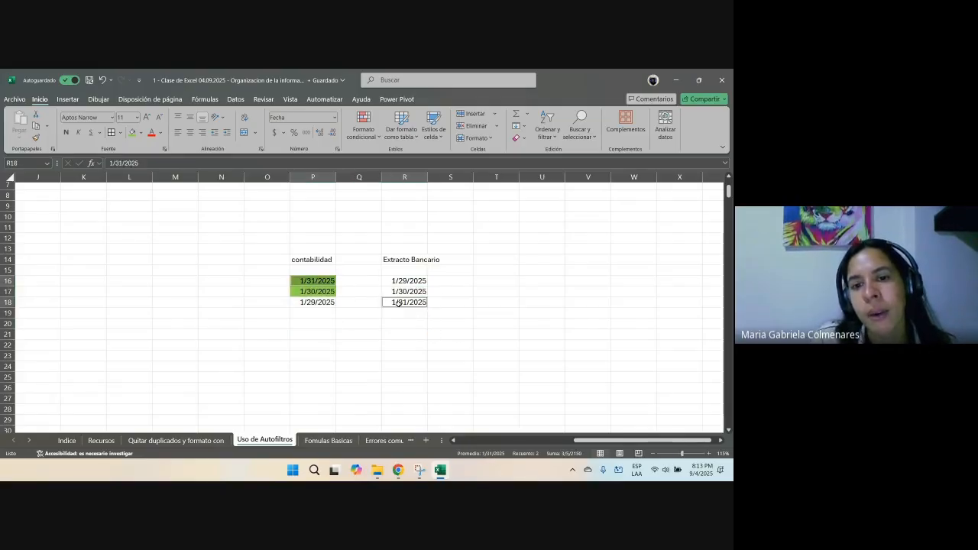
click(131, 132)
click(321, 294)
ctrl+click(405, 291)
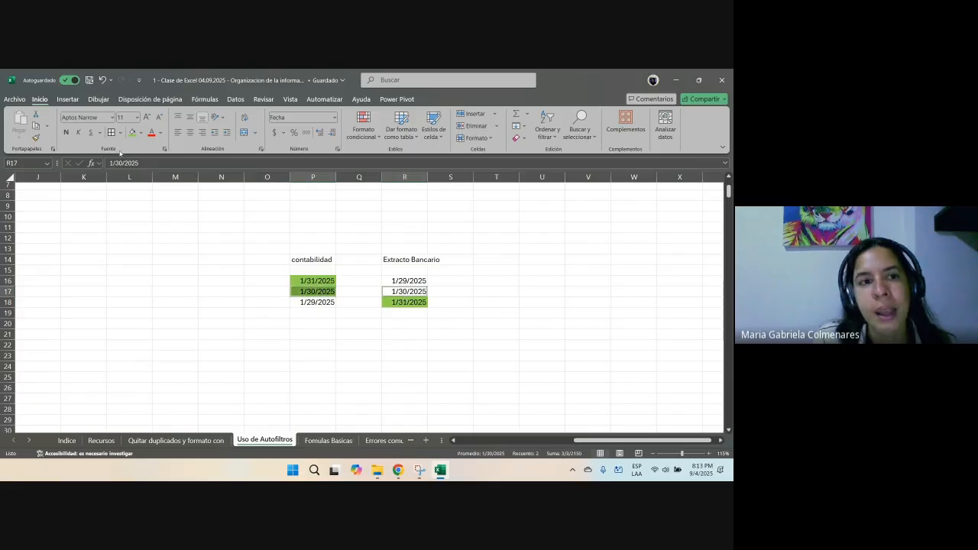
click(131, 132)
click(313, 302)
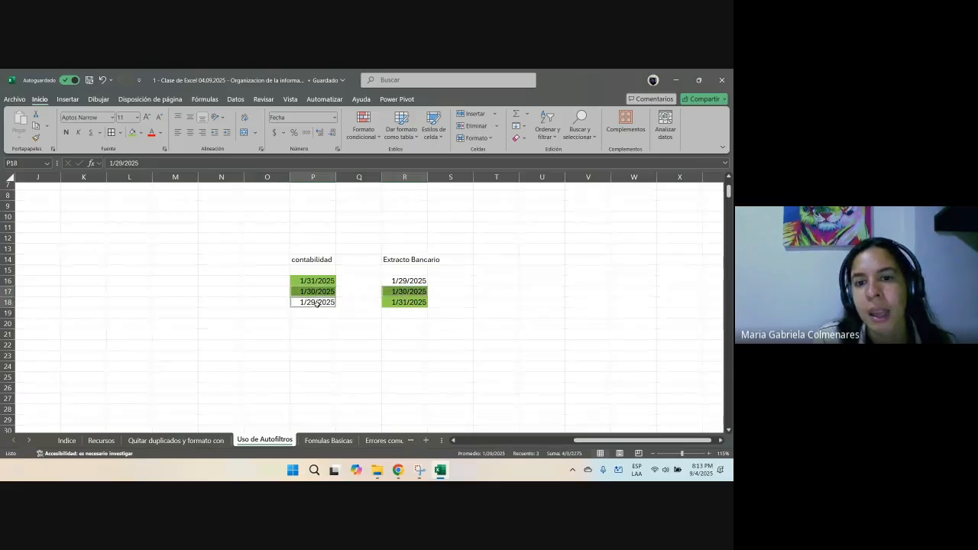
ctrl+click(405, 282)
click(131, 132)
click(507, 267)
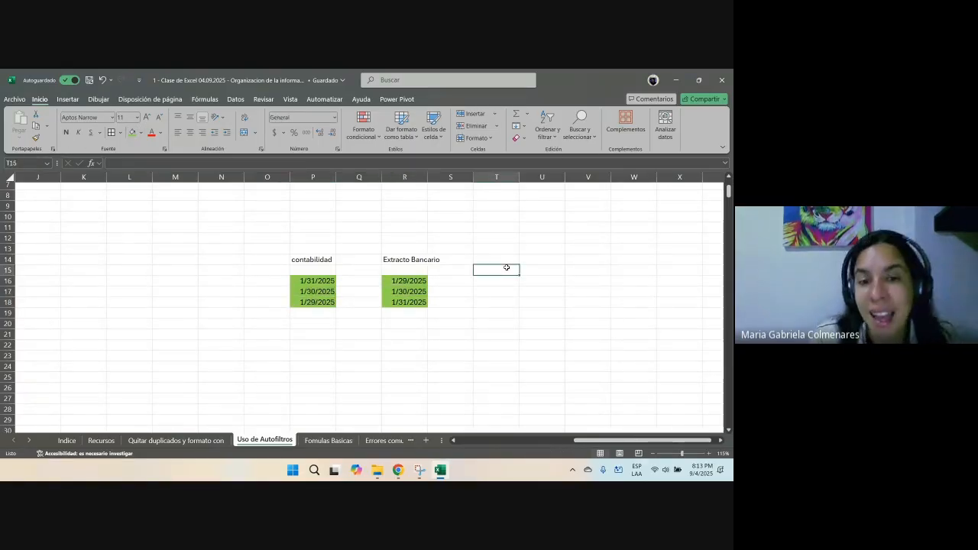
Step: Sort the Extracto Bancario dates in R16:R18 from newest to oldest
mouse_move(405, 281)
mouse_down()
mouse_move(409, 302)
mouse_move(408, 291)
mouse_up()
click(547, 126)
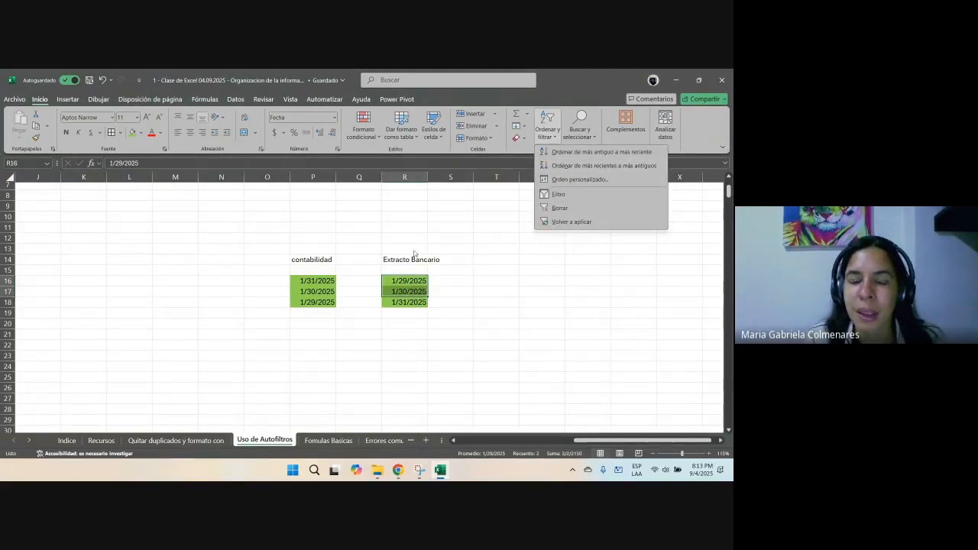
click(405, 301)
click(407, 283)
drag(407, 283, 407, 302)
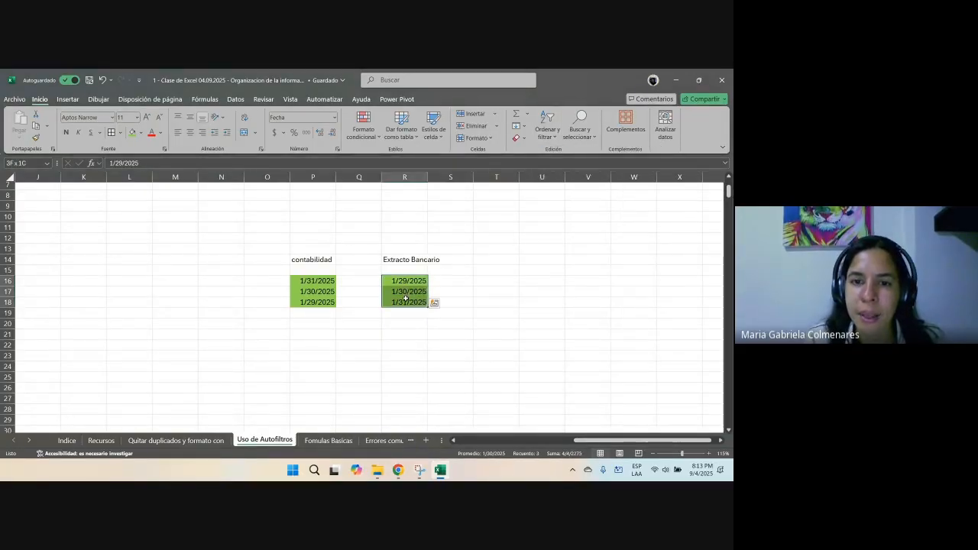
click(547, 126)
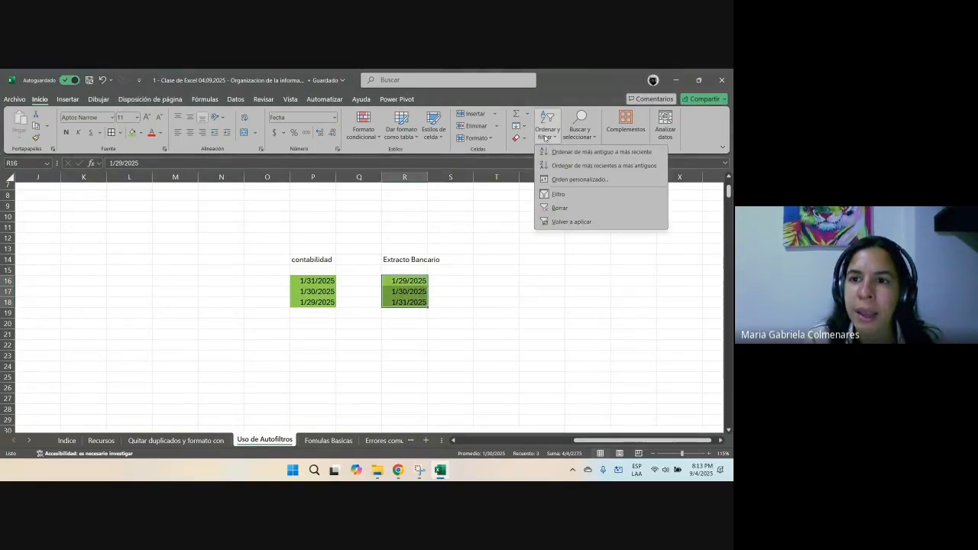
click(590, 167)
Step: Sort the Extracto Bancario dates in R16:R18 from oldest to newest, applying the sort twice
click(547, 126)
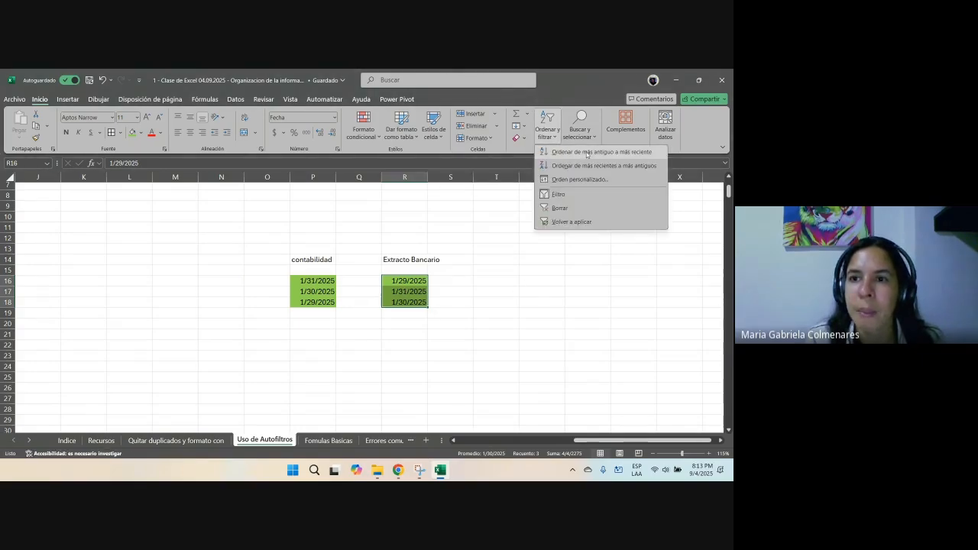
click(589, 154)
click(494, 260)
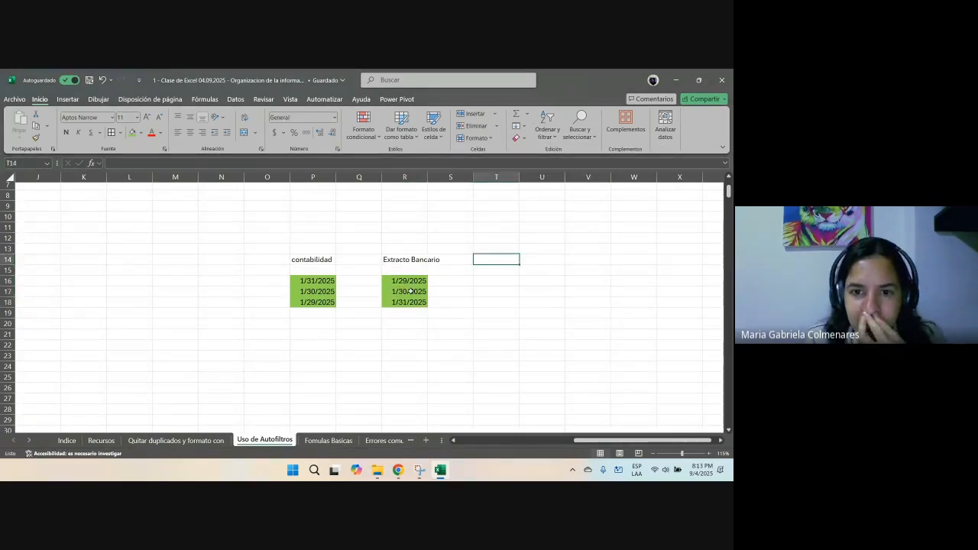
drag(413, 280, 416, 303)
click(548, 126)
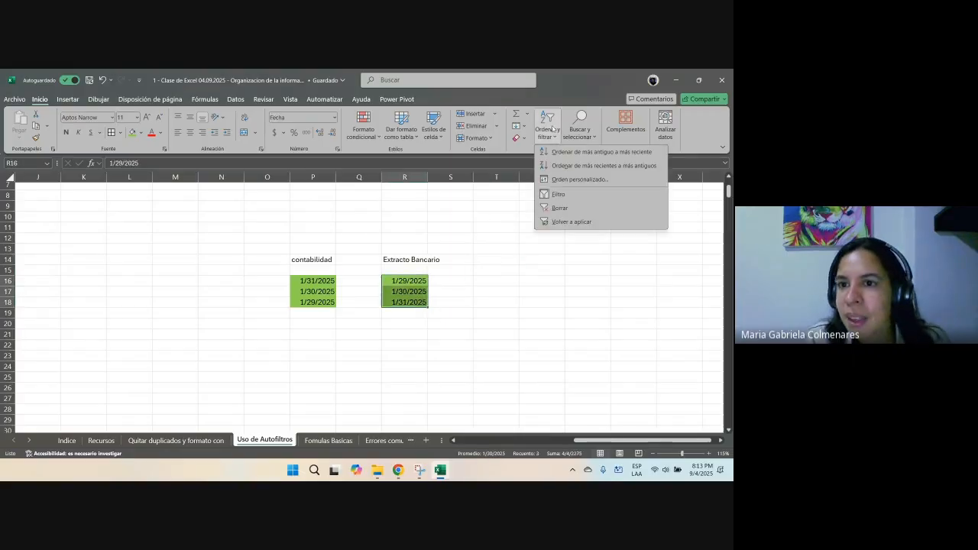
click(602, 156)
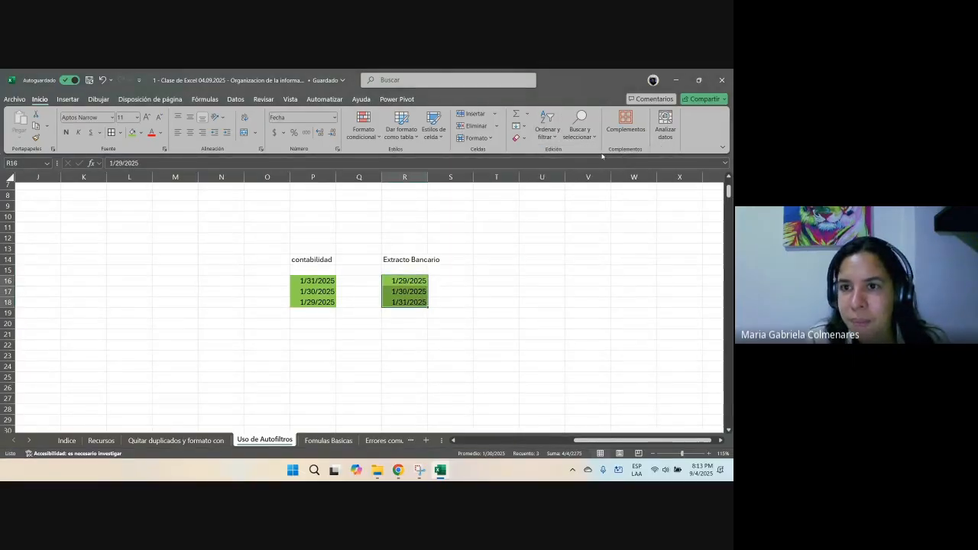
Step: Reapply the newest-to-oldest sort to the Extracto Bancario dates in R16:R18
click(547, 126)
click(589, 162)
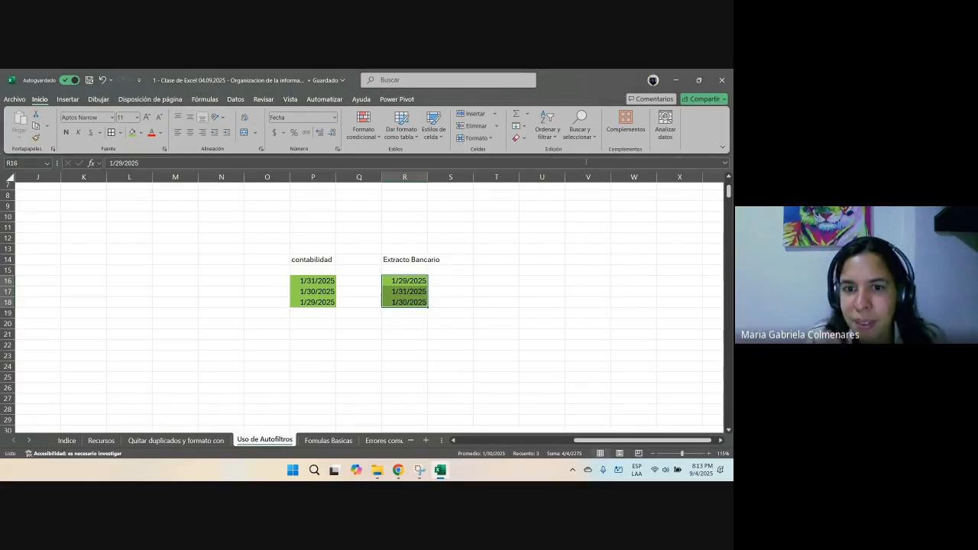
click(469, 235)
Step: Try to apply a filter to the Extracto Bancario list from cell R16
drag(405, 281, 416, 301)
click(540, 137)
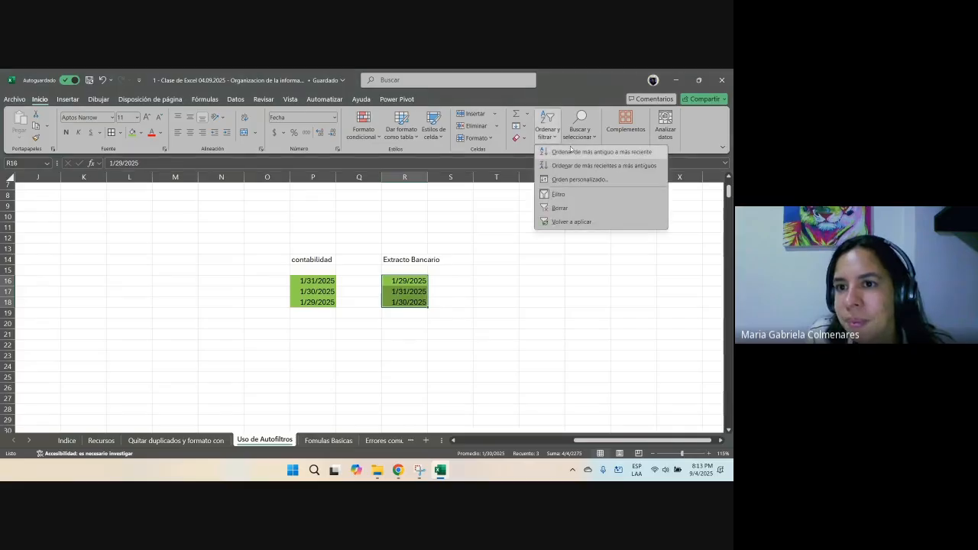
click(530, 233)
click(396, 281)
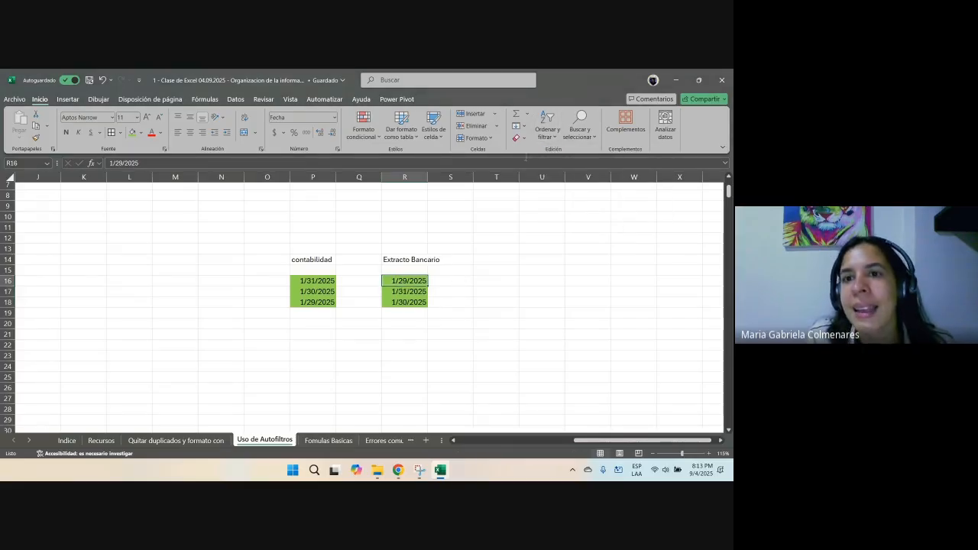
click(547, 133)
click(561, 195)
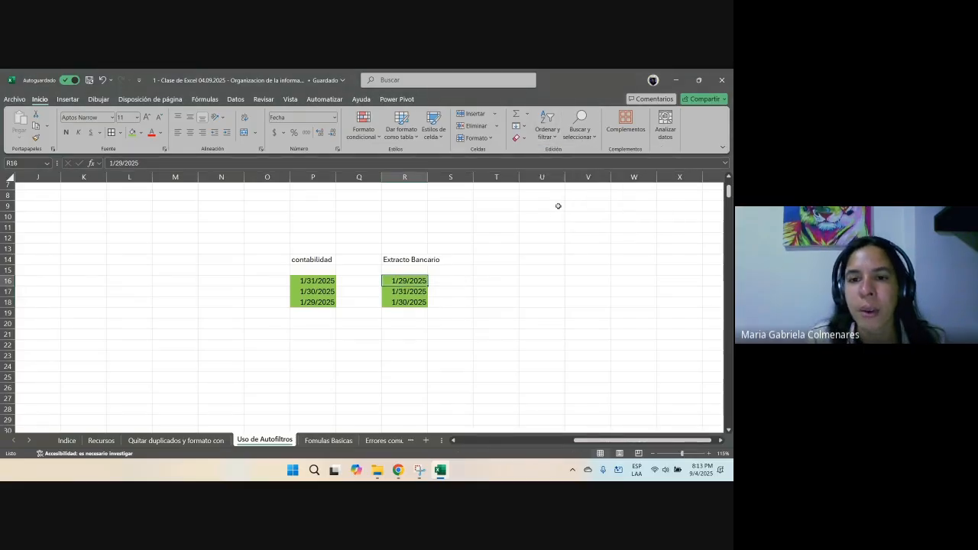
click(504, 260)
Step: Remove the autofilter from the sales table's header row
drag(680, 441, 610, 441)
click(269, 249)
scroll(269, 249, up, 2)
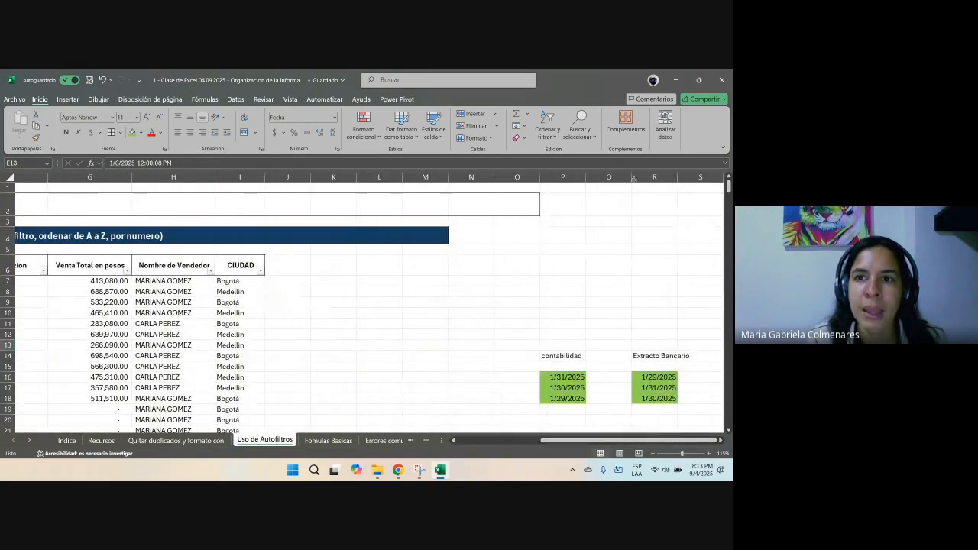
click(547, 127)
click(554, 310)
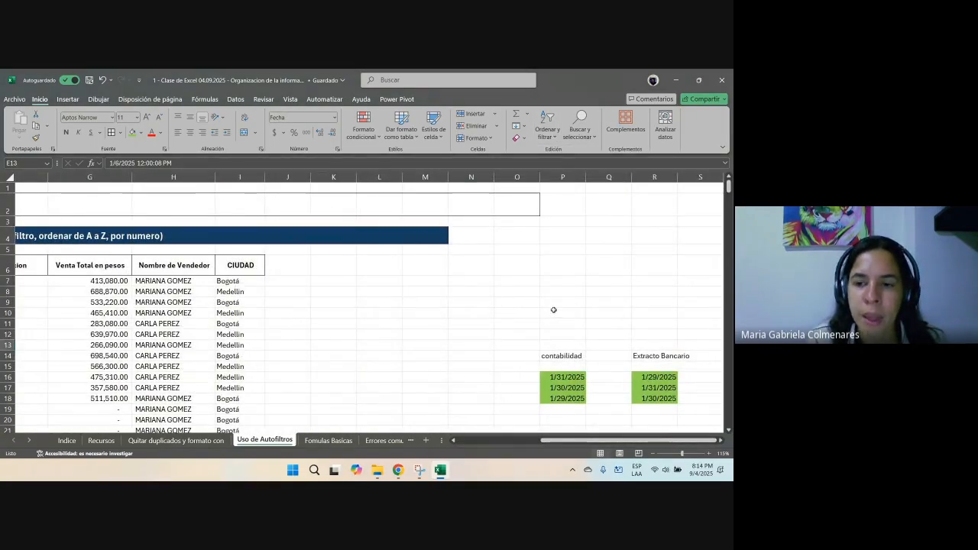
click(555, 310)
Step: Try to sort the Extracto Bancario dates in R16:R18 from newest to oldest, applying the sort twice
drag(634, 443, 663, 442)
drag(454, 378, 458, 399)
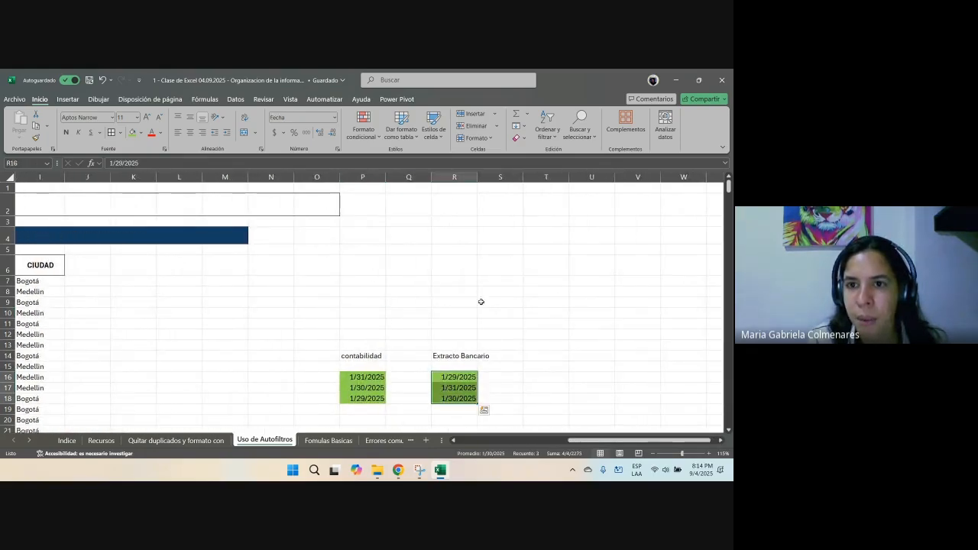
click(547, 126)
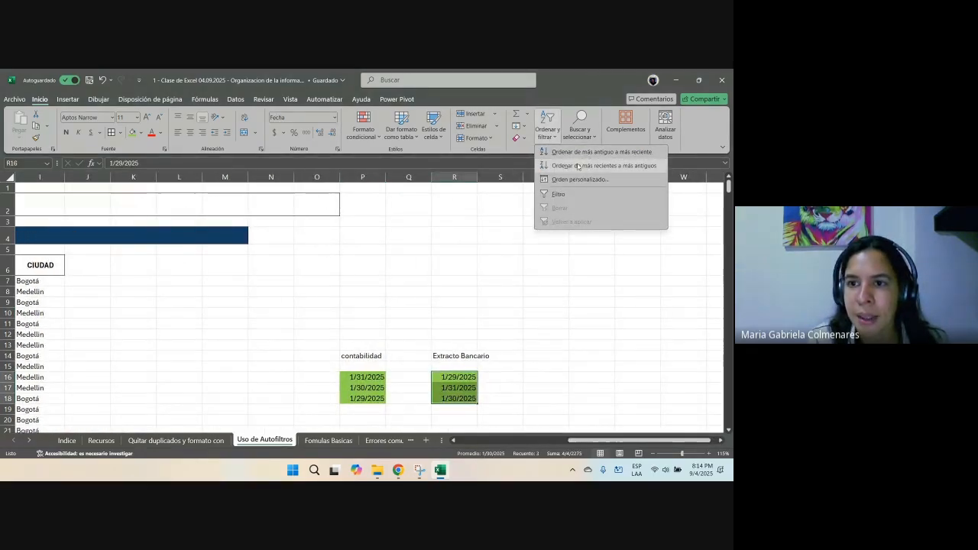
click(577, 168)
click(548, 128)
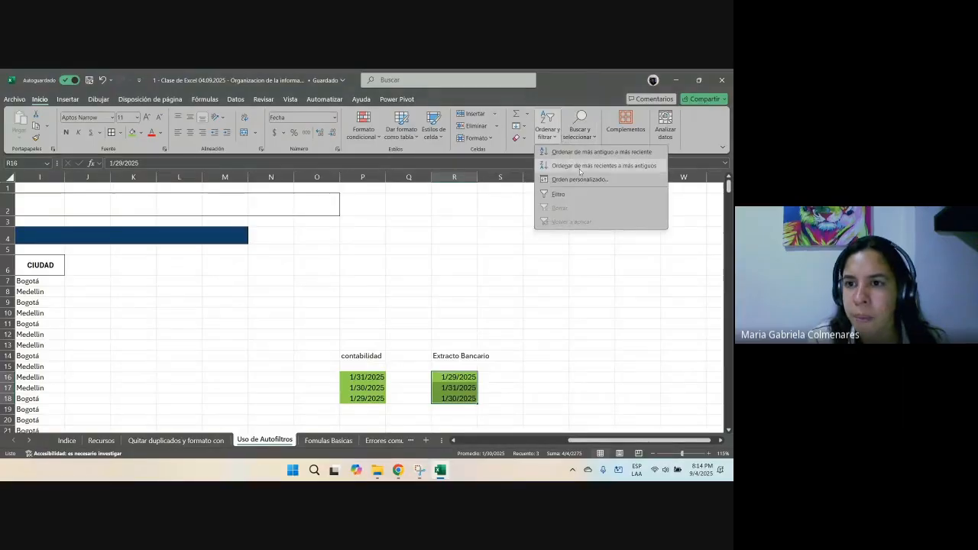
click(581, 167)
click(499, 281)
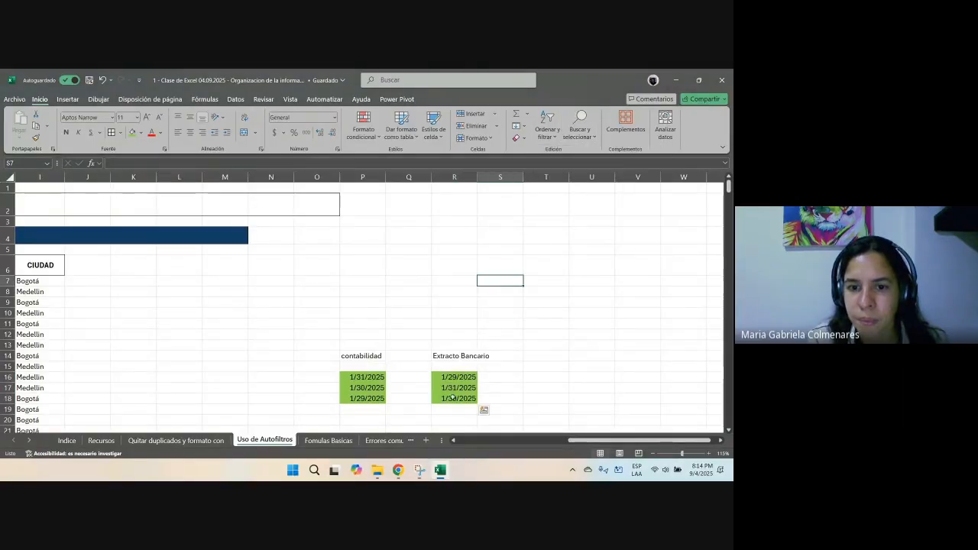
Step: Sort the Extracto Bancario dates in R16:R18 from oldest to newest
drag(456, 374, 455, 398)
click(548, 129)
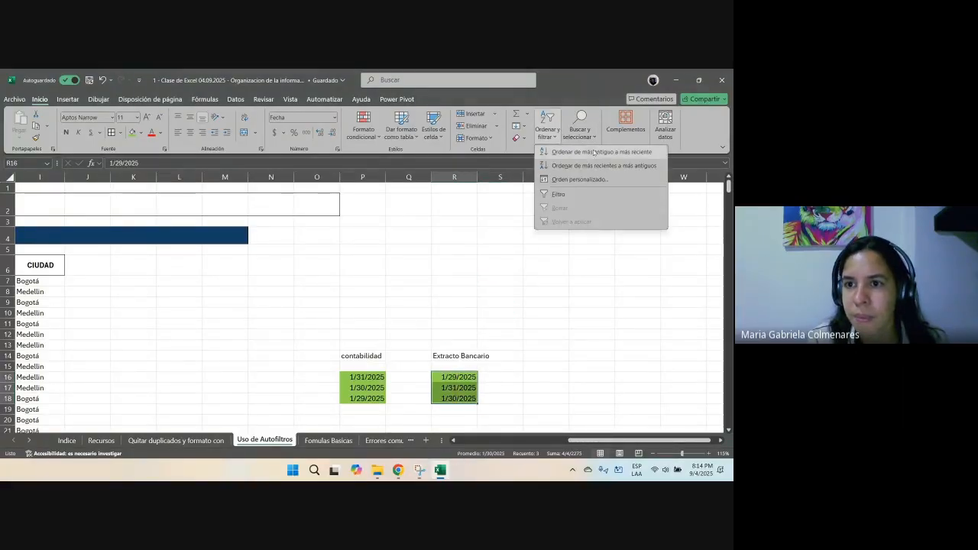
click(596, 155)
scroll(406, 284, down, 2)
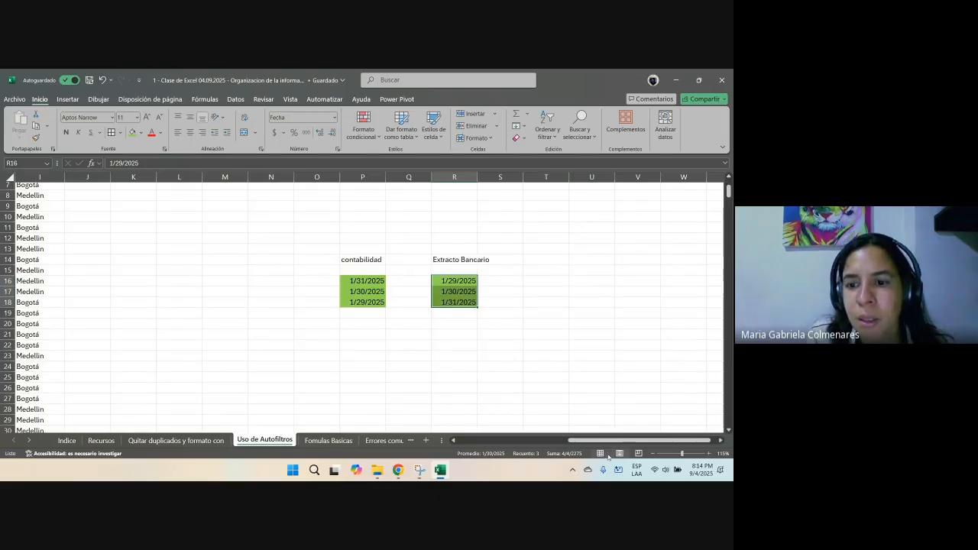
drag(593, 441, 467, 441)
scroll(269, 366, up, 2)
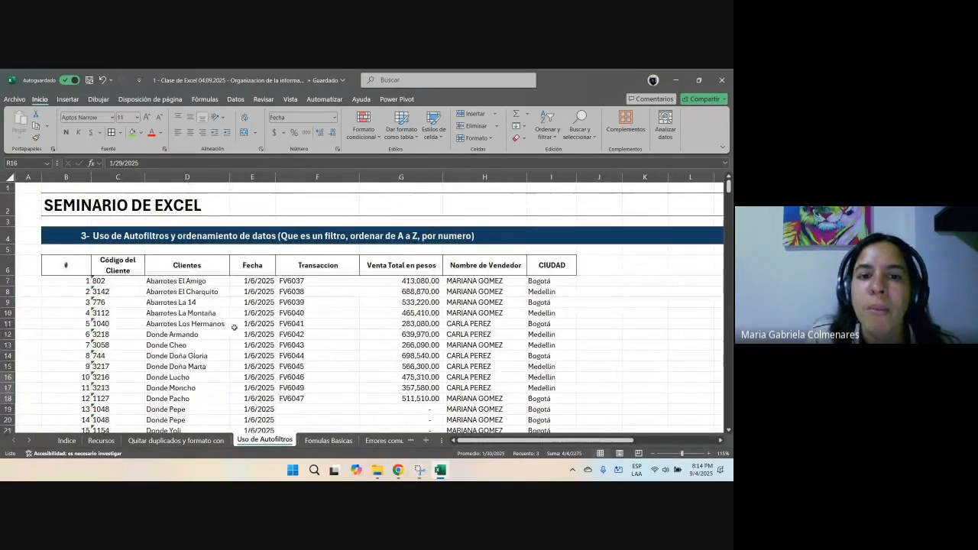
click(405, 324)
scroll(561, 330, right, 3)
drag(562, 331, 671, 411)
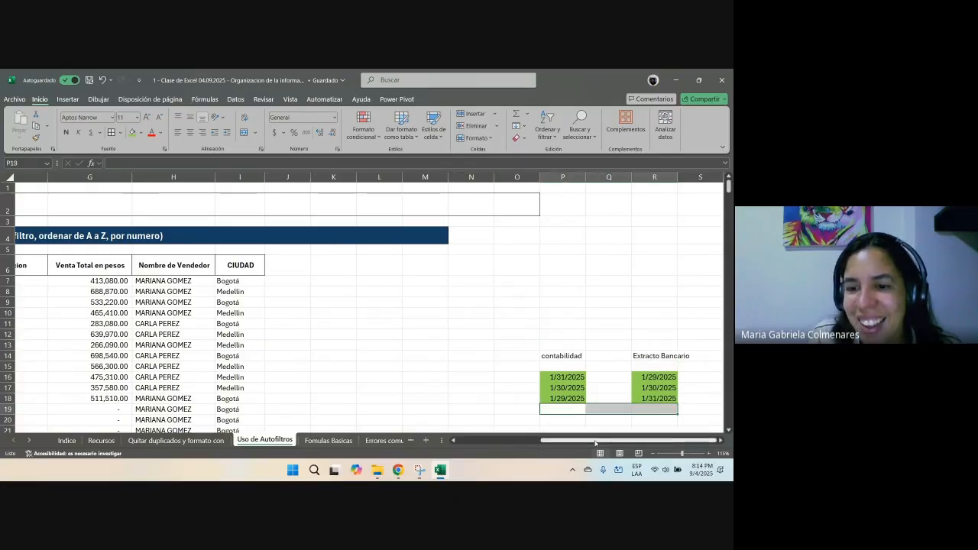
drag(594, 441, 458, 440)
click(300, 331)
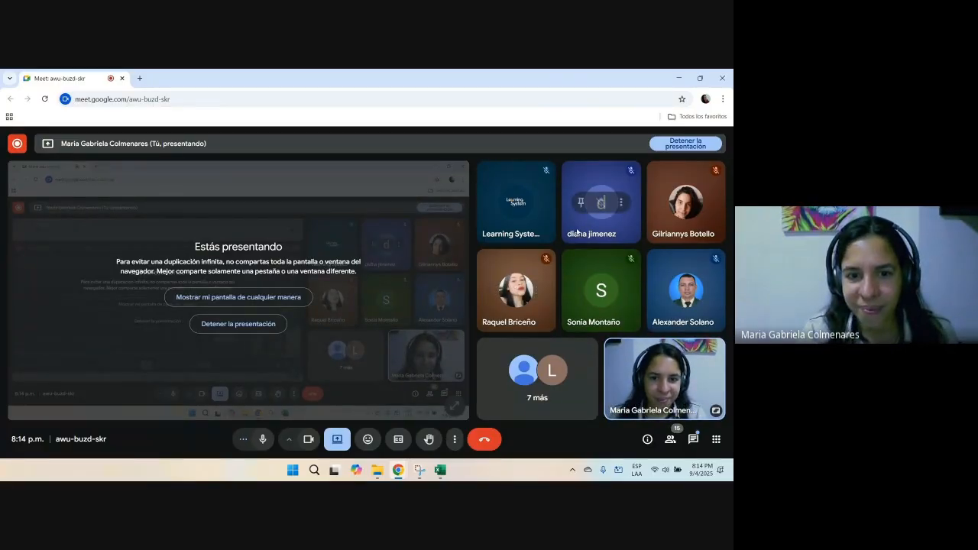
key(alt+Tab)
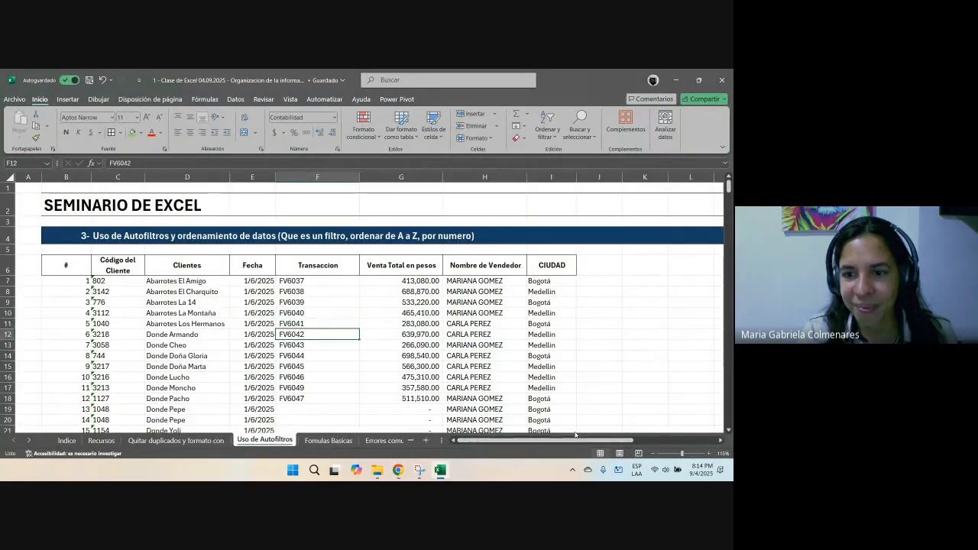
key(alt+Tab)
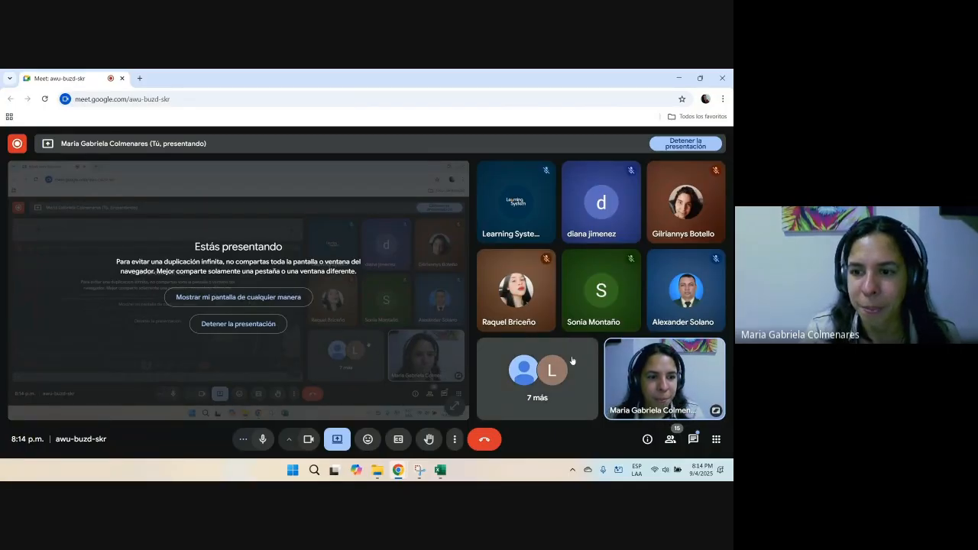
key(alt+Tab)
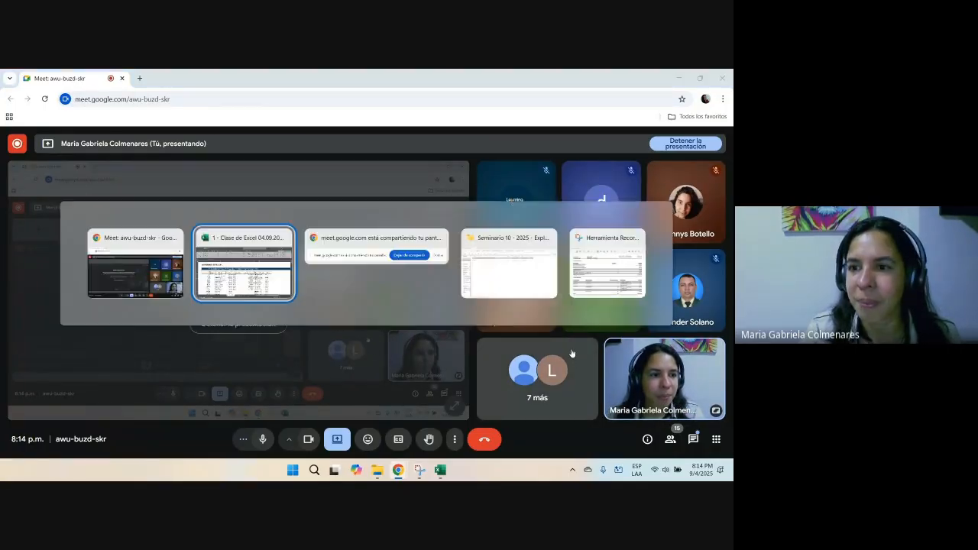
mouse_move(513, 441)
mouse_down()
mouse_move(596, 441)
mouse_move(508, 441)
mouse_up()
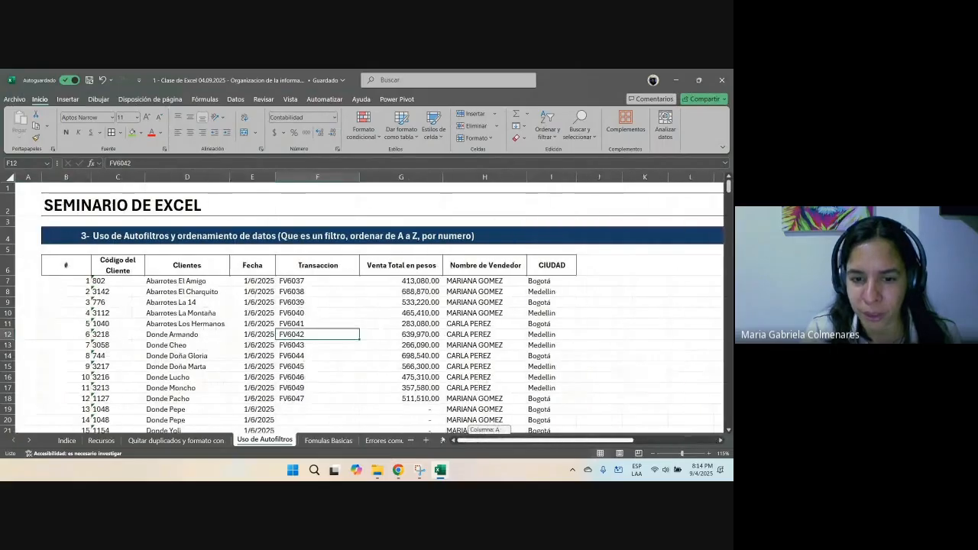
Step: On the Indice sheet, fill the Uso de Autofiltros y ordenamiento de datos topic in C16:K16 with green
click(65, 440)
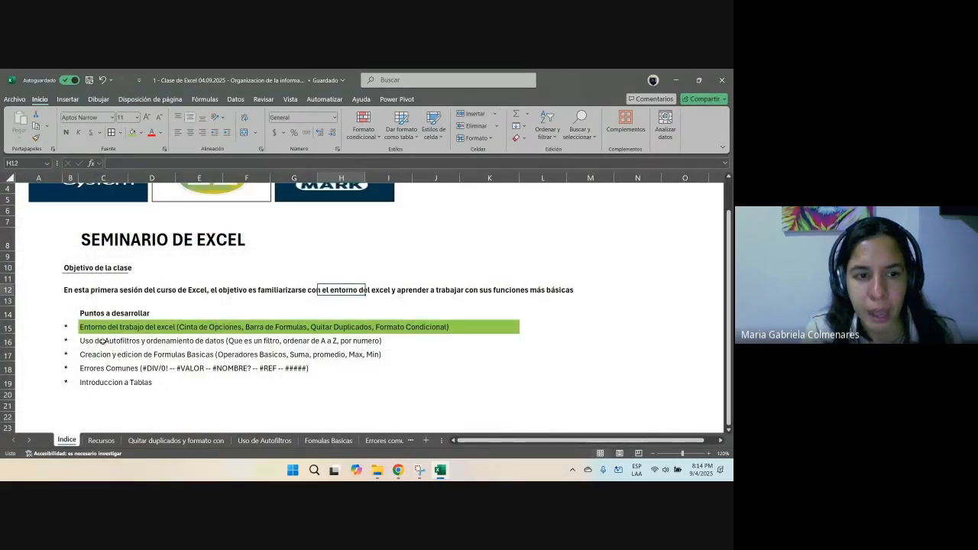
drag(101, 341, 498, 337)
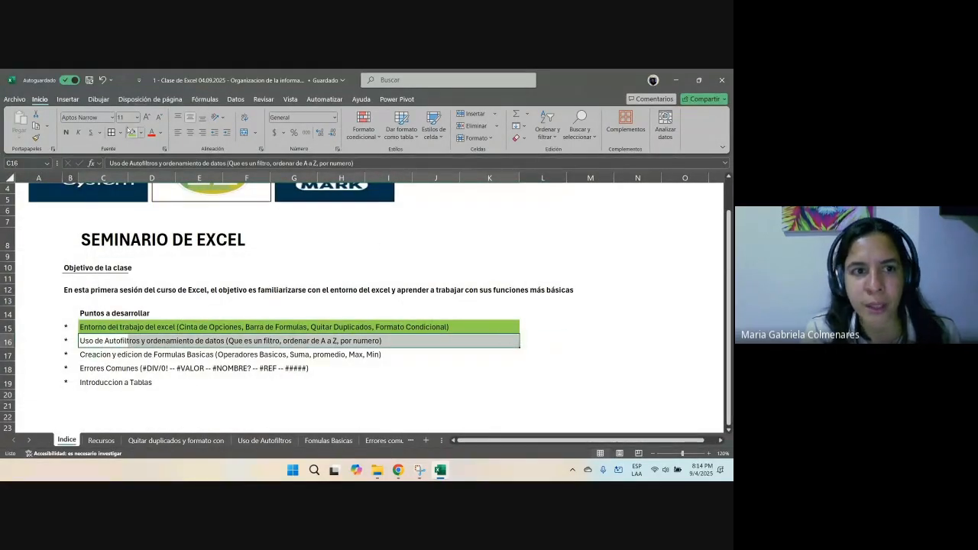
click(132, 132)
click(486, 243)
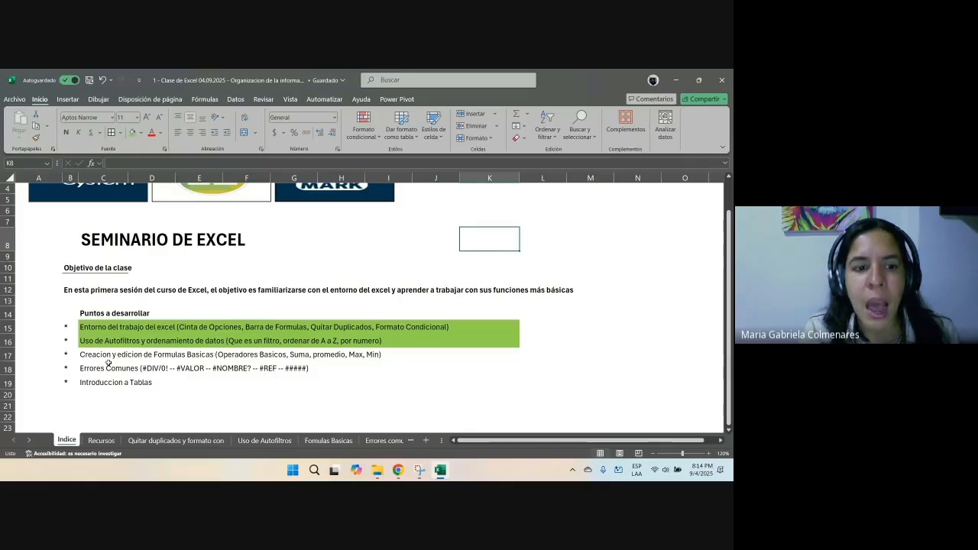
Step: Select the Creacion y edicion de Formulas Basicas topic in the index, then open the Fomulas Basicas sheet
drag(90, 358, 472, 352)
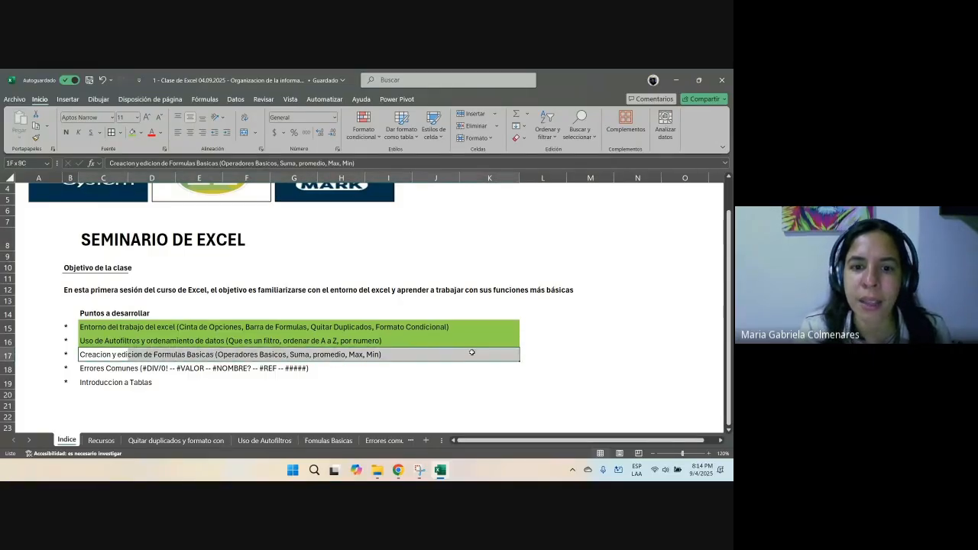
click(327, 440)
click(433, 334)
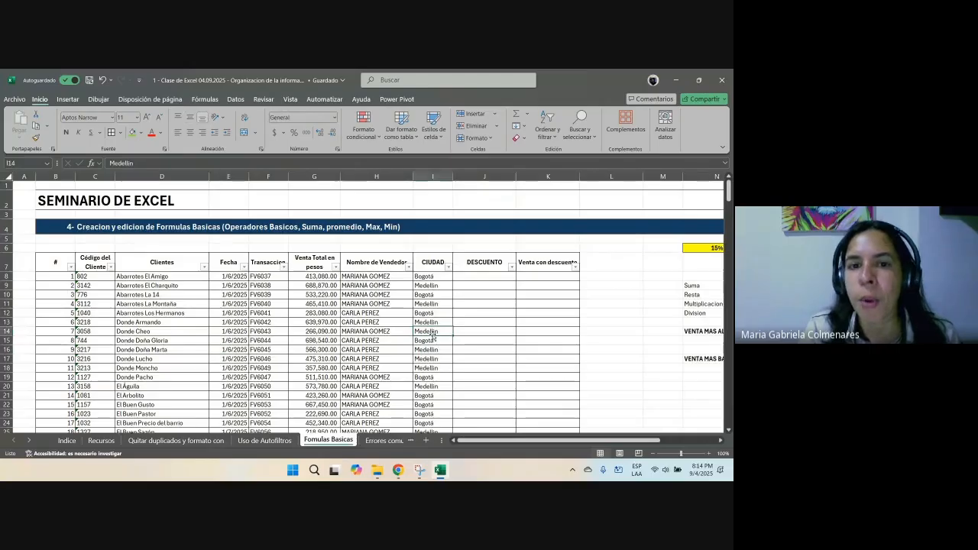
key(alt+Tab)
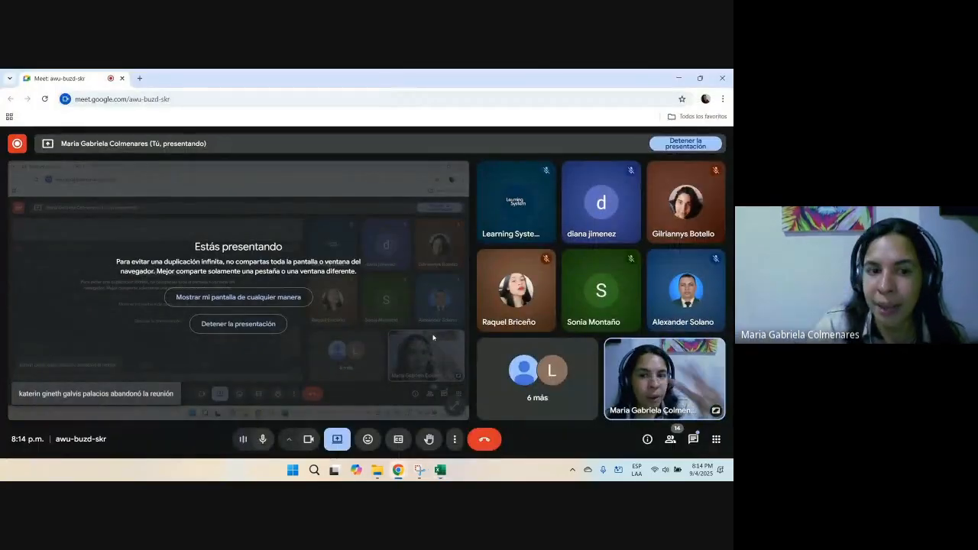
key(alt+Tab)
key(alt+Tab)
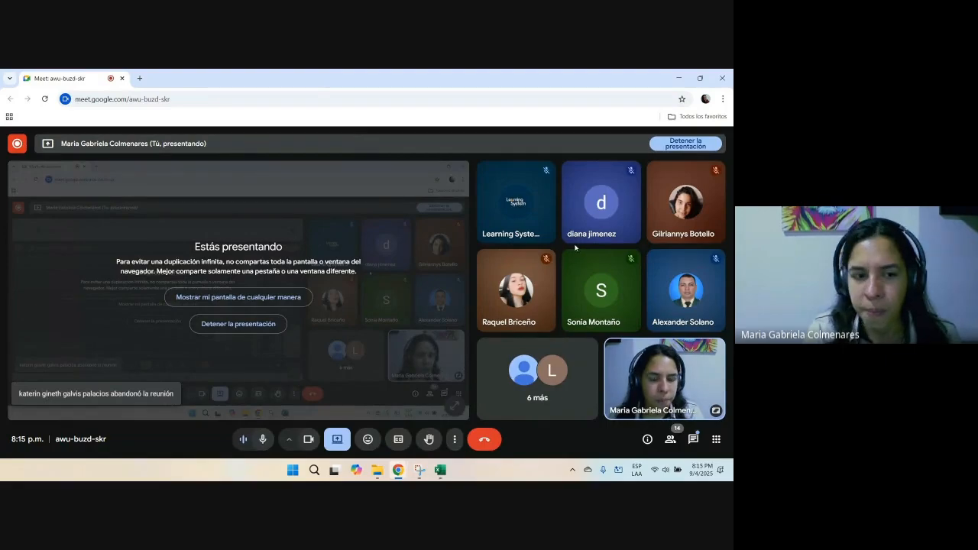
key(alt+Tab)
key(alt+Tab)
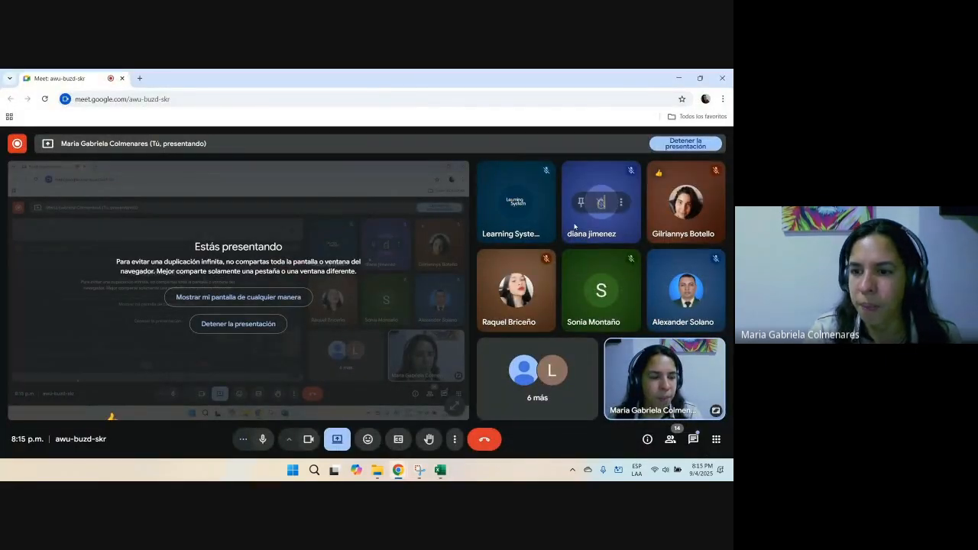
key(alt+Tab)
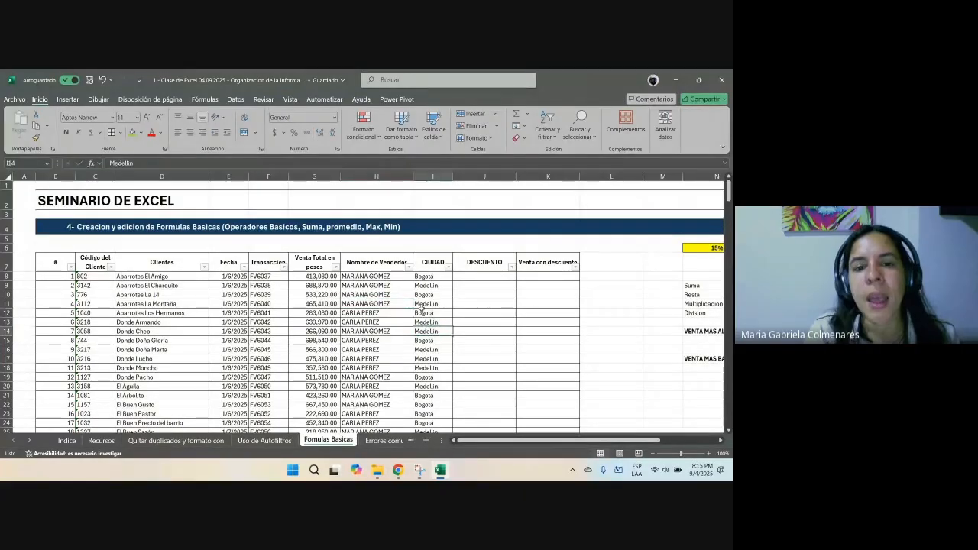
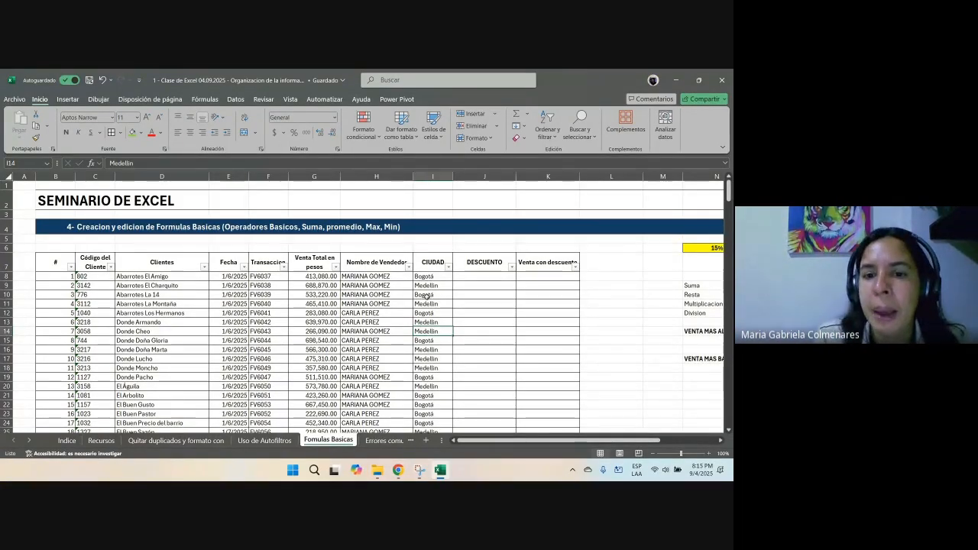
Step: Examine the sales table's columns, the yellow percentage cell N6, and the empty DESCUENTO and Venta con descuento columns
drag(489, 441, 468, 447)
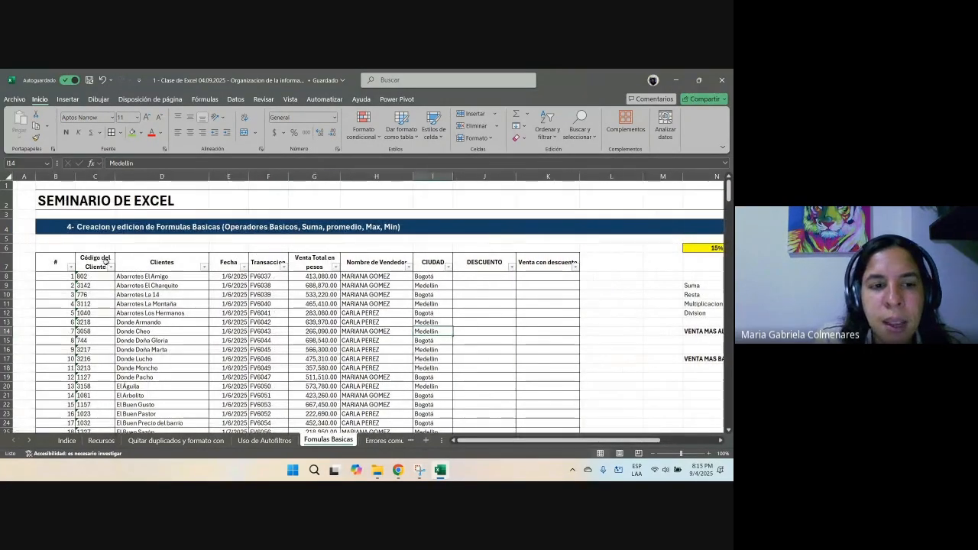
drag(55, 262, 330, 324)
drag(433, 262, 432, 367)
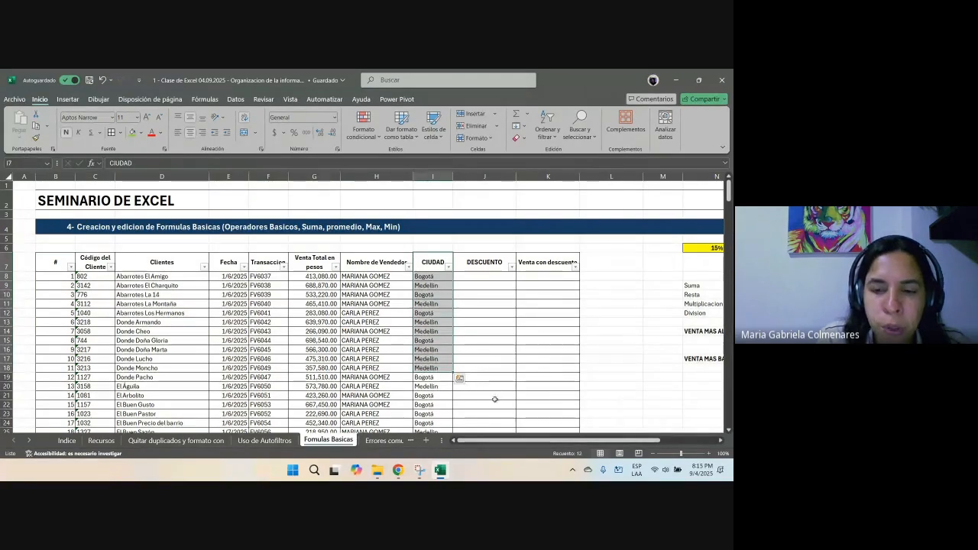
drag(479, 442, 560, 443)
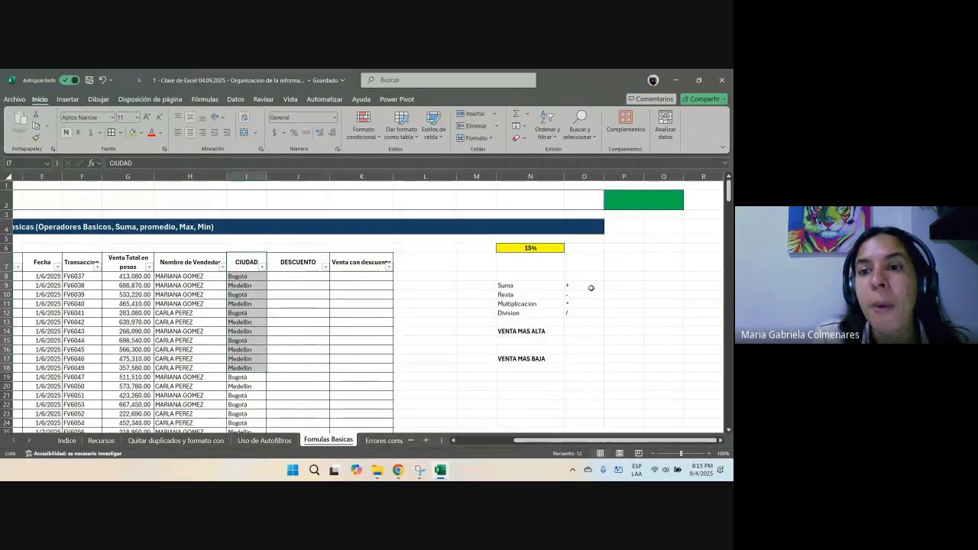
click(543, 250)
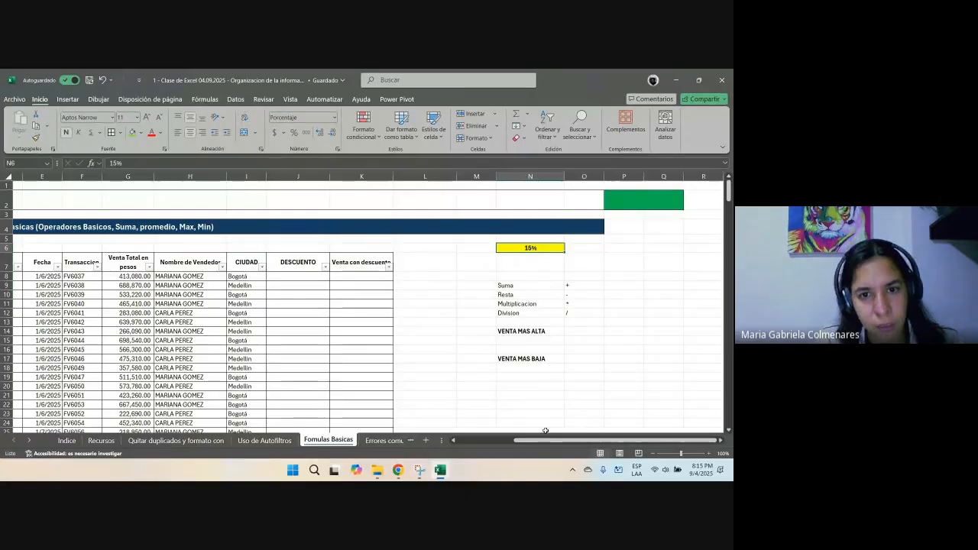
drag(554, 442, 468, 449)
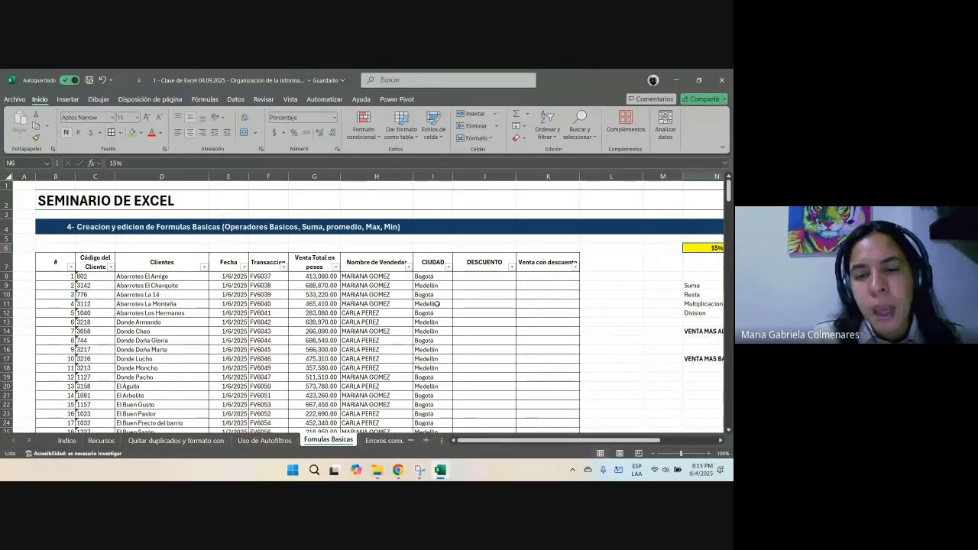
drag(484, 262, 482, 427)
drag(548, 266, 545, 366)
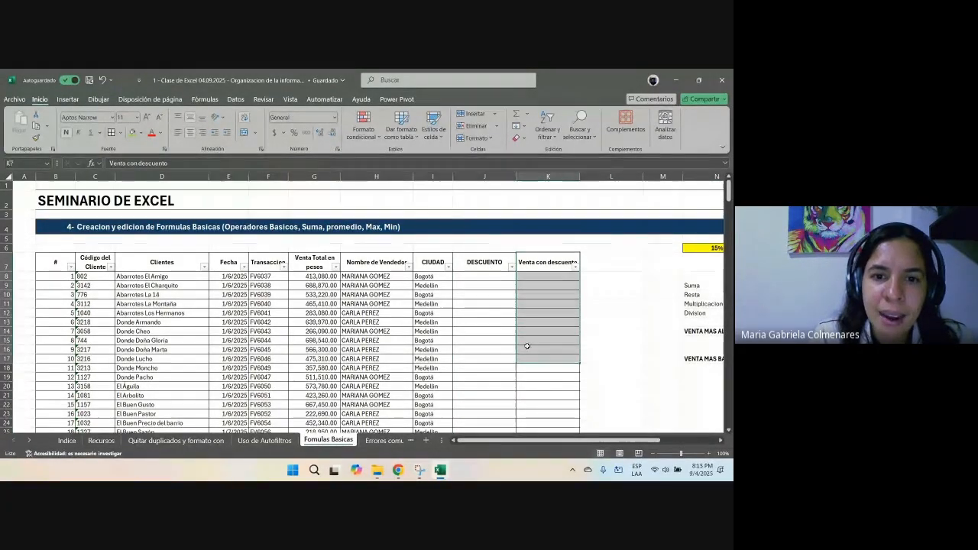
click(314, 177)
click(485, 177)
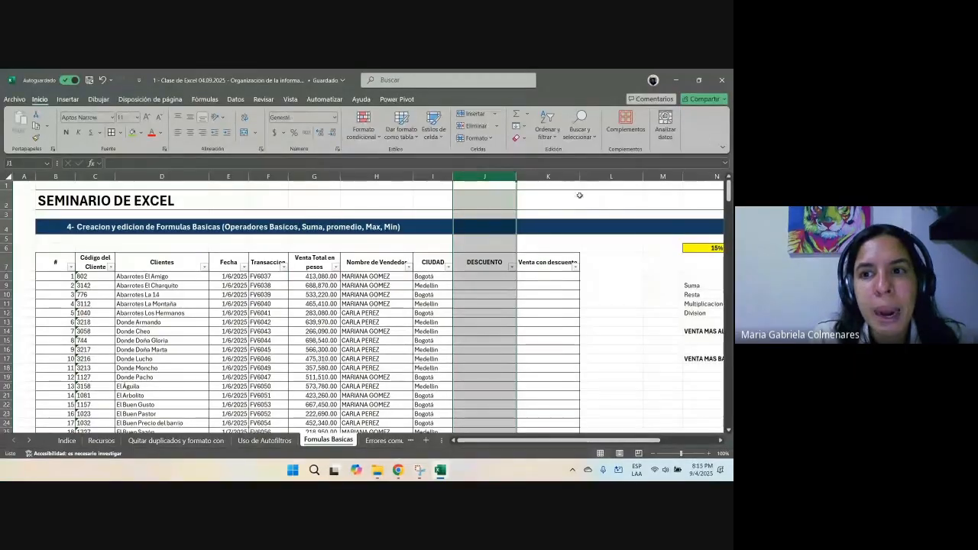
click(563, 175)
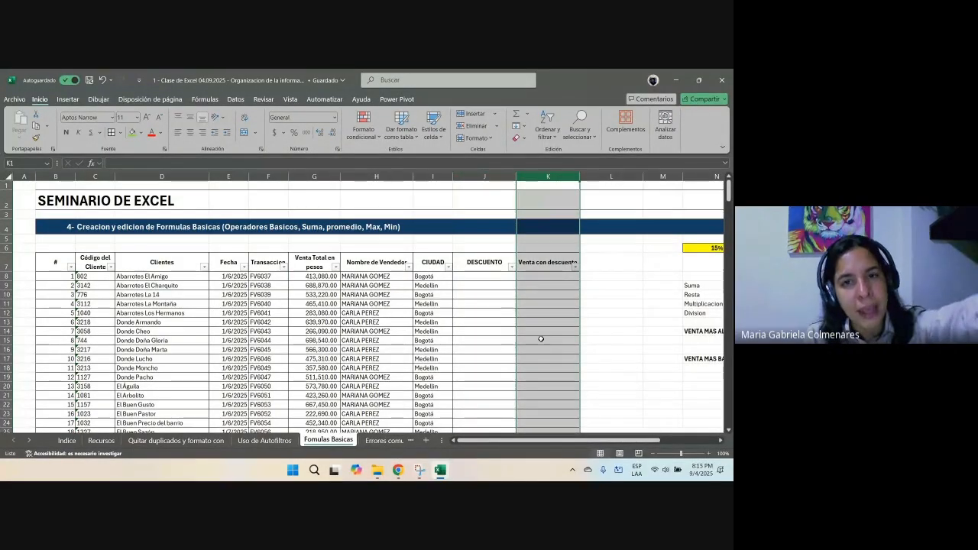
click(490, 314)
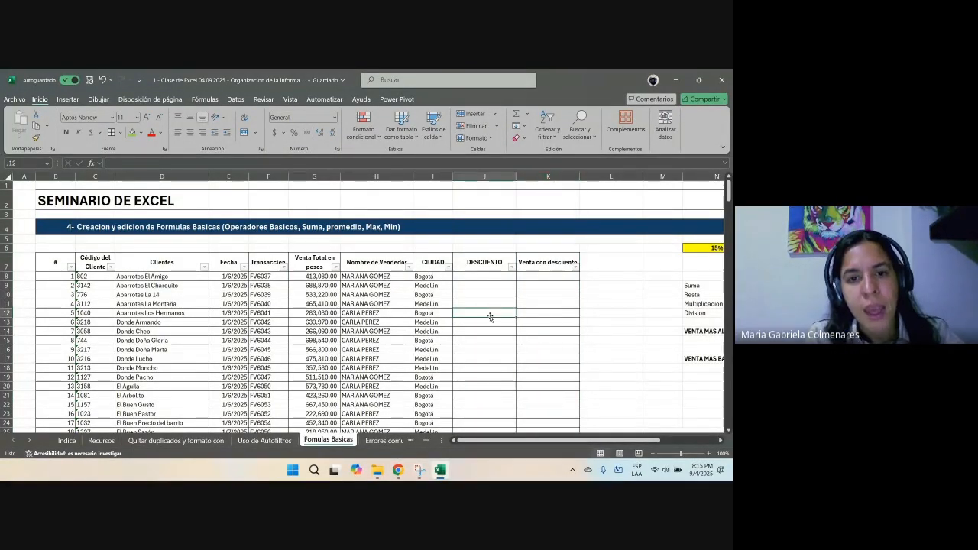
Step: Enter 15+15 without an equals sign in J8, the first cell under DESCUENTO, and reselect that cell
click(472, 266)
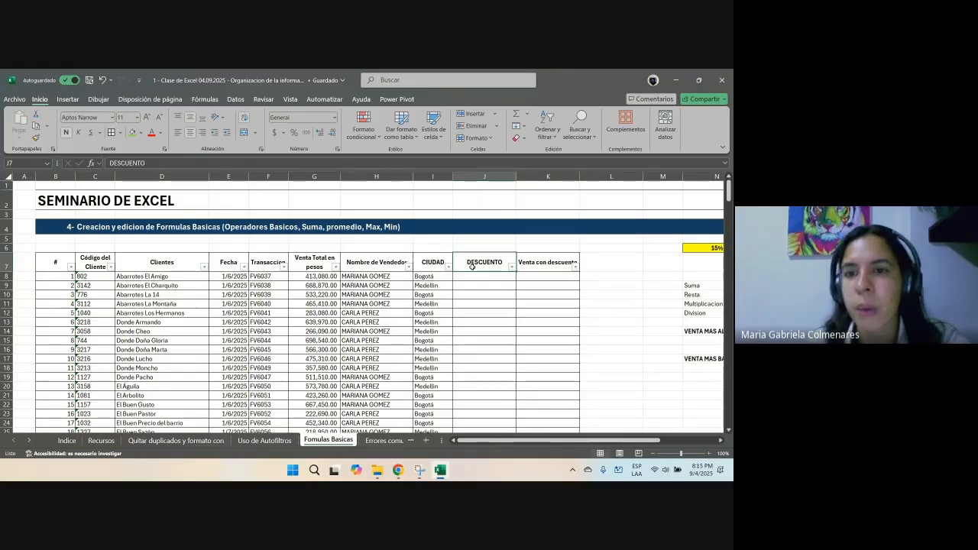
key(Down)
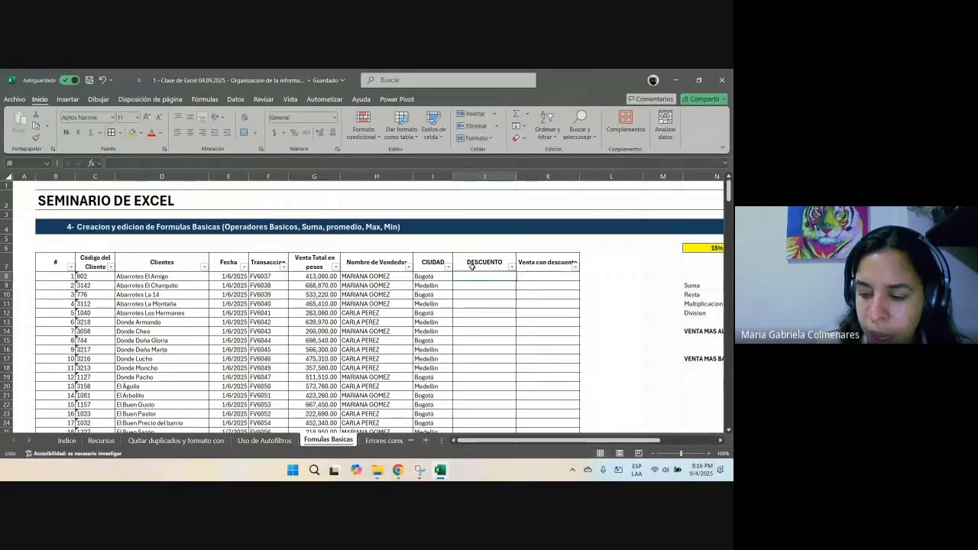
text(15+15)
key(Return)
key(Up)
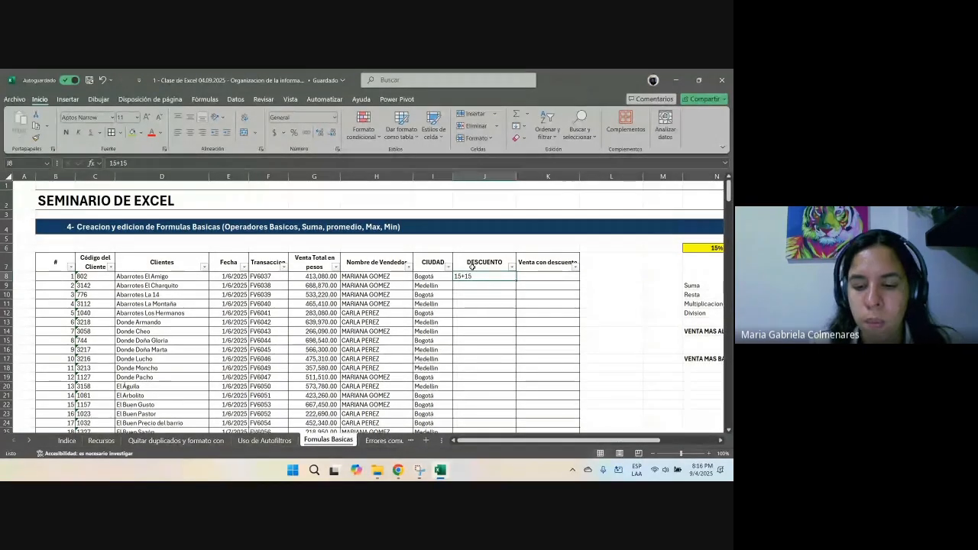
Step: Replace the content of J8, the first cell under DESCUENTO, with the formula =15+15
text(=)
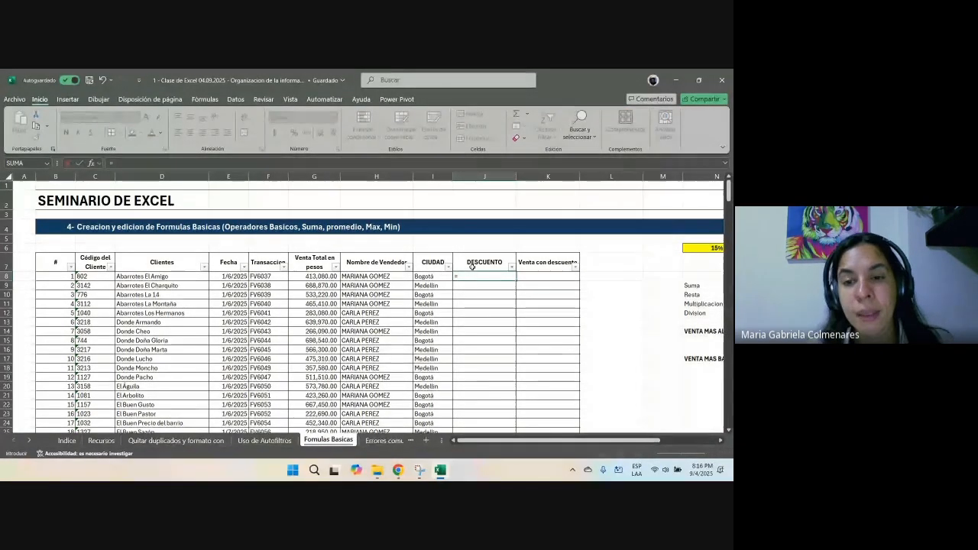
text(15+15)
key(ctrl+Return)
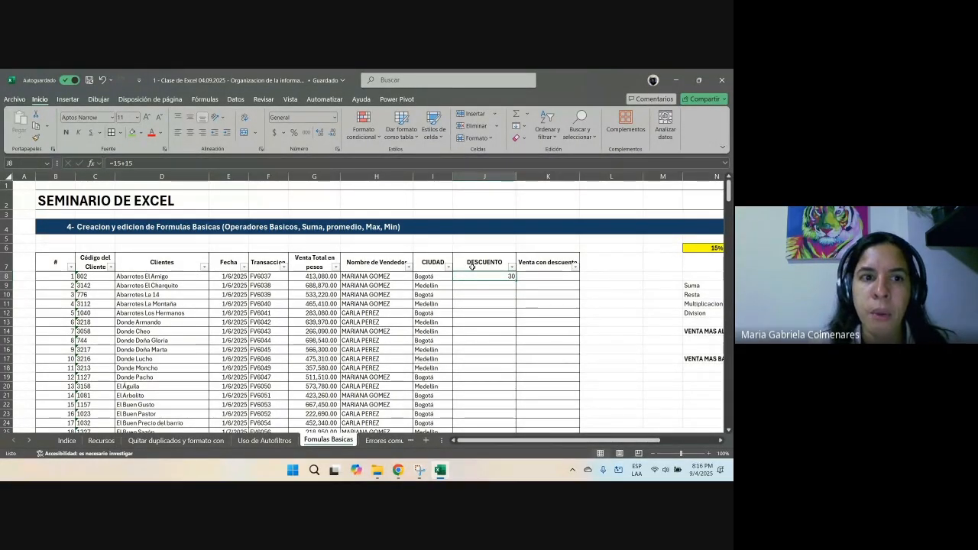
text(+15)
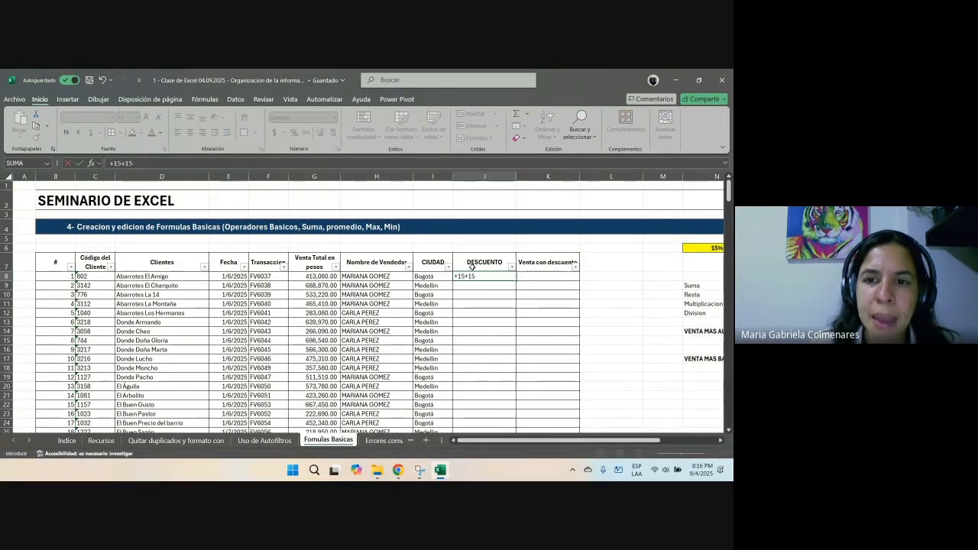
key(Escape)
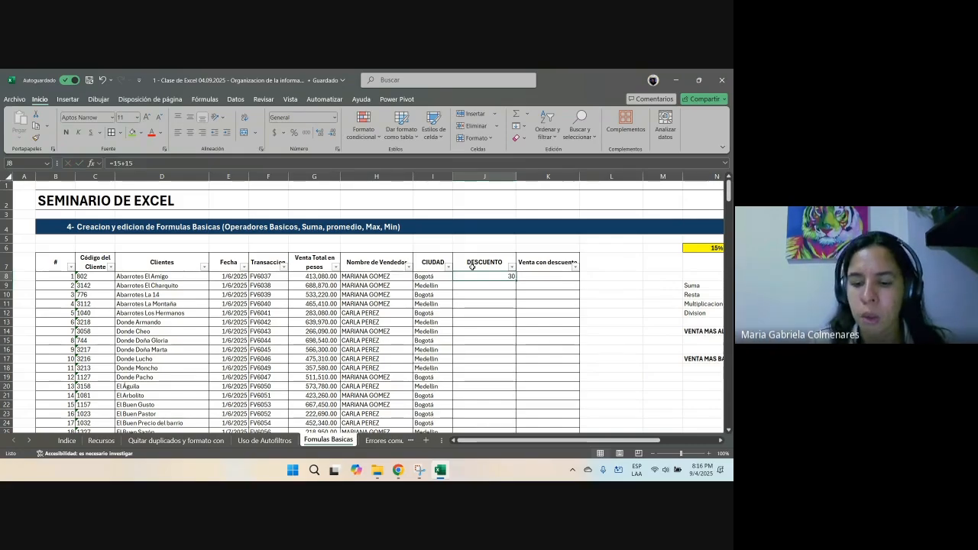
text(=)
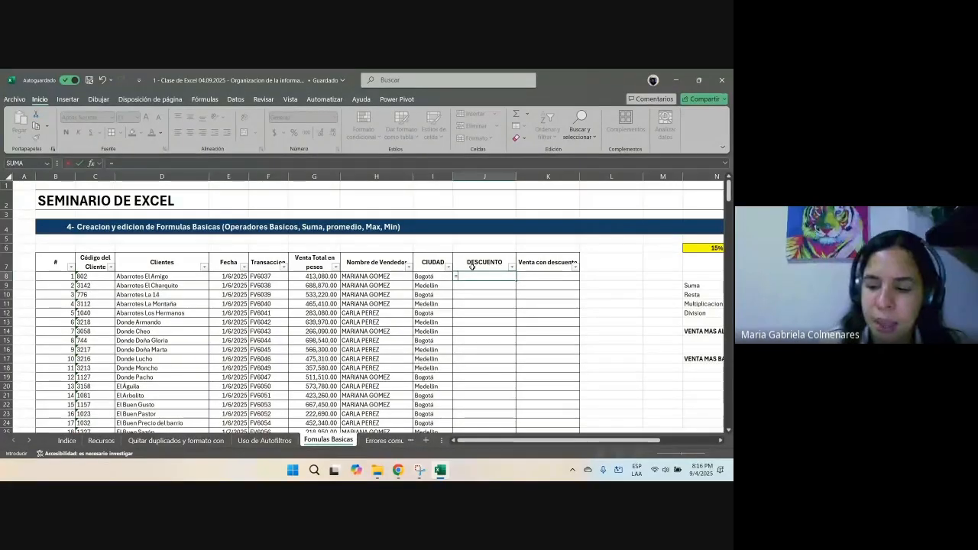
key(Escape)
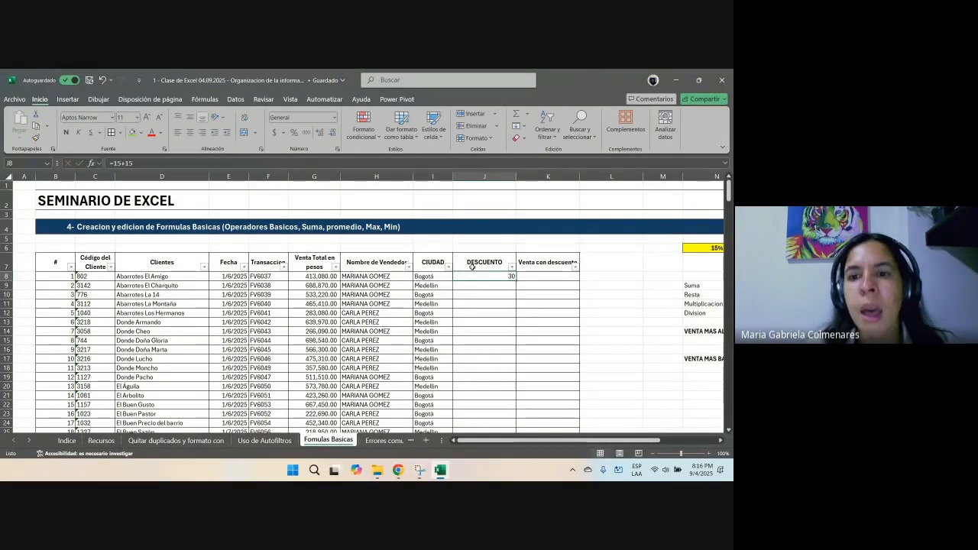
Step: Enter the sum in J8 again as +15+15, starting it with a plus sign instead of an equals sign
text(+)
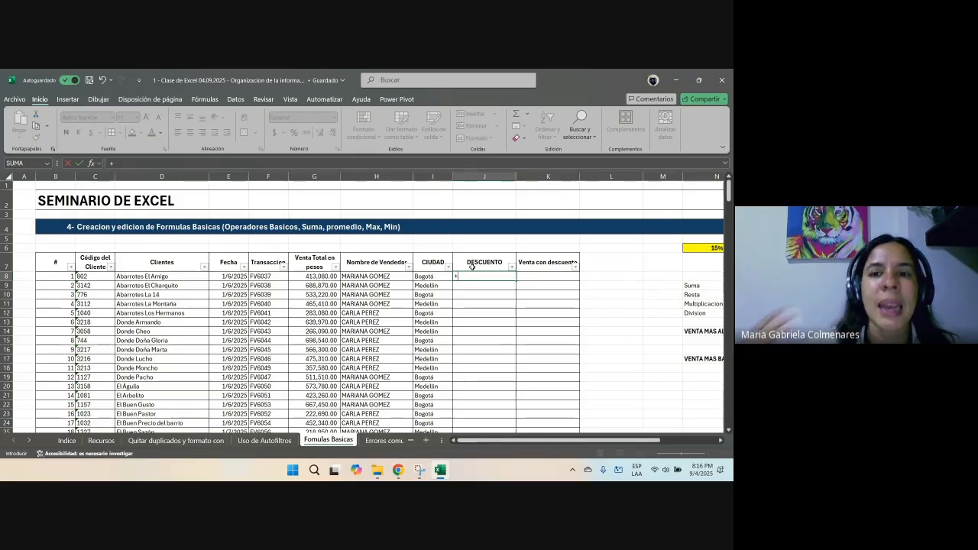
text(15+15)
key(ctrl+Return)
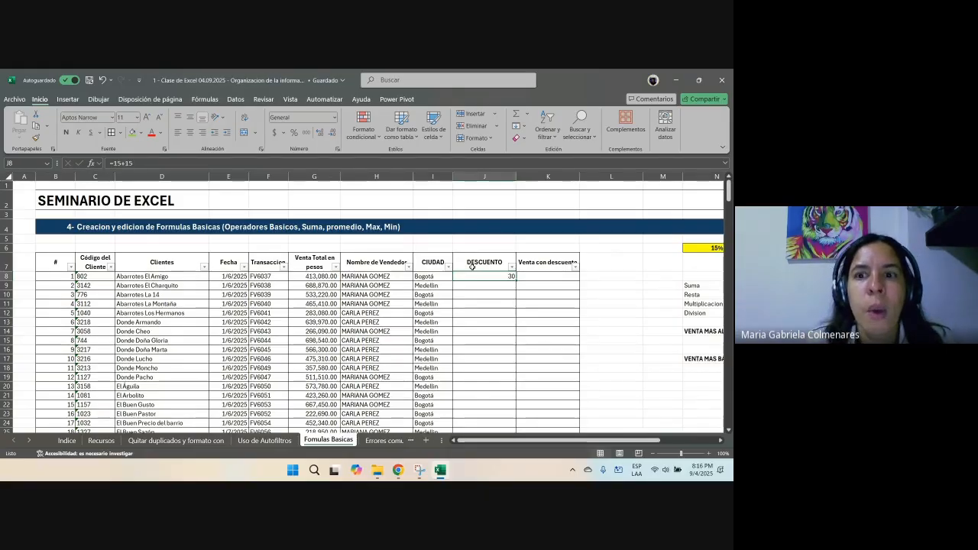
Step: Enter +15+7-2 in J8 to combine addition and subtraction in one formula, and reselect the cell
text(+)
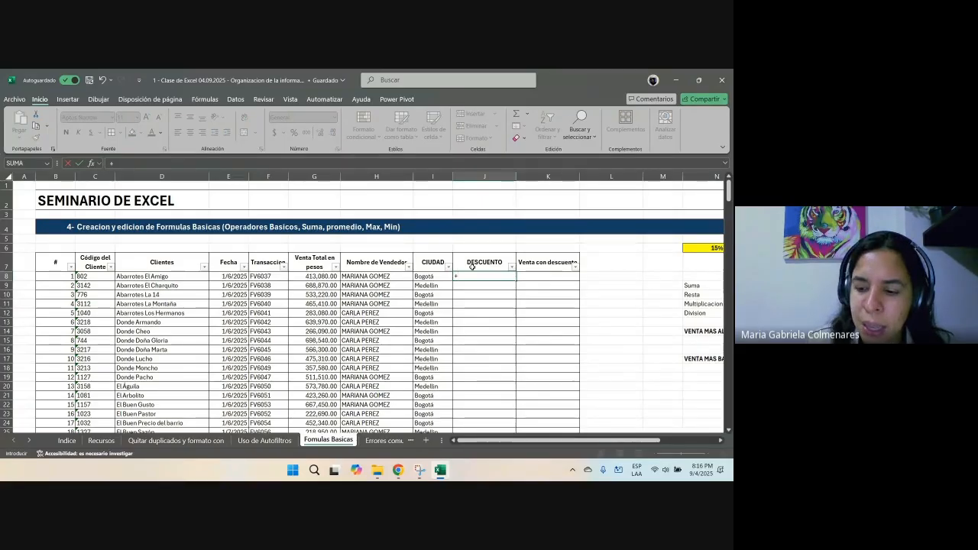
text(15+)
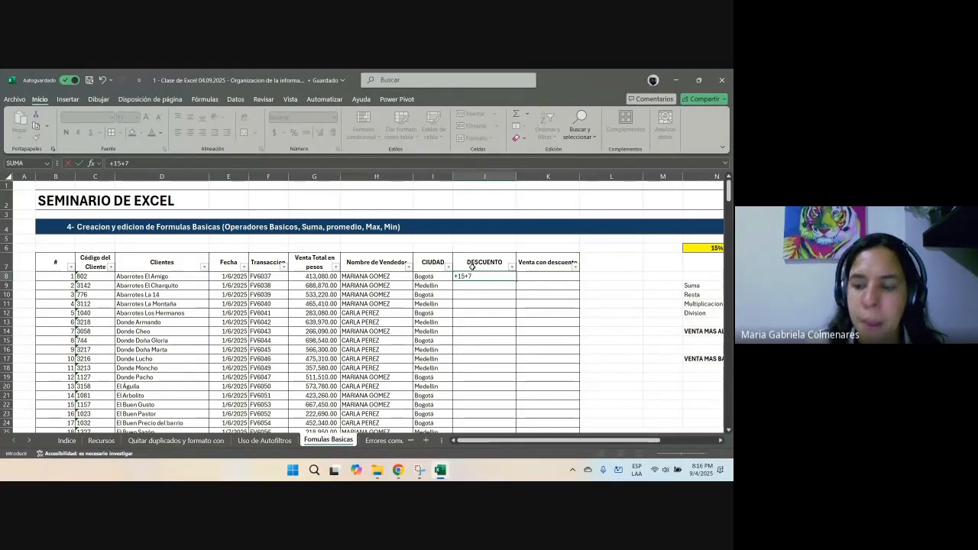
text(7-2)
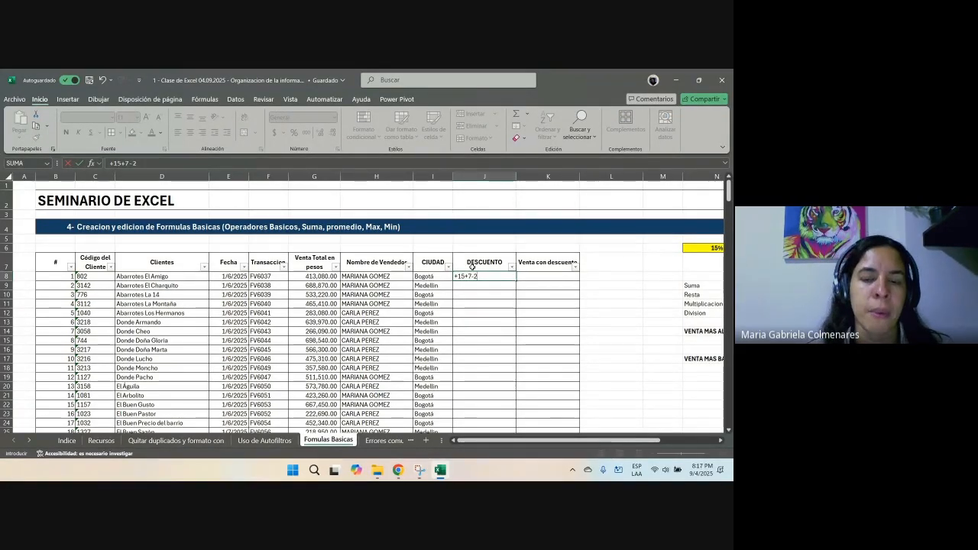
key(Return)
key(Up)
Step: Extend the formula in J8 with a division by 1 so it reads =15+7-2/1, and reselect the cell
key(F2)
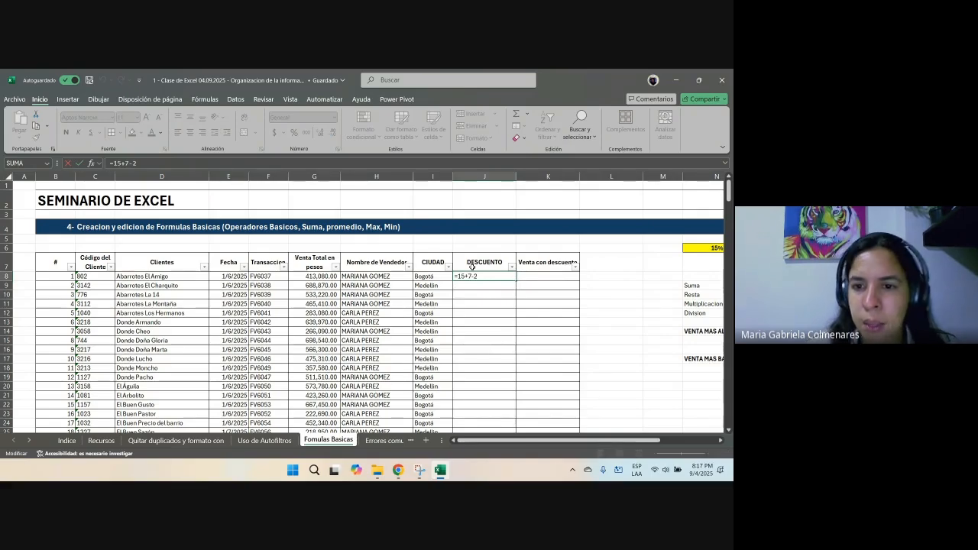
text(/)
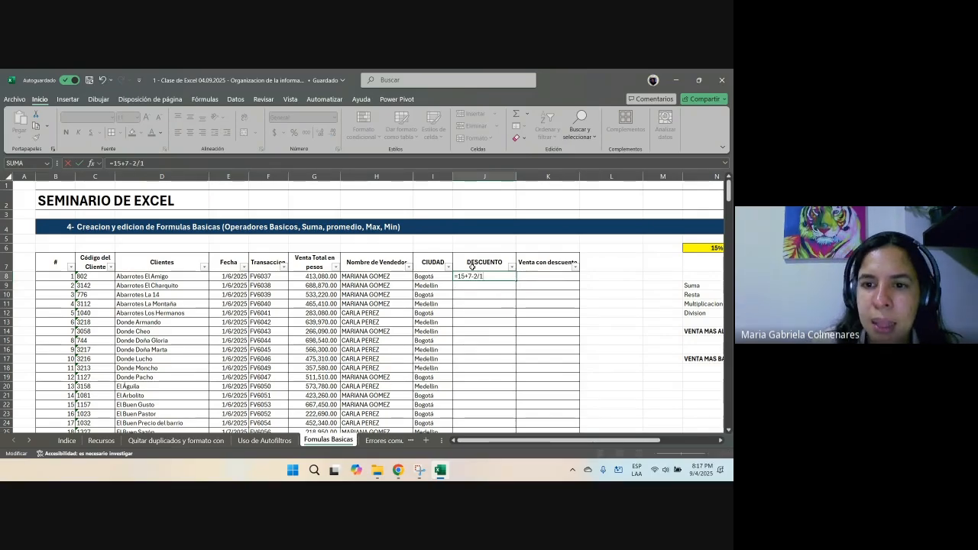
text(1)
key(Return)
key(Up)
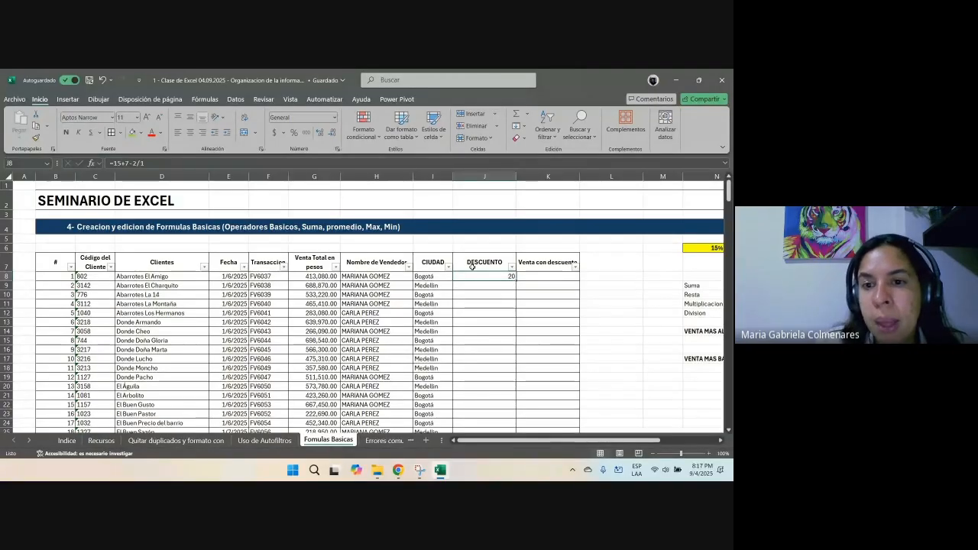
scroll(550, 307, right, 5)
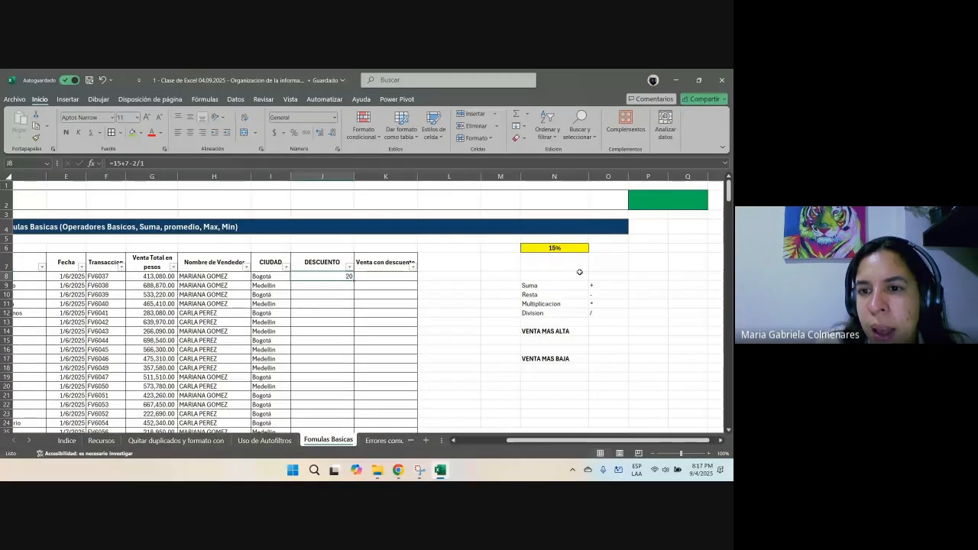
click(570, 250)
drag(527, 441, 476, 445)
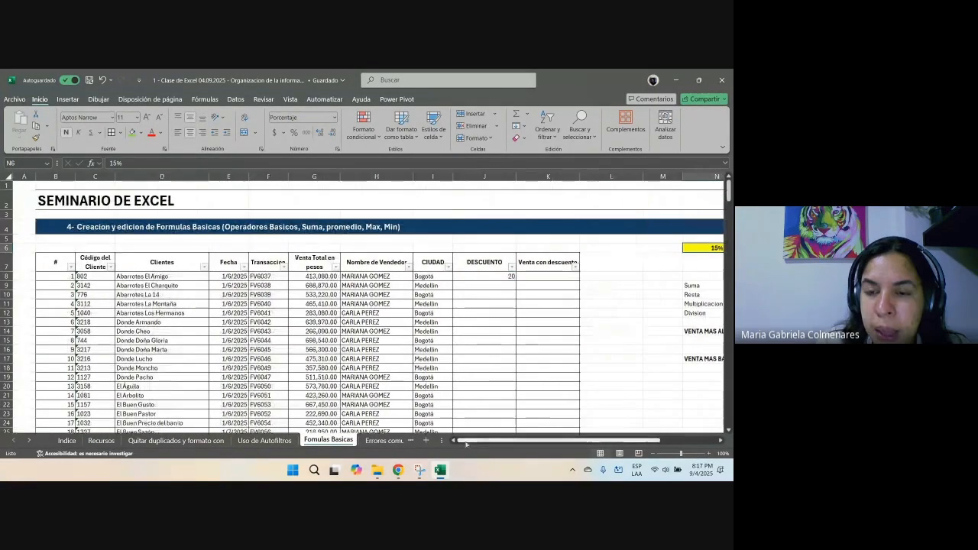
click(467, 277)
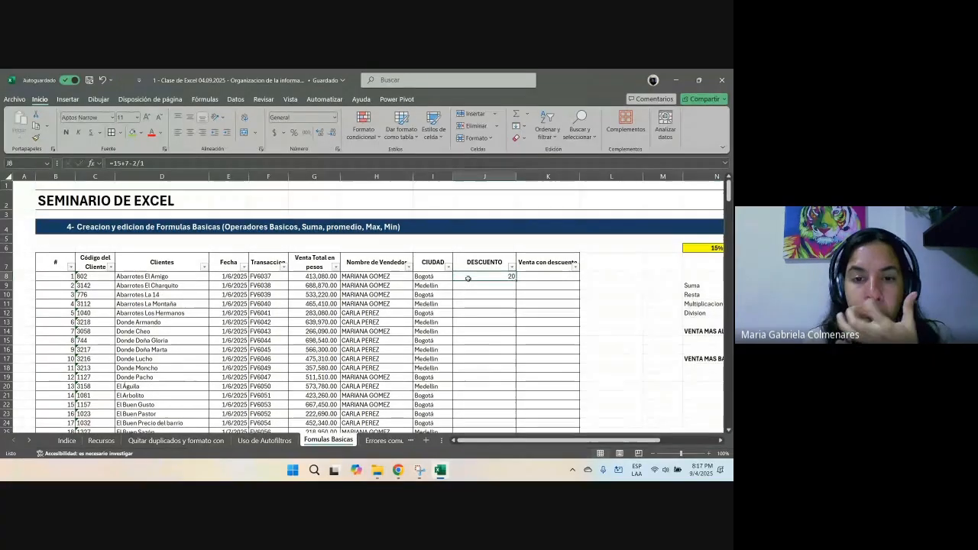
text(+)
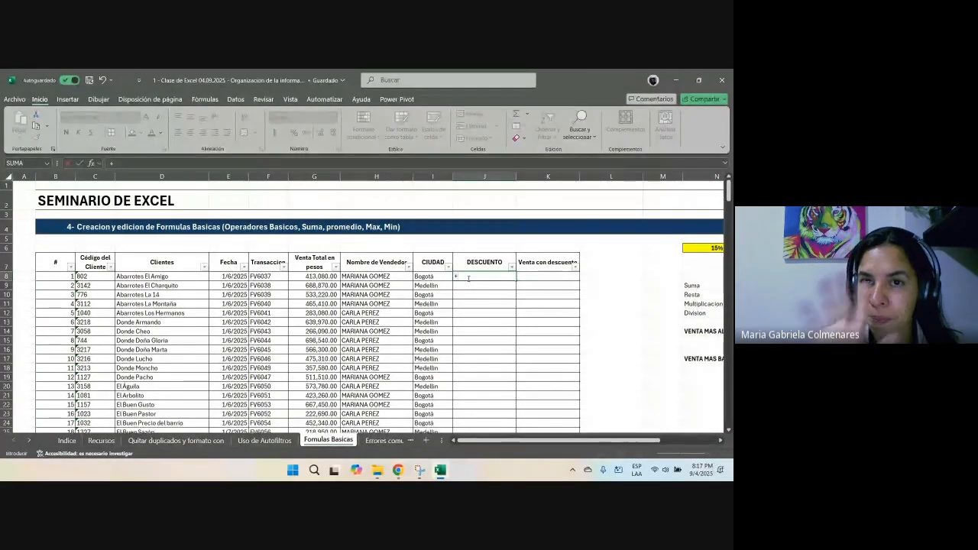
text(413)
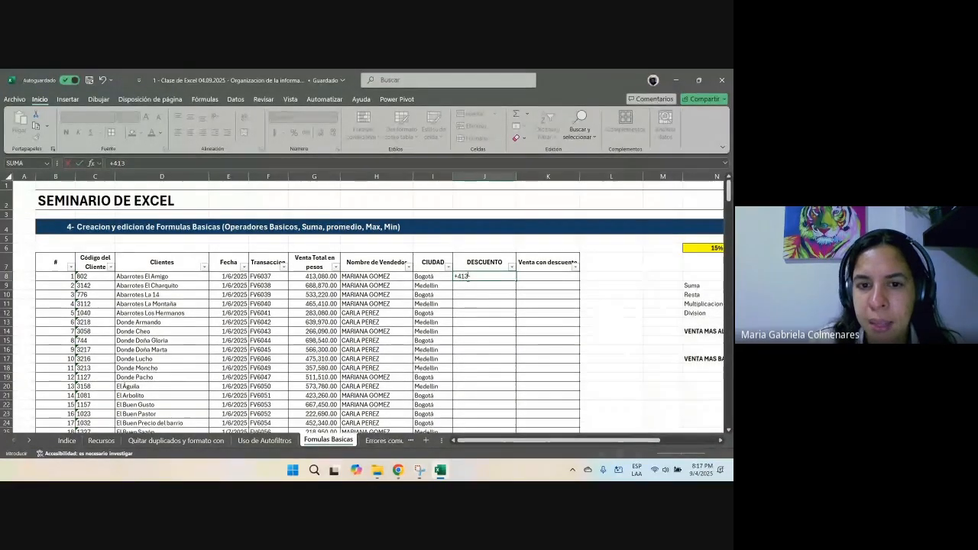
key(Escape)
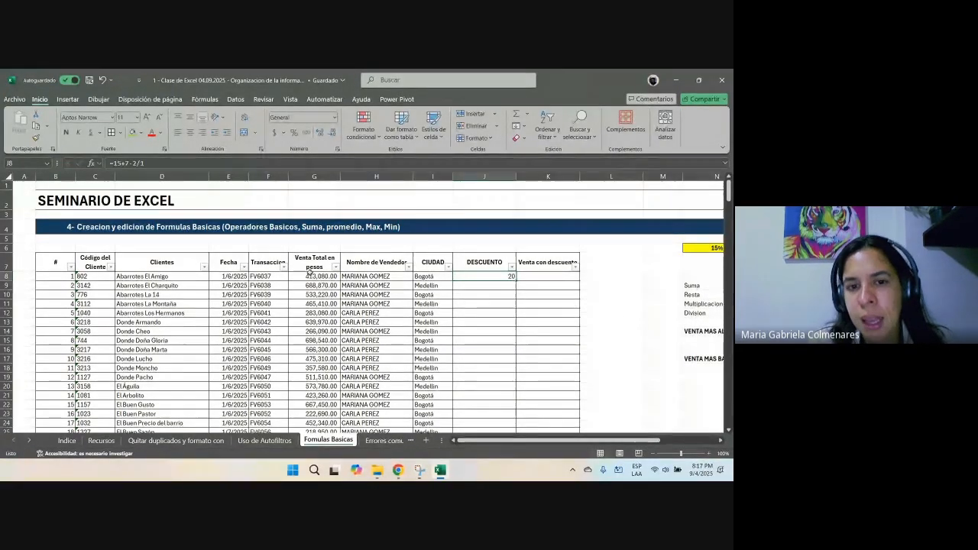
Step: Enter the formula 413080*15% in J8 under DESCUENTO and apply the comma thousands format to it
ctrl+scroll(310, 275, up, 3)
scroll(313, 274, up, 2)
click(340, 309)
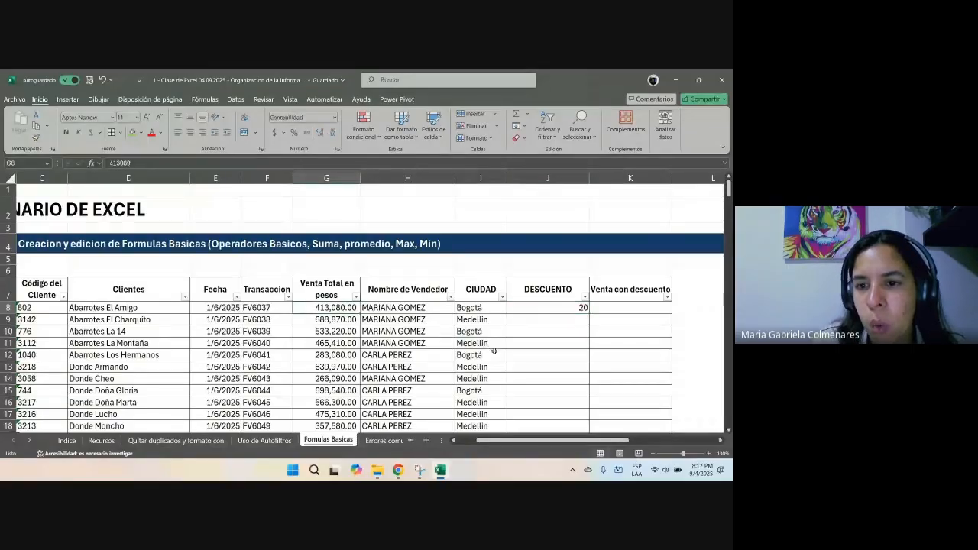
click(554, 307)
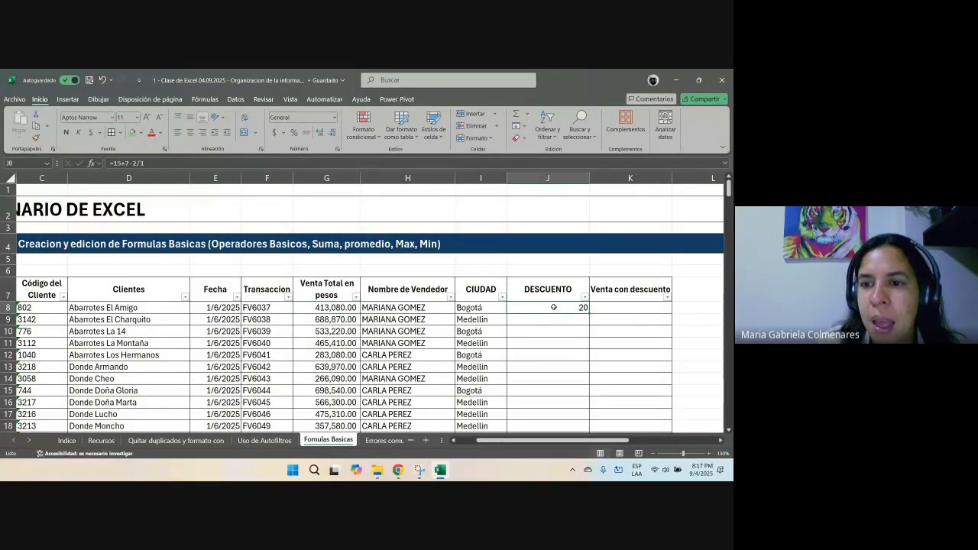
text(+413080*15%)
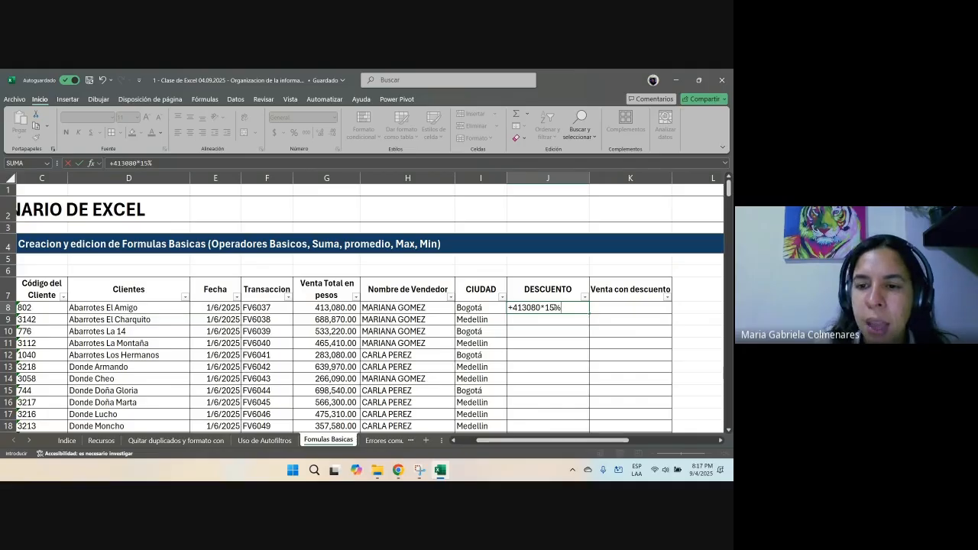
key(Return)
click(526, 311)
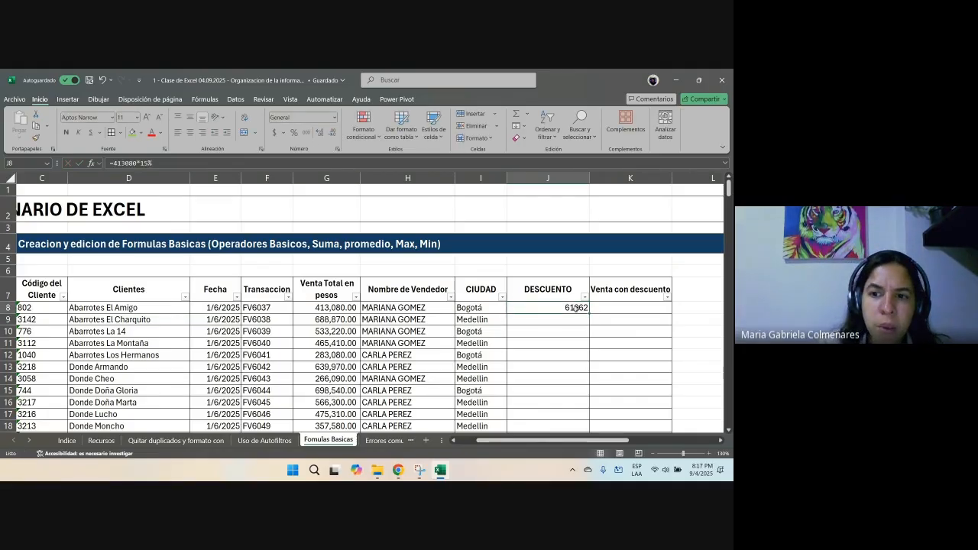
click(307, 134)
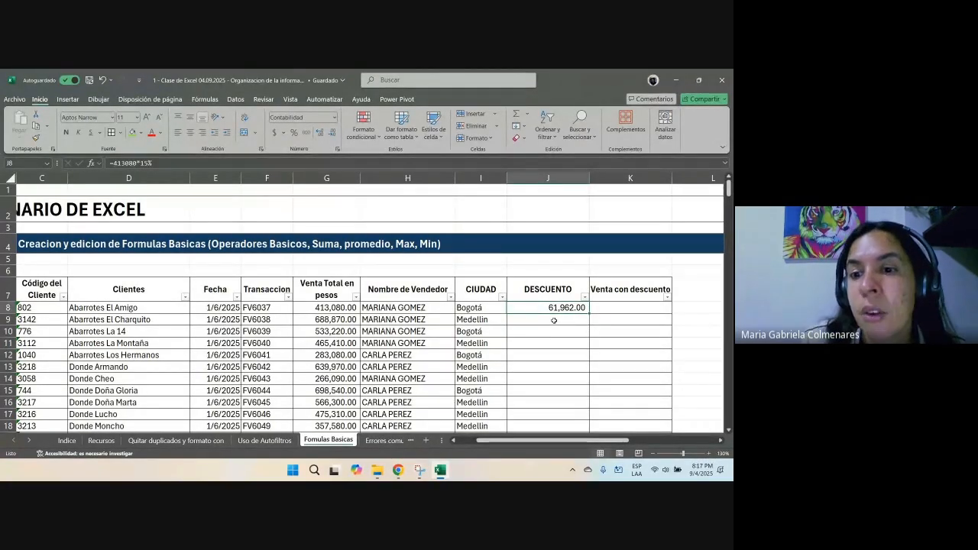
Step: Enter the discount for the second sale in J9 with the formula 688870*15%
drag(554, 320, 273, 319)
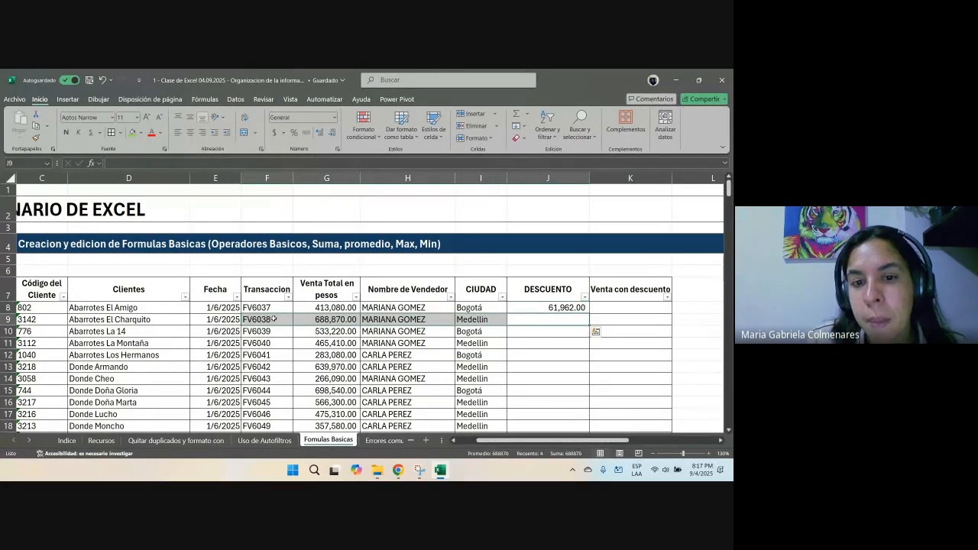
click(536, 316)
text(+688870*)
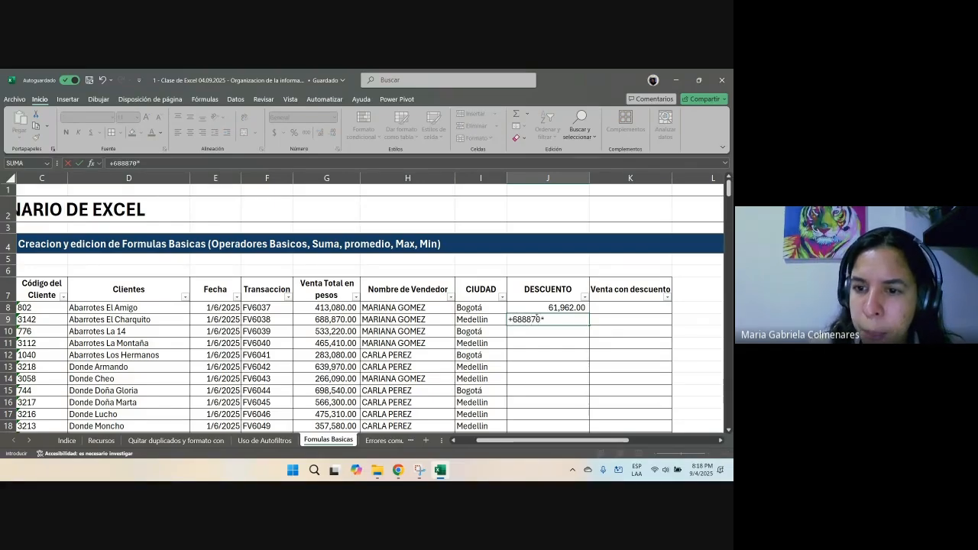
text(15%)
key(ctrl+Return)
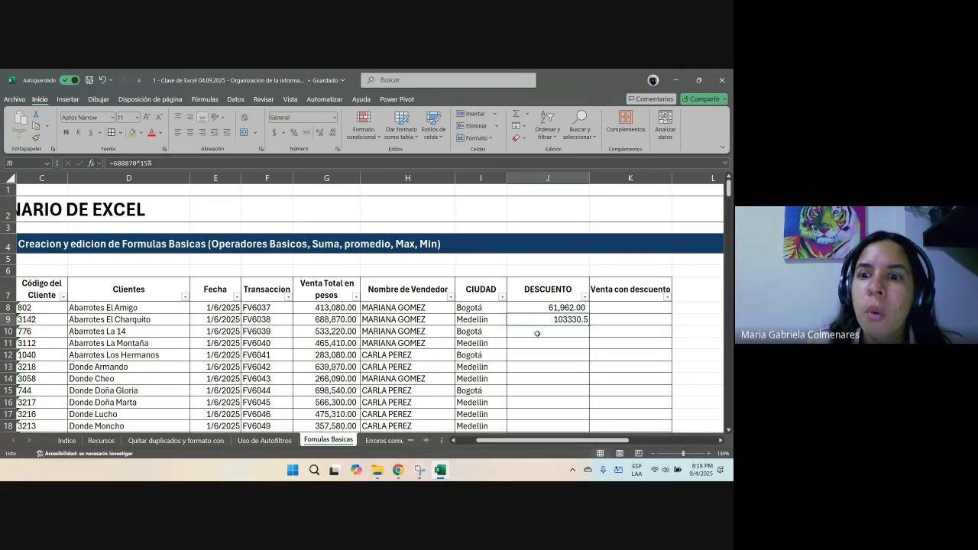
Step: Set the first sale's Venta Total en pesos in G8 to 500,000
scroll(537, 334, down, 20)
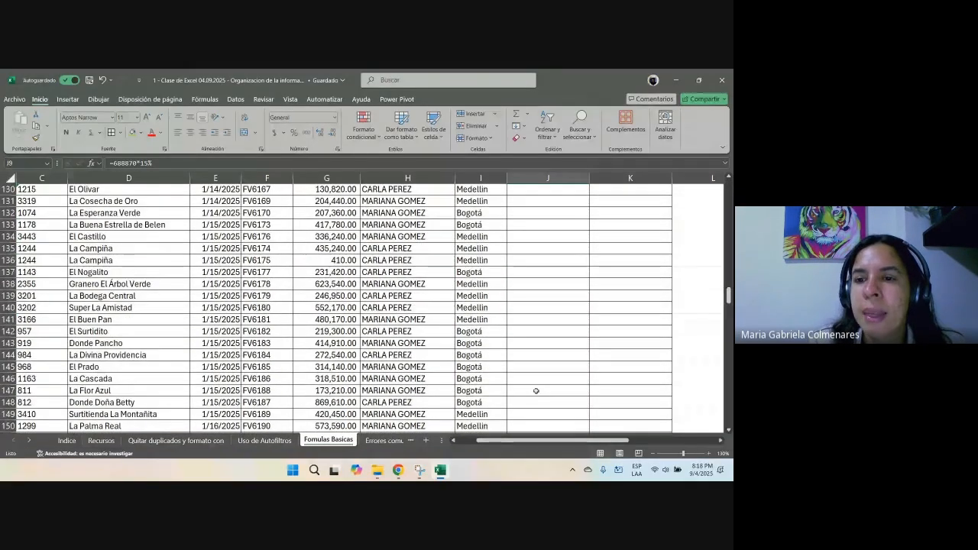
scroll(536, 390, down, 15)
scroll(538, 388, up, 20)
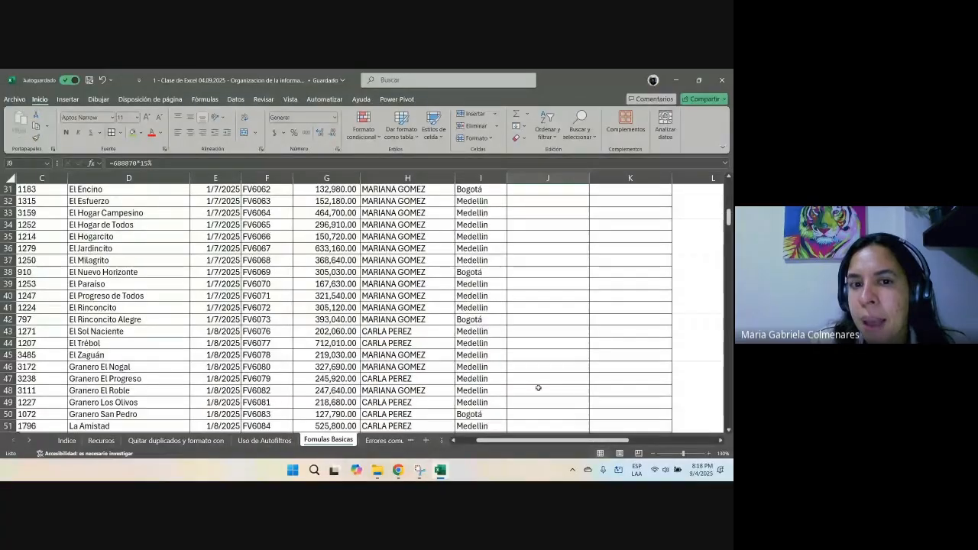
scroll(538, 388, up, 10)
click(307, 314)
text(50)
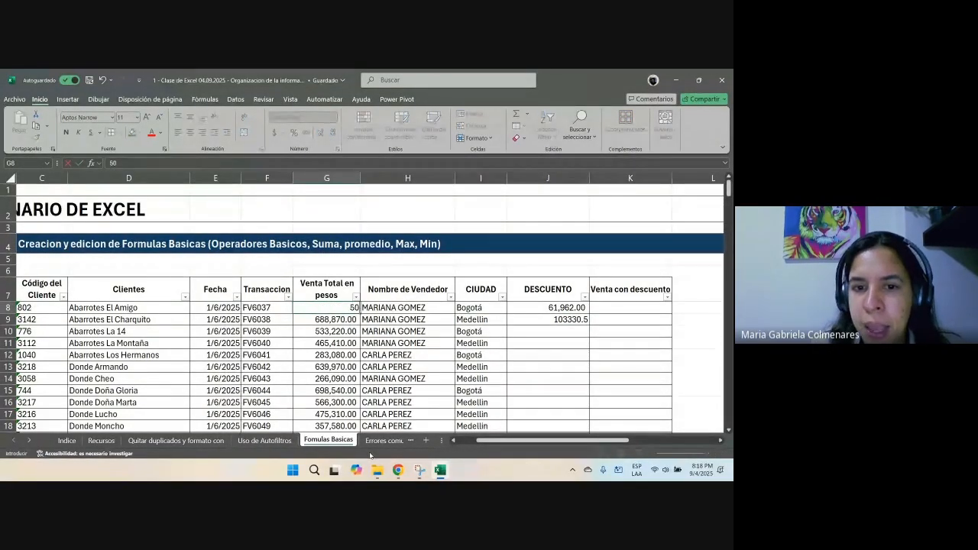
text(0,000)
key(Tab)
key(Tab)
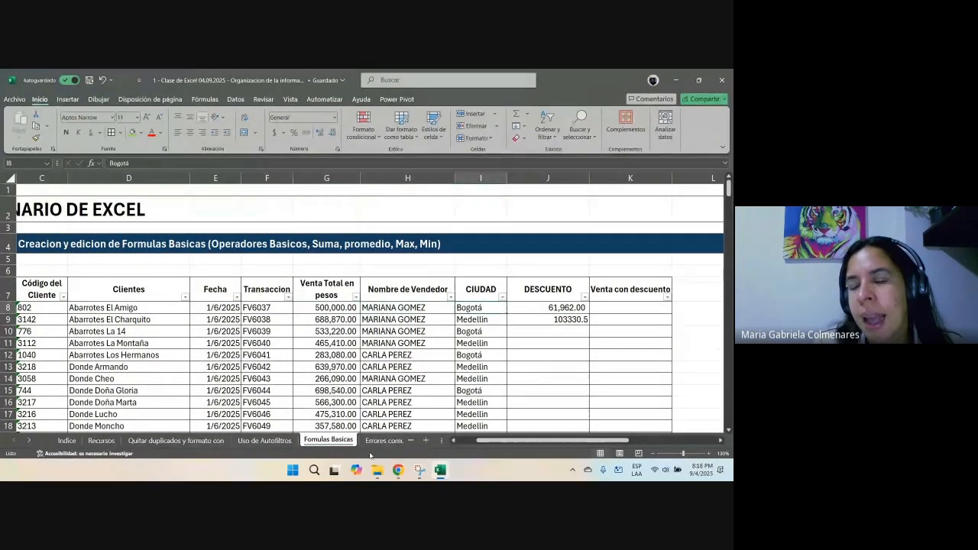
Step: Inspect the discount formula in J8 and keep it as it is
key(Tab)
text(=413080*15%)
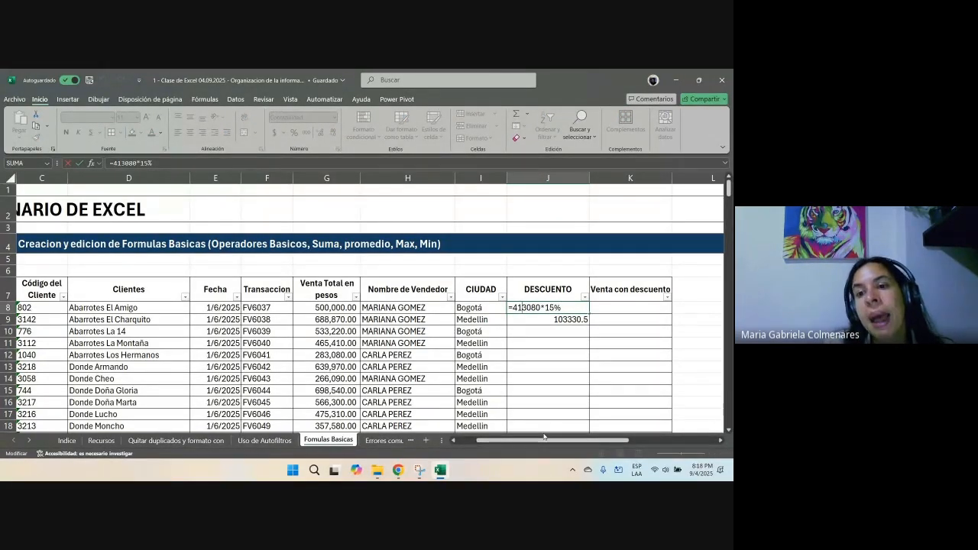
key(ctrl+Return)
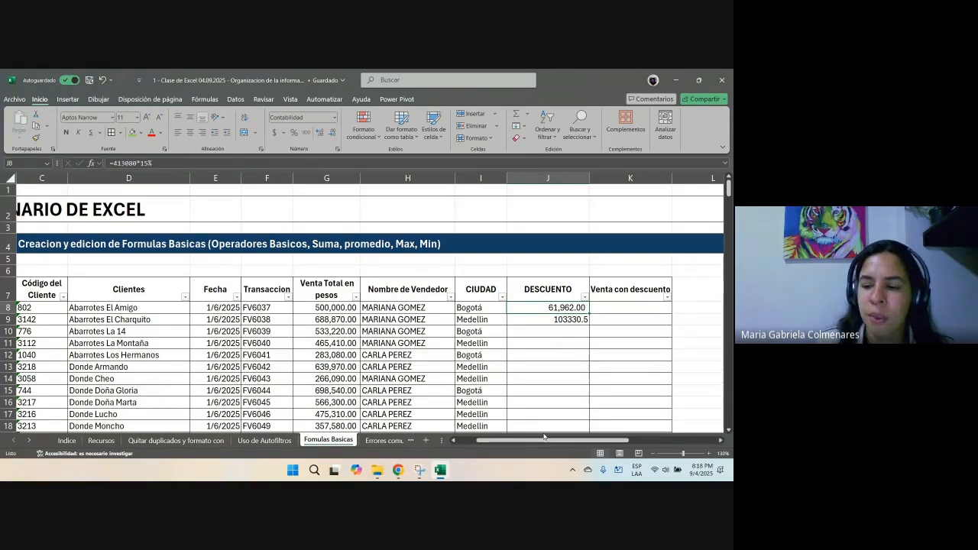
text(+)
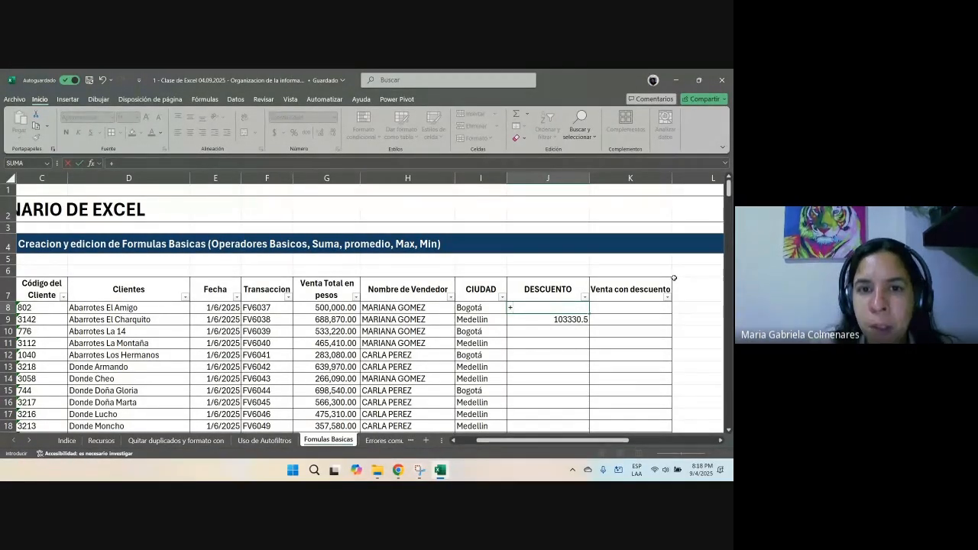
click(319, 309)
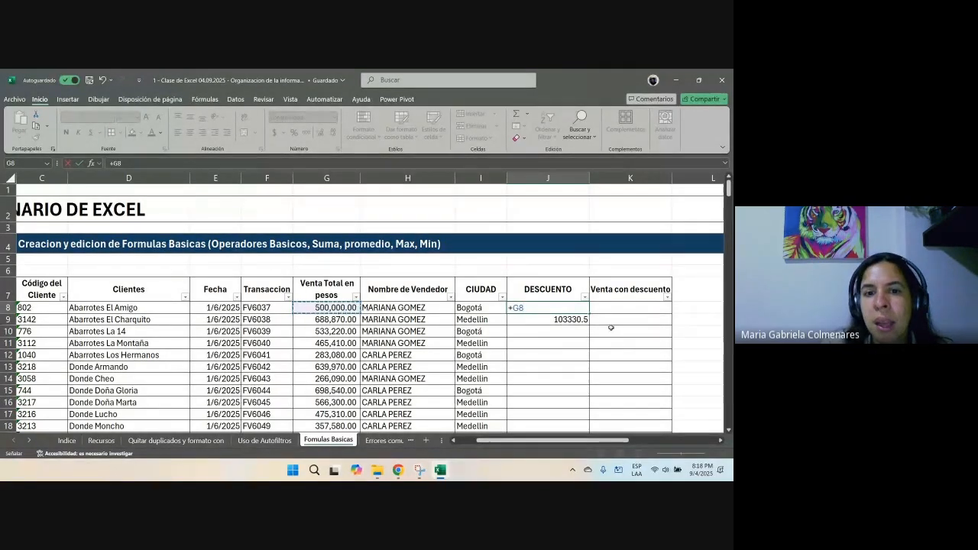
key(Escape)
Step: Fill cell G8 with green, and point out its reference by selecting column G and row 8
click(329, 307)
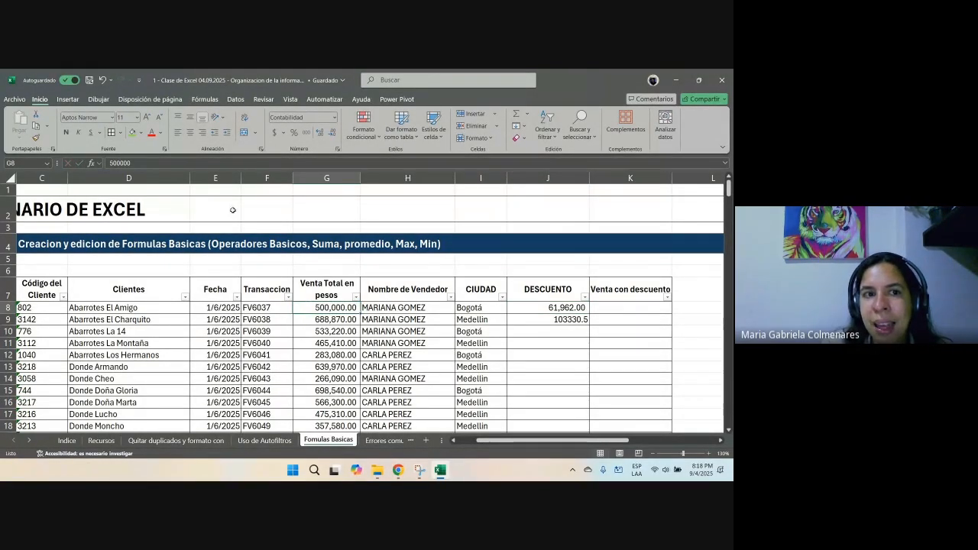
click(140, 136)
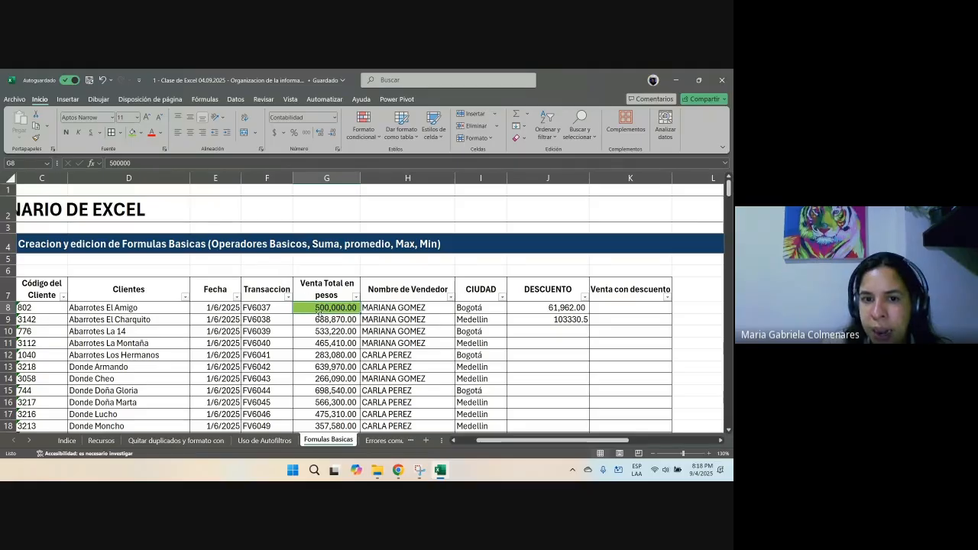
ctrl+scroll(308, 297, up, 1)
click(313, 179)
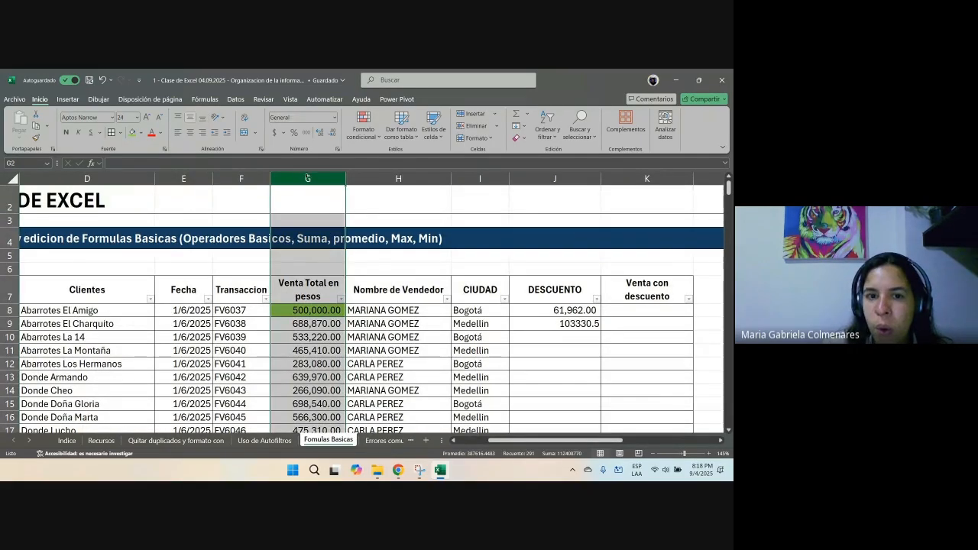
click(9, 310)
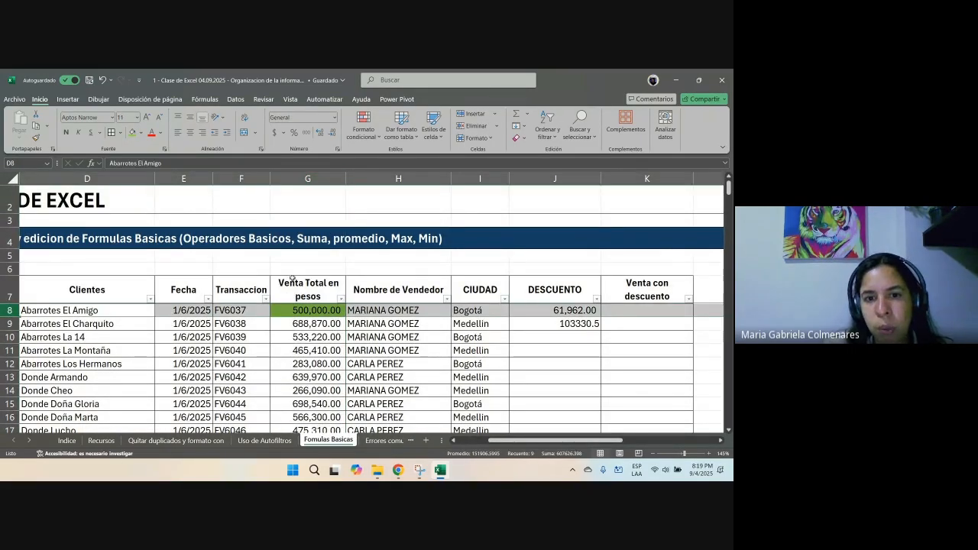
Step: Apply outside borders to the green cell G8
click(306, 310)
click(120, 132)
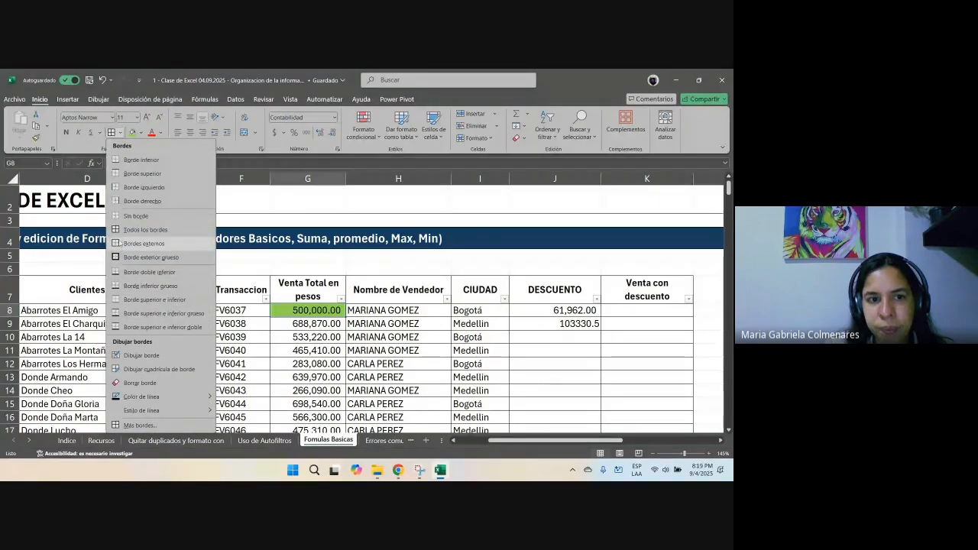
click(144, 243)
click(398, 289)
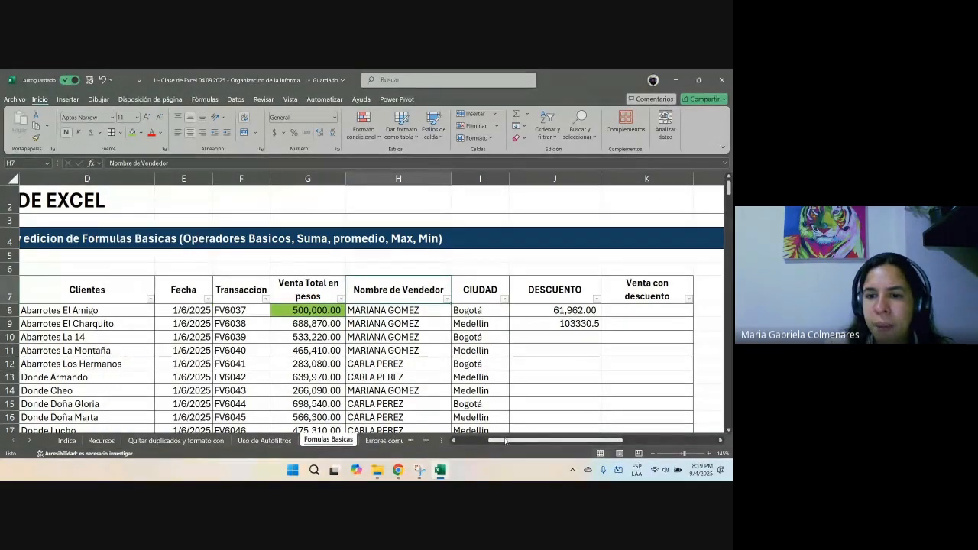
Step: Clear the second sale's discount from cell J9
drag(505, 441, 515, 441)
click(498, 327)
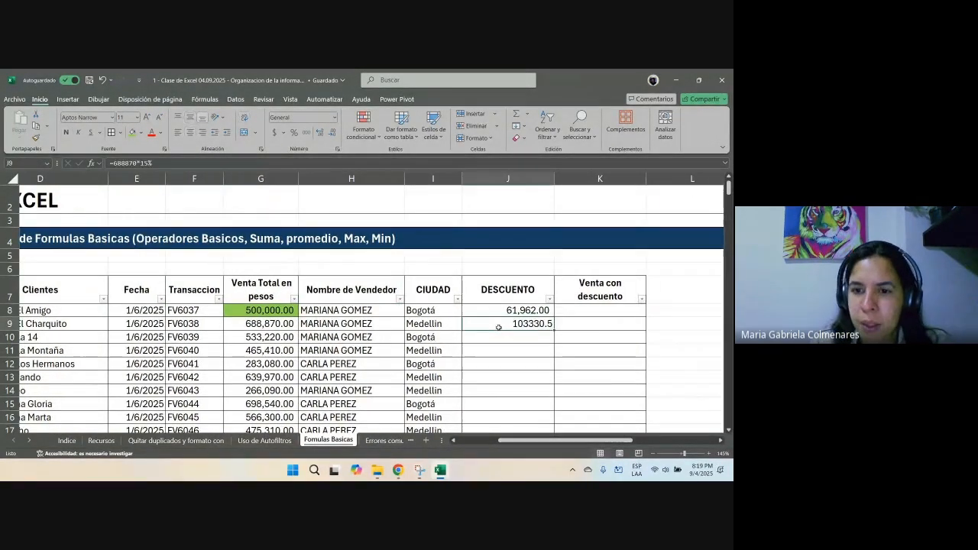
key(Delete)
Step: Replace the first sale's discount formula in J8 with one that multiplies cell G8 by 15%
click(503, 313)
text(+)
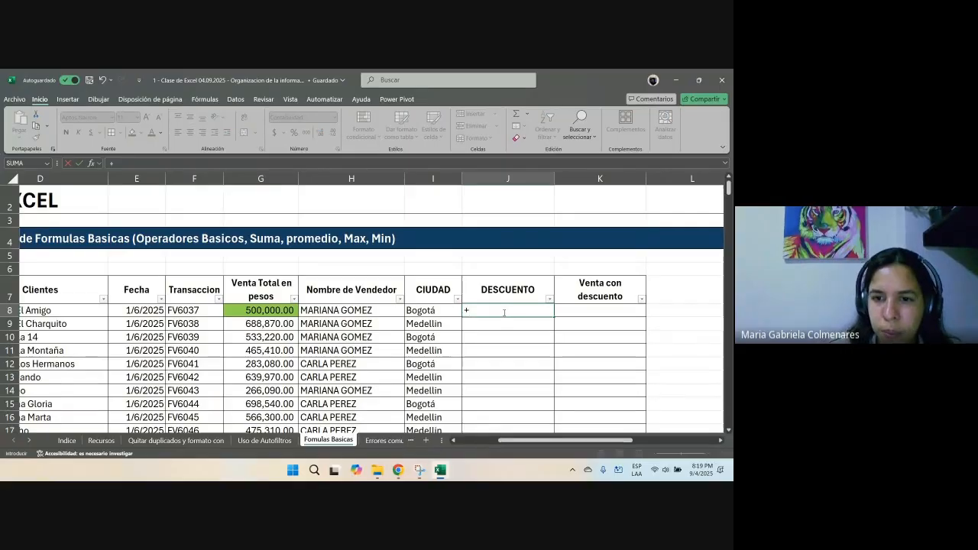
key(Escape)
text(+)
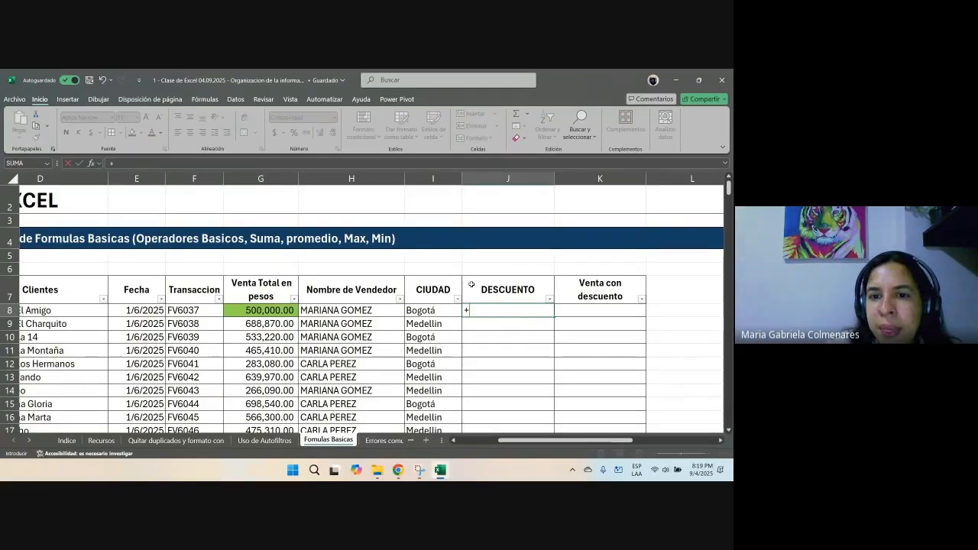
click(269, 311)
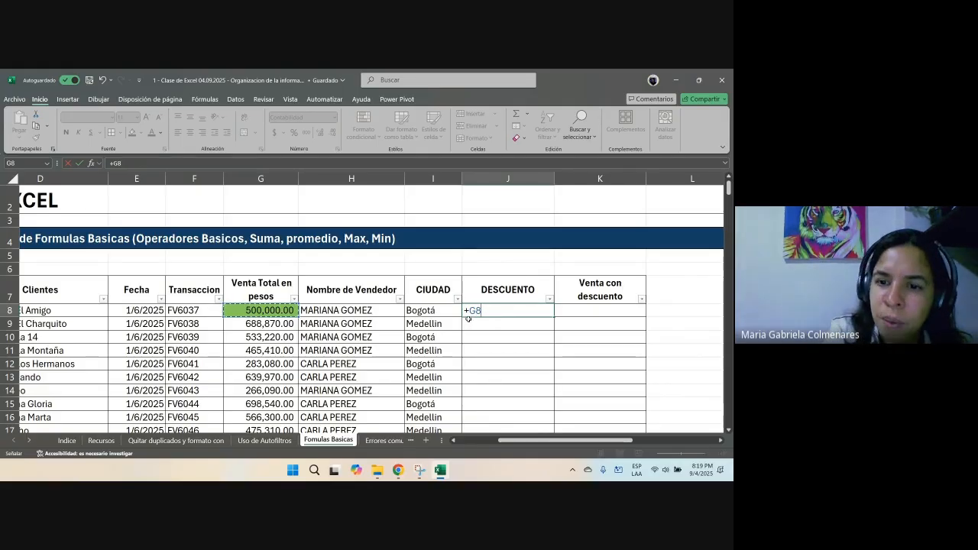
text(*)
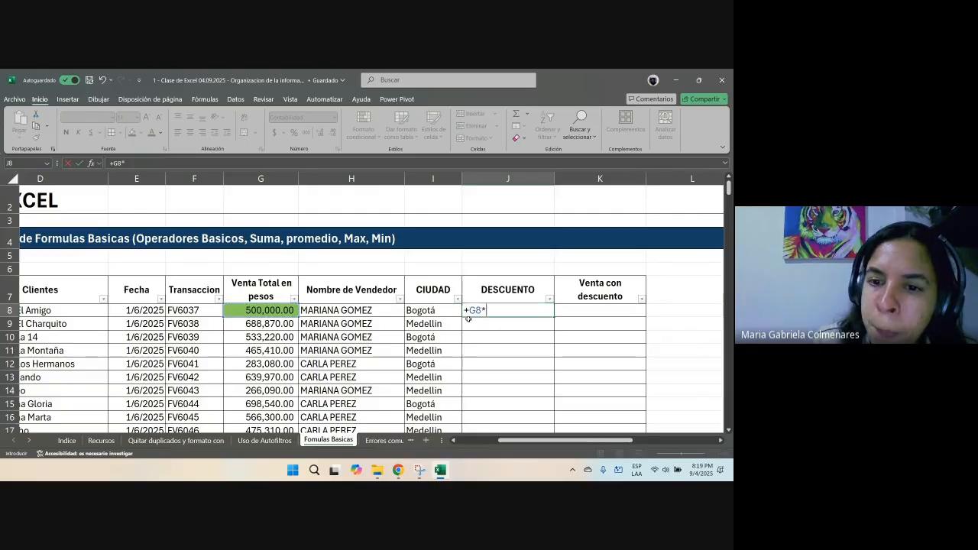
text(15)
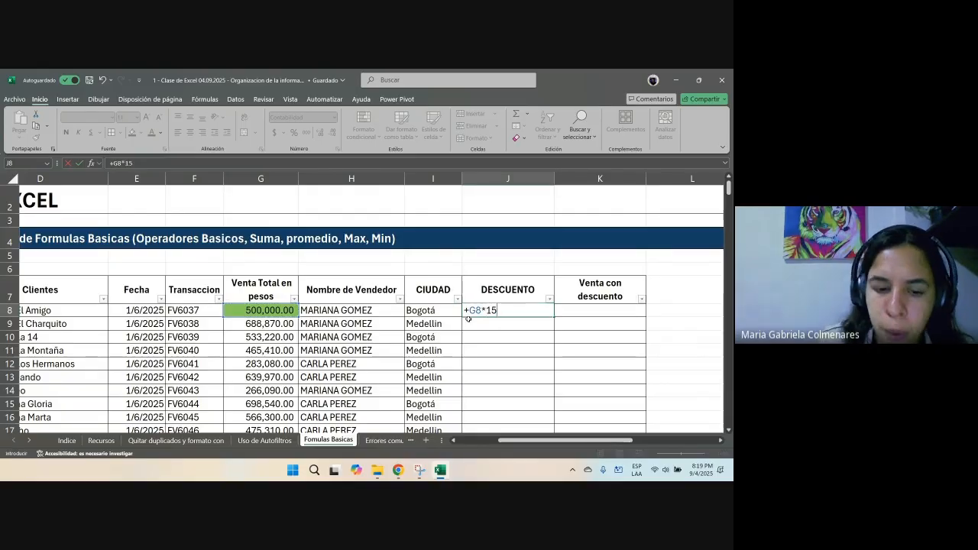
key(ctrl+Return)
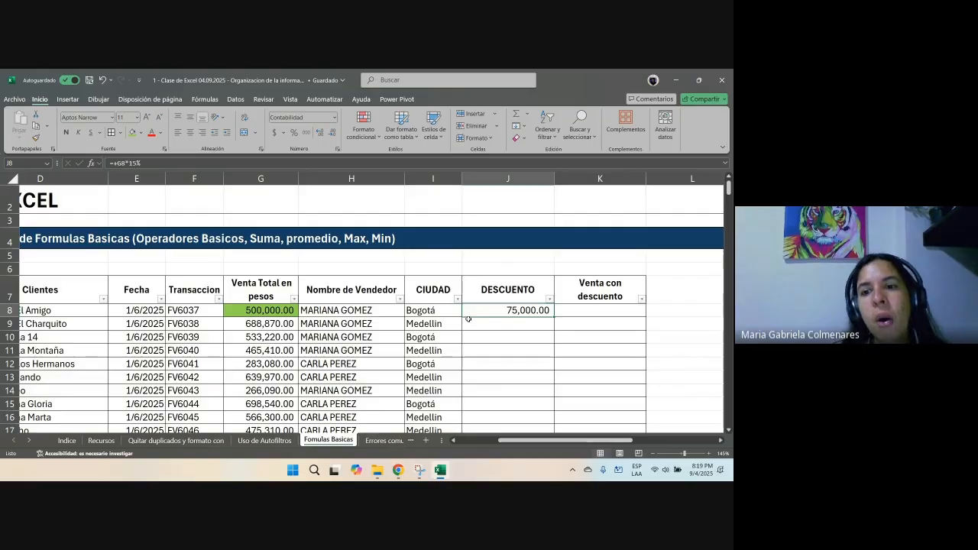
Step: Set the first sale's total in G8 to 450000 and check its discount in J8
key(Left)
key(Left)
key(Left)
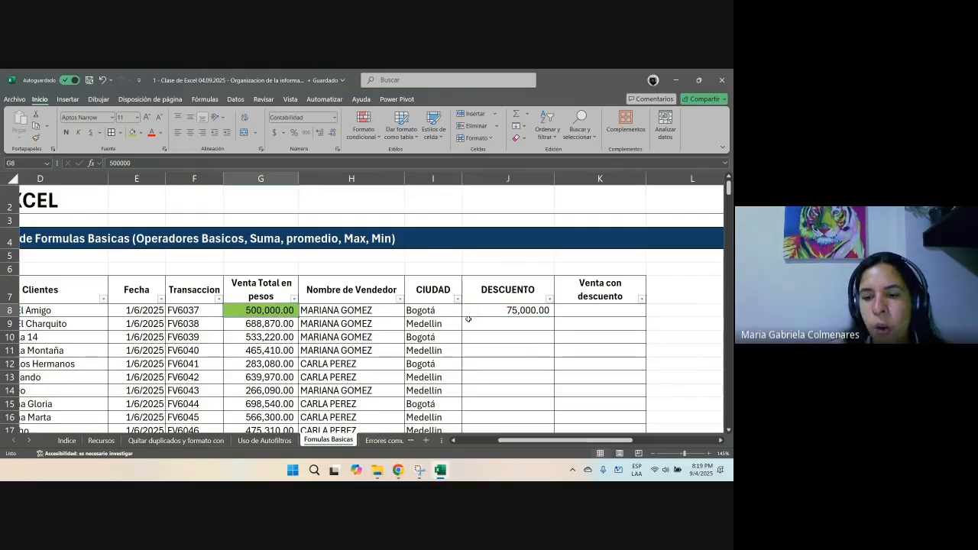
text(450)
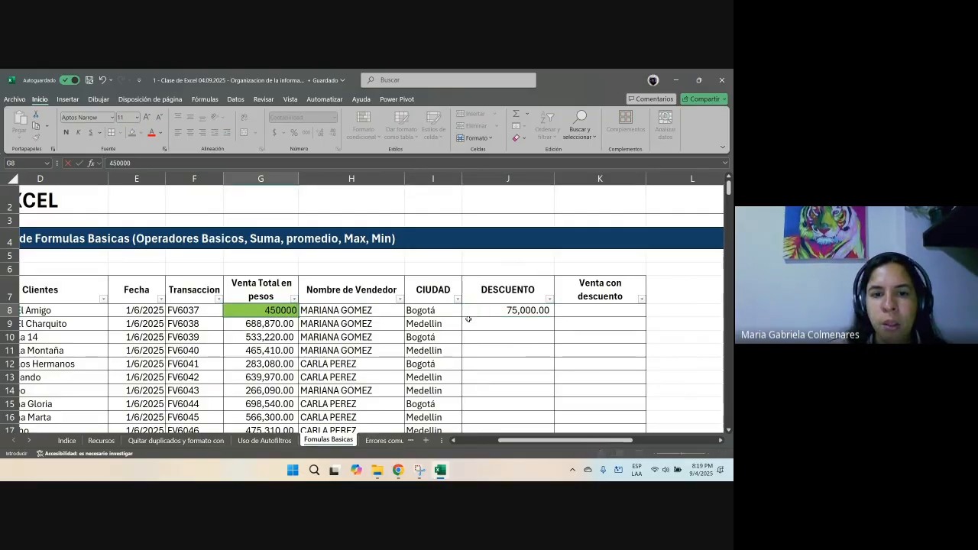
key(Return)
key(Up)
key(Right)
key(Right)
key(Right)
key(Left)
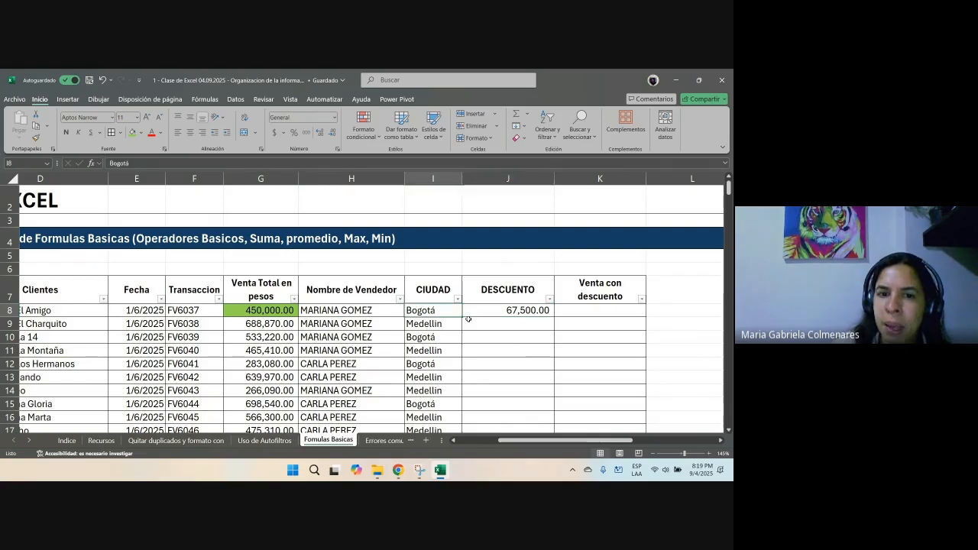
Step: Set the first sale's total in G8 to 400000 and reselect its discount in J8
key(Left)
key(Left)
key(Left)
key(Right)
text(4000)
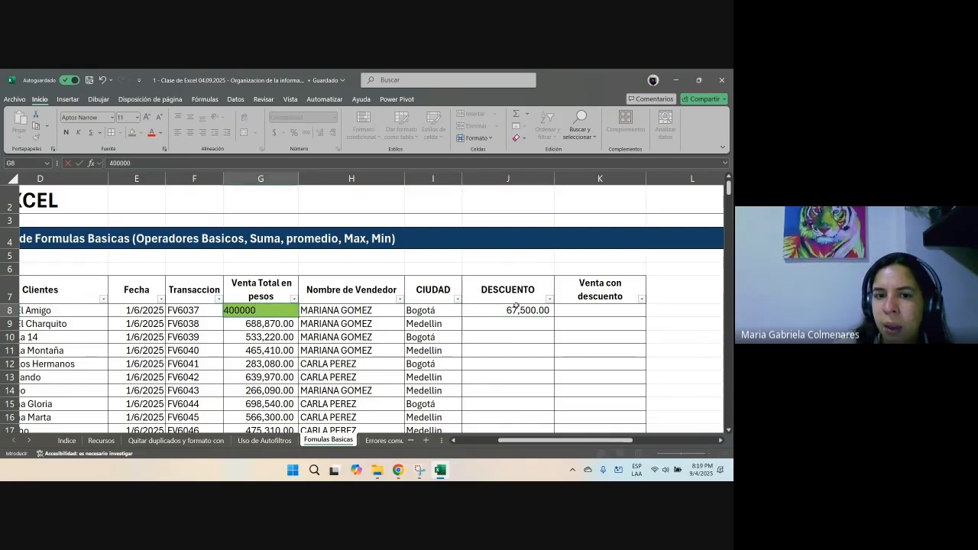
key(Return)
key(Up)
key(Right)
key(Right)
key(Right)
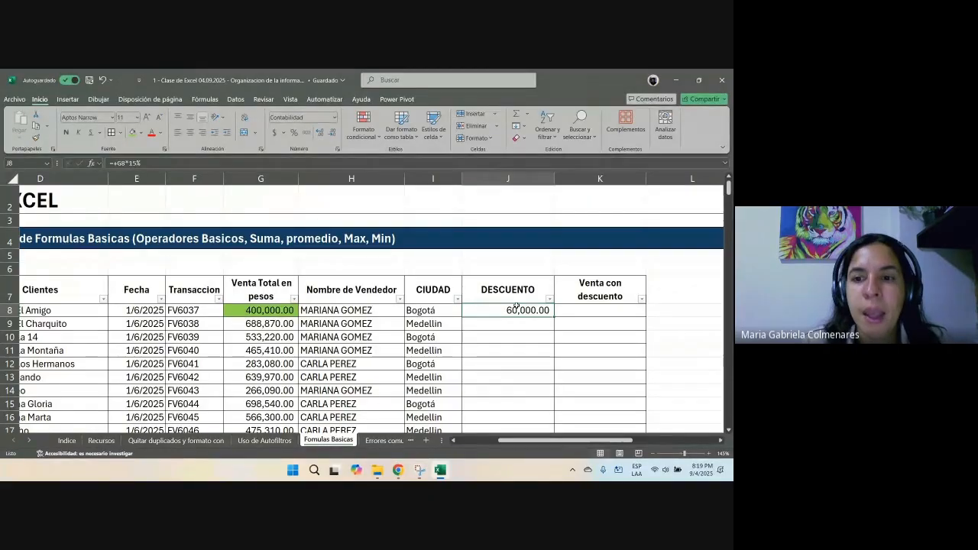
Step: Copy the discount formula in J8 down the DESCUENTO column to the last sale
drag(500, 325, 473, 480)
scroll(539, 304, up, 20)
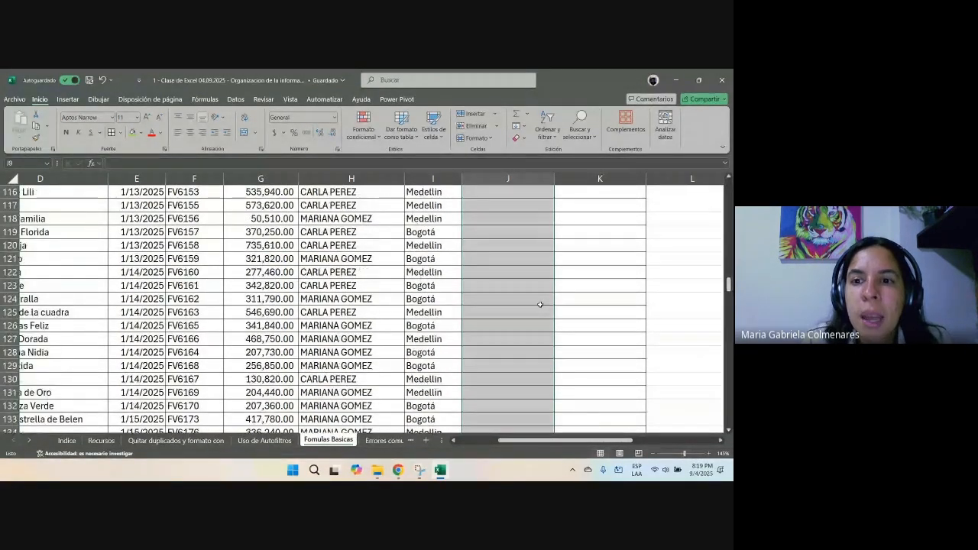
scroll(540, 304, up, 15)
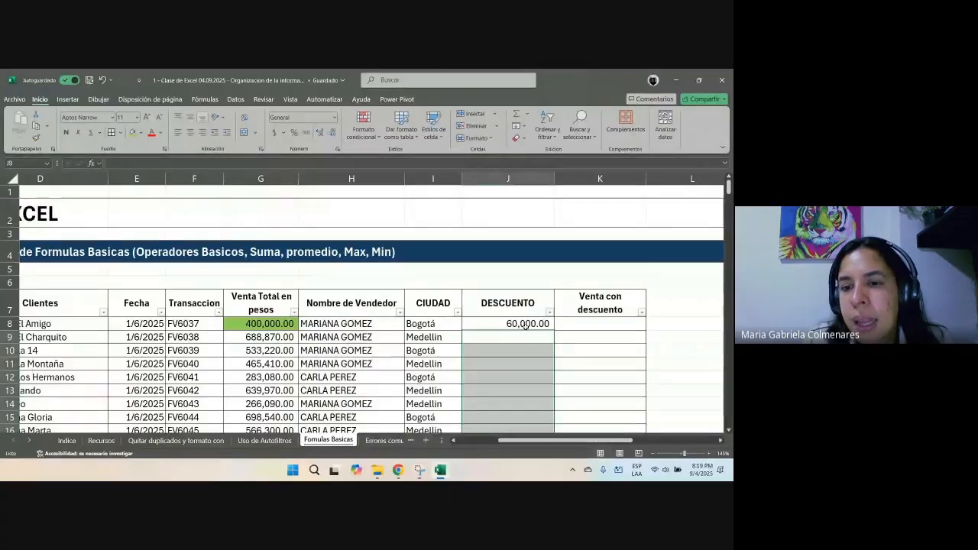
click(525, 323)
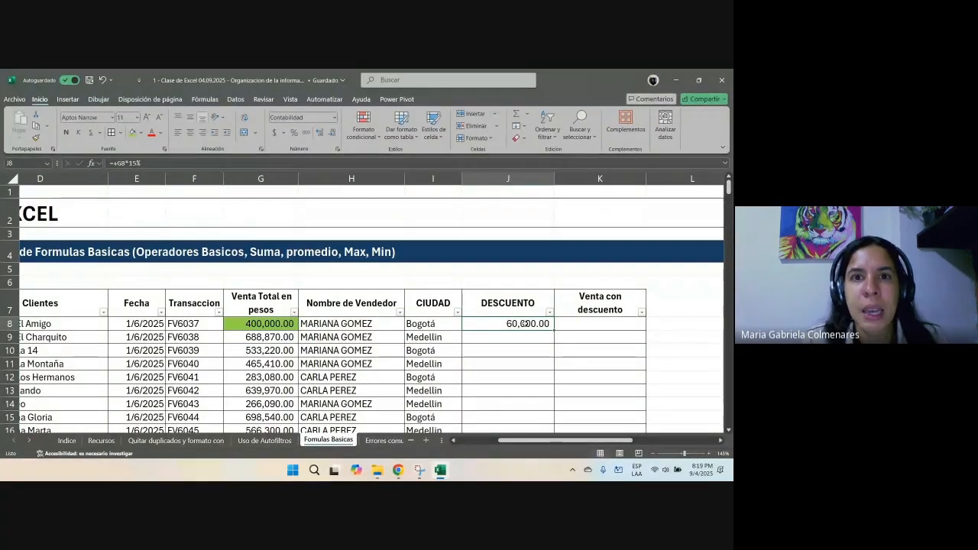
scroll(537, 336, up, 2)
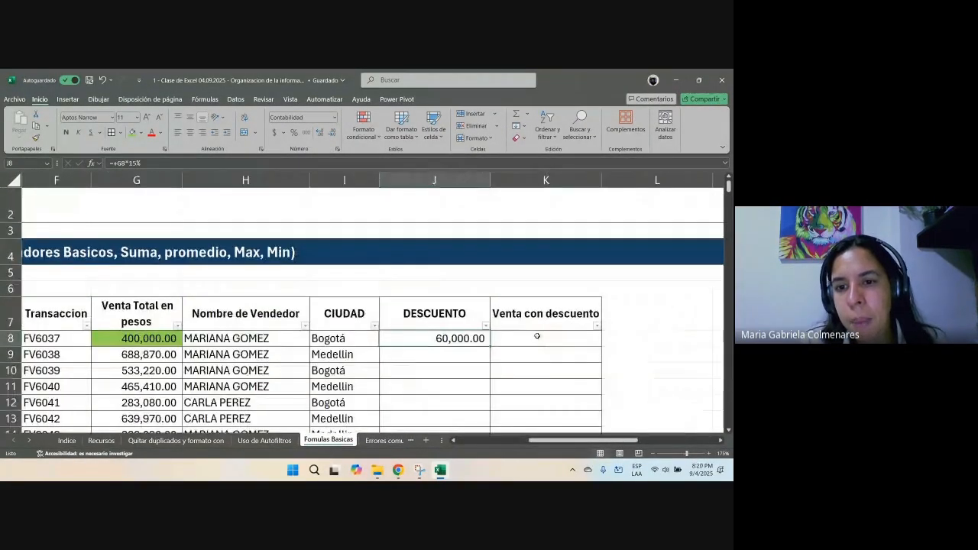
scroll(464, 353, down, 2)
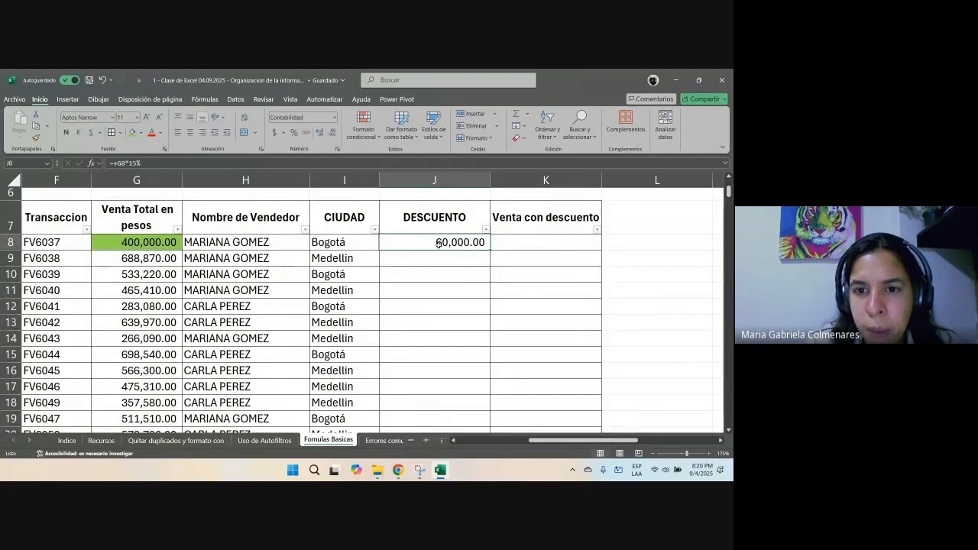
drag(447, 259, 446, 474)
scroll(448, 351, up, 20)
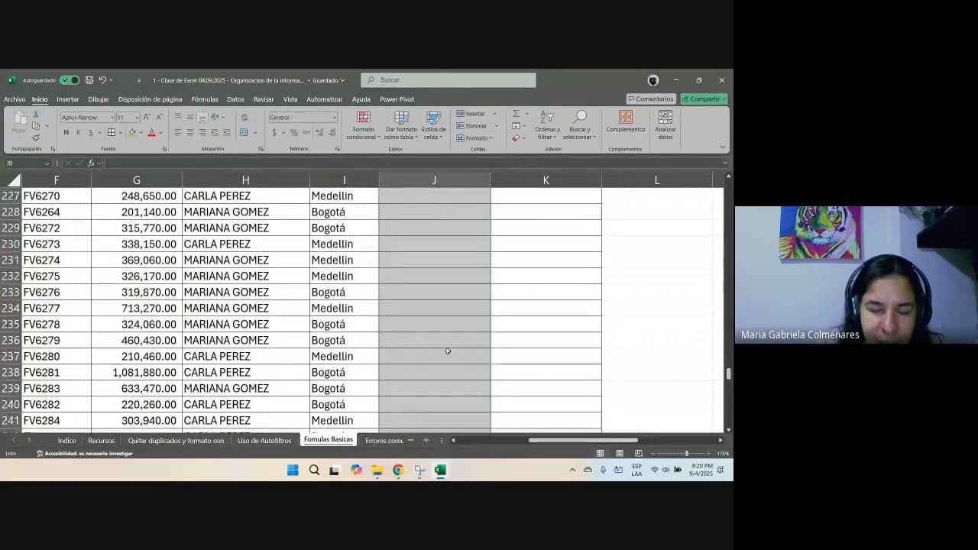
scroll(448, 351, up, 20)
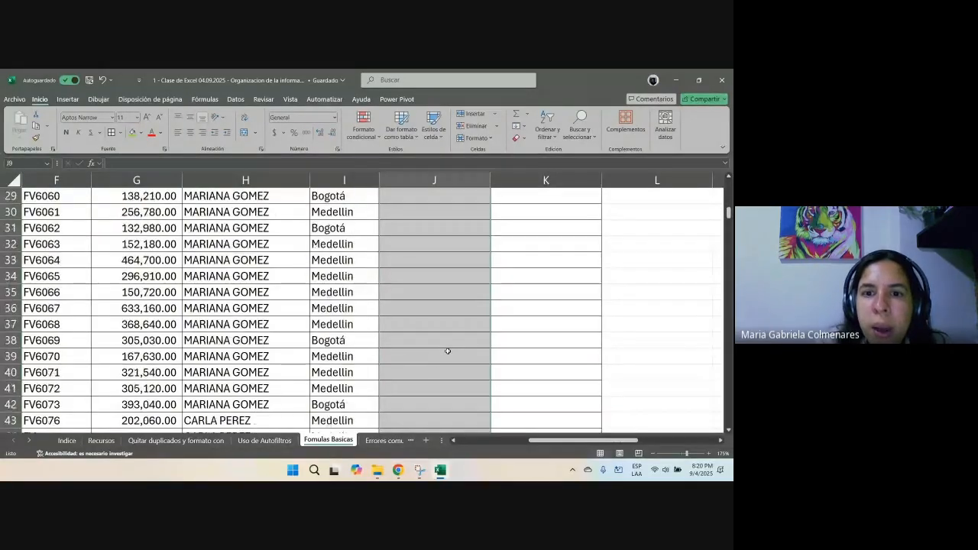
scroll(449, 348, down, 1)
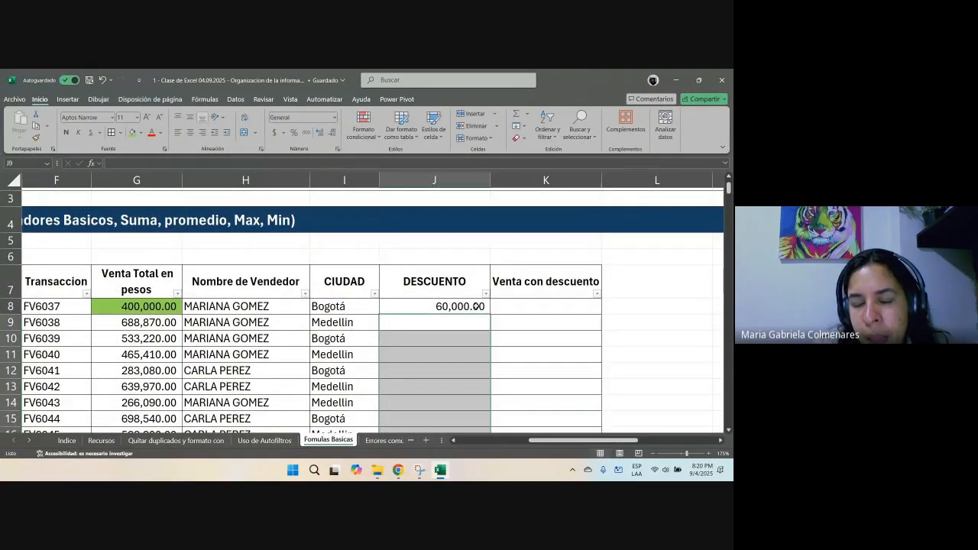
click(477, 307)
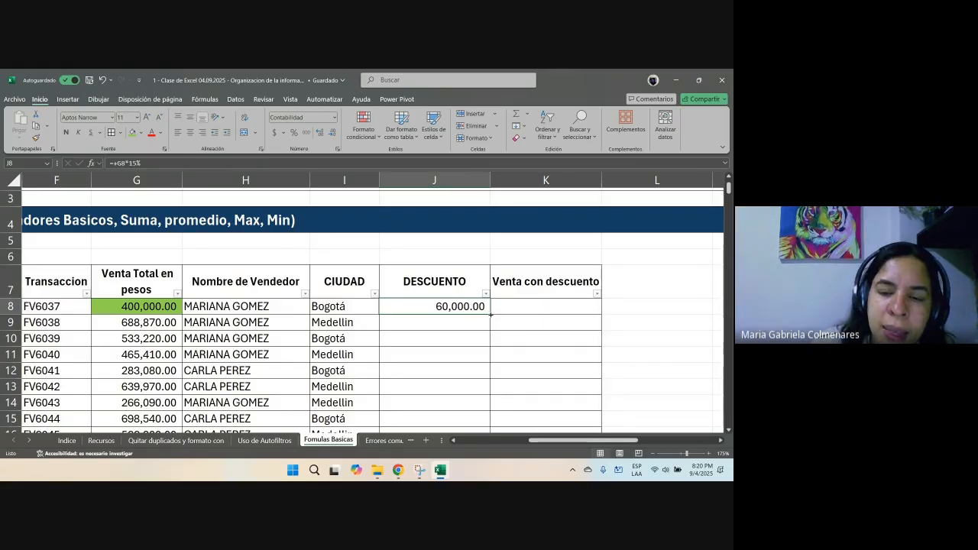
double_click(490, 314)
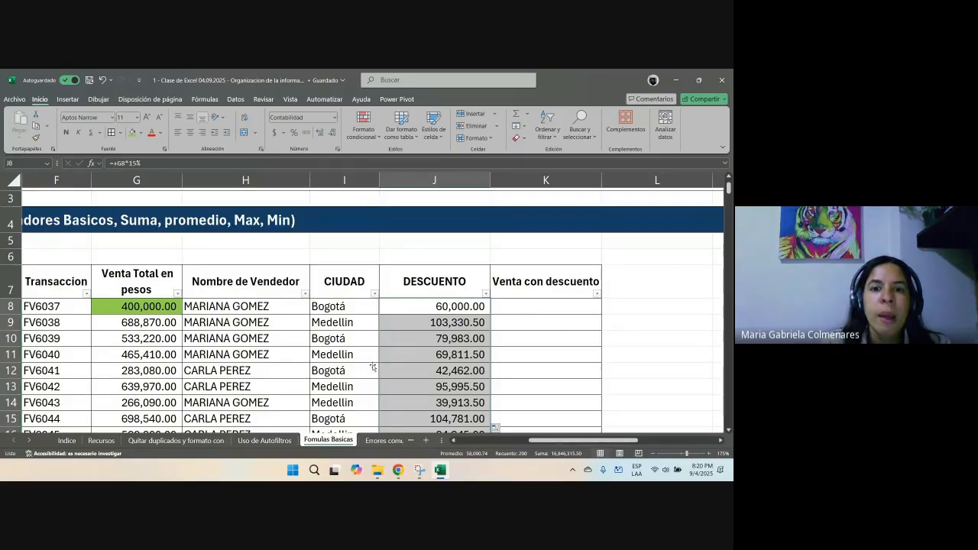
Step: Review the filled discounts down to the last sale and inspect the formula in J297
scroll(370, 354, down, 12)
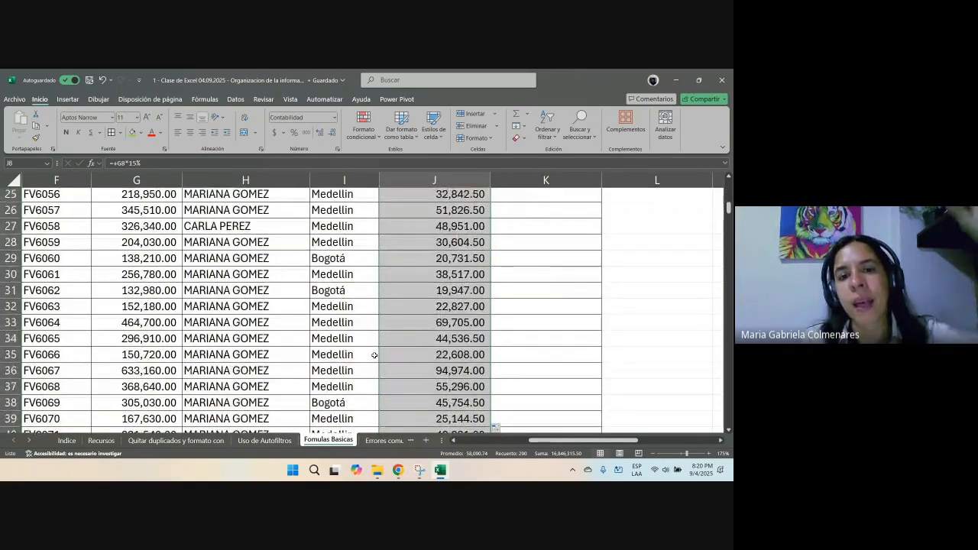
scroll(376, 356, down, 20)
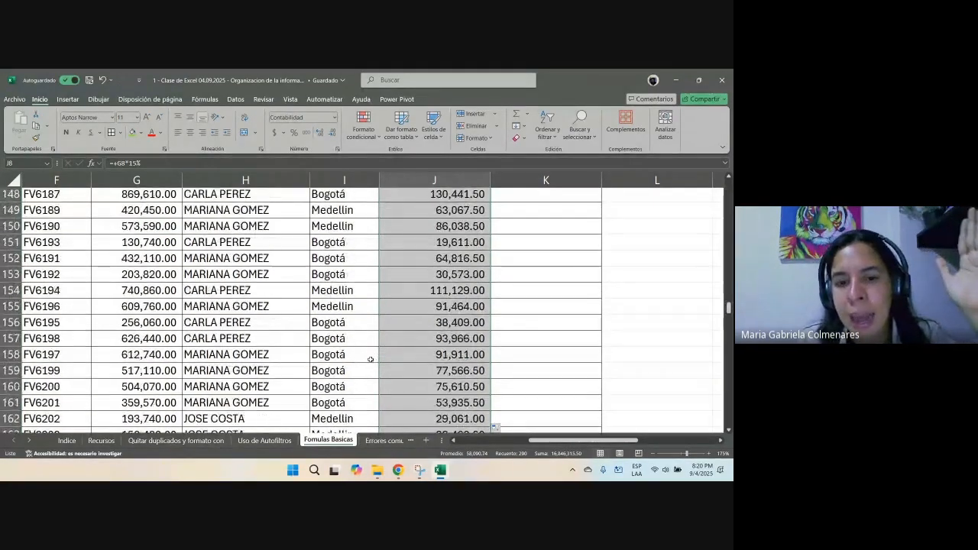
scroll(359, 364, down, 20)
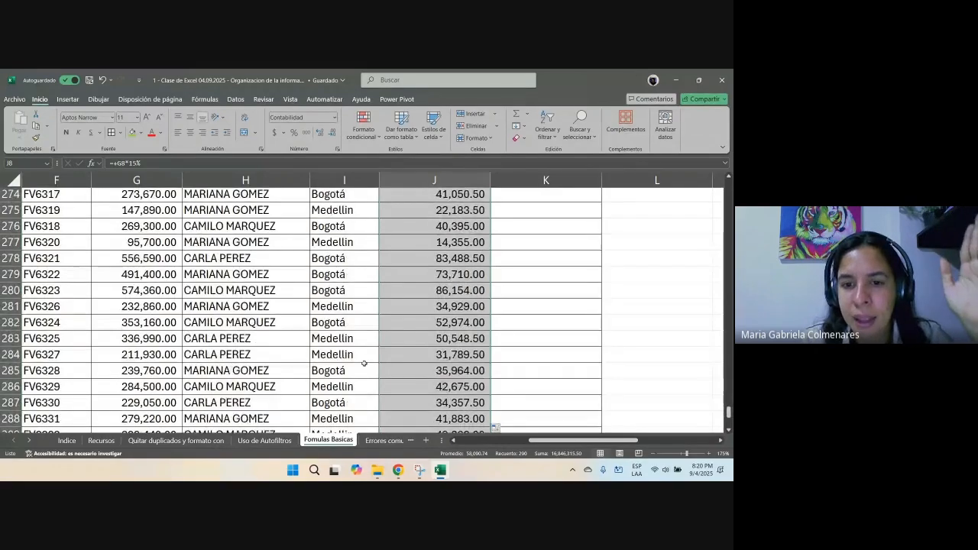
scroll(353, 363, up, 6)
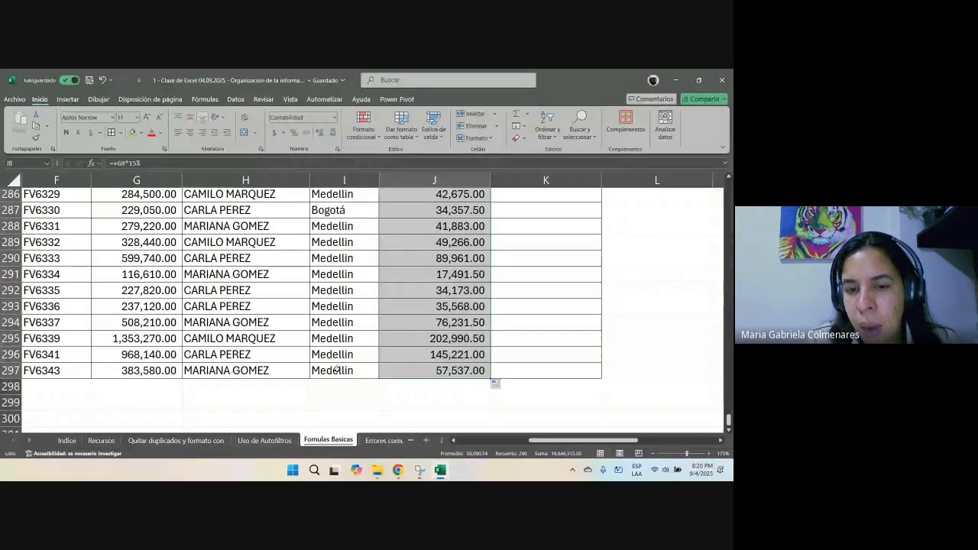
click(336, 371)
click(408, 371)
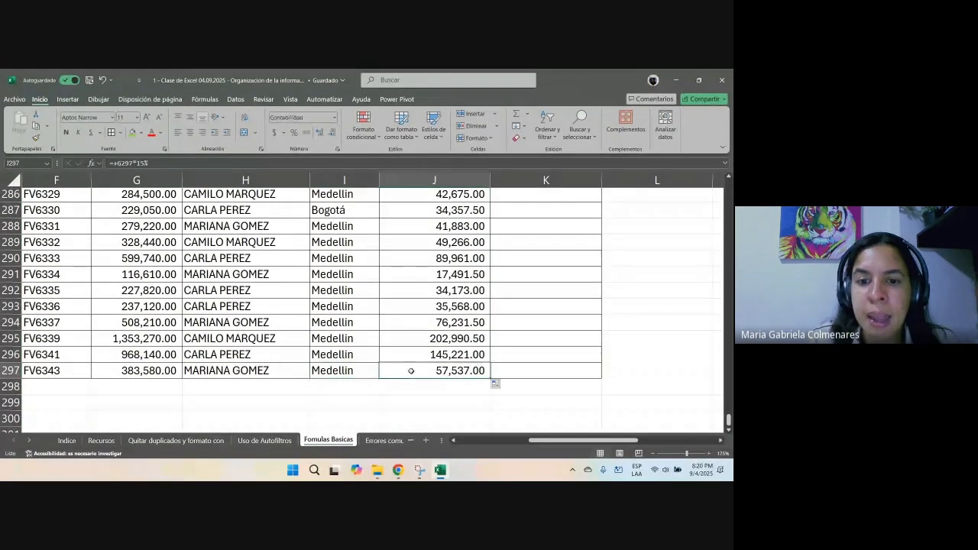
Step: Copy the city Medellin from I297 into the four cells below, I298 to I301
mouse_move(341, 388)
mouse_down()
mouse_move(341, 450)
mouse_move(340, 360)
mouse_move(339, 405)
mouse_up()
click(336, 332)
key(ctrl+c)
click(339, 340)
drag(343, 338, 341, 386)
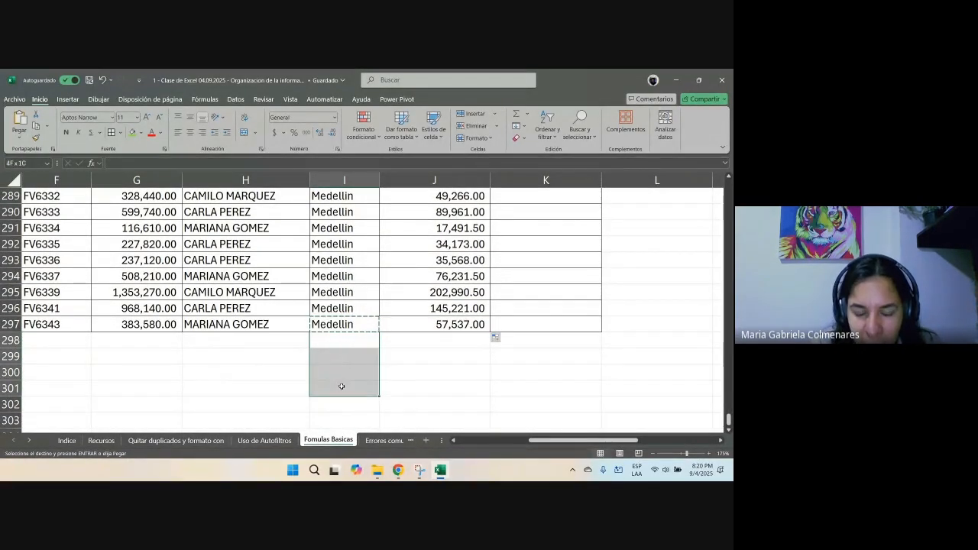
key(ctrl+v)
Step: Fill the discount formula from J297 down to J301 and select the added discount cells
click(450, 324)
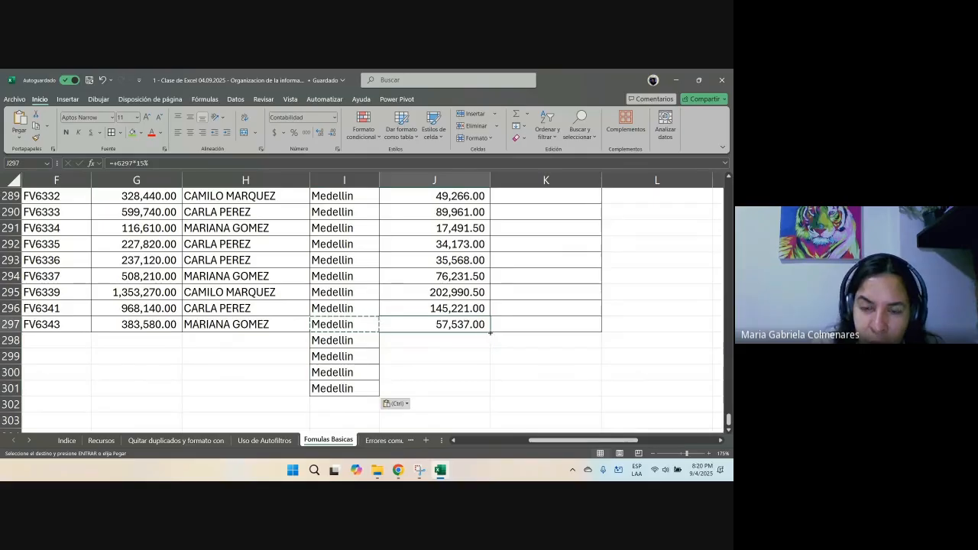
double_click(490, 331)
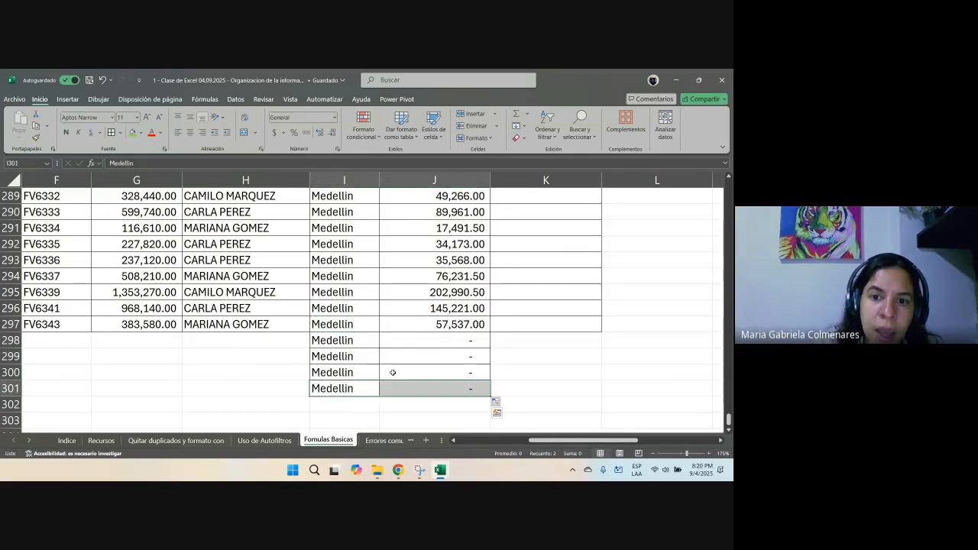
click(413, 341)
click(150, 326)
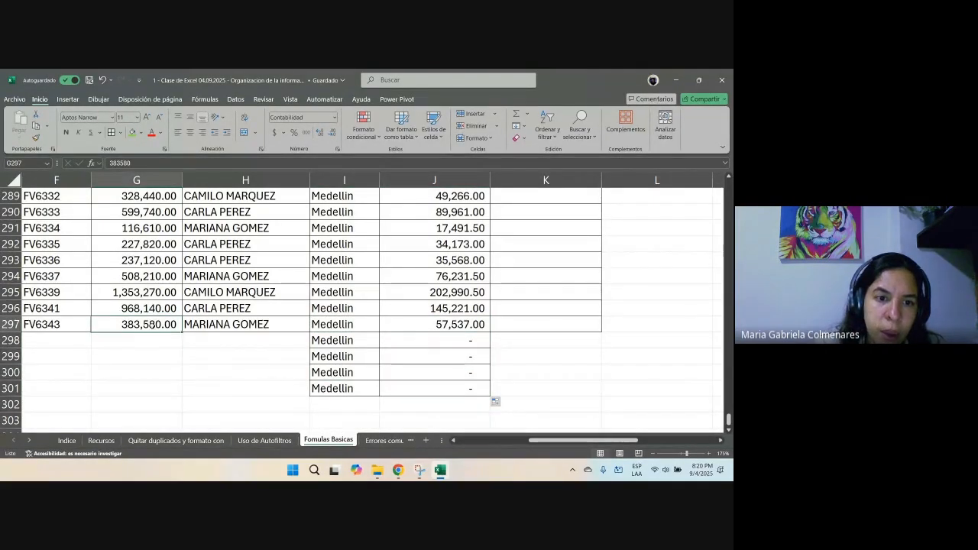
drag(406, 338, 412, 388)
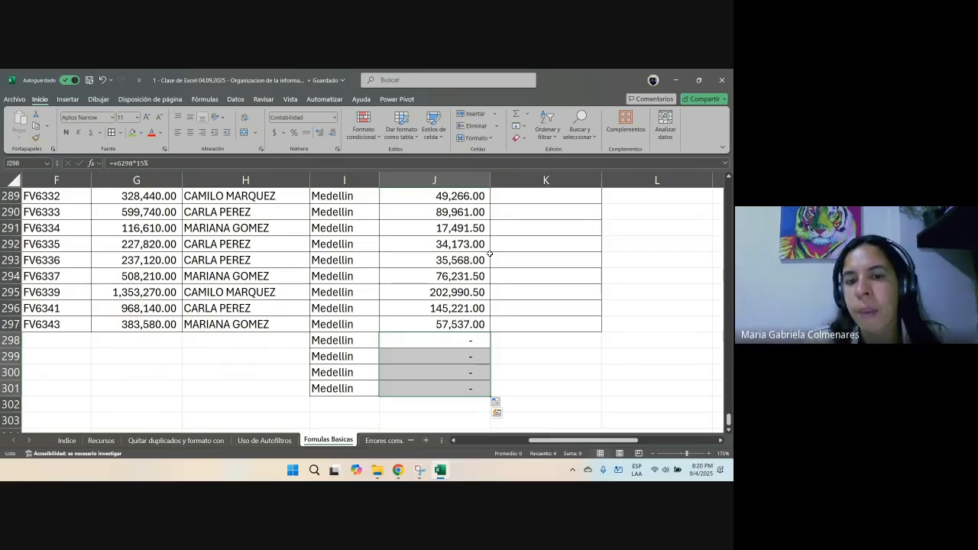
Step: Point out the added city and discount cells below the last sale, and reselect the last sale's discount in J297
click(290, 331)
click(302, 343)
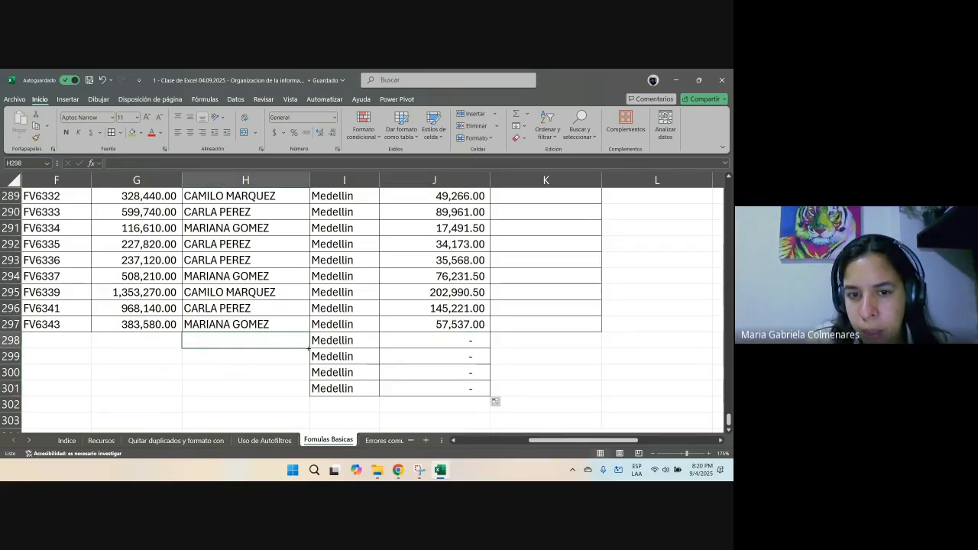
drag(309, 349, 481, 389)
click(557, 354)
click(438, 326)
Step: Set the sale total in G12 to 290000
scroll(584, 330, up, 12)
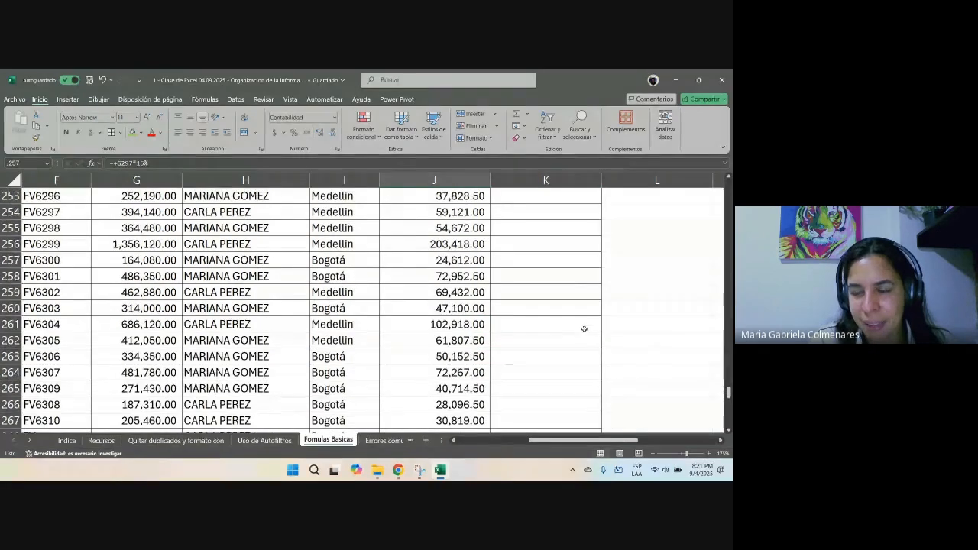
drag(728, 393, 729, 370)
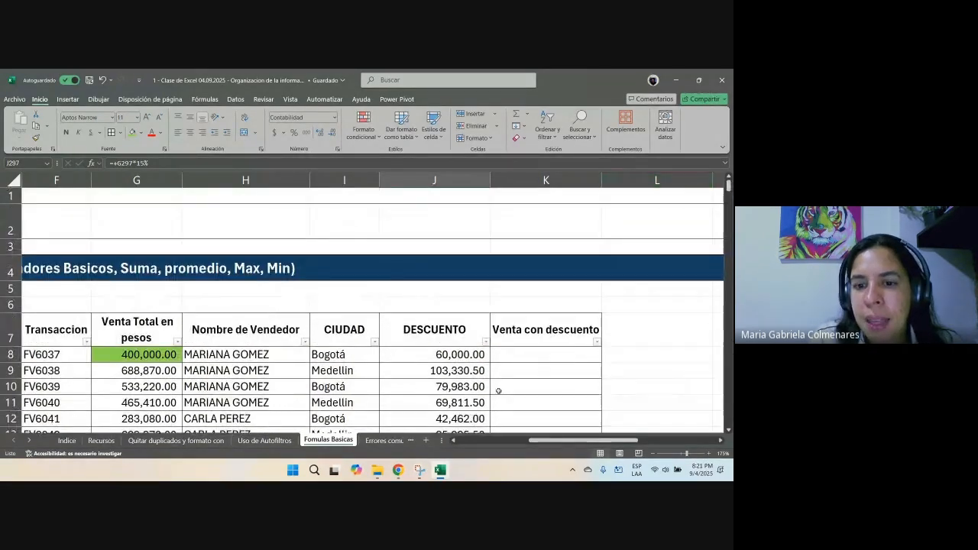
scroll(365, 337, down, 2)
click(179, 326)
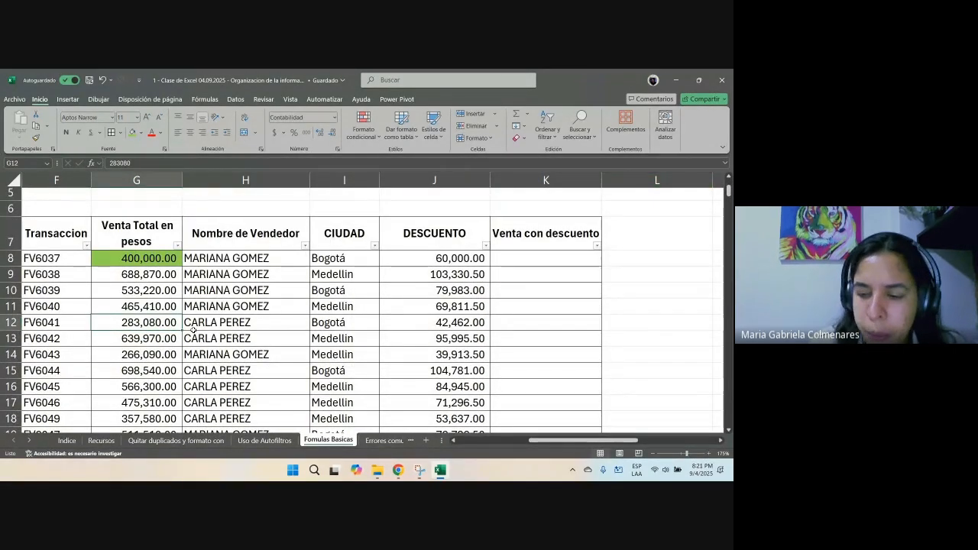
text(290000)
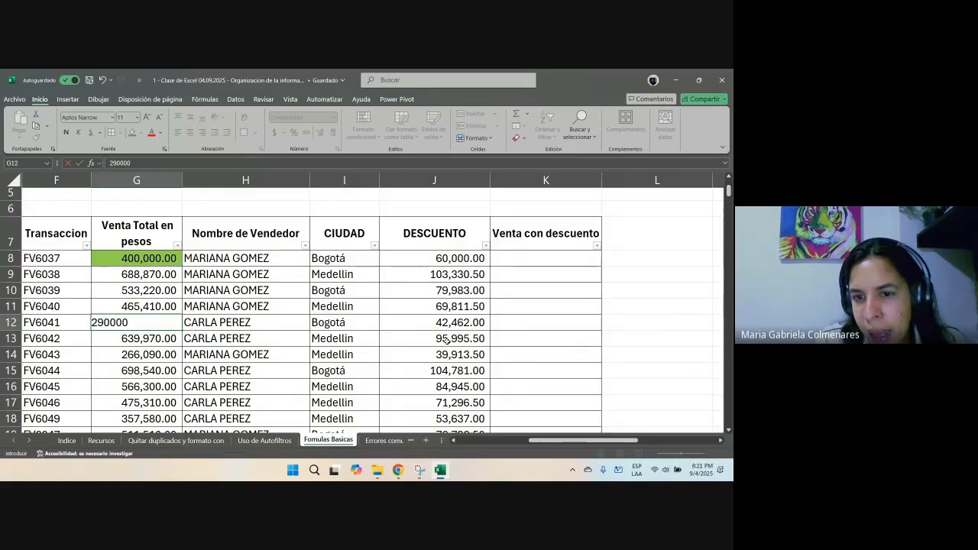
key(ctrl+Return)
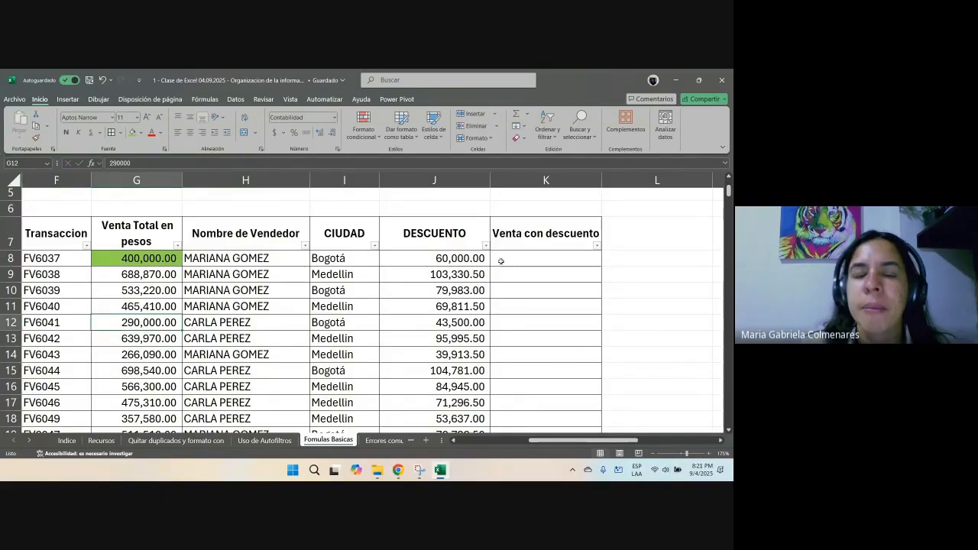
Step: Open the discount formula in J8 to inspect its cell reference, and close it without changes
scroll(489, 266, up, 2)
scroll(442, 346, down, 1)
double_click(437, 307)
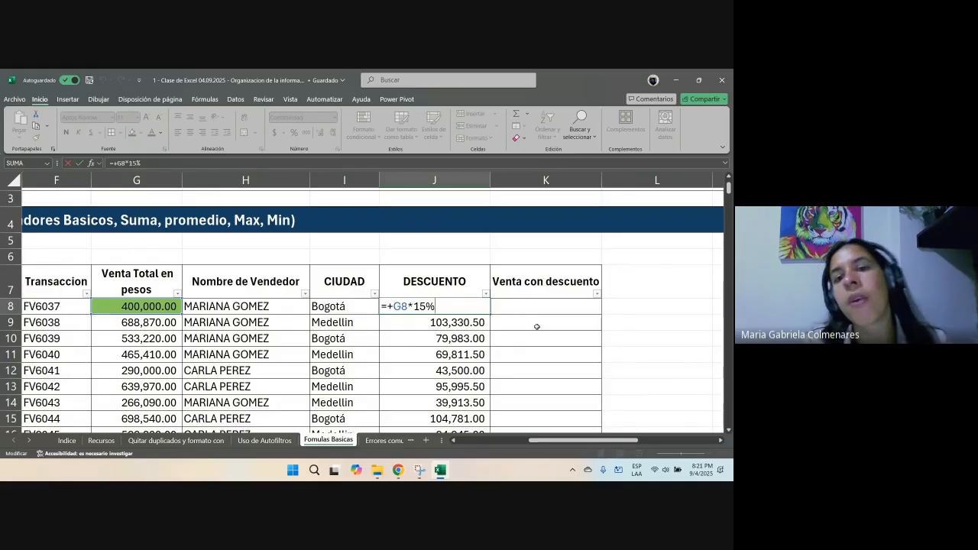
key(ctrl+Return)
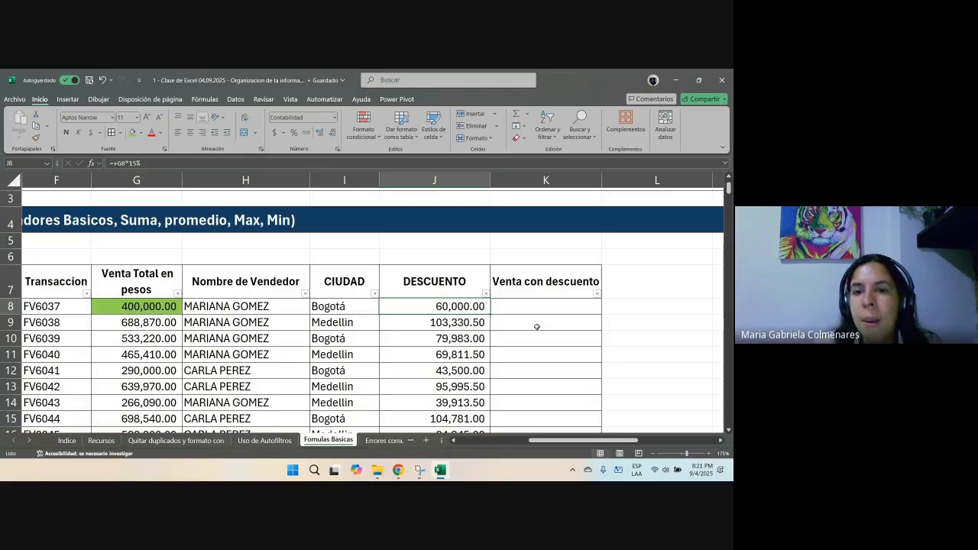
Step: Compare the discount formulas in J8 and J9 to examine how the cell reference changes between rows
drag(447, 308, 446, 397)
click(417, 319)
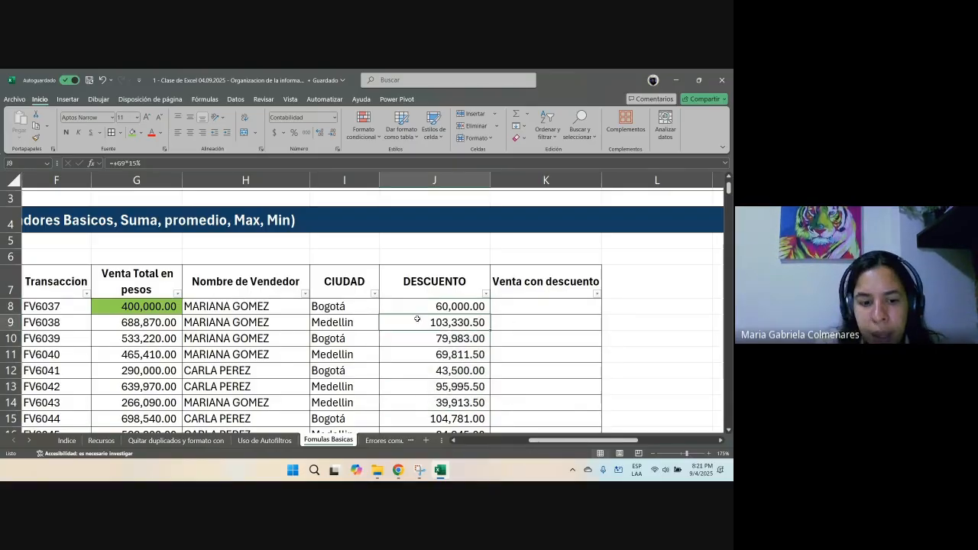
key(F2)
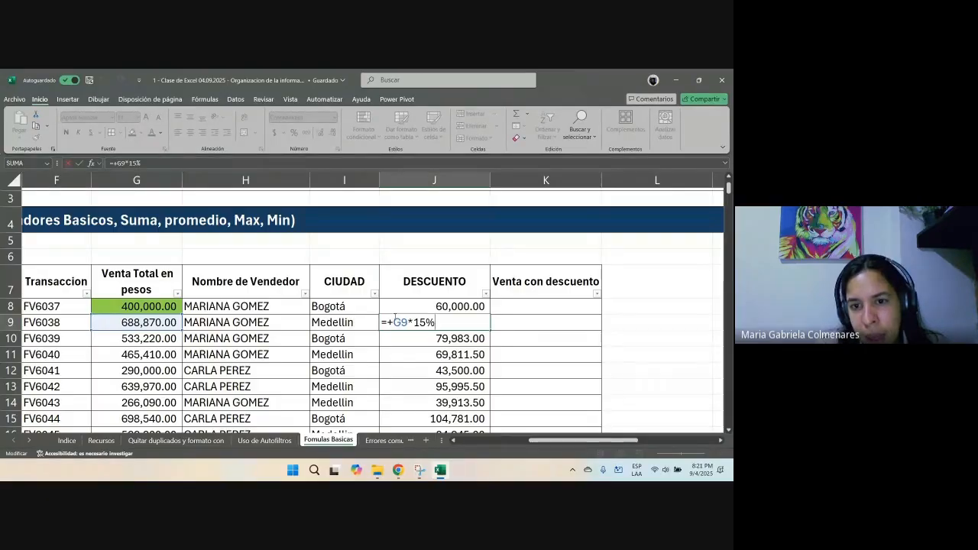
click(447, 305)
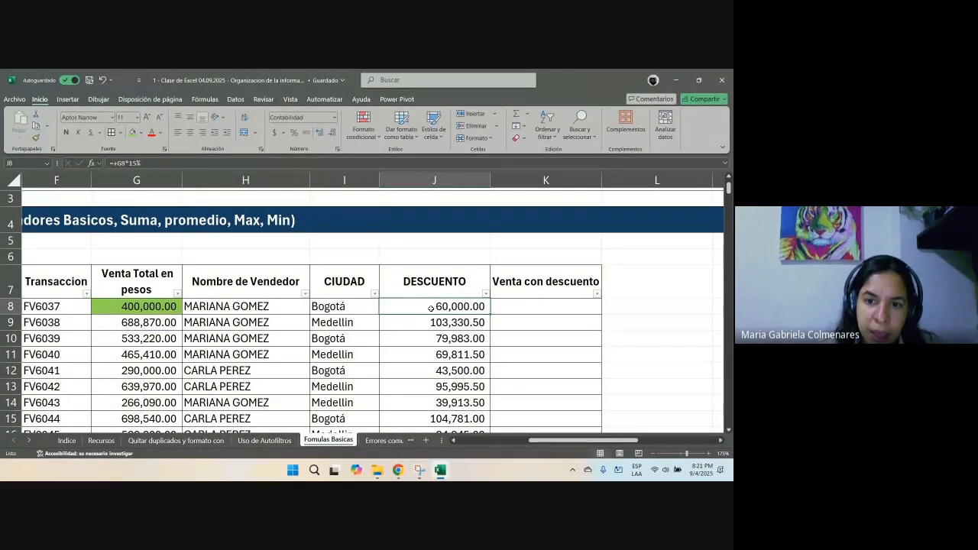
key(Down)
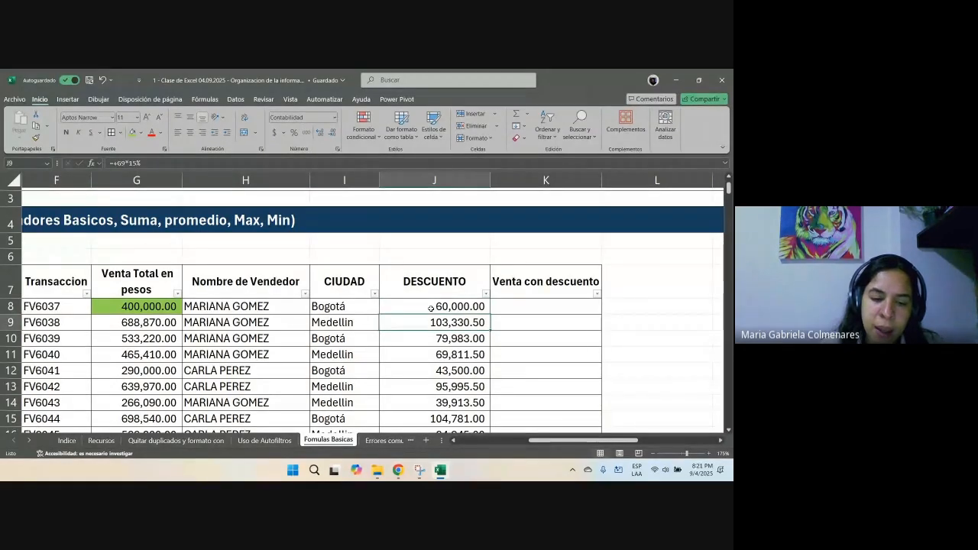
key(F2)
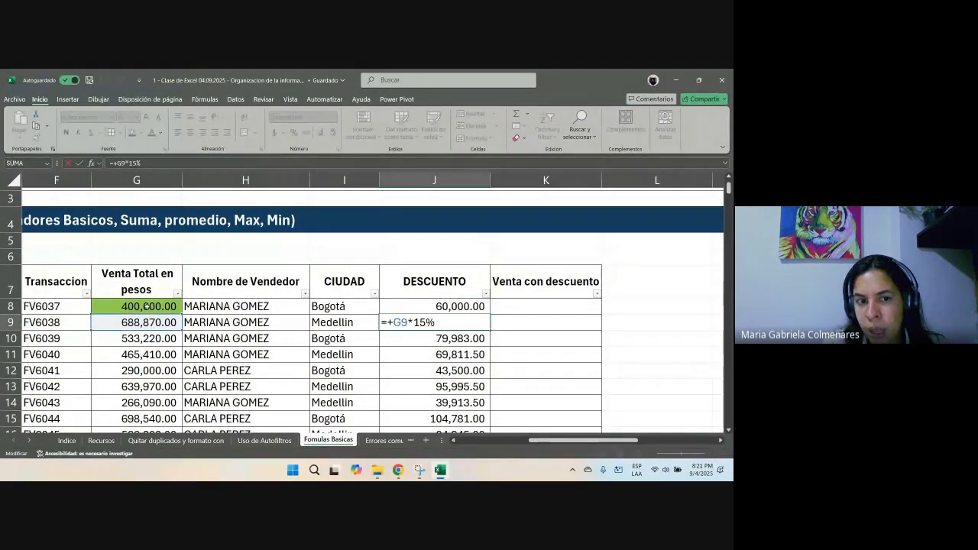
key(ctrl+Return)
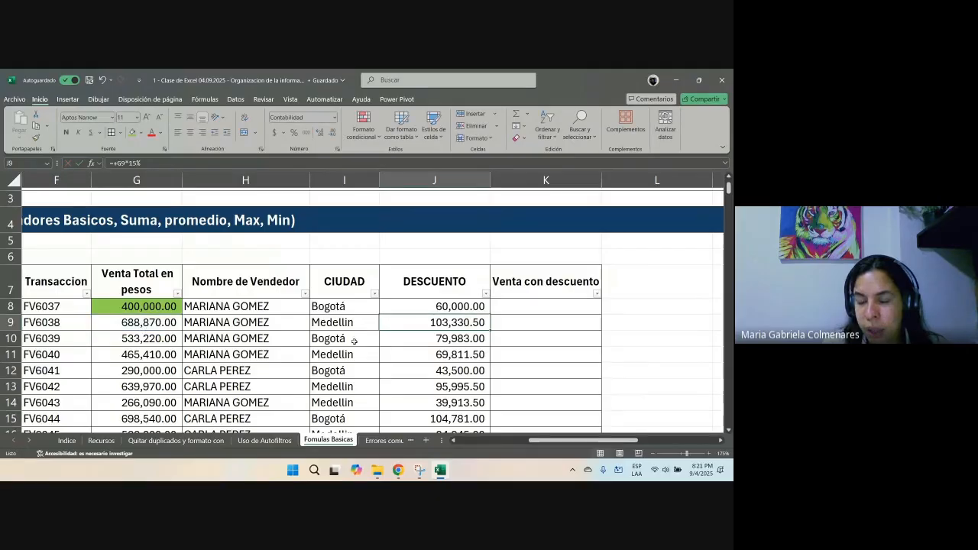
click(445, 356)
scroll(447, 355, down, 1)
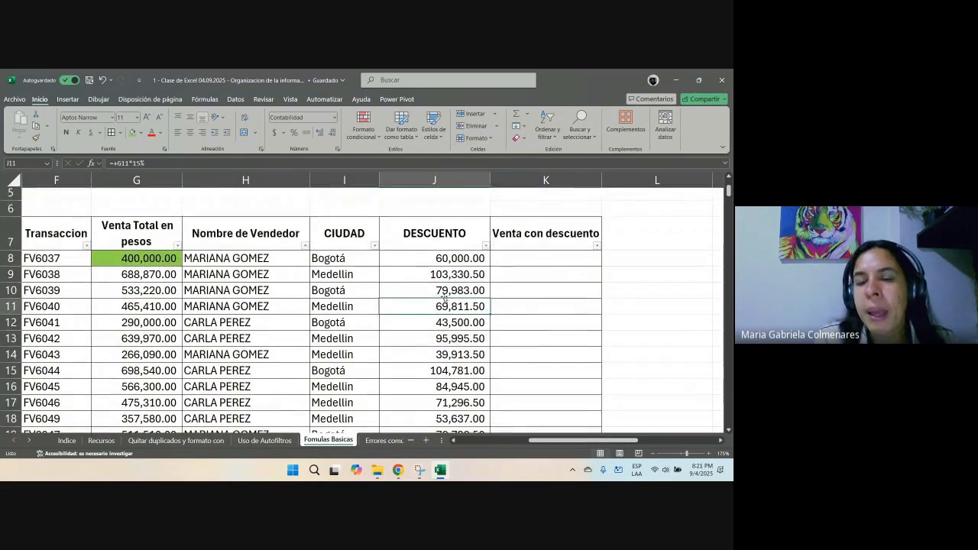
Step: Copy the discount formula from J8 into L8 and open the pasted formula to inspect its cell reference
click(461, 259)
key(ctrl+c)
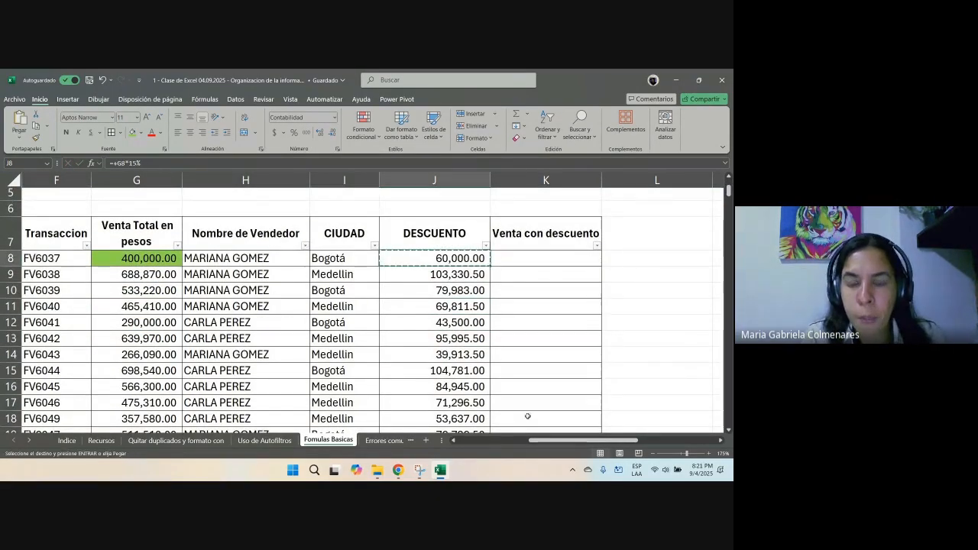
drag(556, 440, 576, 439)
click(551, 258)
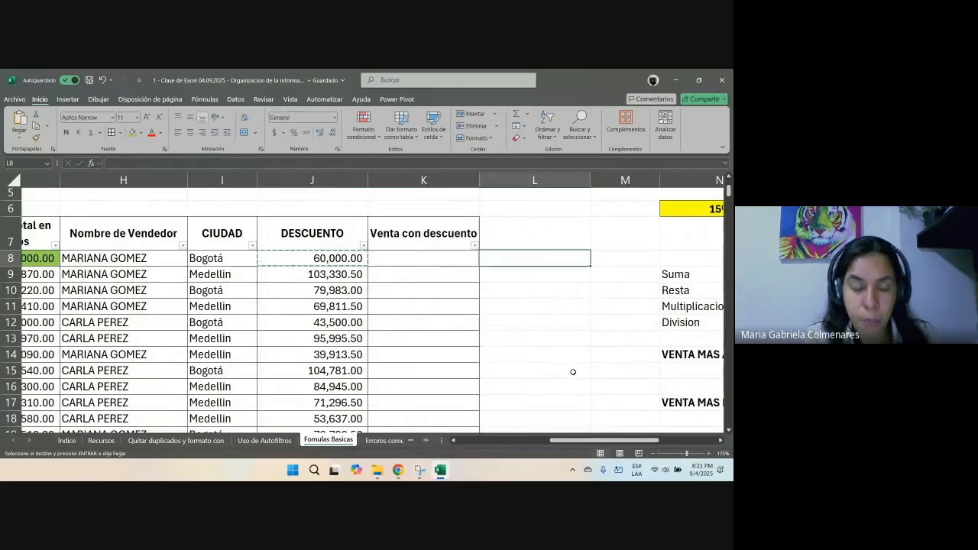
key(ctrl+v)
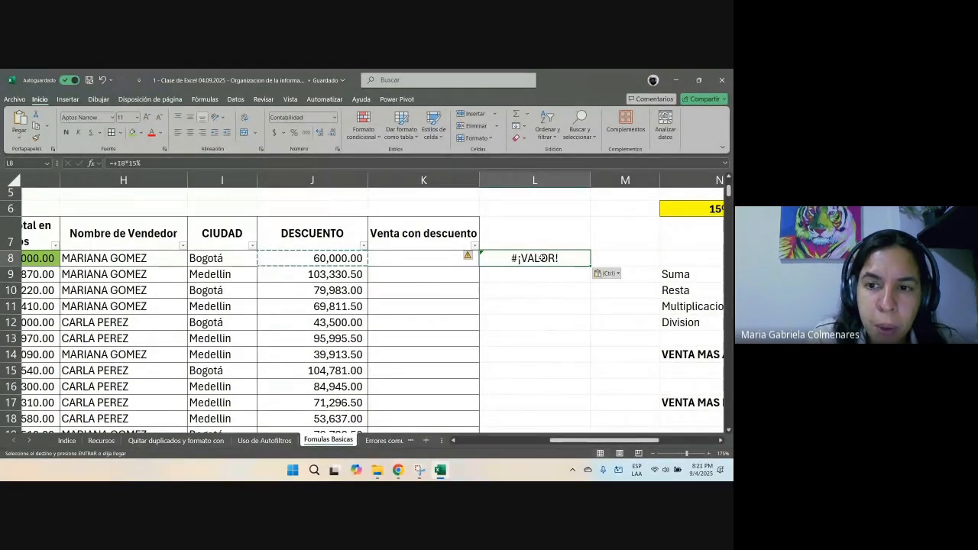
double_click(543, 257)
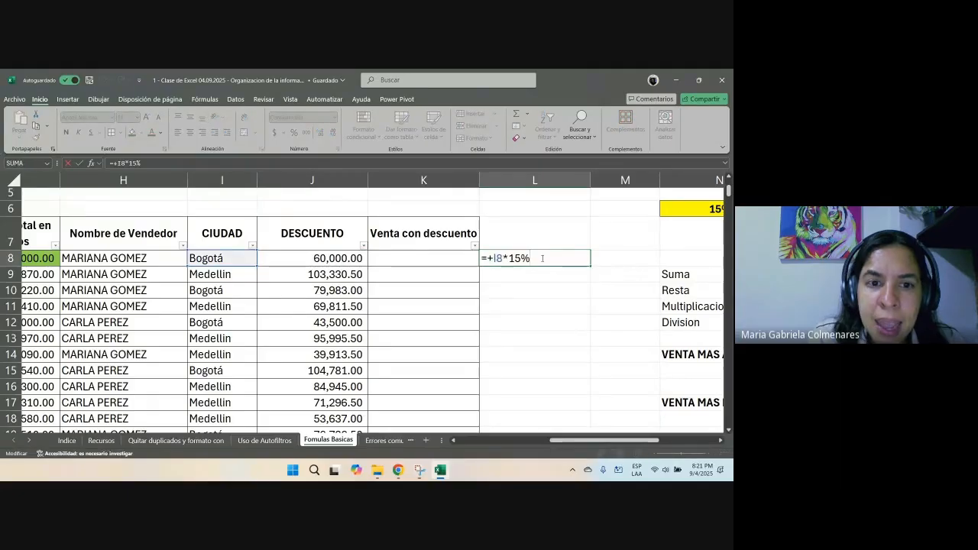
drag(573, 441, 546, 441)
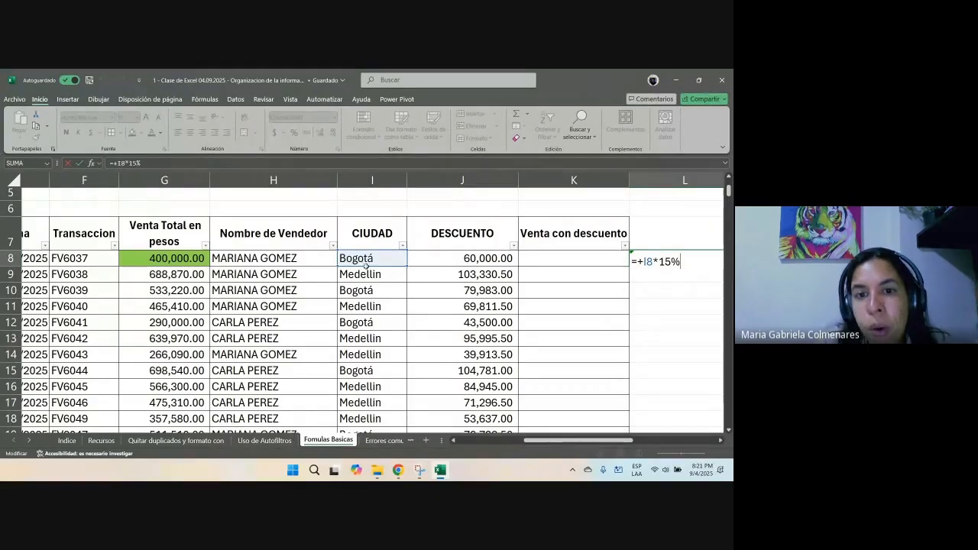
key(Return)
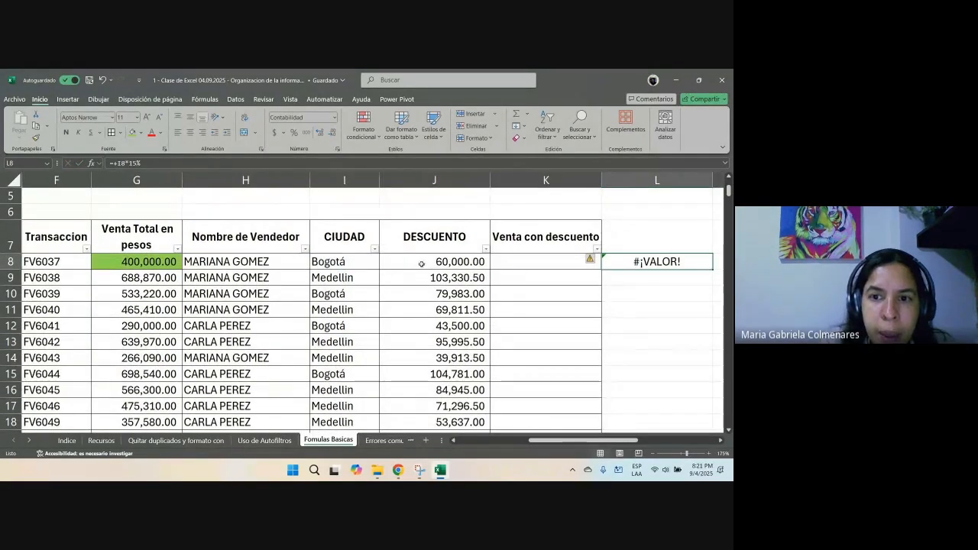
Step: Step across row 8 between columns G and L to trace how far each discount formula sits from its referenced cell
click(422, 263)
key(Right)
key(Right)
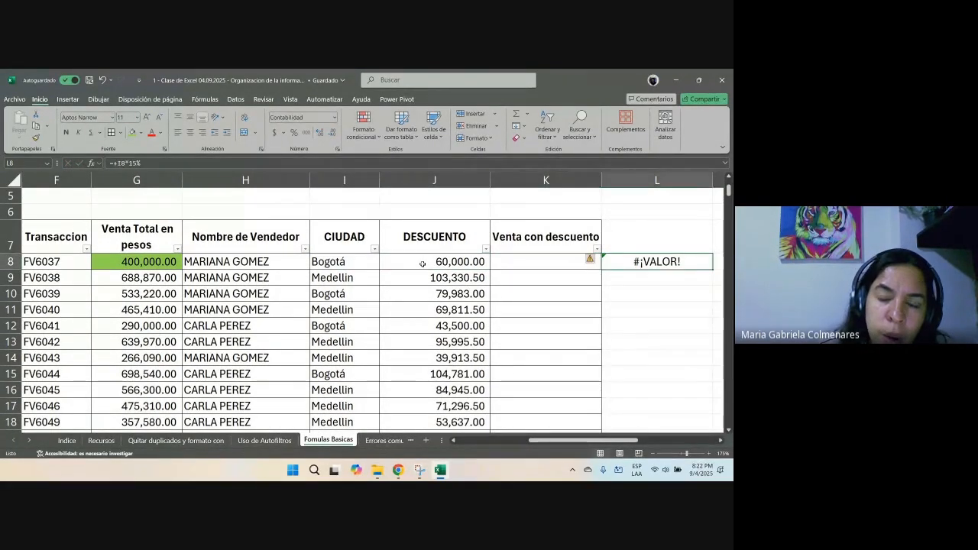
key(Left)
key(Left)
key(Left)
key(Left)
key(Left)
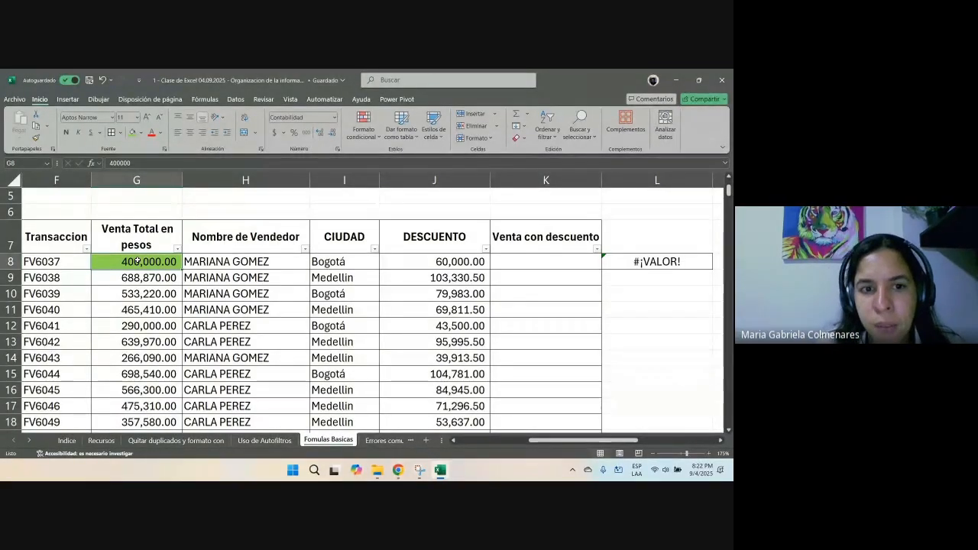
key(Right)
key(Right)
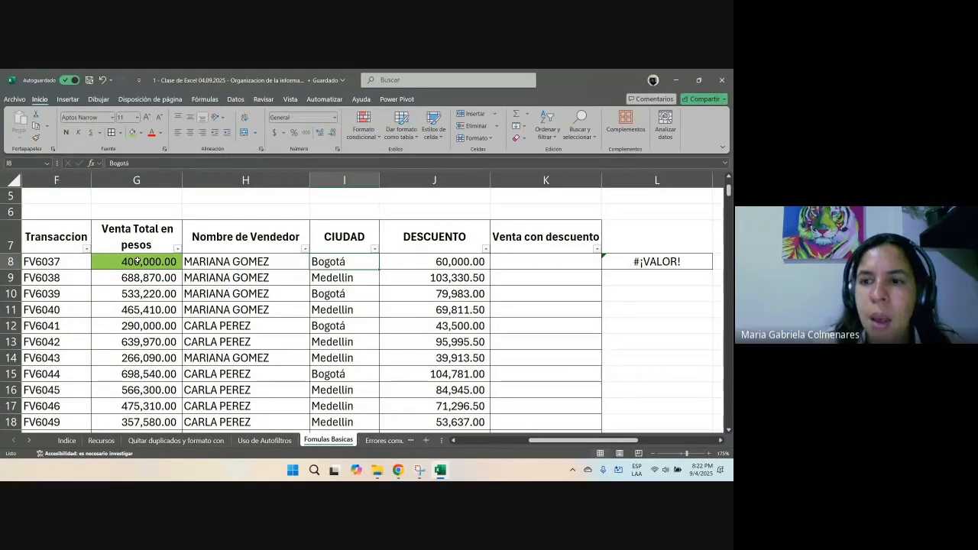
Step: Inspect the pasted formula in L8 once more and clear it by filling the blank L7 down to L9
double_click(642, 261)
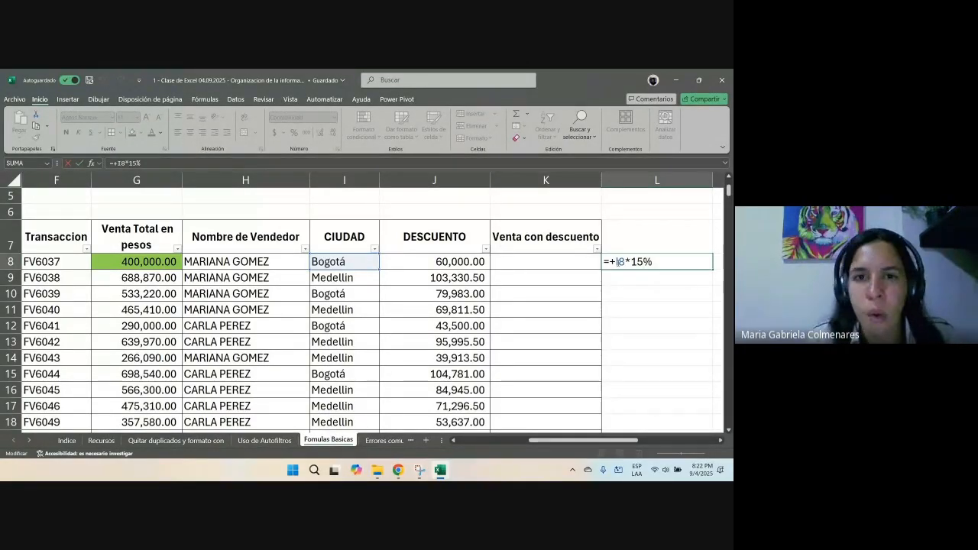
key(Return)
click(707, 247)
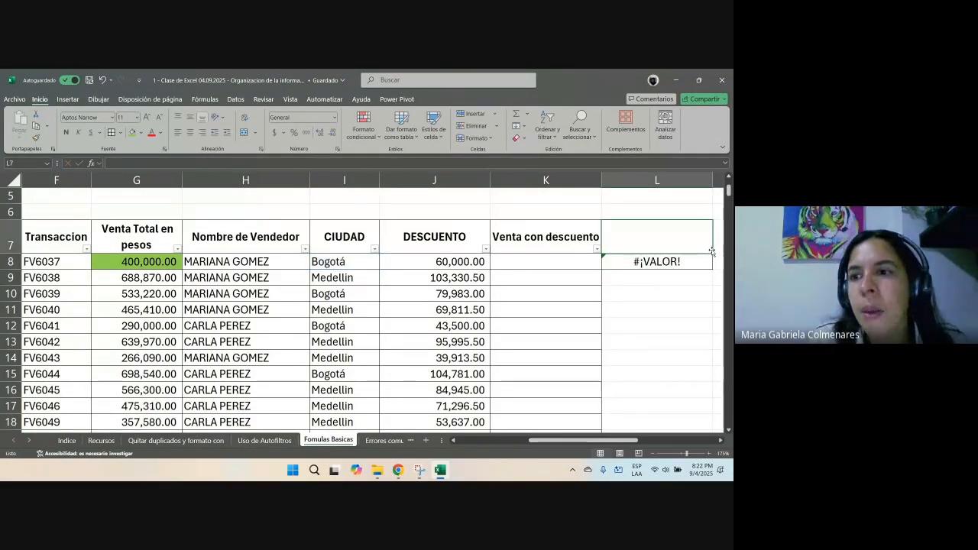
drag(713, 253, 692, 280)
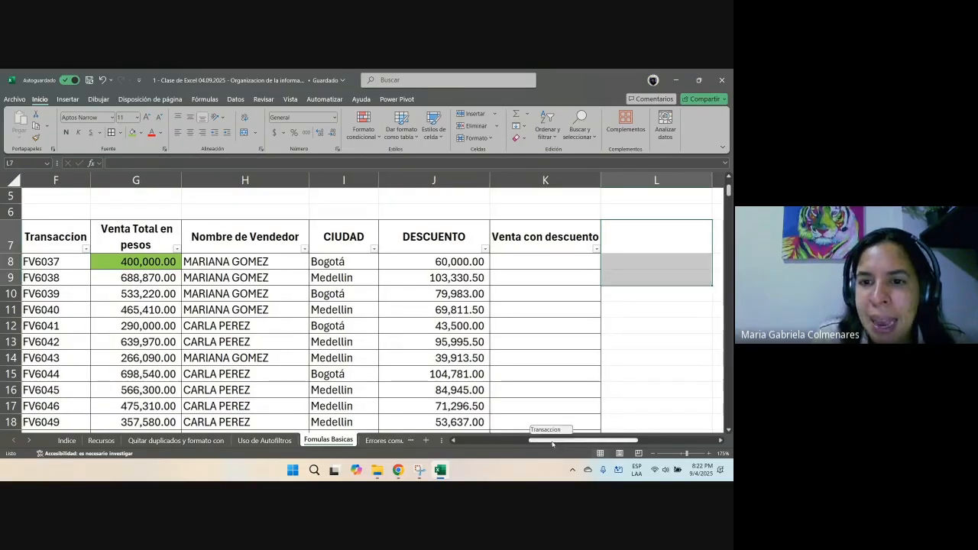
Step: Set the discount rate in N6 to 14% and open the formula in J8 to check whether it uses that cell
drag(552, 441, 583, 442)
click(662, 213)
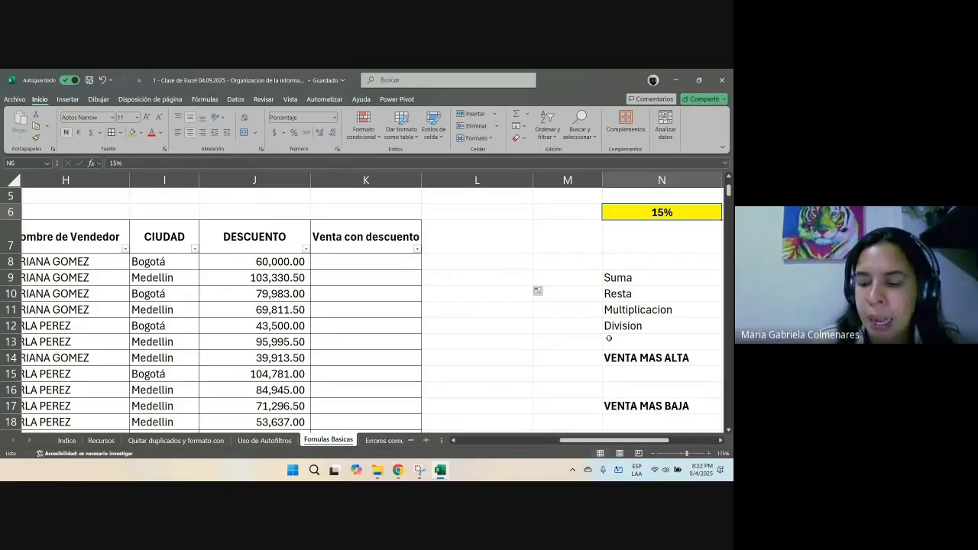
text(14)
key(Return)
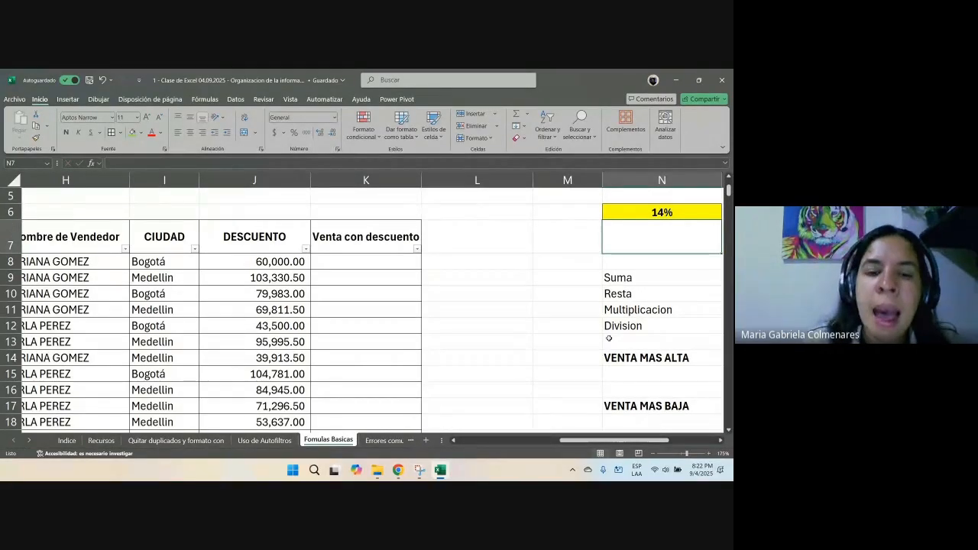
click(263, 262)
text(=+G8*15%)
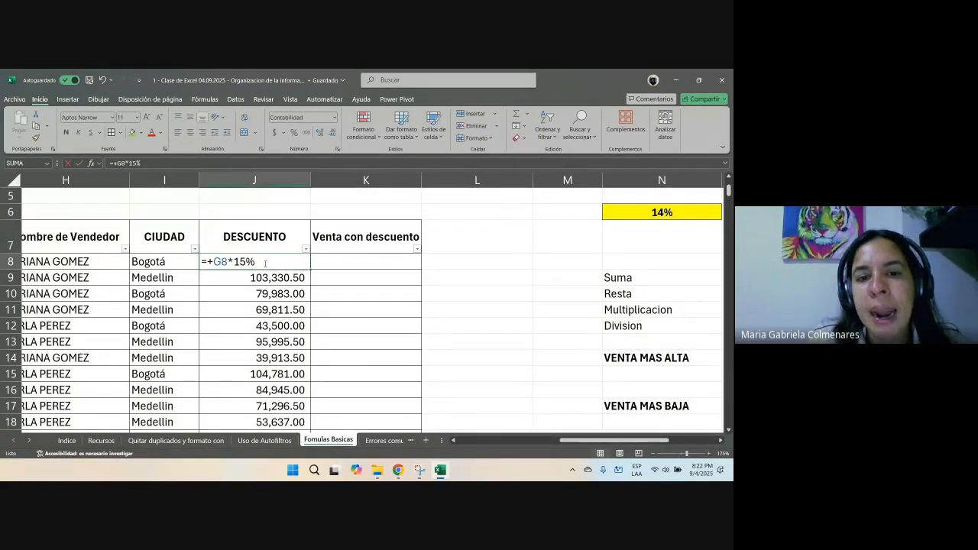
key(Return)
Step: Set the discount rate in the yellow cell N6 to 13%
click(632, 212)
text(13%)
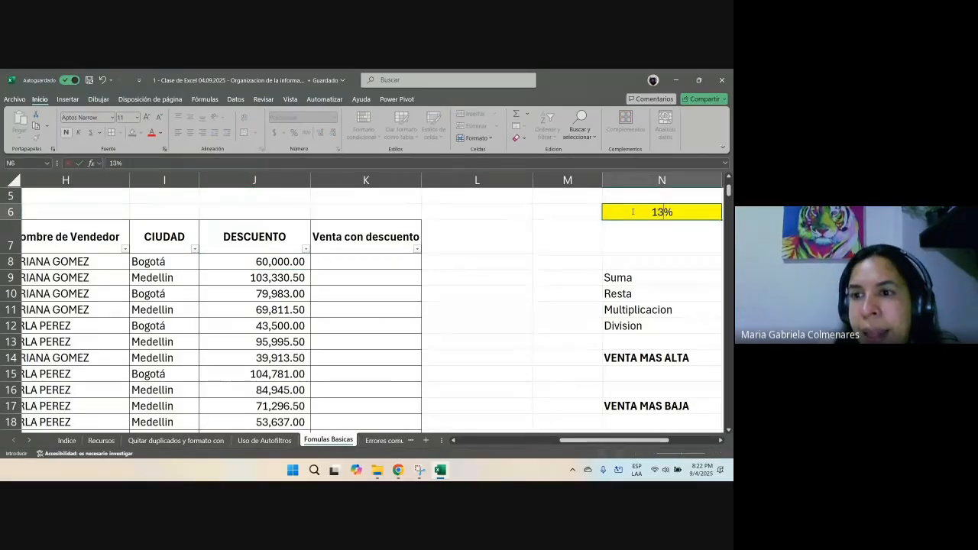
key(Return)
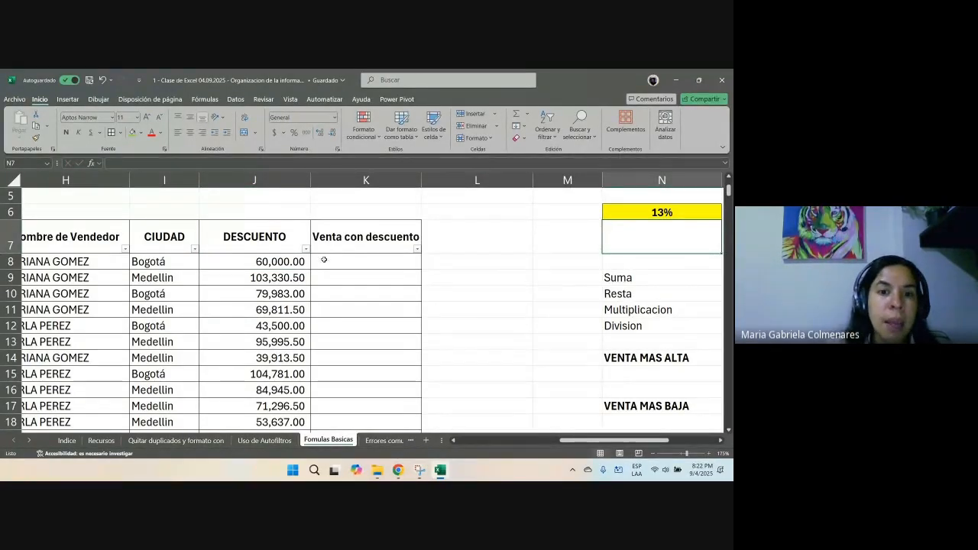
Step: Point out the first discounts in column J, the sale totals in column G and the rate in N6
drag(282, 261, 283, 326)
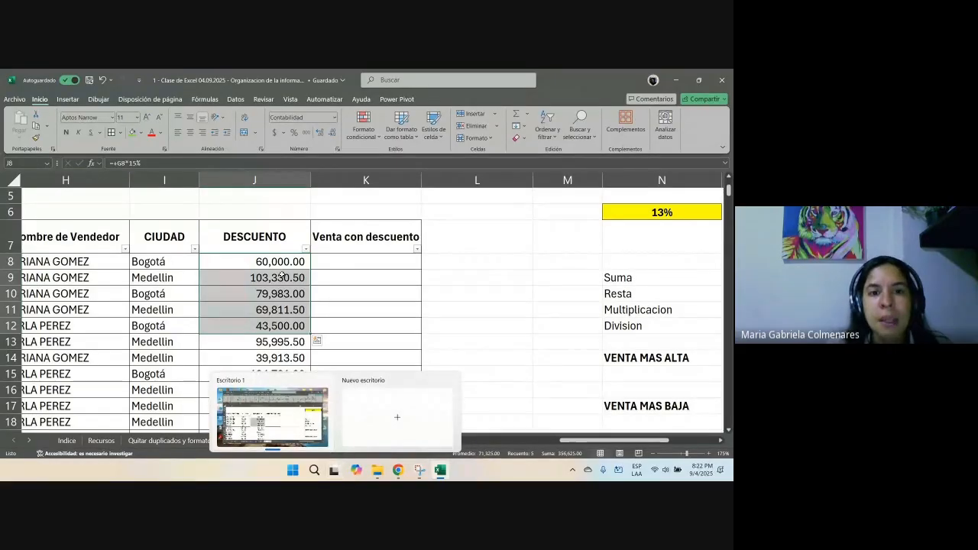
click(284, 310)
drag(564, 441, 531, 443)
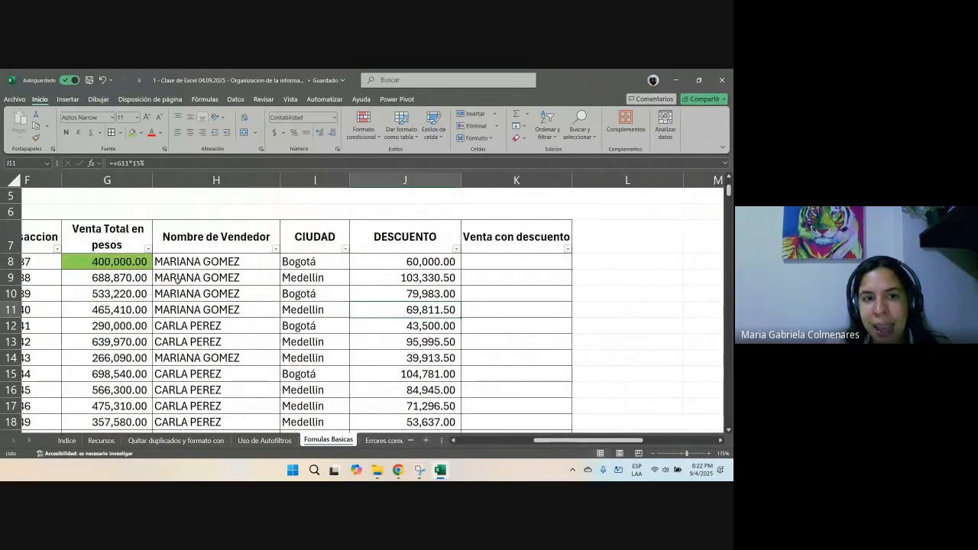
drag(123, 261, 123, 373)
drag(550, 441, 600, 442)
click(528, 217)
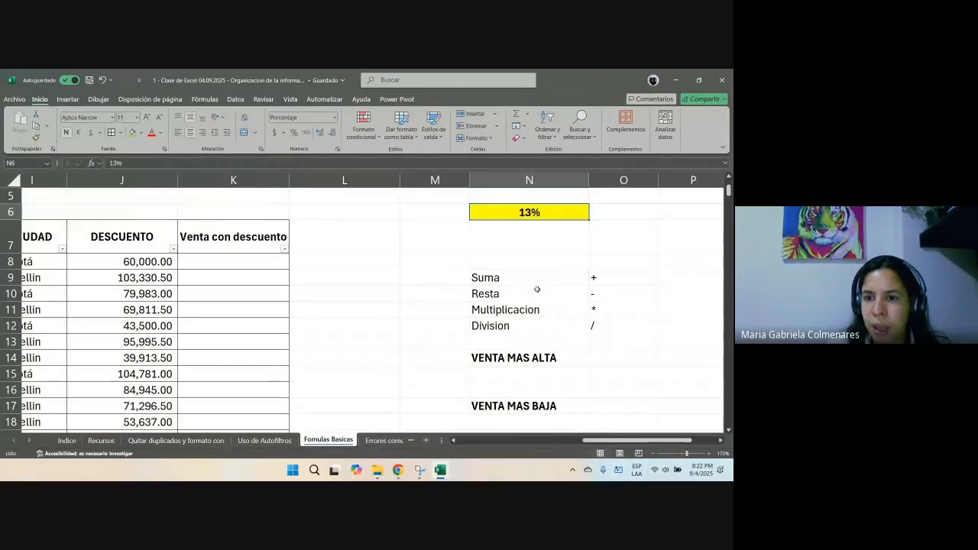
Step: Clear all discount formulas in the DESCUENTO column, from J8 to the end of the table
scroll(538, 286, left, 6)
click(480, 263)
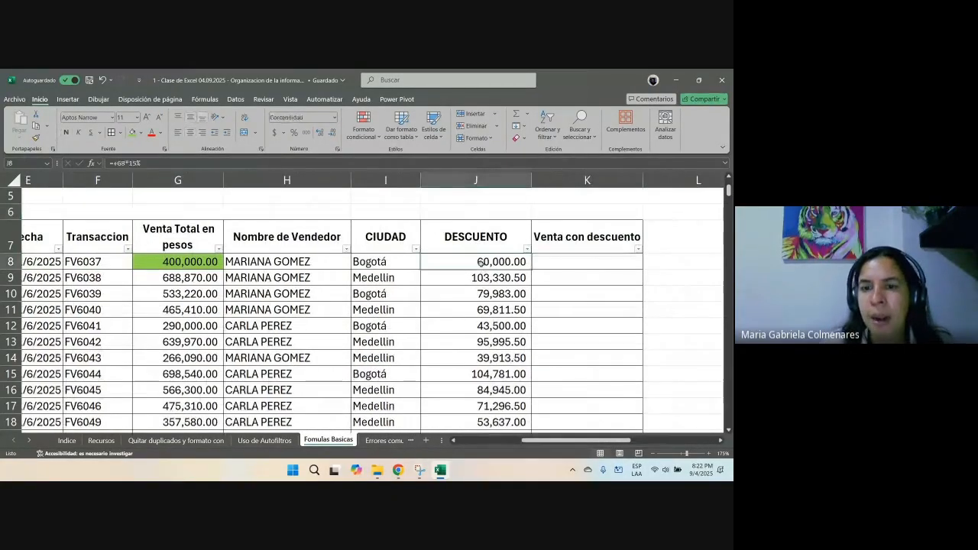
key(Down)
key(ctrl+shift+Down)
key(Delete)
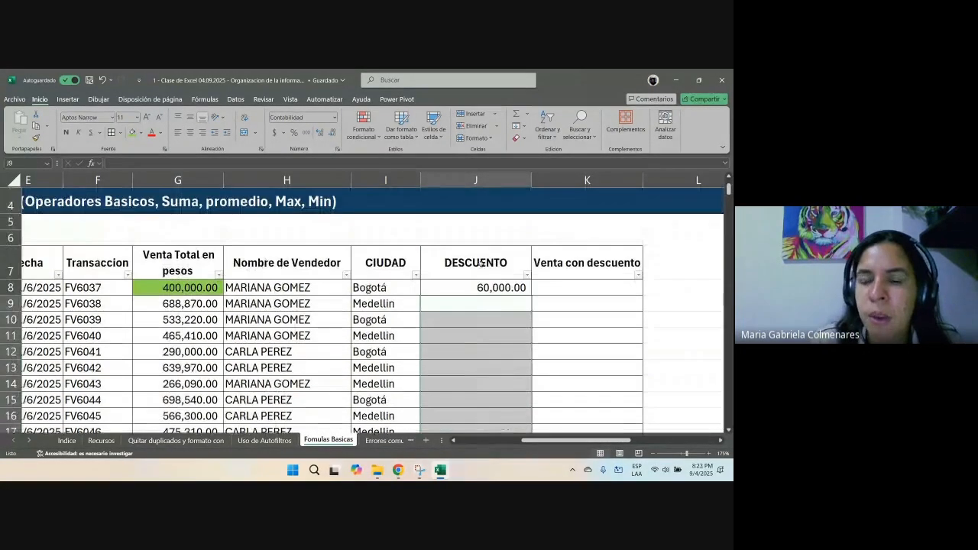
click(474, 287)
key(Delete)
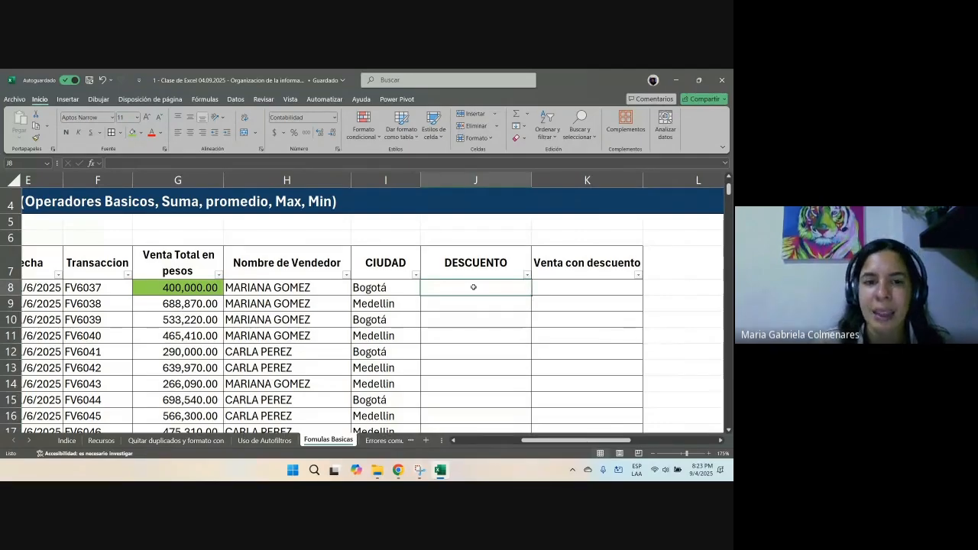
Step: Delete the blank column L between the sales table and the discount rate
scroll(543, 440, right, 1)
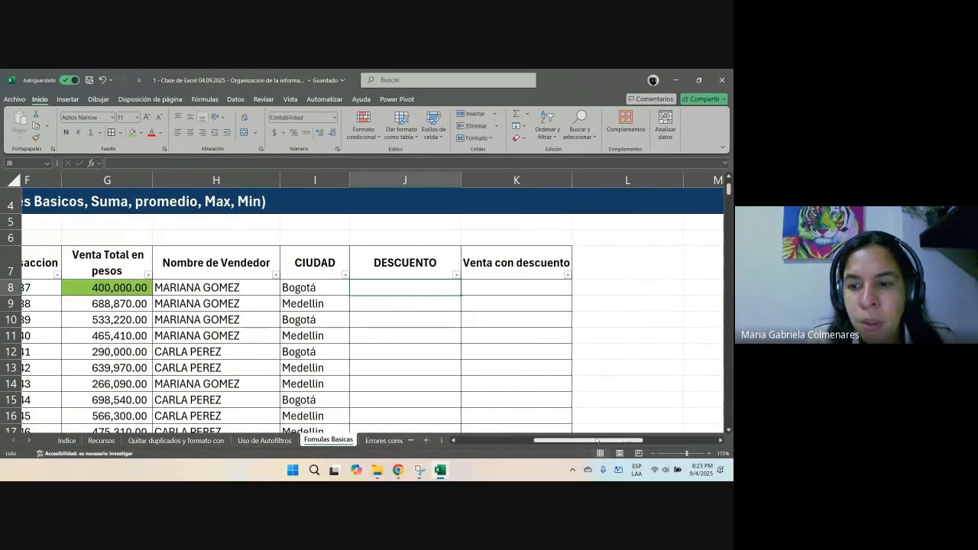
scroll(557, 441, right, 3)
click(467, 179)
key(ctrl+minus)
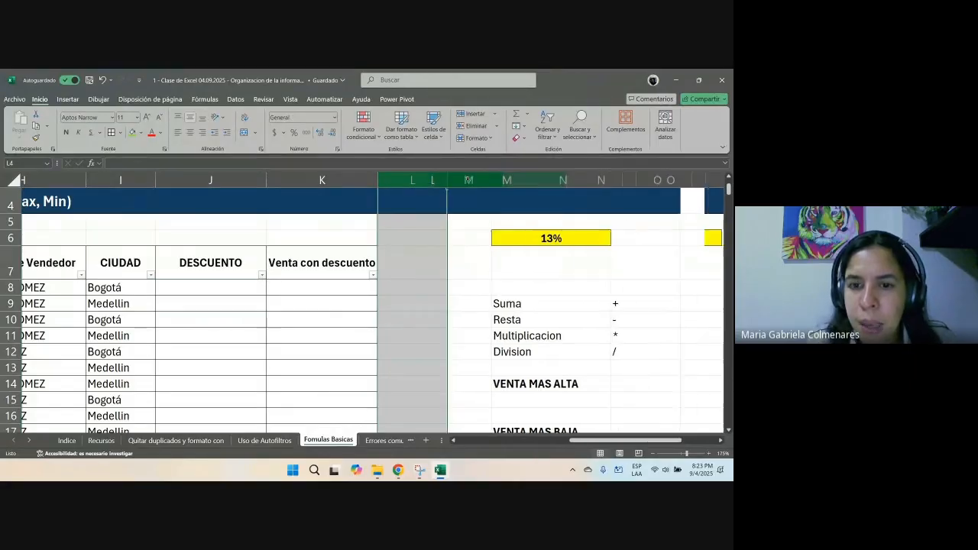
Step: Select the discount rate in M6 and show it together with the sales table at 160% zoom
click(502, 240)
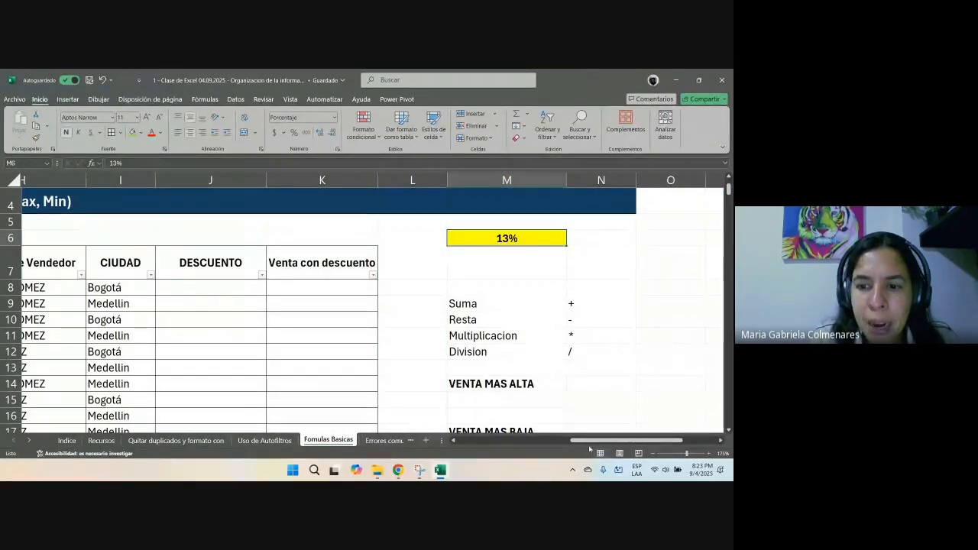
drag(591, 441, 565, 445)
scroll(428, 354, down, 1)
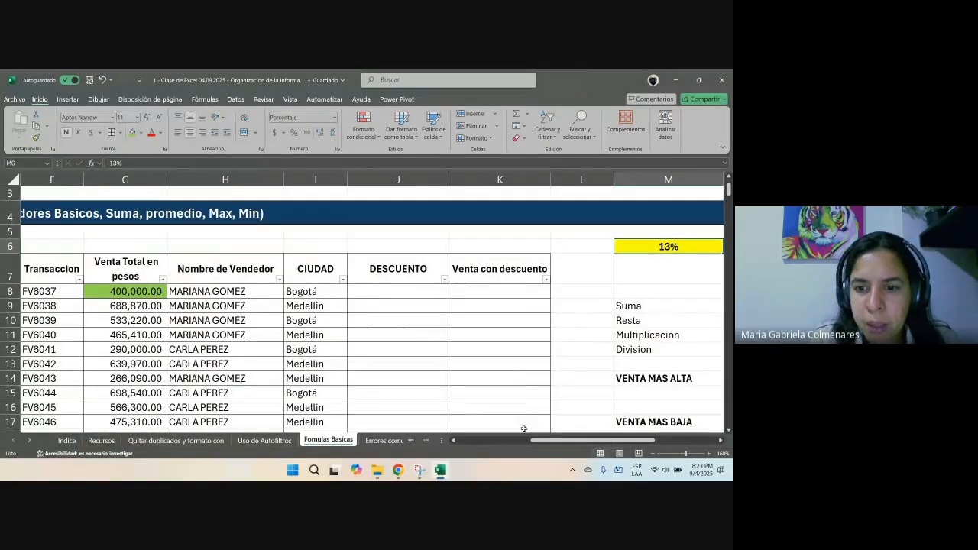
scroll(474, 375, right, 1)
scroll(529, 401, down, 1)
click(413, 349)
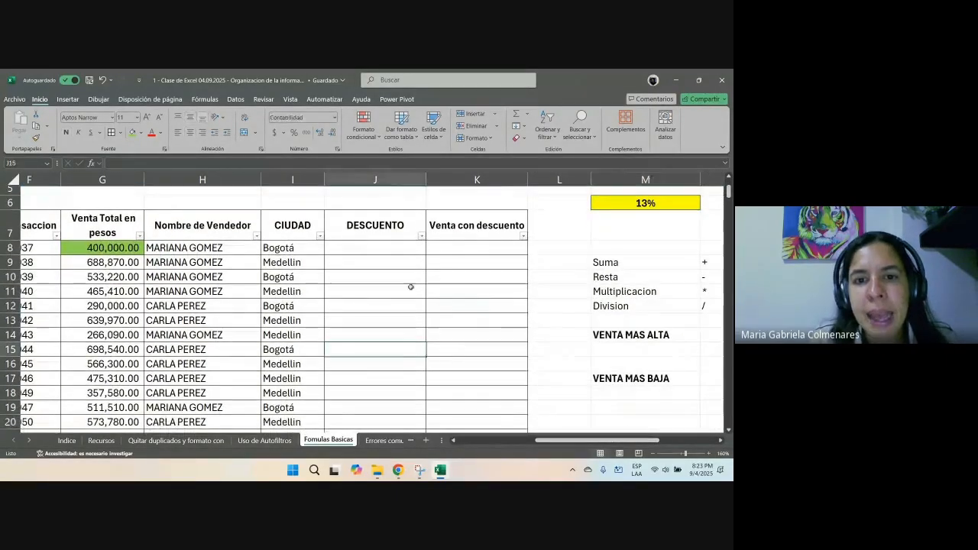
click(372, 253)
text(+)
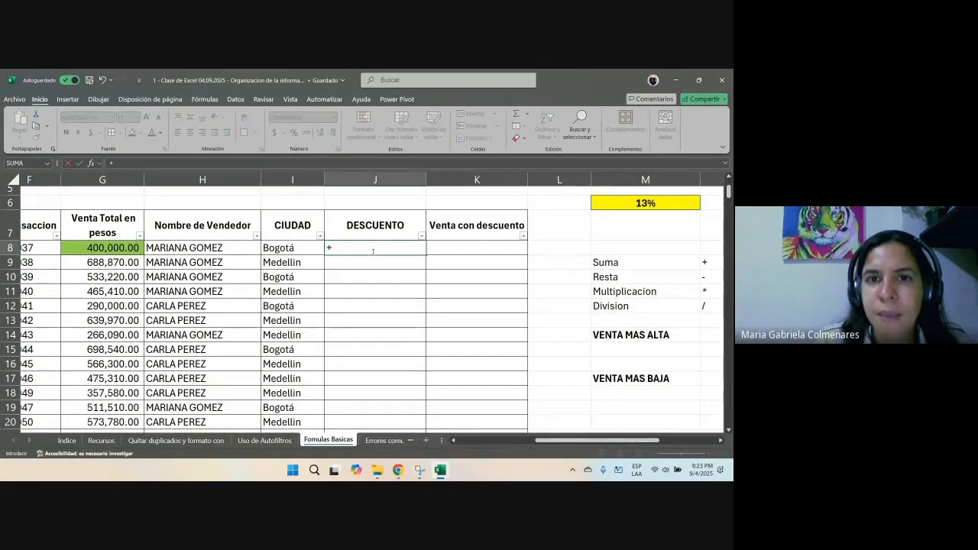
click(108, 247)
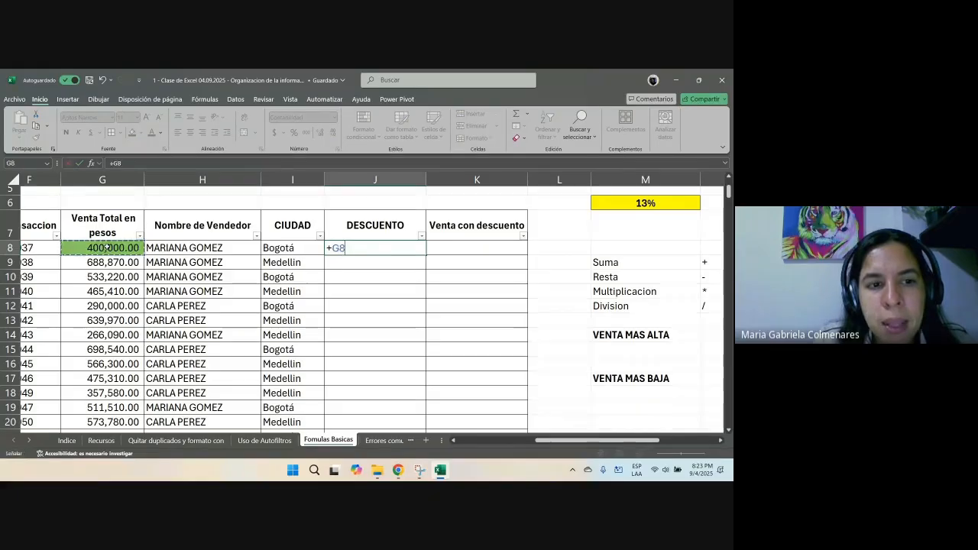
text(*)
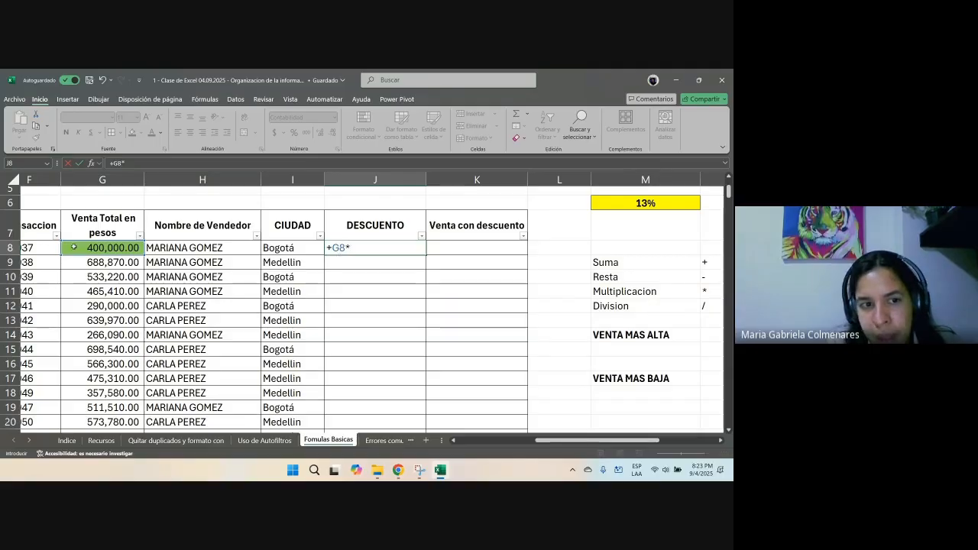
key(Escape)
Step: Enter the discount formula +G8*M6 in J8, multiplying the first sale total by the rate with relative references
text(+)
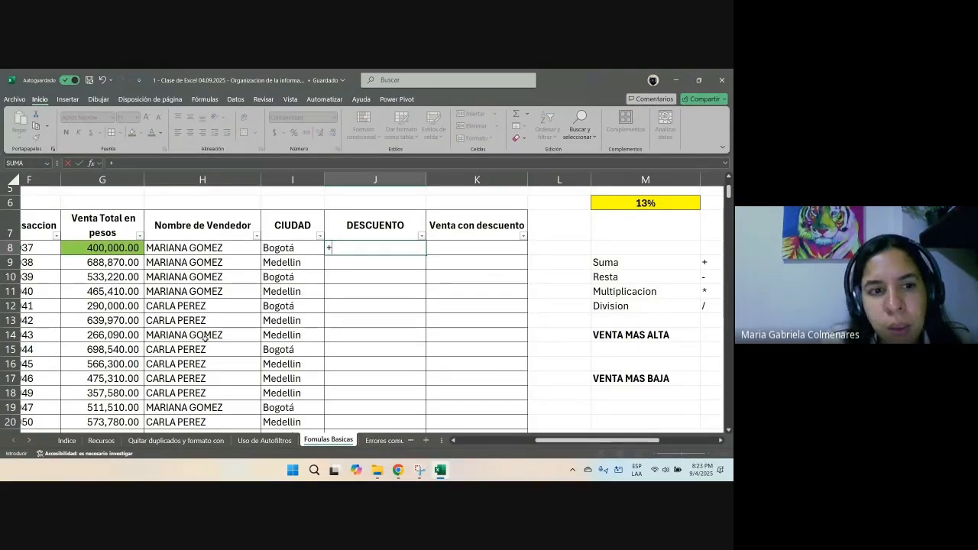
click(104, 248)
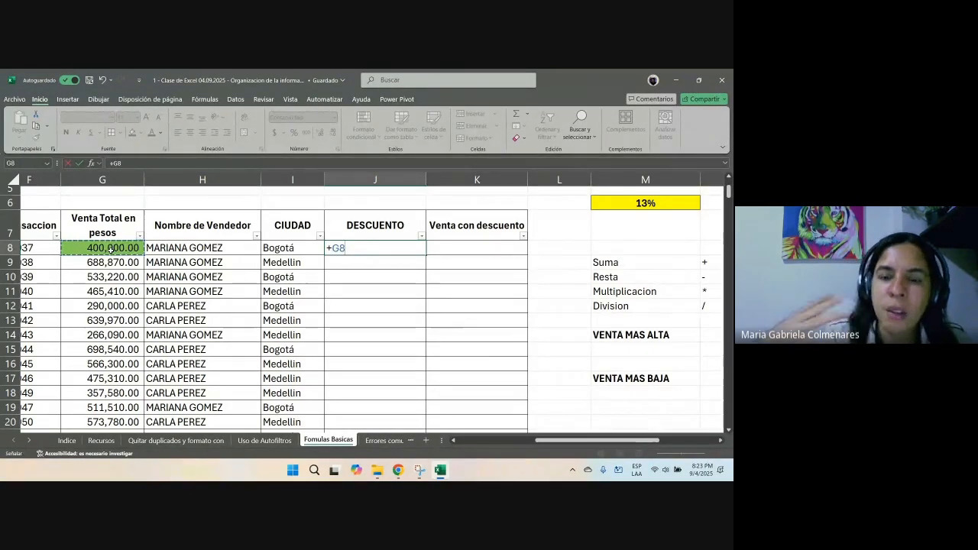
text(*)
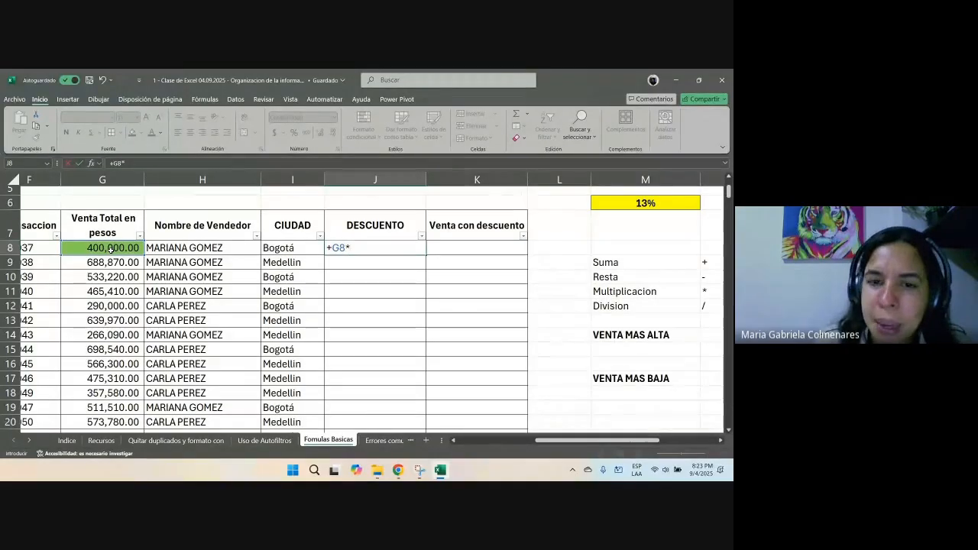
text(15)
key(BackSpace)
key(BackSpace)
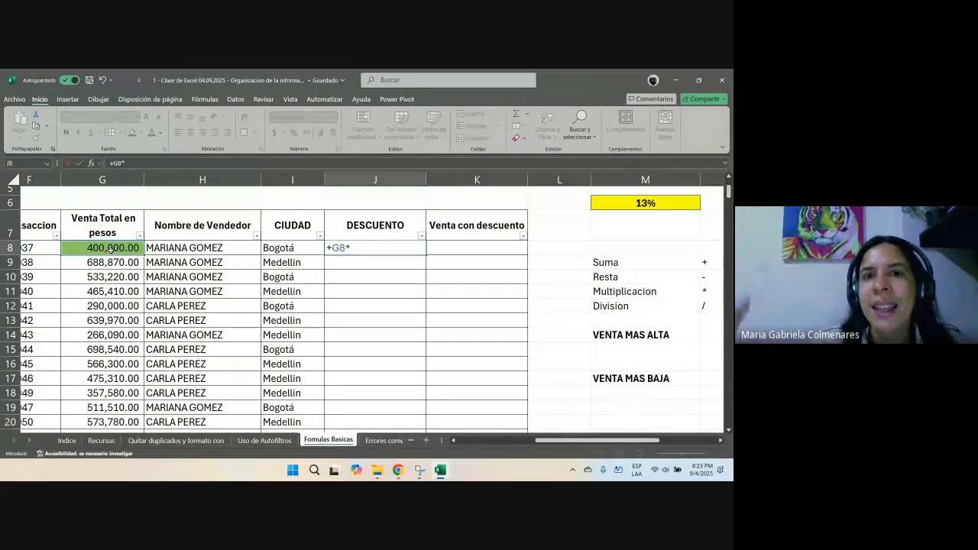
click(622, 201)
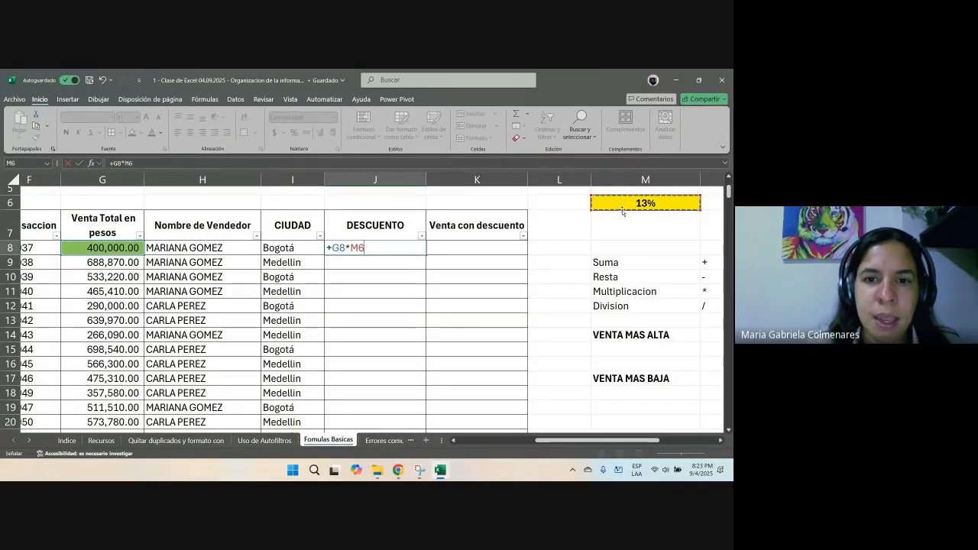
key(Return)
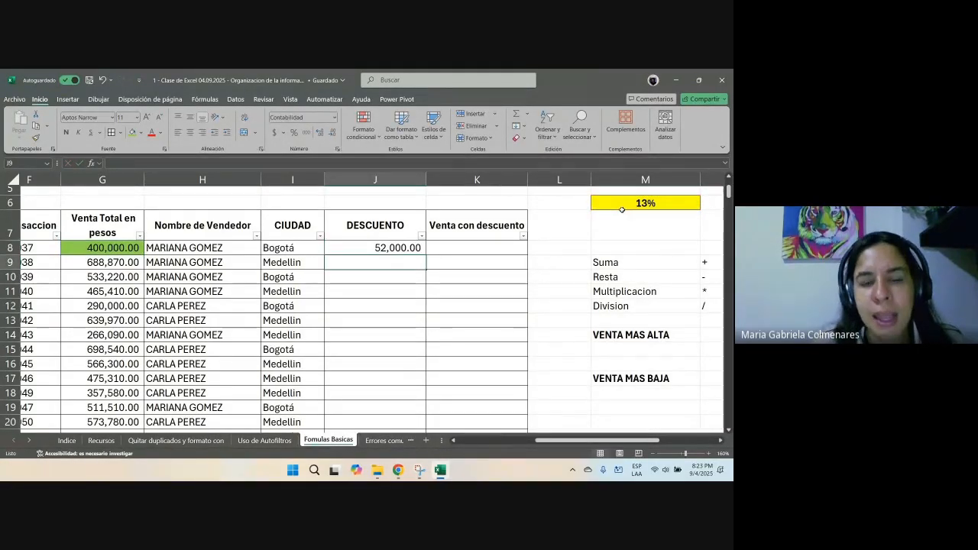
Step: Copy the discount formula from J8 and paste it into J11 to demonstrate relative references
key(Up)
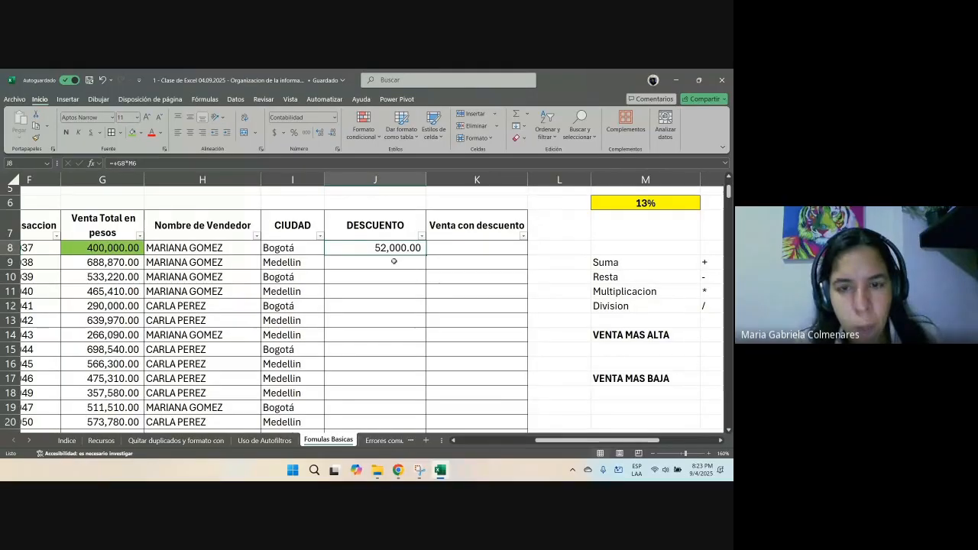
key(ctrl+c)
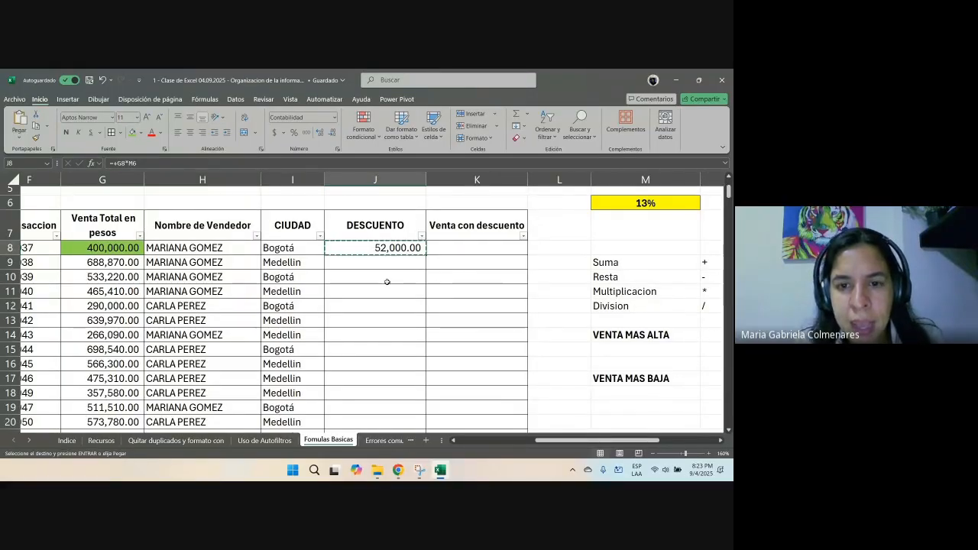
drag(386, 265, 387, 289)
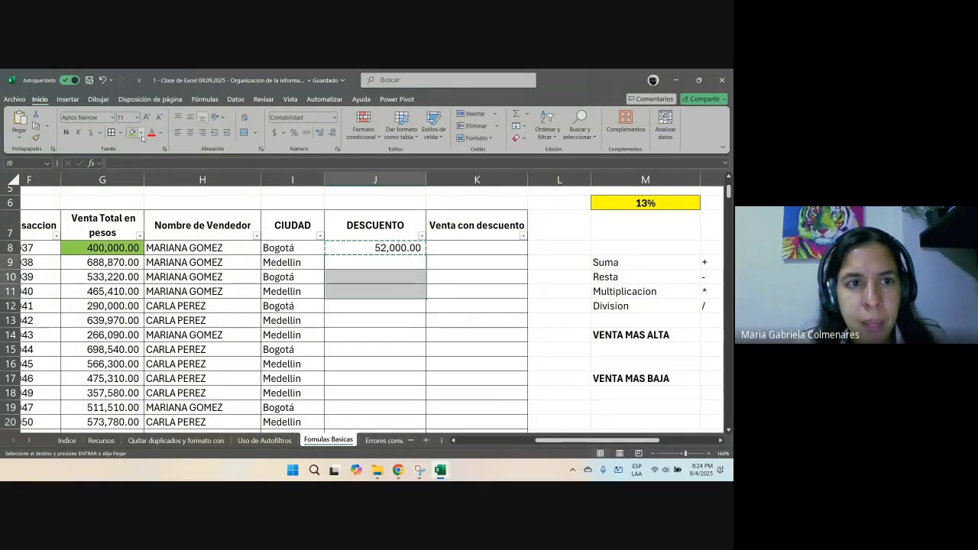
click(411, 266)
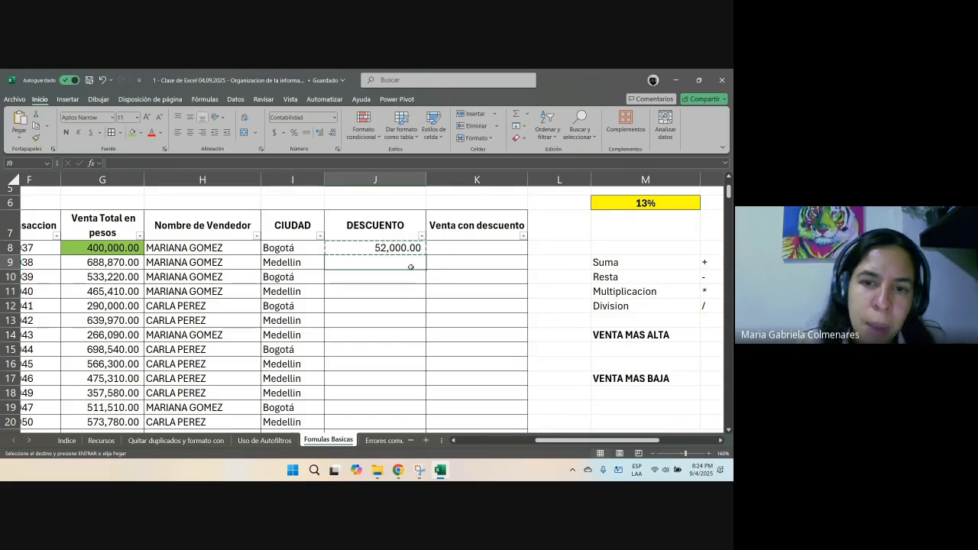
key(Down)
key(Down)
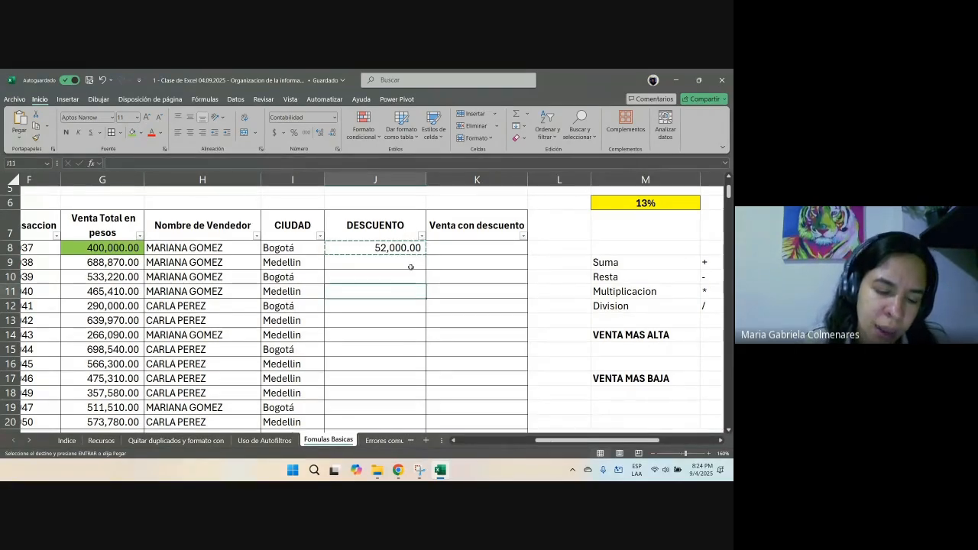
key(ctrl+v)
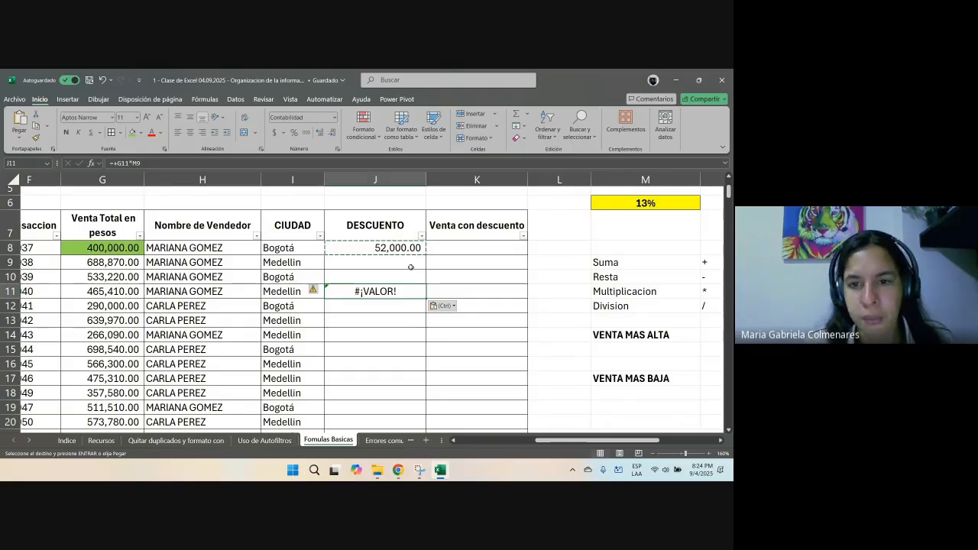
Step: Examine the cells referenced by the pasted formula in J11, and clear that cell
key(F2)
key(Escape)
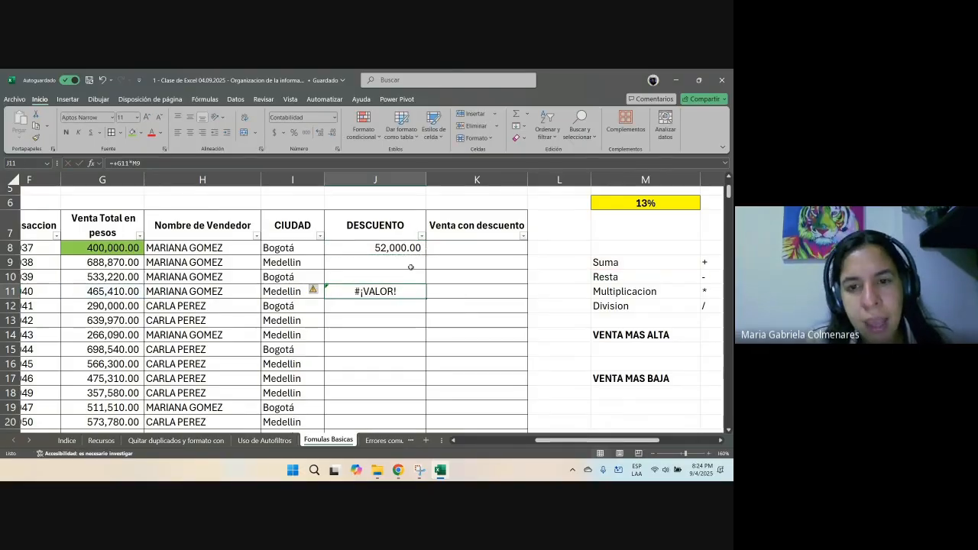
key(F2)
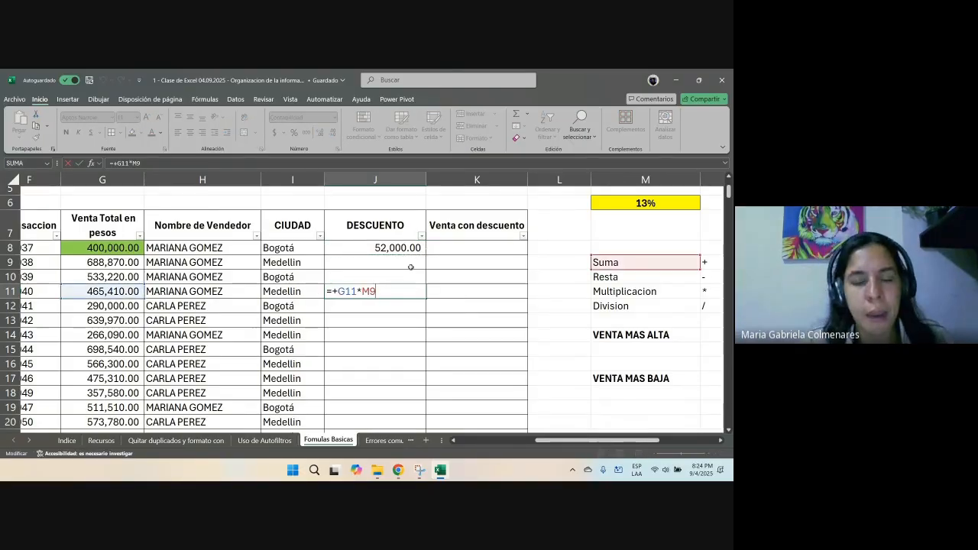
key(Escape)
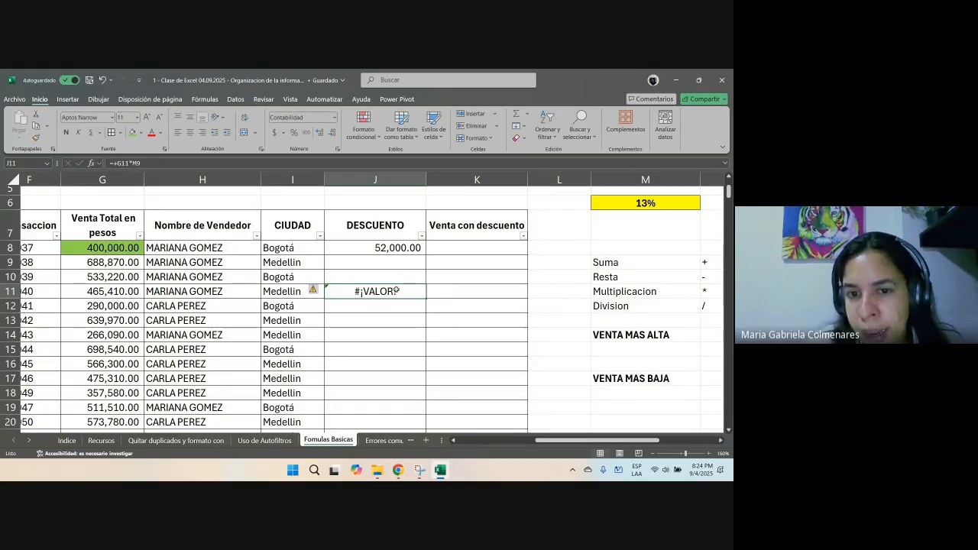
key(F2)
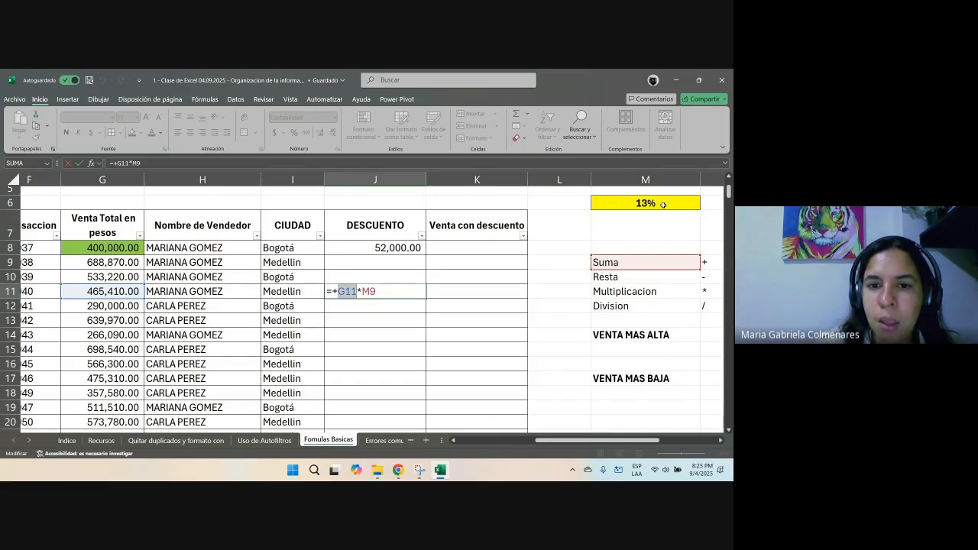
key(Escape)
key(Delete)
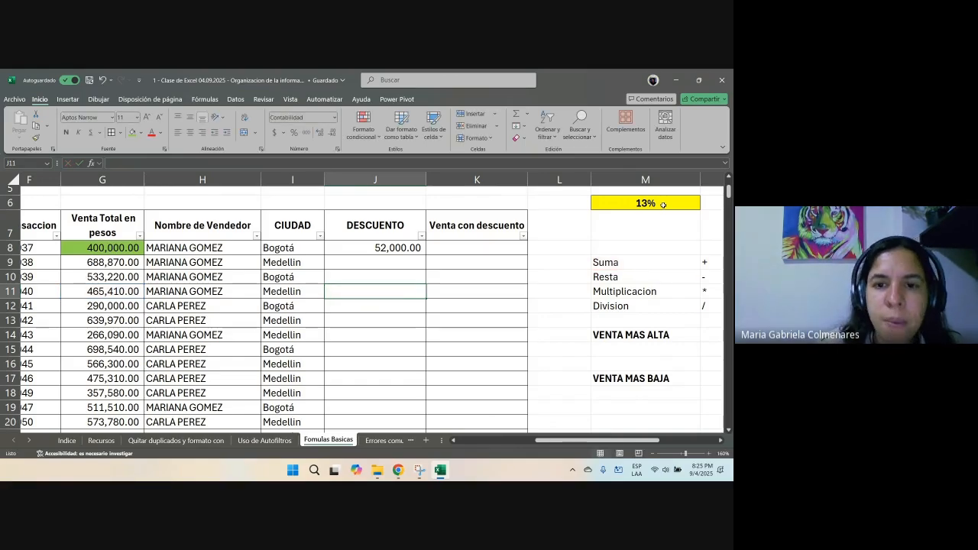
Step: Replace the discount formula in J8 with +G8*$M$6, locking the reference to the rate cell
key(Up)
key(Up)
key(Up)
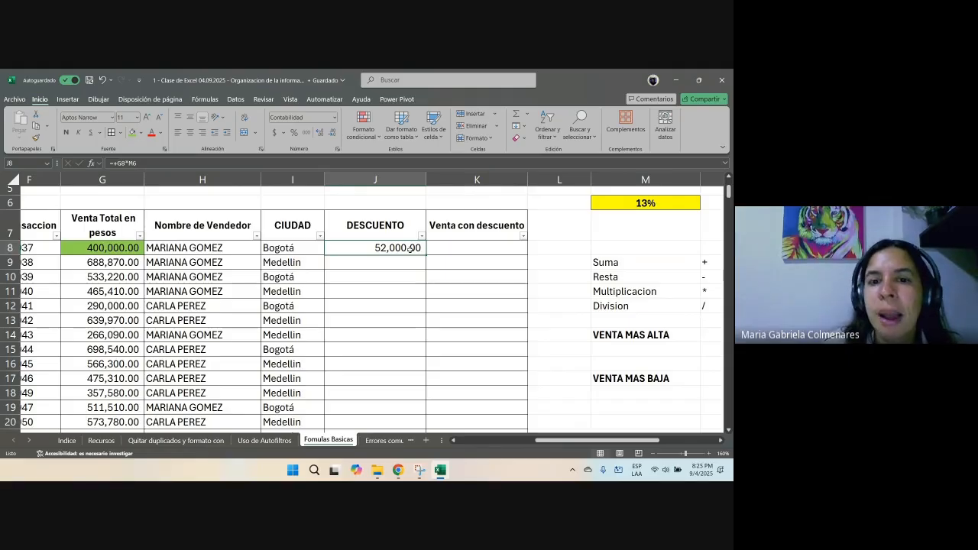
text(+)
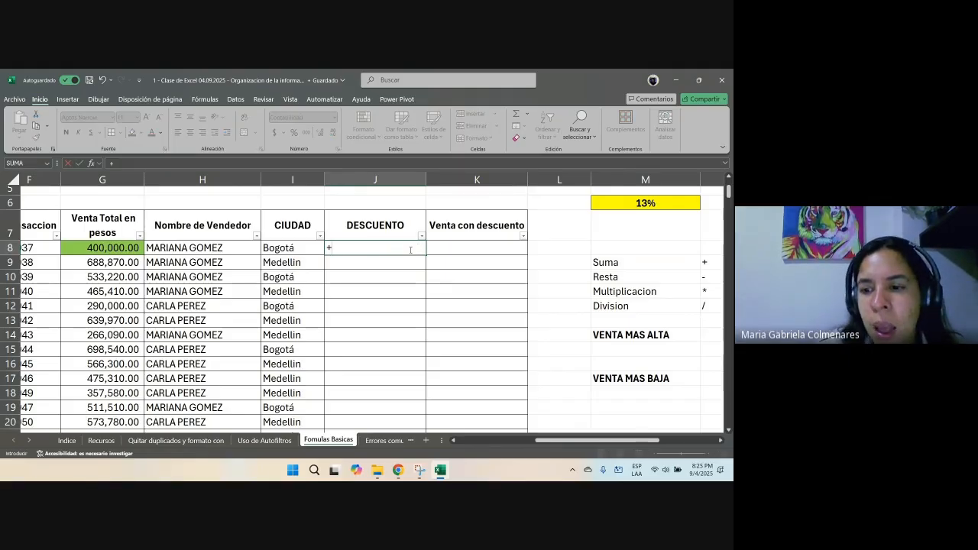
click(117, 247)
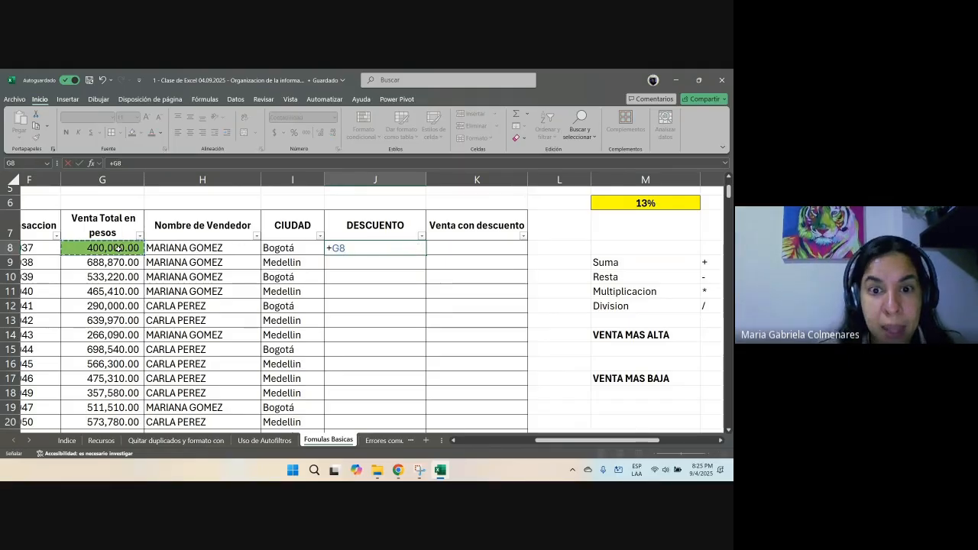
text(*)
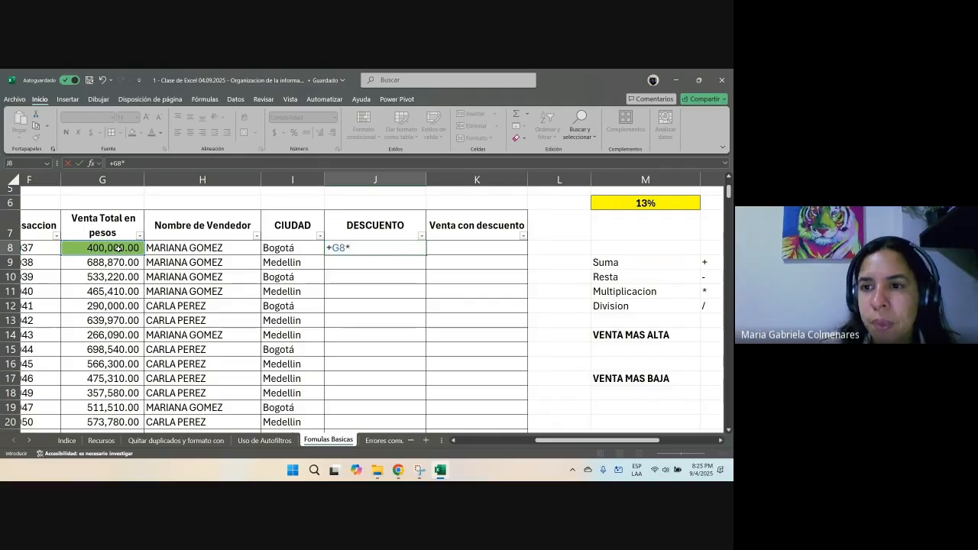
click(626, 203)
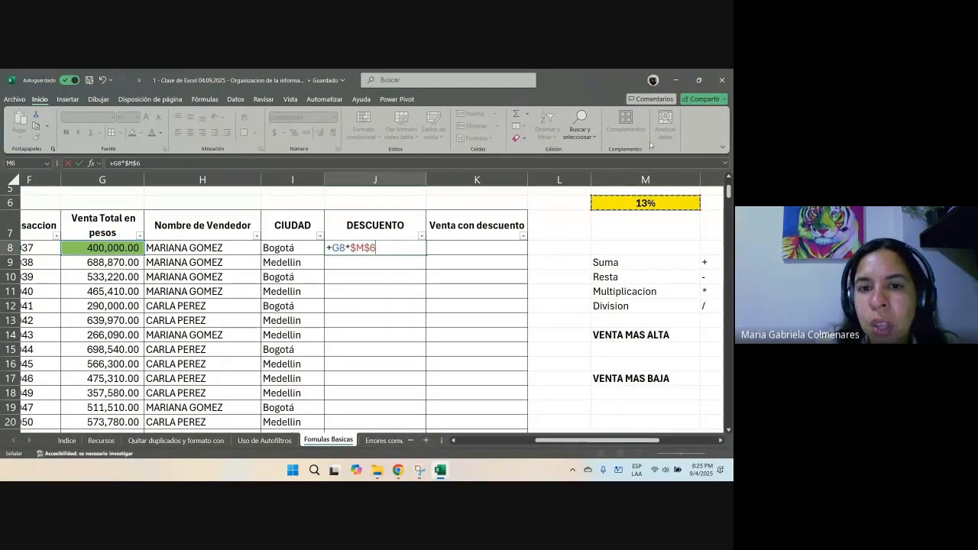
click(358, 249)
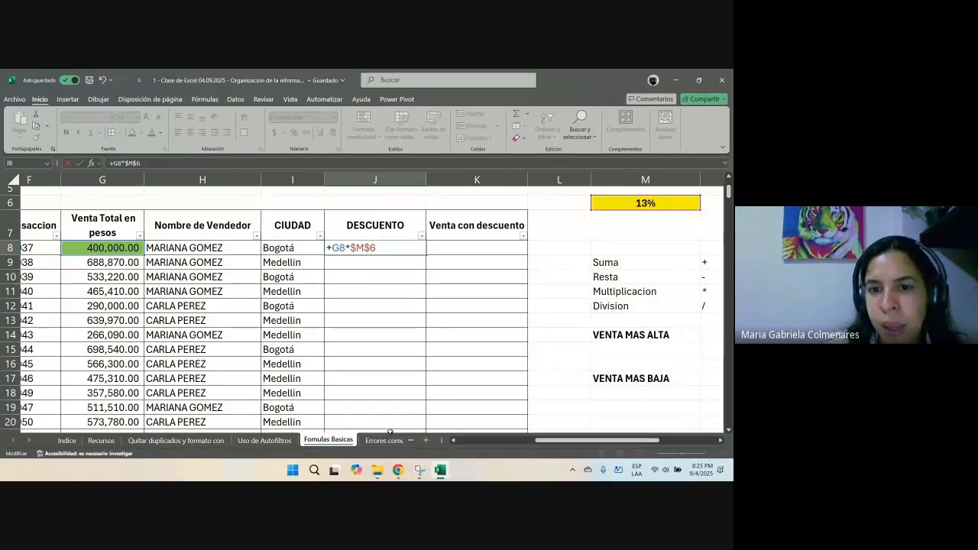
key(Return)
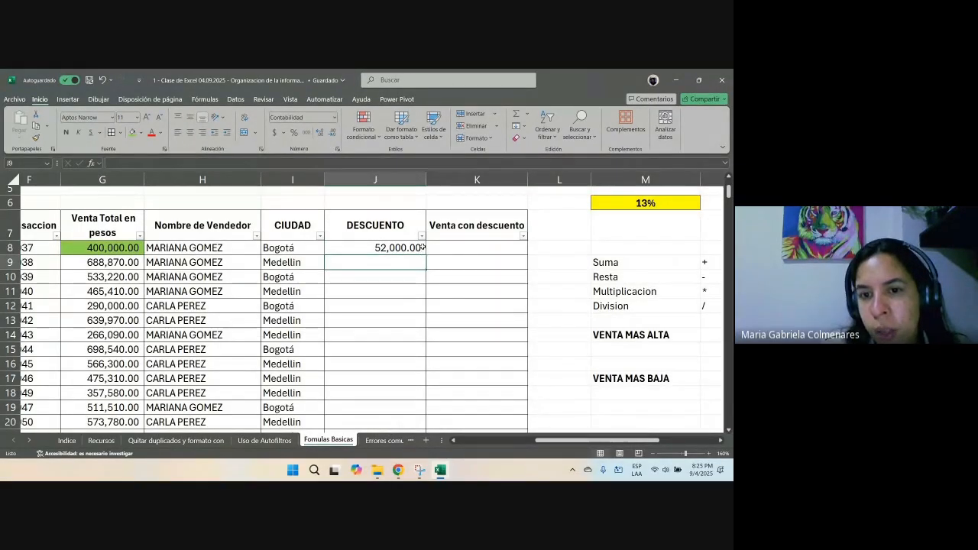
Step: Fill the J8 discount formula down the DESCUENTO column to the end of the table
click(418, 250)
double_click(427, 255)
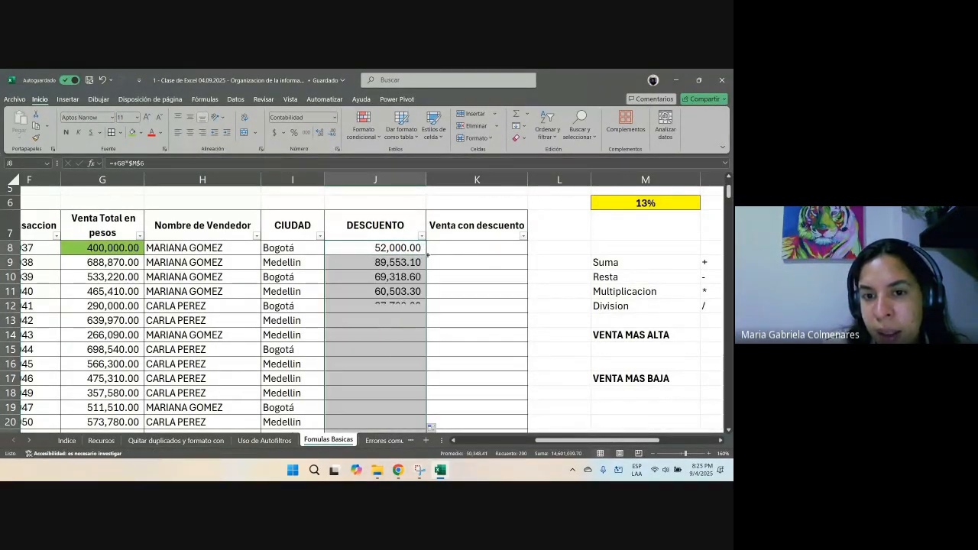
scroll(426, 256, down, 4)
scroll(425, 256, up, 6)
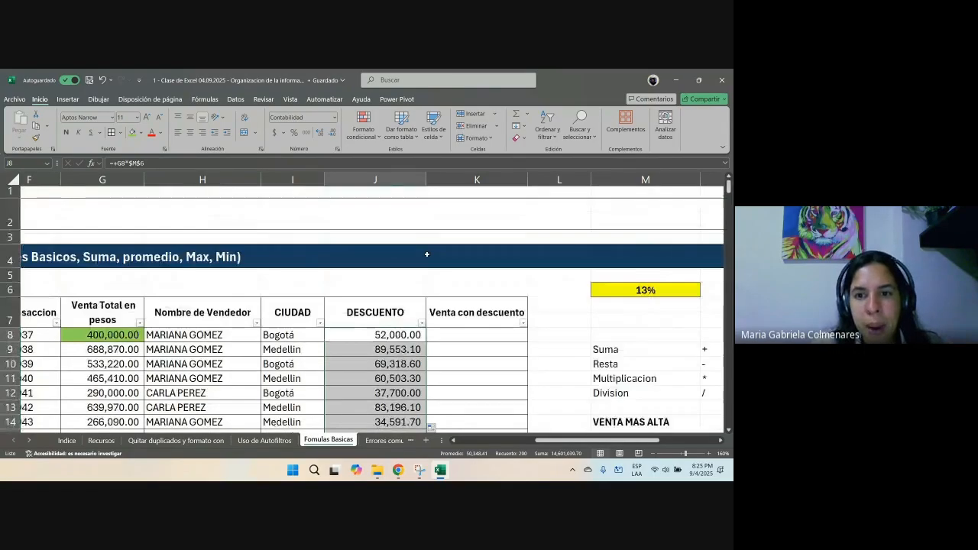
scroll(382, 290, down, 2)
scroll(347, 324, up, 1)
Step: Inspect the filled discount formulas in J16 and J11 to see which references shift and which stay fixed
click(357, 366)
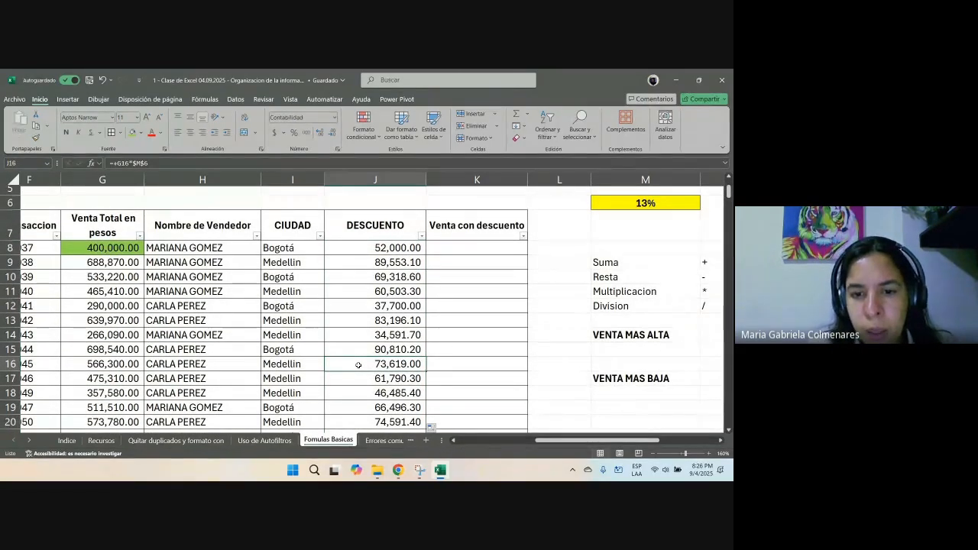
double_click(357, 366)
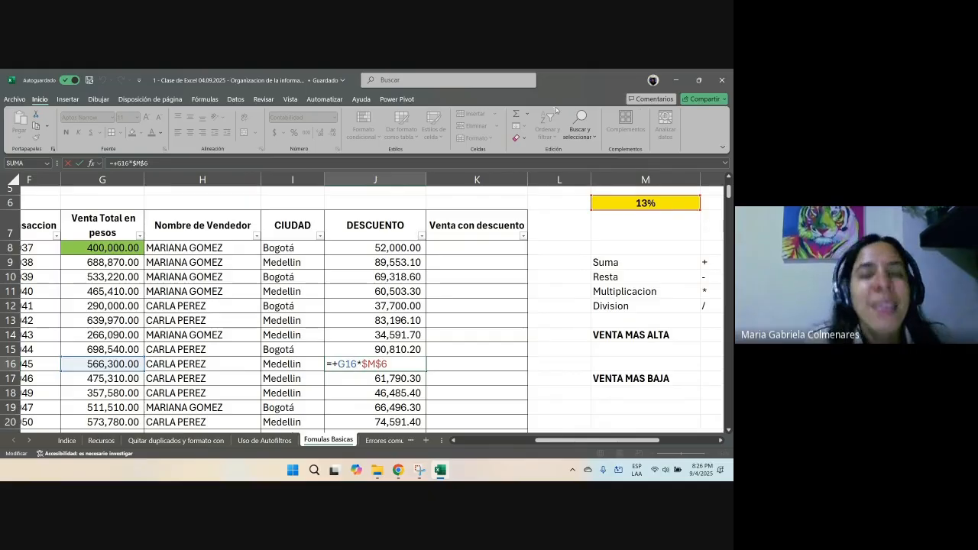
key(Return)
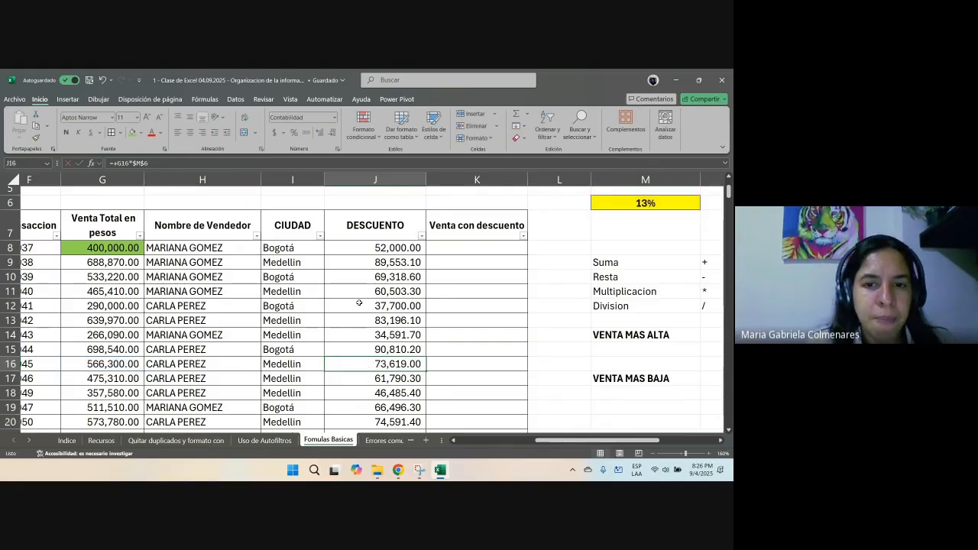
click(366, 295)
Step: Switch to the Google Meet call, dismiss the raised-hand notification, check the participant's chat message, and return to the Excel workbook
mouse_move(398, 470)
click(331, 448)
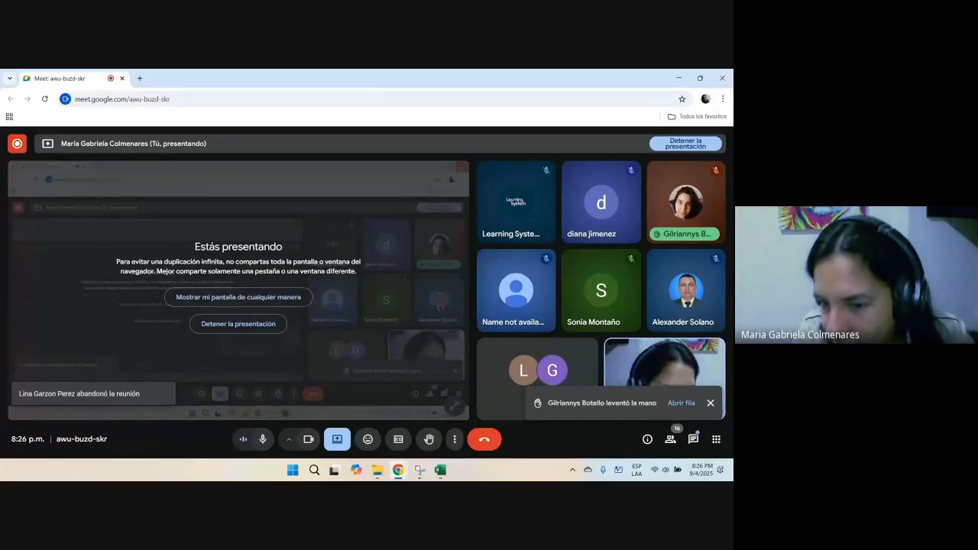
click(710, 403)
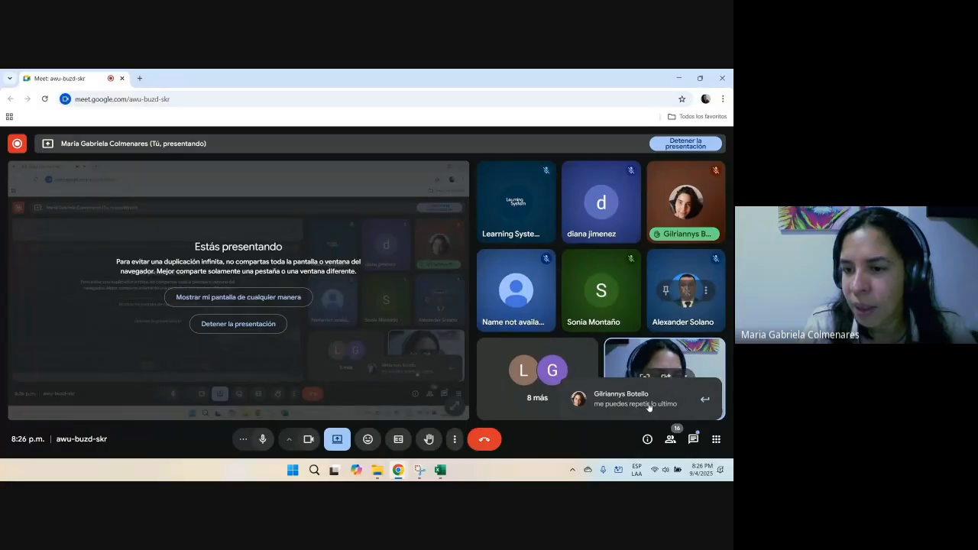
key(alt+Tab)
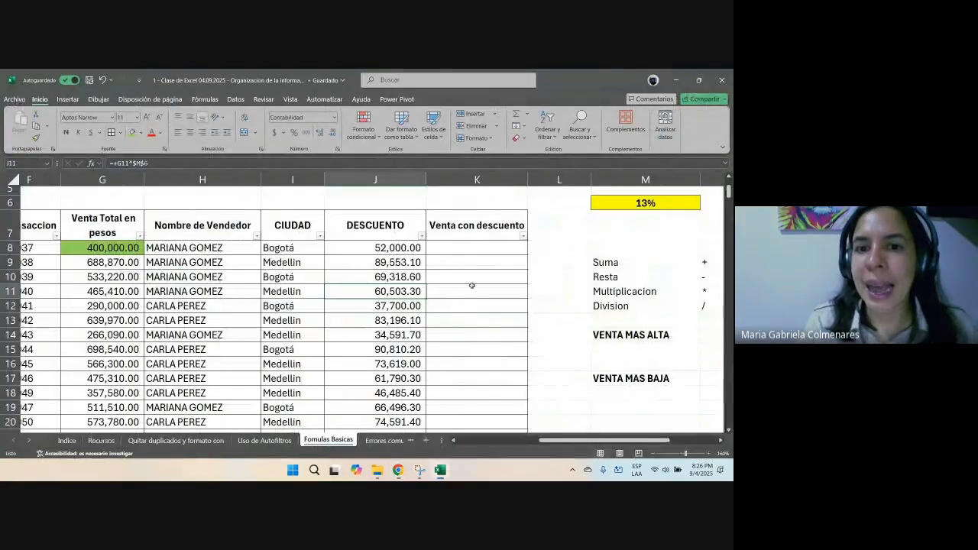
Step: Clear the discount formulas from J9 down to the end of the DESCUENTO column, keeping the J8 formula
click(377, 263)
key(ctrl+shift+Down)
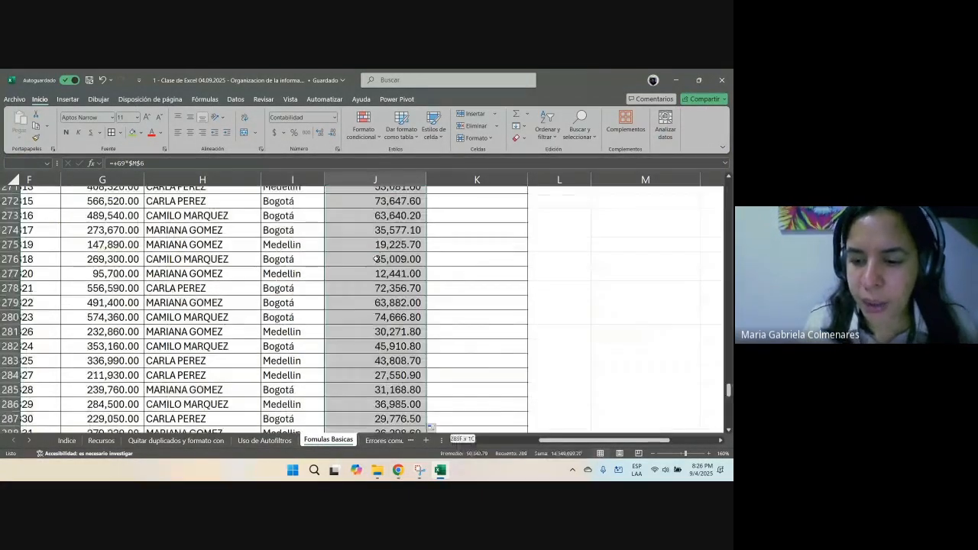
key(Delete)
Step: Enter the discount formula +G10*13% in J10, with the percentage written directly into it
click(388, 291)
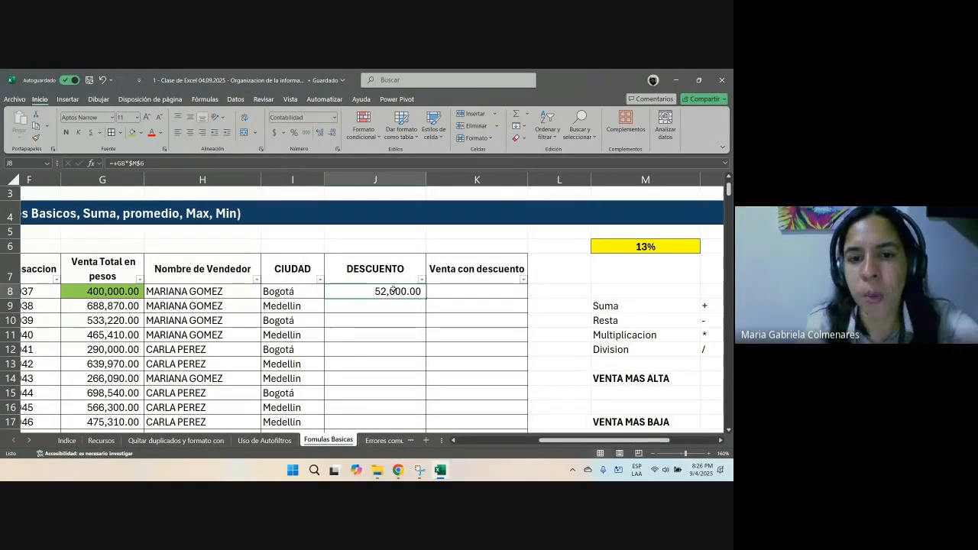
key(Down)
key(Down)
text(+)
key(Left)
key(Left)
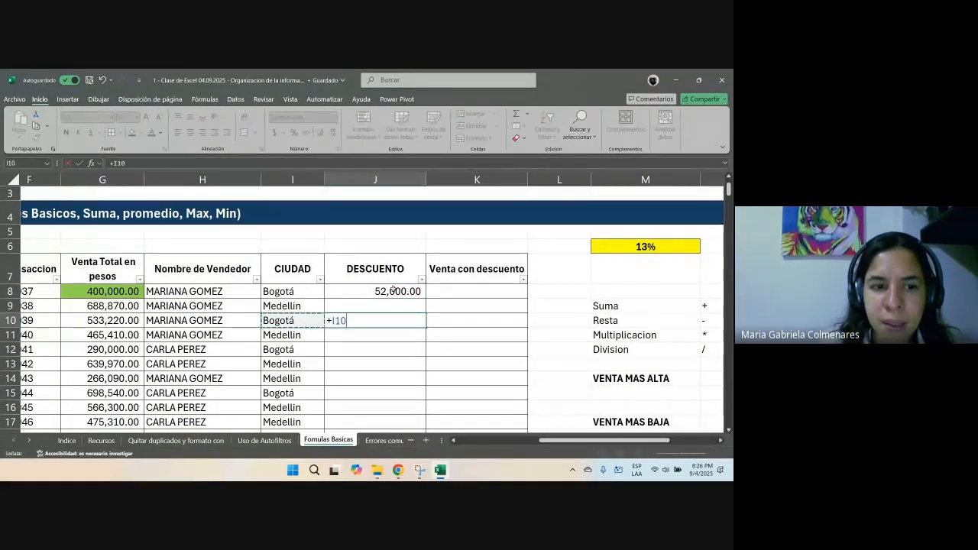
key(Left)
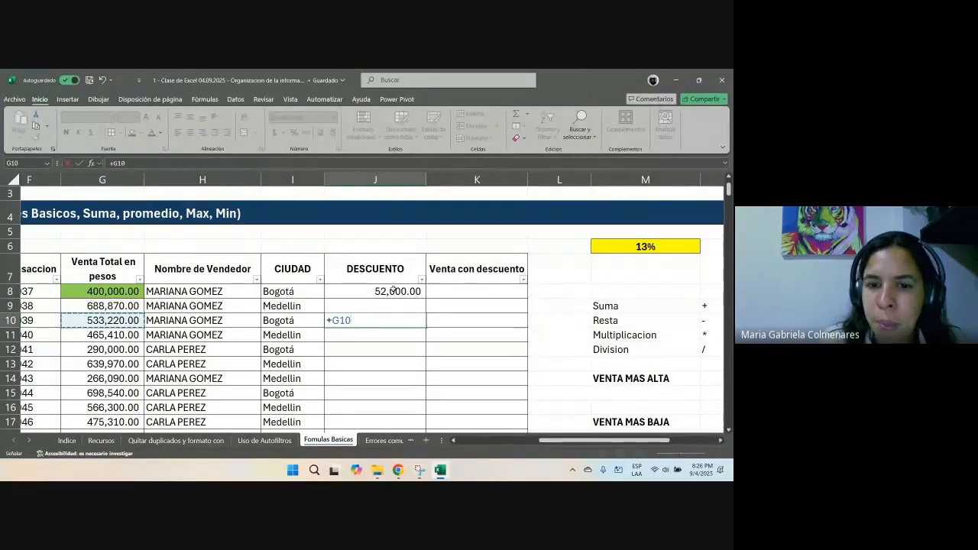
text(*)
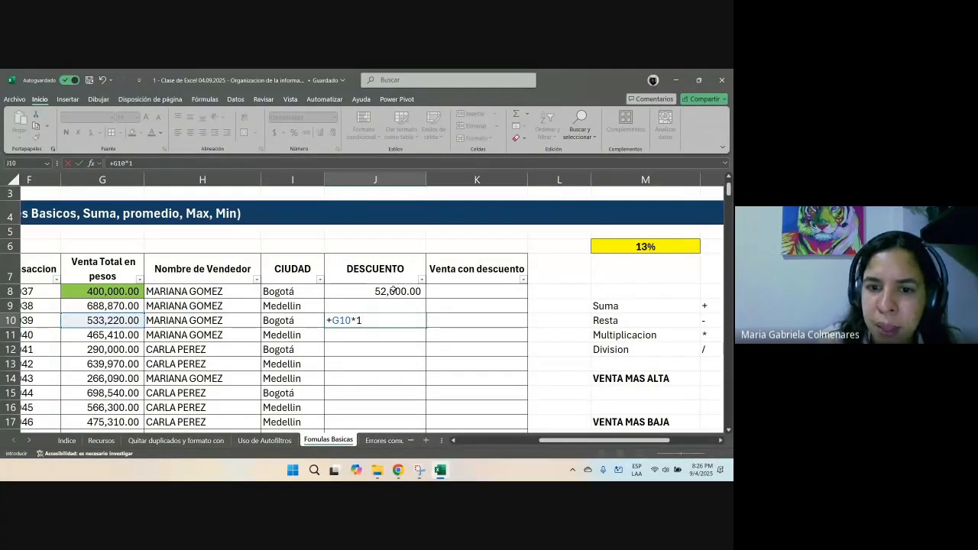
text(13%)
key(ctrl+Return)
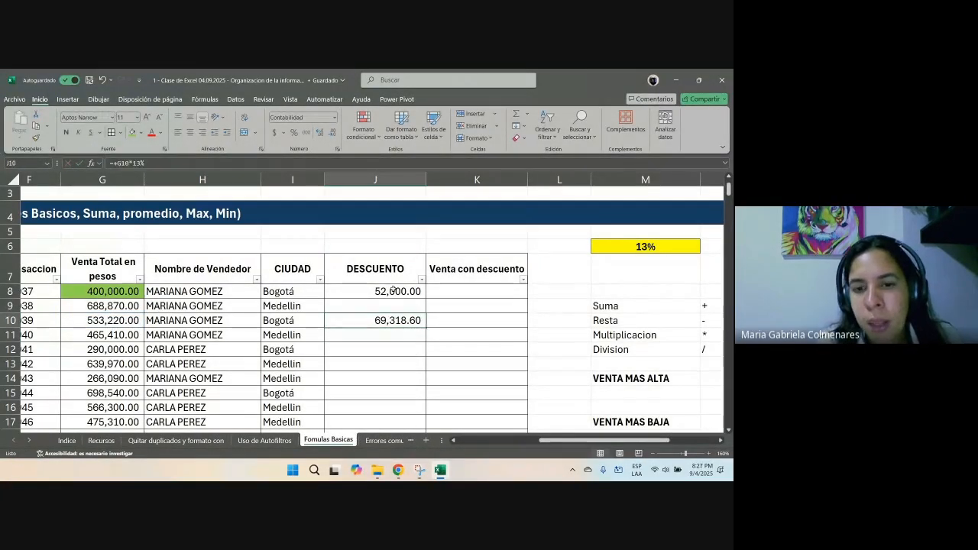
Step: Copy the J10 discount formula into J21
key(ctrl+c)
scroll(370, 301, down, 2)
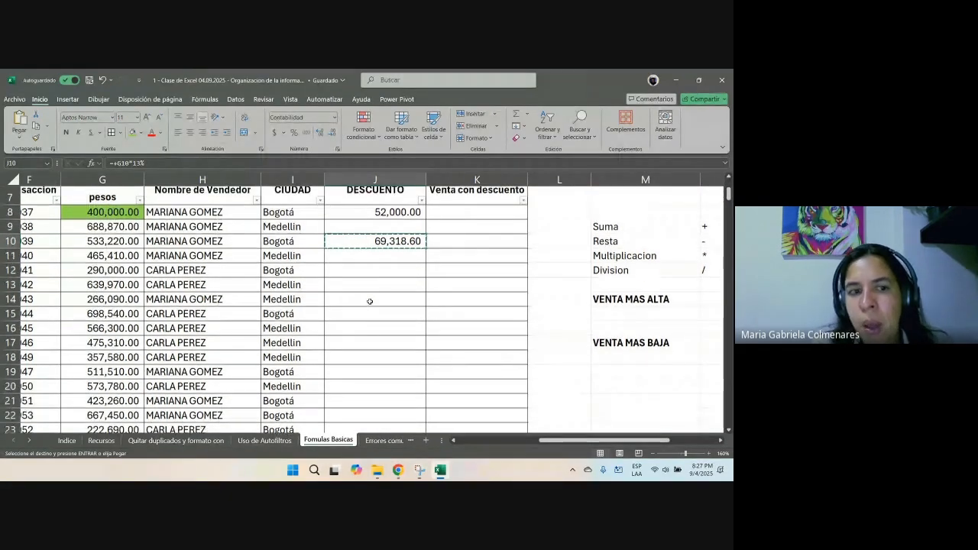
scroll(370, 301, down, 2)
click(370, 304)
key(Return)
Step: Compare the source row's sale in G10 with the sale cell referenced by the copied formula in J21
scroll(321, 291, up, 3)
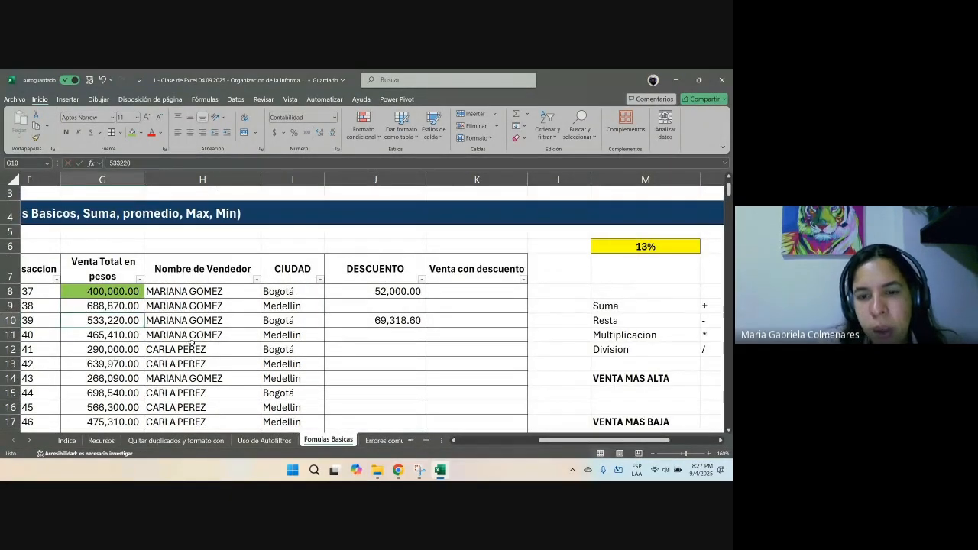
scroll(129, 327, down, 4)
drag(375, 262, 139, 263)
click(139, 263)
double_click(396, 267)
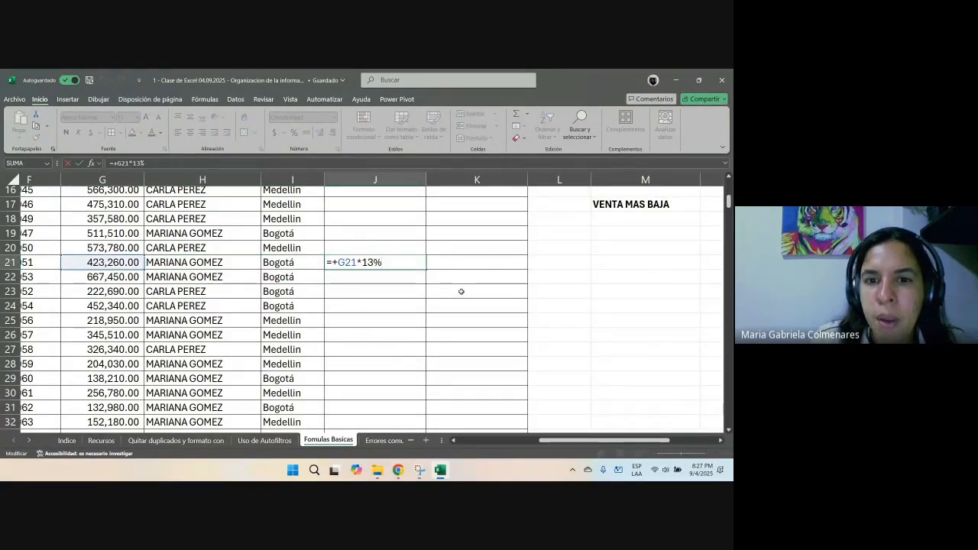
key(Escape)
Step: Copy the J21 formula into J24 and inspect which sale cell it references
key(ctrl+c)
click(358, 305)
key(ctrl+v)
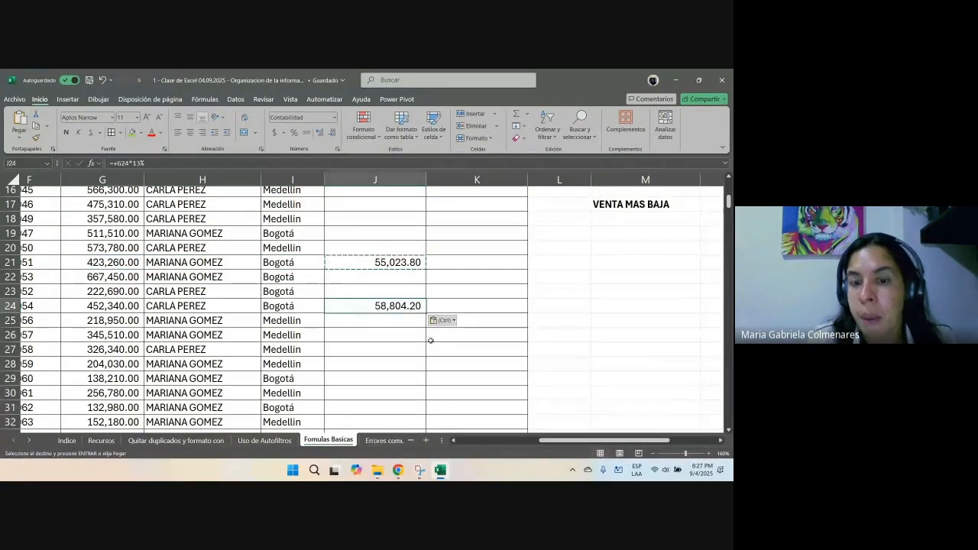
key(F2)
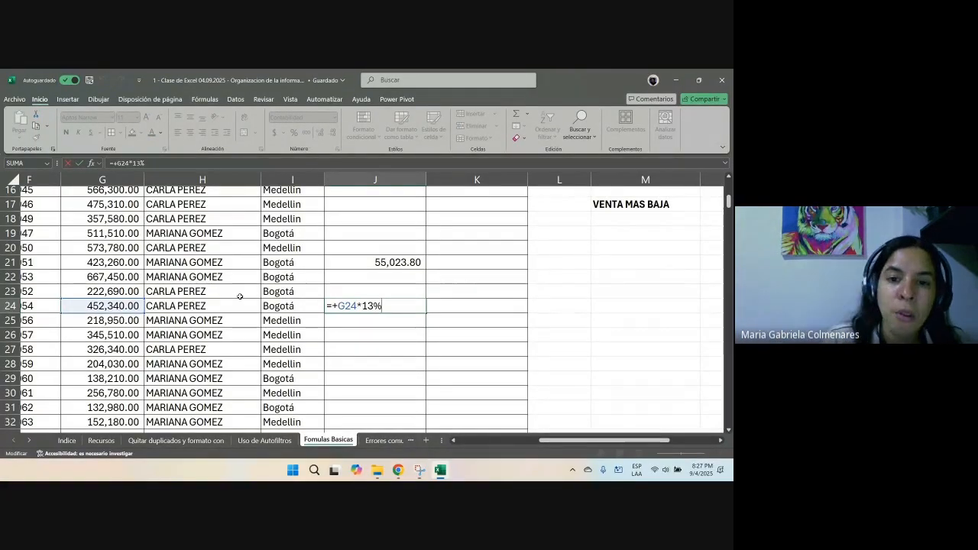
key(Escape)
Step: Clear the trial discount formulas from J10 down through J24
scroll(240, 296, up, 3)
drag(370, 276, 380, 406)
key(Delete)
scroll(398, 382, up, 16)
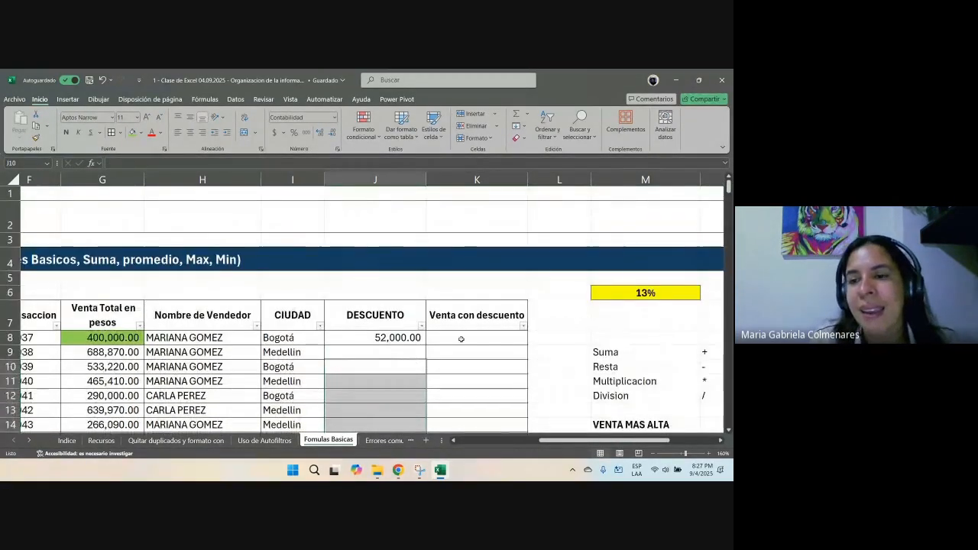
Step: Enter the formula +G9*M6 in J9, multiplying the sale by the relative rate cell reference
click(644, 293)
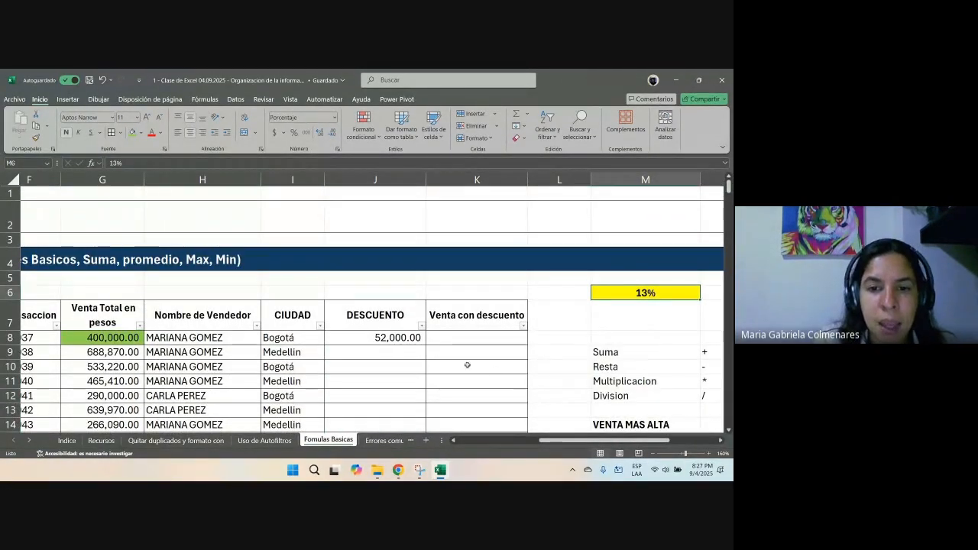
click(407, 354)
text(+)
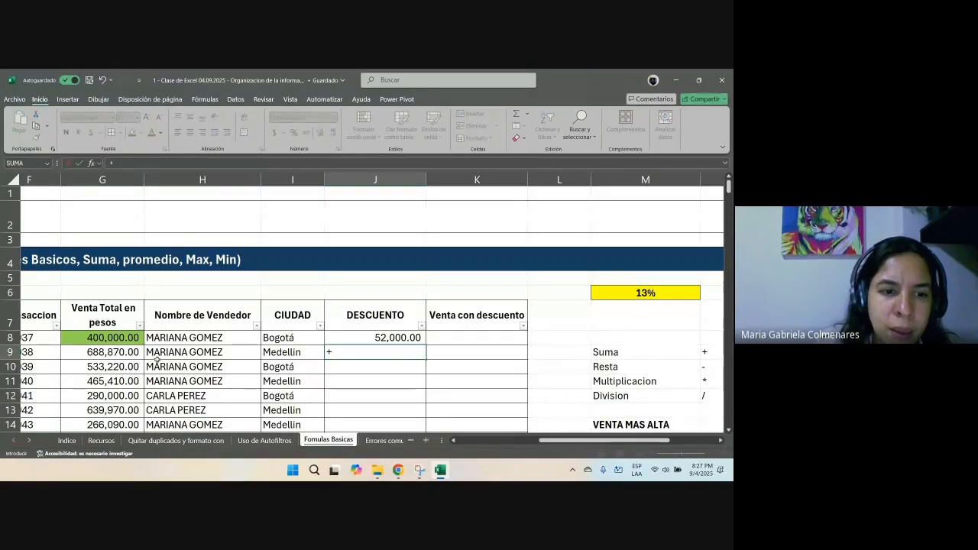
click(120, 353)
text(*)
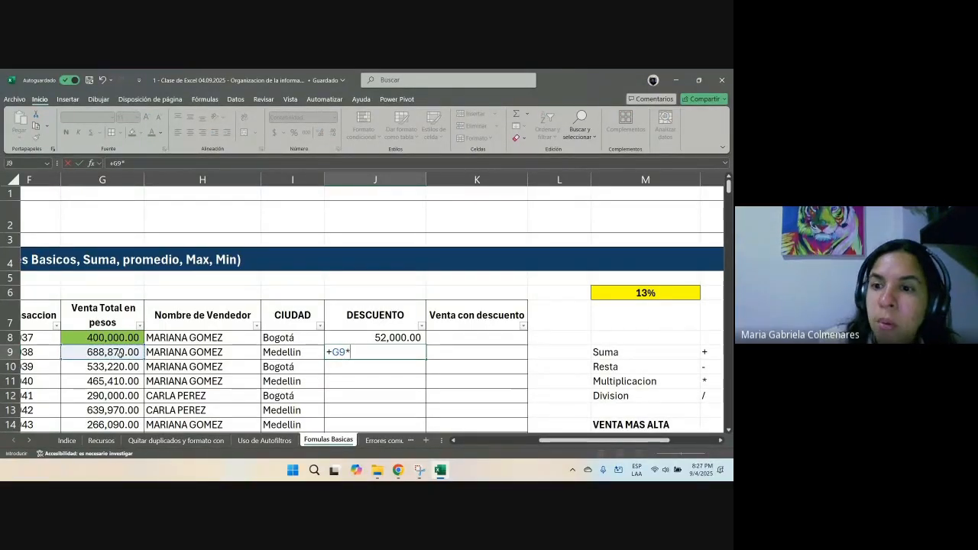
click(674, 291)
key(Return)
key(Up)
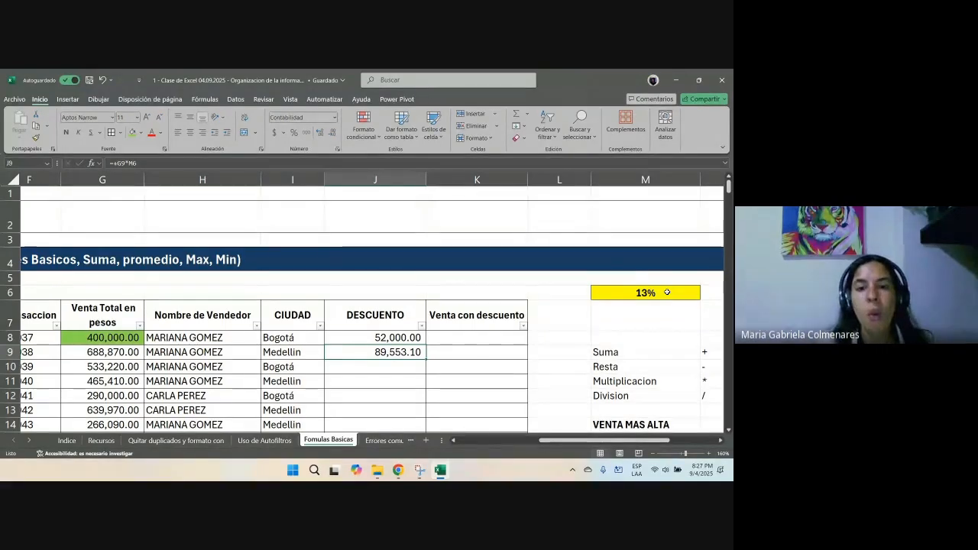
Step: Copy the J9 formula with its relative rate reference into J13
key(ctrl+c)
scroll(389, 323, down, 2)
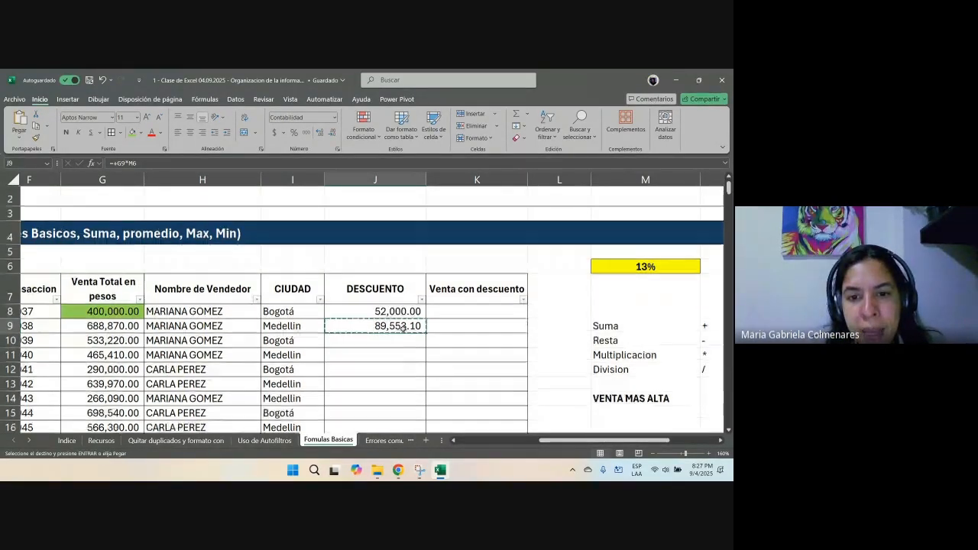
click(382, 322)
key(ctrl+v)
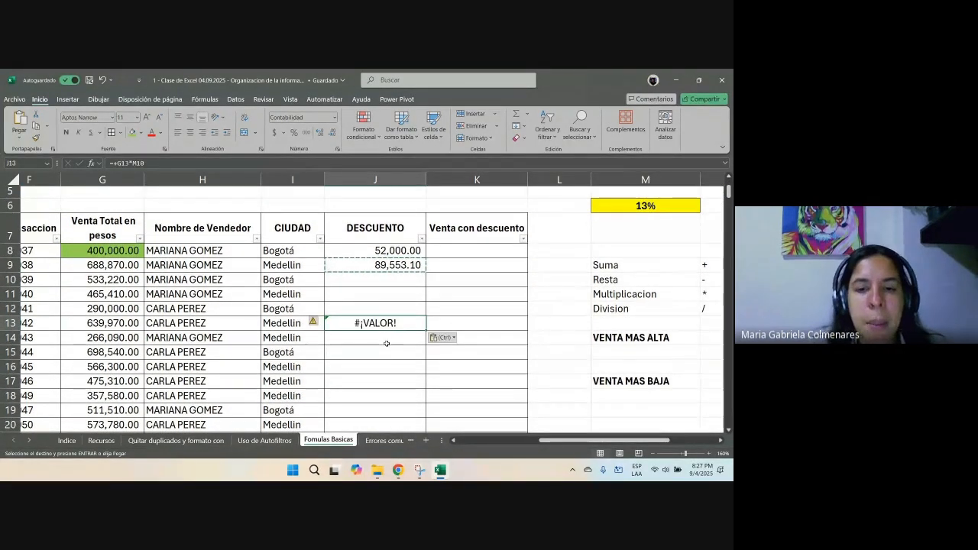
Step: Inspect which cells the pasted J13 formula references and delete it
key(F2)
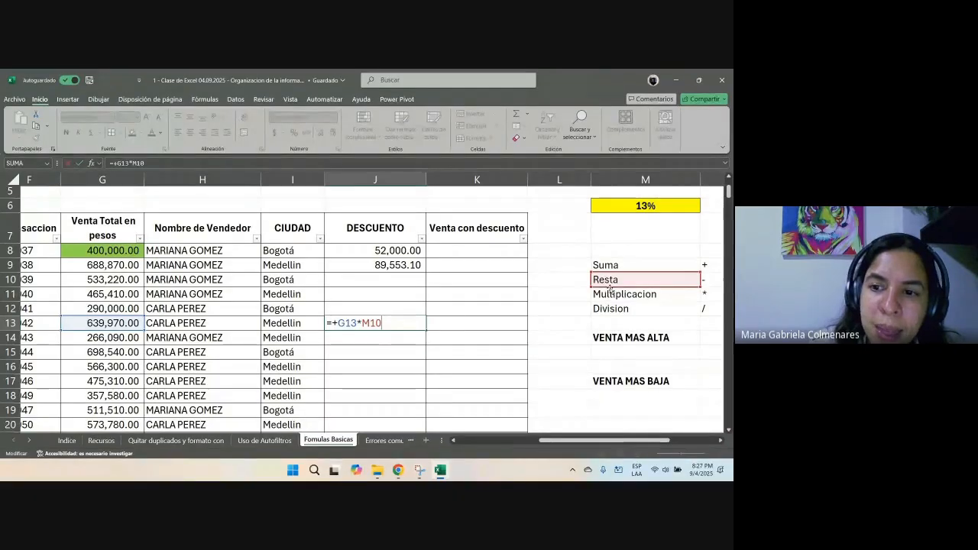
mouse_move(609, 287)
mouse_down()
mouse_move(605, 313)
mouse_move(605, 281)
mouse_up()
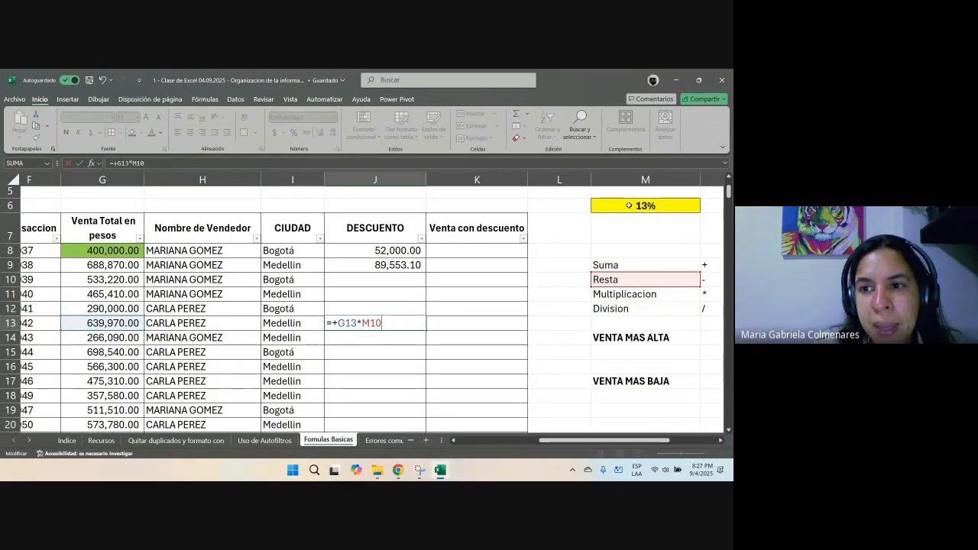
key(ctrl+Return)
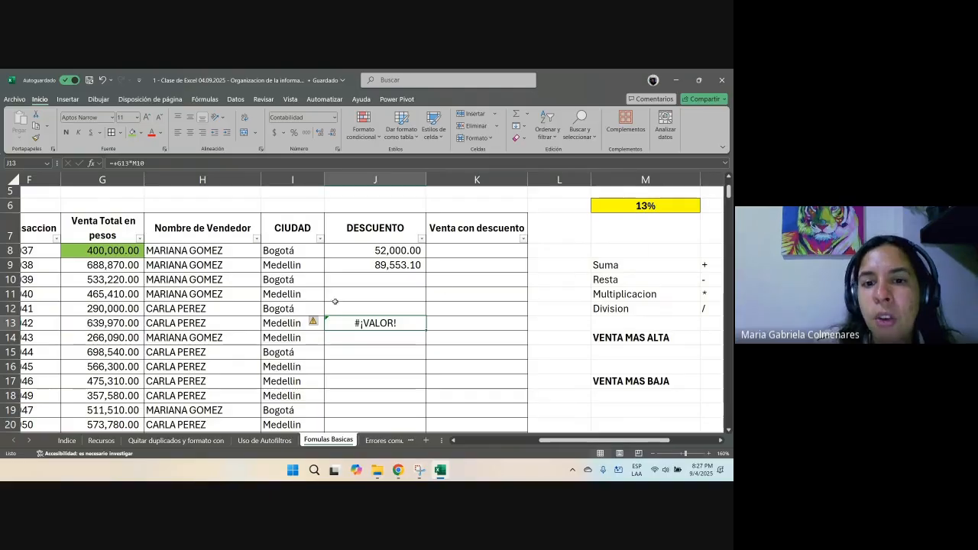
key(Delete)
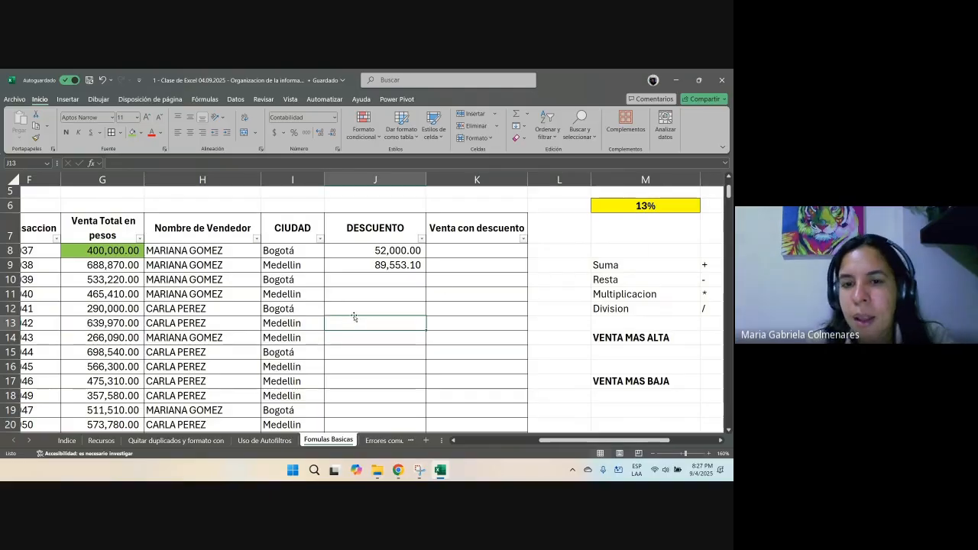
Step: Try locking the rate reference in J9 as $M$6, and restore the formula with its relative reference
double_click(386, 268)
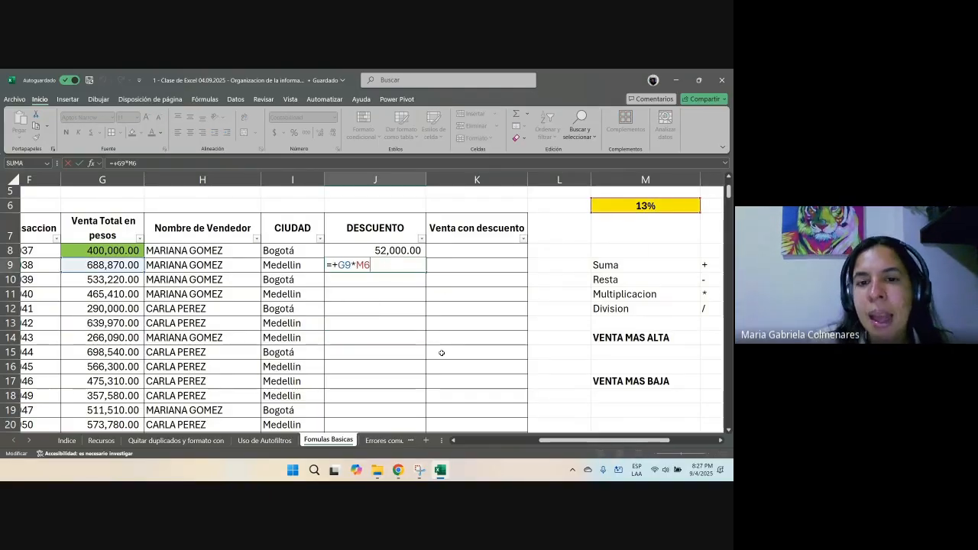
key(Return)
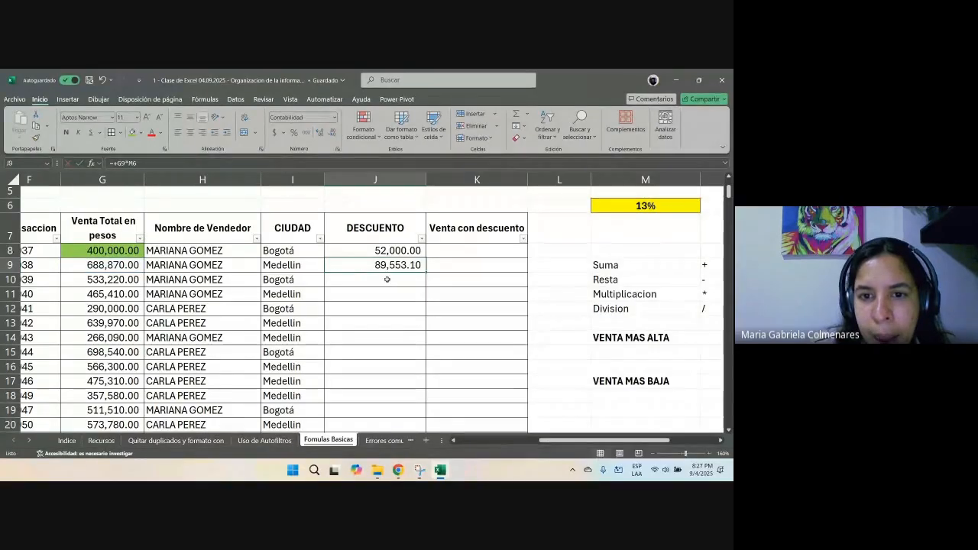
click(395, 266)
double_click(395, 265)
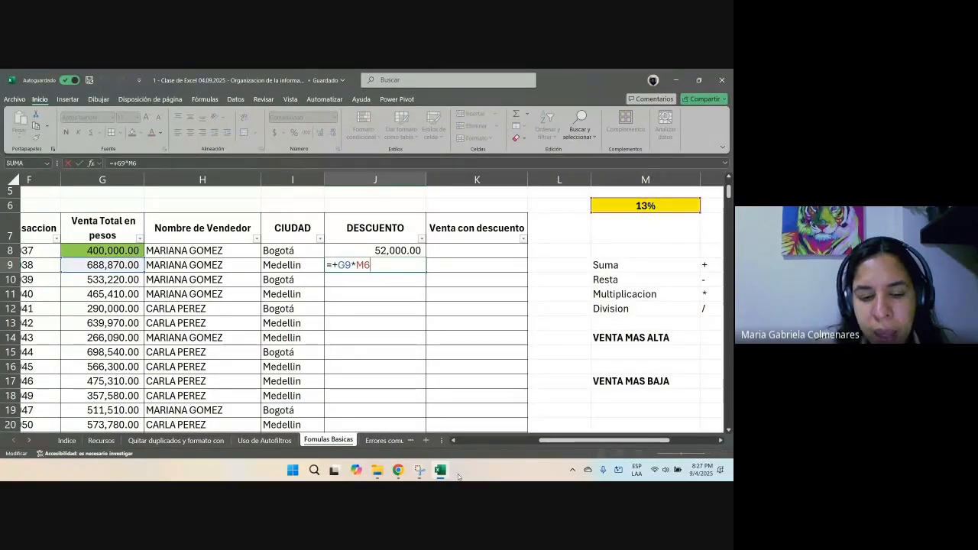
key(F4)
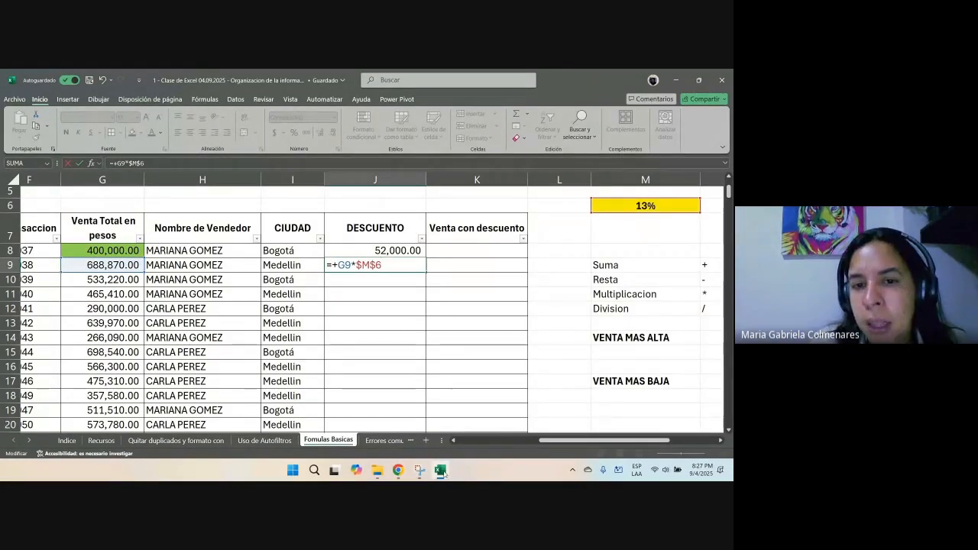
key(Return)
click(372, 266)
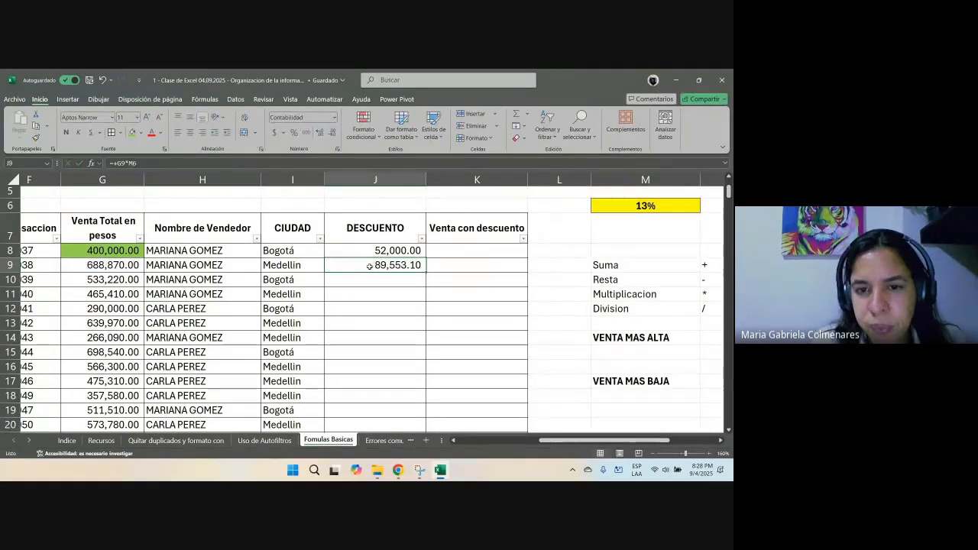
key(Delete)
key(ctrl+z)
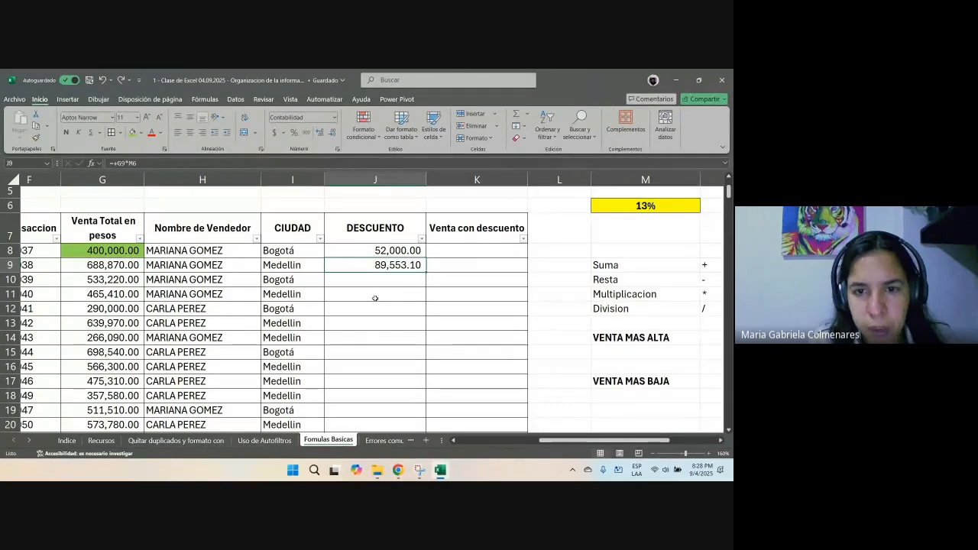
Step: Make the rate reference in the J9 discount formula absolute, as $M$6
double_click(381, 265)
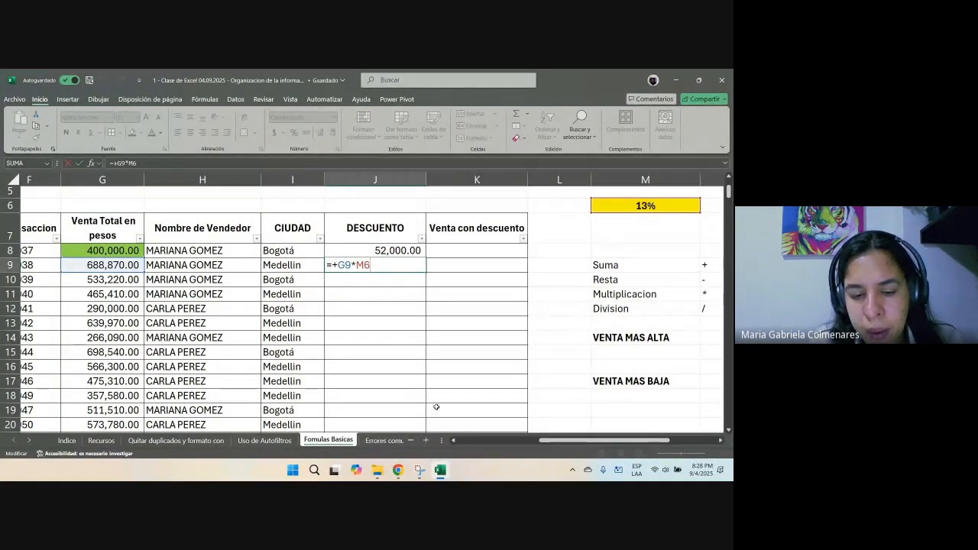
key(F4)
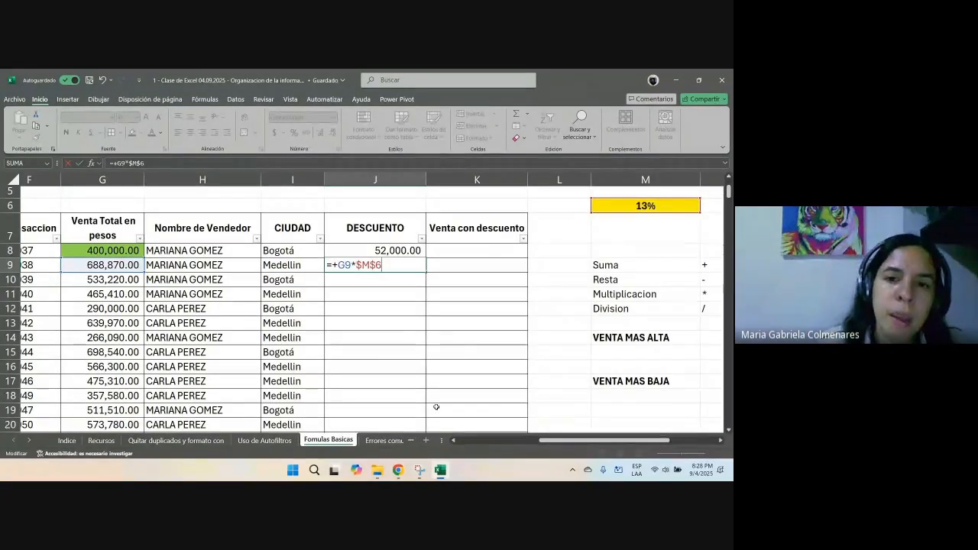
key(Return)
Step: Fill the J9 discount formula down the DESCUENTO column and review the filled cells from J10 to J20
click(420, 265)
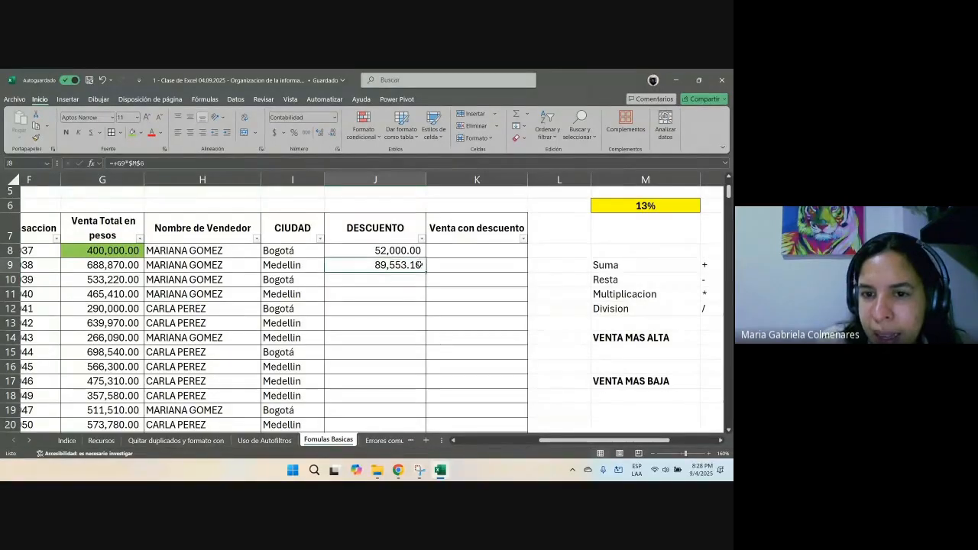
double_click(426, 270)
drag(415, 279, 415, 424)
scroll(415, 300, down, 1)
scroll(416, 300, down, 3)
scroll(486, 414, up, 5)
scroll(486, 413, down, 1)
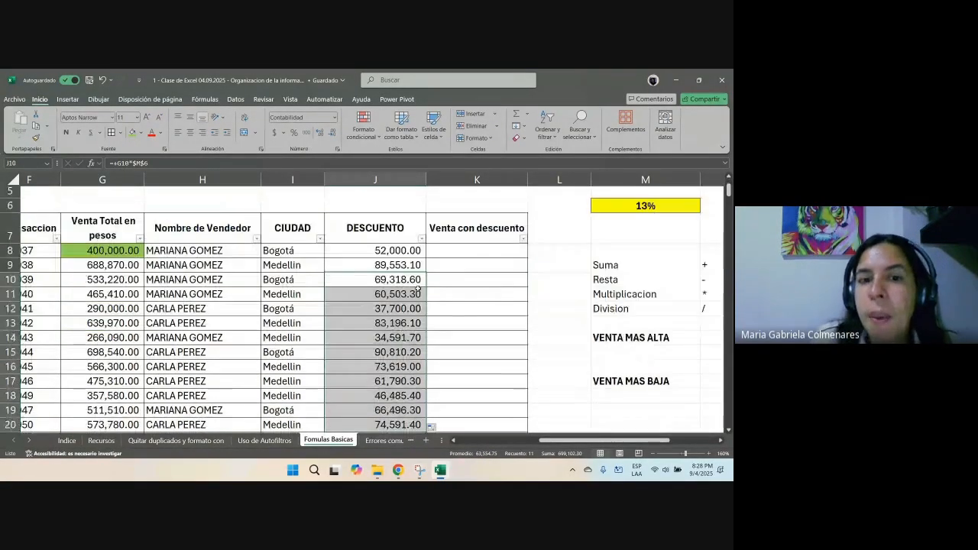
Step: Set the discount rate in M6 to 10%
scroll(520, 367, right, 1)
scroll(580, 306, up, 2)
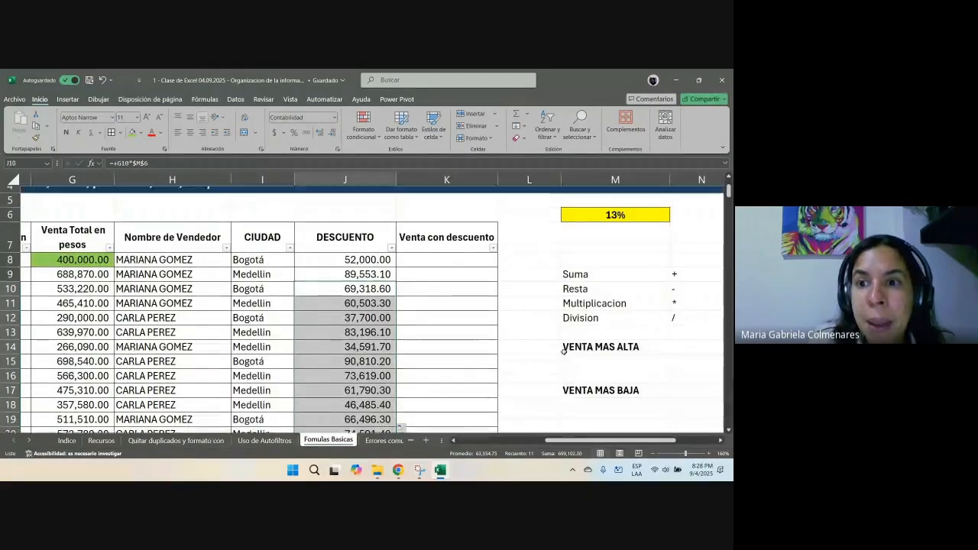
click(613, 248)
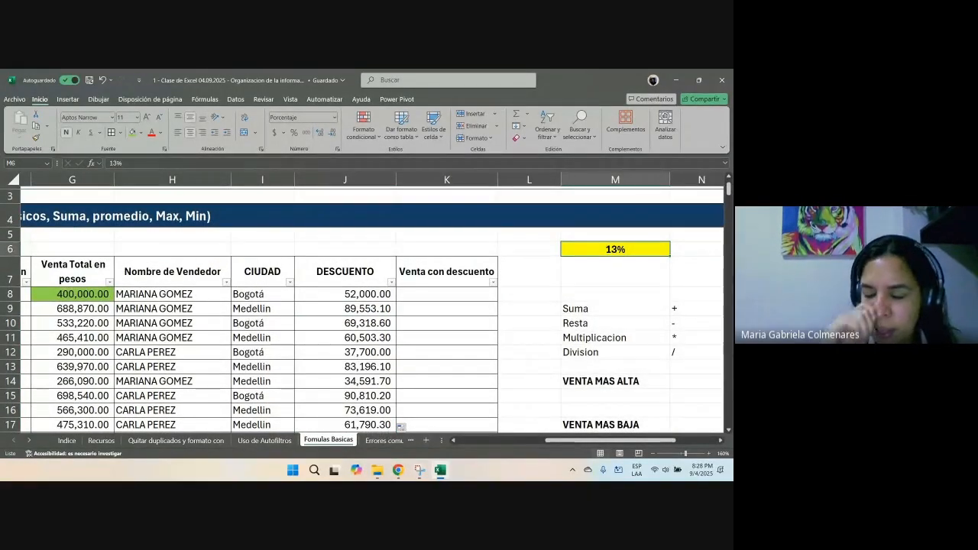
text(10)
key(Return)
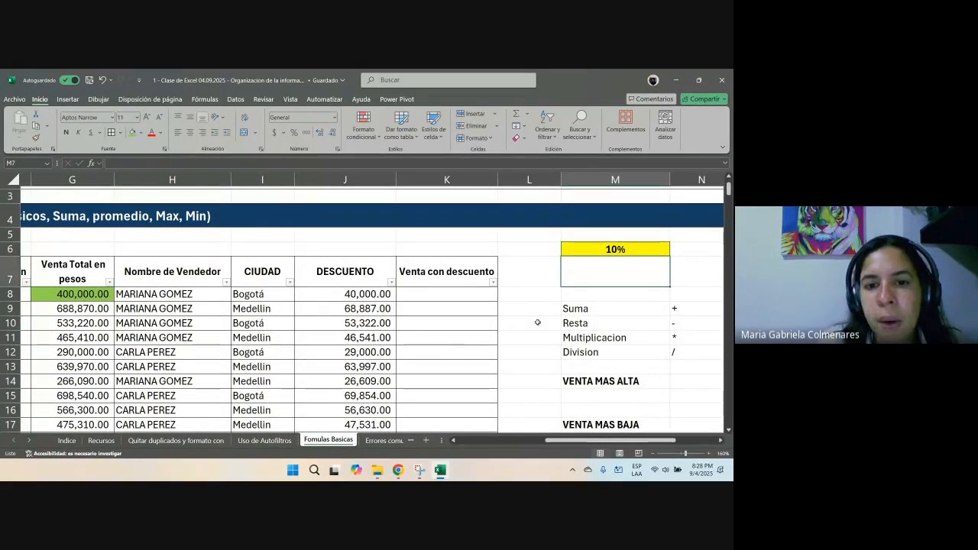
Step: Review the recalculated discounts in the DESCUENTO column from J8 downwards
drag(353, 297, 346, 362)
scroll(346, 361, up, 13)
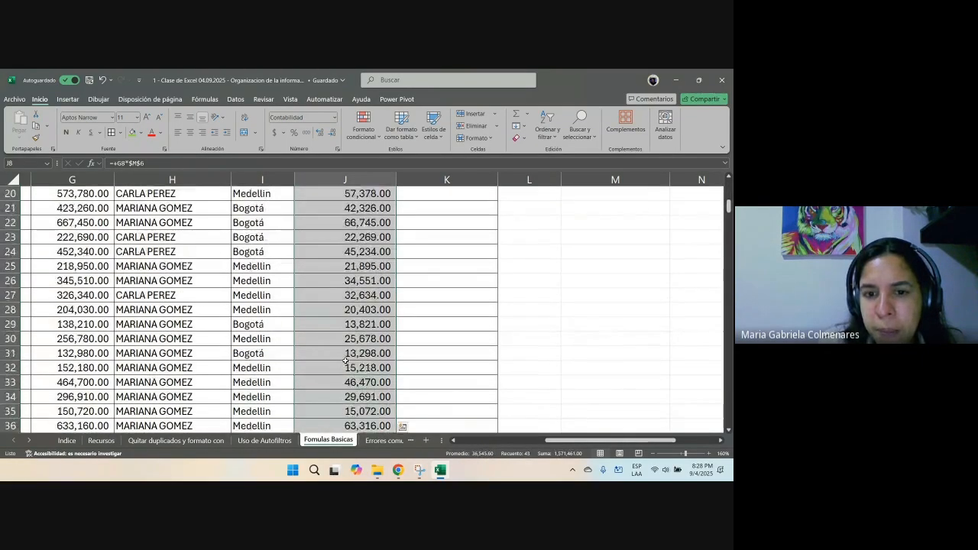
scroll(345, 361, down, 1)
drag(344, 308, 344, 352)
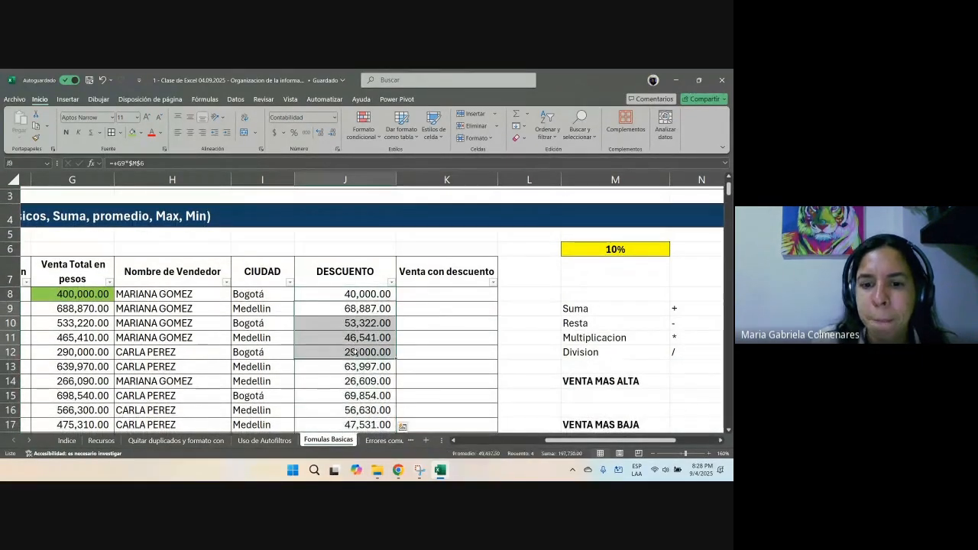
Step: Return from the Google Meet window to the Excel workbook and open the Errores comunes sheet
click(451, 412)
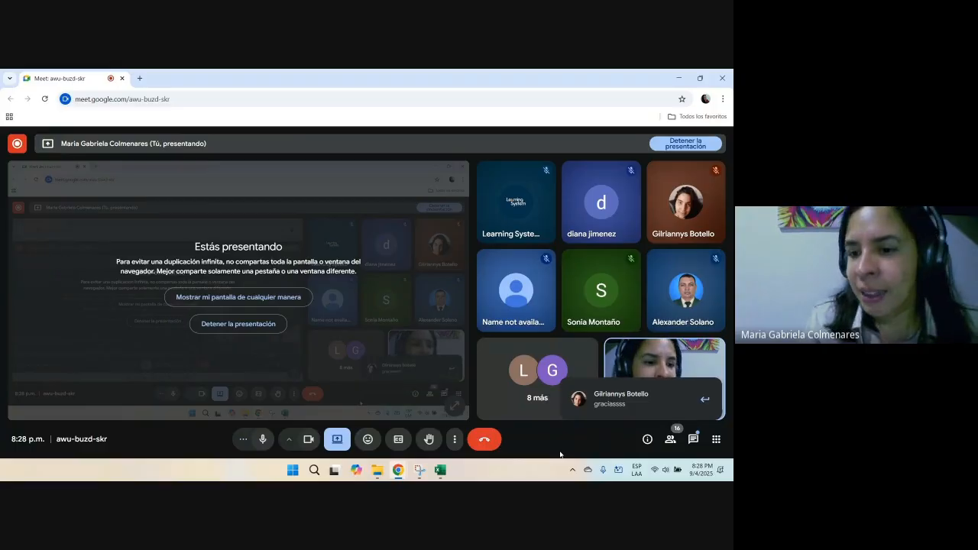
key(alt+Tab)
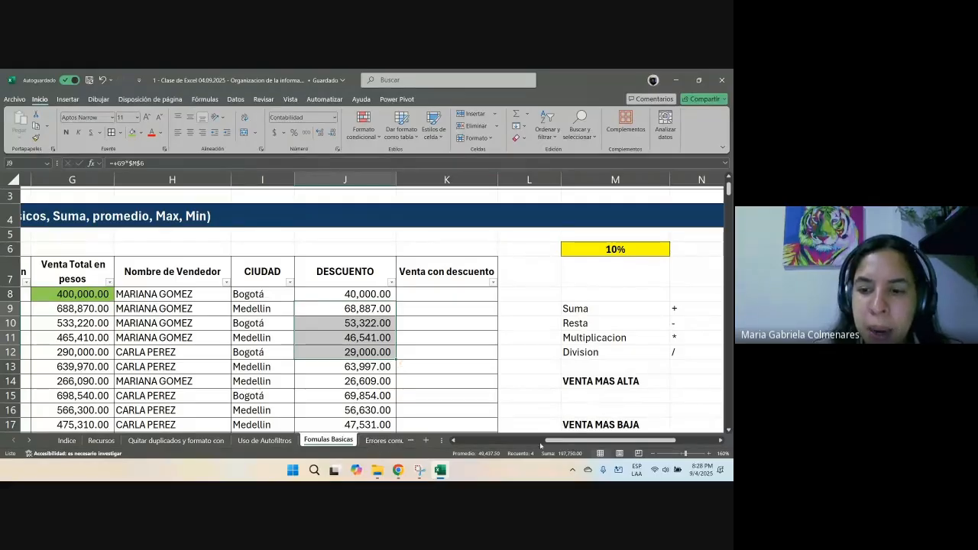
drag(570, 441, 431, 441)
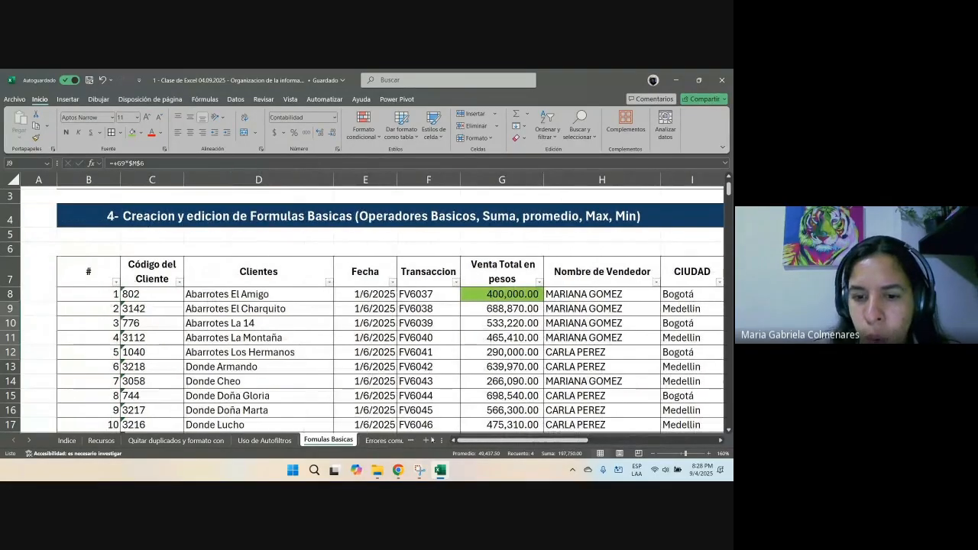
click(380, 441)
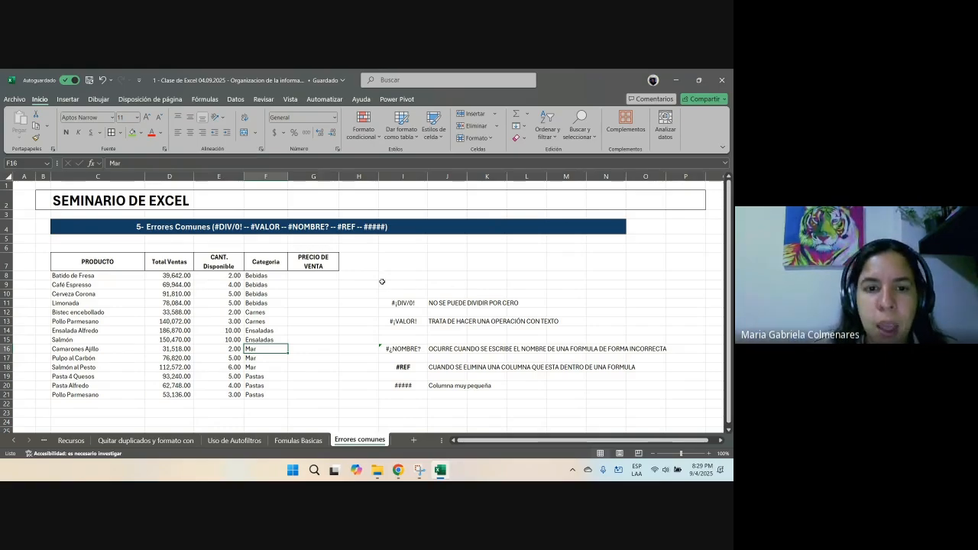
scroll(198, 242, up, 3)
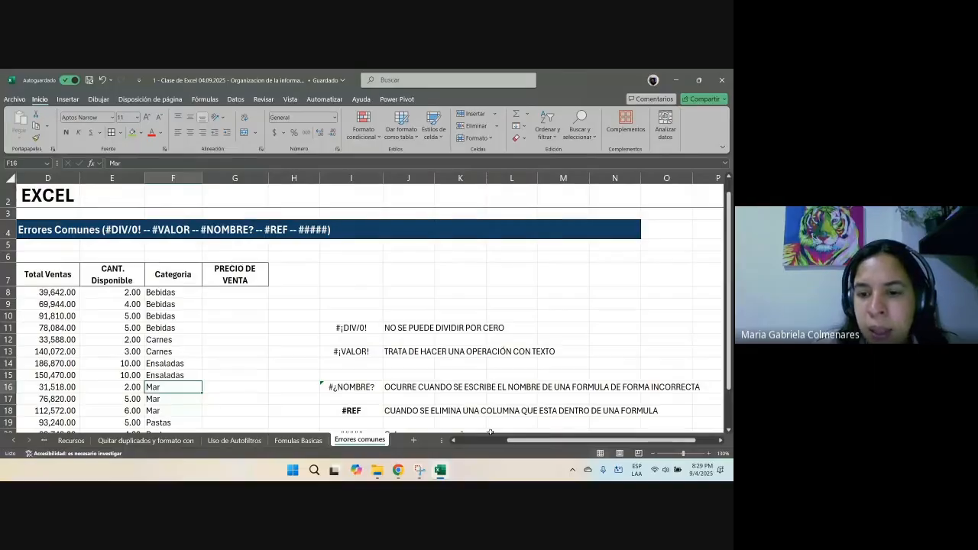
scroll(489, 432, left, 3)
Step: Go through the error names in the row 4 heading and widen column H slightly
click(290, 238)
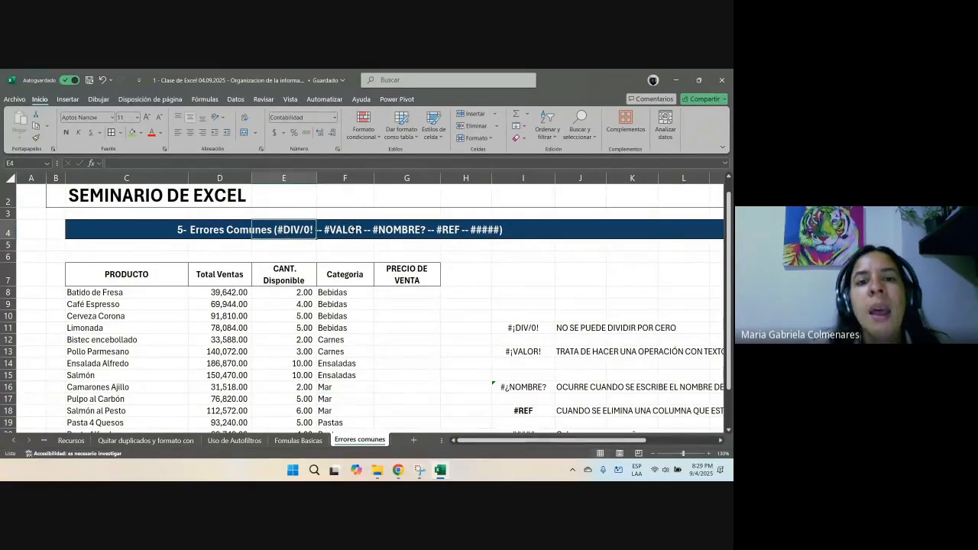
click(353, 230)
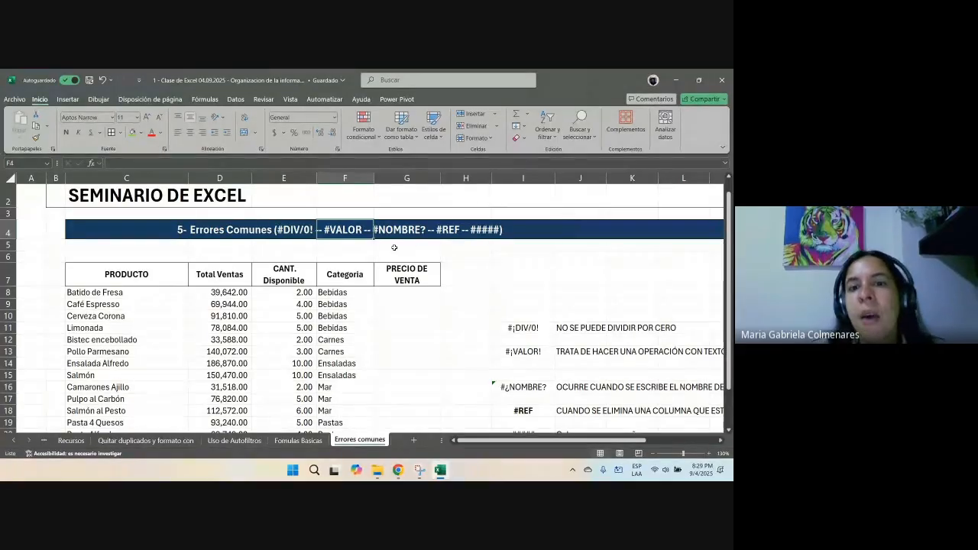
key(Right)
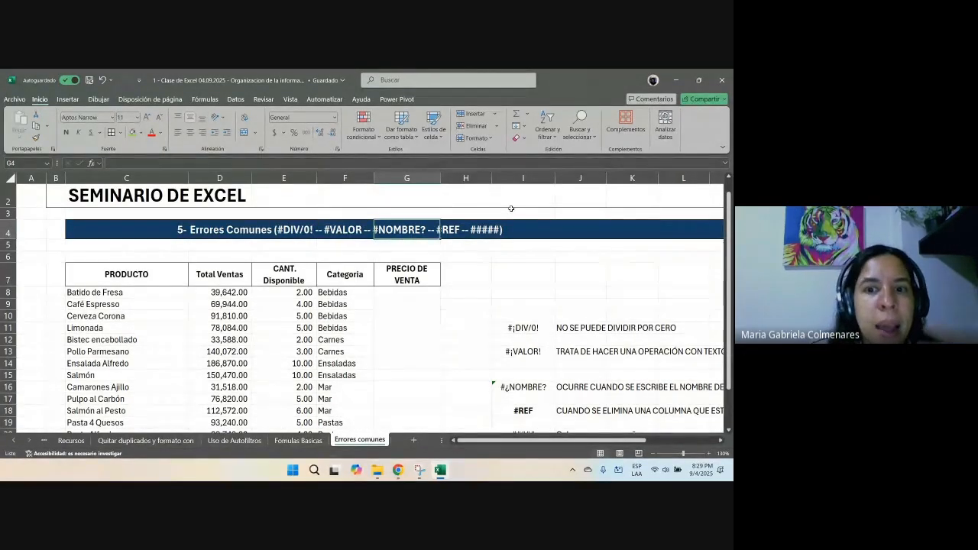
click(448, 237)
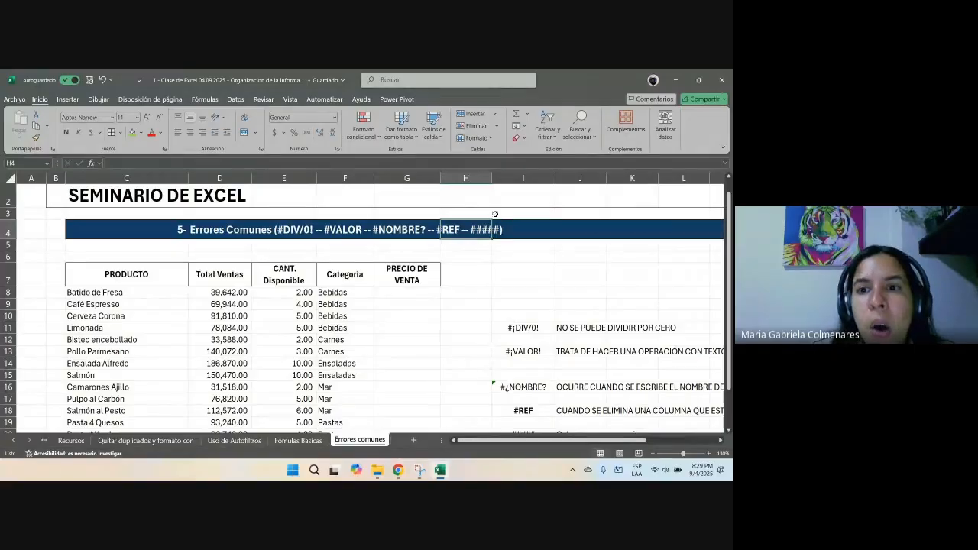
drag(492, 178, 513, 178)
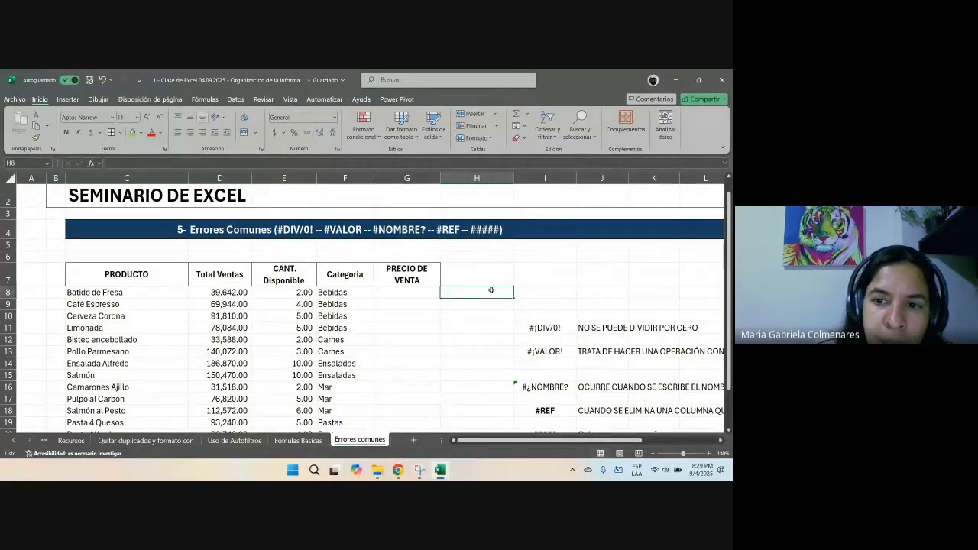
Step: Enter ### in I7 as an example of the column-width error and clear the cell
click(530, 278)
text(###)
key(Return)
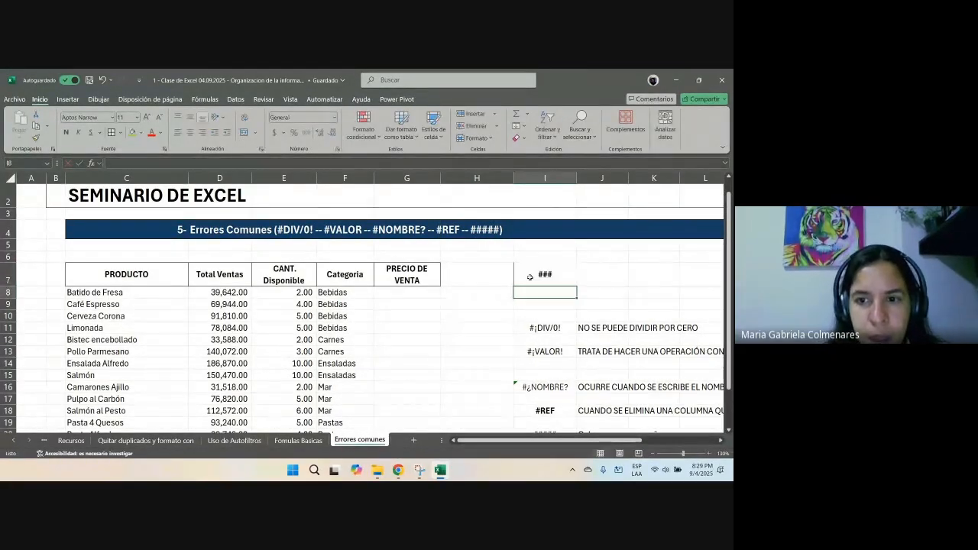
click(530, 278)
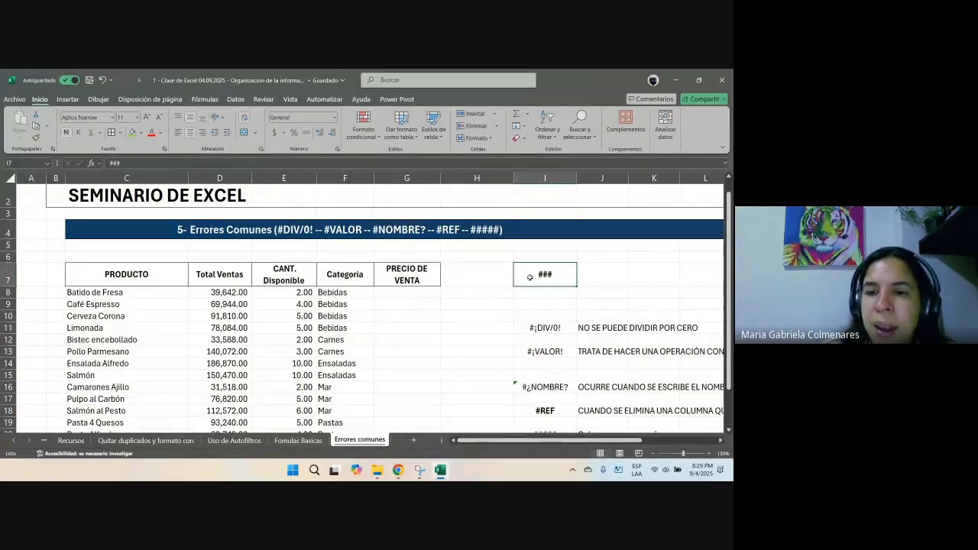
key(Delete)
Step: Examine the empty PRECIO DE VENTA column and its source columns, Total Ventas and CANT. Disponible
scroll(543, 301, down, 1)
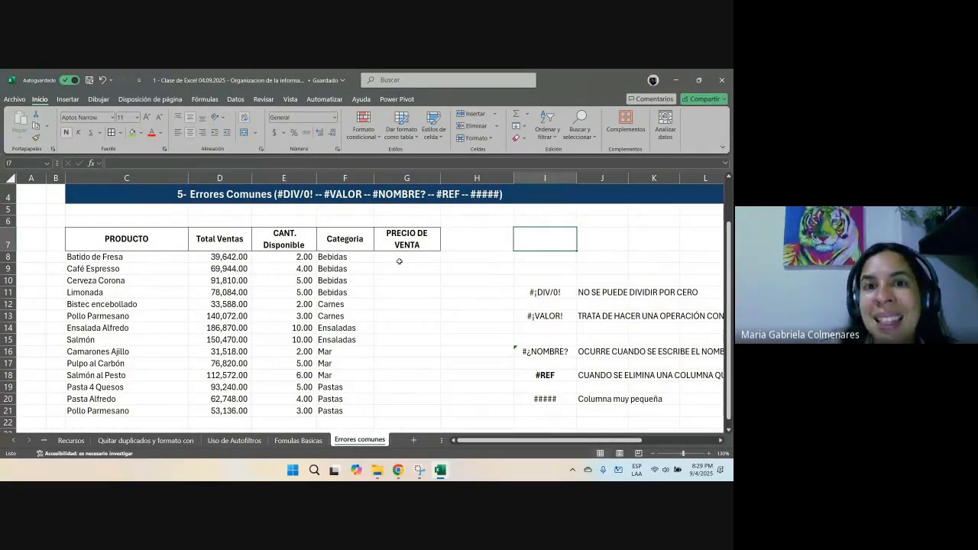
drag(396, 258, 390, 411)
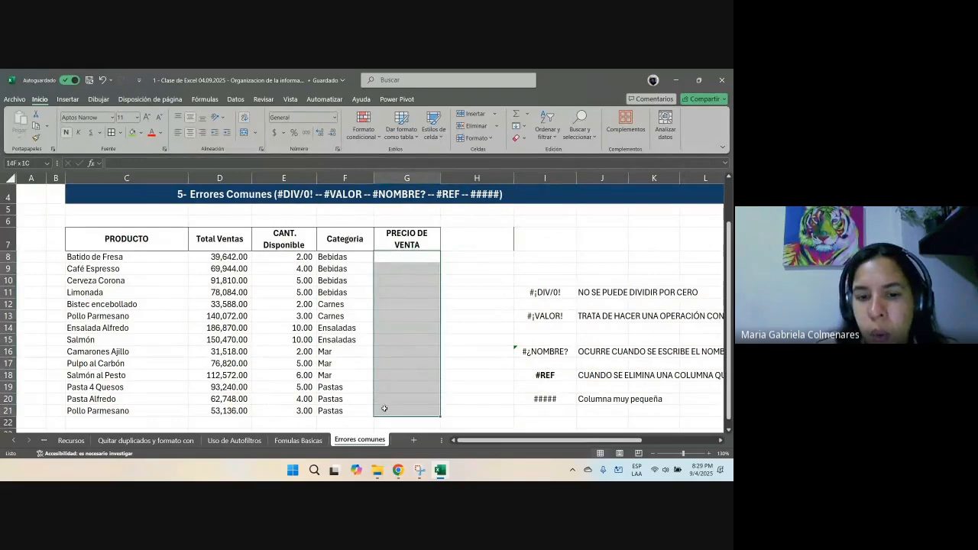
click(390, 375)
click(404, 241)
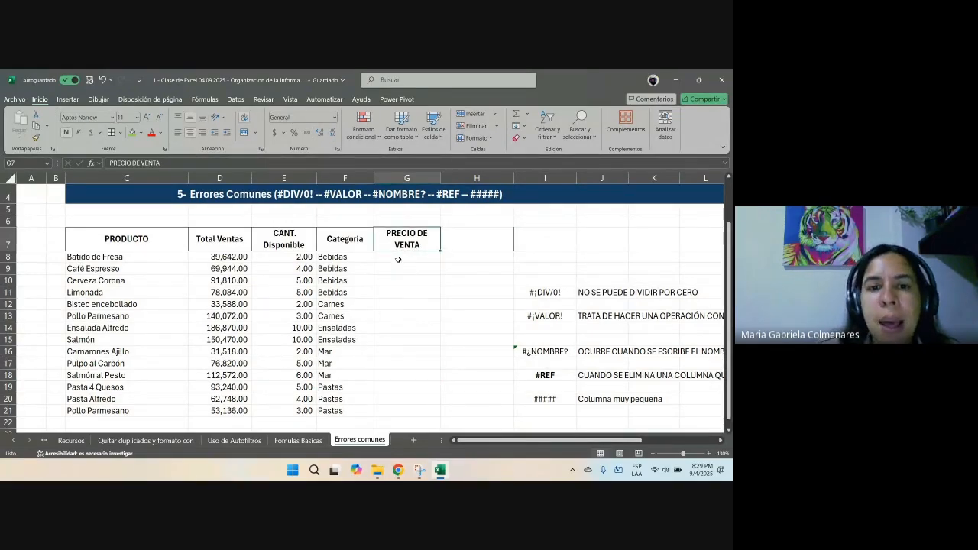
click(398, 260)
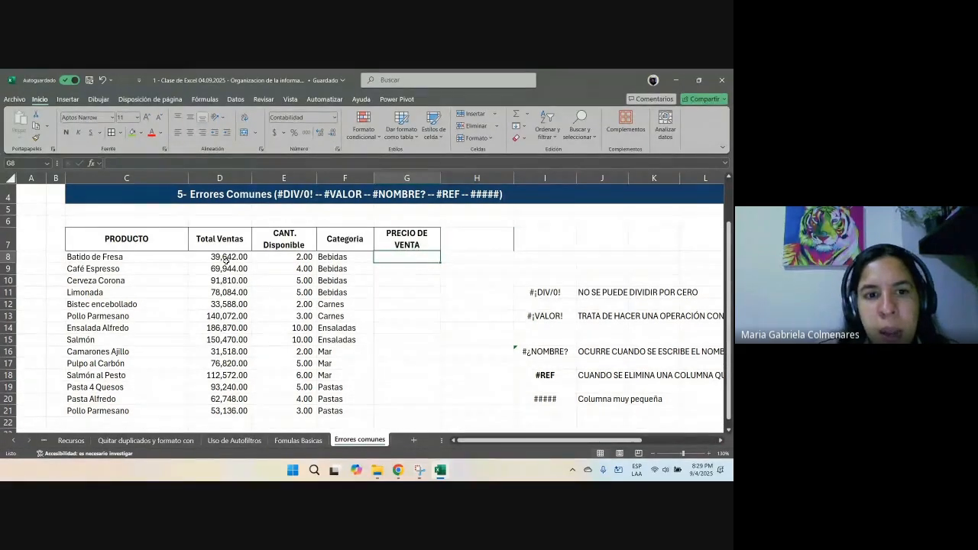
drag(219, 239, 230, 411)
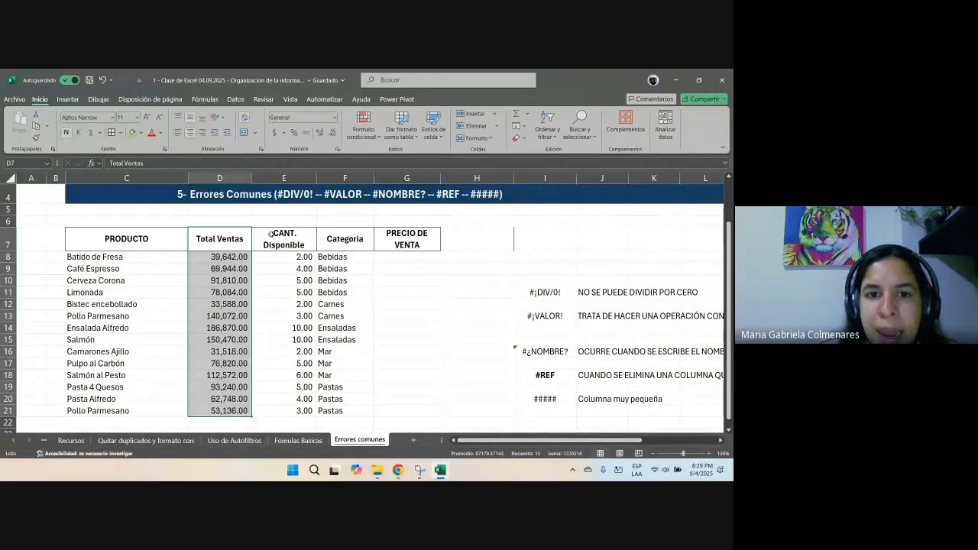
drag(272, 237, 280, 410)
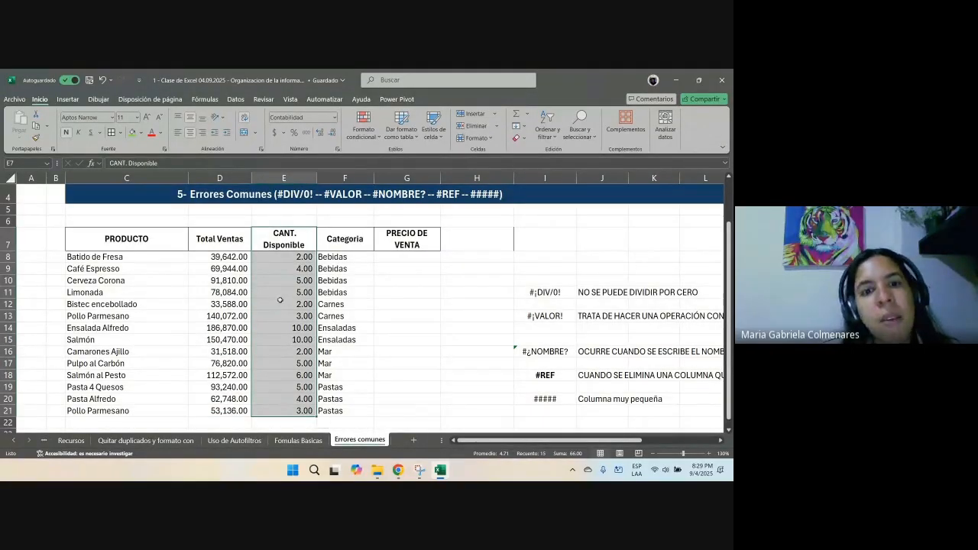
click(405, 245)
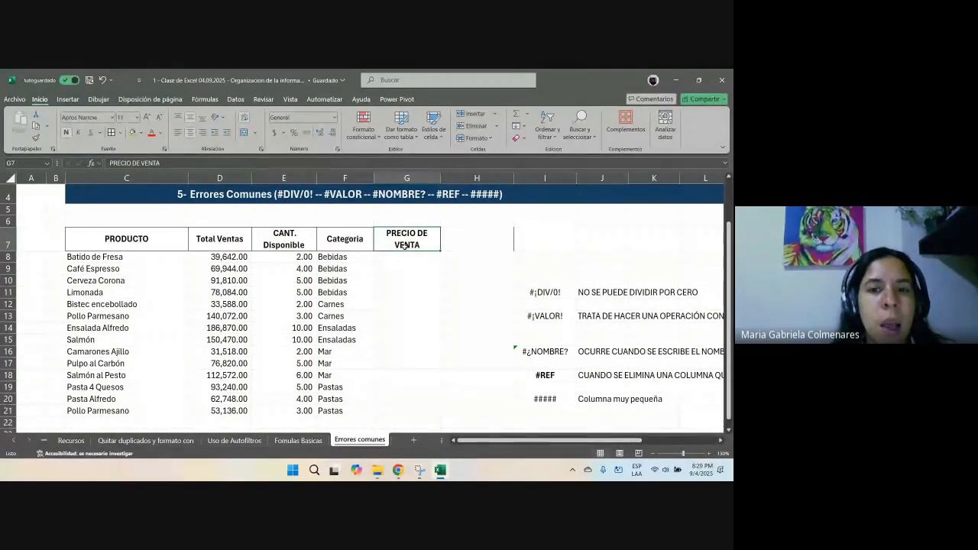
Step: Calculate the sale price in G8 with +D8/E8 and fill the formula down to G21
key(Down)
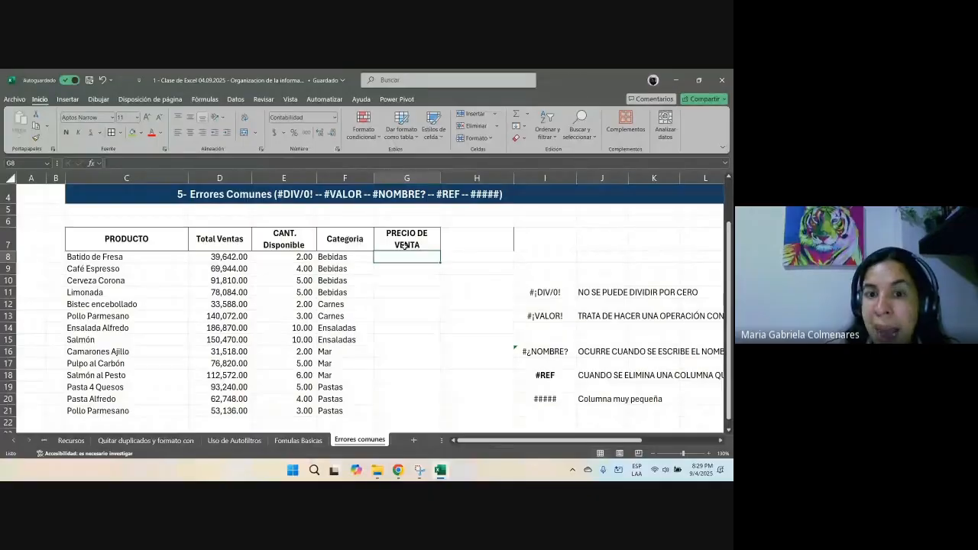
text(+)
key(Left)
key(Left)
key(Left)
key(Left)
key(Right)
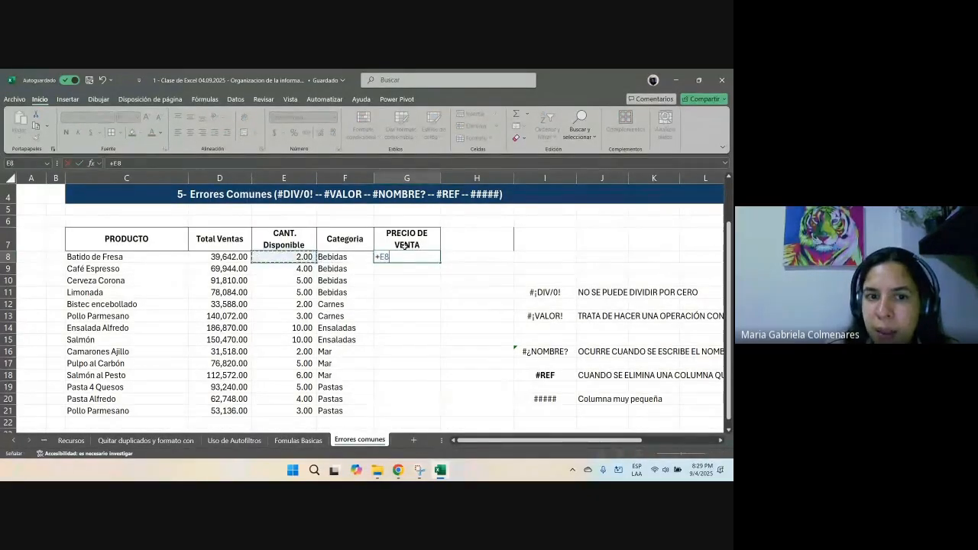
text(/)
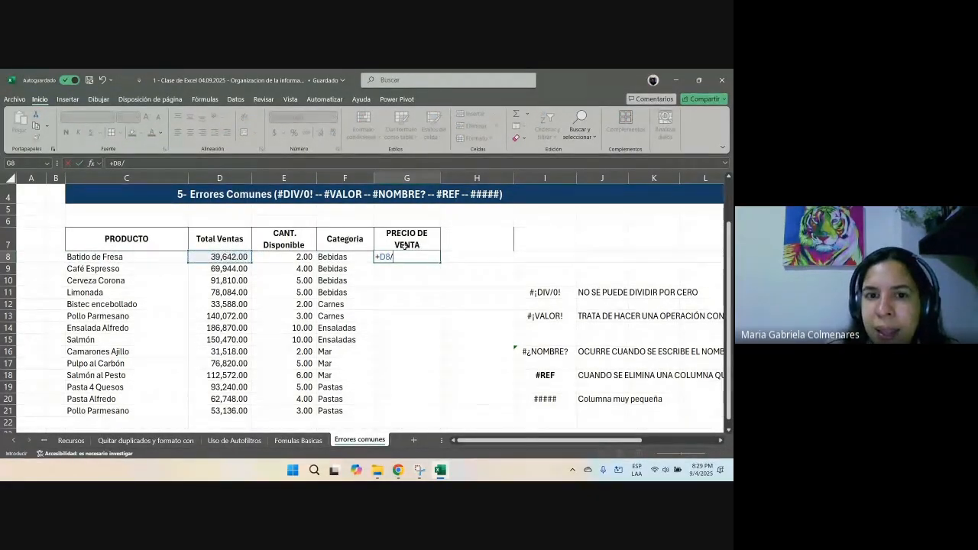
key(Left)
key(Left)
key(Return)
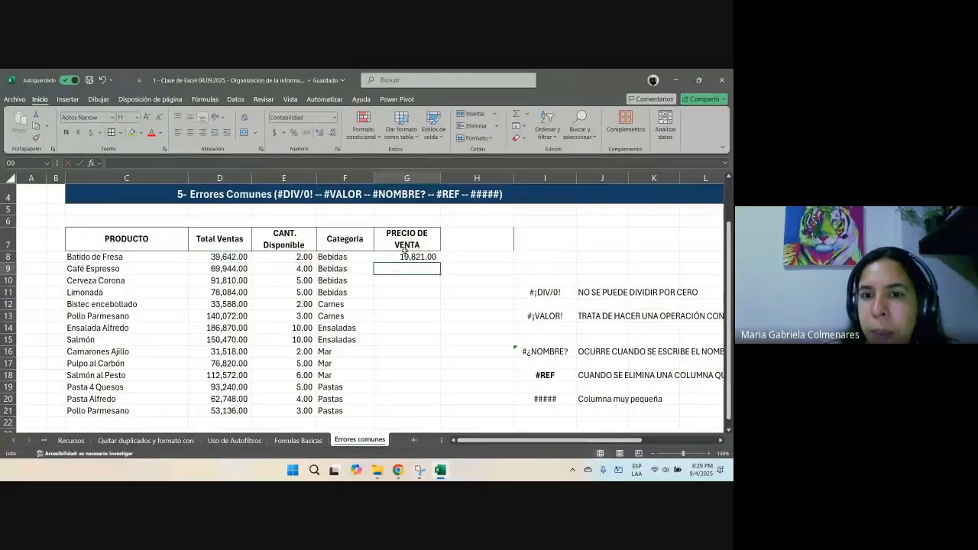
click(411, 256)
drag(443, 262, 442, 402)
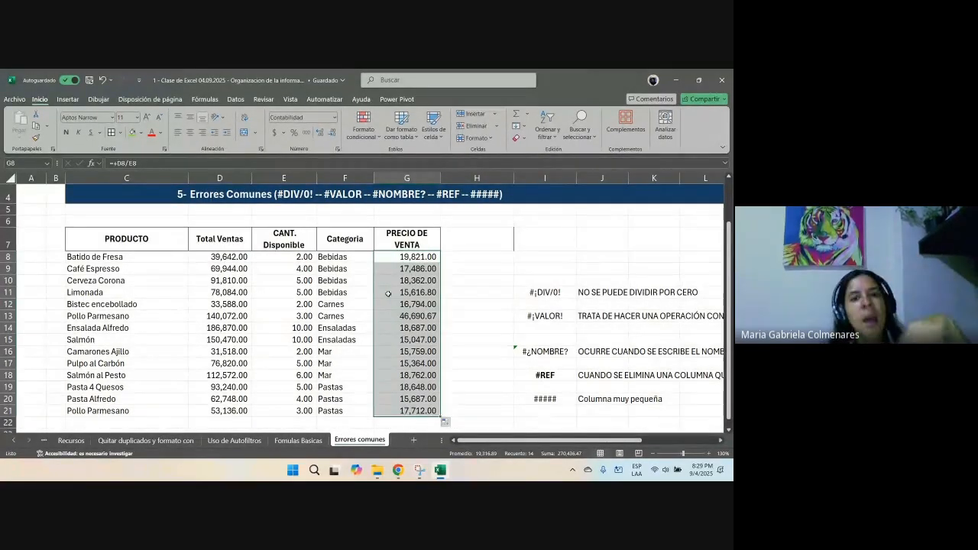
Step: Highlight the available quantity of Pollo Parmesano in E13 in yellow and set it to 0
click(277, 314)
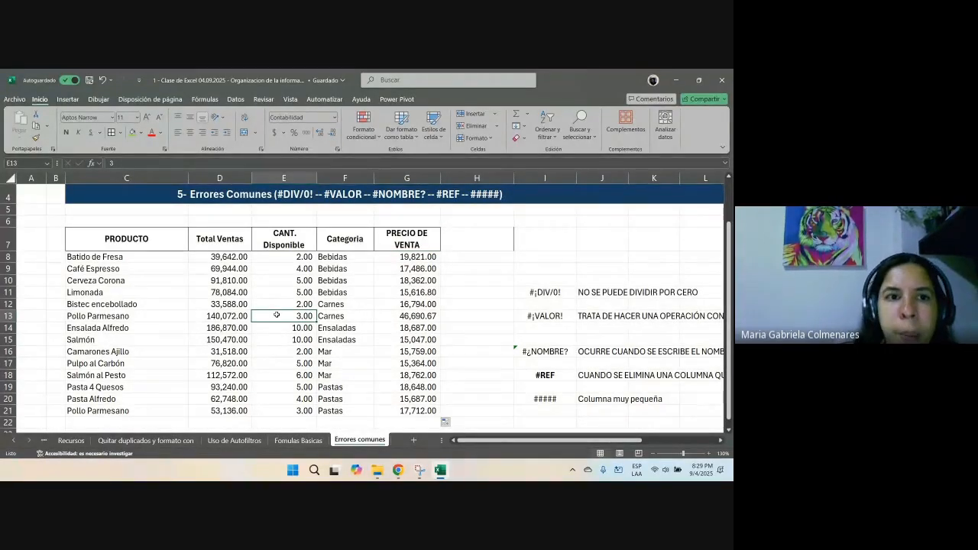
click(142, 134)
click(170, 277)
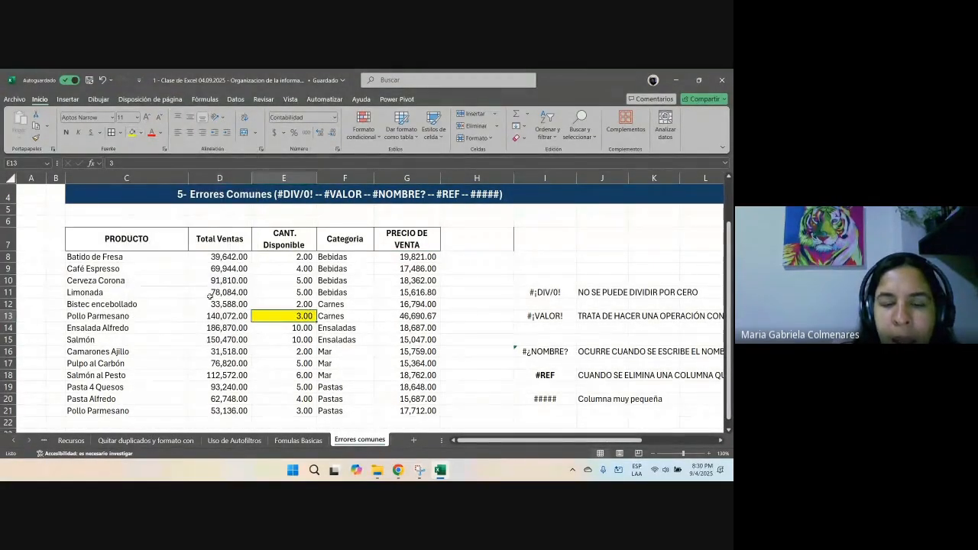
text(0)
key(Return)
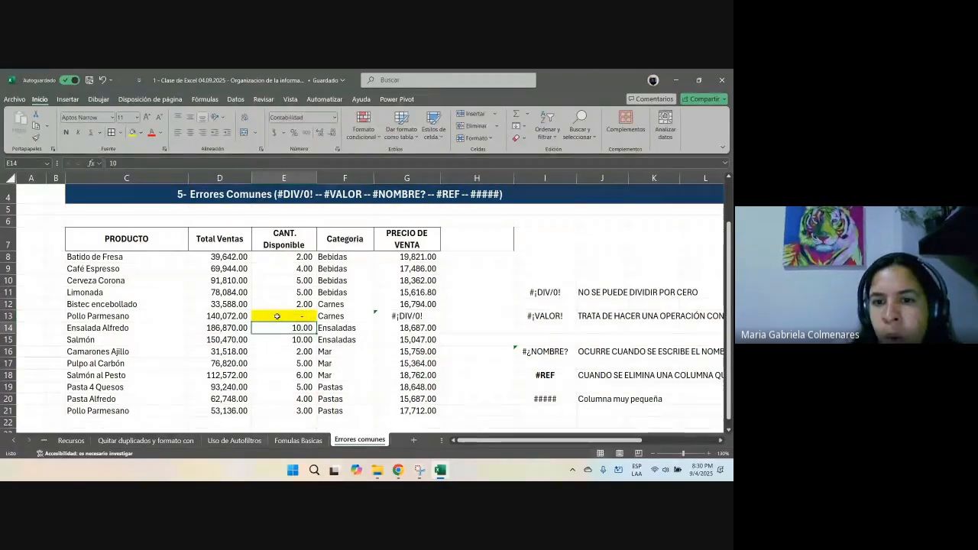
Step: Inspect the G13 price formula and the row 13 cells it depends on
key(Up)
key(Right)
key(Right)
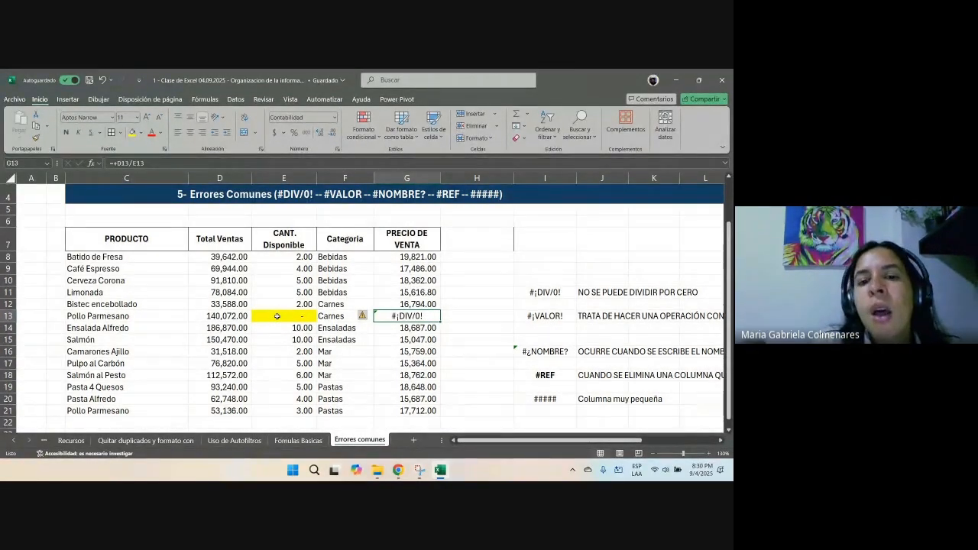
click(277, 316)
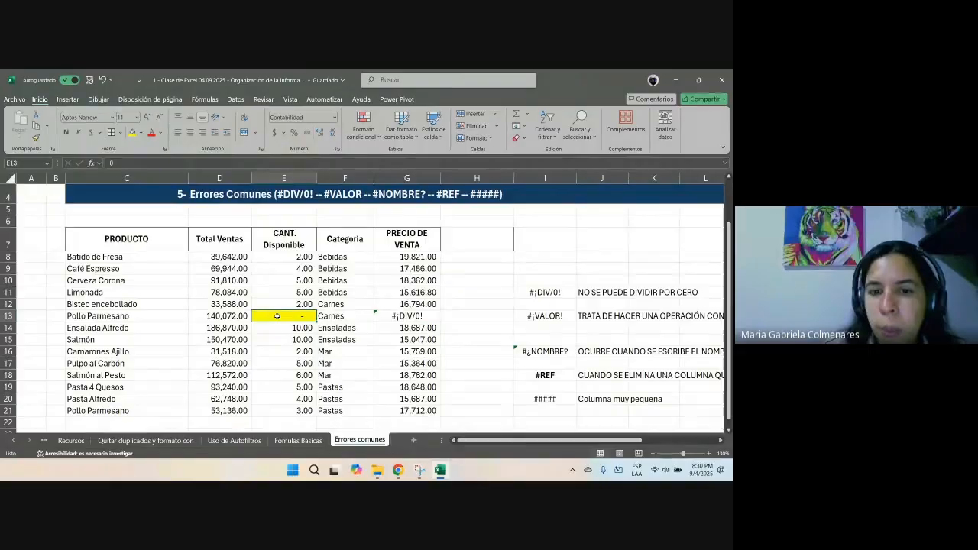
click(213, 315)
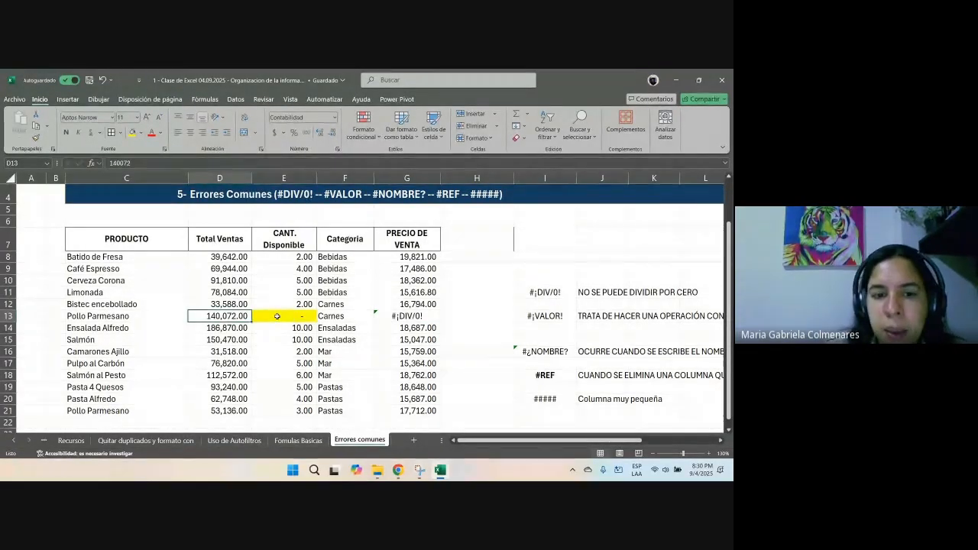
drag(206, 316, 390, 316)
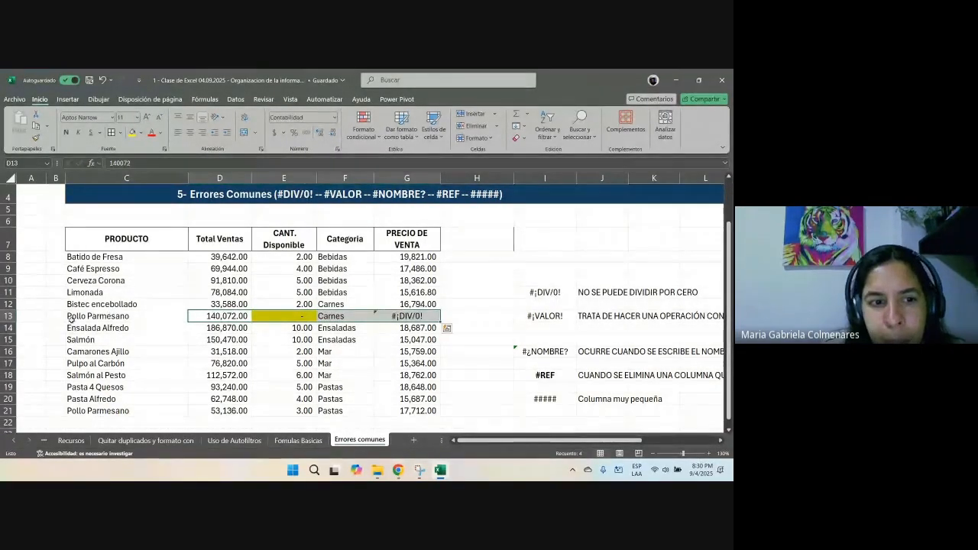
drag(74, 316, 394, 316)
Step: Set the available quantity in E13 to 1
click(278, 318)
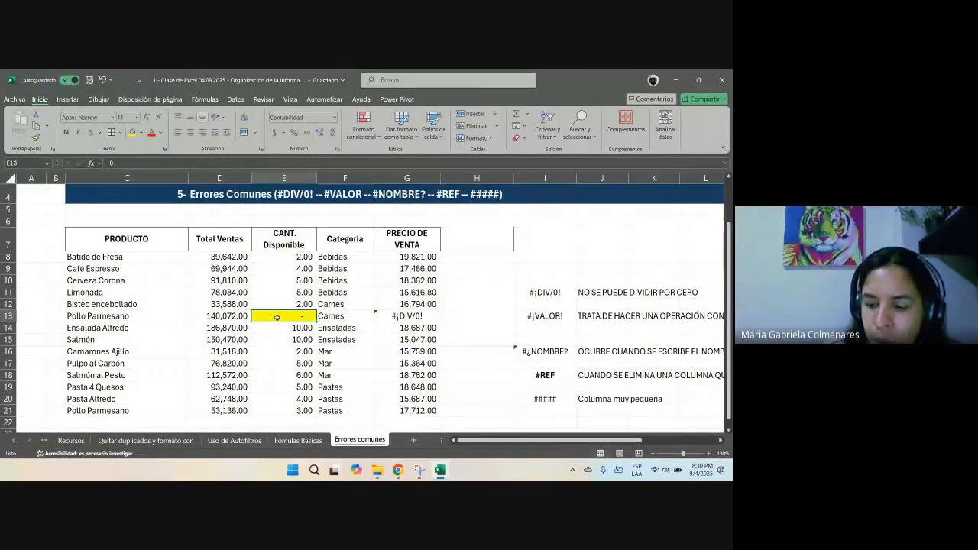
text(1)
key(Return)
key(Up)
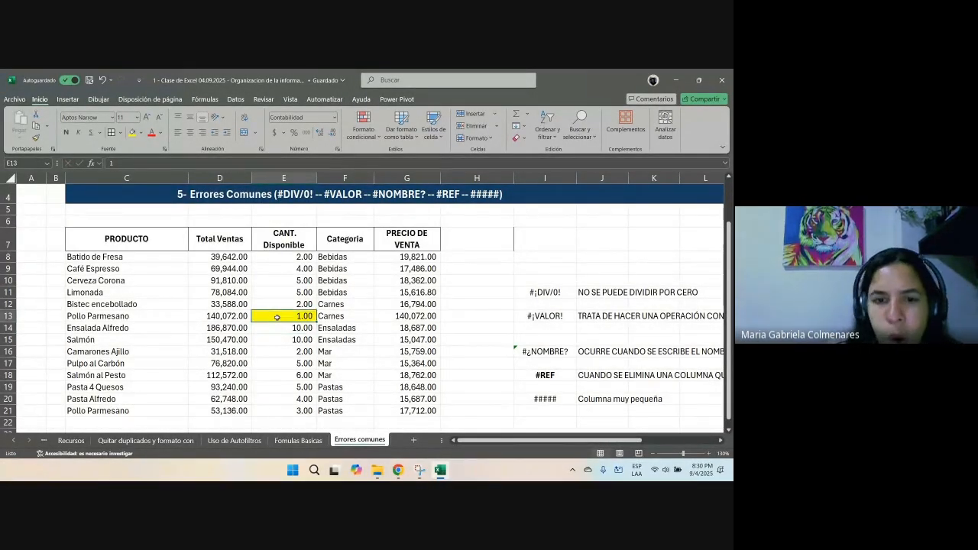
Step: Return the available quantity of Pollo Parmesano in E13 to 0
text(2)
key(Return)
key(Up)
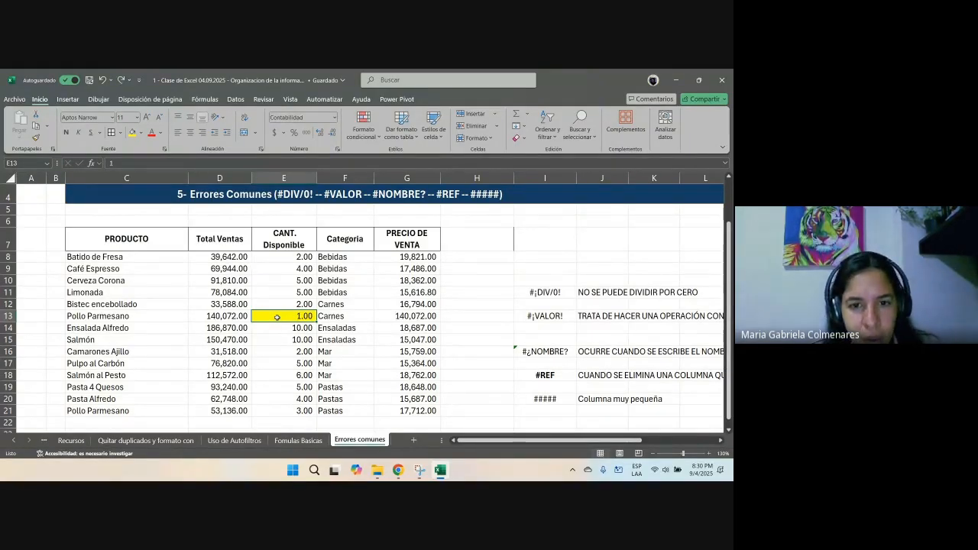
key(Delete)
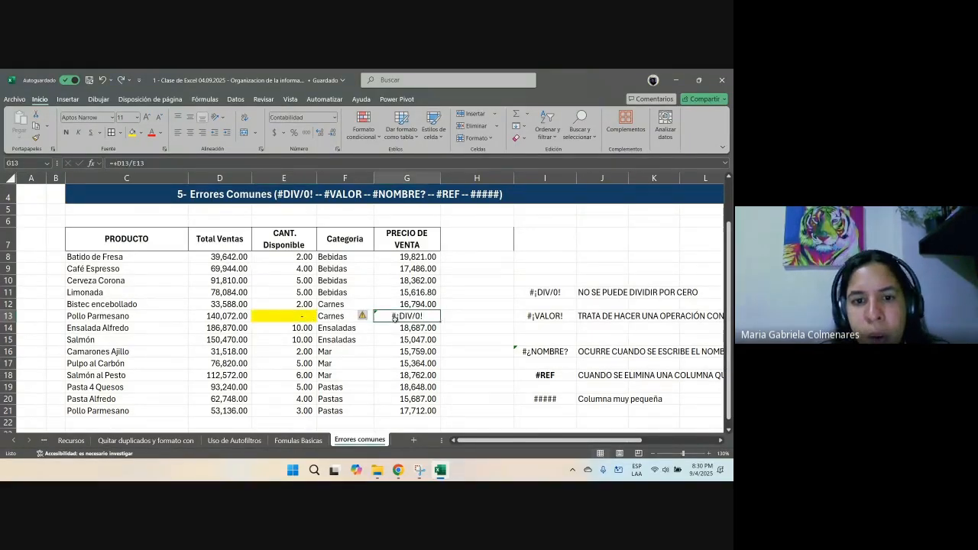
Step: Fill E13:G13 of the Pollo Parmesano row with yellow
drag(394, 316, 300, 315)
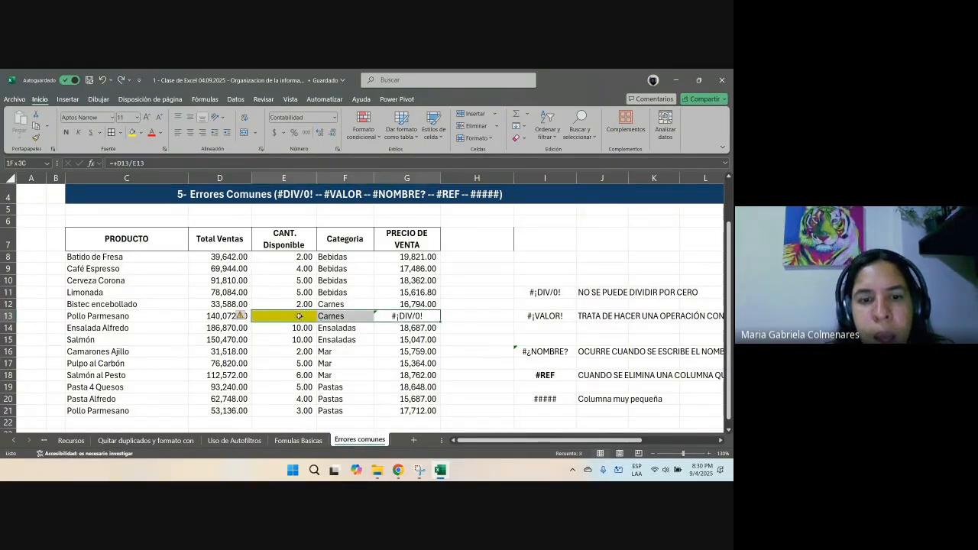
click(132, 134)
click(336, 258)
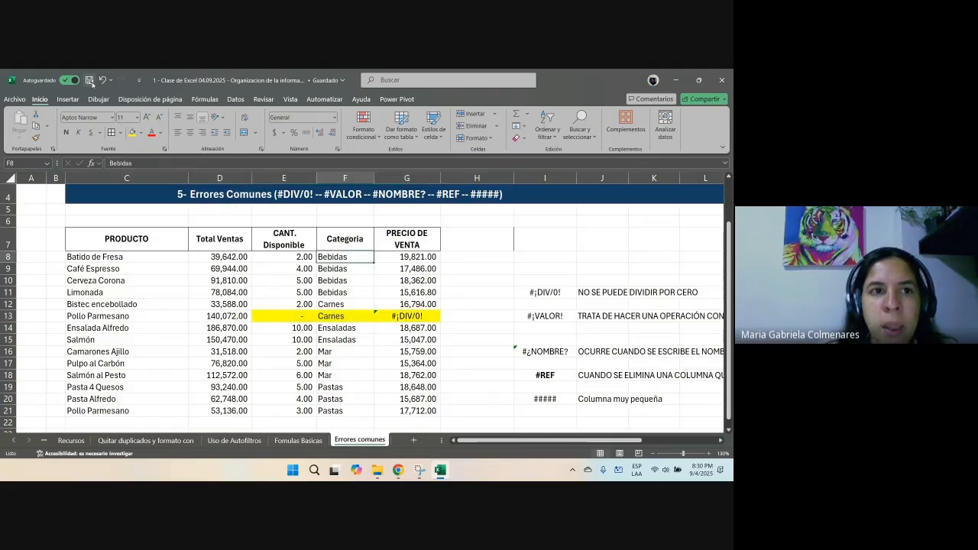
click(545, 257)
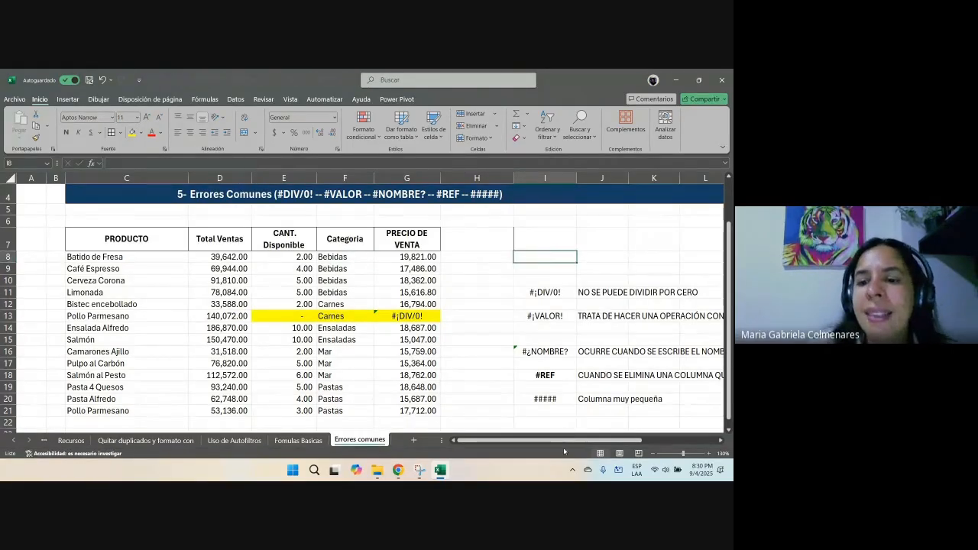
Step: Examine the #¡VALOR! entry in I13 and the price formula in G10 with the cells it references
scroll(505, 367, right, 3)
click(451, 317)
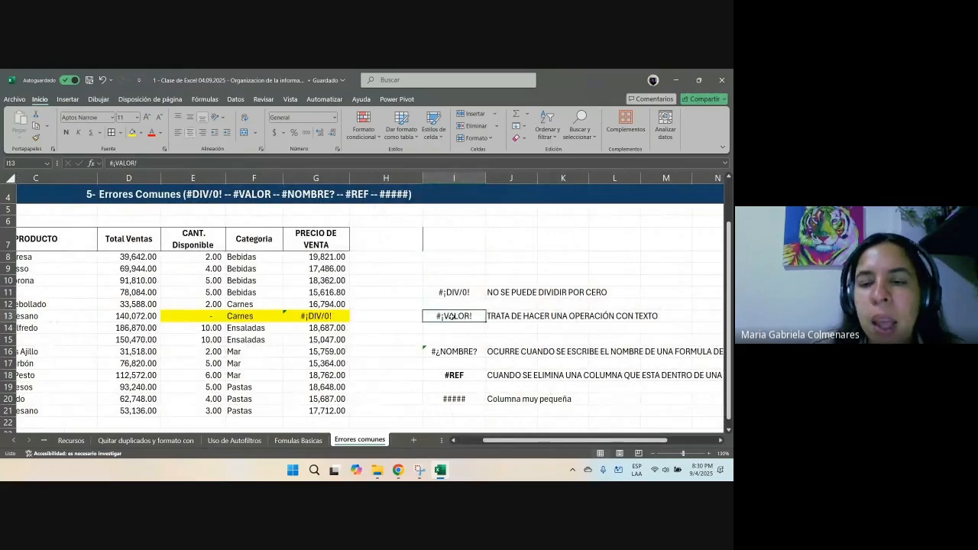
scroll(466, 310, left, 3)
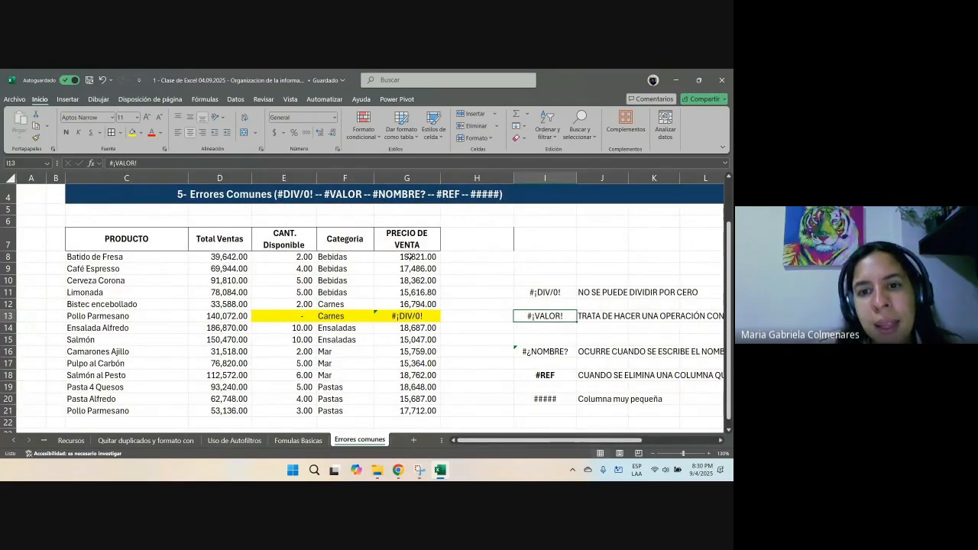
drag(410, 257, 413, 309)
click(413, 282)
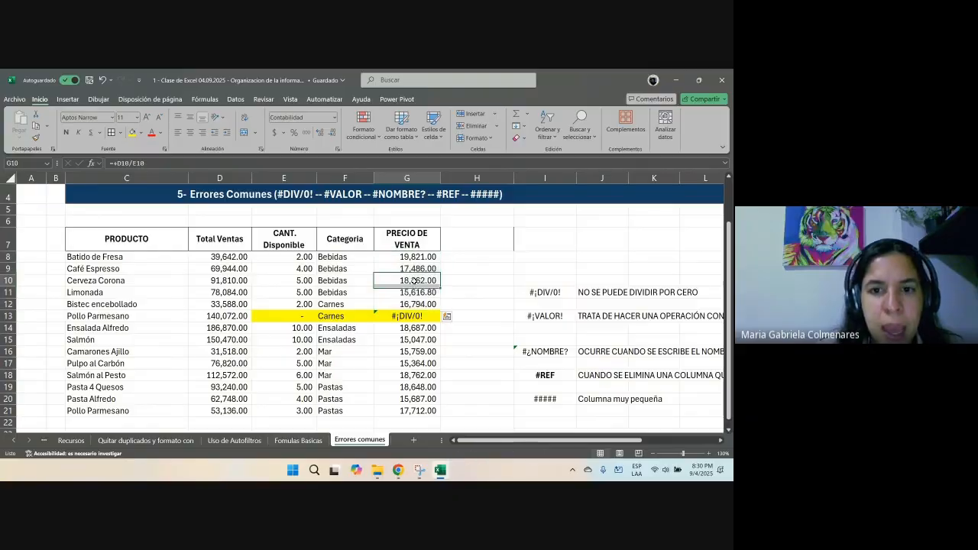
double_click(413, 281)
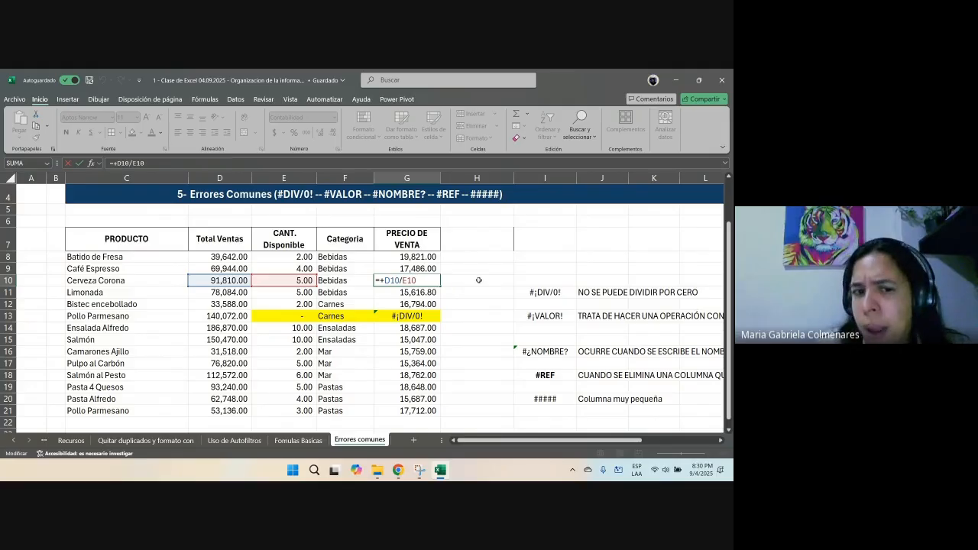
key(Escape)
Step: Replace the available quantity of Cerveza Corona in E10 with the text S
click(284, 280)
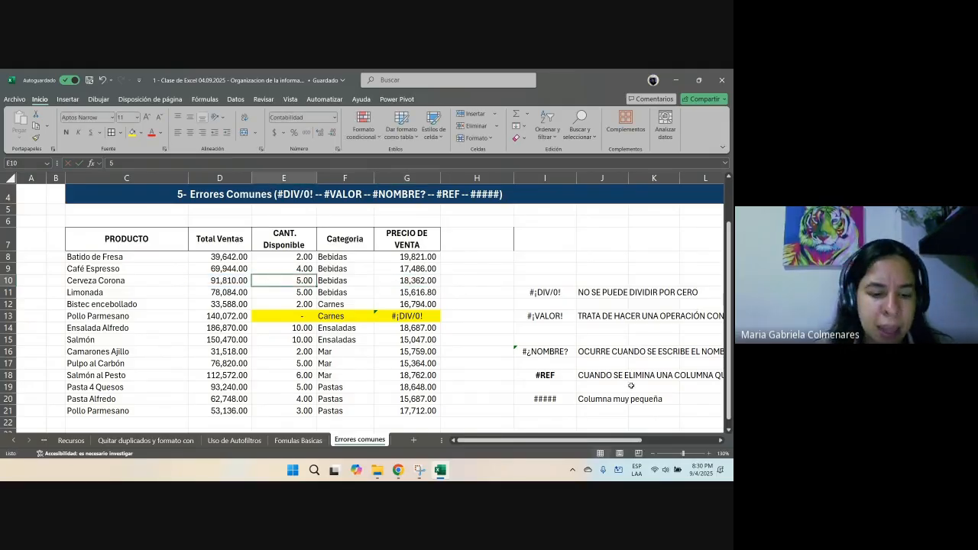
text(5)
key(Tab)
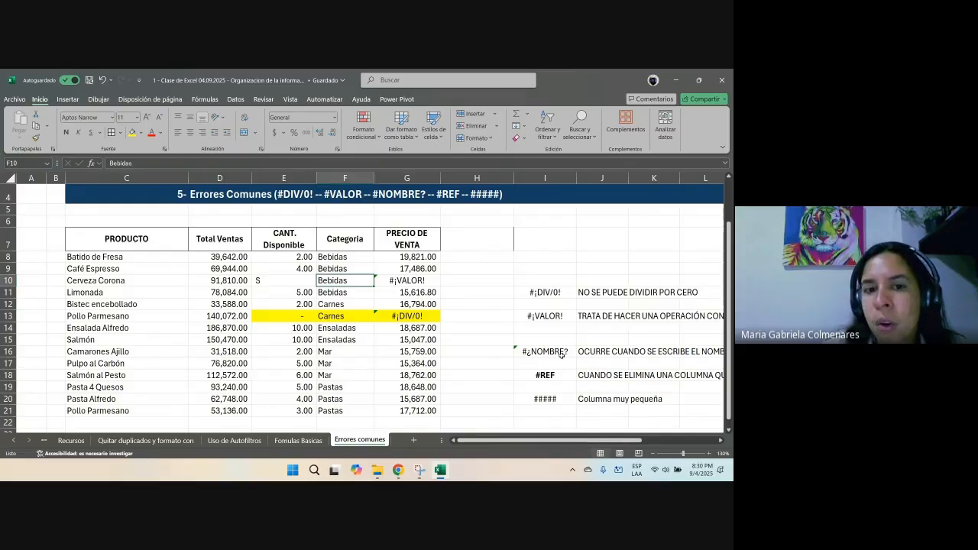
Step: Fill E10:G10 of the Cerveza Corona row with yellow and re-enter S in E10
drag(278, 284, 407, 281)
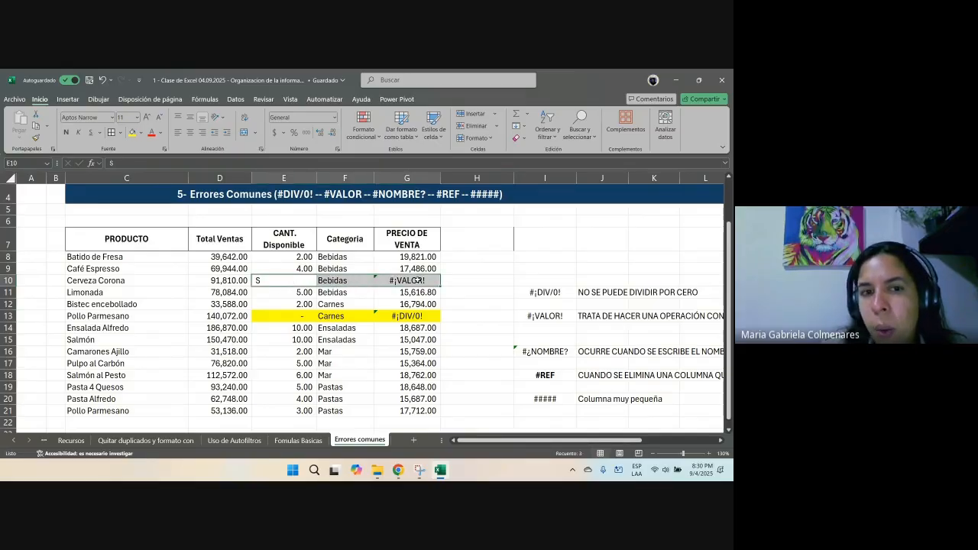
click(131, 136)
click(298, 285)
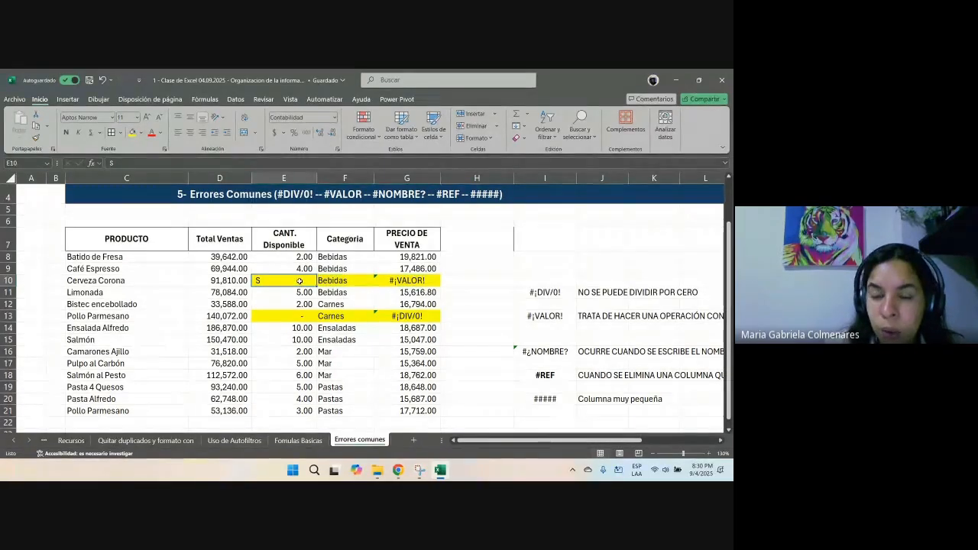
text(S)
key(Return)
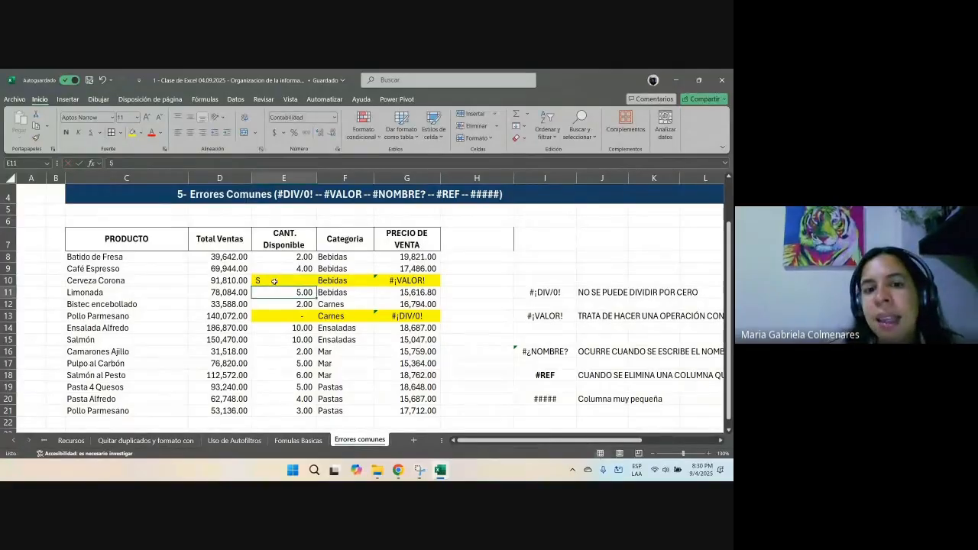
Step: Review the price result in row 10 and read the #¿NOMBRE? entry with its description in row 16
key(Up)
key(Right)
key(Right)
key(Right)
key(Right)
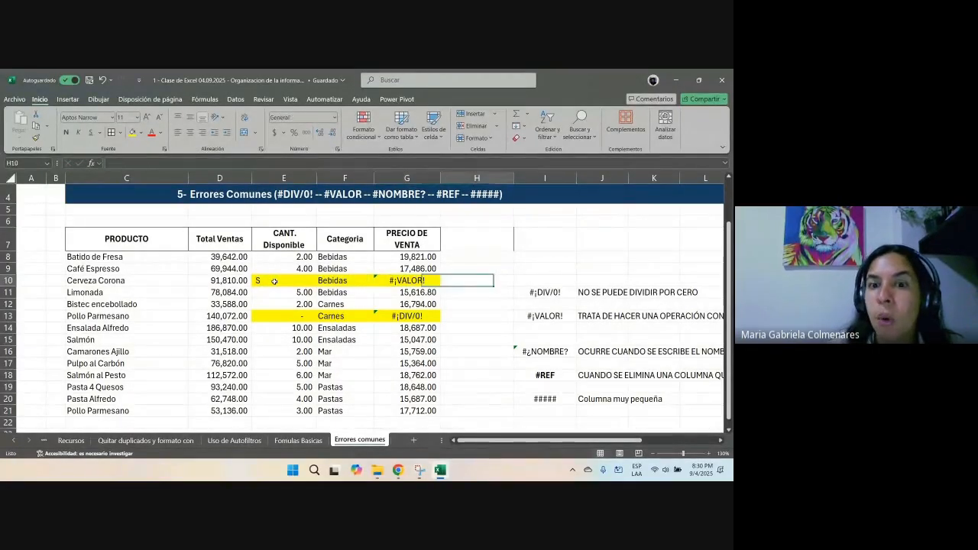
key(Left)
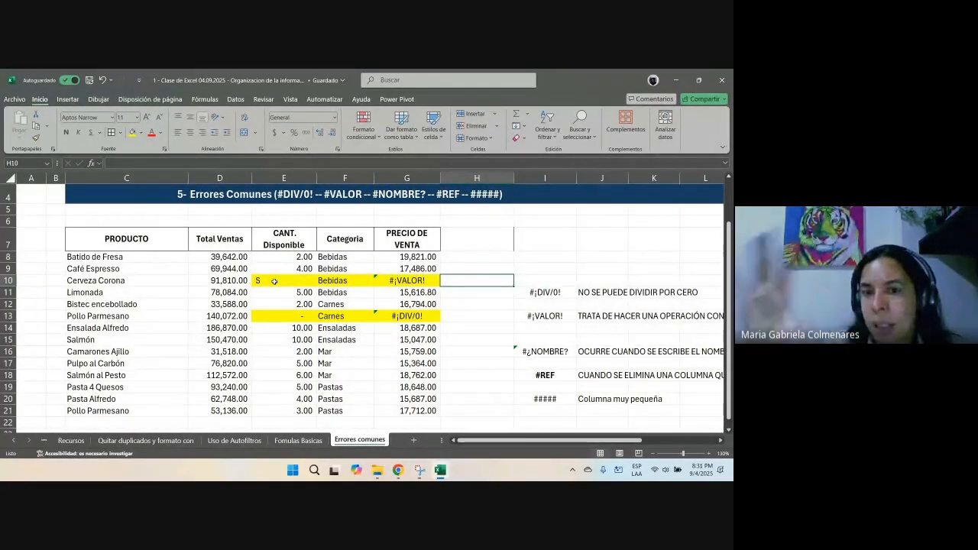
scroll(382, 328, right, 3)
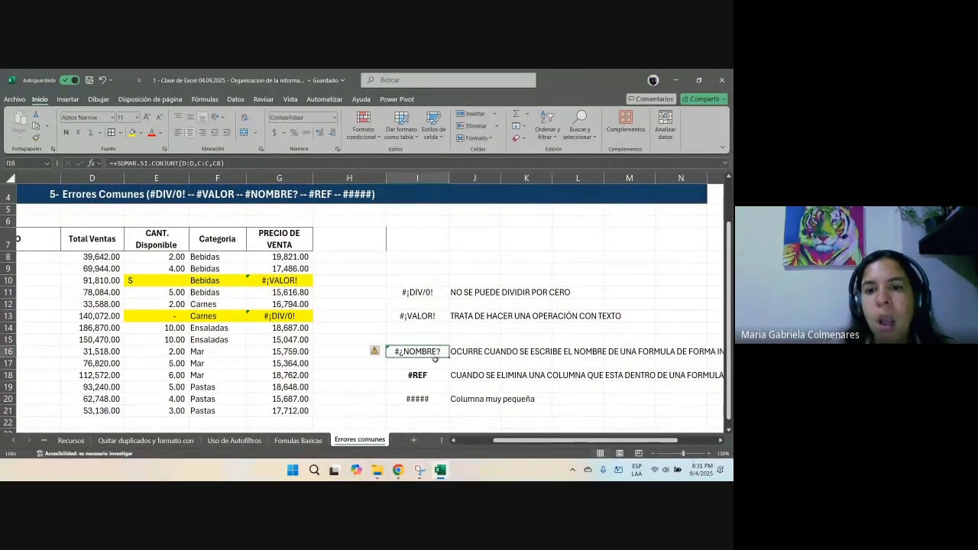
drag(435, 356, 501, 353)
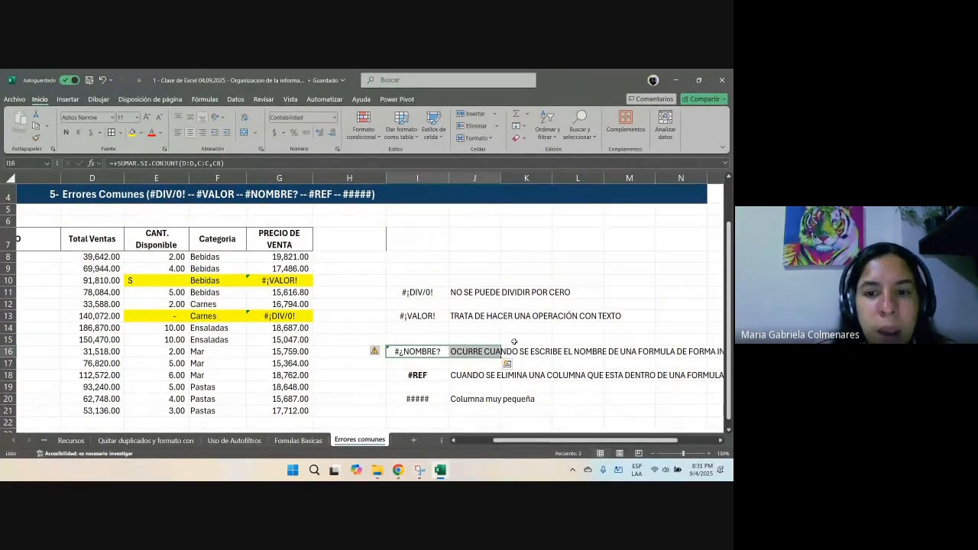
Step: Total the Total Ventas column in D23 with +SUMA(D8:D21)
scroll(428, 343, left, 3)
scroll(345, 350, down, 2)
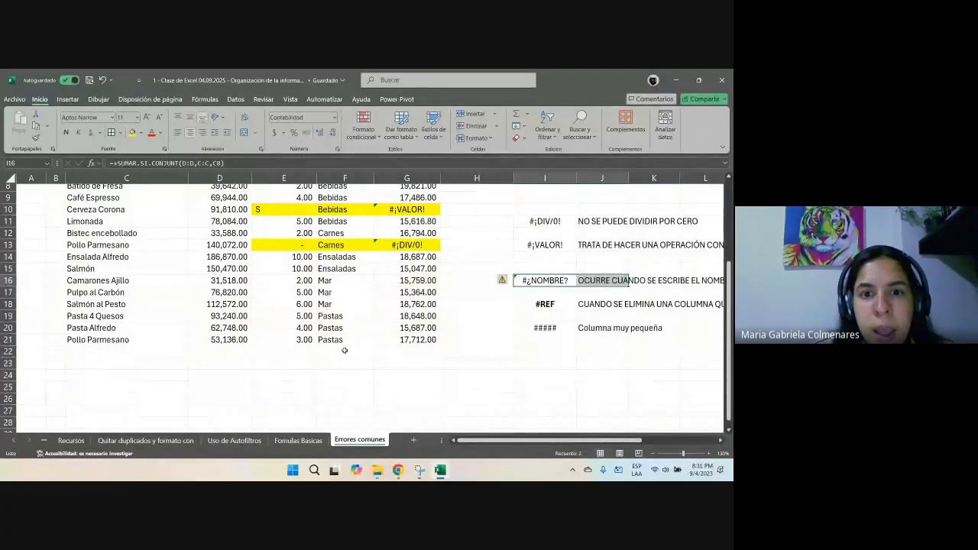
scroll(345, 350, up, 1)
drag(211, 222, 214, 376)
click(208, 400)
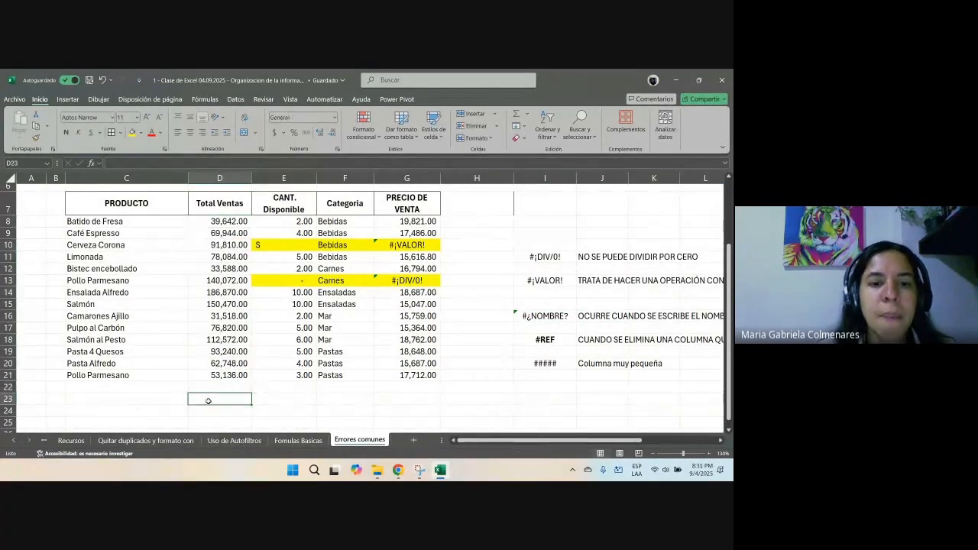
text(+SUMA)
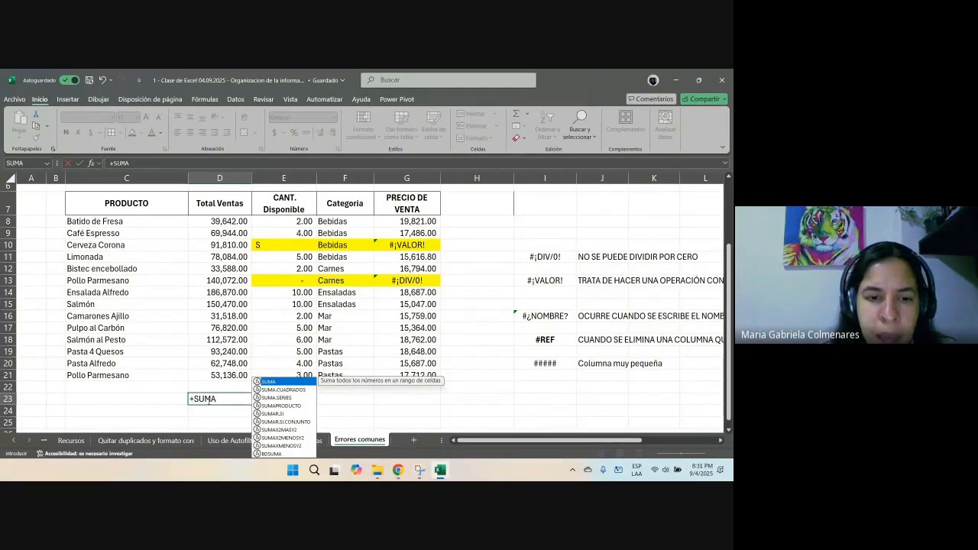
text(()
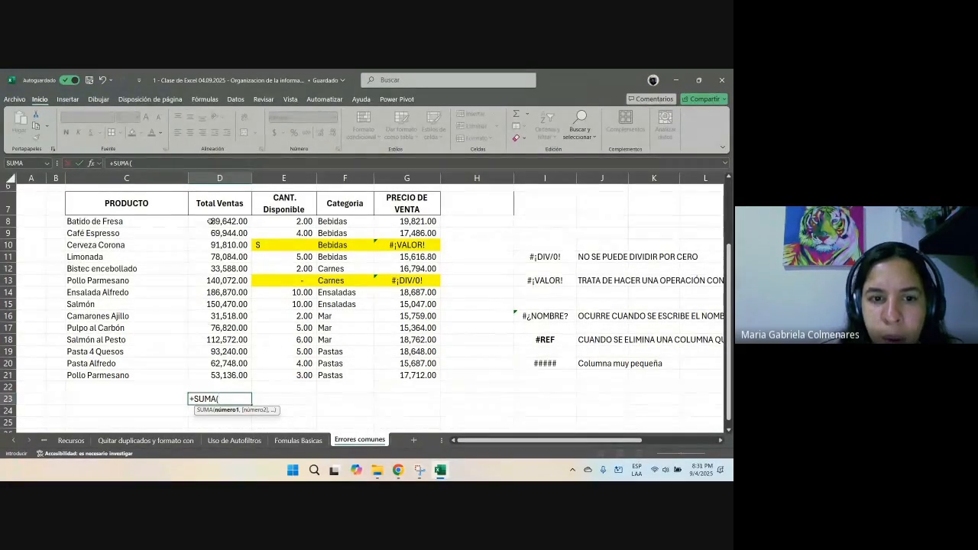
drag(210, 221, 226, 368)
text())
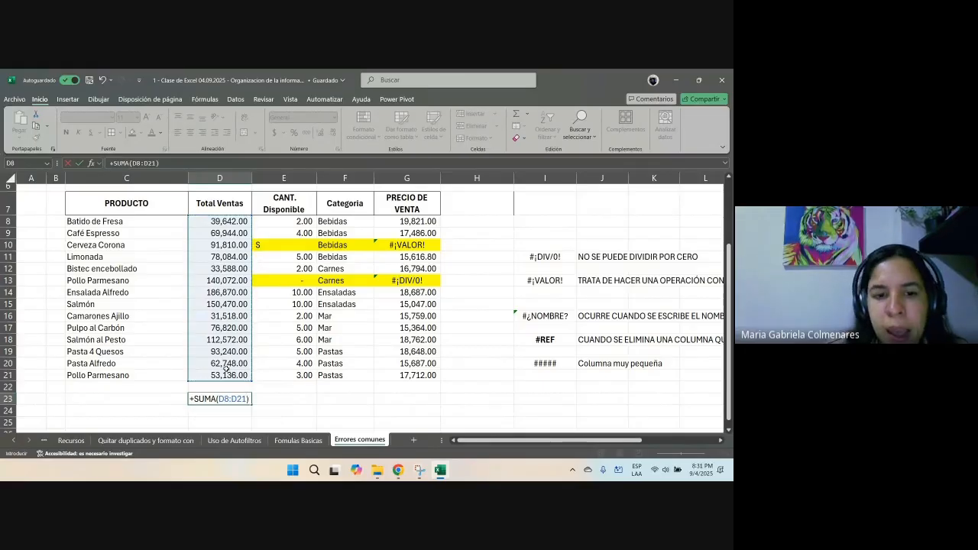
key(ctrl+Return)
Step: Enter the misspelled sum formula +SUM(D8:D21) in D25 to demonstrate the #¿NOMBRE? error
scroll(214, 372, down, 2)
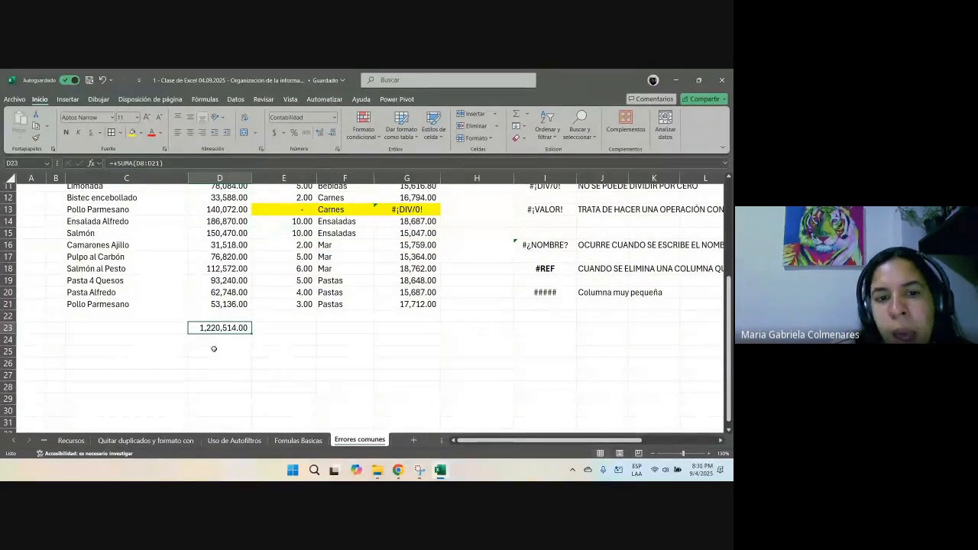
click(214, 350)
text(+SUM)
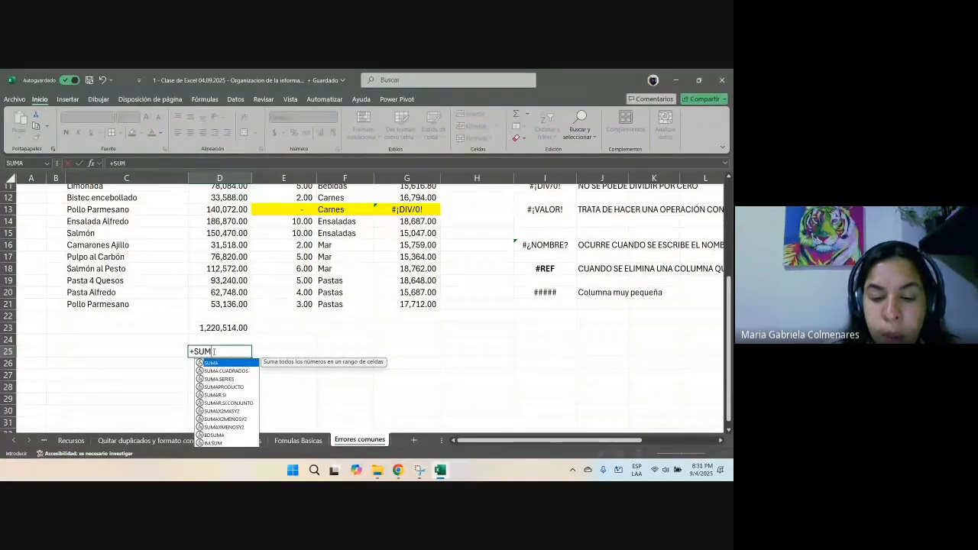
text(()
scroll(226, 225, up, 2)
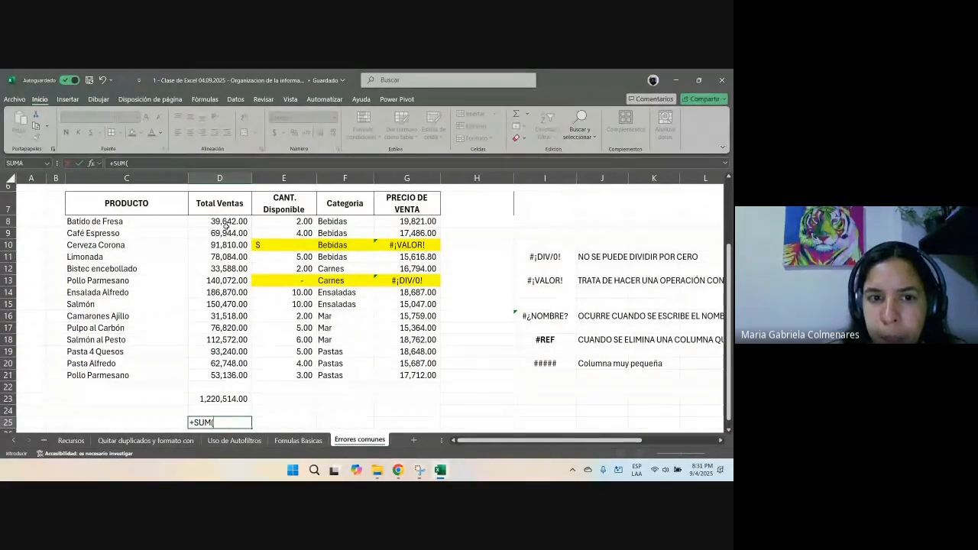
drag(226, 225, 258, 383)
scroll(249, 359, down, 1)
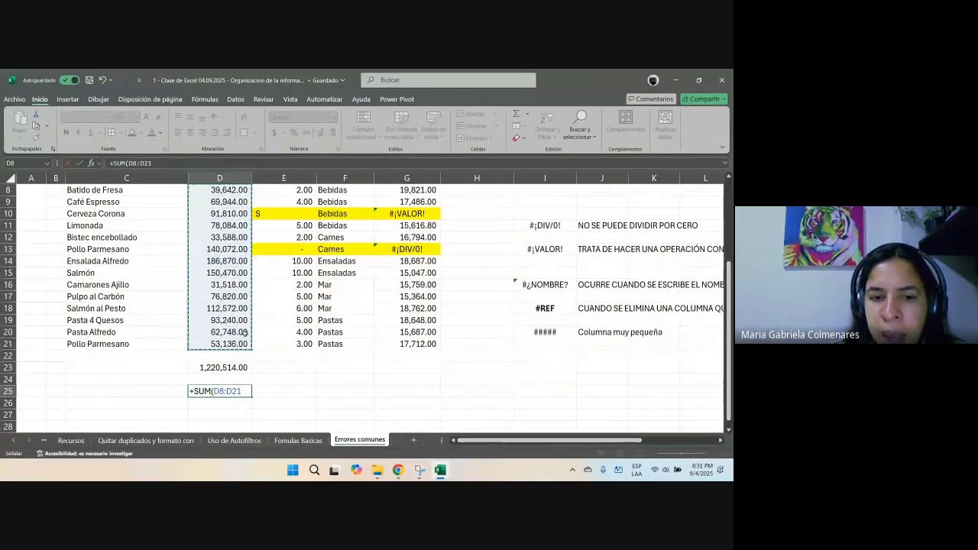
key(Return)
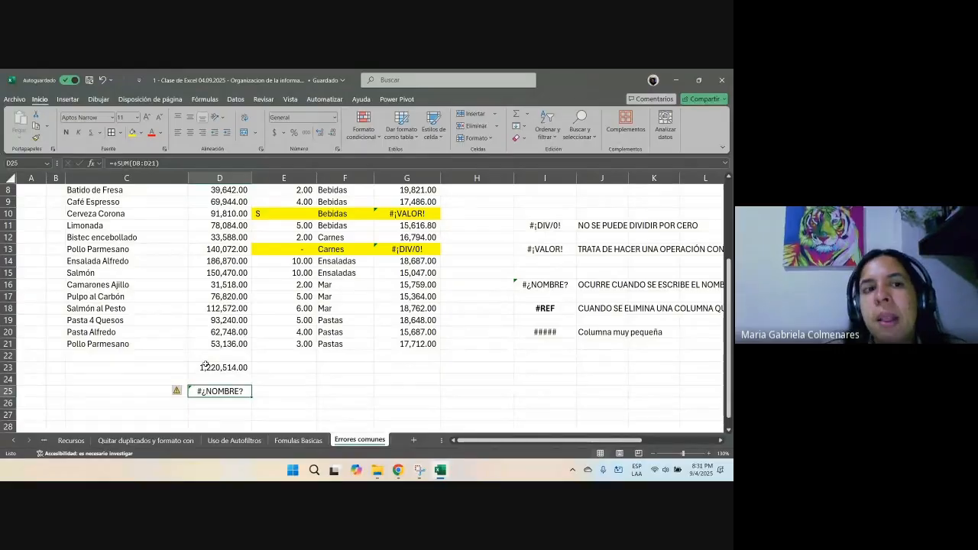
Step: Correct the function name in D25 to SUMA and undo that correction
double_click(221, 392)
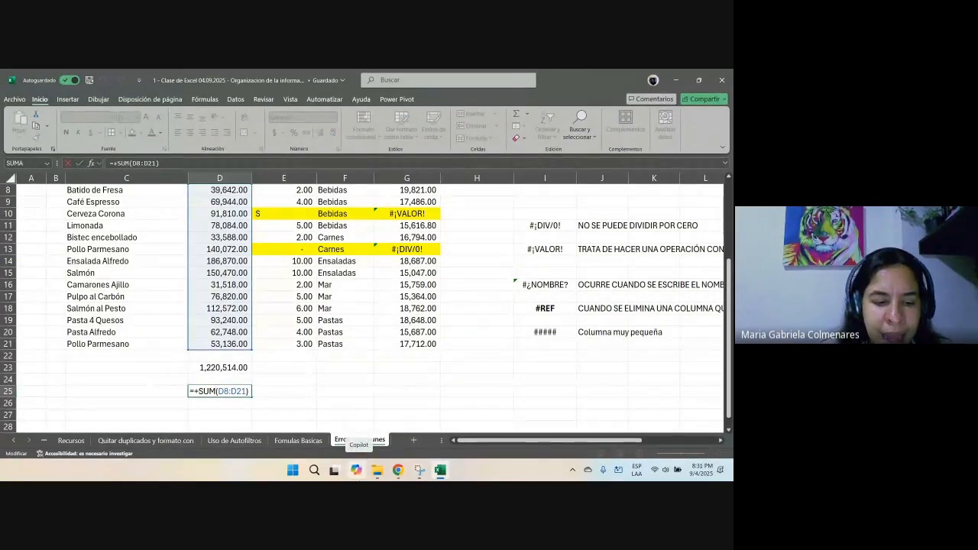
text(A)
key(Return)
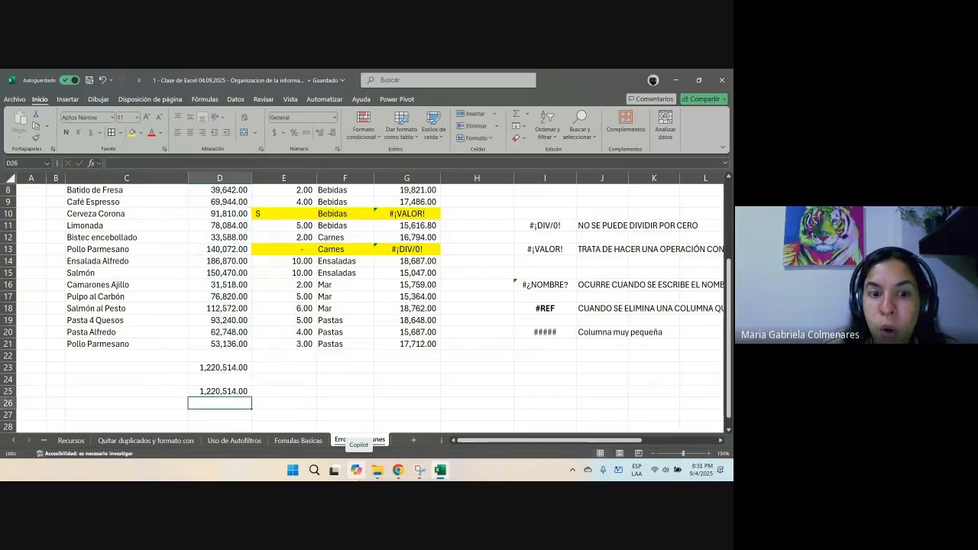
key(Up)
key(ctrl+z)
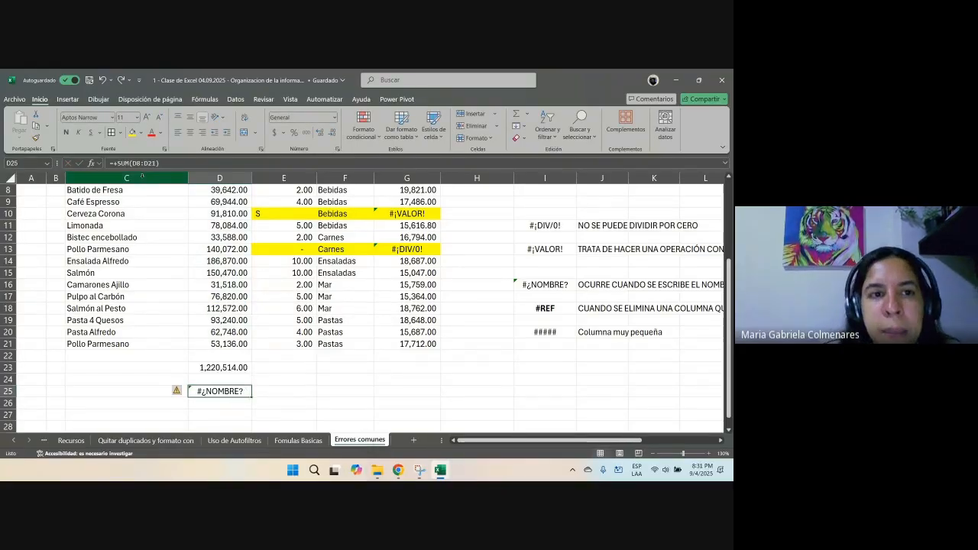
Step: Fill the misspelled formula cell D25 with yellow
click(132, 132)
click(477, 308)
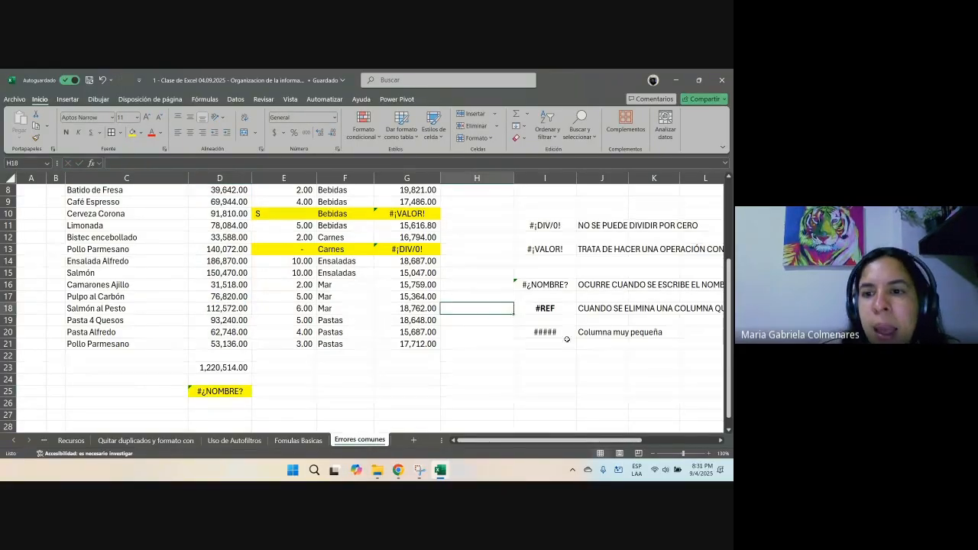
Step: Read the #REF entry in I18 and its description beside the product table
scroll(496, 367, up, 2)
drag(528, 441, 552, 441)
scroll(391, 273, down, 1)
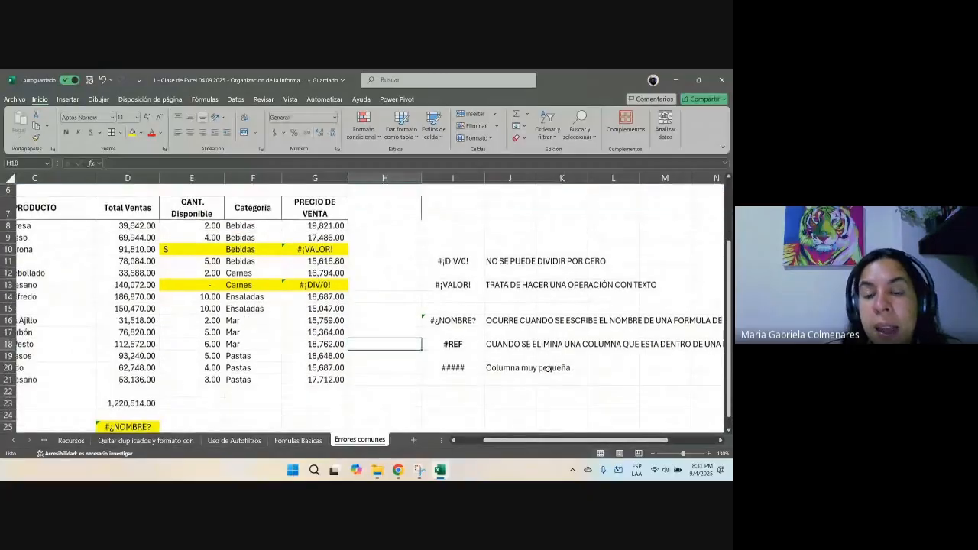
click(452, 345)
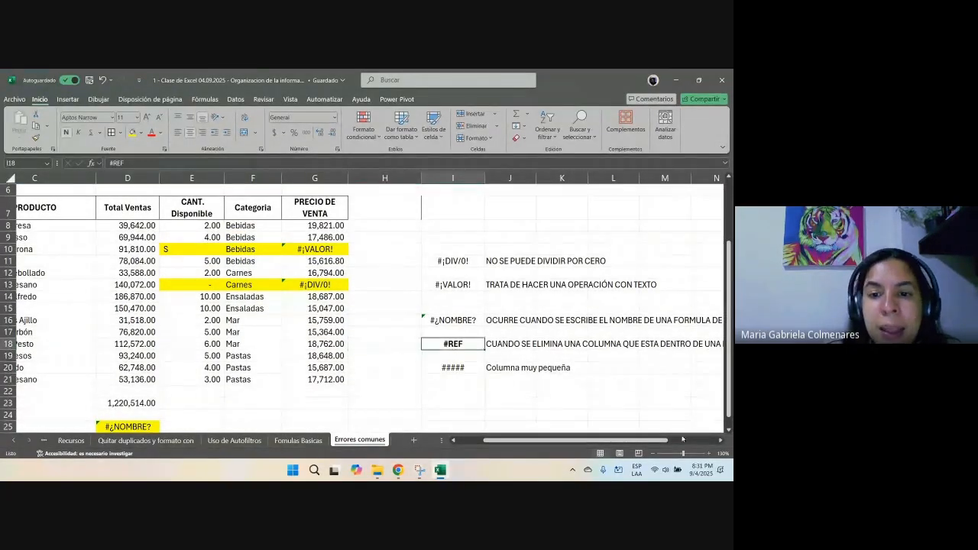
drag(530, 442, 498, 443)
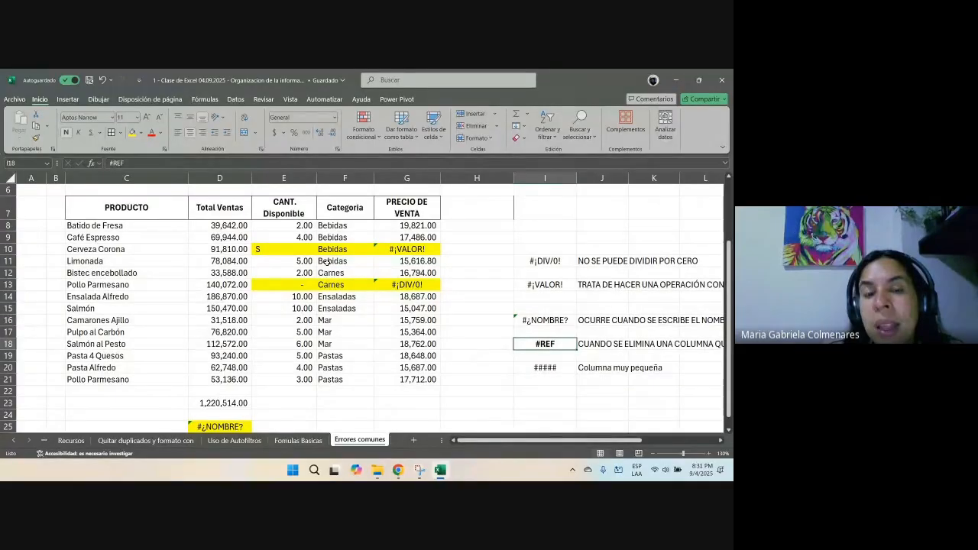
Step: Delete the CANT. Disponible column, which the PRECIO DE VENTA formulas reference, to demonstrate the #REF error
drag(378, 285, 221, 273)
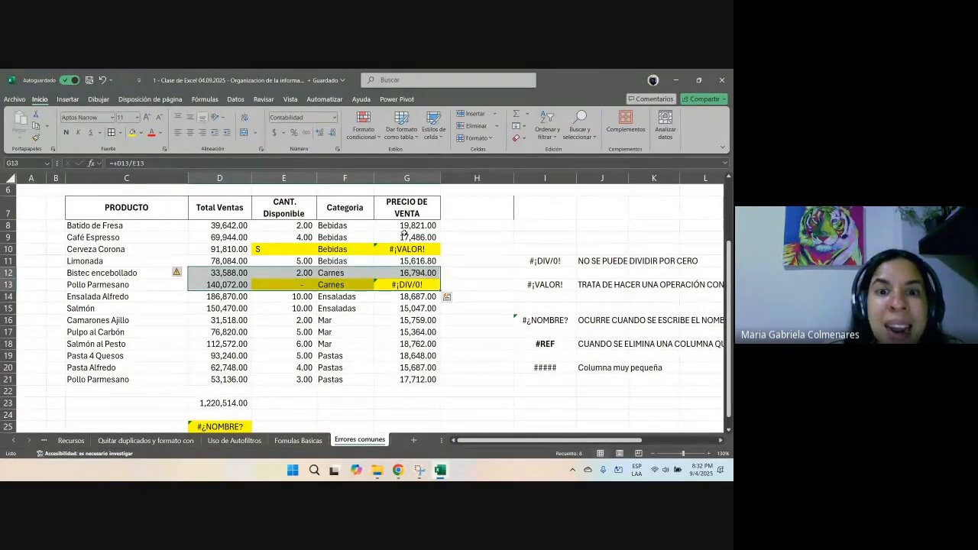
scroll(287, 187, up, 1)
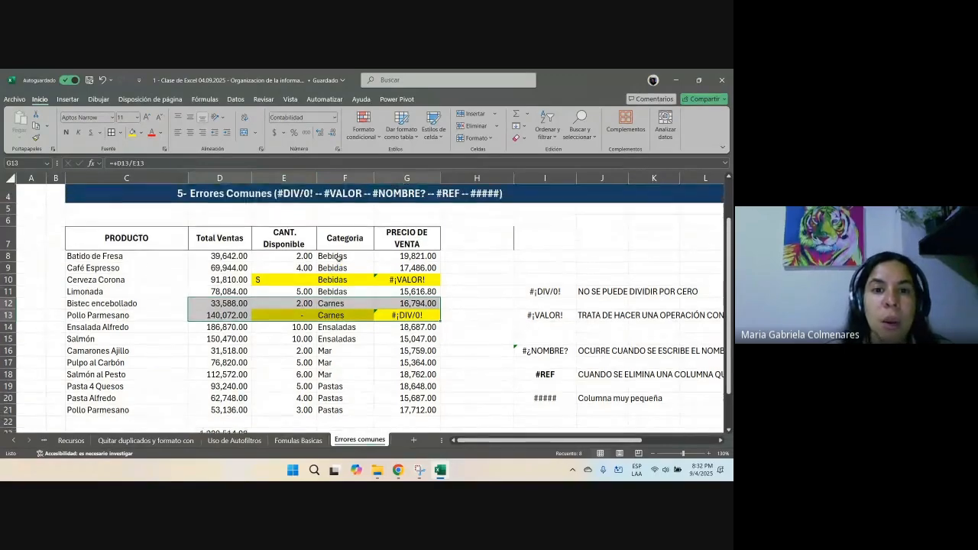
click(285, 178)
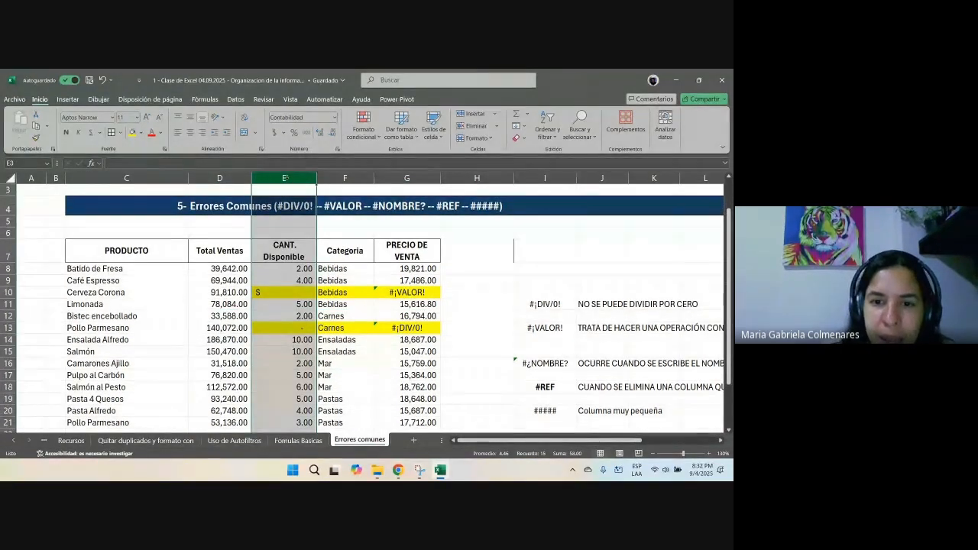
scroll(411, 280, down, 1)
click(413, 245)
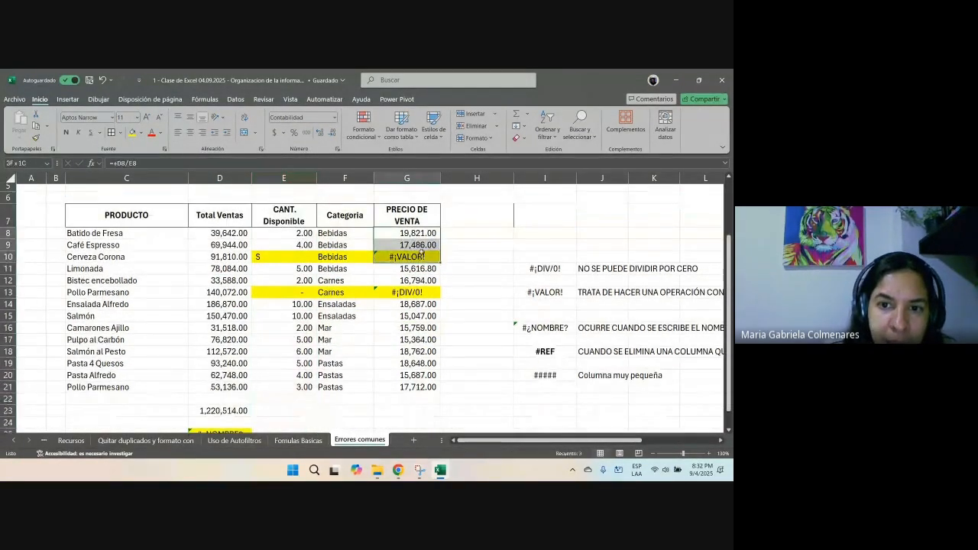
drag(412, 268, 399, 380)
click(397, 364)
click(297, 178)
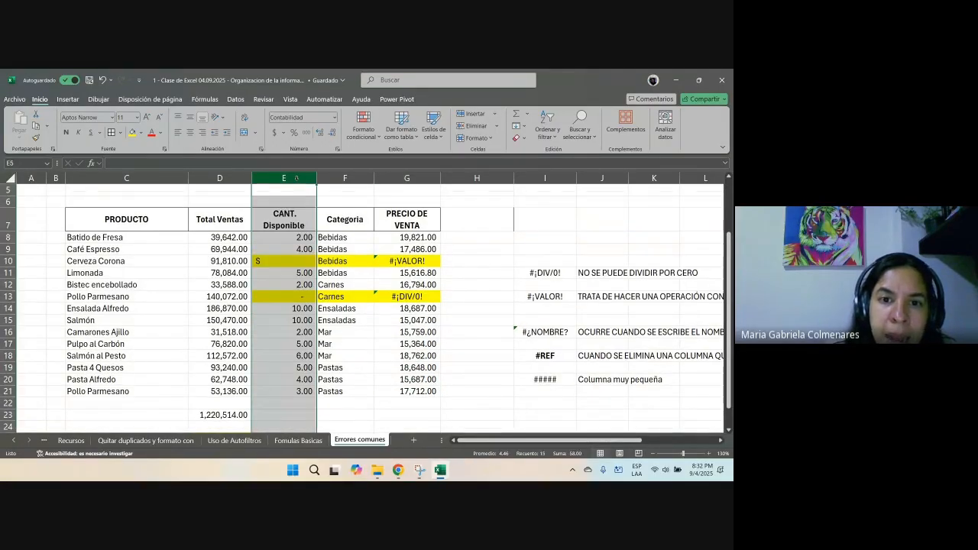
key(ctrl+minus)
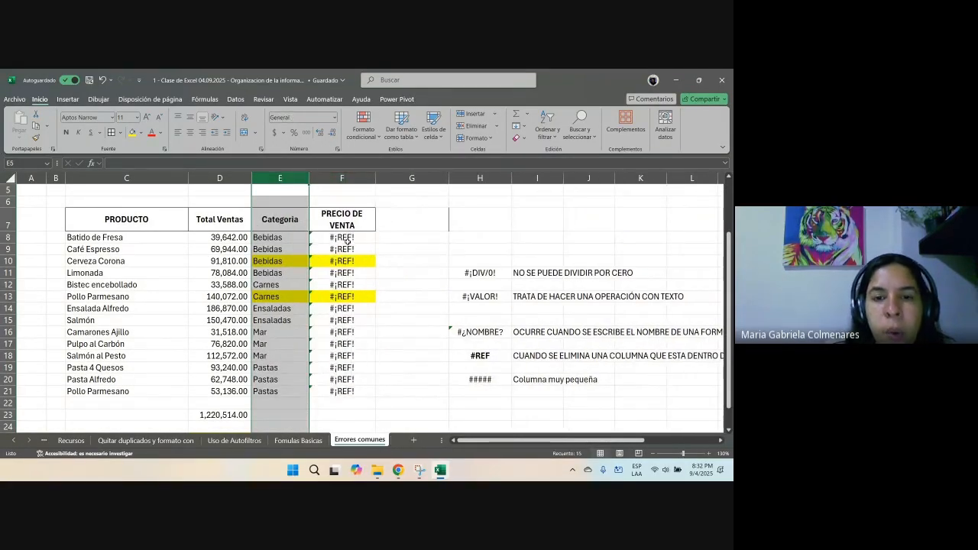
Step: Inspect the PRECIO DE VENTA formulas for Limonada and Bistec encebollado, and undo the column deletion
drag(347, 241, 349, 391)
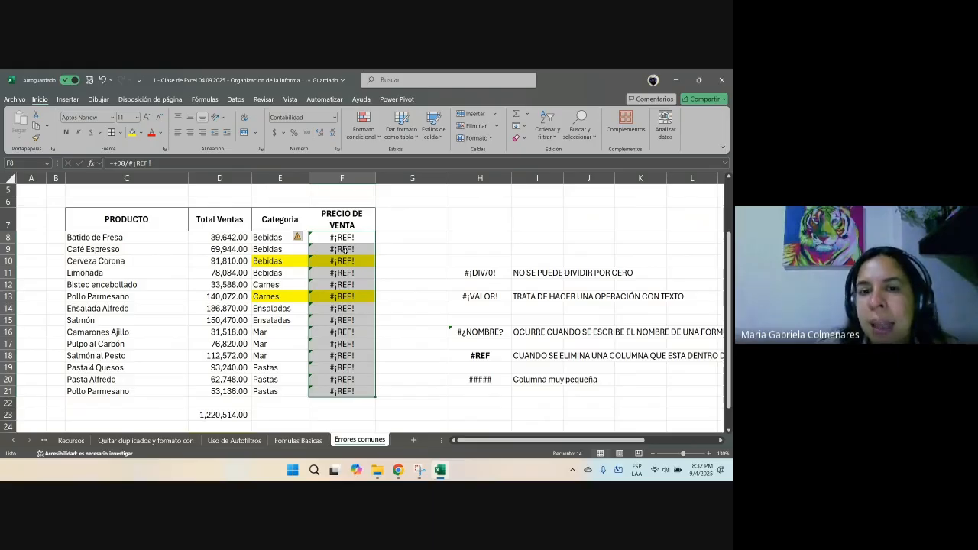
double_click(341, 273)
key(Escape)
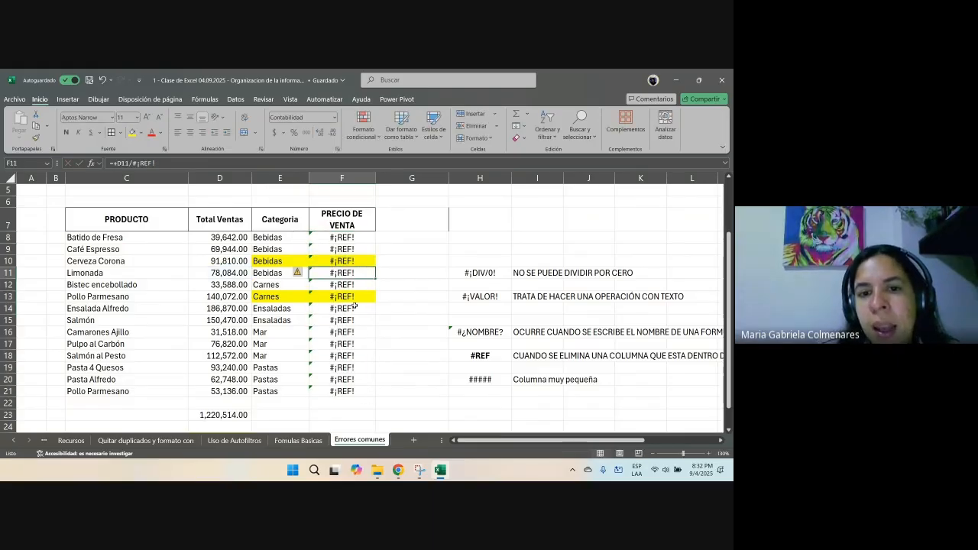
double_click(334, 278)
double_click(335, 282)
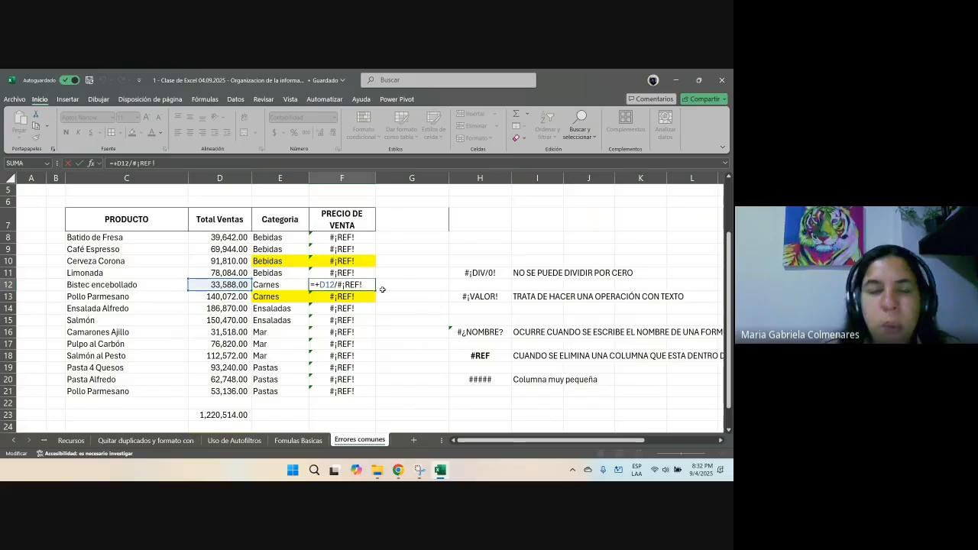
key(Escape)
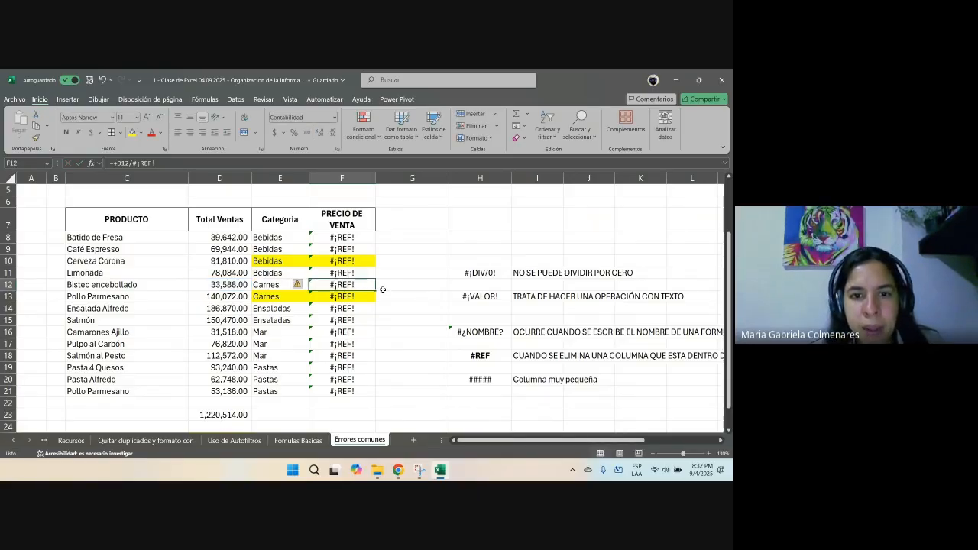
key(ctrl+z)
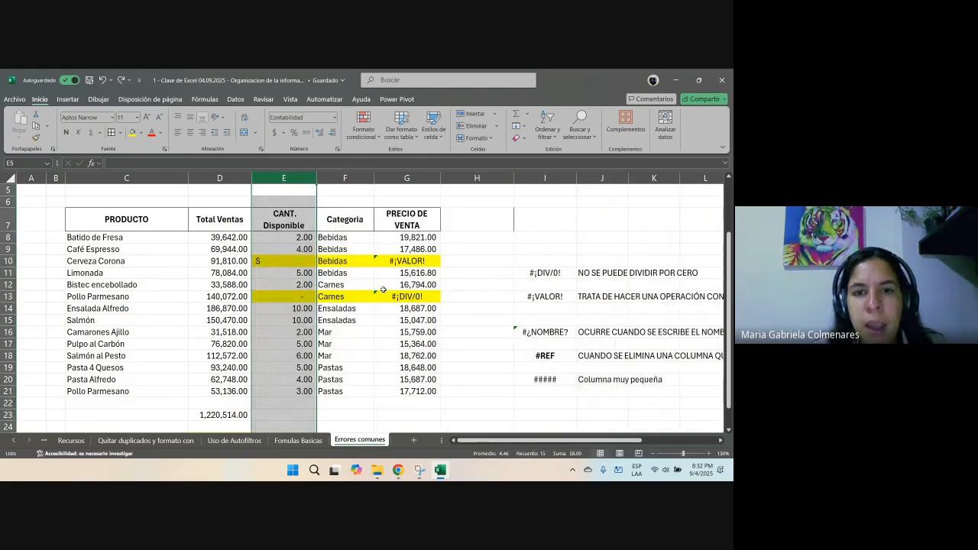
Step: Fill the #REF entry and its description in I18:K18 with yellow
drag(544, 356, 682, 364)
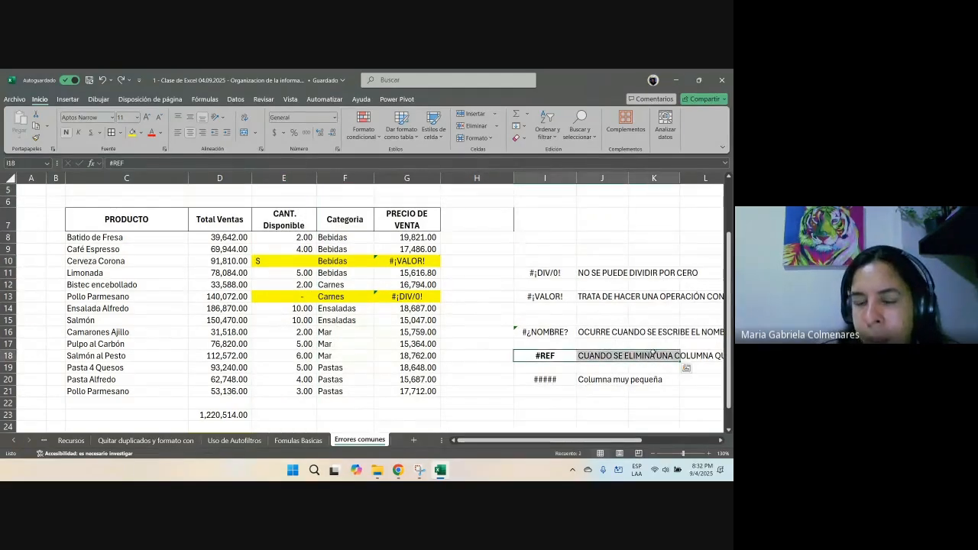
click(133, 132)
click(571, 293)
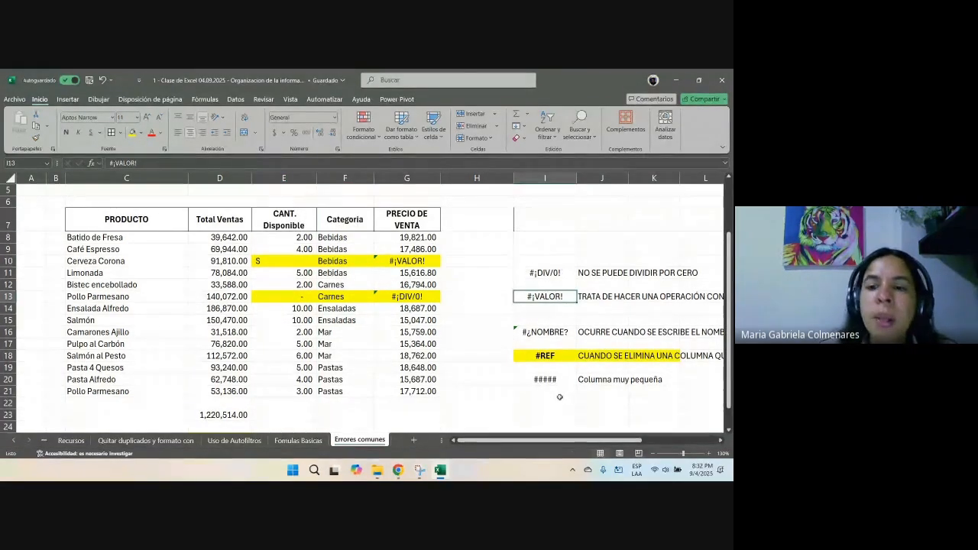
Step: Narrow the PRECIO DE VENTA column to about half its width to demonstrate the ##### error in G8:G21
click(544, 331)
drag(545, 379, 565, 385)
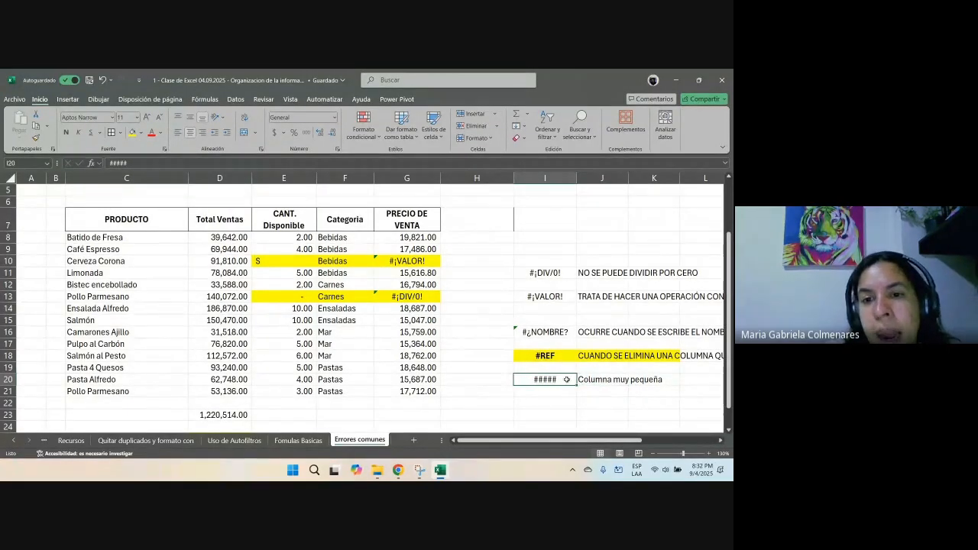
drag(441, 178, 406, 178)
click(408, 186)
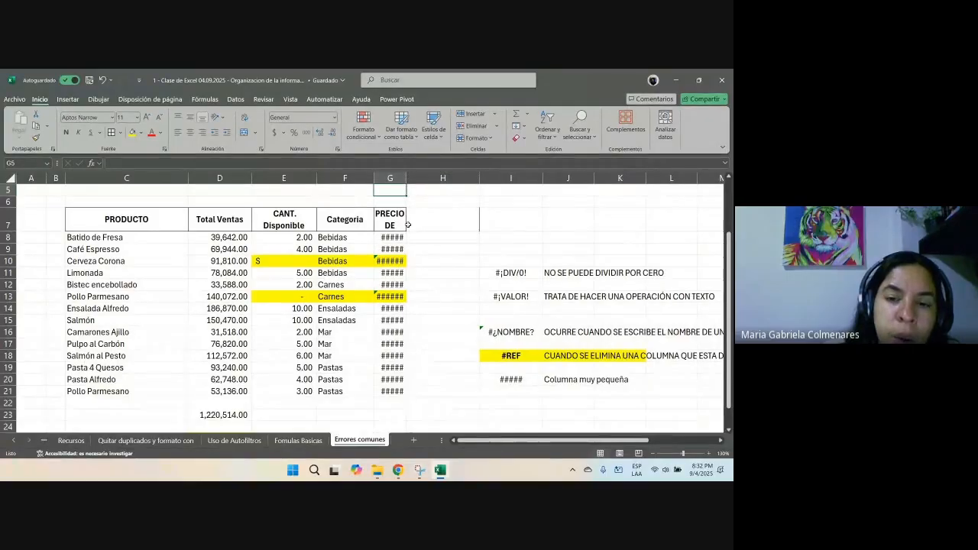
drag(392, 237, 393, 391)
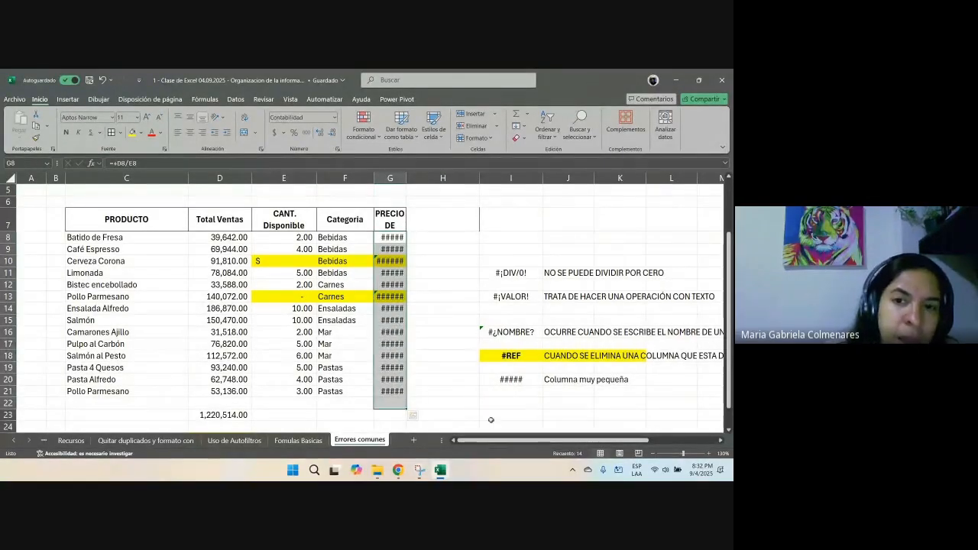
Step: Widen the PRECIO DE VENTA column until its prices fit, and check the values down the column
drag(405, 178, 433, 184)
click(413, 264)
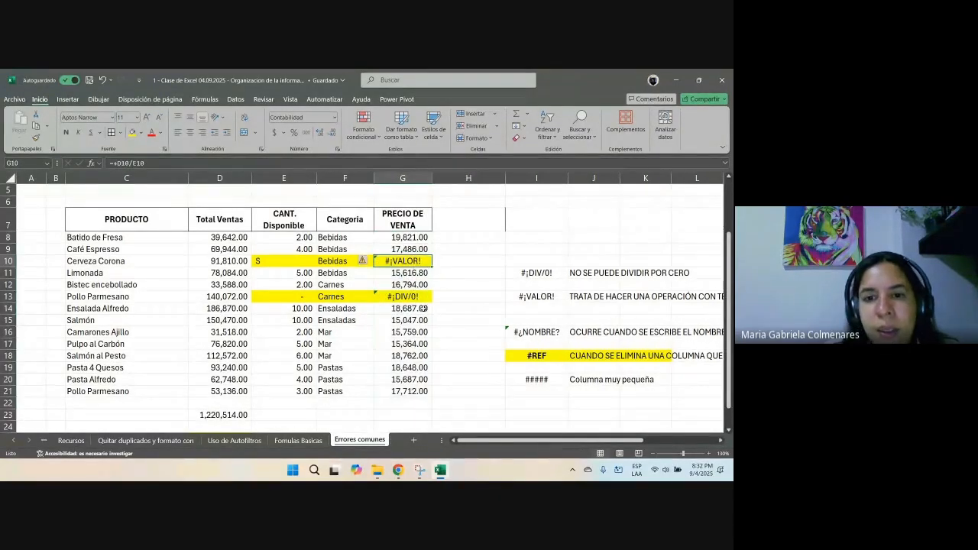
drag(413, 309, 405, 401)
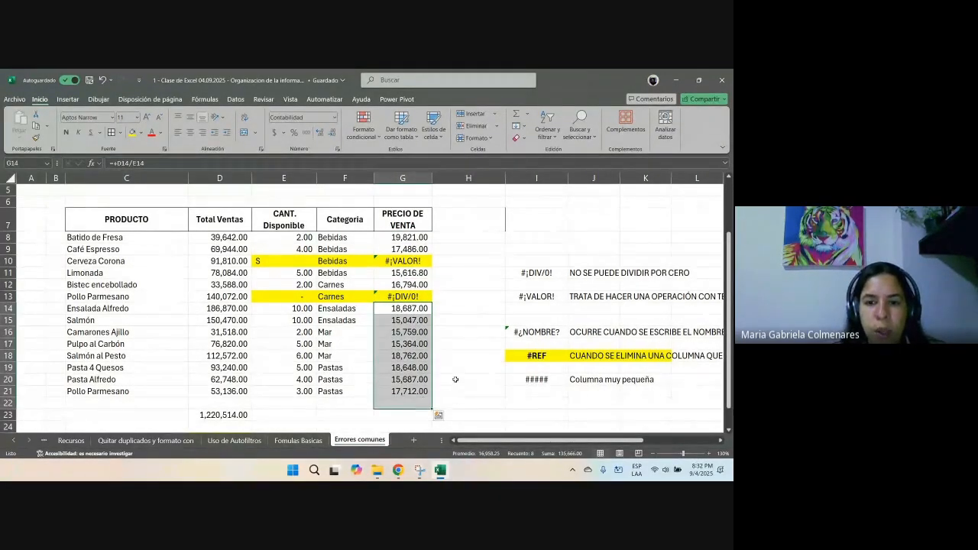
scroll(455, 379, up, 2)
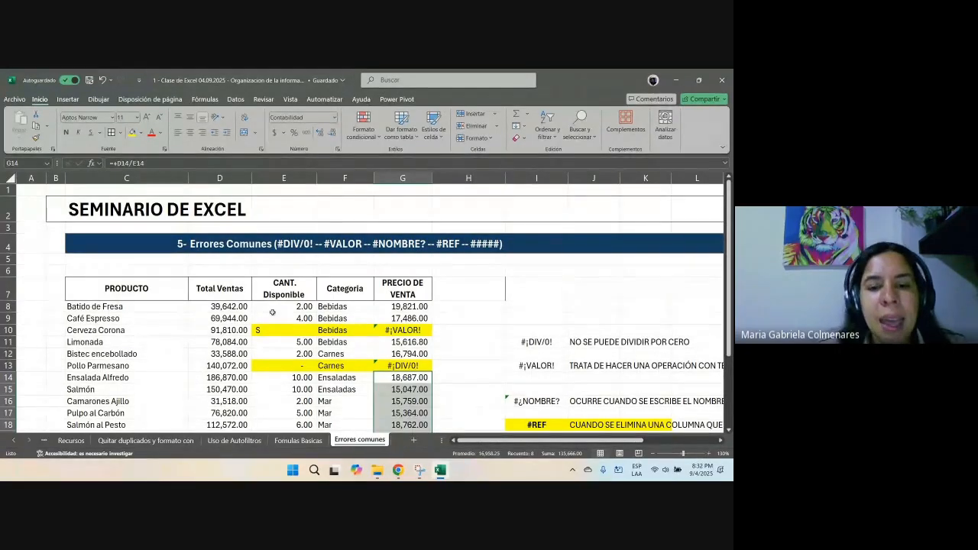
Step: Switch to the Google Meet call to check on the participants, and return to the Excel workbook
click(359, 418)
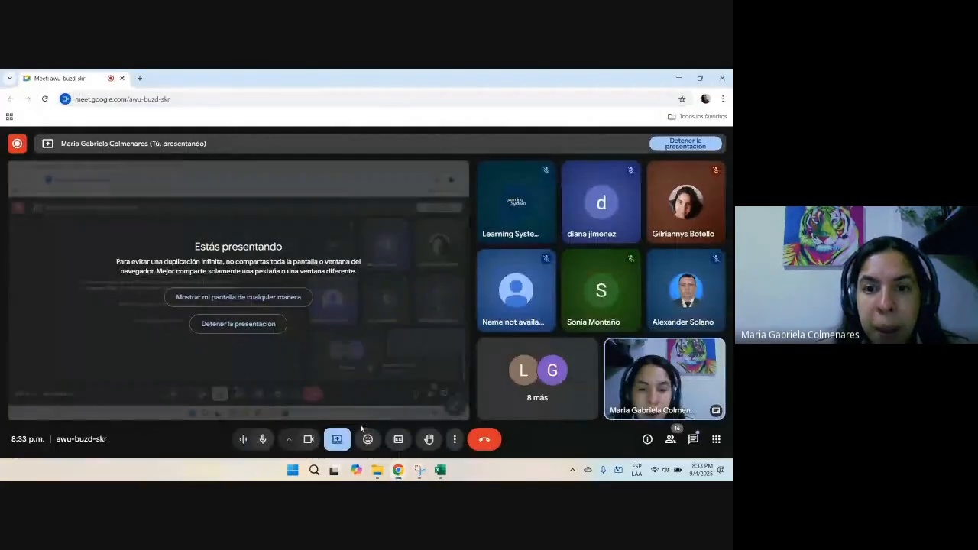
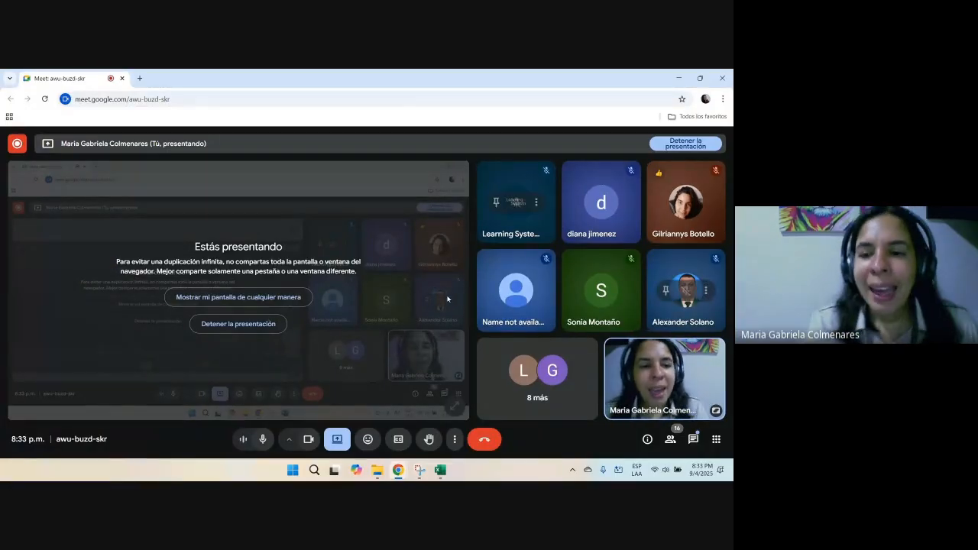
key(alt+Tab)
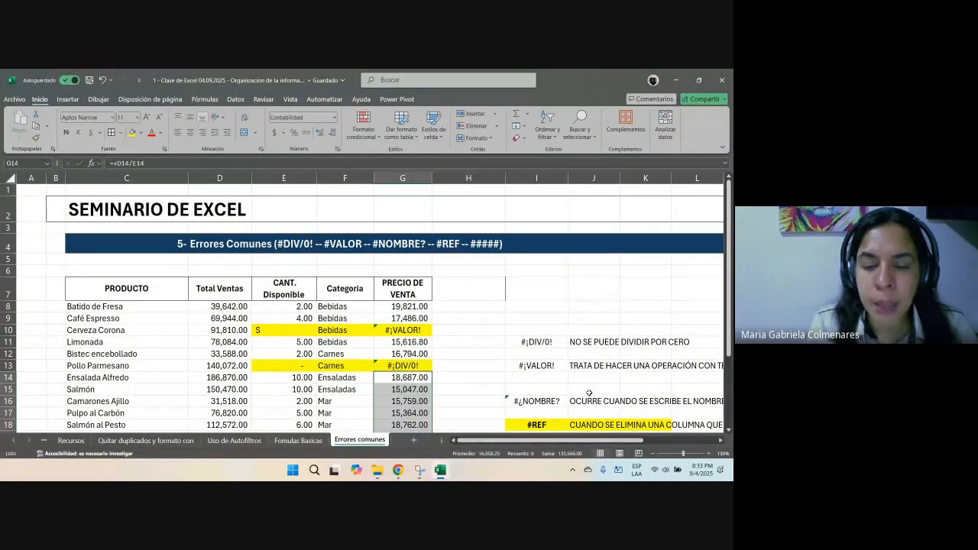
click(12, 442)
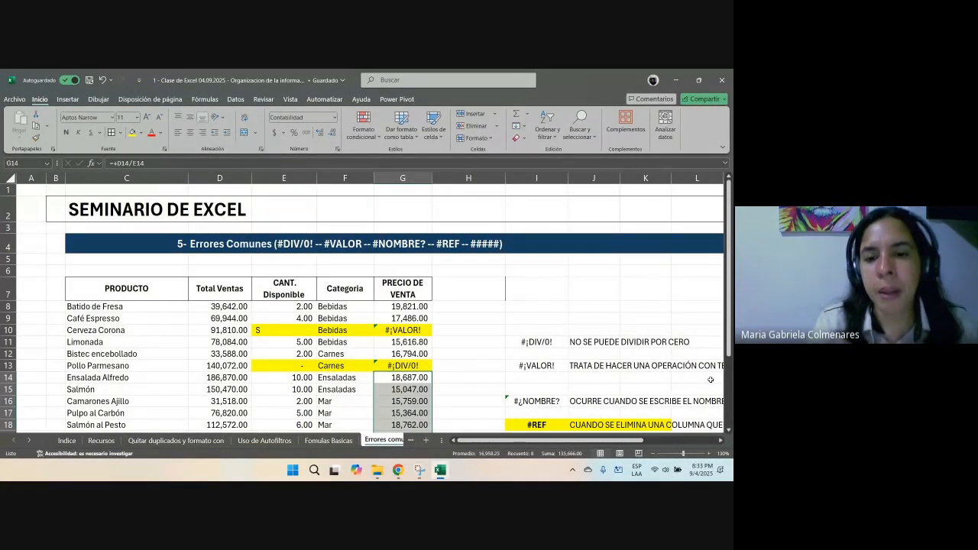
Step: Copy the product table C7:G21 and paste it below the original, starting at C29
scroll(306, 410, down, 2)
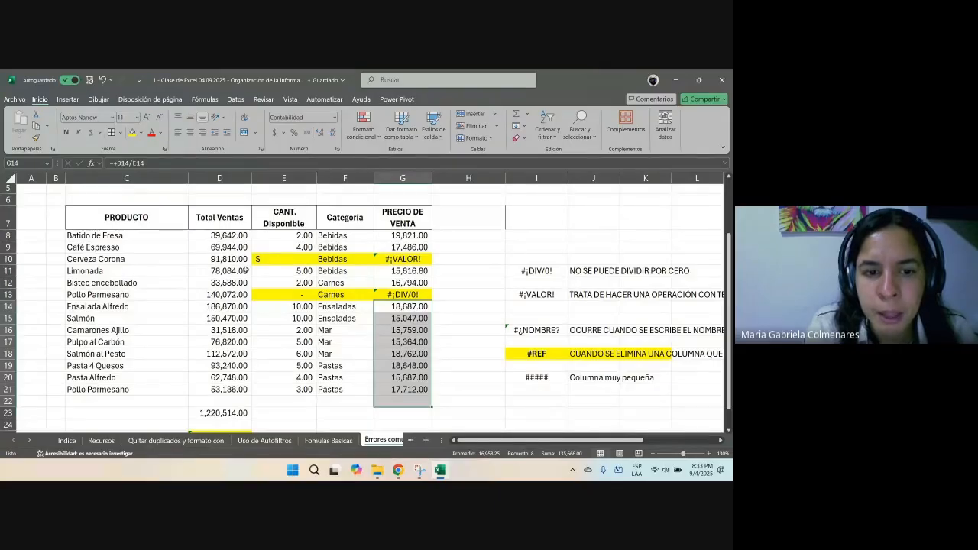
click(132, 218)
key(ctrl+a)
key(ctrl+q)
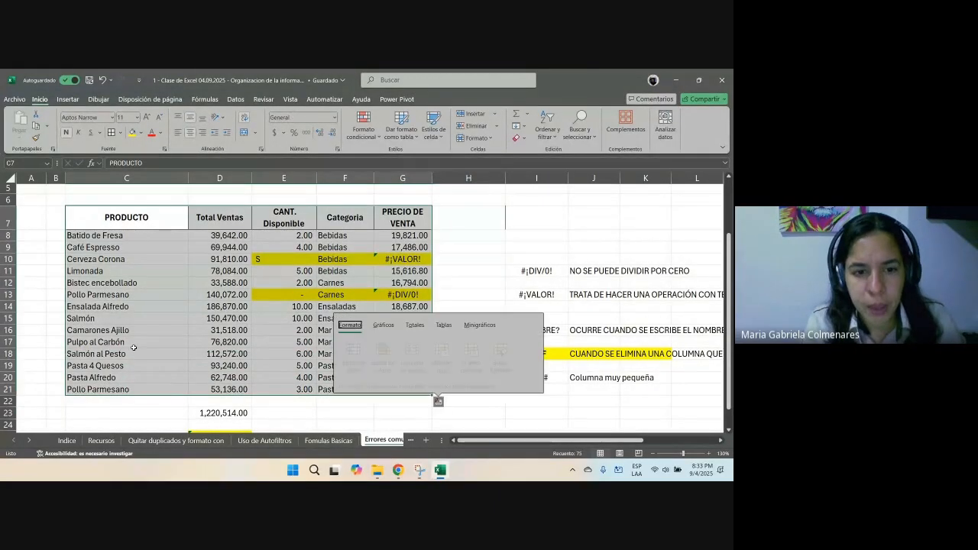
key(Escape)
key(ctrl+c)
scroll(135, 344, down, 4)
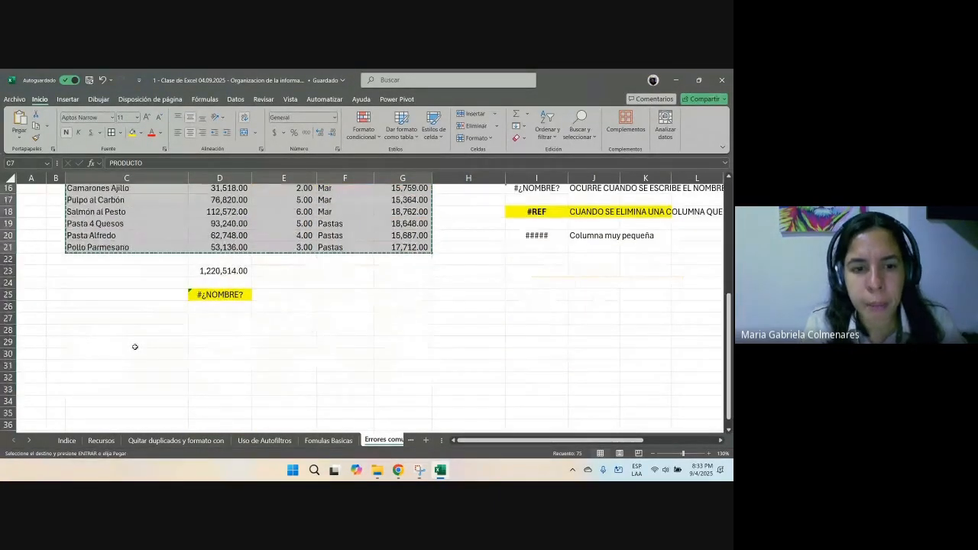
click(129, 344)
key(ctrl+v)
Step: In the copied table, set CANT. Disponible to 1 for Cerveza Corona and 2 for the highlighted Pollo Parmesano row
scroll(413, 321, down, 3)
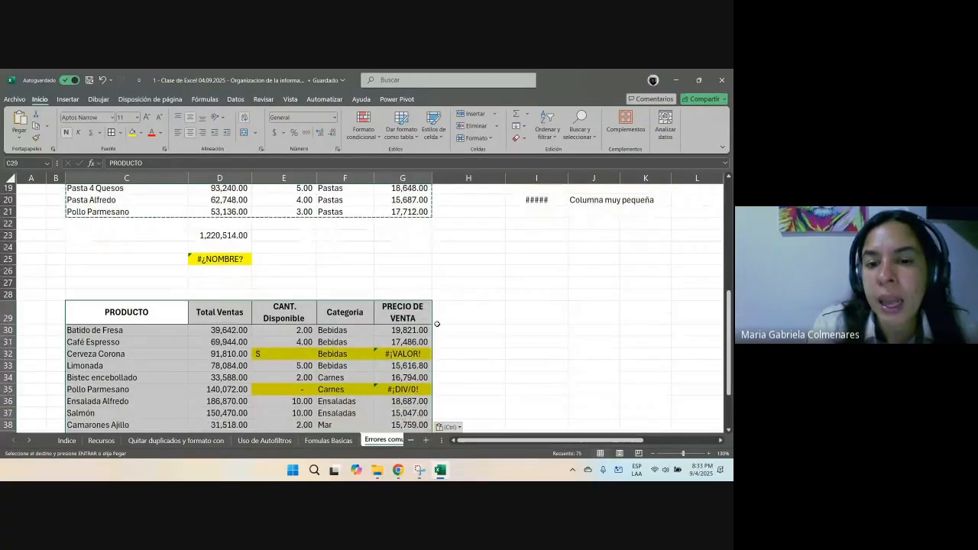
click(287, 284)
text(1)
key(Return)
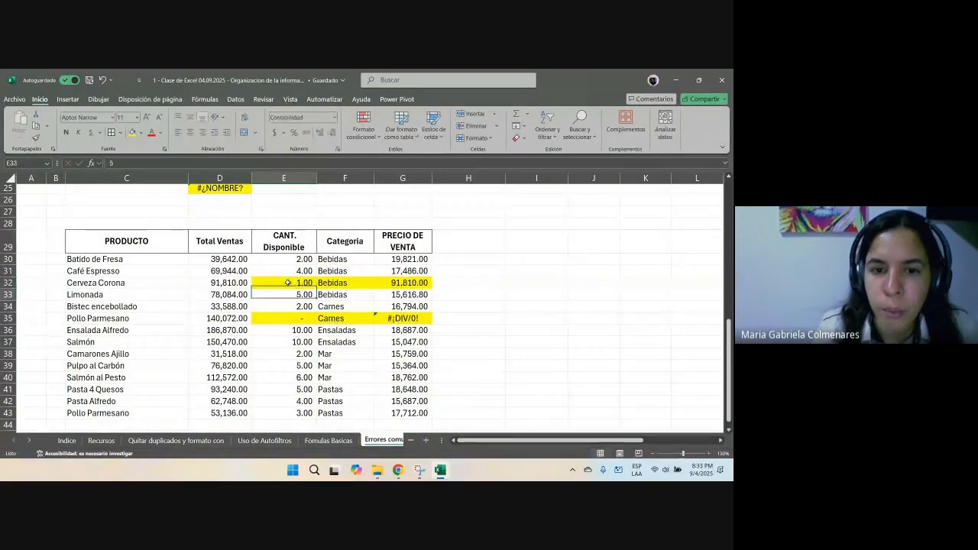
key(Down)
key(Down)
text(2)
key(Return)
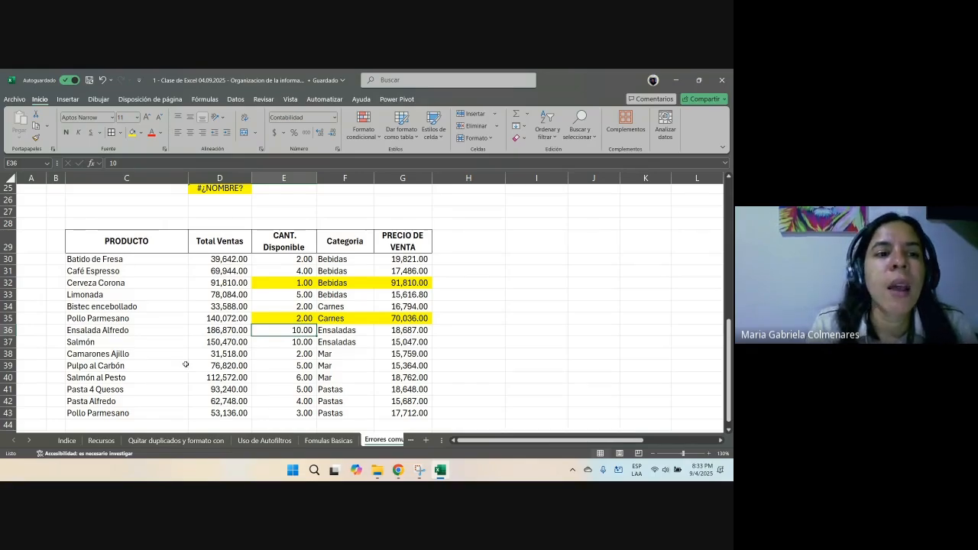
Step: Convert the copied range C29:G43 into an Excel table with headers
drag(76, 244, 413, 411)
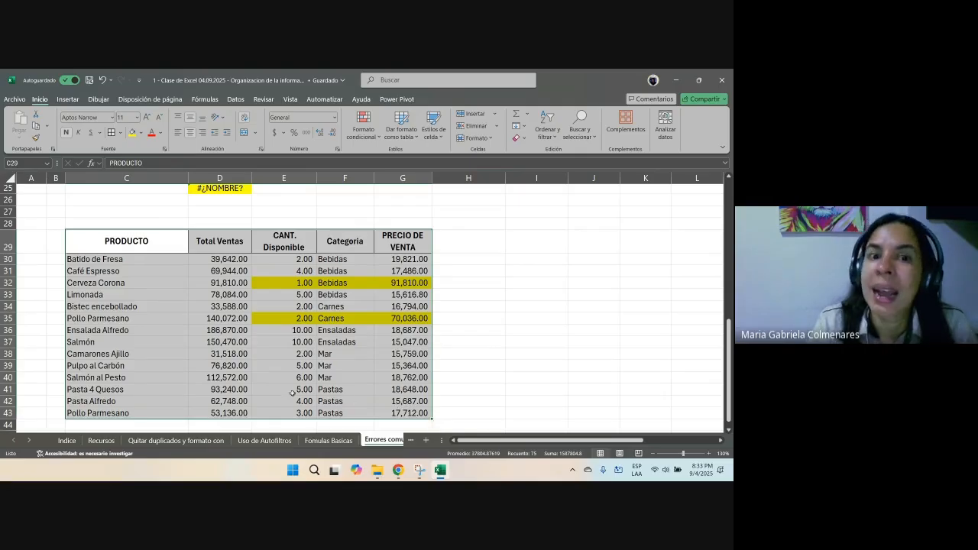
drag(147, 250, 403, 408)
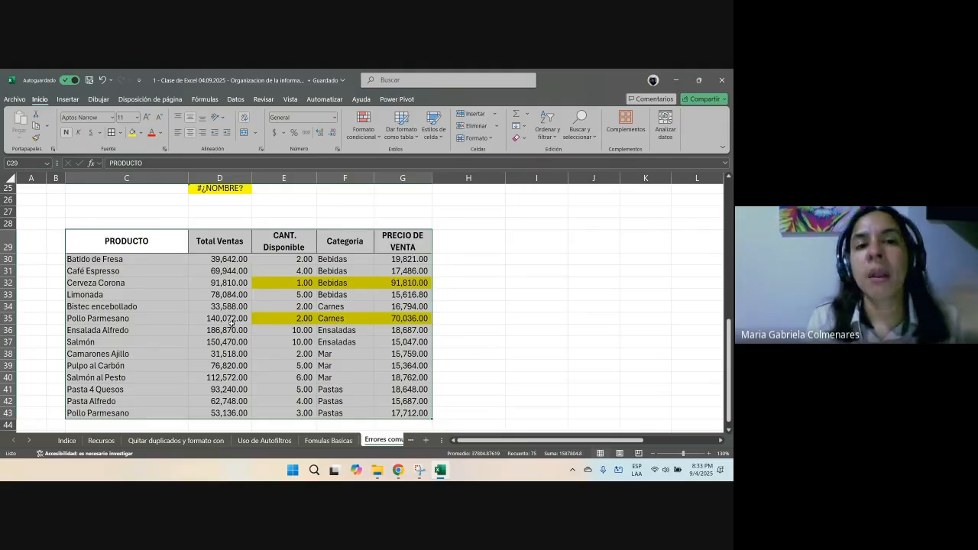
click(67, 99)
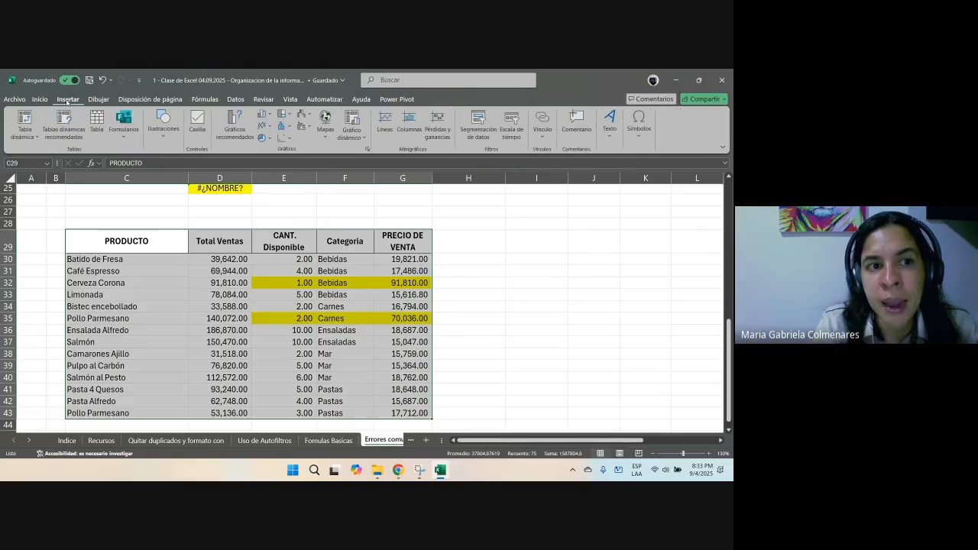
click(96, 122)
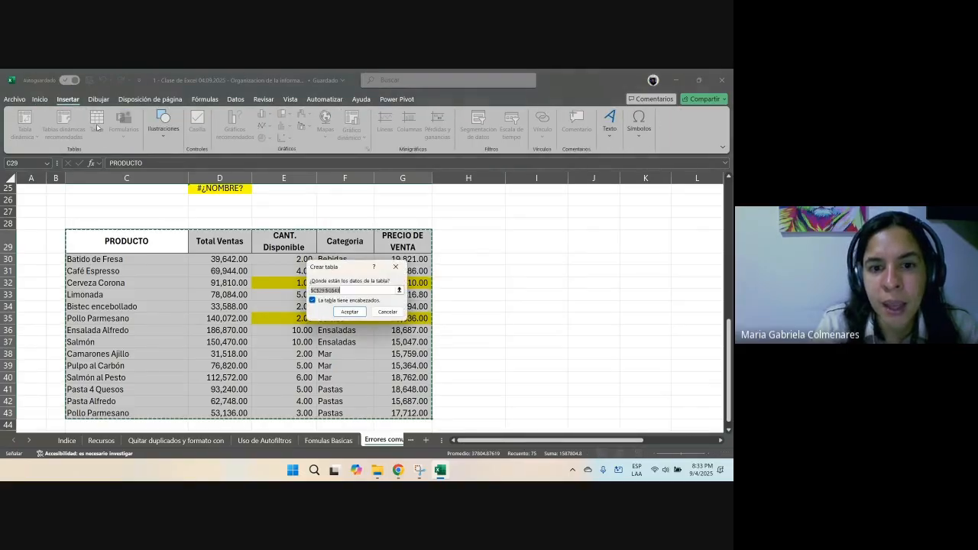
click(349, 312)
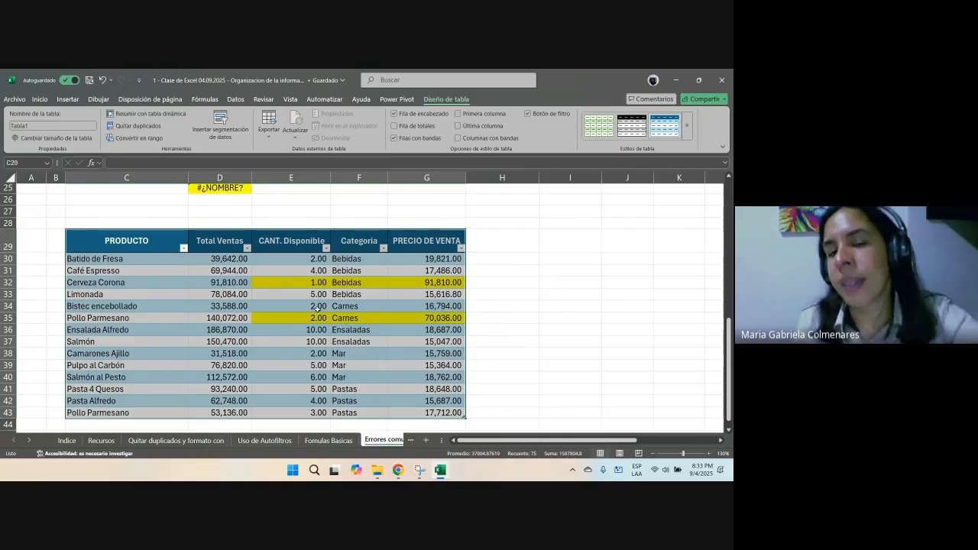
click(183, 249)
click(280, 346)
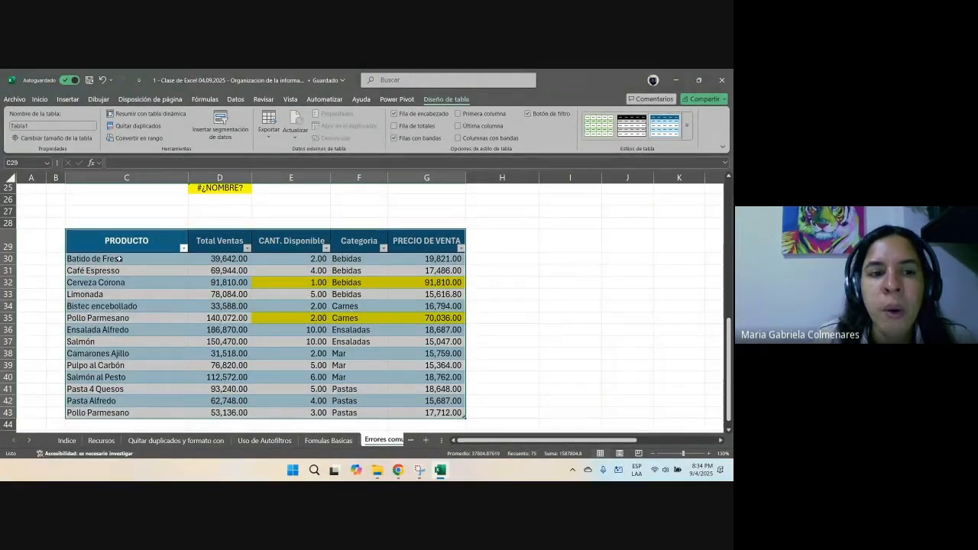
Step: Apply an orange table style with banded rows to the new table at C29:G43
drag(119, 259, 442, 413)
click(441, 366)
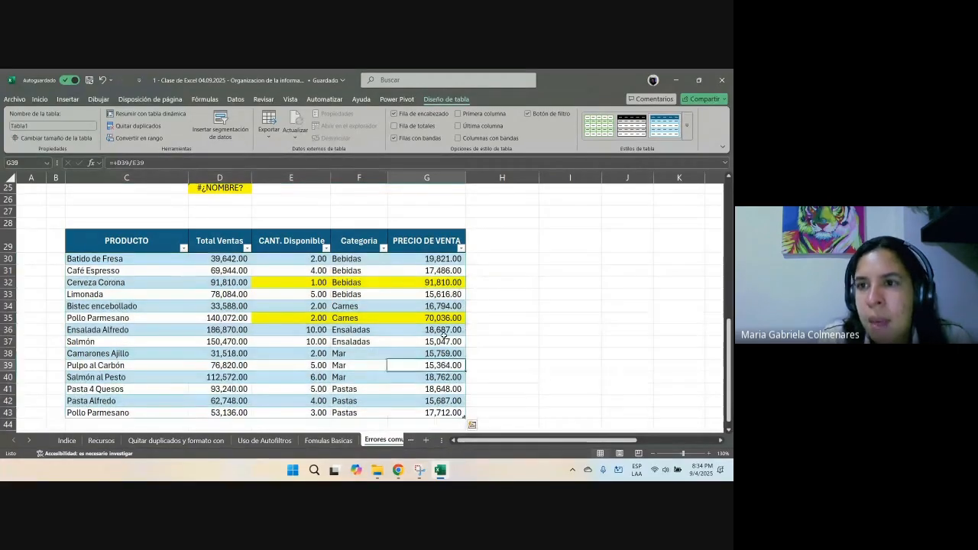
click(686, 126)
click(583, 264)
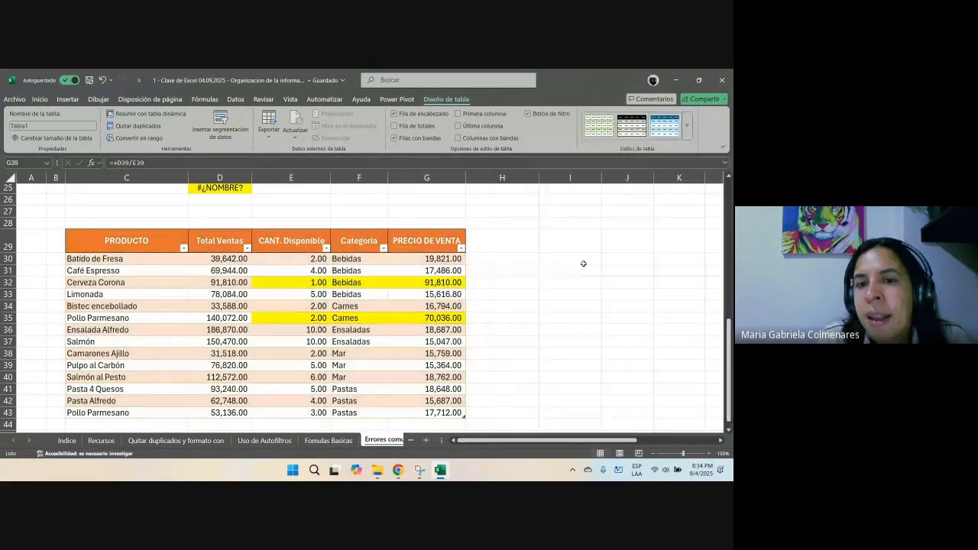
Step: Remove the yellow fill from E32:G32 in the Cerveza Corona row and E35:G35 in the Pollo Parmesano row
drag(321, 284, 436, 283)
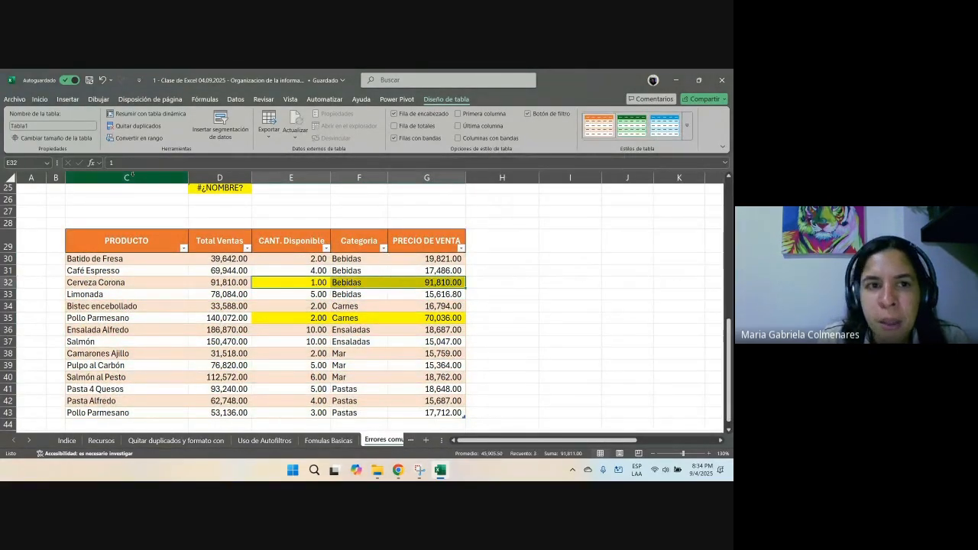
click(40, 99)
click(139, 132)
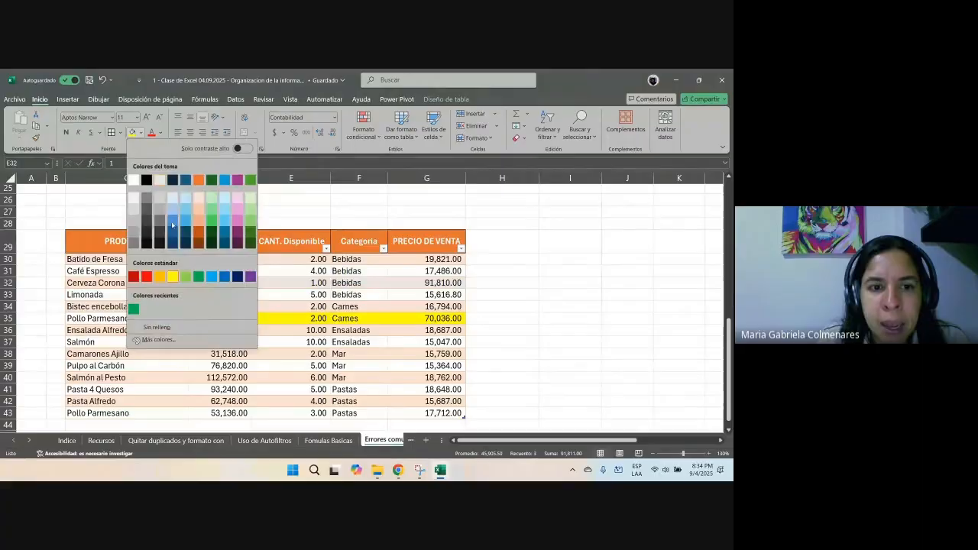
click(158, 326)
drag(308, 318, 439, 318)
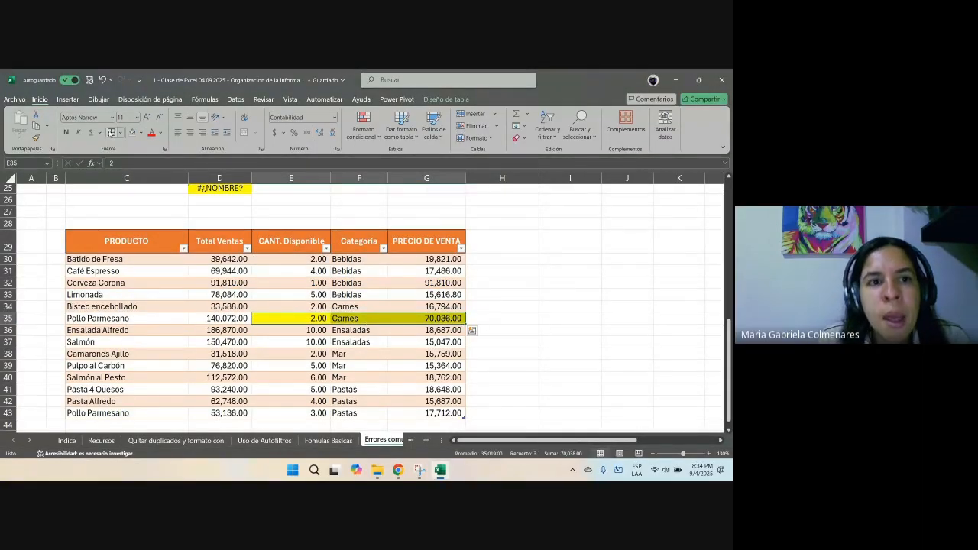
click(133, 132)
click(318, 284)
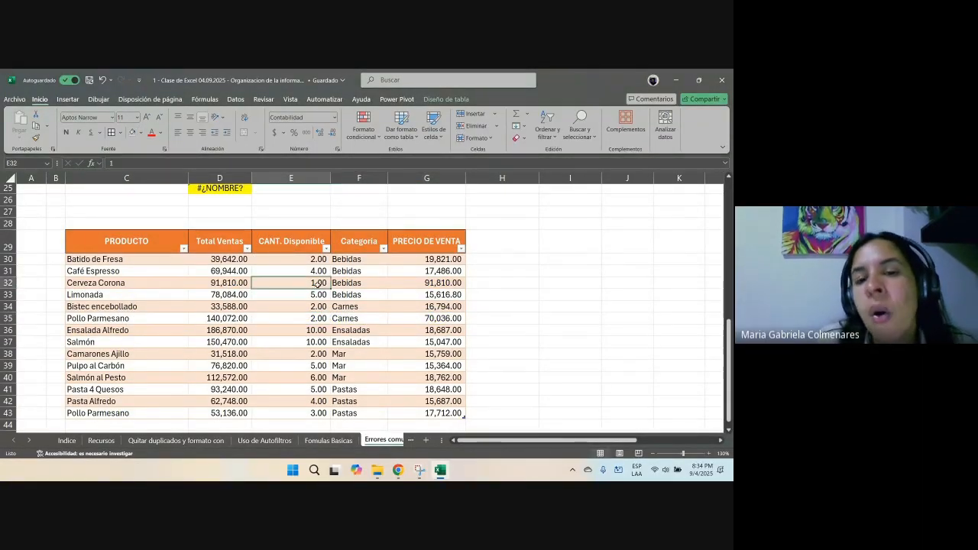
Step: Select C7:G20 in the original product table to point it out, and switch to the Google Meet call
scroll(183, 275, up, 7)
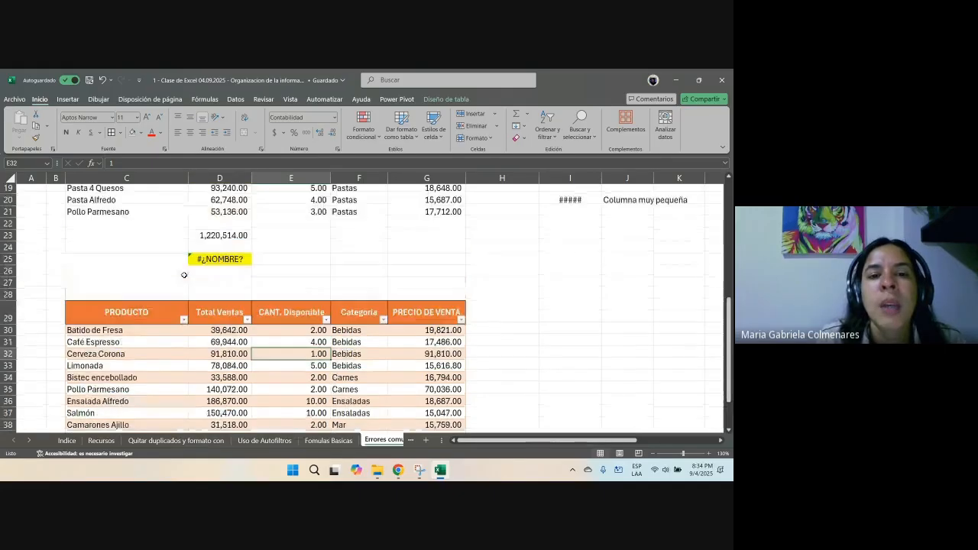
drag(126, 253, 428, 413)
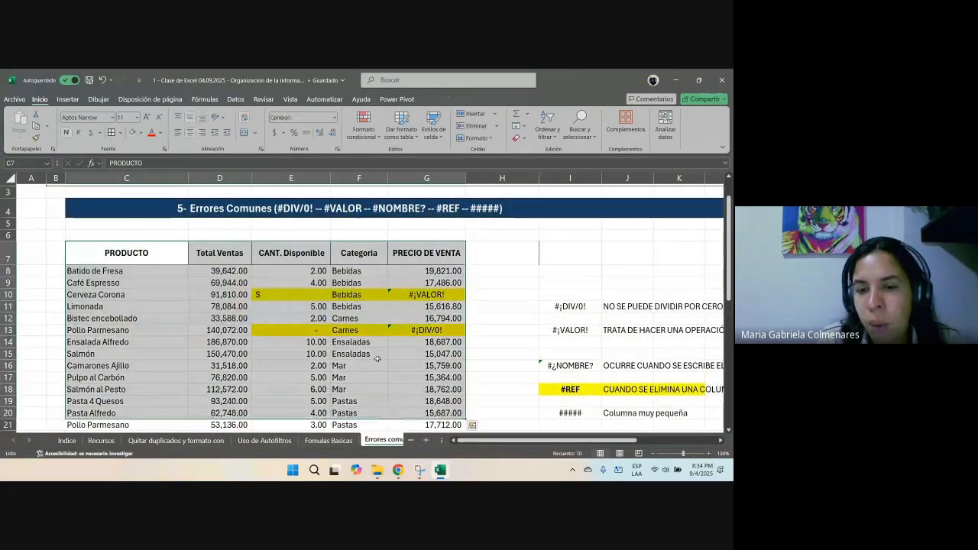
scroll(375, 320, down, 1)
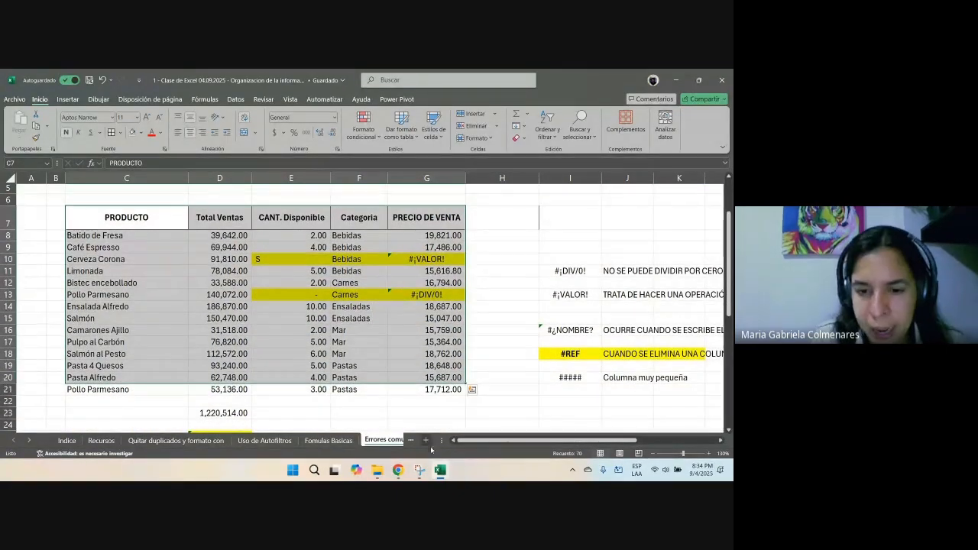
mouse_move(399, 470)
click(350, 426)
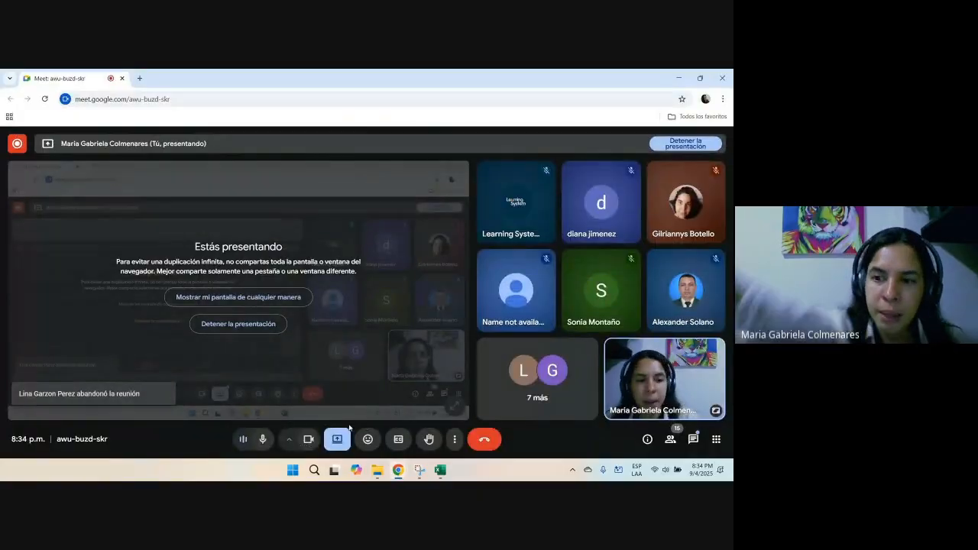